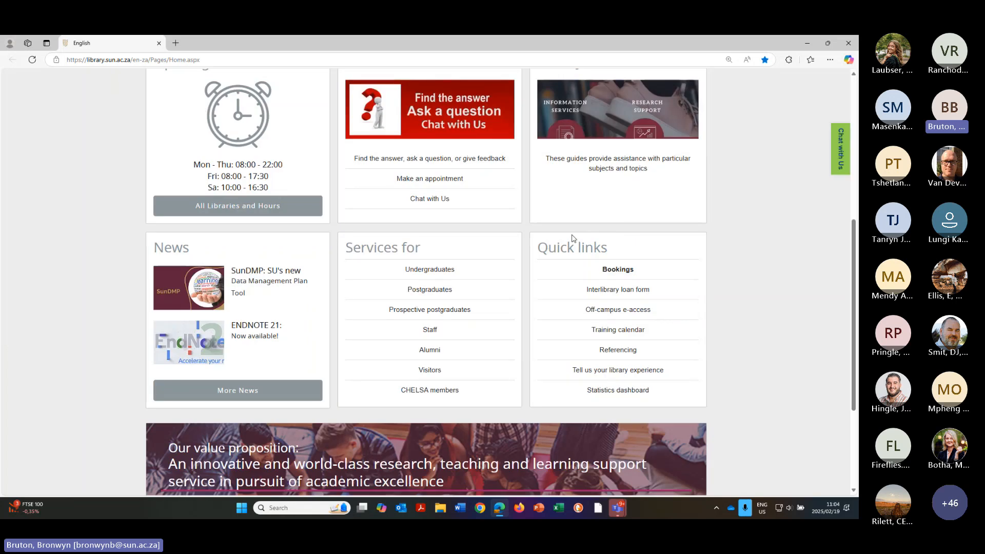
Open the library's Referencing guide, go to its EndNote 21 guide, and open the Windows page on installing EndNote 21.
{"action": "left_click", "coordinate": [615, 351]}
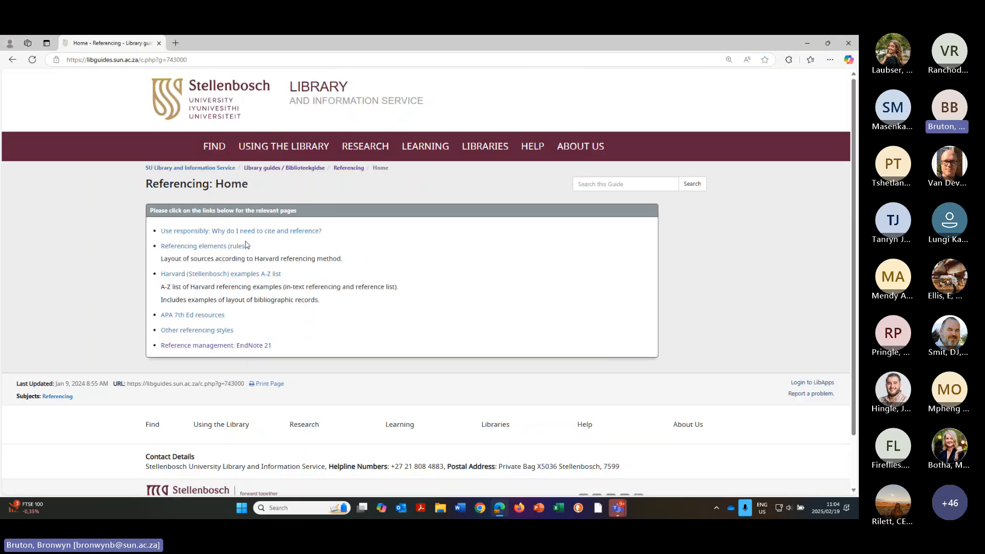
{"action": "left_click", "coordinate": [226, 347]}
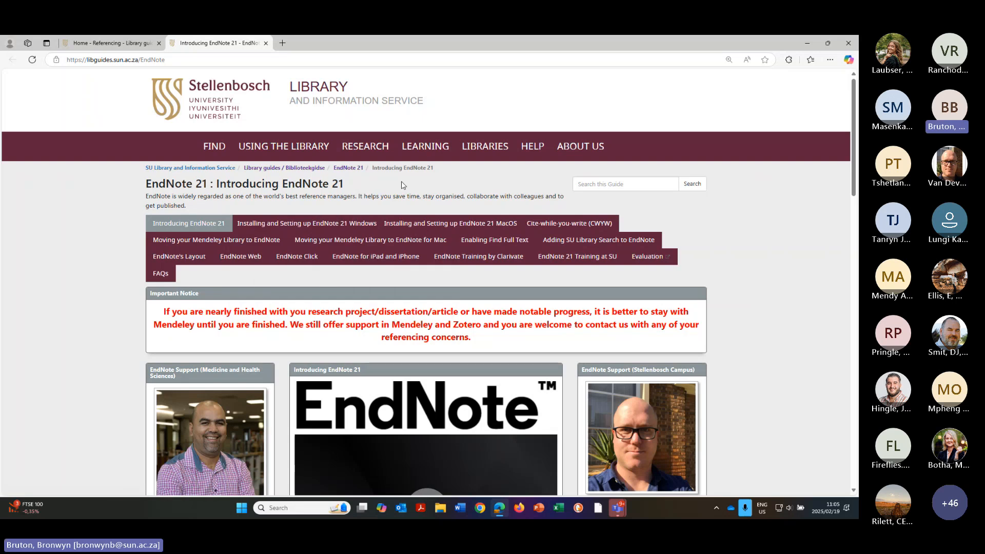
{"action": "mouse_move", "coordinate": [256, 224]}
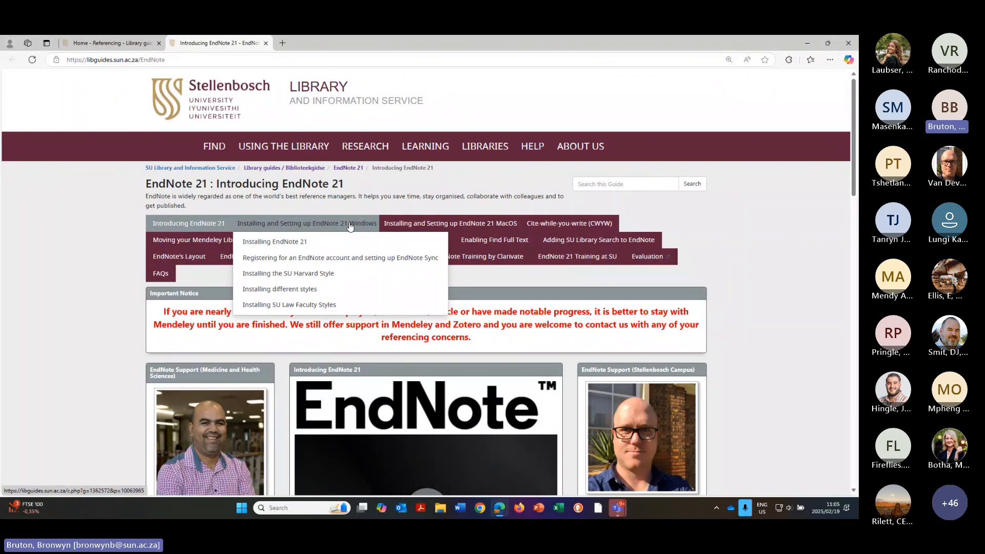
{"action": "mouse_move", "coordinate": [398, 225]}
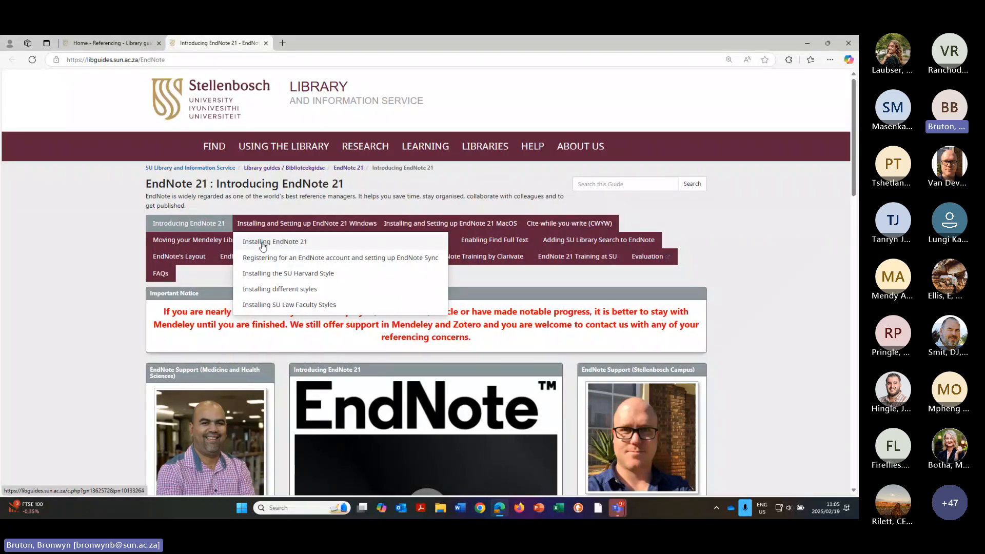
{"action": "left_click", "coordinate": [294, 245]}
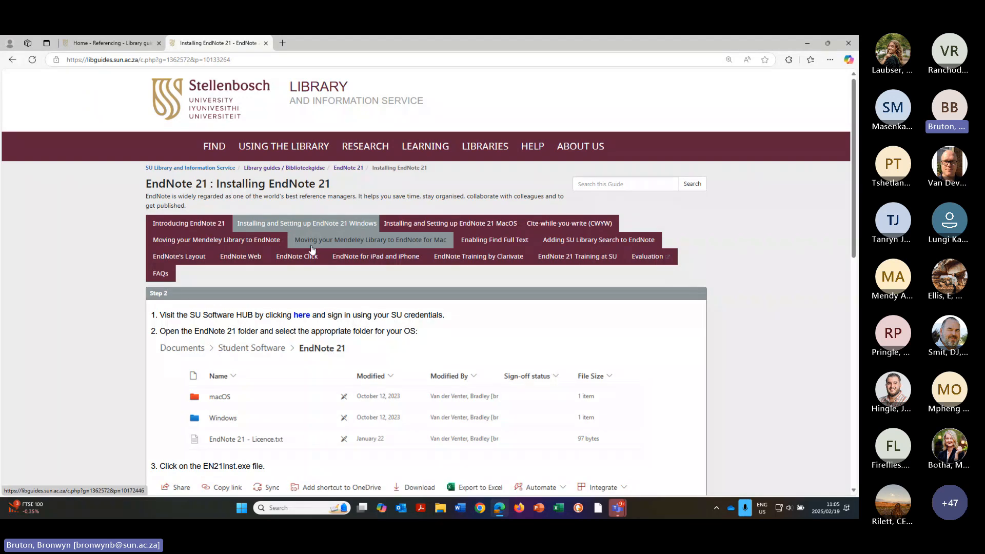
Read through the Windows installation instructions for EndNote 21, from signing in to the Software HUB to the product key and installation type.
{"action": "scroll", "coordinate": [313, 250], "scroll_direction": "down", "scroll_amount": 3}
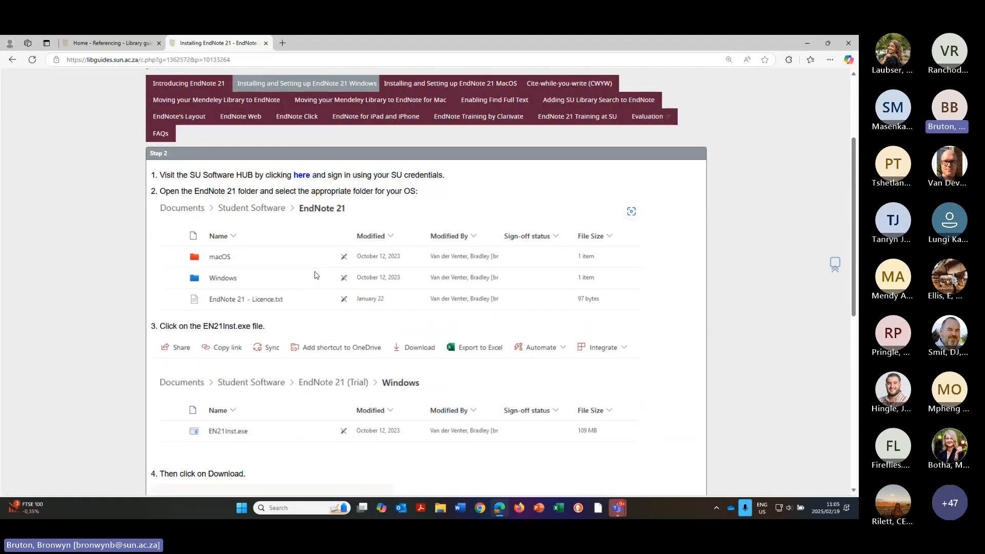
{"action": "scroll", "coordinate": [320, 363], "scroll_direction": "down", "scroll_amount": 2}
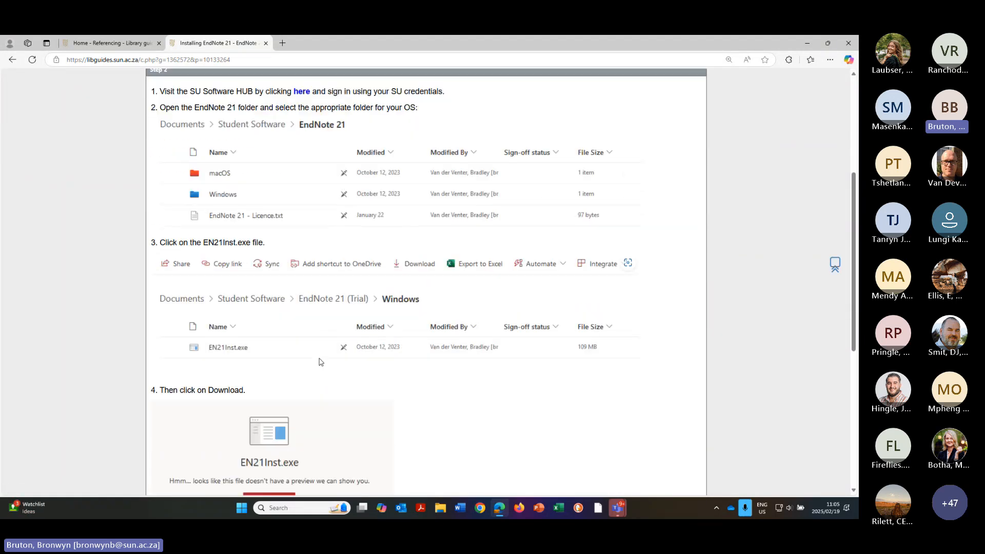
{"action": "scroll", "coordinate": [321, 363], "scroll_direction": "down", "scroll_amount": 2}
{"action": "scroll", "coordinate": [319, 359], "scroll_direction": "up", "scroll_amount": 3}
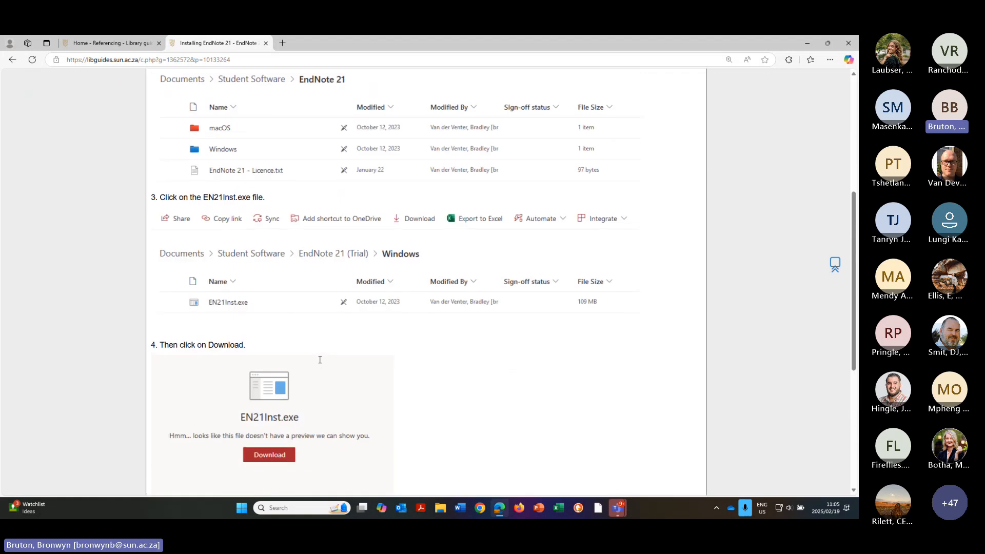
{"action": "scroll", "coordinate": [322, 345], "scroll_direction": "up", "scroll_amount": 2}
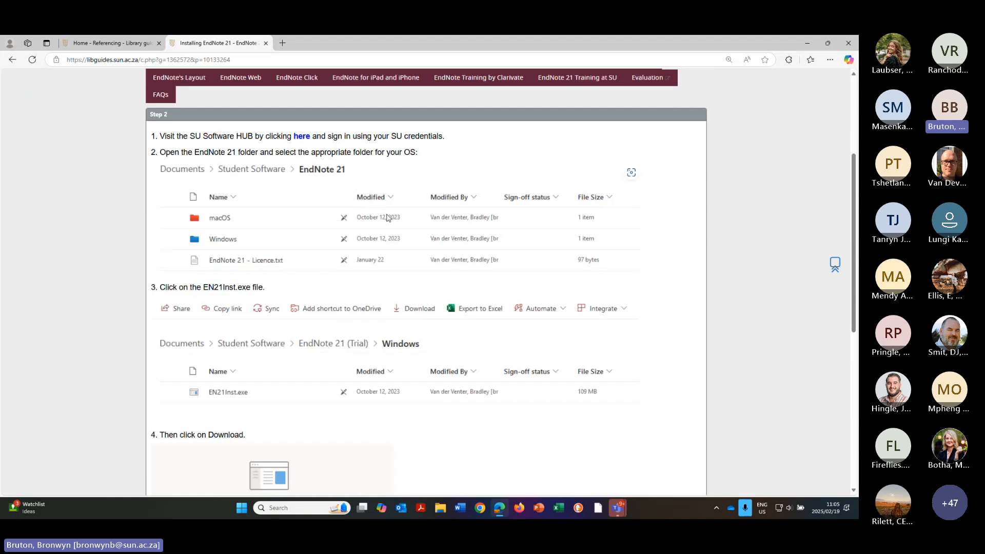
{"action": "scroll", "coordinate": [395, 214], "scroll_direction": "down", "scroll_amount": 6}
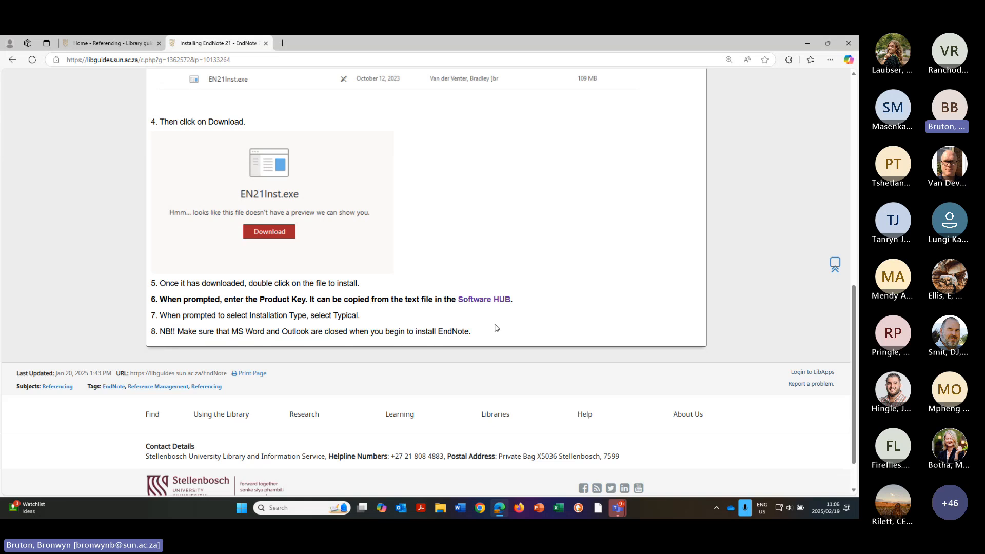
{"action": "scroll", "coordinate": [517, 325], "scroll_direction": "up", "scroll_amount": 2}
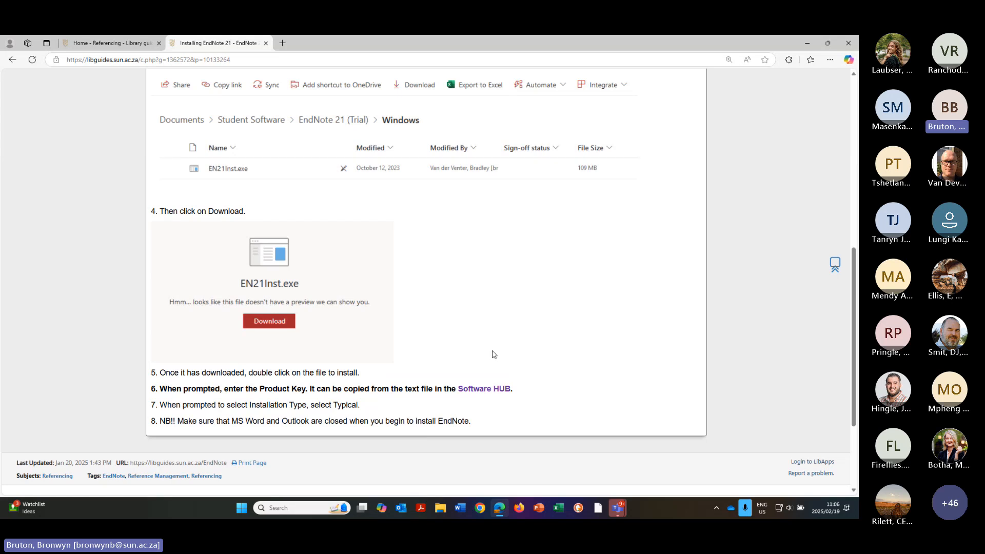
{"action": "scroll", "coordinate": [467, 341], "scroll_direction": "up", "scroll_amount": 4}
{"action": "scroll", "coordinate": [467, 341], "scroll_direction": "up", "scroll_amount": 5}
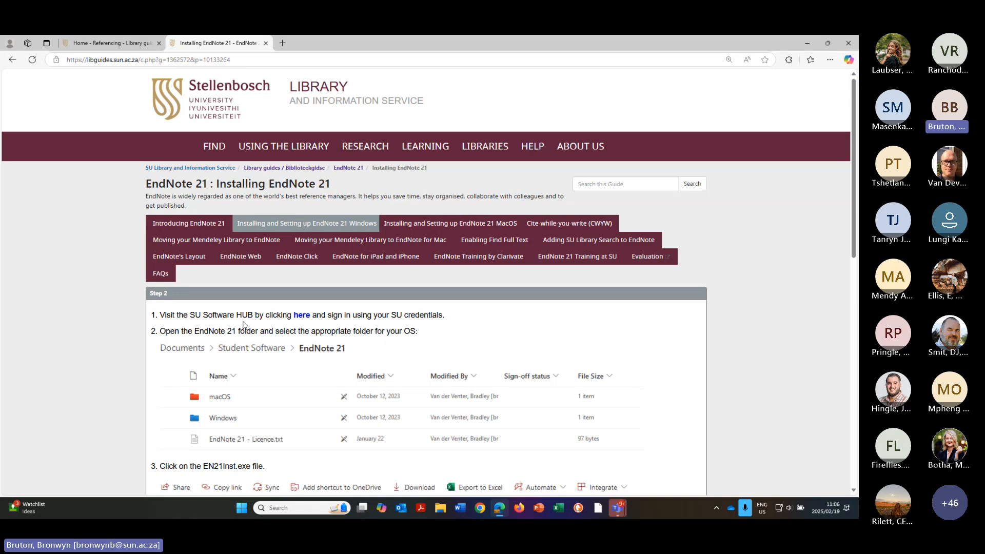
Go to the SU Software HUB through the guide's link and open the Windows folder inside EndNote 21.
{"action": "left_click", "coordinate": [301, 316]}
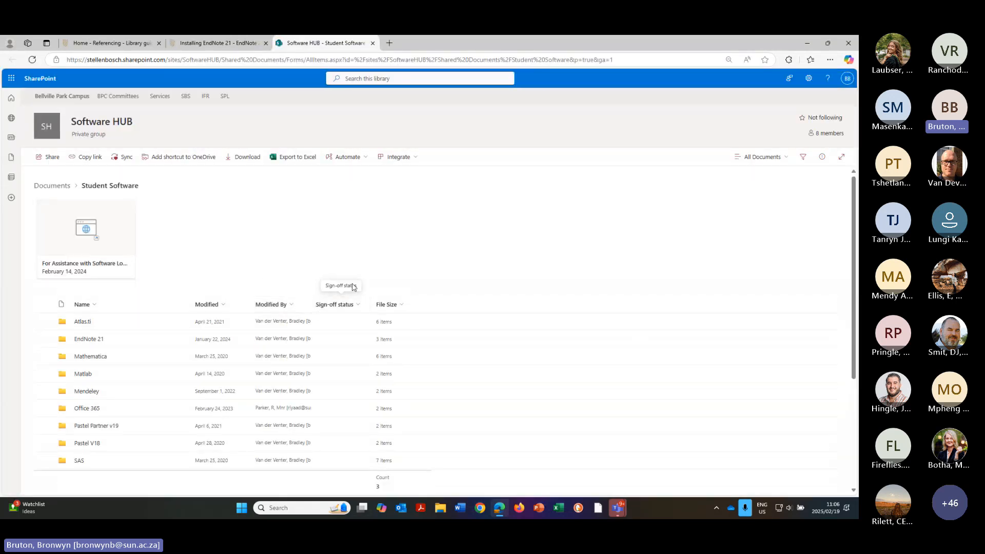
{"action": "scroll", "coordinate": [409, 248], "scroll_direction": "down", "scroll_amount": 1}
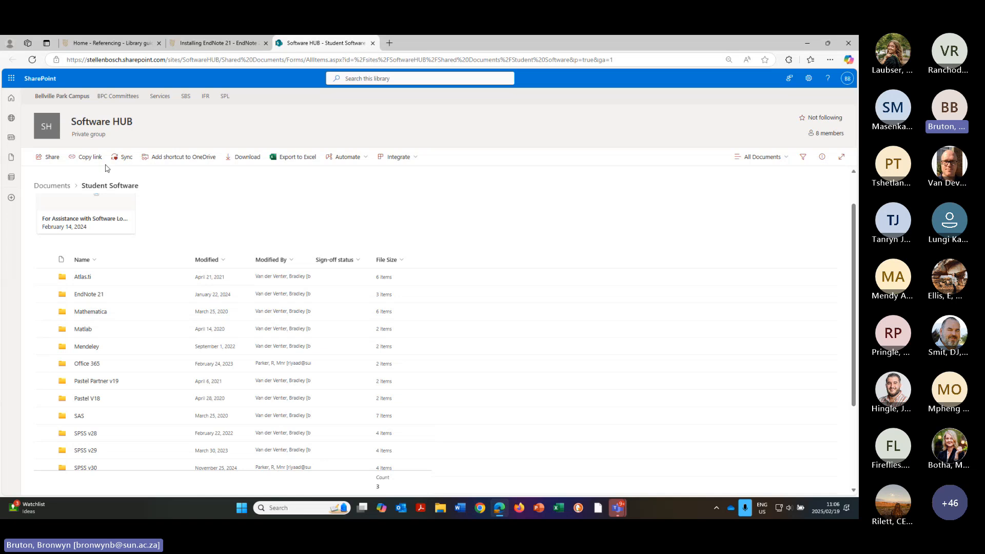
{"action": "left_click", "coordinate": [84, 295]}
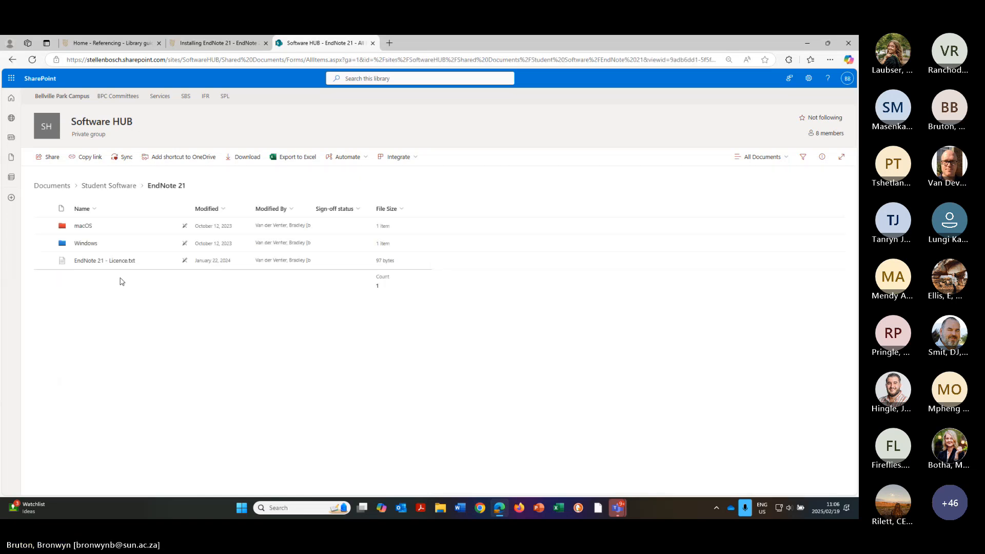
{"action": "left_click", "coordinate": [85, 243]}
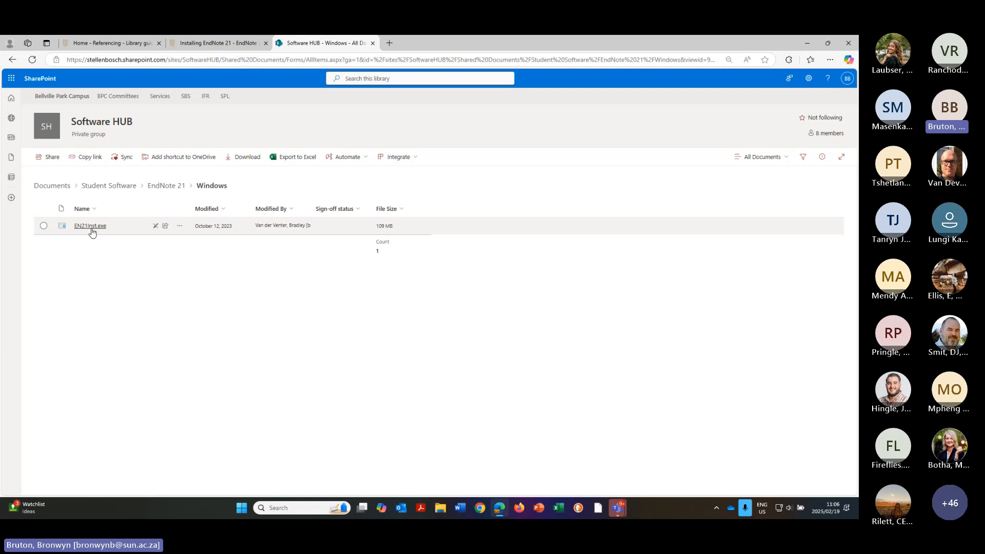
{"action": "mouse_move", "coordinate": [95, 233]}
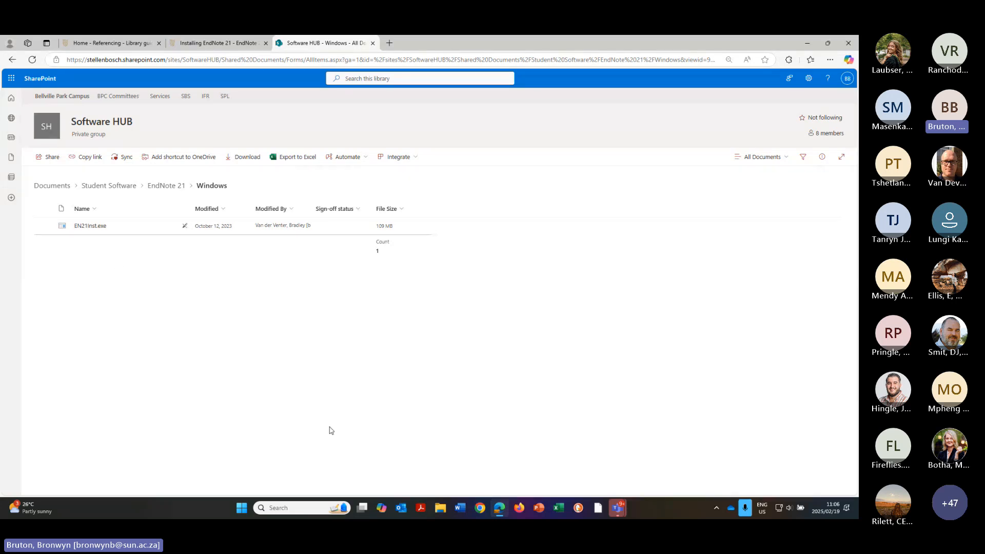
Switch to File Explorer and launch the EN21Inst (6) installer from the Downloads folder.
{"action": "left_click", "coordinate": [441, 509]}
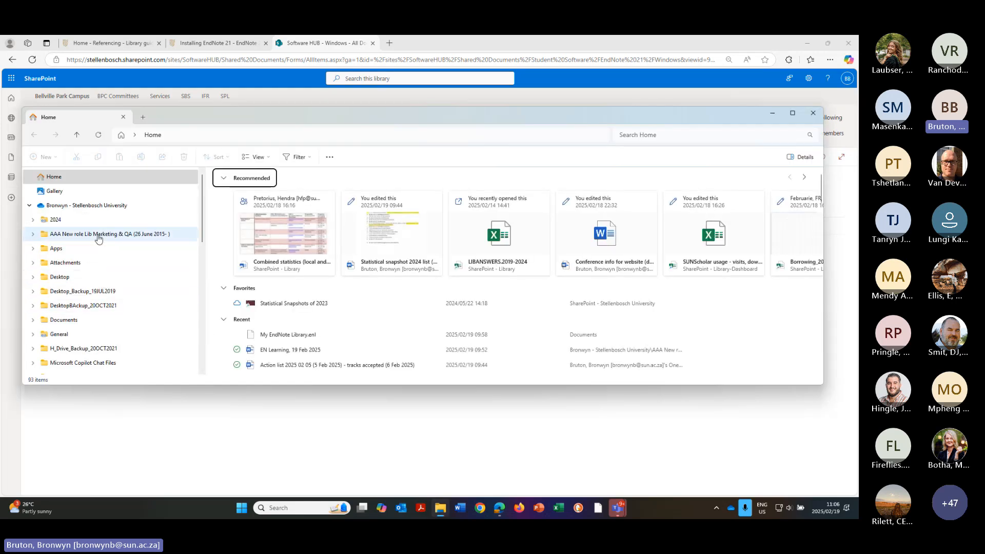
{"action": "scroll", "coordinate": [99, 246], "scroll_direction": "down", "scroll_amount": 4}
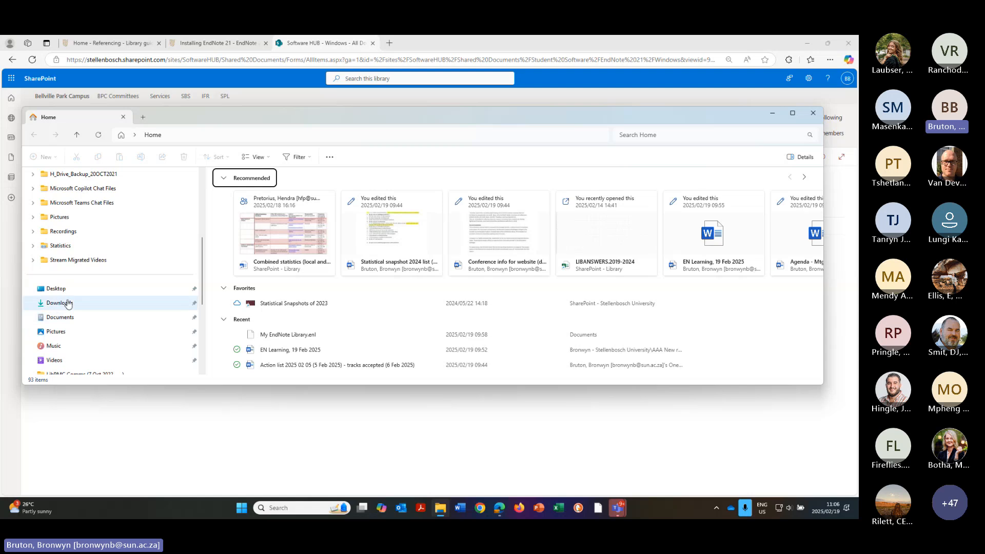
{"action": "left_click", "coordinate": [69, 303]}
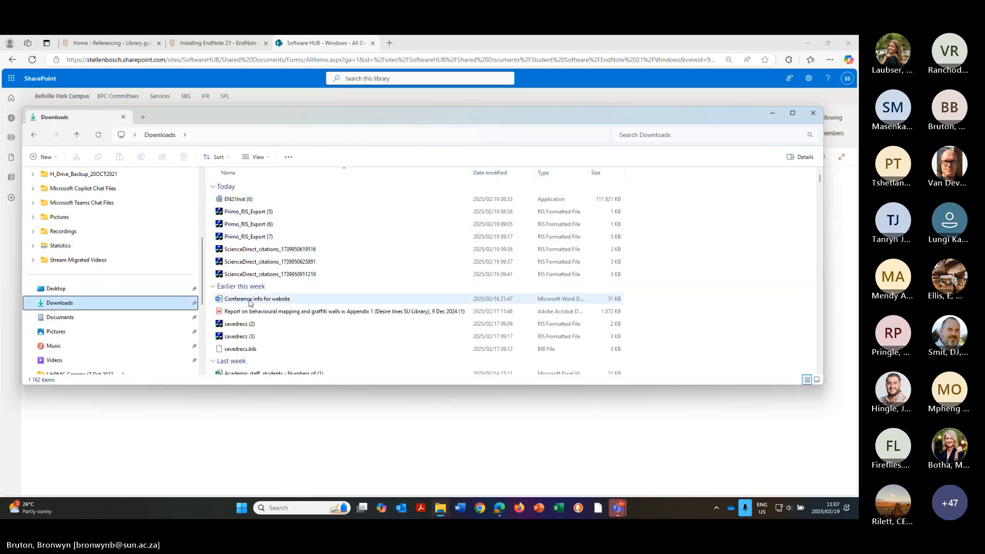
{"action": "double_click", "coordinate": [238, 201]}
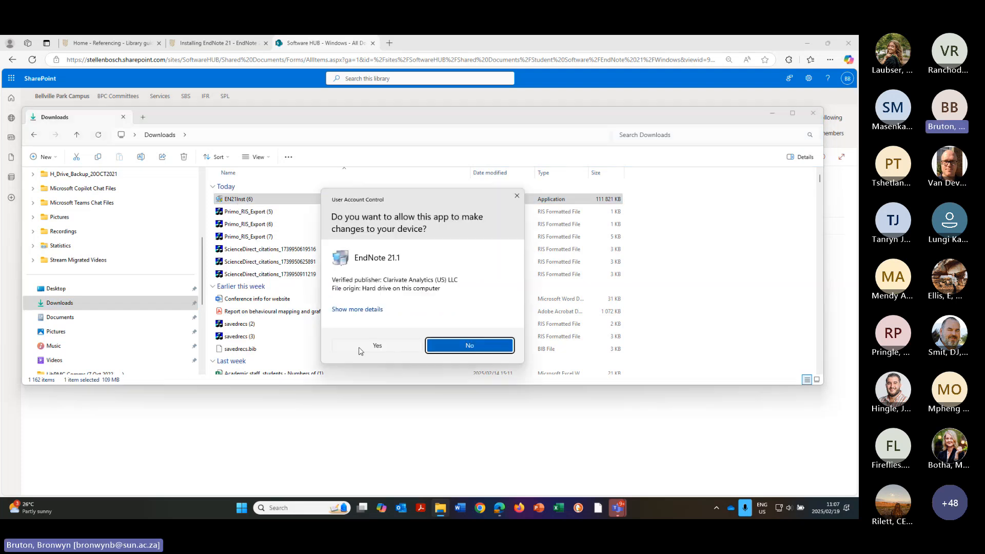
Allow EndNote 21.1 to make changes to the device and advance its setup to the product key selection.
{"action": "left_click", "coordinate": [390, 346]}
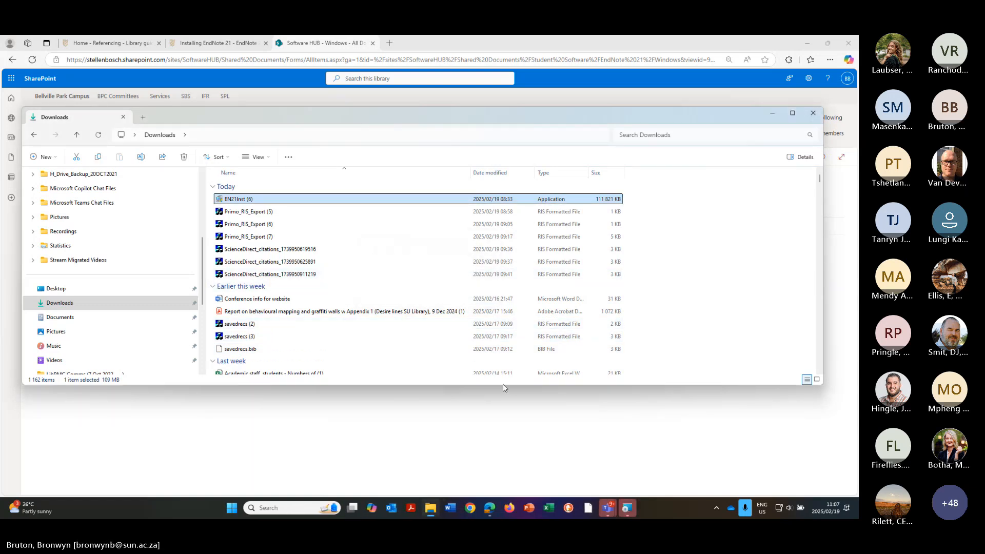
{"action": "left_click", "coordinate": [629, 508]}
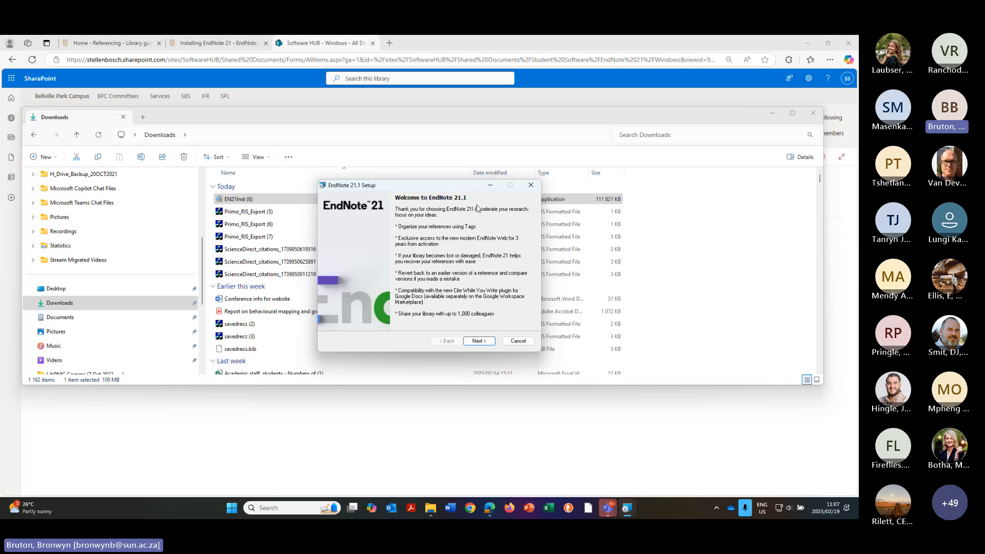
{"action": "left_click", "coordinate": [480, 341]}
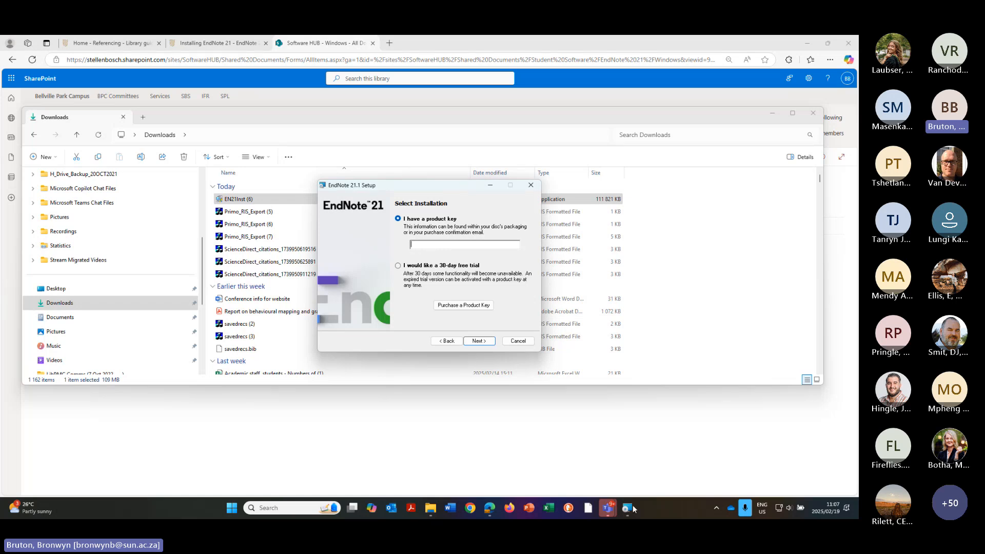
Switch back to the Software HUB's Windows folder in the Edge browser.
{"action": "mouse_move", "coordinate": [628, 510]}
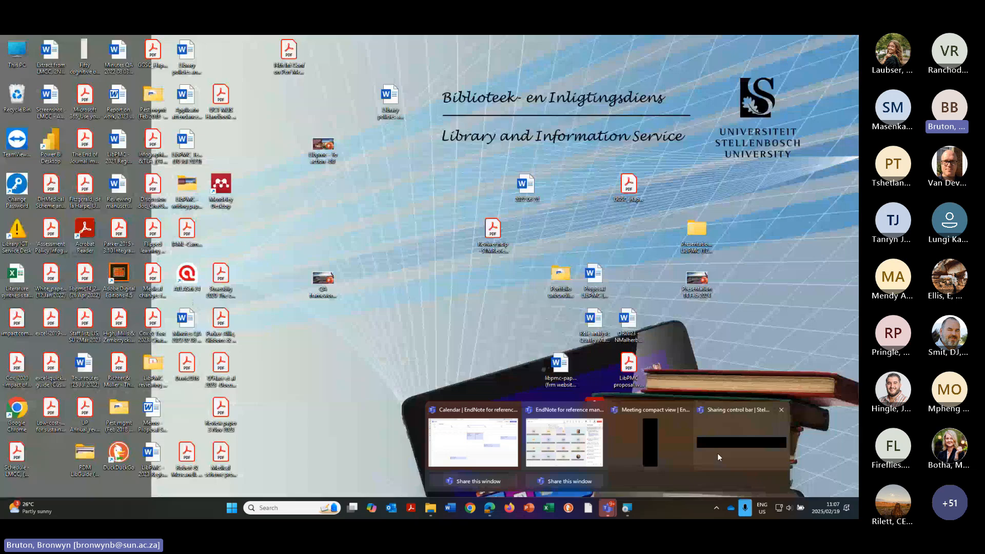
{"action": "left_click", "coordinate": [717, 454]}
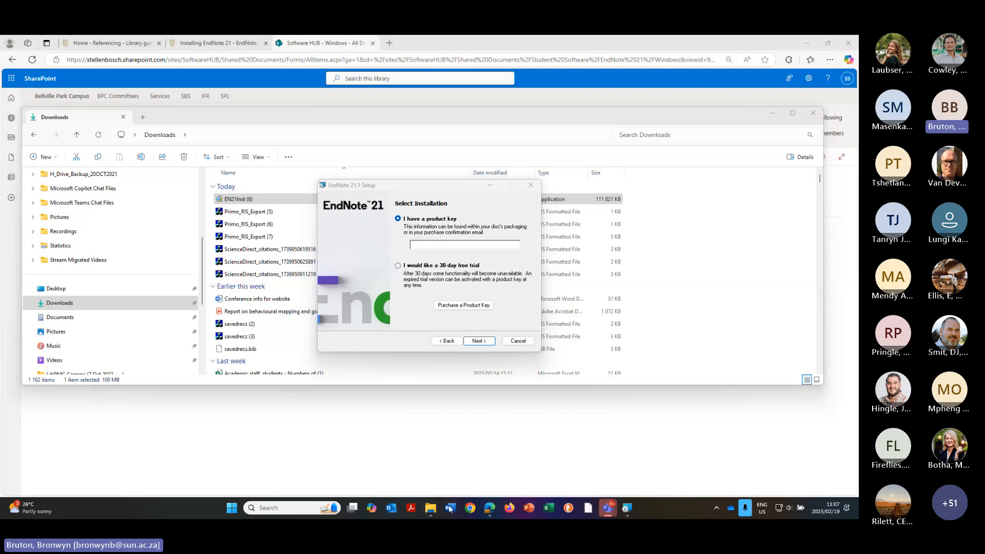
{"action": "mouse_move", "coordinate": [492, 510]}
{"action": "left_click", "coordinate": [501, 452]}
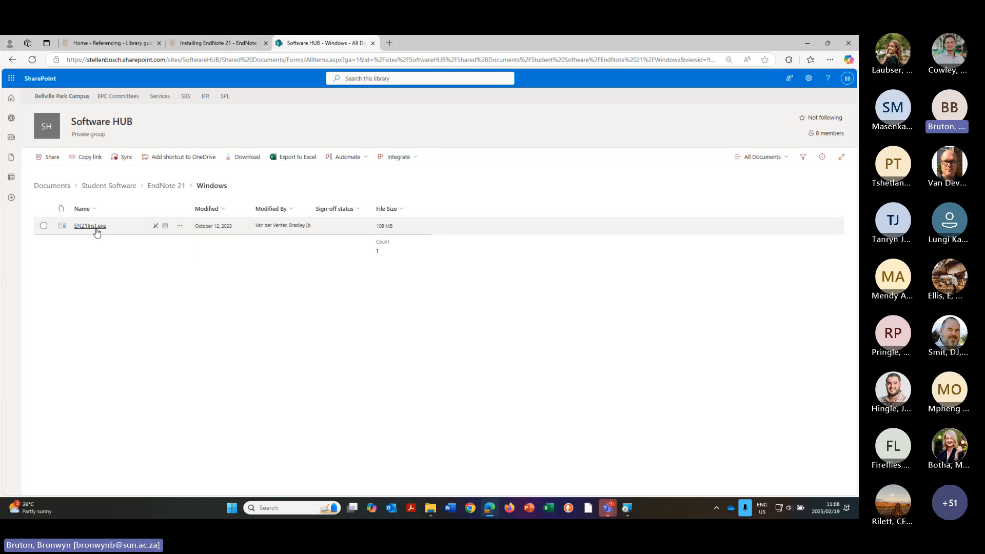
View the download page of EN21Inst.exe and return to the Windows folder.
{"action": "mouse_move", "coordinate": [96, 227]}
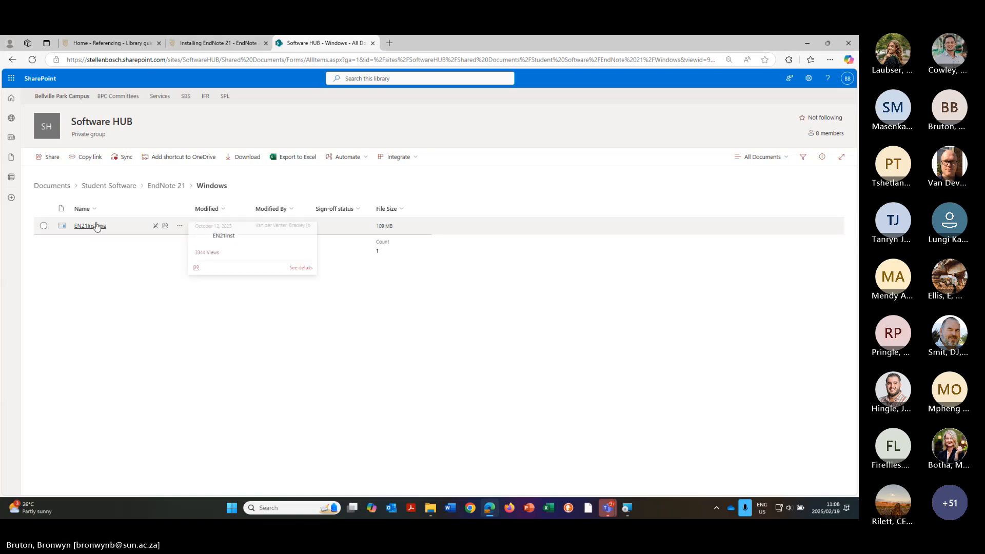
{"action": "left_click", "coordinate": [97, 227]}
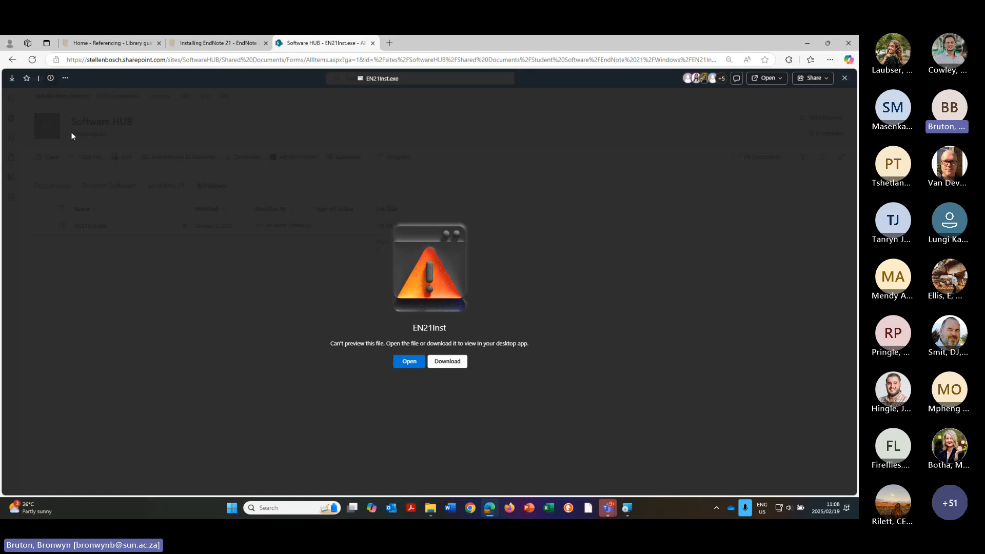
{"action": "left_click", "coordinate": [11, 60]}
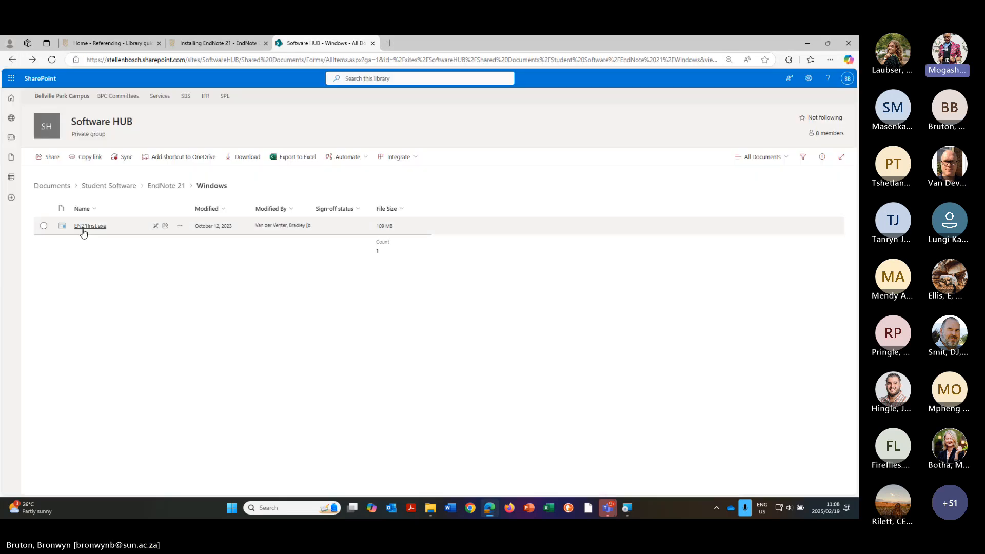
Go back up to the EndNote 21 folder and open the EndNote 21 - Licence.txt file.
{"action": "left_click", "coordinate": [15, 62]}
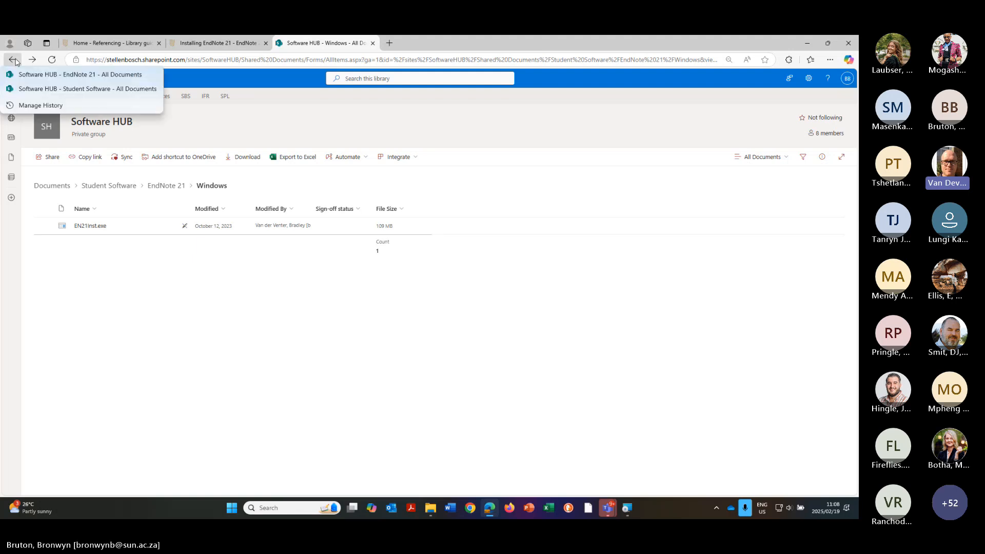
{"action": "left_click", "coordinate": [169, 188]}
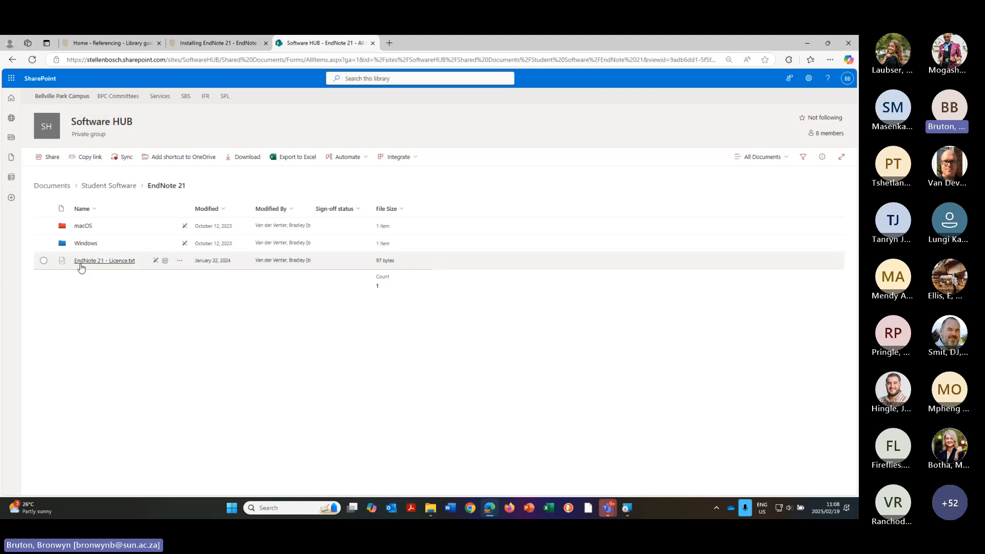
{"action": "left_click", "coordinate": [118, 263]}
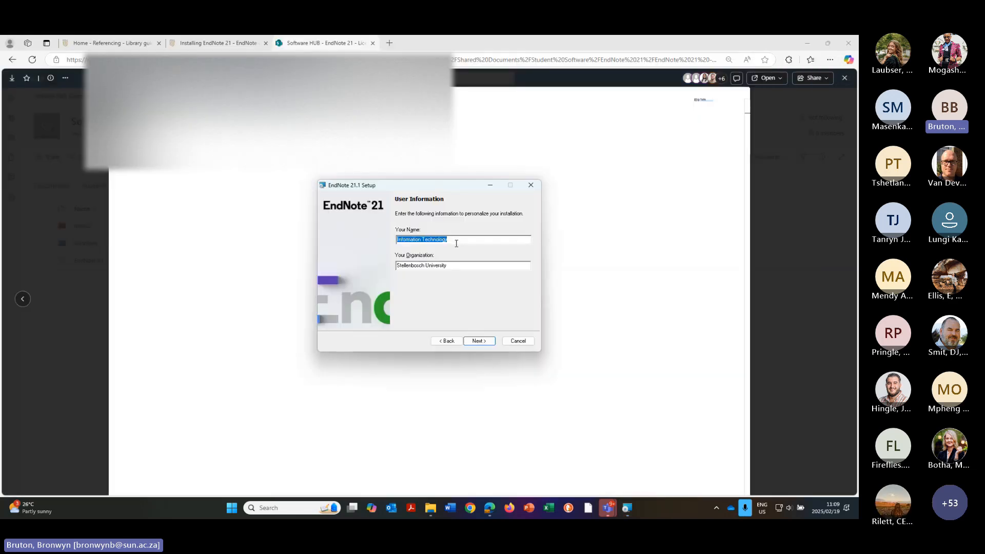
Enter the user's full name in the setup's user information, keep Stellenbosch University as the organization, and continue to the Read Me page.
{"action": "type", "text": "Bronwyn Bruton"}
{"action": "left_click", "coordinate": [450, 265]}
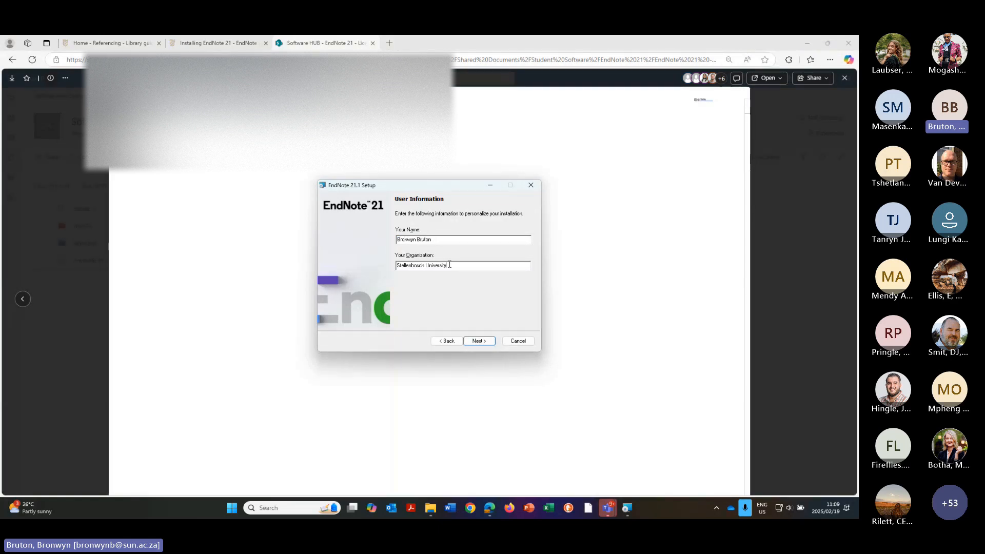
{"action": "left_click", "coordinate": [479, 342]}
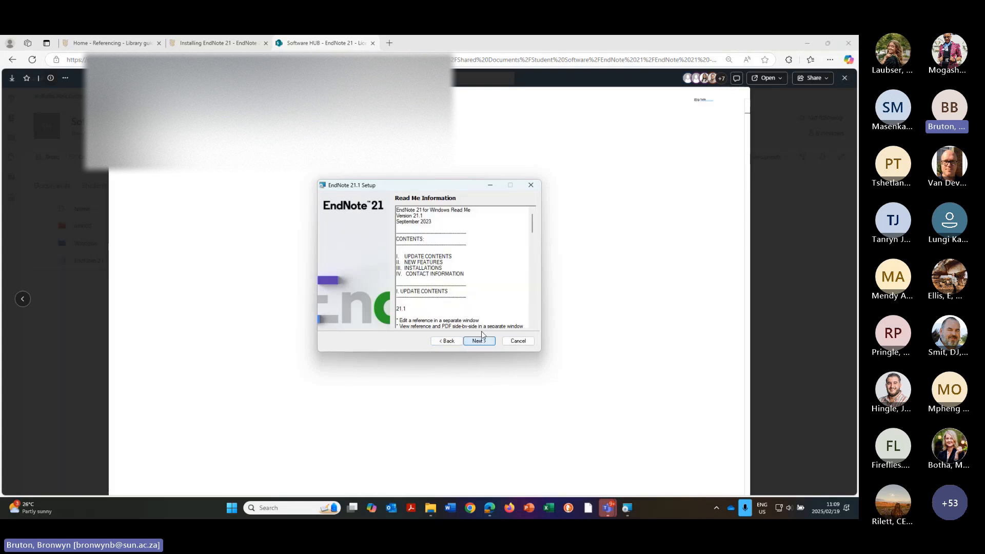
Read through the setup's Read Me information, continue to the licence terms and accept the license agreement.
{"action": "scroll", "coordinate": [493, 285], "scroll_direction": "down", "scroll_amount": 3}
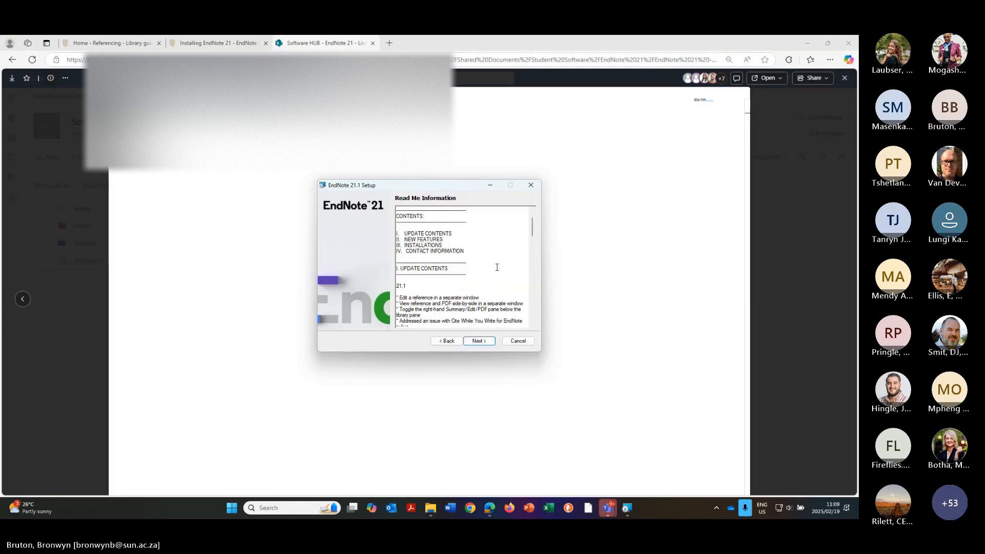
{"action": "scroll", "coordinate": [497, 267], "scroll_direction": "down", "scroll_amount": 3}
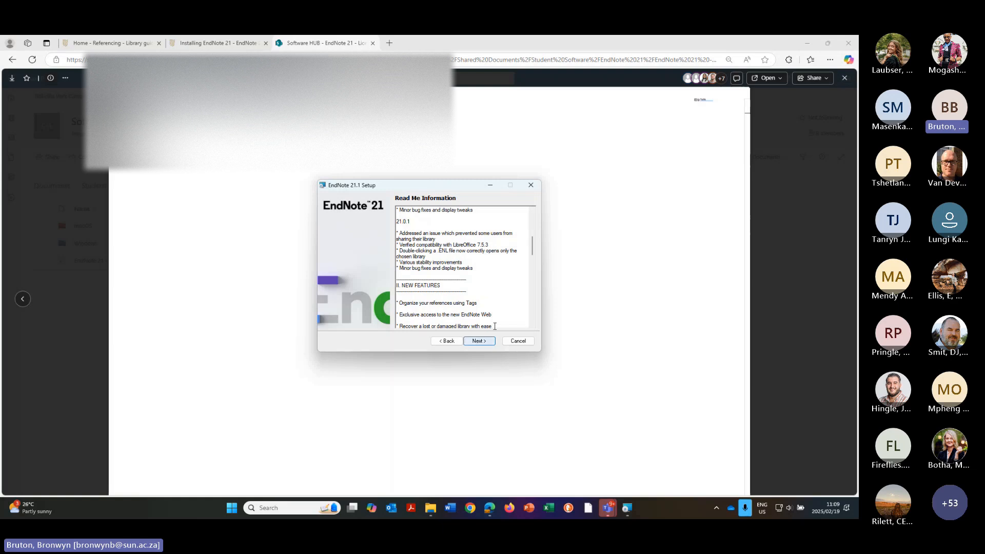
{"action": "scroll", "coordinate": [484, 343], "scroll_direction": "down", "scroll_amount": 4}
{"action": "left_click", "coordinate": [480, 341]}
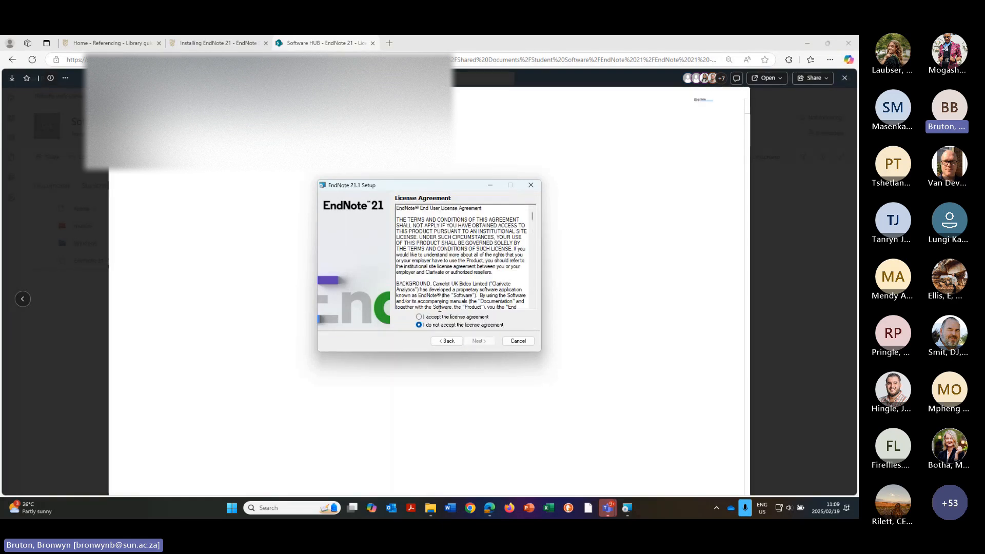
{"action": "left_click", "coordinate": [419, 317]}
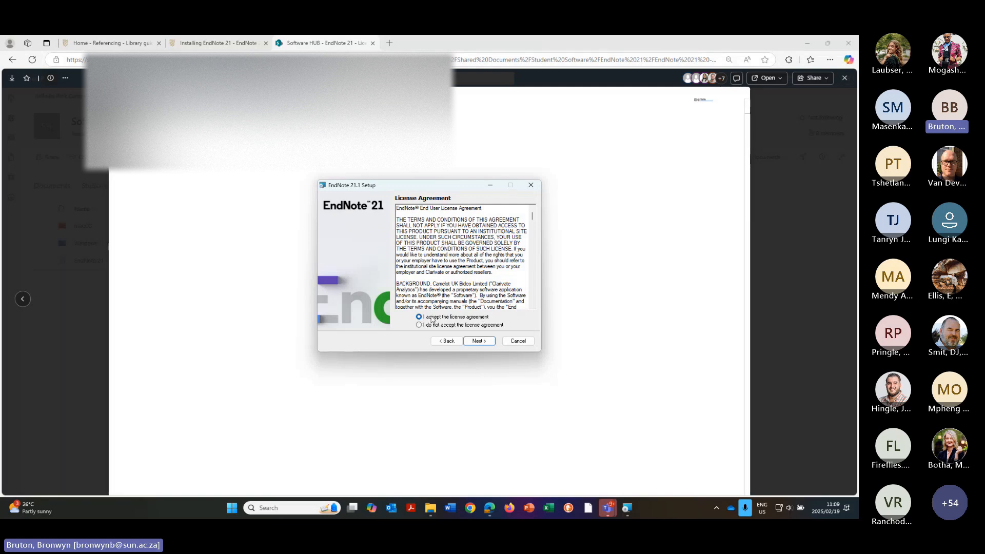
{"action": "left_click", "coordinate": [479, 341]}
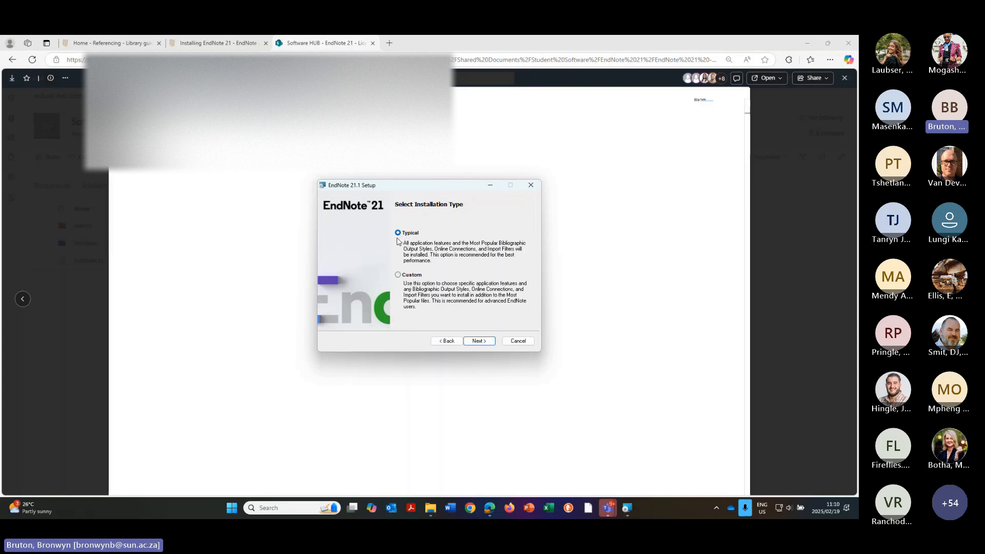
Keep the Typical installation type and the destination folder C:\Program Files (x86)\EndNote 21\, and begin the installation.
{"action": "left_click", "coordinate": [482, 344]}
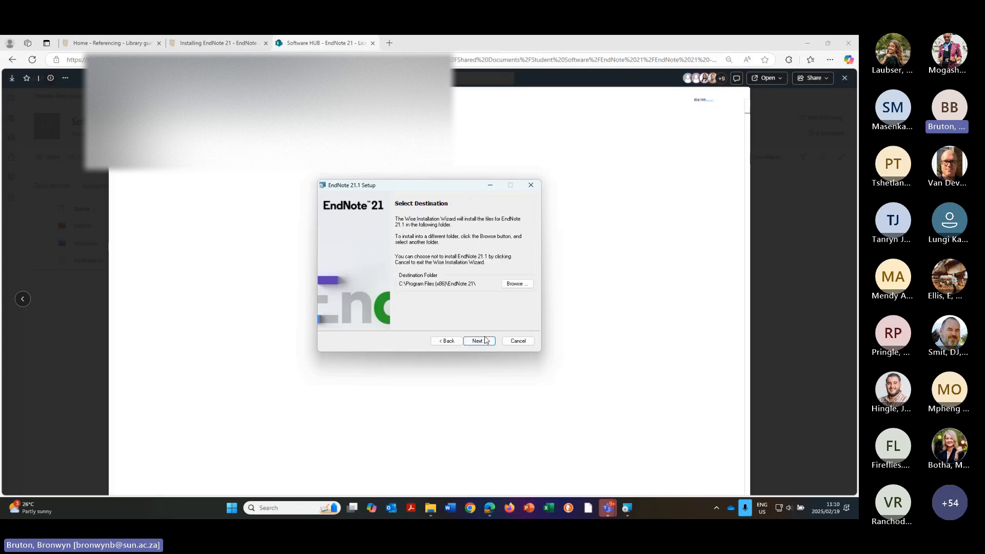
{"action": "left_click", "coordinate": [485, 341]}
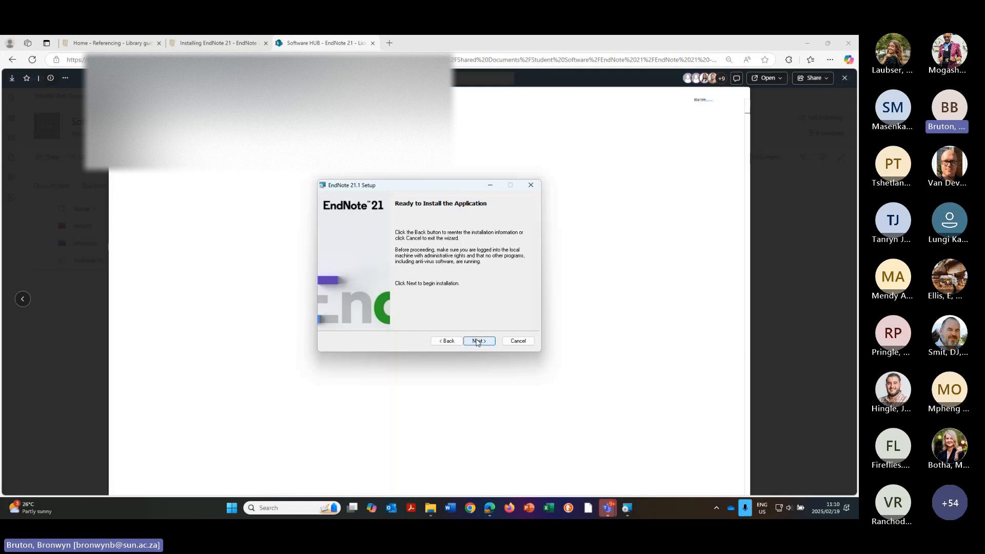
{"action": "left_click", "coordinate": [478, 341]}
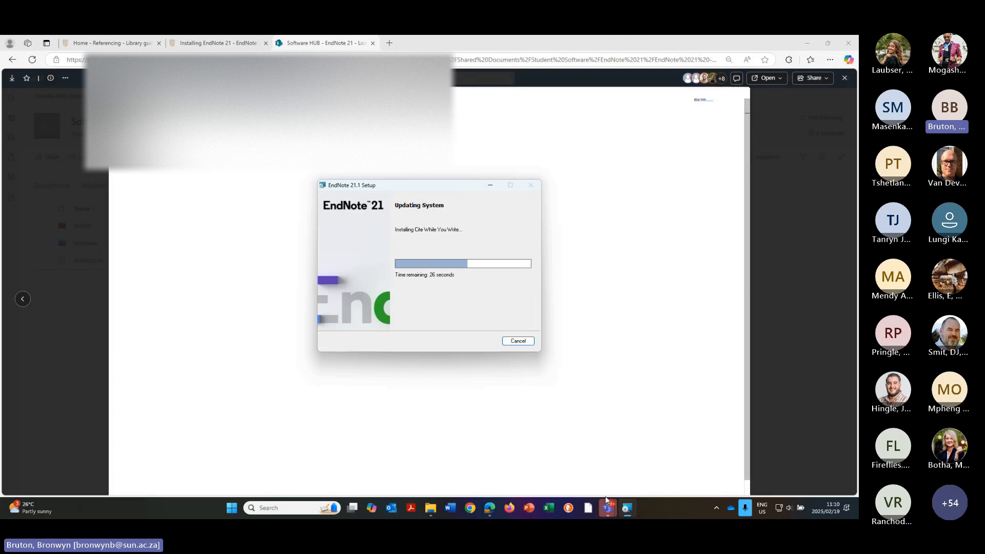
Review the Windows installation steps in the library guide's Installing EndNote 21 page while the setup runs.
{"action": "mouse_move", "coordinate": [606, 510]}
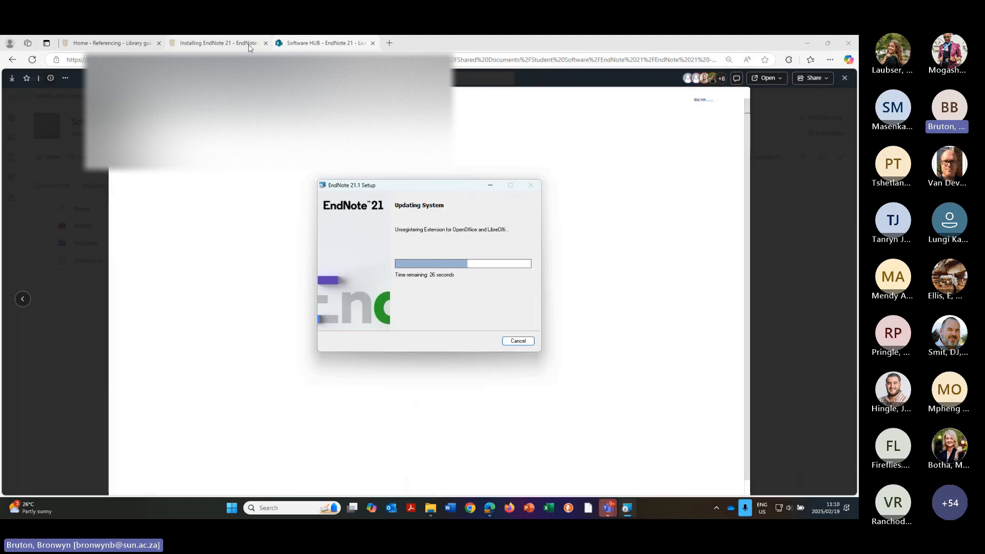
{"action": "left_click", "coordinate": [196, 44]}
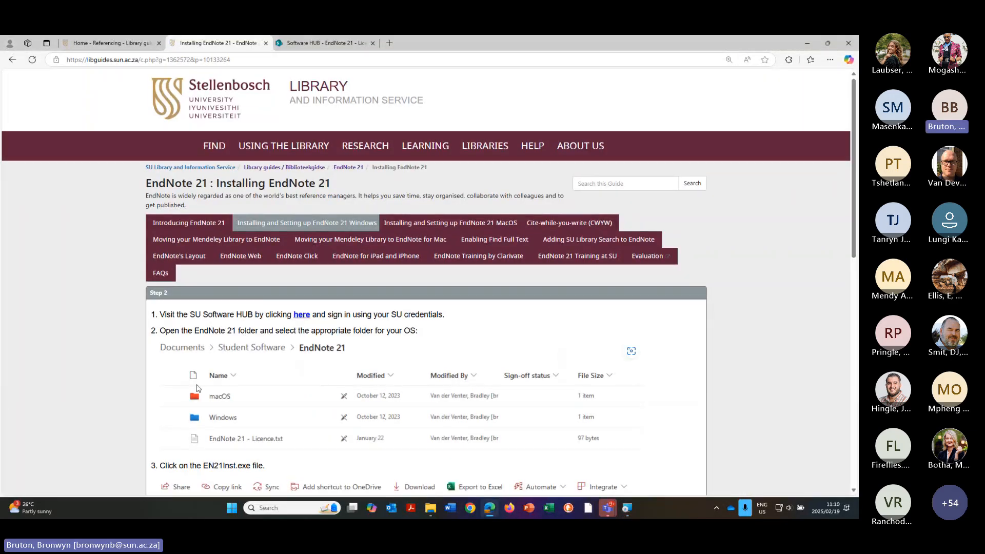
{"action": "scroll", "coordinate": [172, 354], "scroll_direction": "down", "scroll_amount": 2}
{"action": "scroll", "coordinate": [171, 354], "scroll_direction": "down", "scroll_amount": 6}
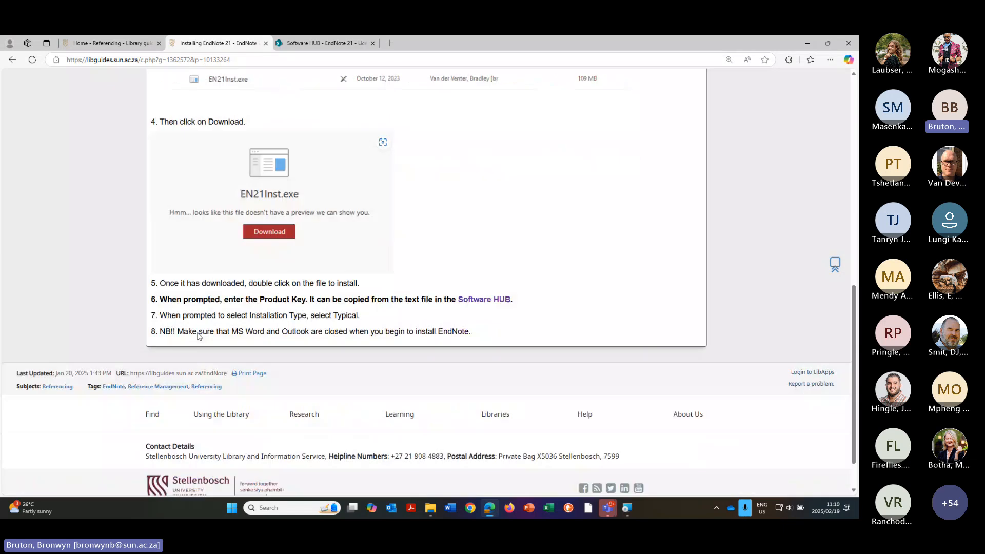
{"action": "scroll", "coordinate": [200, 337], "scroll_direction": "up", "scroll_amount": 8}
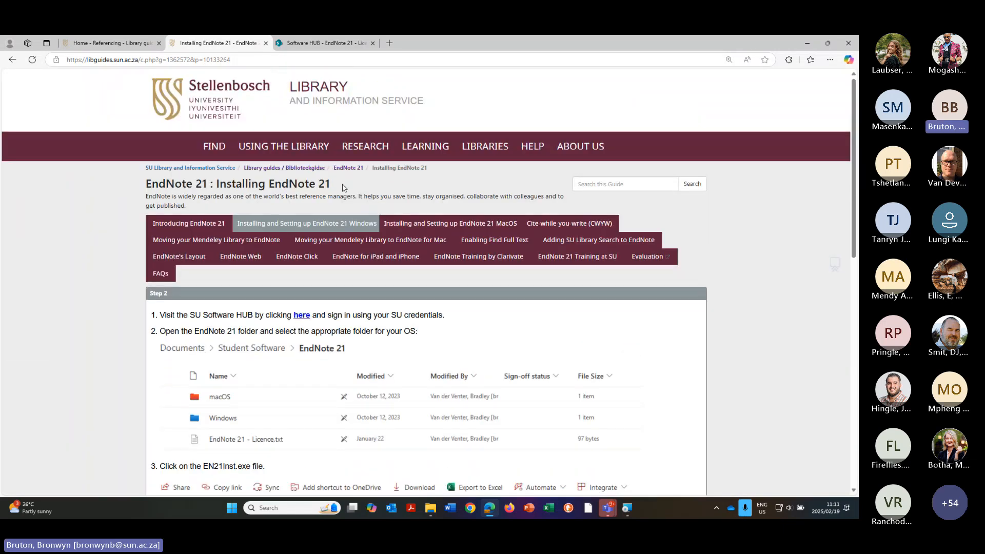
Return to the EndNote 21.1 Setup window and finish the installation.
{"action": "left_click", "coordinate": [627, 508]}
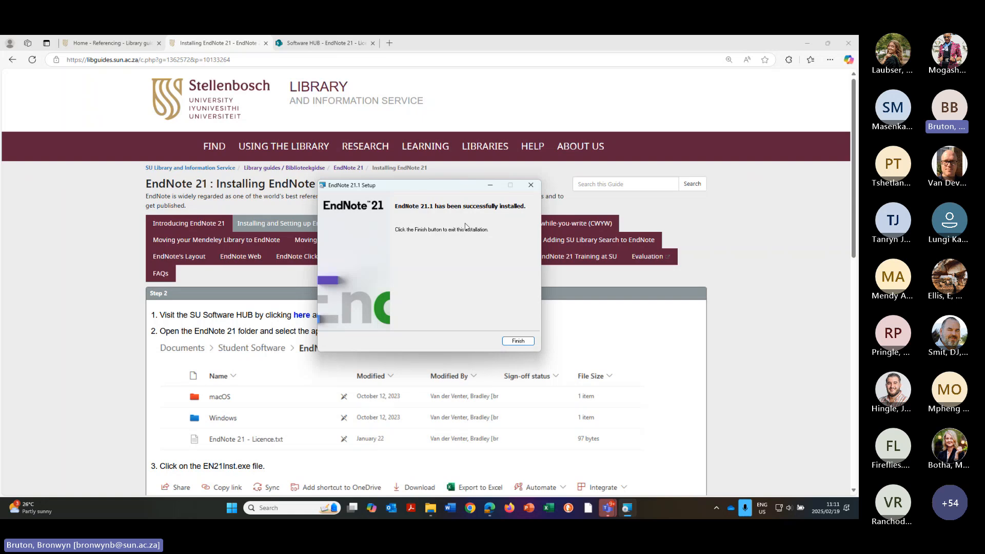
{"action": "left_click", "coordinate": [518, 341]}
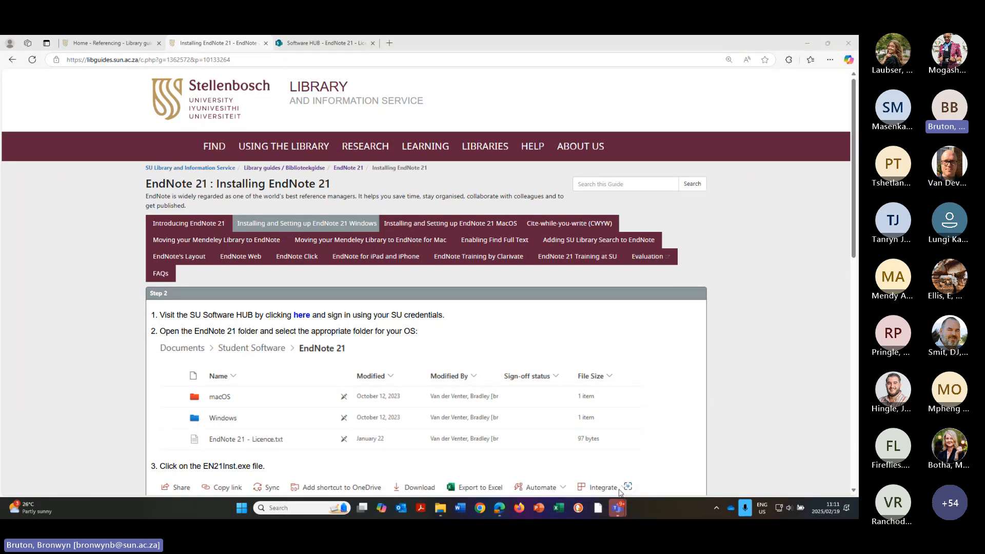
{"action": "left_click", "coordinate": [637, 453]}
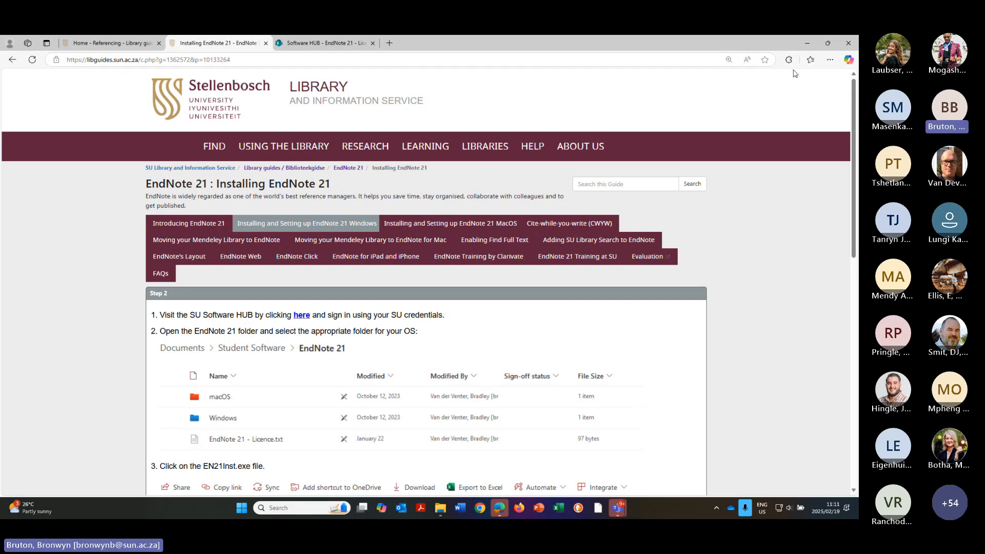
Minimize the open windows, find the EndNote app by searching for "End", pin it to the taskbar and launch it.
{"action": "left_click", "coordinate": [808, 44]}
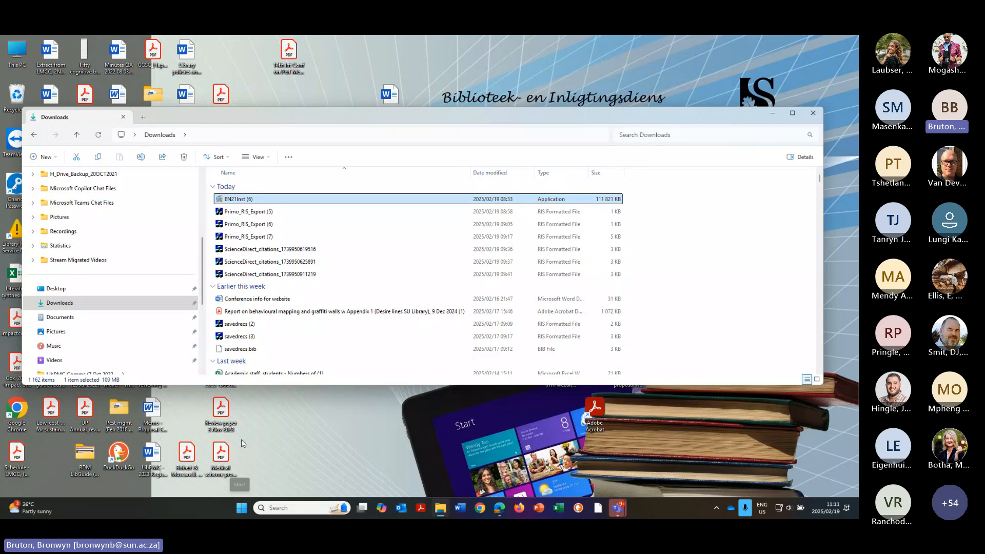
{"action": "left_click", "coordinate": [771, 113]}
{"action": "left_click", "coordinate": [241, 508]}
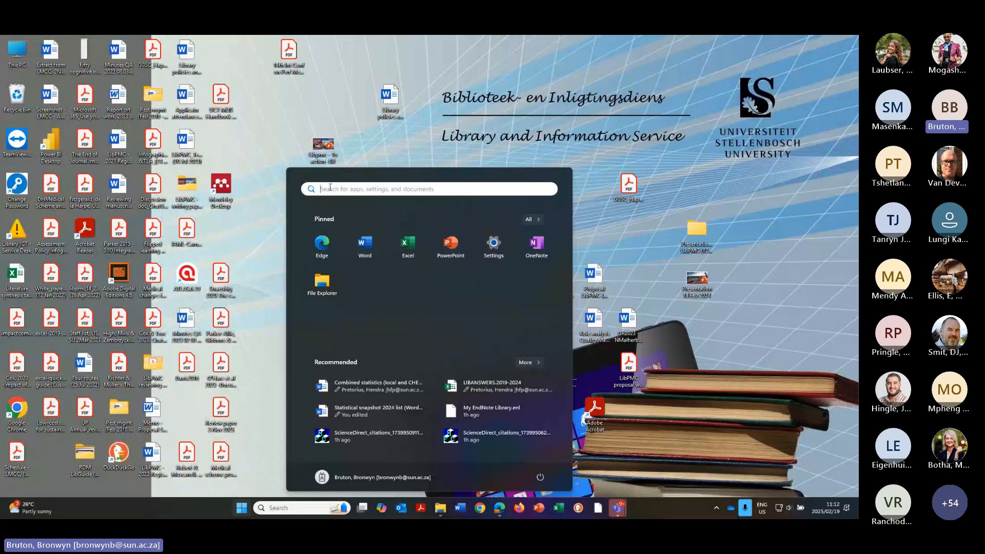
{"action": "type", "text": "End"}
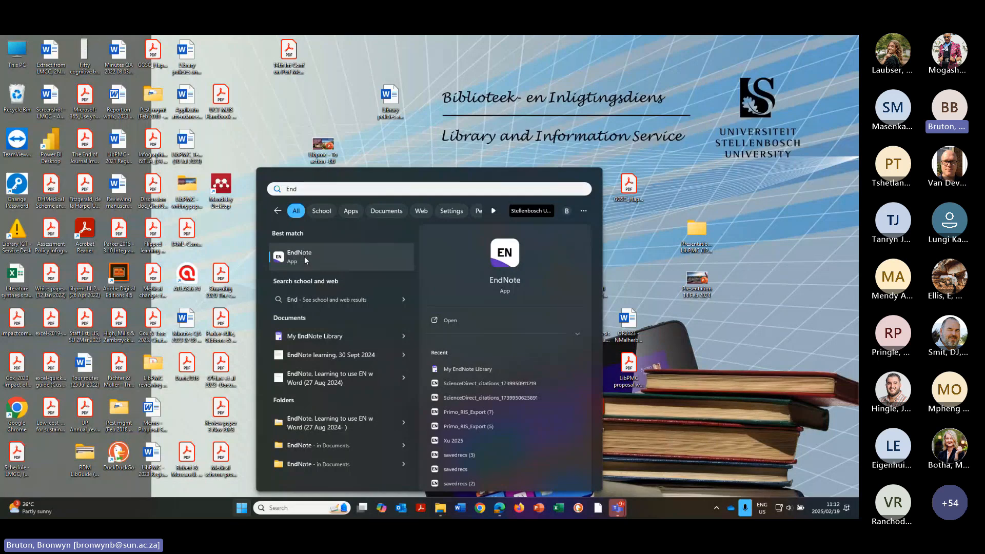
{"action": "right_click", "coordinate": [304, 257]}
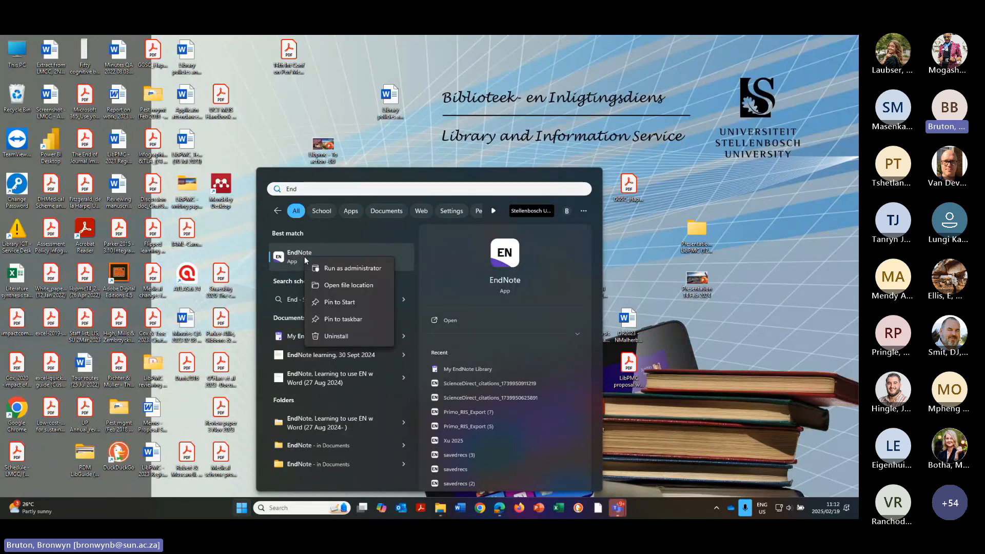
{"action": "left_click", "coordinate": [362, 319]}
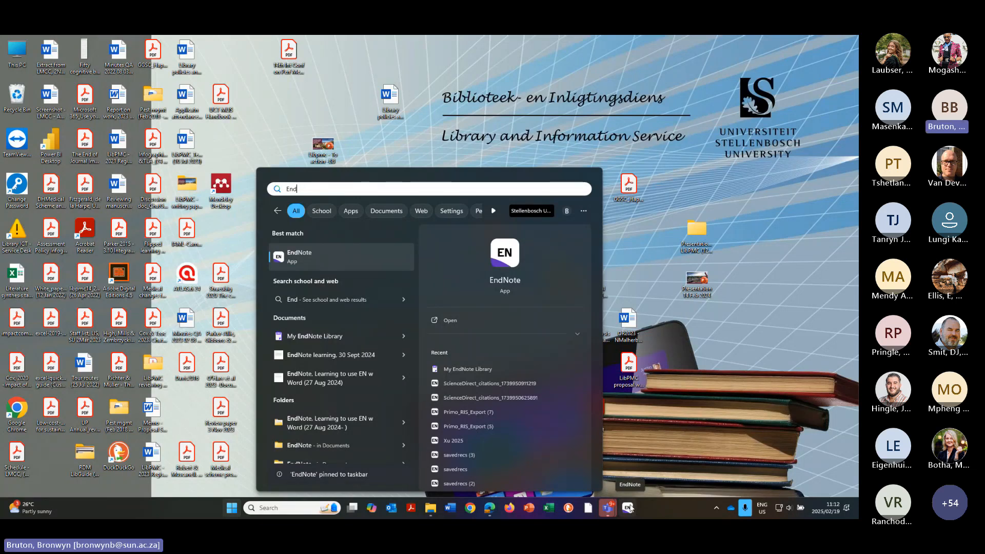
{"action": "left_click", "coordinate": [629, 260]}
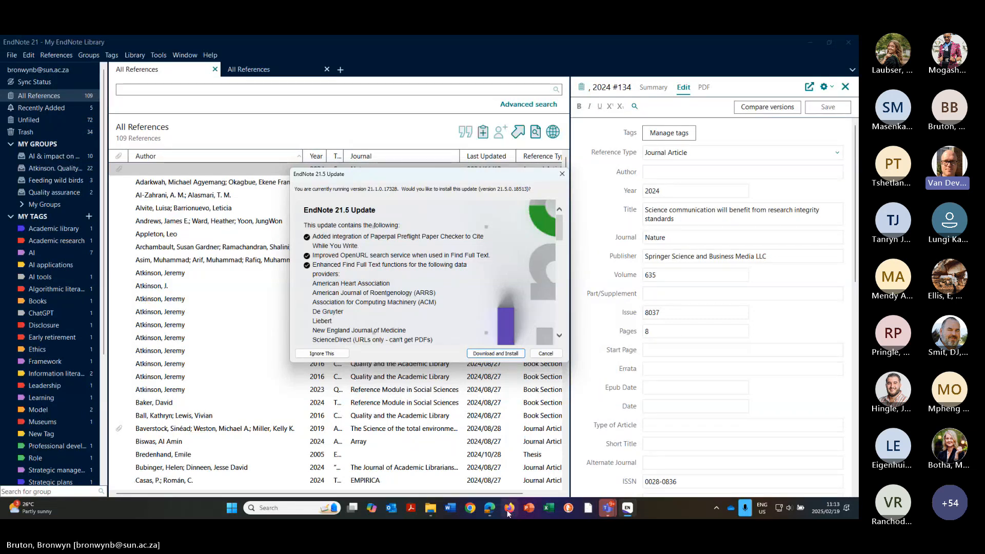
Switch to the Edge browser and open the library guide's Installing EndNote 21 page for MacOS.
{"action": "mouse_move", "coordinate": [491, 510]}
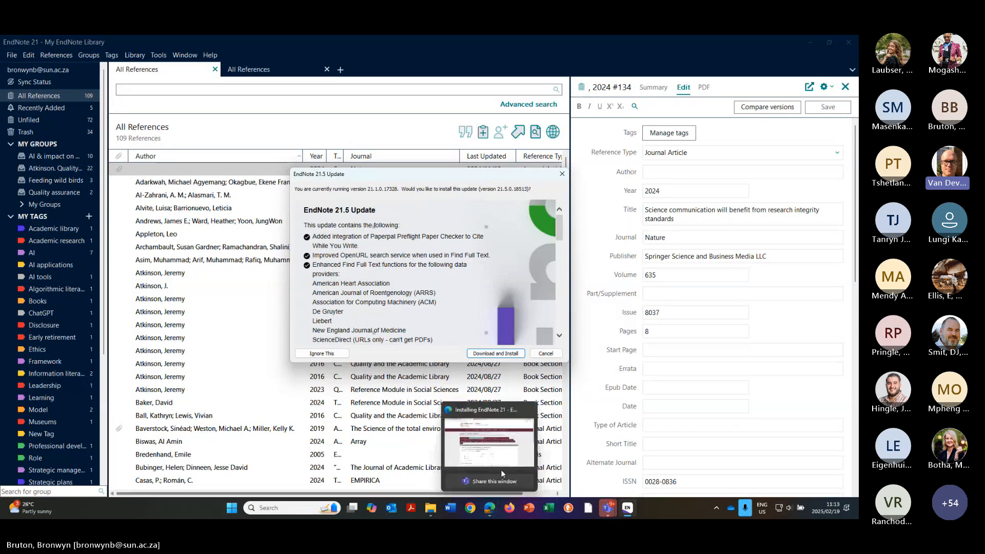
{"action": "left_click", "coordinate": [528, 455]}
{"action": "mouse_move", "coordinate": [374, 231]}
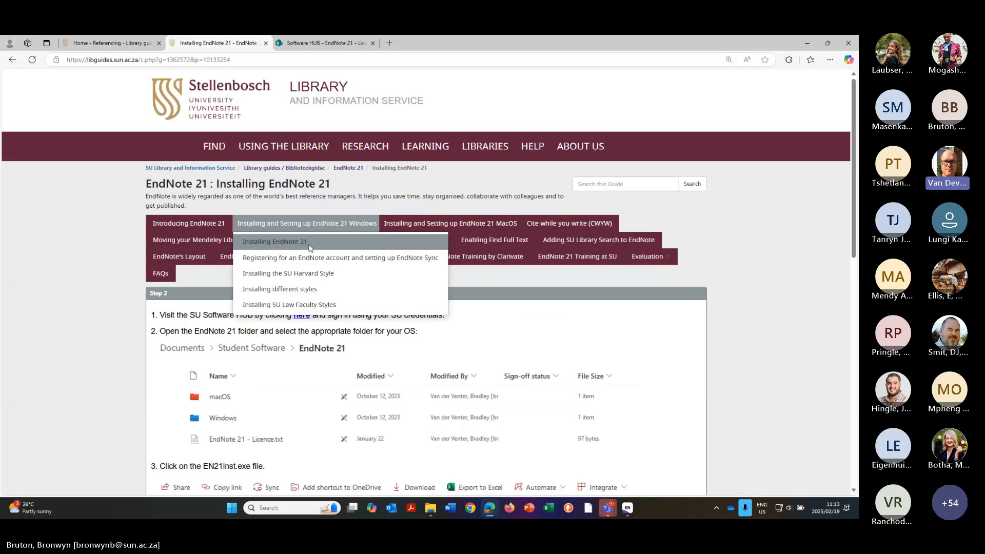
{"action": "mouse_move", "coordinate": [408, 229]}
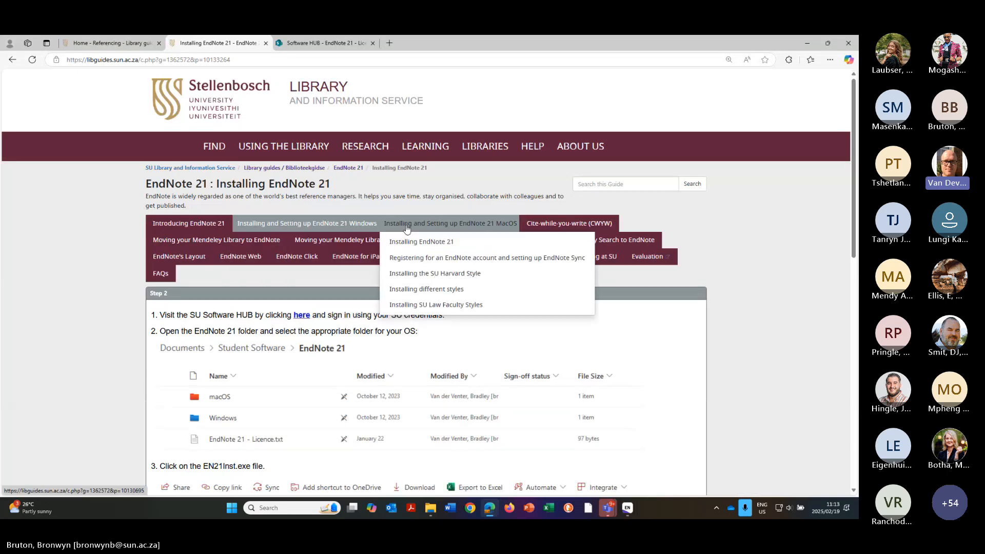
{"action": "left_click", "coordinate": [431, 242]}
Read through the macOS installation steps, from downloading the installer to creating and saving a library, and return to the page's start.
{"action": "scroll", "coordinate": [390, 340], "scroll_direction": "down", "scroll_amount": 1}
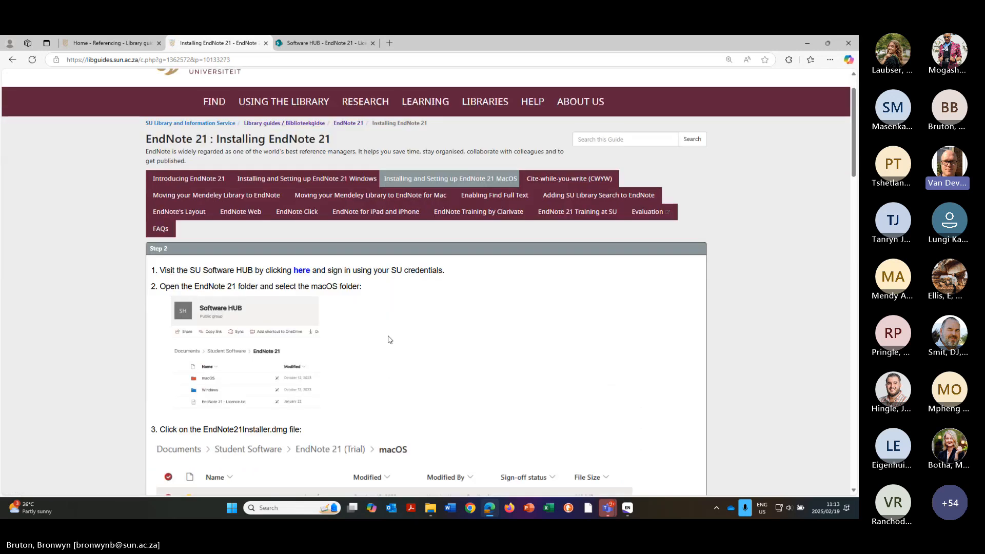
{"action": "scroll", "coordinate": [390, 339], "scroll_direction": "down", "scroll_amount": 4}
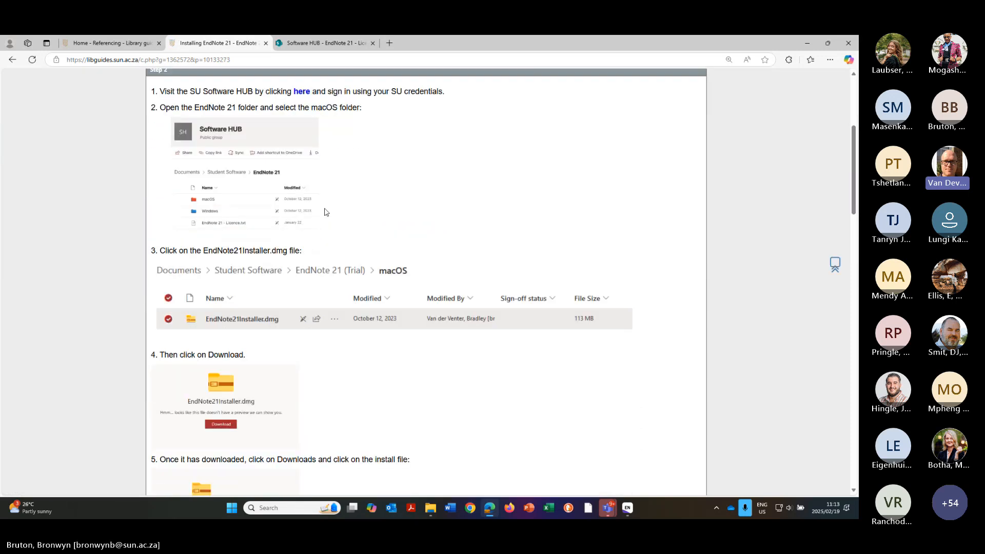
{"action": "scroll", "coordinate": [347, 304], "scroll_direction": "down", "scroll_amount": 2}
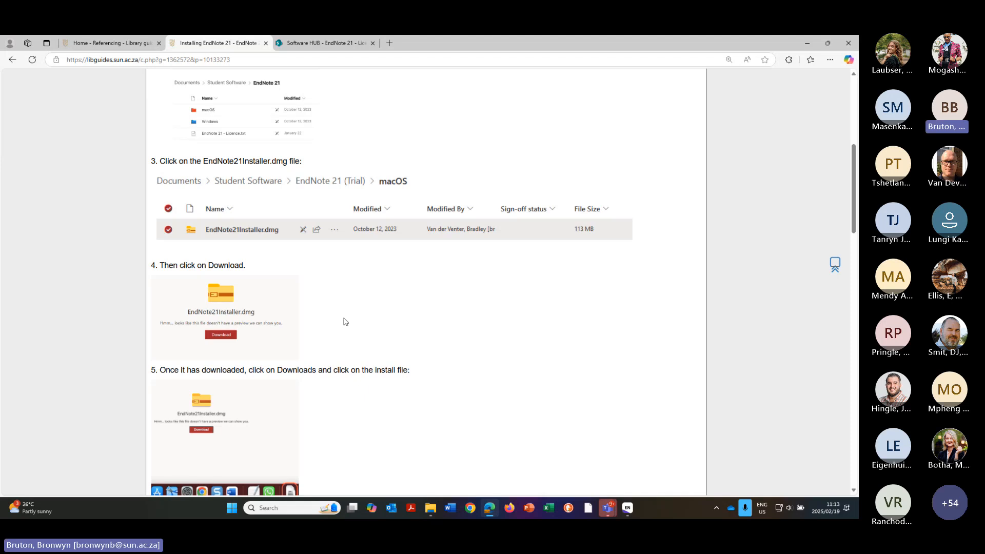
{"action": "scroll", "coordinate": [349, 319], "scroll_direction": "down", "scroll_amount": 1}
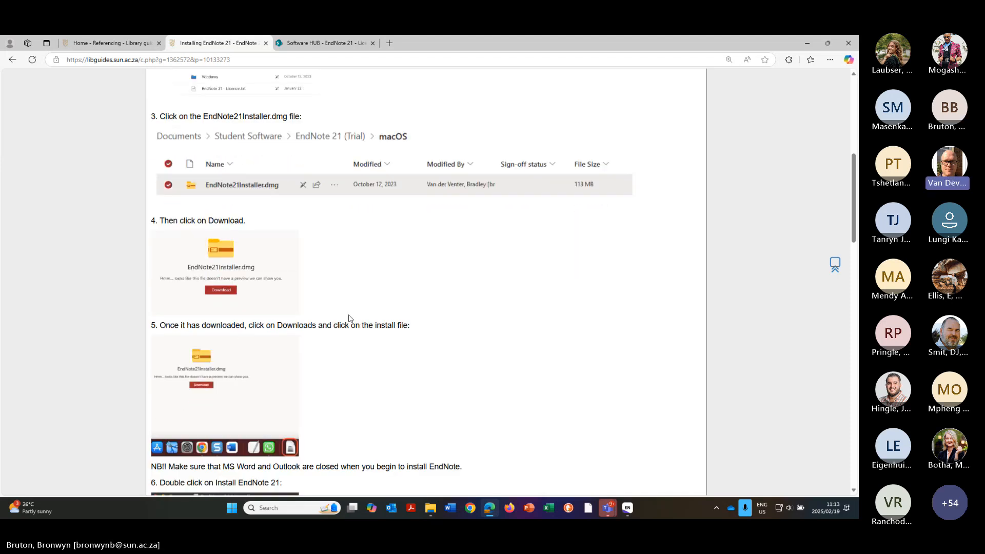
{"action": "scroll", "coordinate": [349, 318], "scroll_direction": "down", "scroll_amount": 1}
{"action": "scroll", "coordinate": [349, 318], "scroll_direction": "down", "scroll_amount": 15}
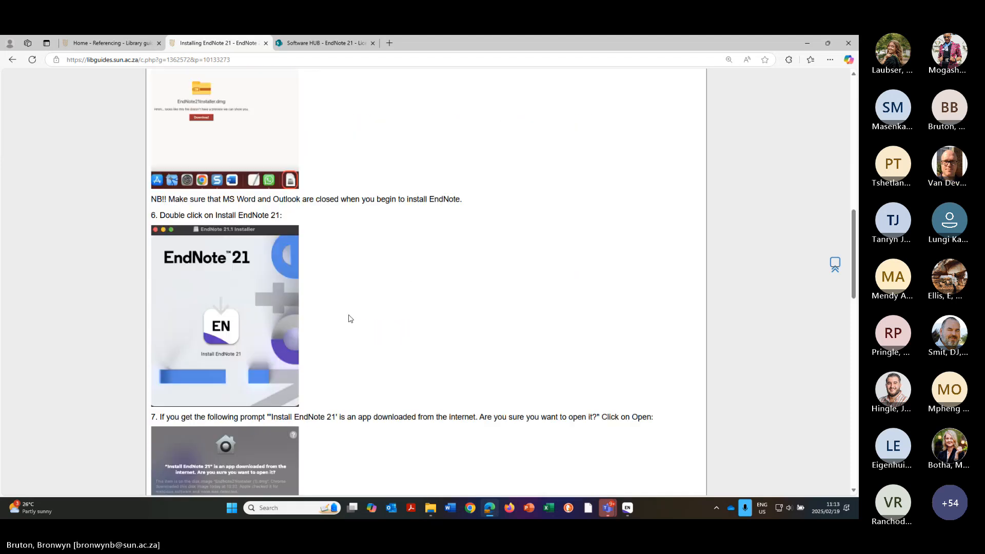
{"action": "scroll", "coordinate": [351, 319], "scroll_direction": "down", "scroll_amount": 6}
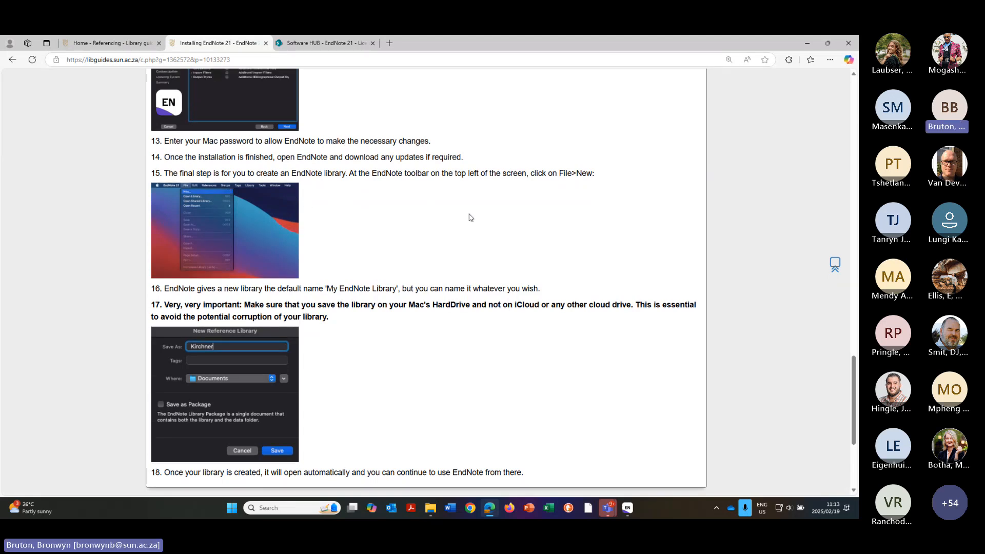
{"action": "scroll", "coordinate": [468, 217], "scroll_direction": "up", "scroll_amount": 5}
{"action": "scroll", "coordinate": [472, 229], "scroll_direction": "up", "scroll_amount": 20}
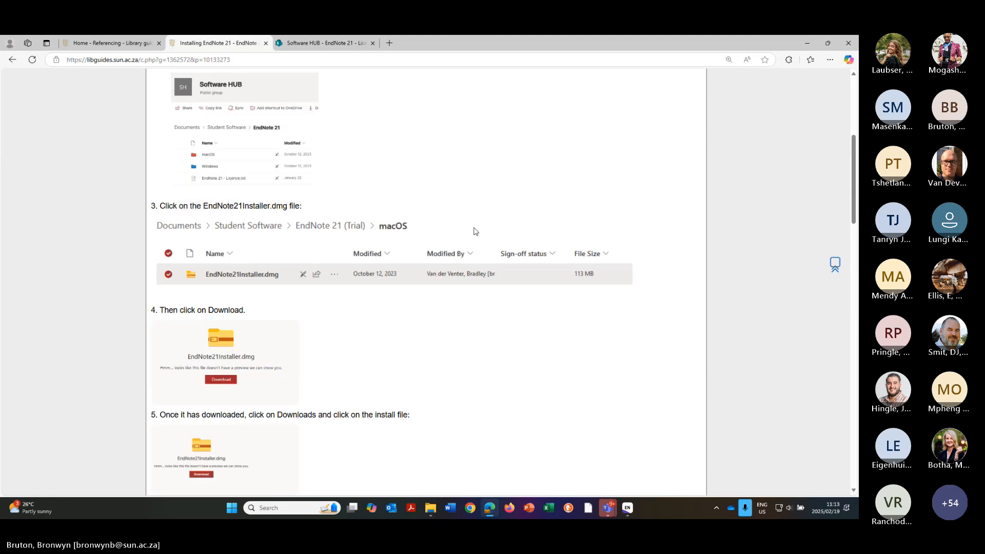
{"action": "mouse_move", "coordinate": [398, 234]}
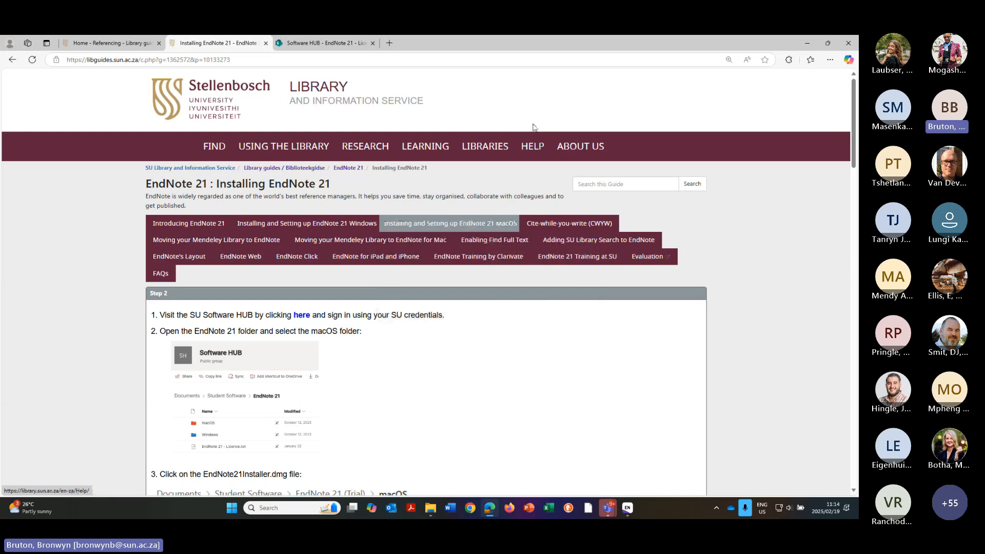
Minimize the browser to return to EndNote and decline the EndNote 21.5 update for now.
{"action": "left_click", "coordinate": [807, 44]}
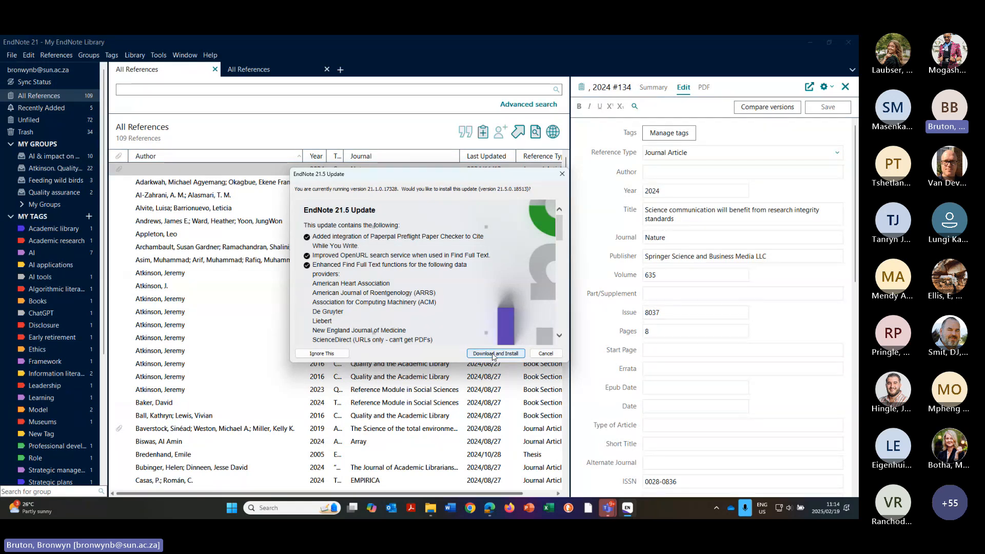
{"action": "left_click", "coordinate": [546, 353]}
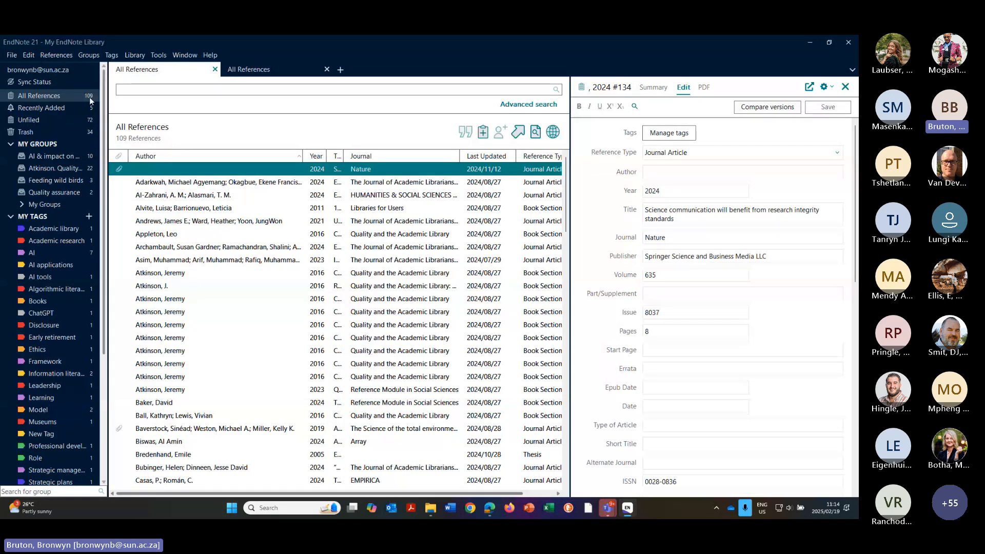
Open the EndNote preferences and display the Sync settings.
{"action": "left_click", "coordinate": [12, 56]}
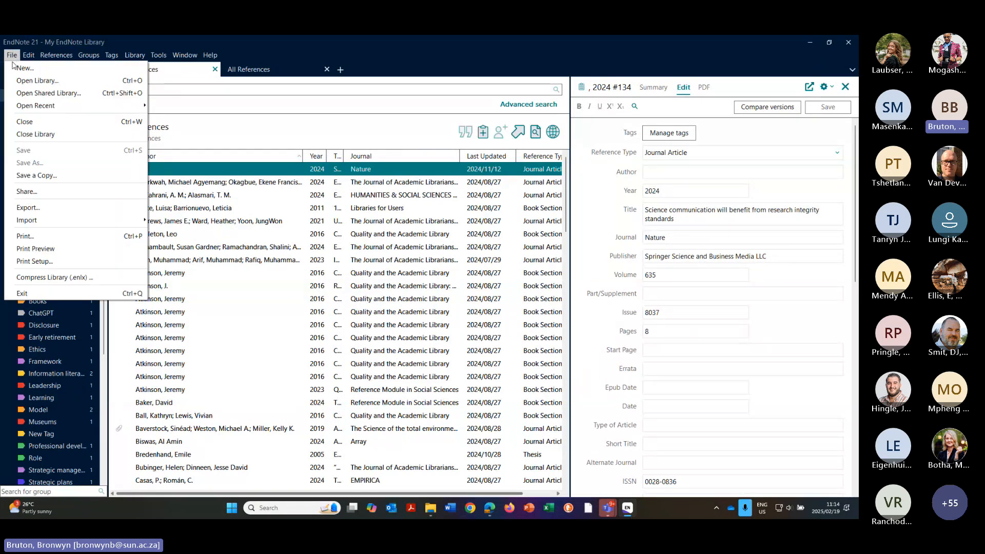
{"action": "left_click", "coordinate": [12, 55]}
{"action": "left_click", "coordinate": [25, 57]}
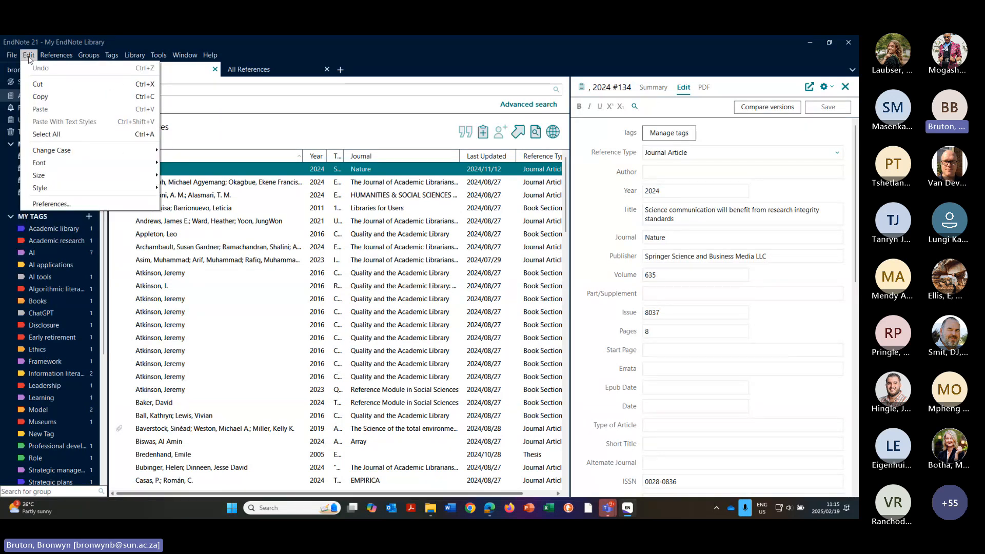
{"action": "left_click", "coordinate": [61, 203]}
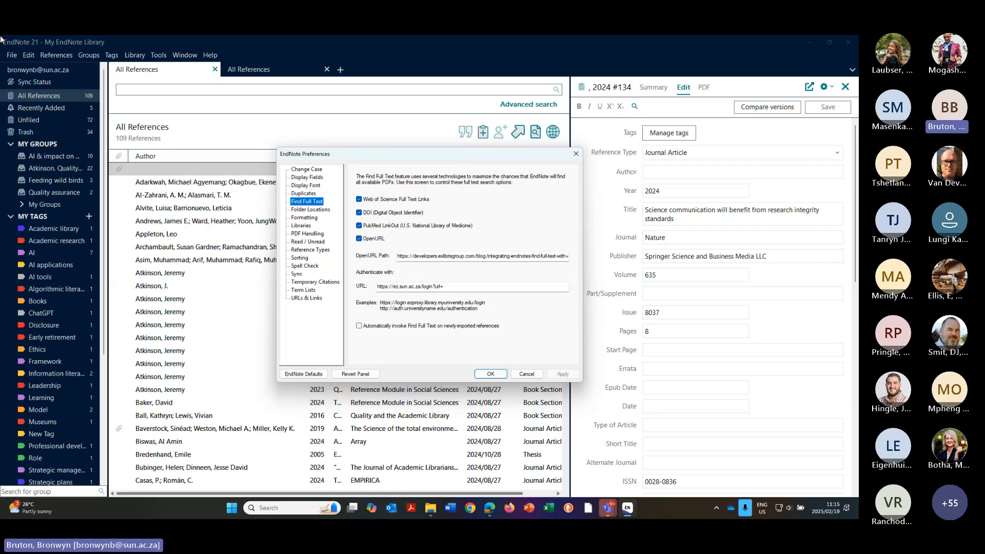
{"action": "left_click", "coordinate": [296, 276]}
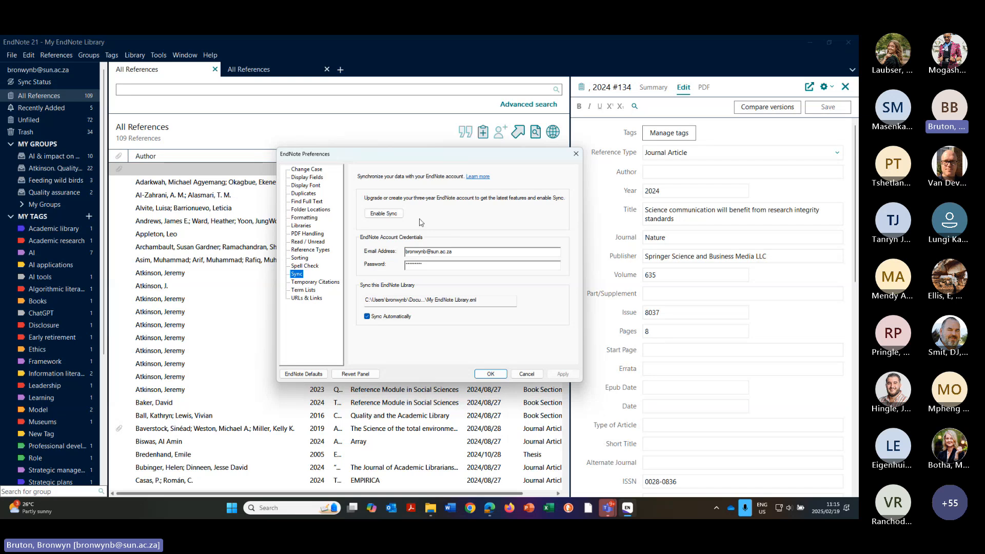
View the EndNote account login and registration form behind Enable Sync, and cancel without signing up.
{"action": "left_click", "coordinate": [382, 216]}
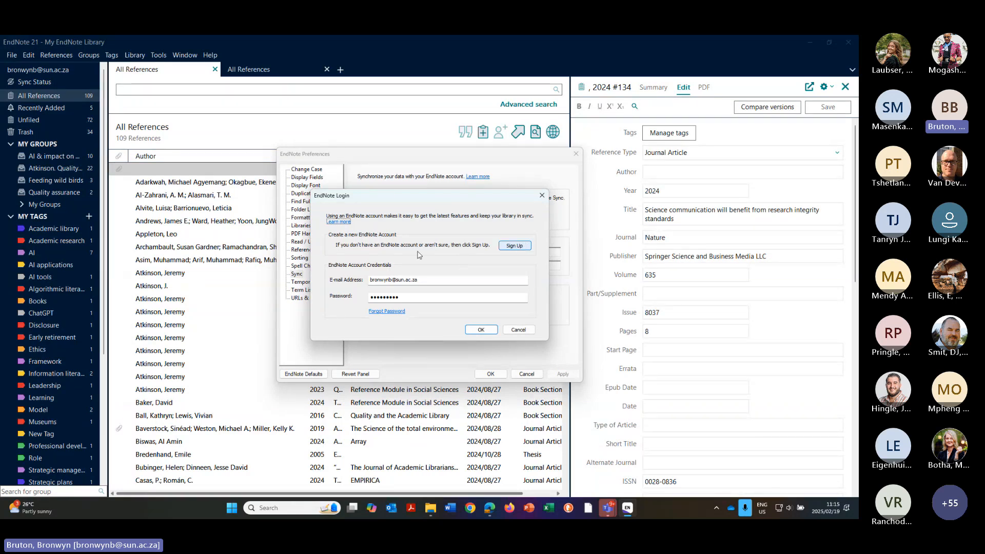
{"action": "left_click", "coordinate": [515, 246]}
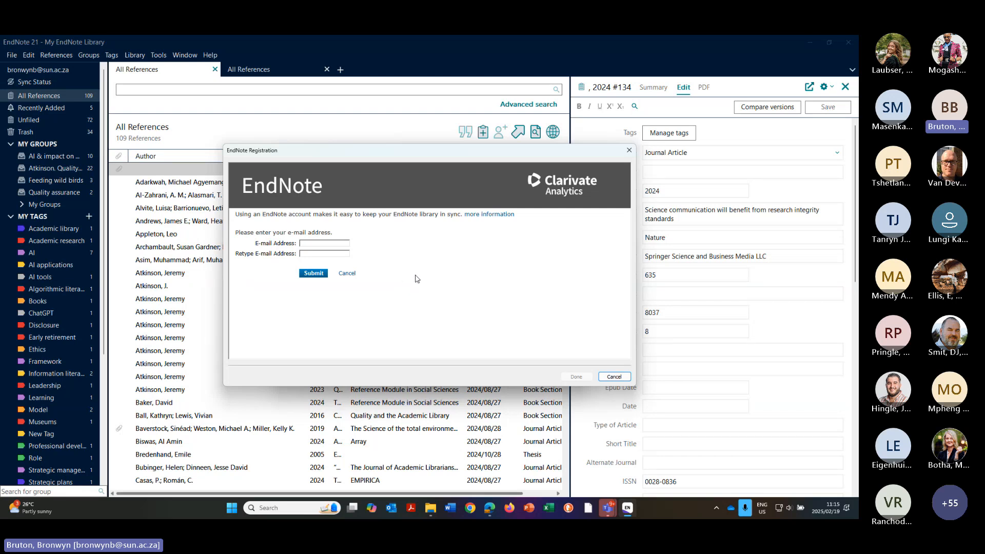
{"action": "left_click", "coordinate": [614, 377]}
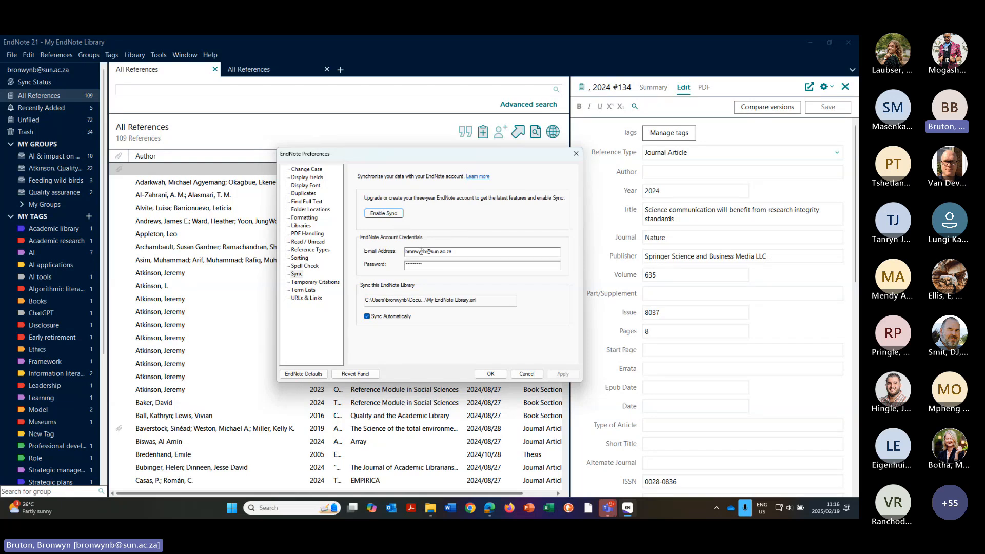
Make sure Sync Automatically is enabled for the EndNote library, then apply and close the preferences.
{"action": "left_click", "coordinate": [375, 322]}
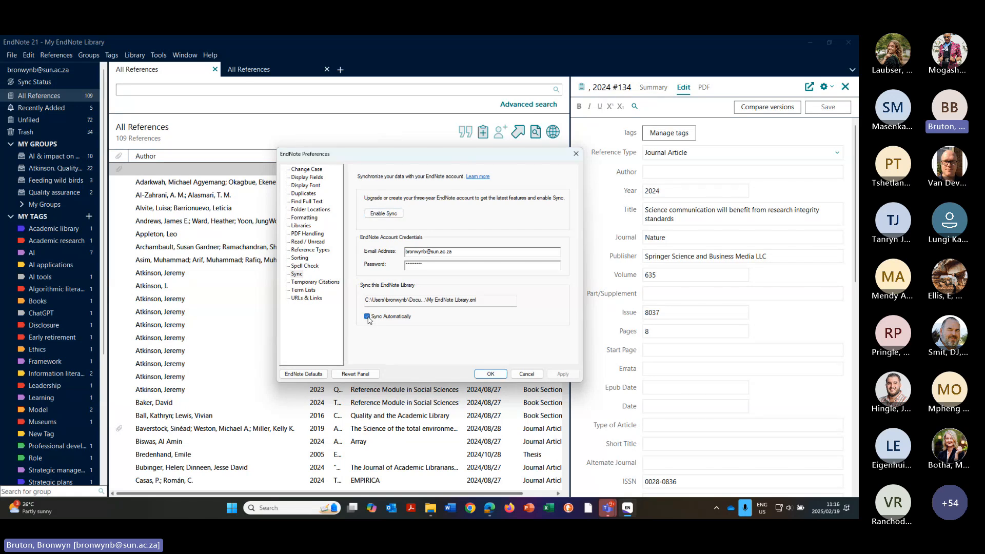
{"action": "left_click", "coordinate": [373, 320]}
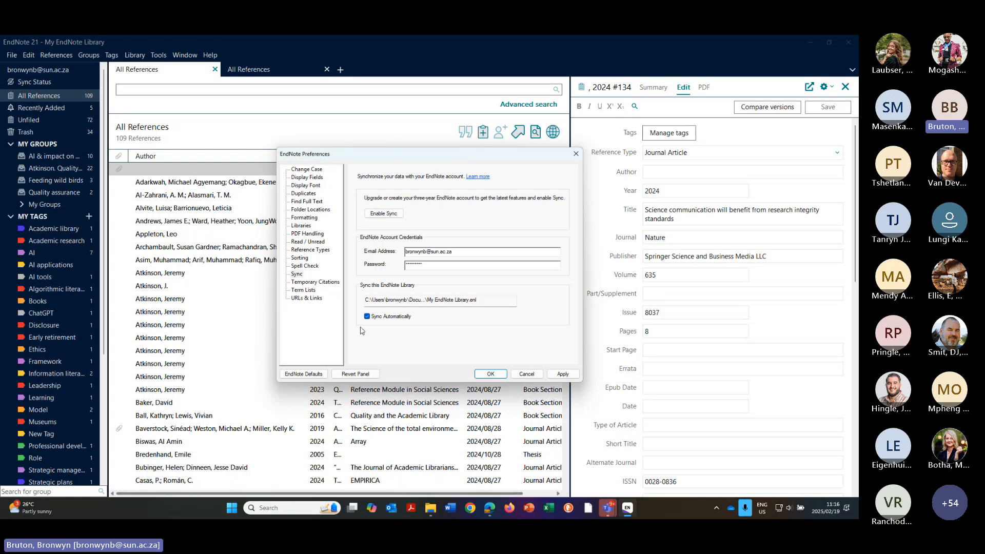
{"action": "left_click", "coordinate": [563, 375]}
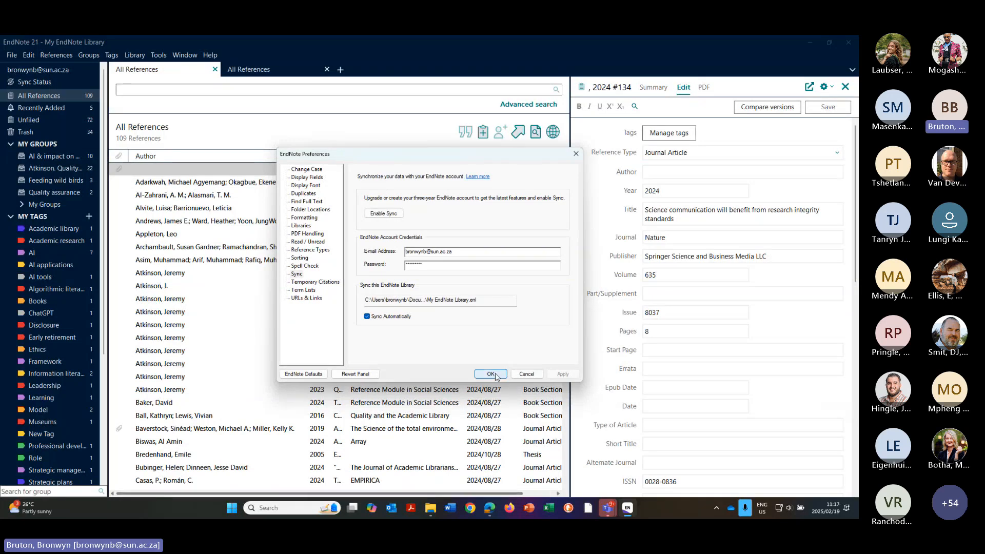
{"action": "left_click", "coordinate": [491, 375]}
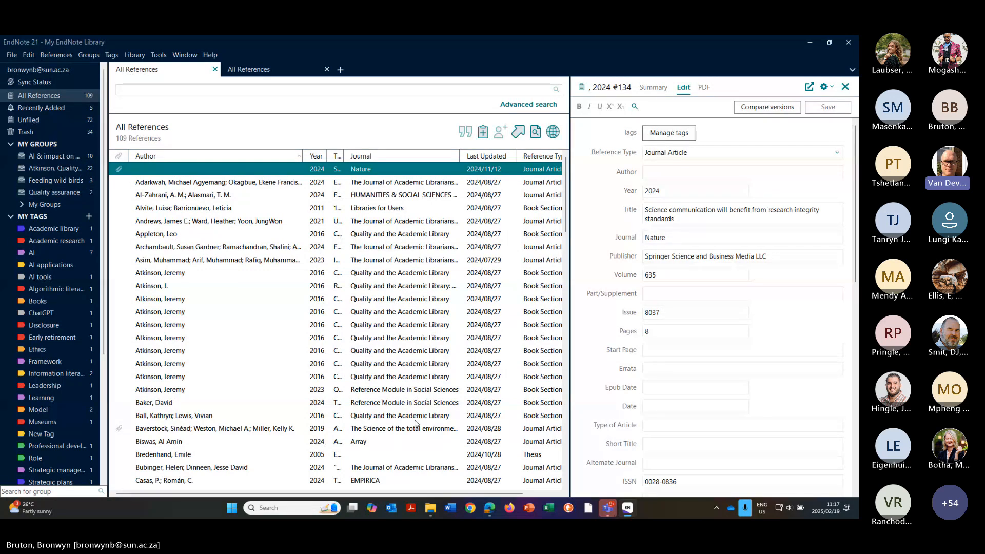
Switch to the Edge browser and open the library guide's Installing EndNote 21 page for Windows.
{"action": "mouse_move", "coordinate": [490, 509]}
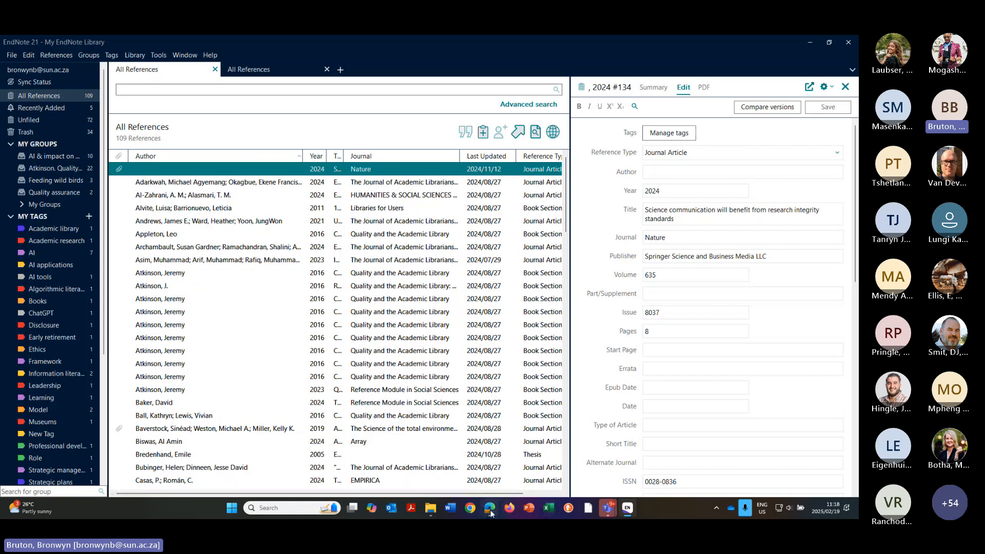
{"action": "mouse_move", "coordinate": [490, 508]}
{"action": "left_click", "coordinate": [508, 479]}
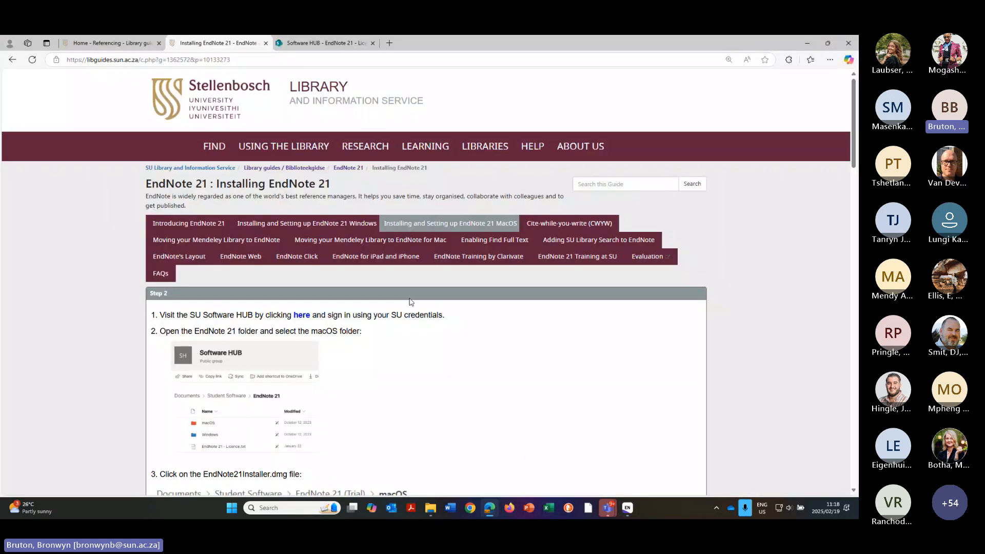
{"action": "left_click", "coordinate": [313, 224]}
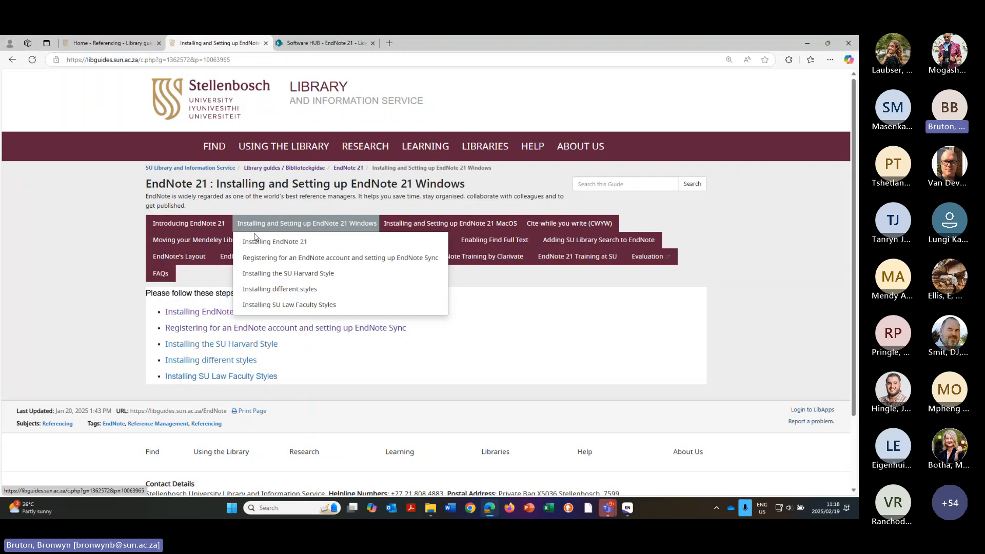
{"action": "left_click", "coordinate": [259, 242]}
{"action": "scroll", "coordinate": [253, 302], "scroll_direction": "down", "scroll_amount": 1}
{"action": "scroll", "coordinate": [167, 241], "scroll_direction": "down", "scroll_amount": 1}
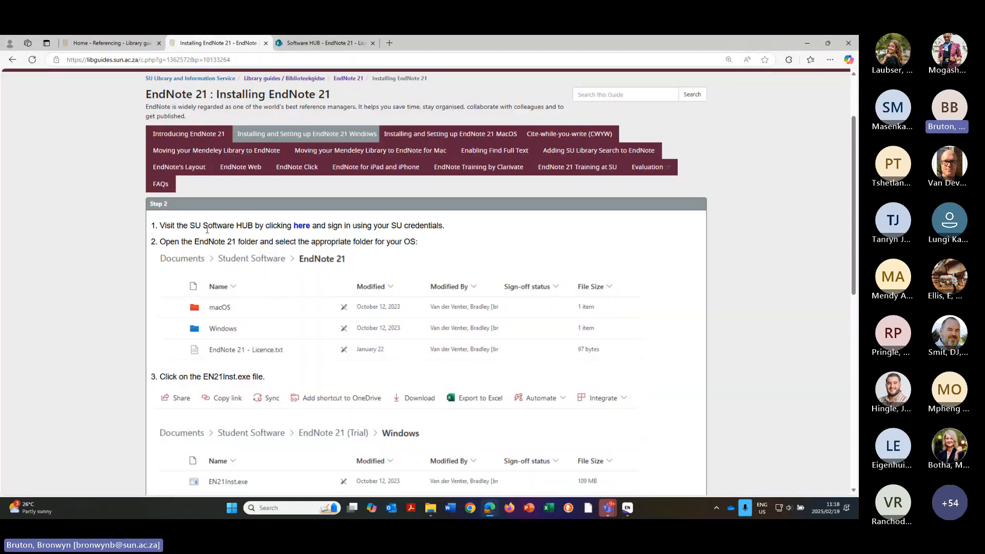
Open the SU Software HUB from the guide's link and go back to its Student Software folder.
{"action": "left_click", "coordinate": [302, 228]}
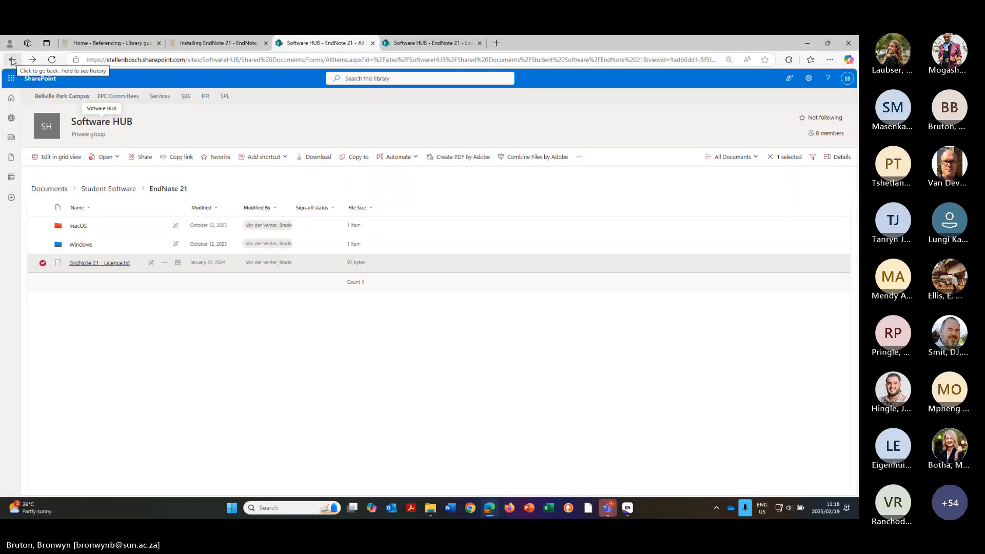
{"action": "left_click", "coordinate": [13, 62]}
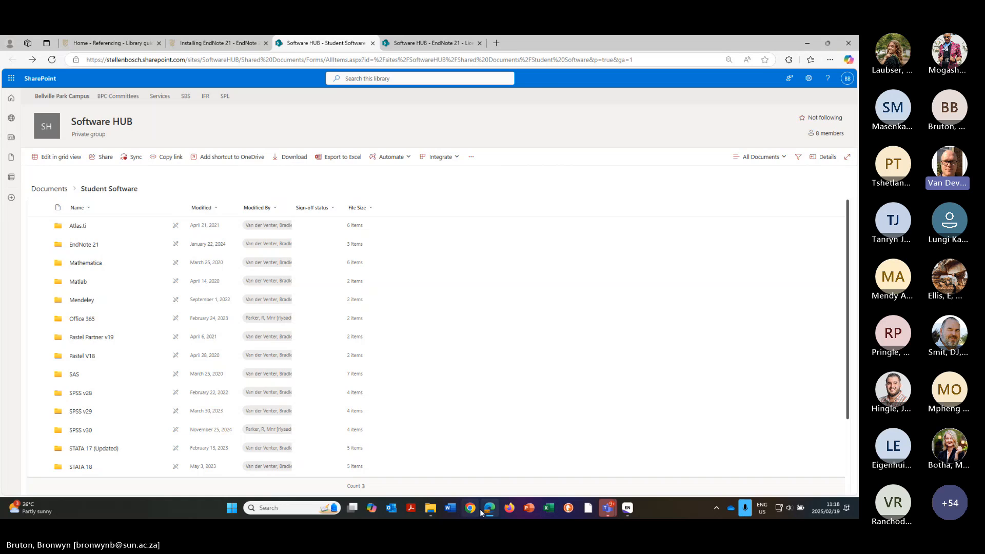
{"action": "mouse_move", "coordinate": [487, 514]}
Return to the library guide and read the Windows installation steps, from downloading EN21Inst.exe to the product key and installation type.
{"action": "left_click", "coordinate": [202, 45]}
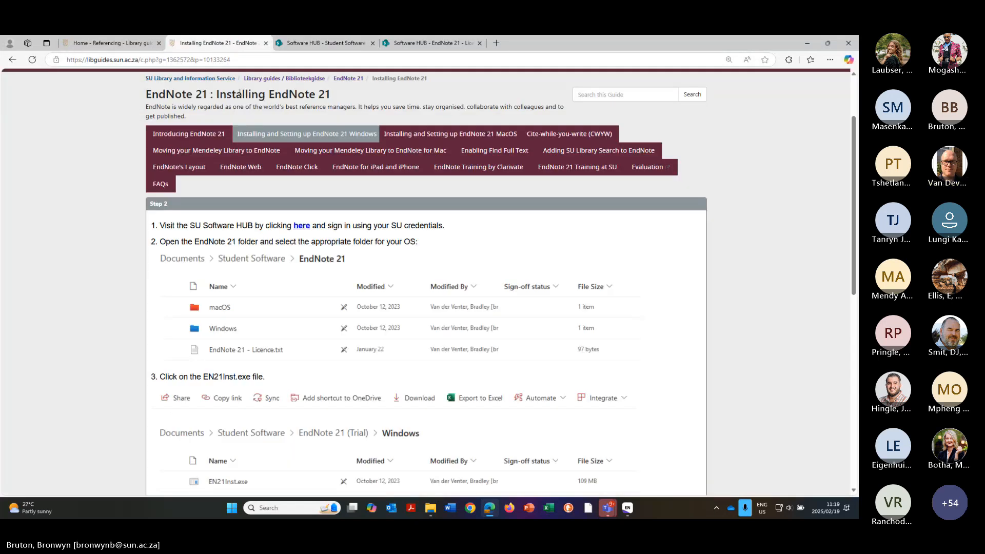
{"action": "scroll", "coordinate": [317, 333], "scroll_direction": "down", "scroll_amount": 2}
{"action": "scroll", "coordinate": [317, 334], "scroll_direction": "down", "scroll_amount": 3}
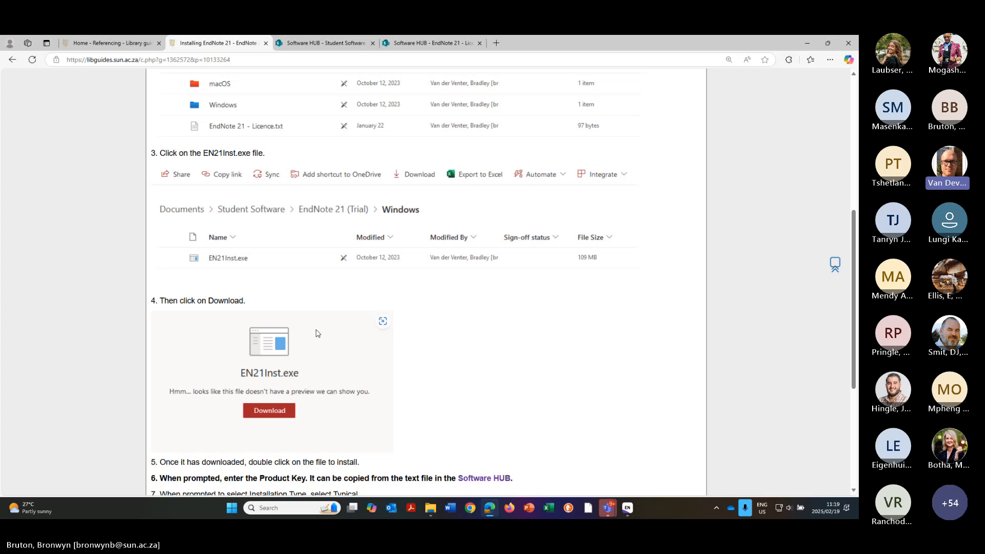
{"action": "scroll", "coordinate": [318, 334], "scroll_direction": "down", "scroll_amount": 1}
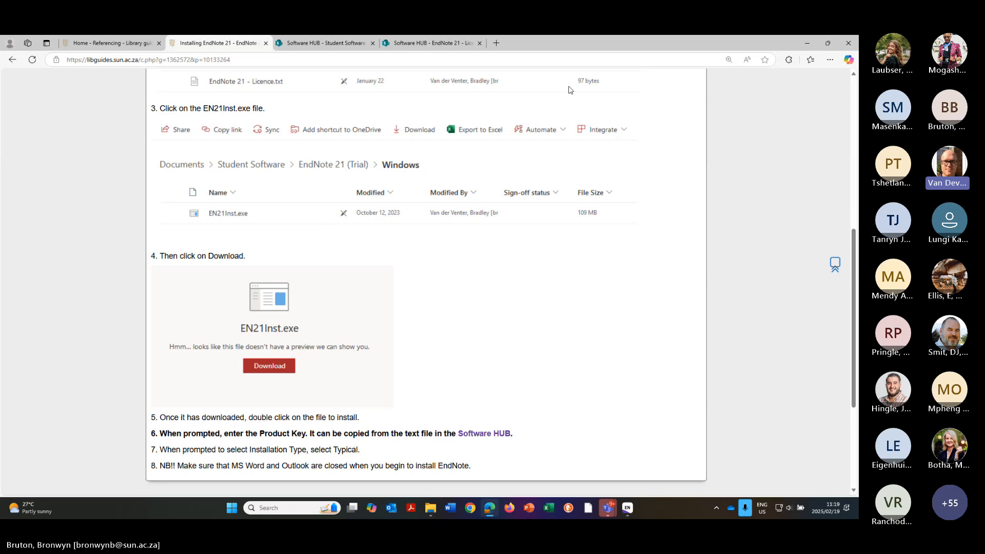
{"action": "left_click", "coordinate": [471, 47]}
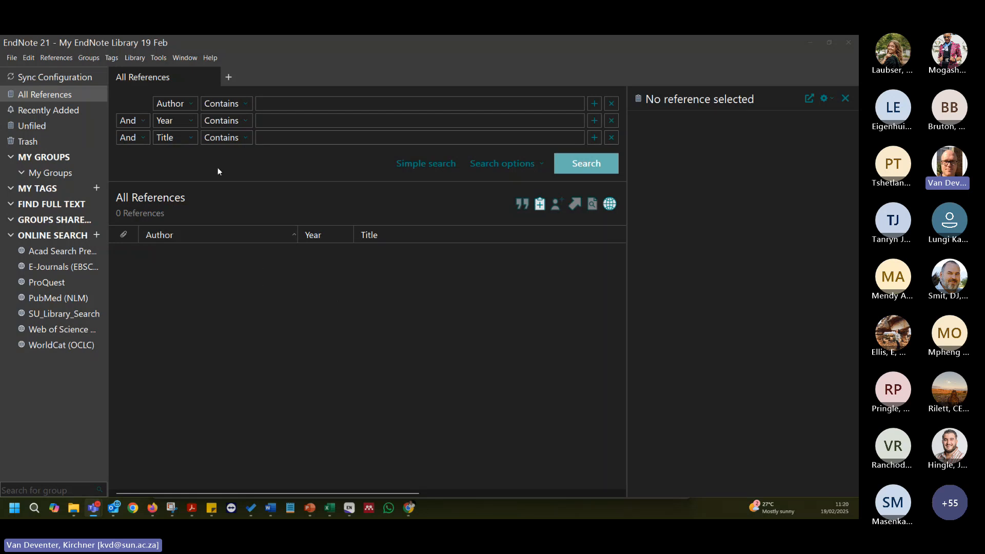
Start a new reference in My EndNote Library 19 Feb and reposition its window to show the whole form.
{"action": "left_click", "coordinate": [287, 103]}
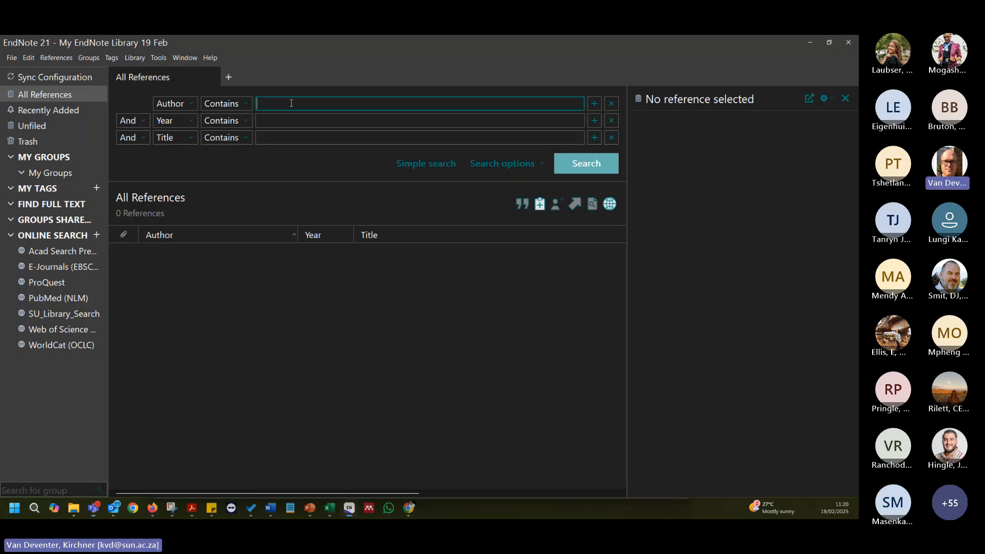
{"action": "left_click", "coordinate": [277, 137]}
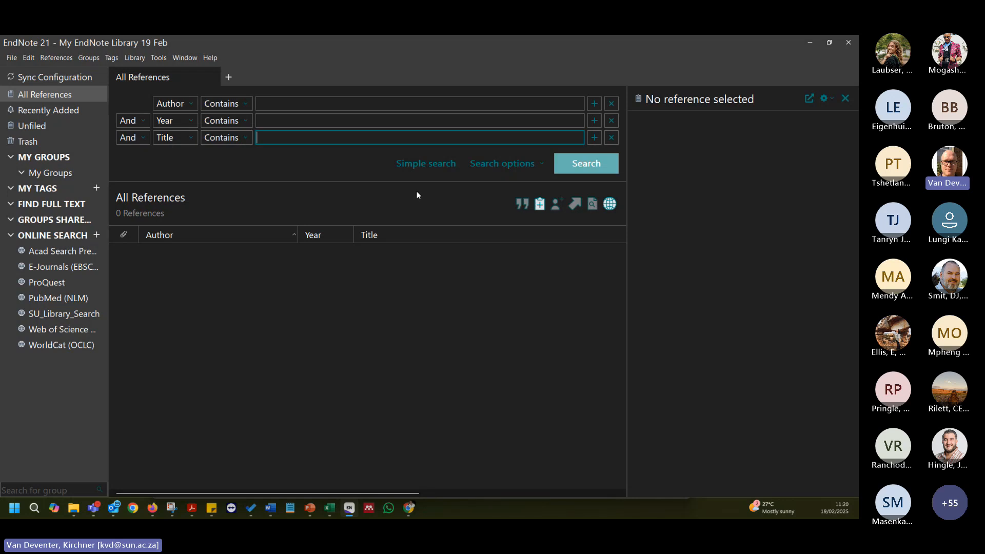
{"action": "left_click", "coordinate": [538, 206]}
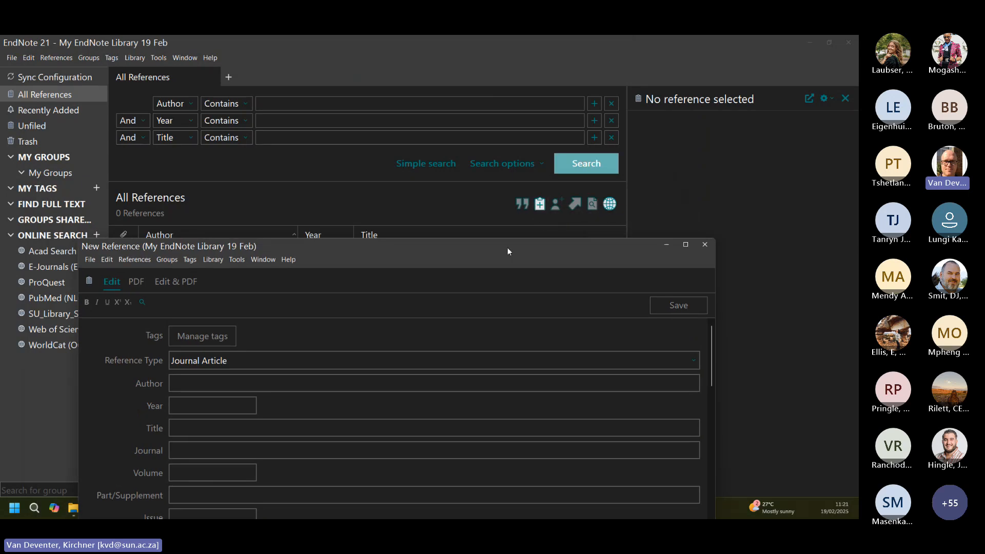
{"action": "left_click_drag", "start_coordinate": [507, 247], "coordinate": [541, 89]}
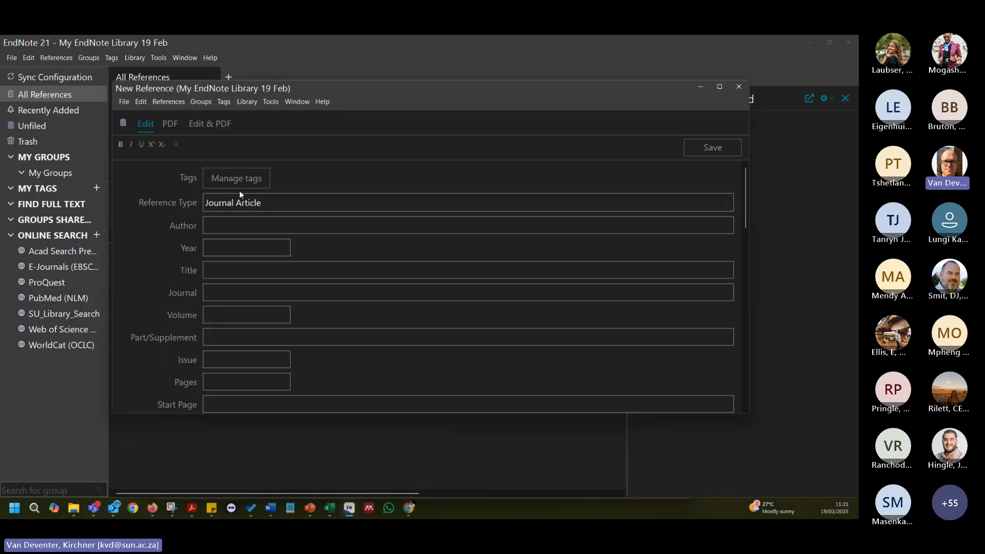
Look over the new reference's fields and the available reference types, keeping Journal Article as the type.
{"action": "scroll", "coordinate": [283, 256], "scroll_direction": "down", "scroll_amount": 3}
{"action": "scroll", "coordinate": [283, 256], "scroll_direction": "down", "scroll_amount": 2}
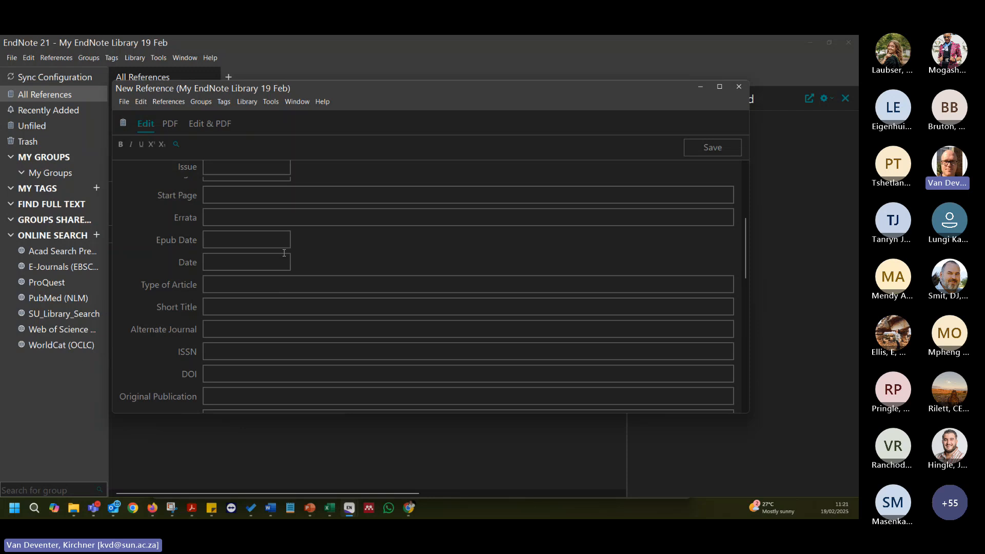
{"action": "scroll", "coordinate": [283, 253], "scroll_direction": "up", "scroll_amount": 5}
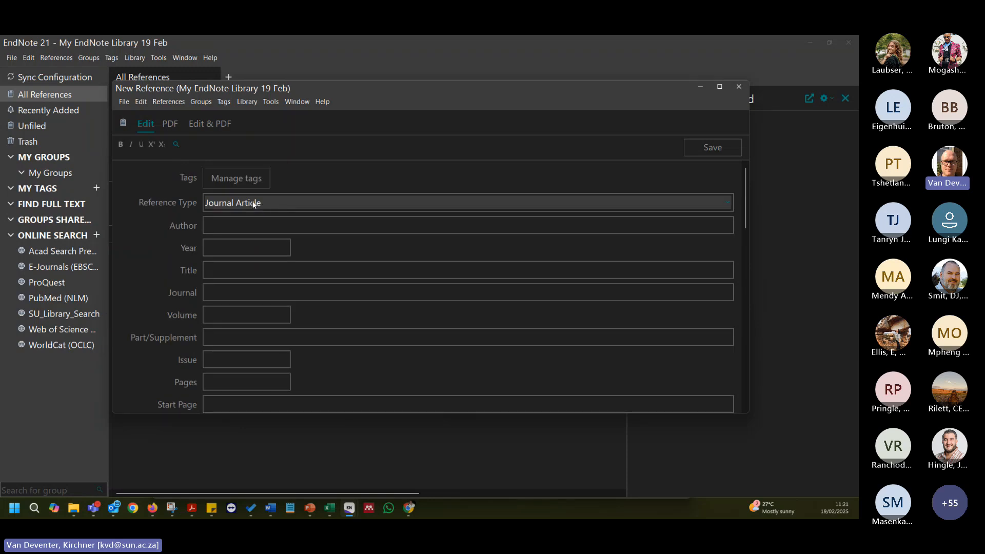
{"action": "left_click", "coordinate": [253, 204]}
{"action": "scroll", "coordinate": [271, 257], "scroll_direction": "down", "scroll_amount": 8}
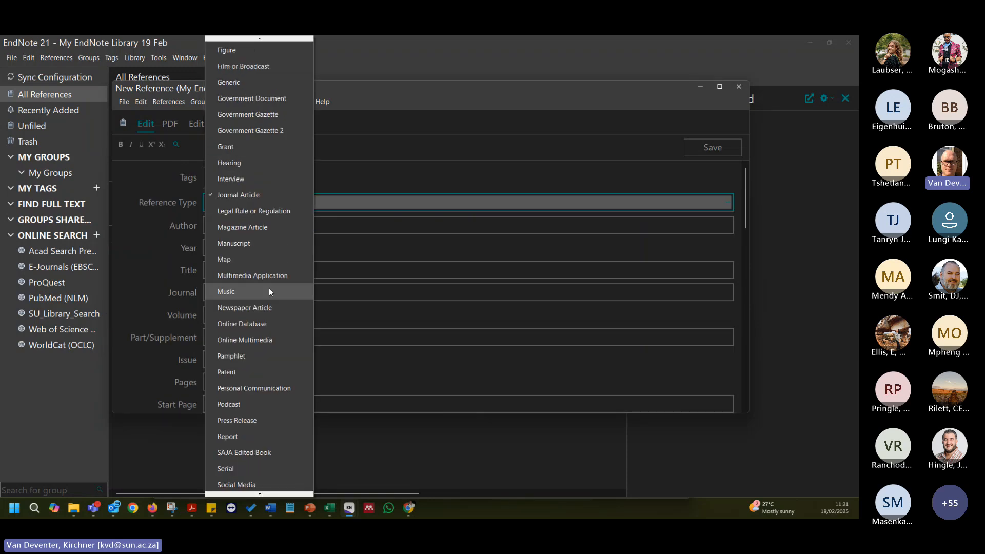
{"action": "left_click", "coordinate": [272, 195]}
Examine the Journal Article fields, from Author, Year and Title down to File Attachments and Language, and return to the form's start.
{"action": "left_click", "coordinate": [245, 226]}
{"action": "scroll", "coordinate": [257, 248], "scroll_direction": "down", "scroll_amount": 2}
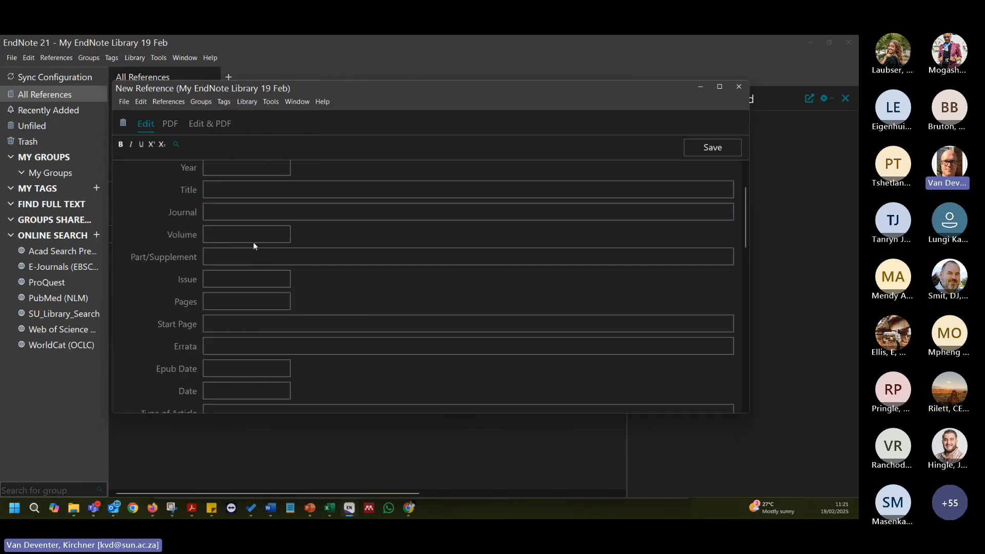
{"action": "scroll", "coordinate": [256, 225], "scroll_direction": "up", "scroll_amount": 1}
{"action": "left_click", "coordinate": [245, 214]}
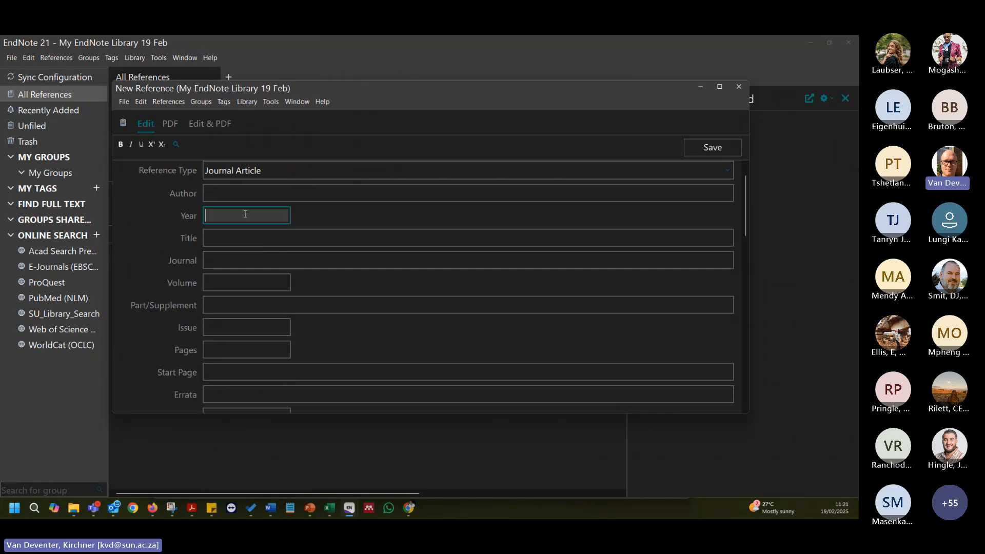
{"action": "left_click", "coordinate": [232, 240]}
{"action": "left_click", "coordinate": [229, 259]}
{"action": "left_click", "coordinate": [239, 281]}
{"action": "scroll", "coordinate": [274, 319], "scroll_direction": "down", "scroll_amount": 5}
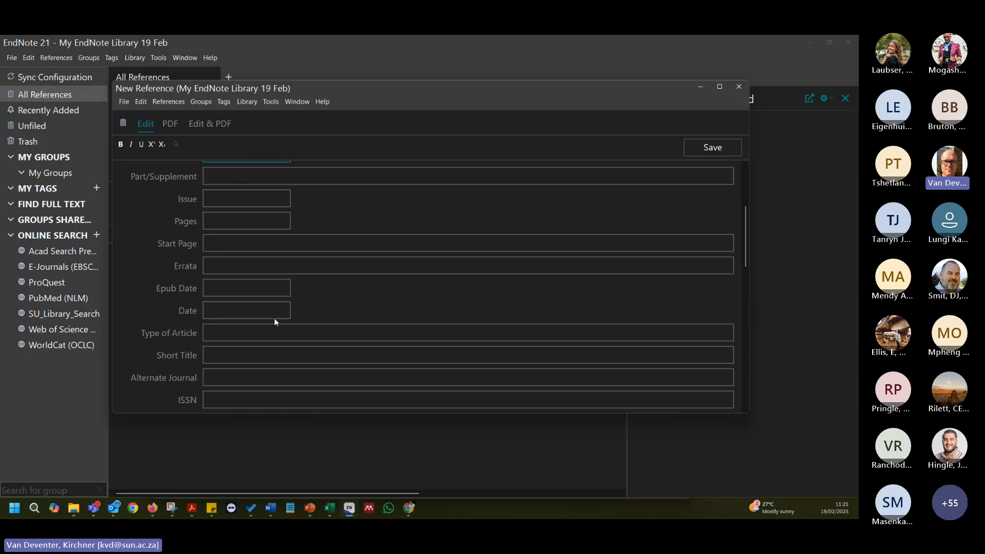
{"action": "scroll", "coordinate": [275, 315], "scroll_direction": "up", "scroll_amount": 3}
{"action": "scroll", "coordinate": [272, 306], "scroll_direction": "down", "scroll_amount": 1}
{"action": "scroll", "coordinate": [272, 306], "scroll_direction": "down", "scroll_amount": 4}
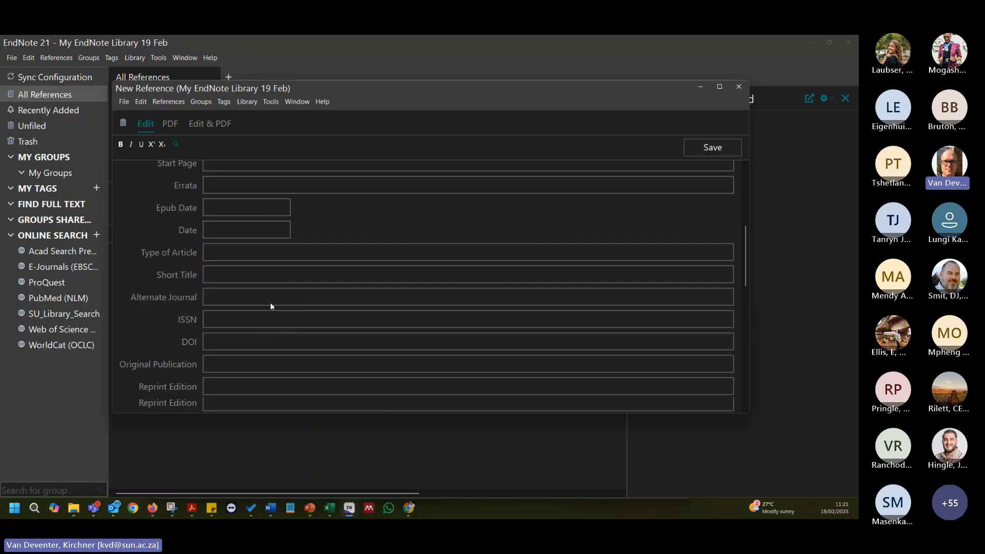
{"action": "scroll", "coordinate": [237, 266], "scroll_direction": "up", "scroll_amount": 2}
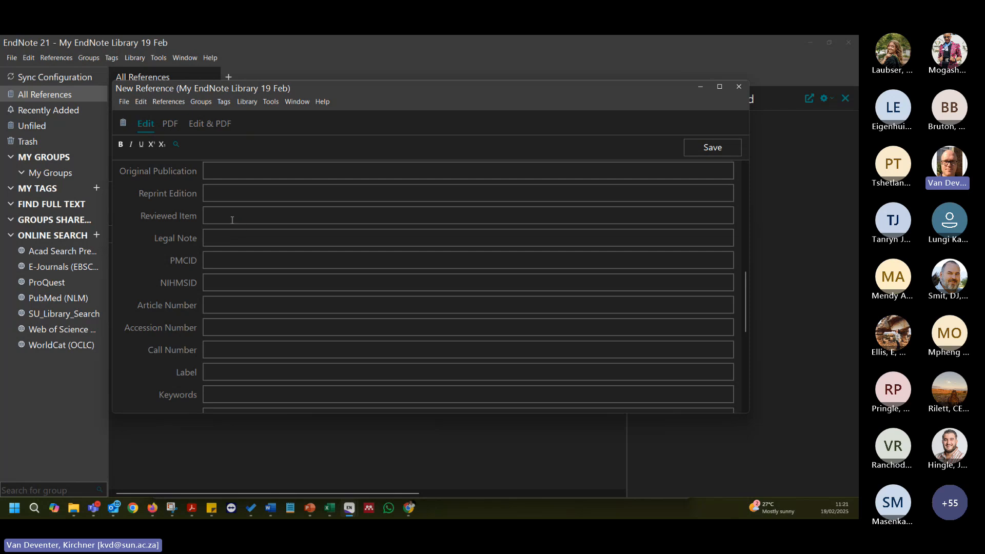
{"action": "scroll", "coordinate": [232, 220], "scroll_direction": "down", "scroll_amount": 10}
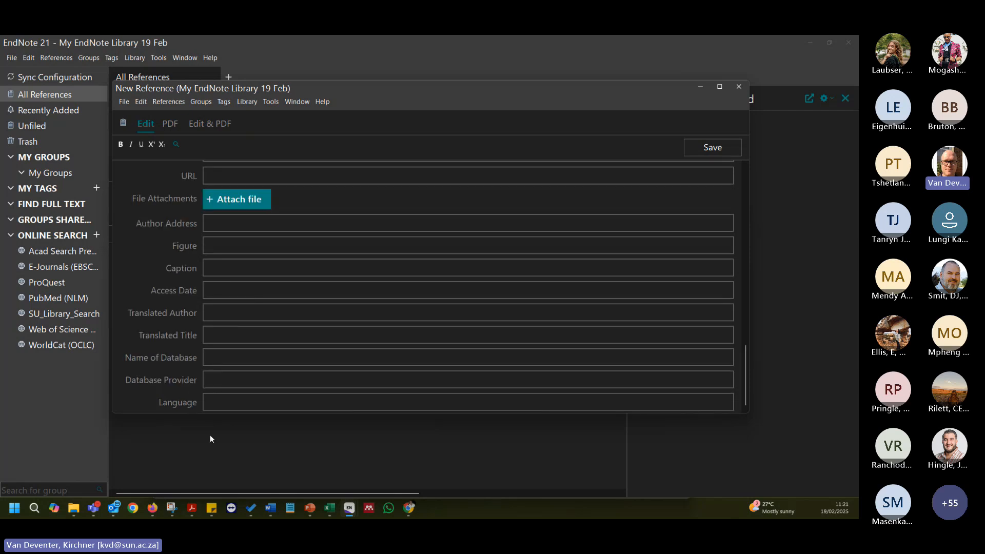
{"action": "scroll", "coordinate": [293, 303], "scroll_direction": "up", "scroll_amount": 15}
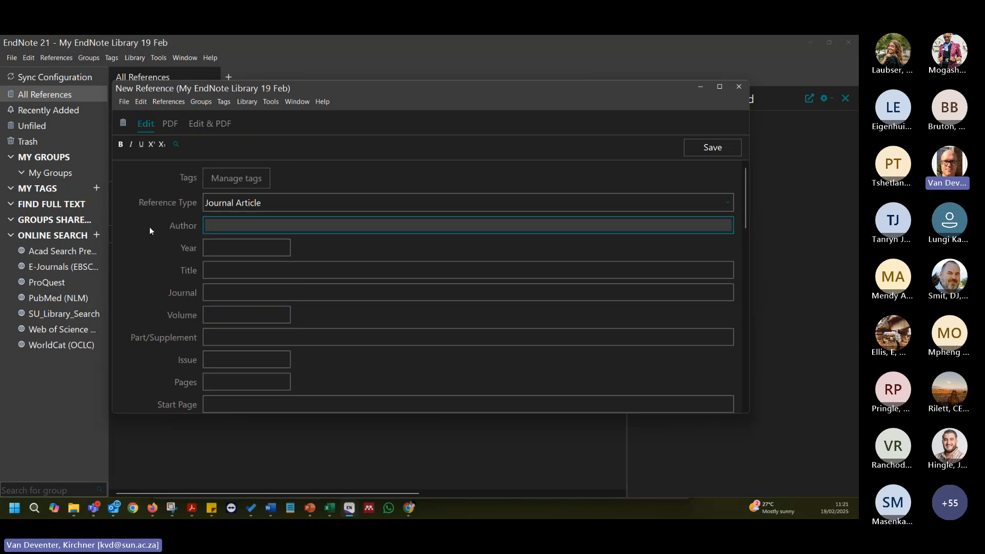
Close the empty Journal Article reference form without adding it to the library.
{"action": "left_click", "coordinate": [282, 201]}
{"action": "left_click", "coordinate": [387, 206]}
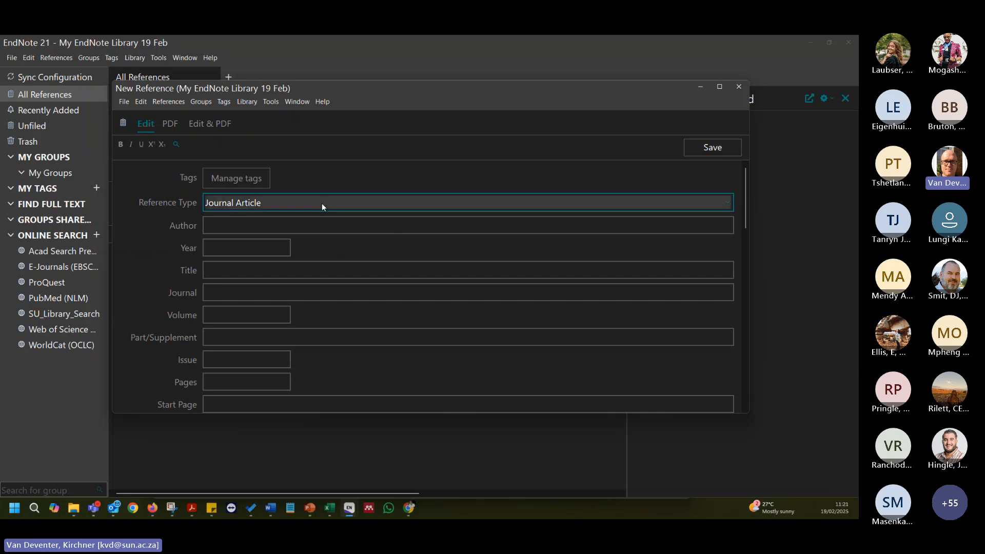
{"action": "left_click", "coordinate": [739, 88]}
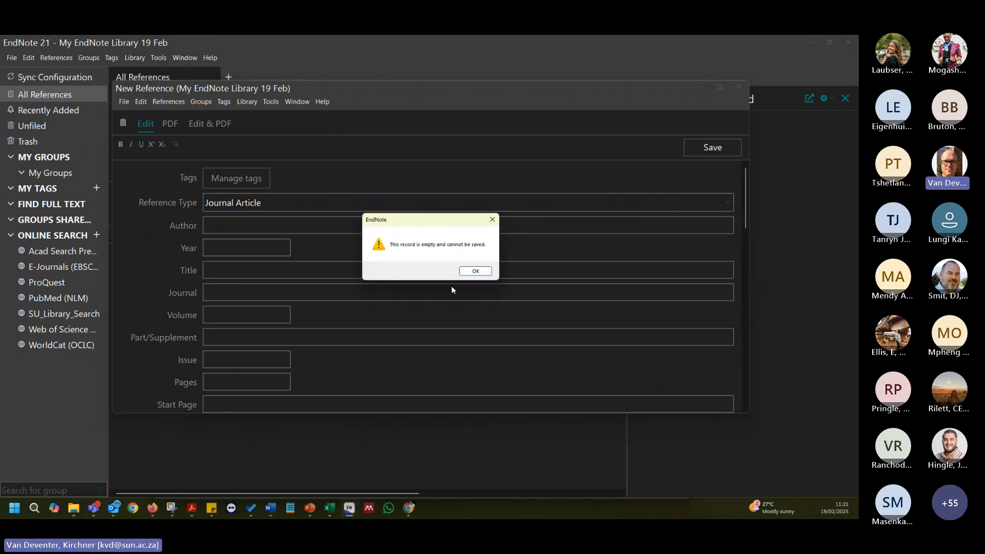
{"action": "left_click", "coordinate": [476, 272]}
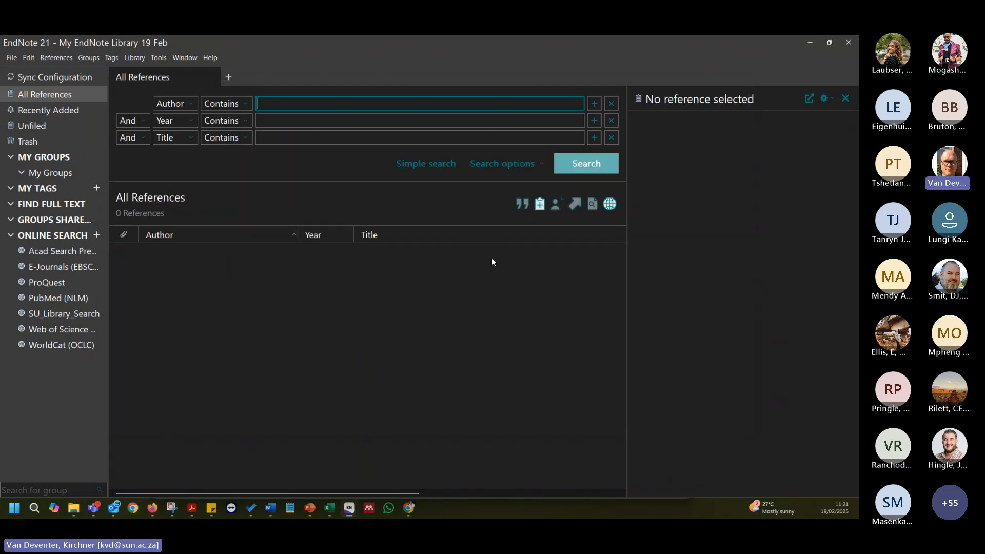
Switch to the browser and go from the EndNote guide to the Stellenbosch University library home page.
{"action": "key", "text": "alt+Tab"}
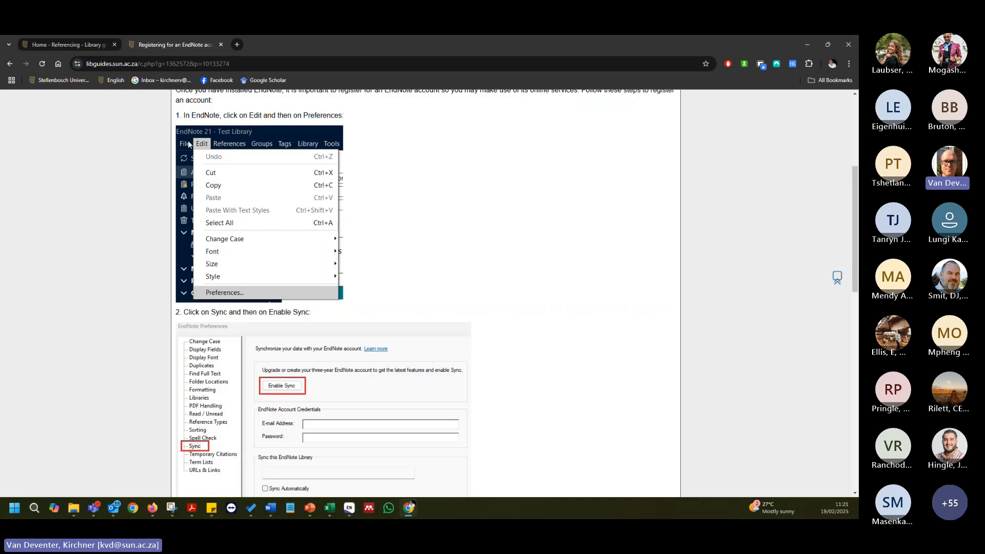
{"action": "scroll", "coordinate": [188, 144], "scroll_direction": "up", "scroll_amount": 5}
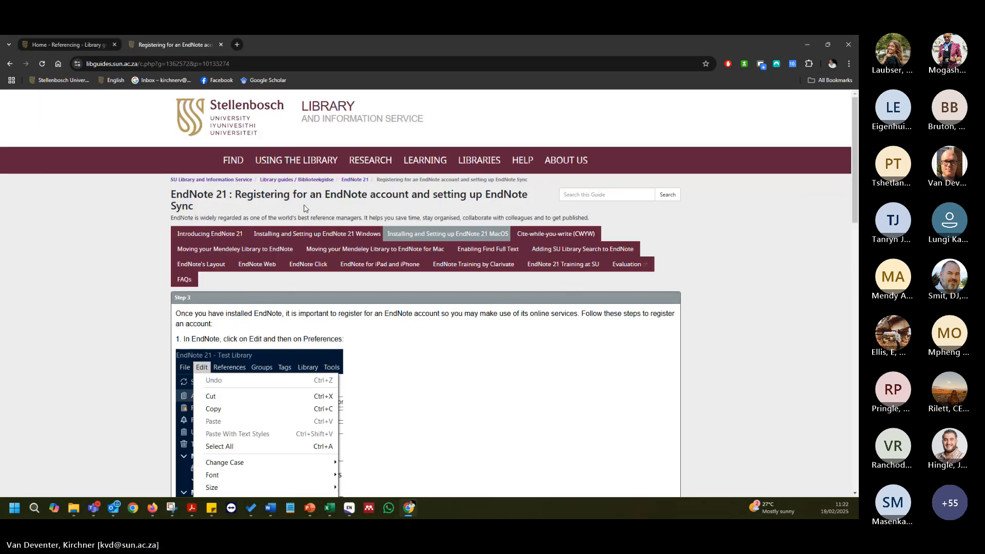
{"action": "left_click", "coordinate": [226, 180]}
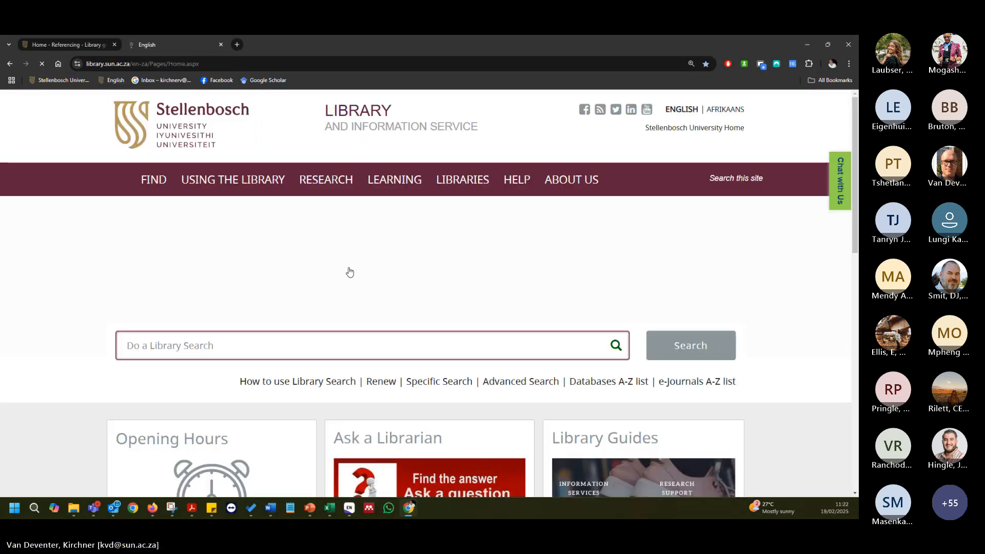
{"action": "scroll", "coordinate": [288, 357], "scroll_direction": "down", "scroll_amount": 3}
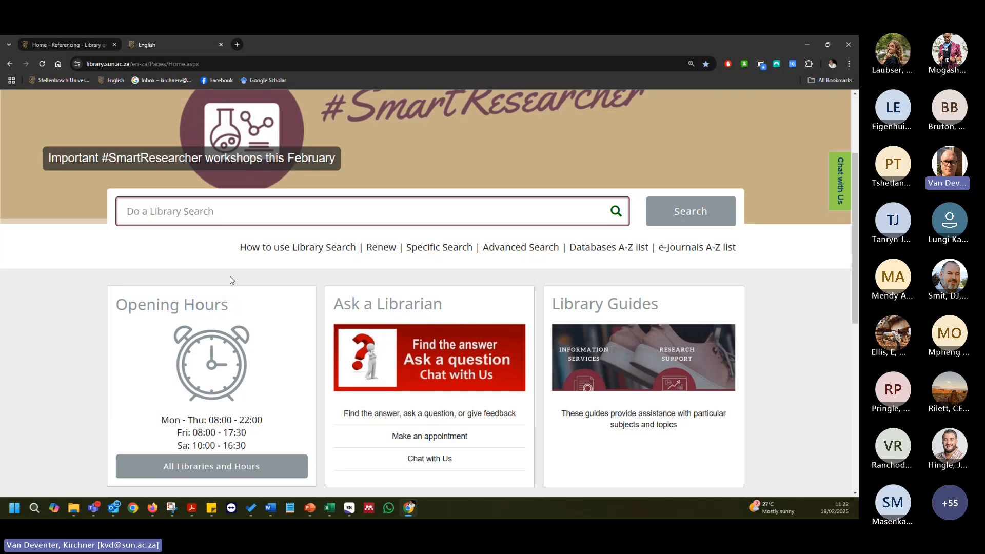
{"action": "scroll", "coordinate": [230, 279], "scroll_direction": "up", "scroll_amount": 3}
{"action": "scroll", "coordinate": [324, 340], "scroll_direction": "down", "scroll_amount": 2}
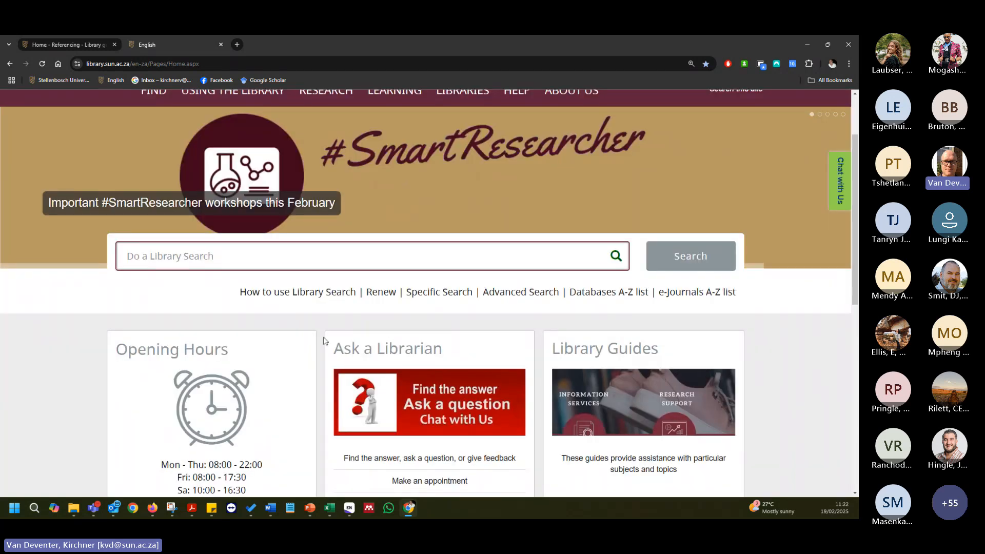
Search the university library for "peacebuilding AND conflict".
{"action": "left_click", "coordinate": [222, 263]}
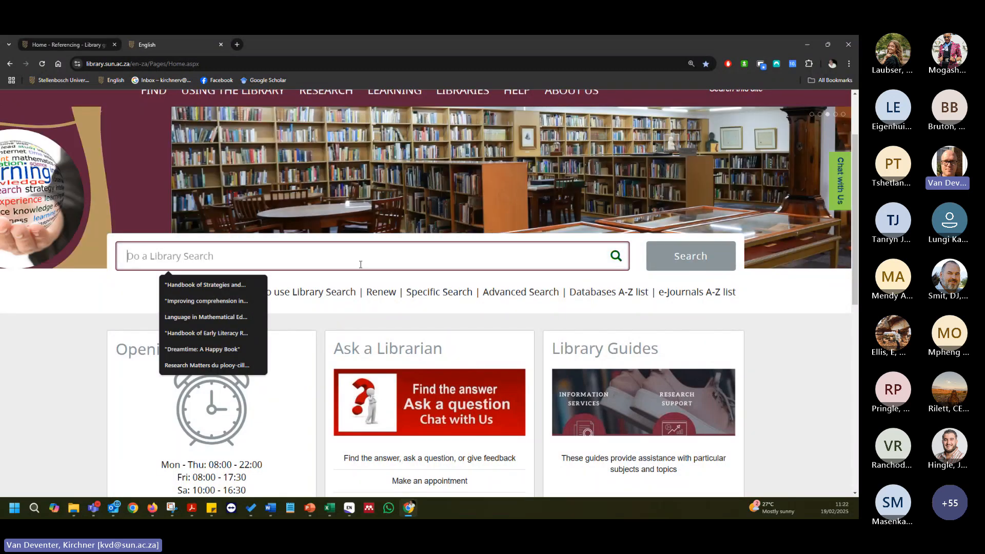
{"action": "left_click", "coordinate": [121, 310]}
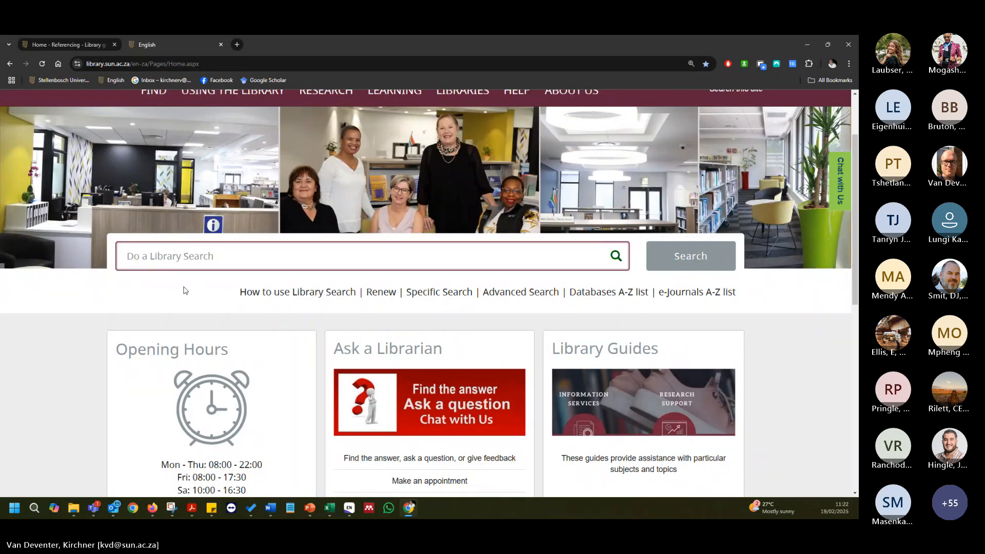
{"action": "left_click", "coordinate": [168, 265]}
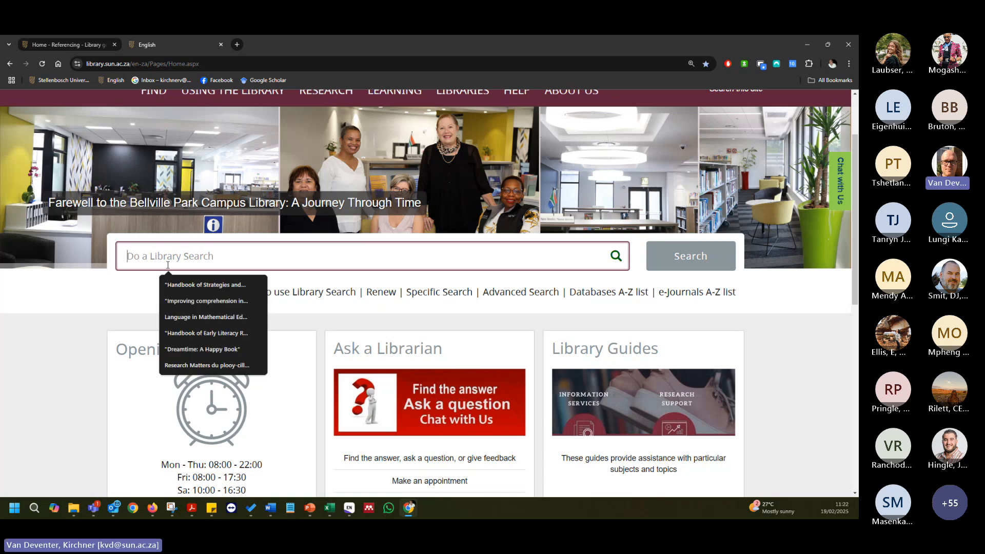
{"action": "type", "text": "peacebuil"}
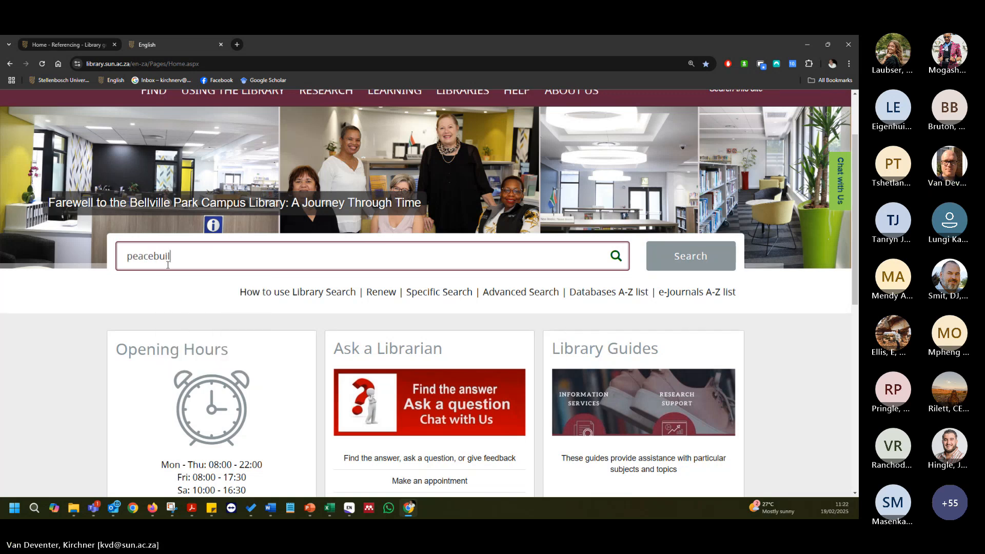
{"action": "type", "text": "ding"}
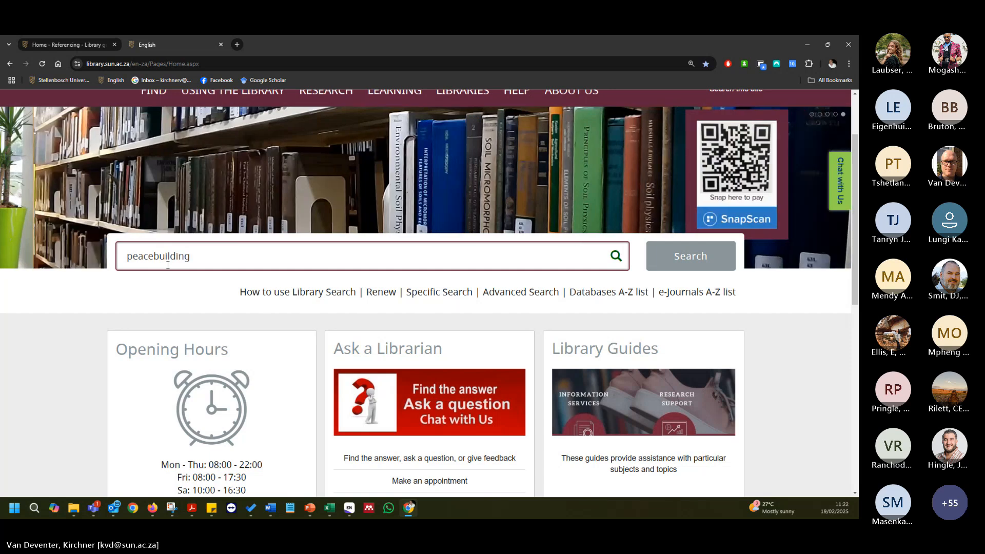
{"action": "type", "text": " AND co"}
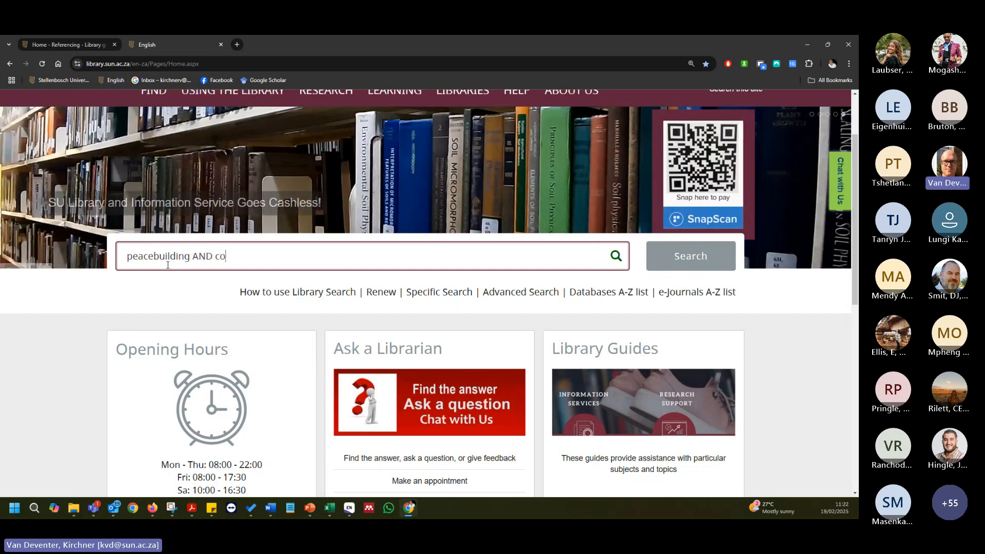
{"action": "type", "text": "nflict"}
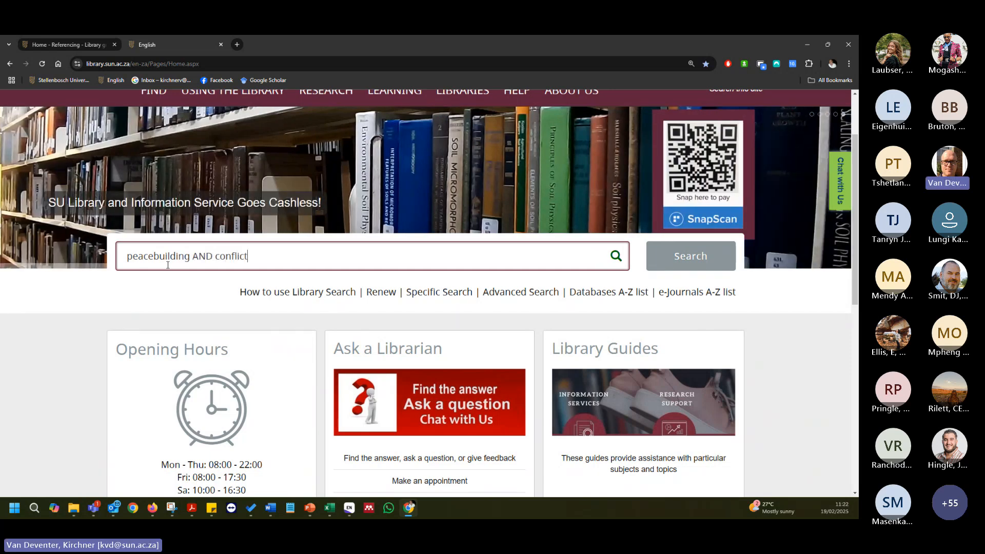
{"action": "left_click", "coordinate": [692, 268]}
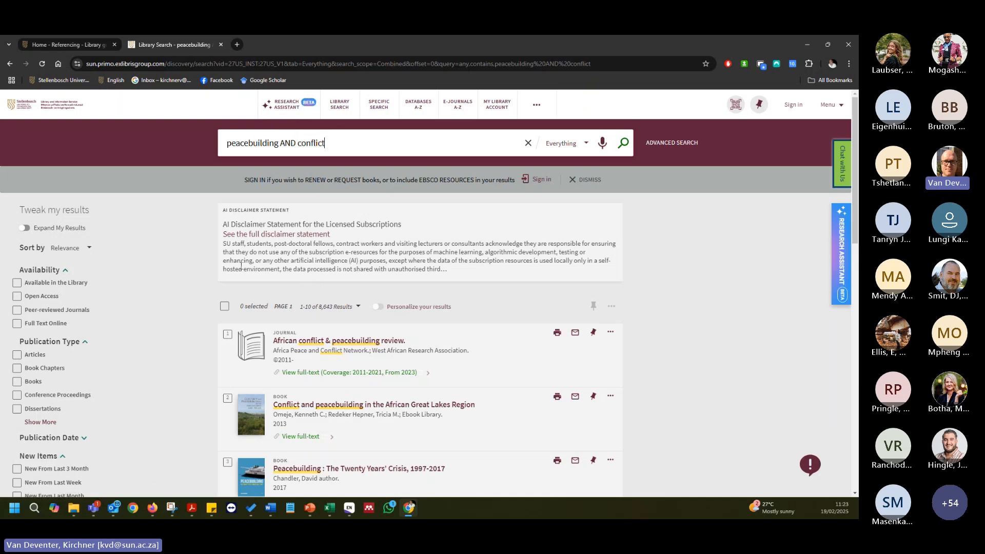
Filter the library search results to Peer-reviewed Journals and Articles.
{"action": "scroll", "coordinate": [230, 268], "scroll_direction": "down", "scroll_amount": 4}
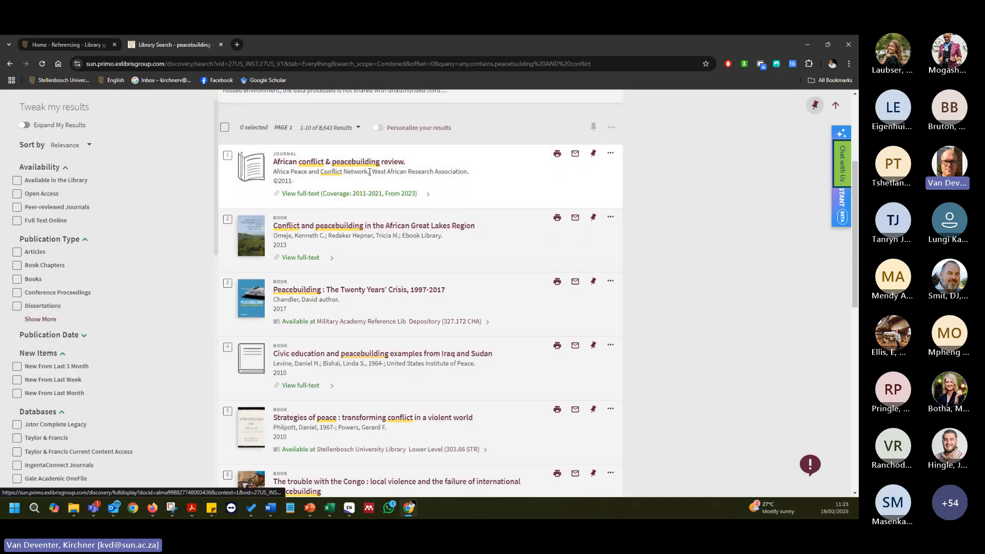
{"action": "scroll", "coordinate": [367, 230], "scroll_direction": "down", "scroll_amount": 3}
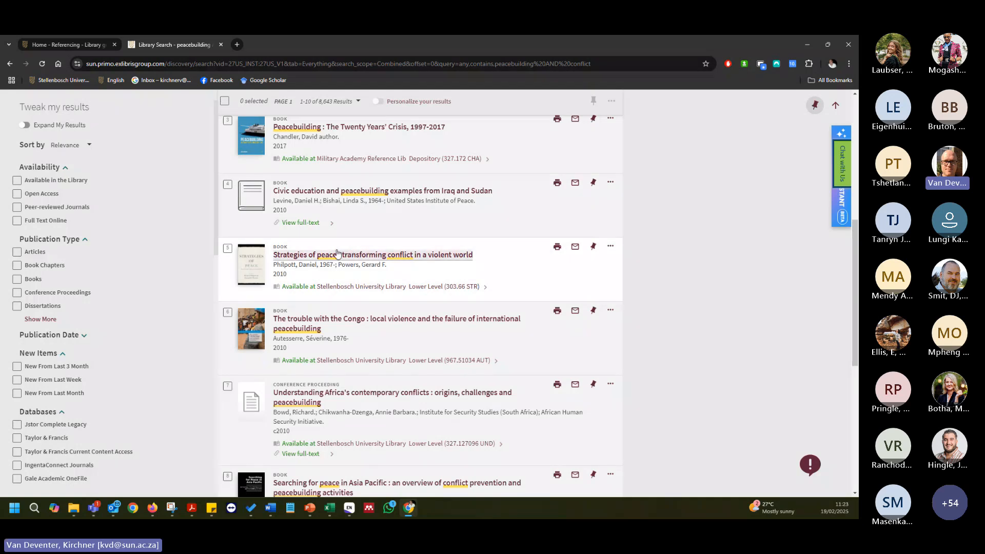
{"action": "scroll", "coordinate": [378, 257], "scroll_direction": "up", "scroll_amount": 2}
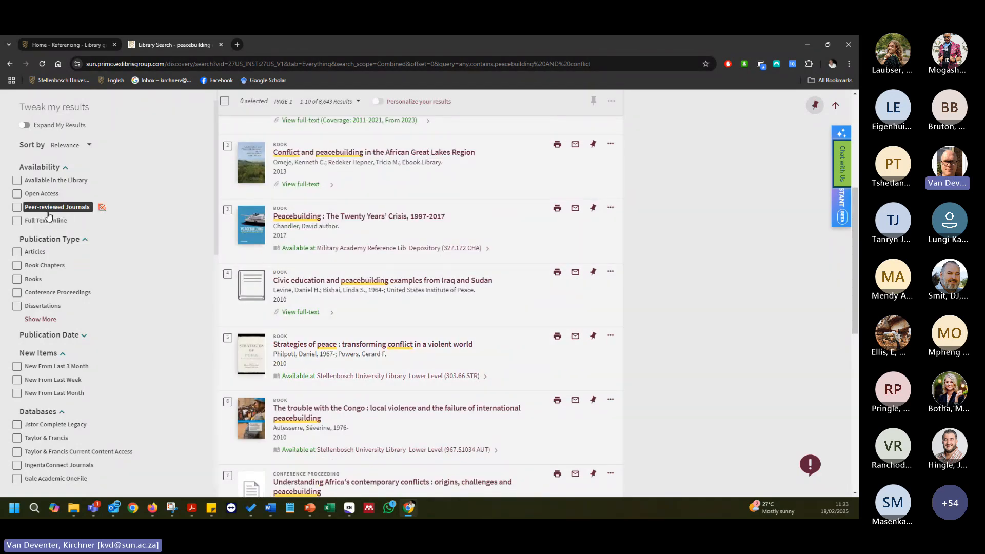
{"action": "left_click", "coordinate": [17, 209]}
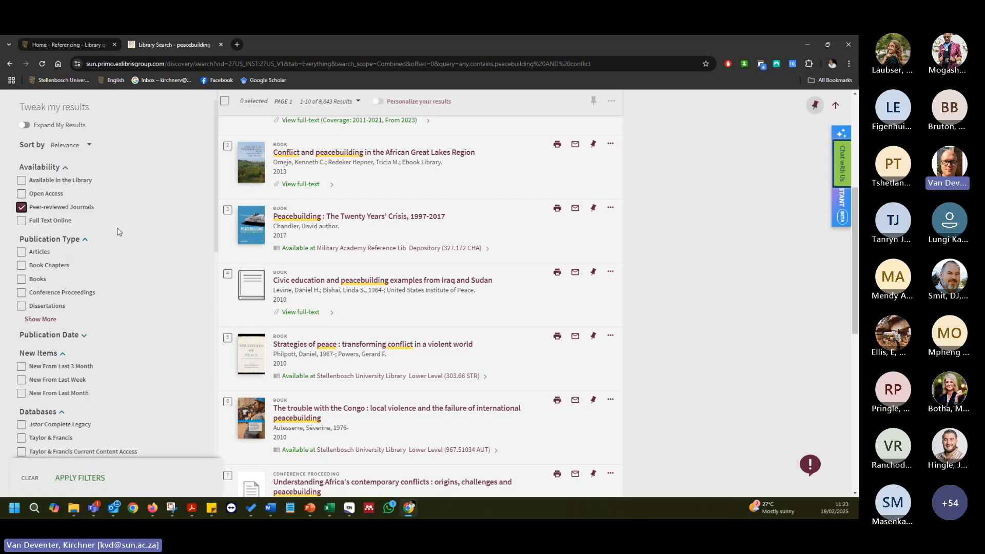
{"action": "left_click", "coordinate": [21, 252]}
{"action": "left_click", "coordinate": [81, 478]}
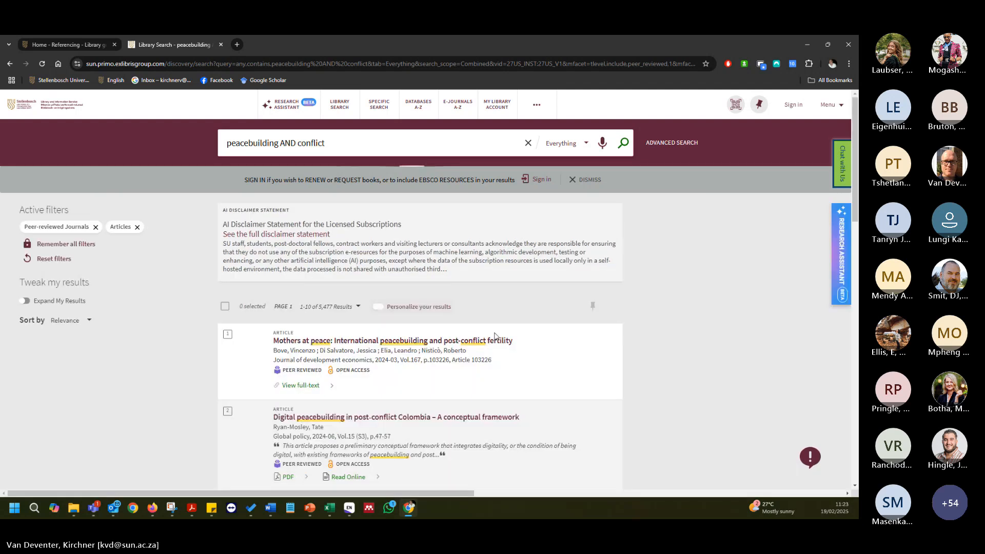
Open the full record of "Mothers at peace: International peacebuilding and post-conflict fertility" and look at its Send to options.
{"action": "scroll", "coordinate": [428, 382], "scroll_direction": "down", "scroll_amount": 3}
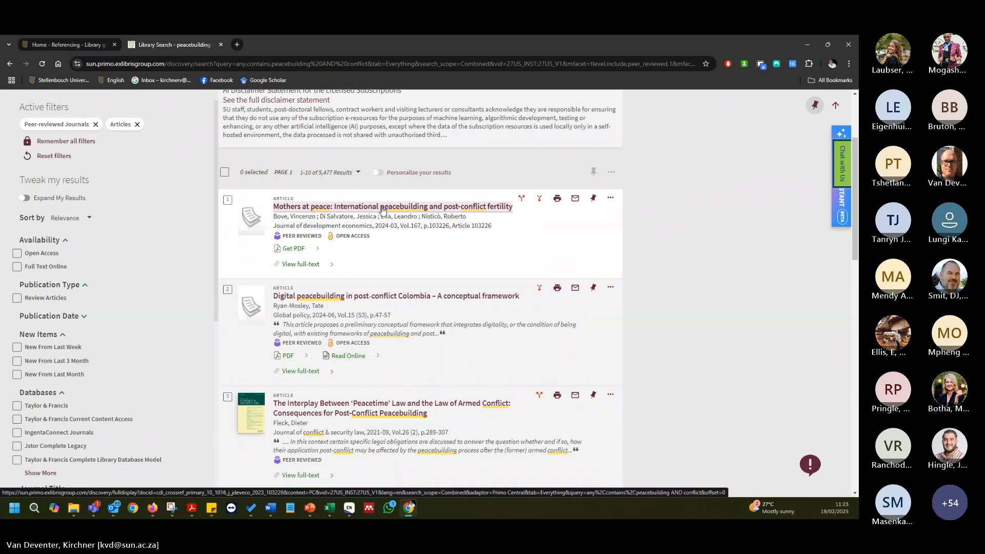
{"action": "left_click", "coordinate": [383, 207]}
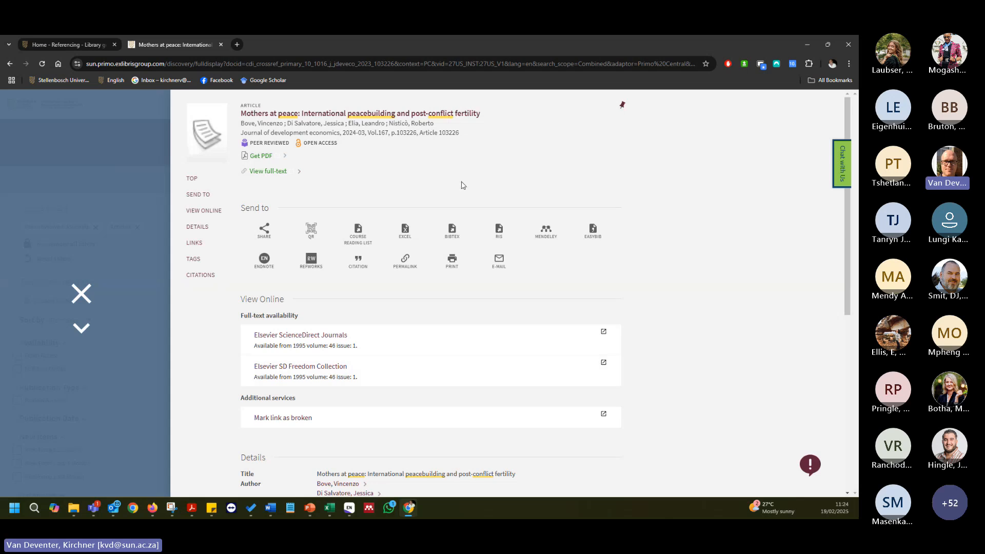
{"action": "double_click", "coordinate": [244, 211]}
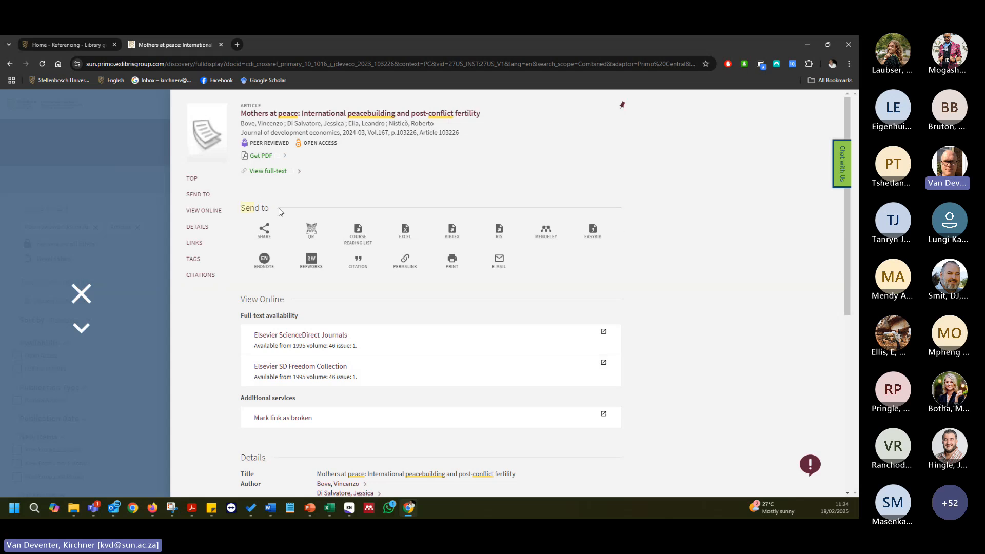
Try sending the article record directly to EndNote, and close the Clarivate sign-in page.
{"action": "left_click", "coordinate": [265, 259]}
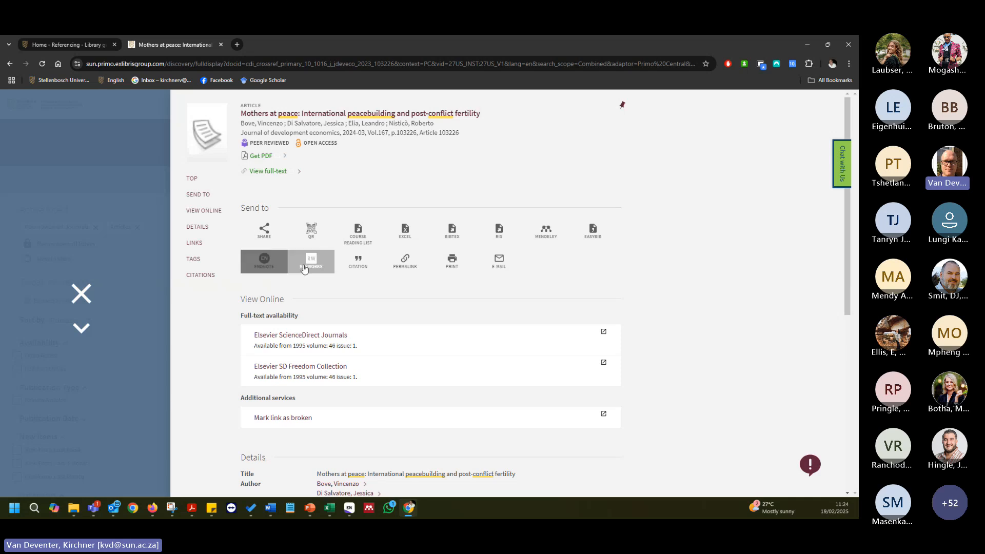
{"action": "left_click", "coordinate": [268, 262]}
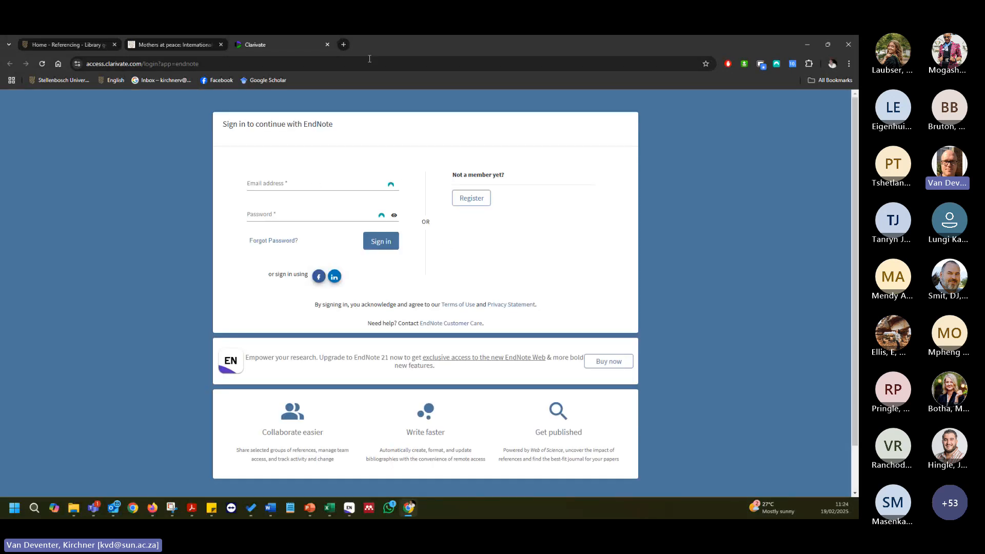
{"action": "left_click", "coordinate": [328, 45]}
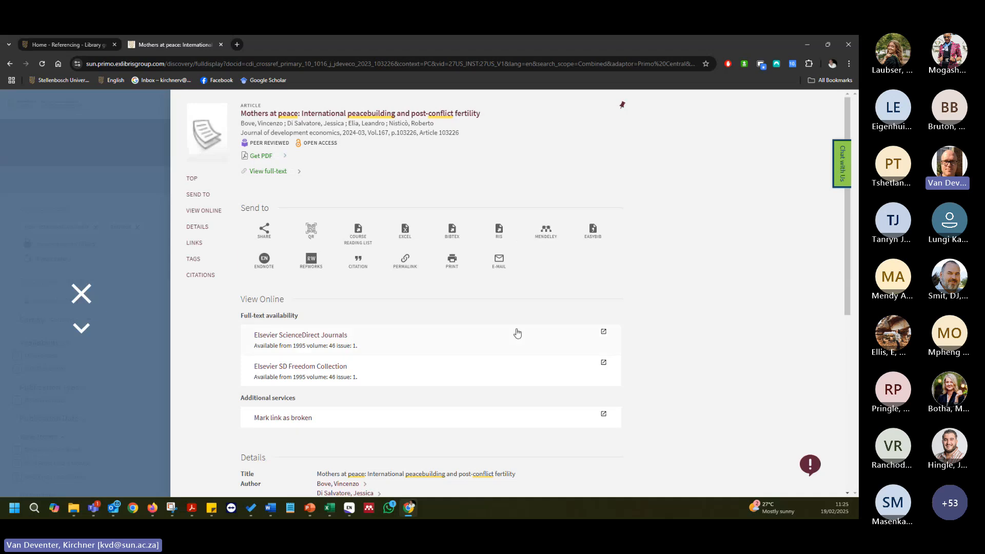
Export the article record as a RIS file, import it into My EndNote Library 19 Feb and show all references.
{"action": "left_click", "coordinate": [501, 238]}
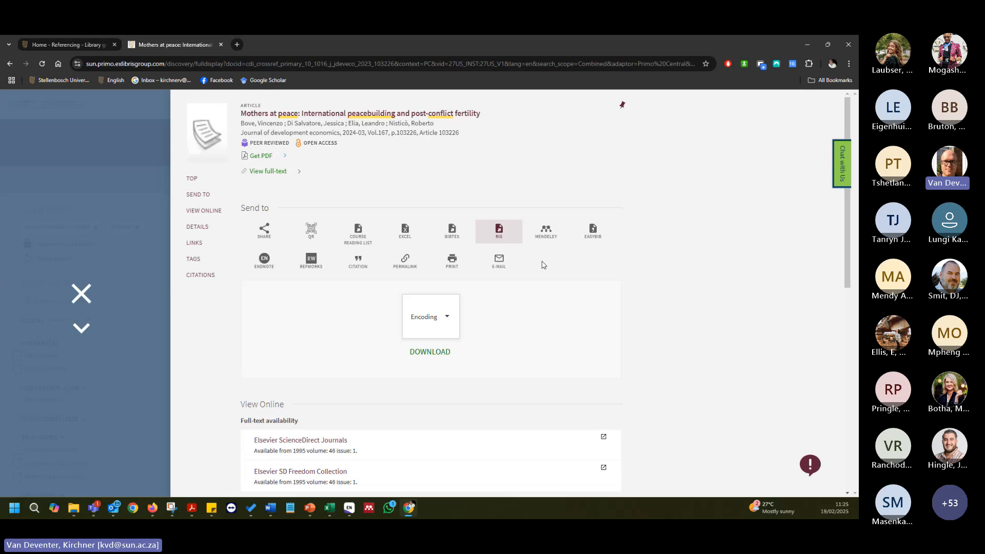
{"action": "left_click", "coordinate": [445, 352]}
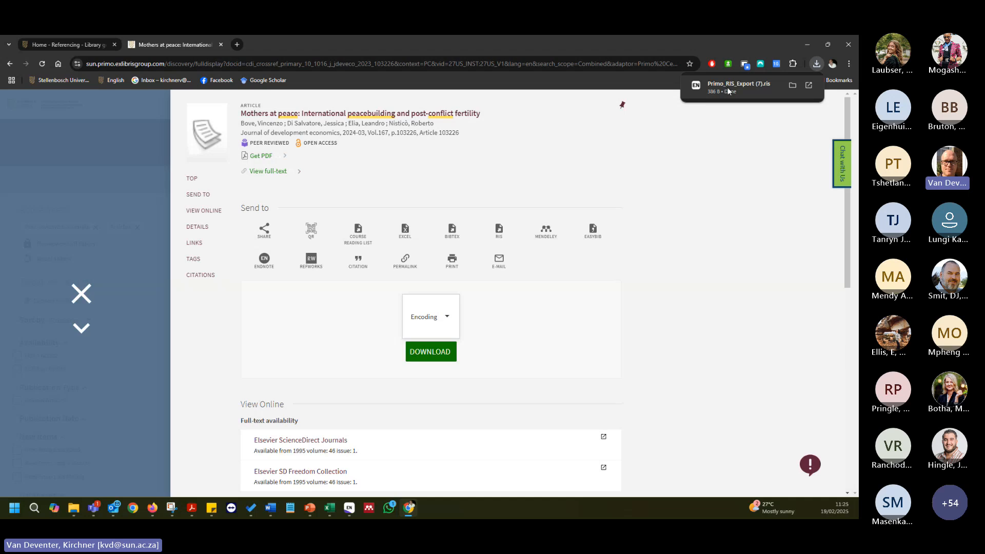
{"action": "left_click", "coordinate": [702, 85]}
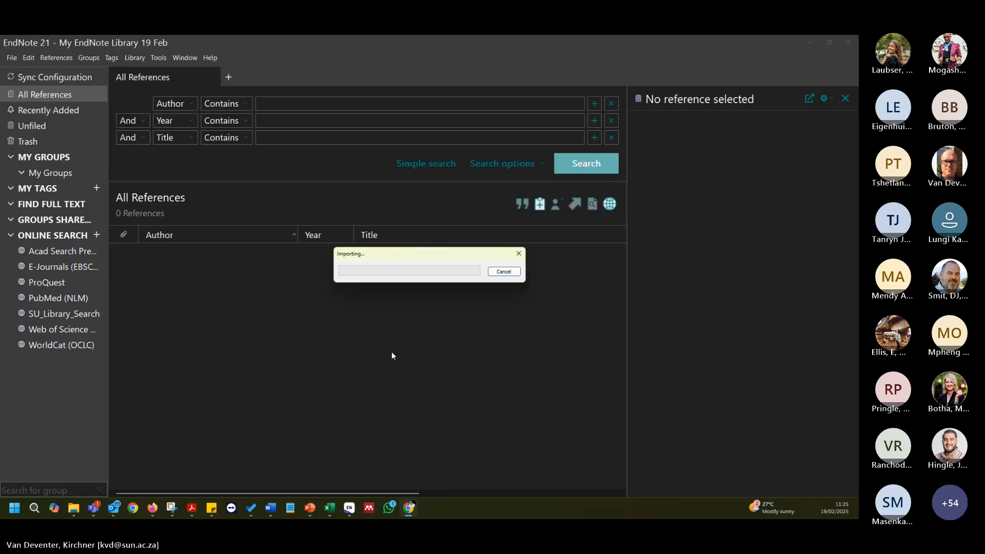
{"action": "left_click", "coordinate": [65, 94]}
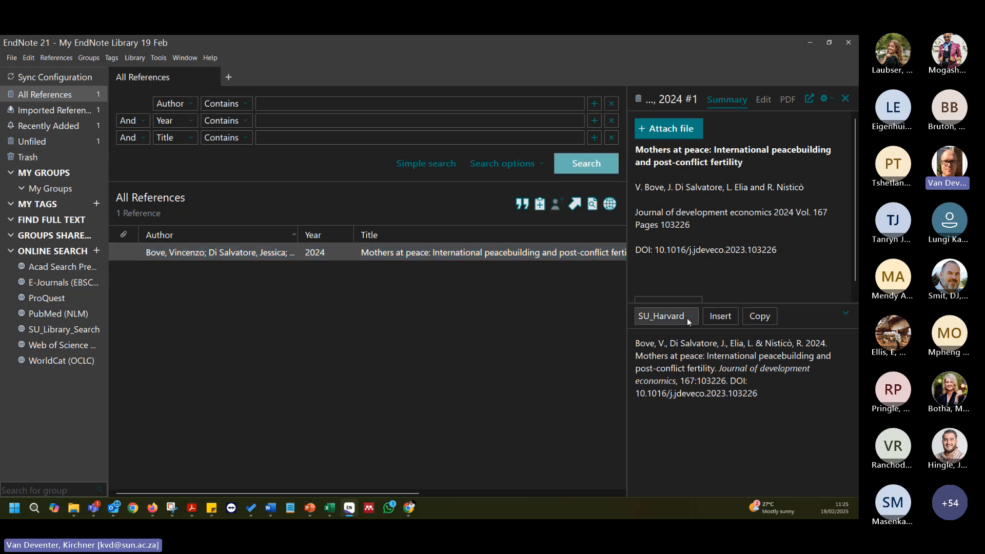
Preview the imported article's citation in the APA 7th style and switch the output style back to SU_Harvard.
{"action": "left_click", "coordinate": [687, 317]}
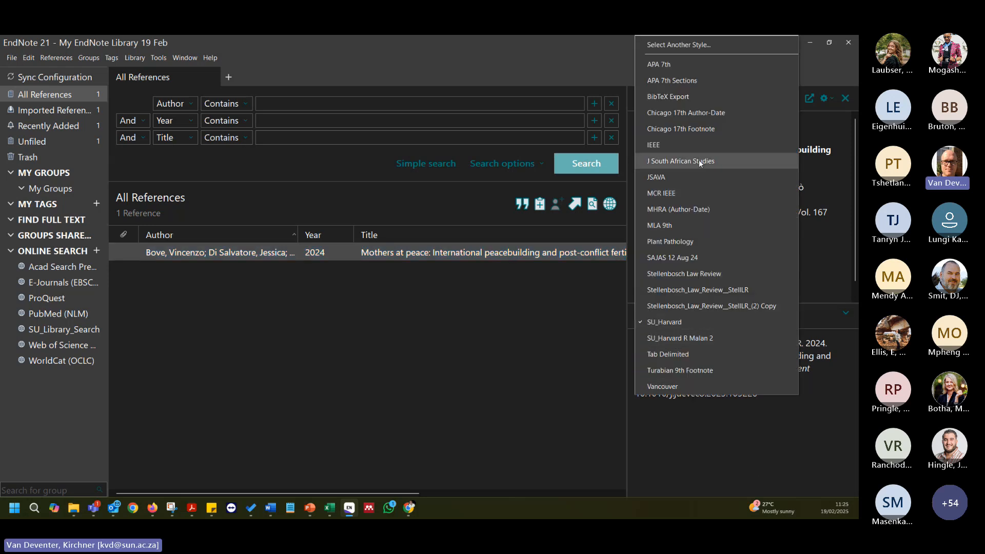
{"action": "left_click", "coordinate": [678, 64]}
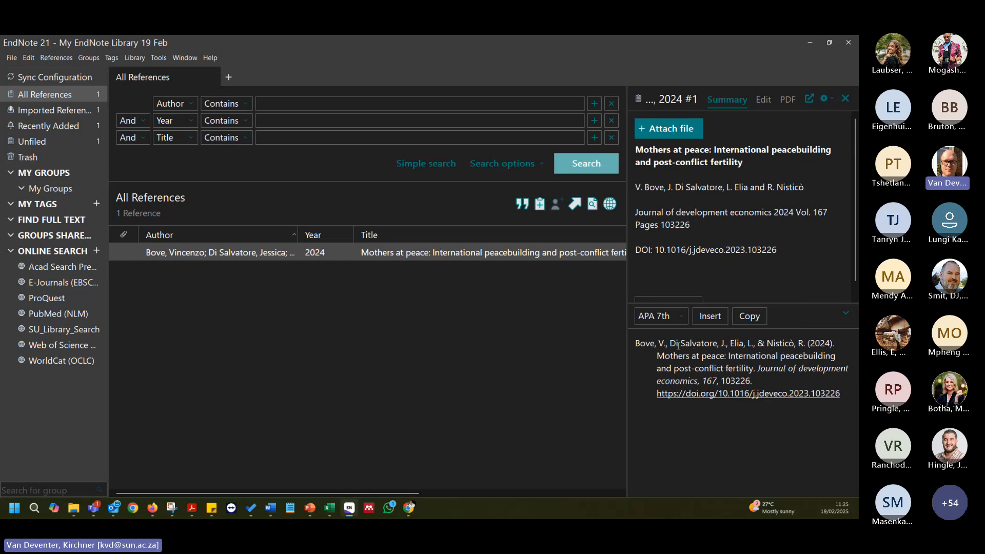
{"action": "left_click_drag", "start_coordinate": [839, 343], "coordinate": [825, 398]}
{"action": "left_click", "coordinate": [721, 356]}
{"action": "left_click", "coordinate": [676, 318]}
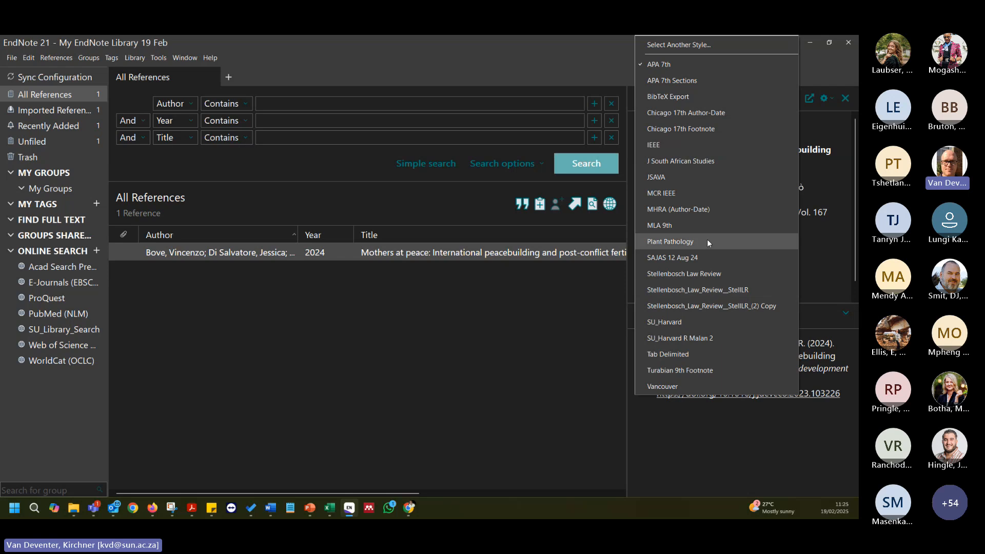
{"action": "left_click", "coordinate": [688, 324]}
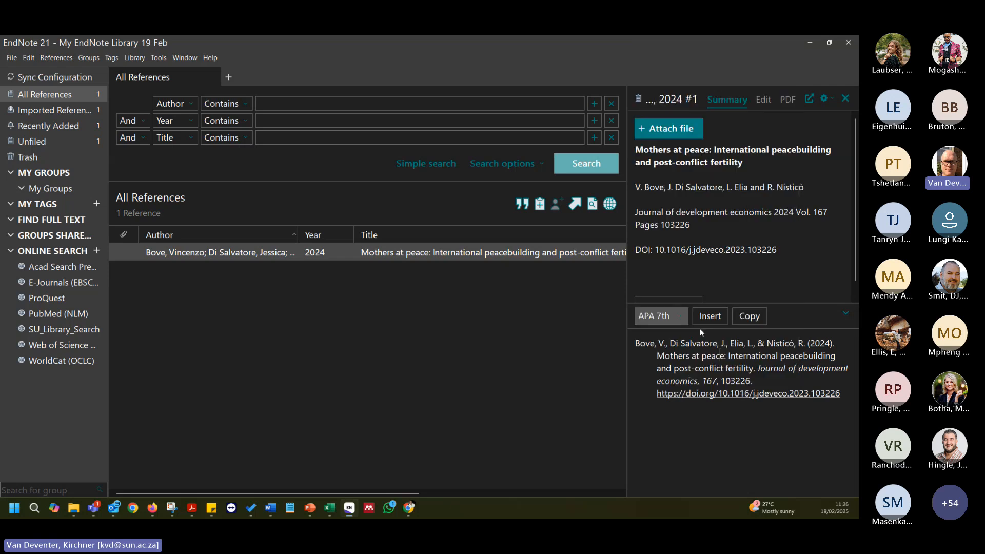
Switch to Chrome and open the EndNote 21 library guide's page on installing the SU Harvard style for Windows.
{"action": "left_click", "coordinate": [748, 381]}
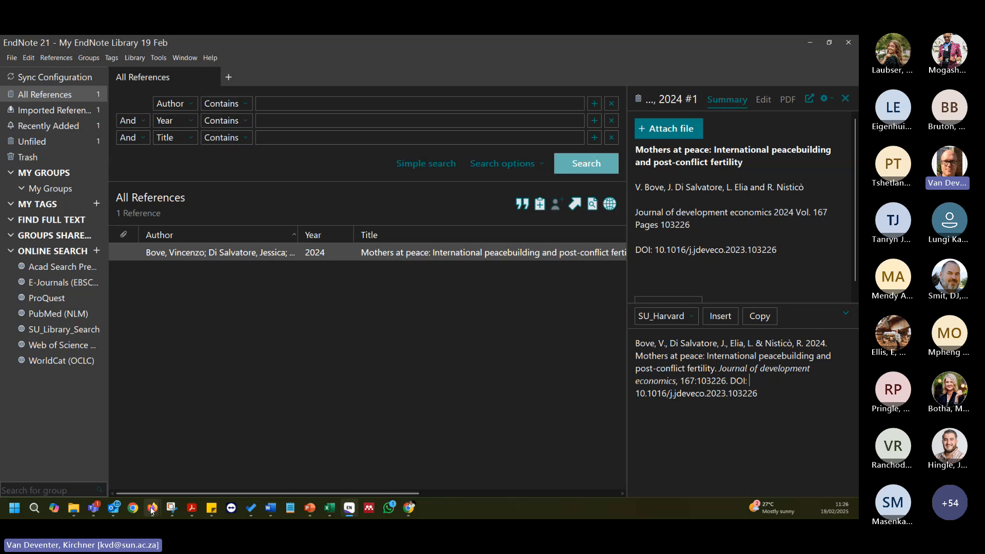
{"action": "mouse_move", "coordinate": [405, 511]}
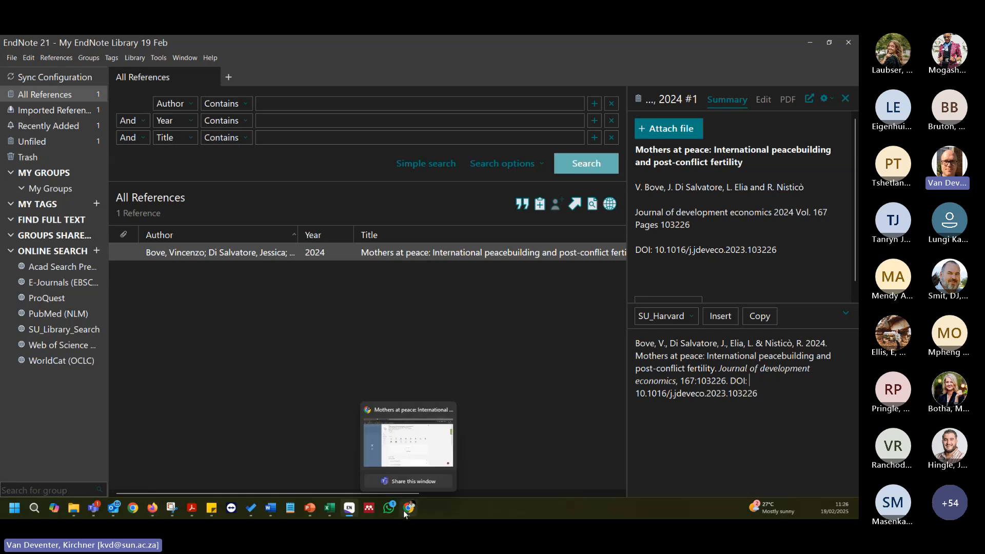
{"action": "left_click", "coordinate": [408, 441]}
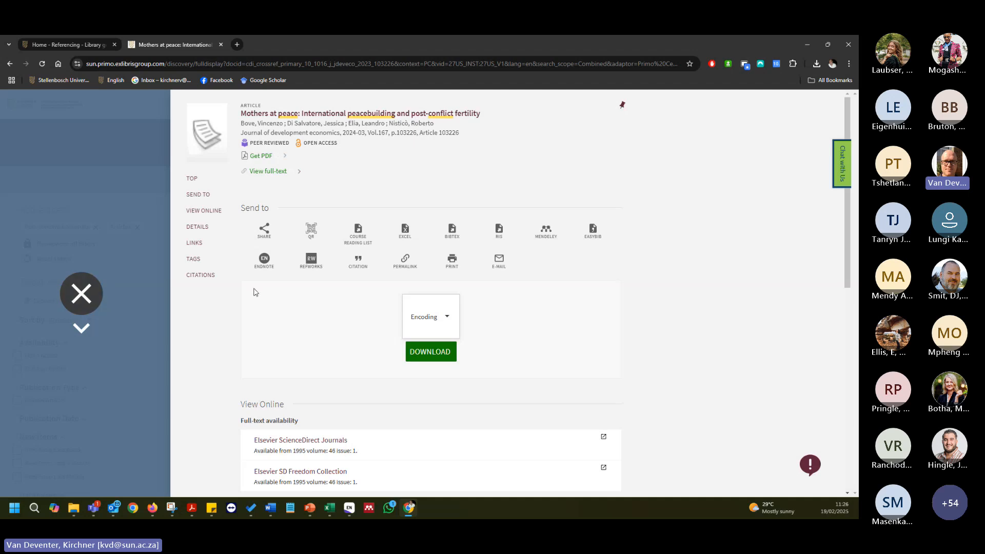
{"action": "left_click", "coordinate": [88, 47]}
{"action": "left_click", "coordinate": [256, 342]}
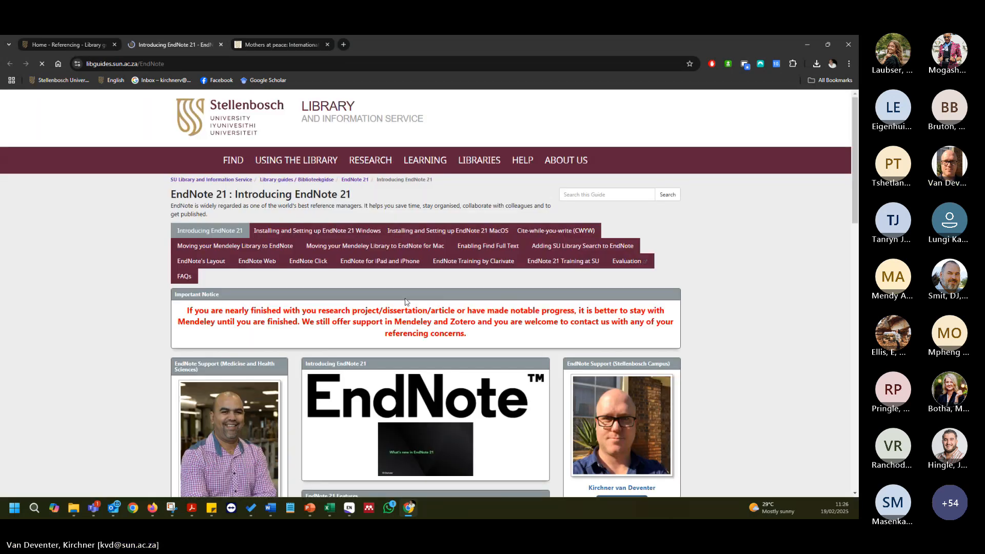
{"action": "mouse_move", "coordinate": [329, 236]}
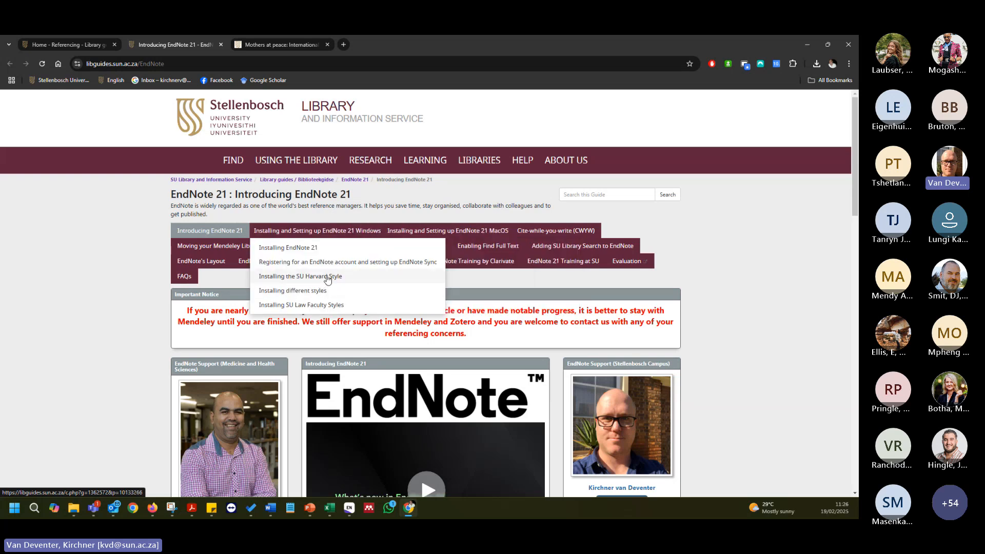
{"action": "left_click", "coordinate": [328, 278]}
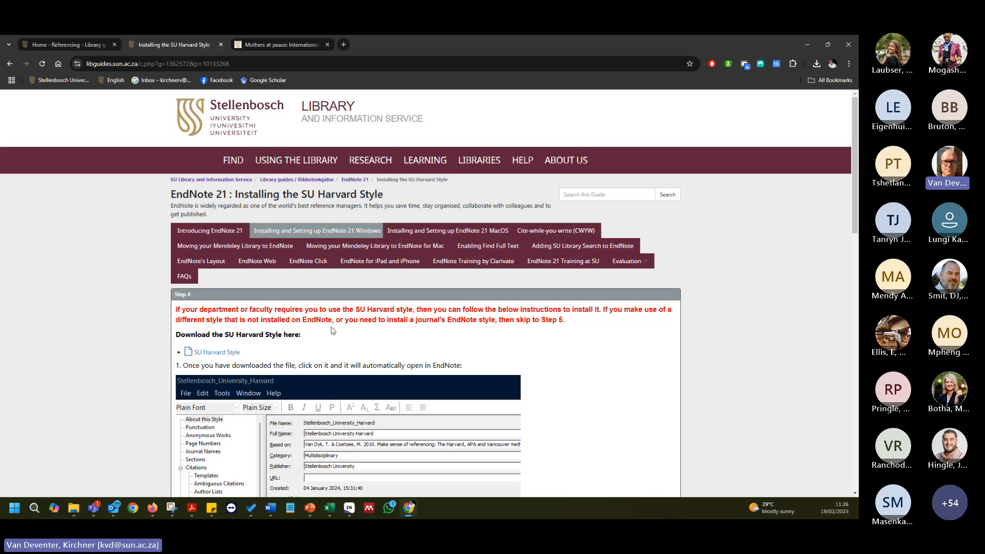
Download the SU Harvard Style file from the guide and open it in EndNote.
{"action": "scroll", "coordinate": [216, 221], "scroll_direction": "down", "scroll_amount": 2}
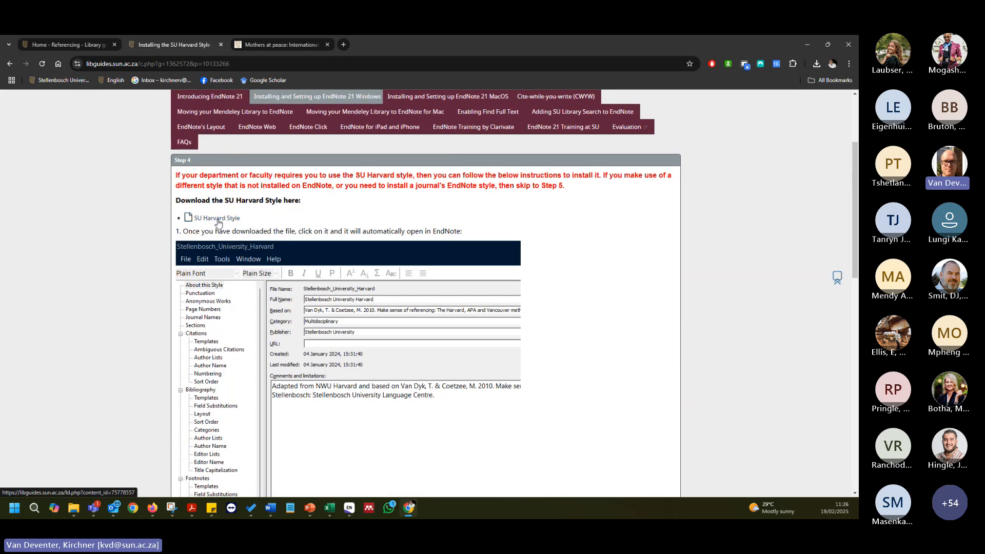
{"action": "left_click", "coordinate": [217, 219]}
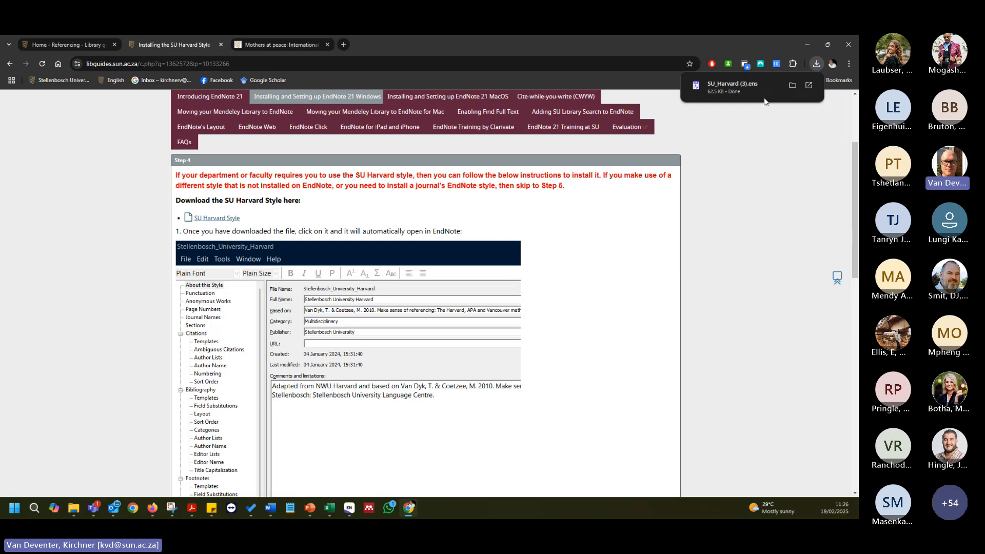
{"action": "left_click", "coordinate": [751, 91]}
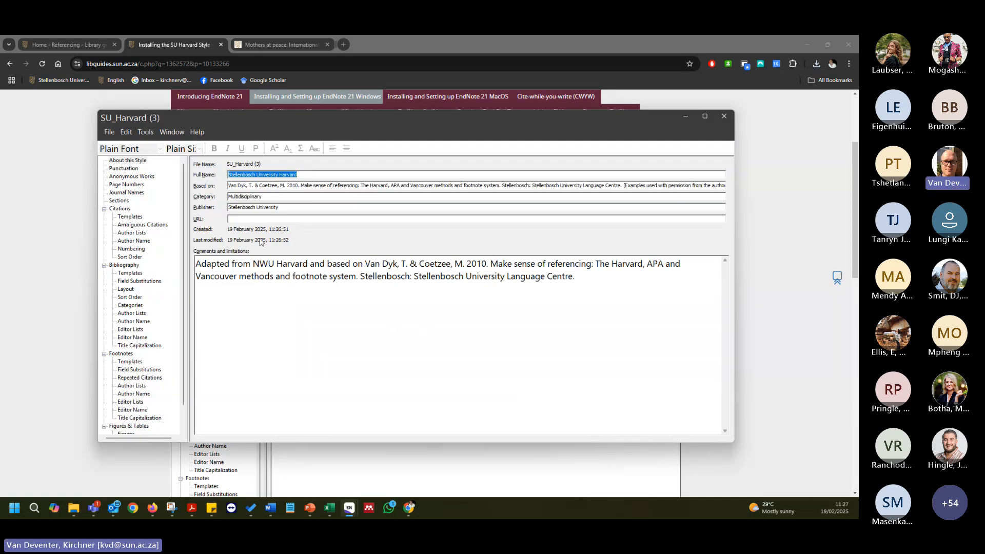
Try saving the downloaded style under the name SU_Harvard, cancel the save and close the style window.
{"action": "left_click", "coordinate": [112, 135]}
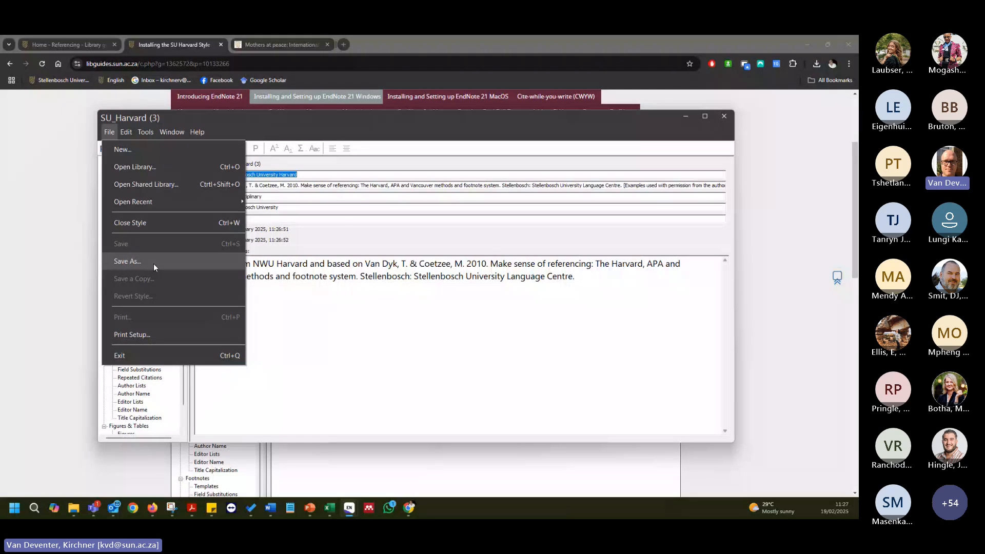
{"action": "left_click", "coordinate": [220, 263]}
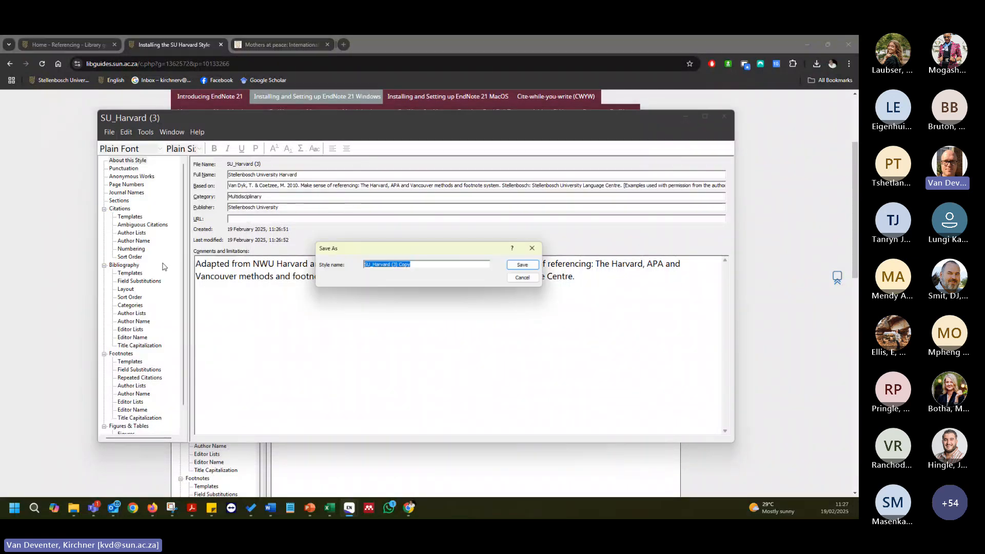
{"action": "left_click_drag", "start_coordinate": [415, 262], "coordinate": [393, 267]}
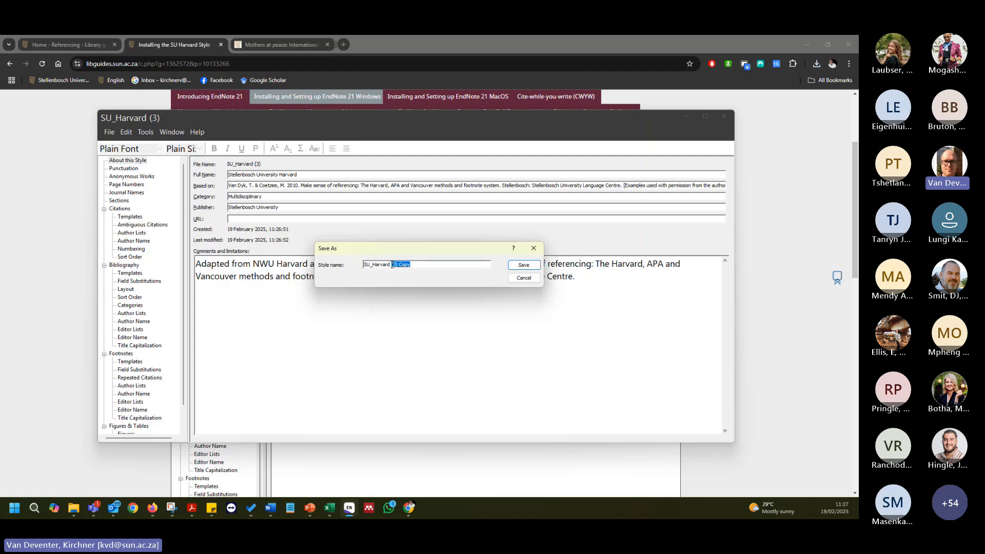
{"action": "key", "text": "BackSpace"}
{"action": "left_click", "coordinate": [523, 278]}
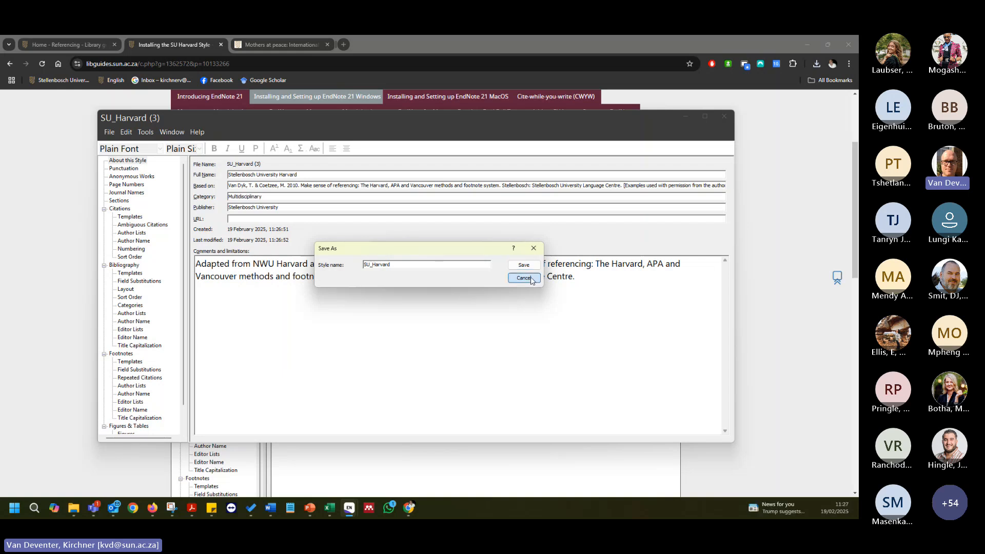
{"action": "left_click", "coordinate": [723, 118]}
Switch to My EndNote Library 19 Feb, open the output style manager and find SU_Harvard in the enlarged list.
{"action": "mouse_move", "coordinate": [349, 508]}
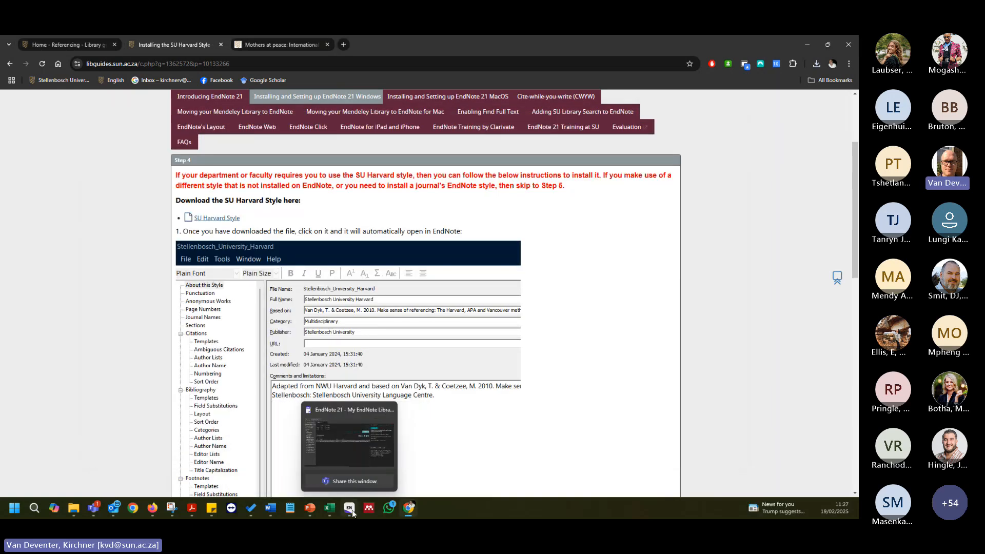
{"action": "left_click", "coordinate": [378, 457]}
{"action": "left_click", "coordinate": [160, 60]}
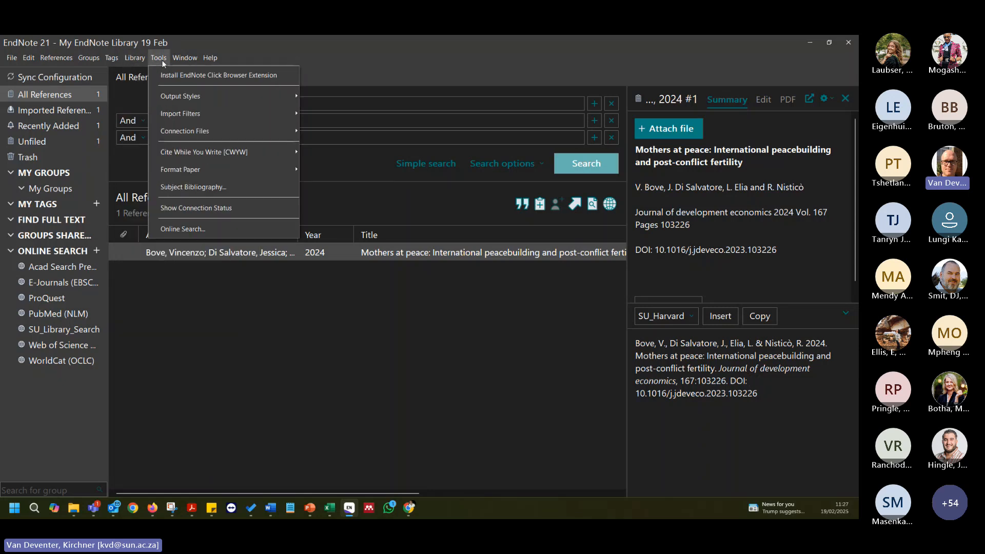
{"action": "mouse_move", "coordinate": [185, 96]}
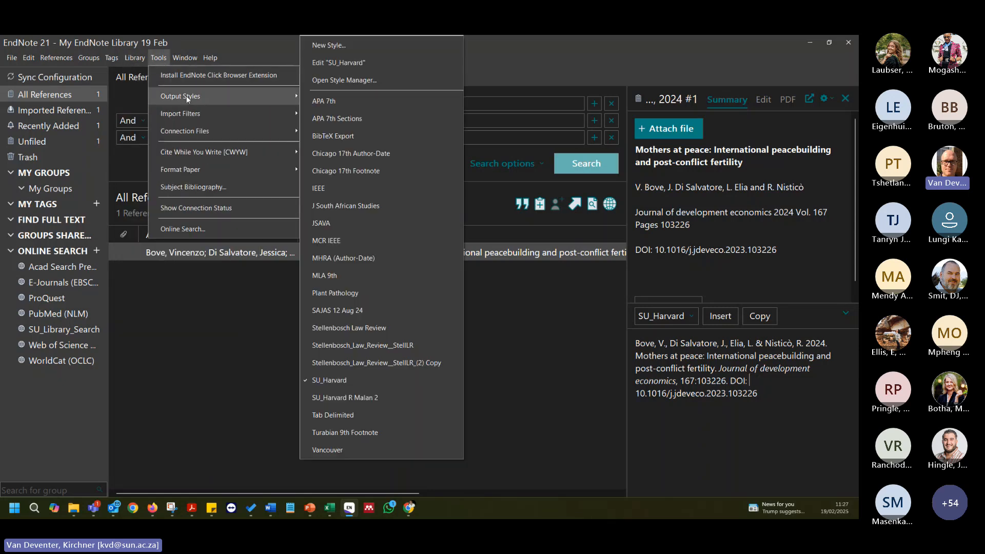
{"action": "left_click", "coordinate": [353, 80]}
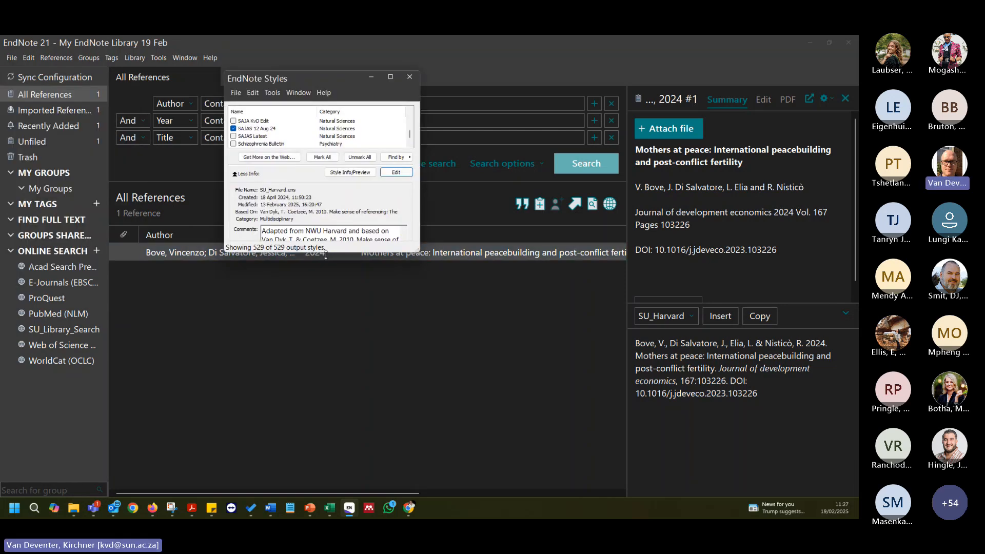
{"action": "left_click_drag", "start_coordinate": [325, 254], "coordinate": [325, 378]}
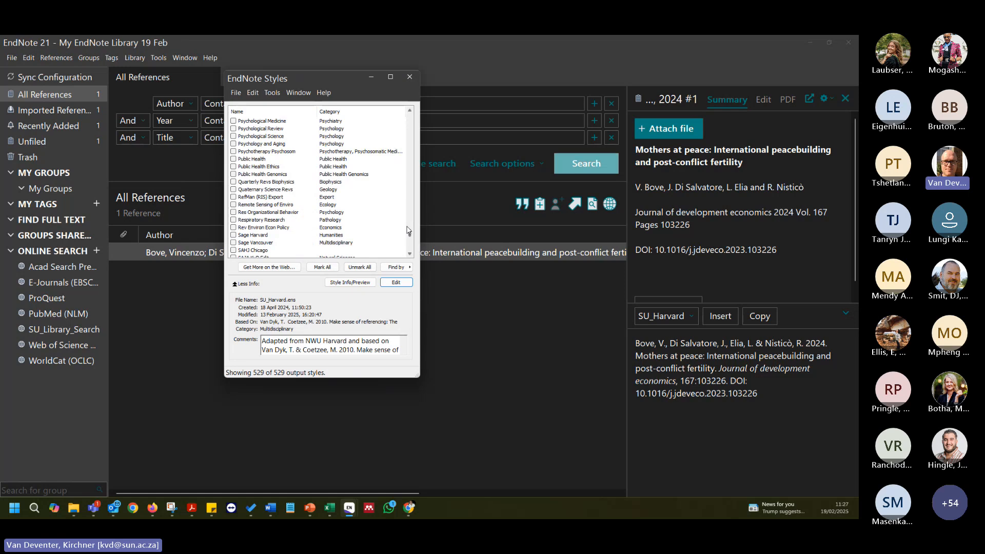
{"action": "mouse_move", "coordinate": [409, 229]}
{"action": "left_mouse_down"}
{"action": "mouse_move", "coordinate": [427, 101]}
{"action": "mouse_move", "coordinate": [410, 164]}
{"action": "mouse_move", "coordinate": [413, 242]}
{"action": "left_mouse_up"}
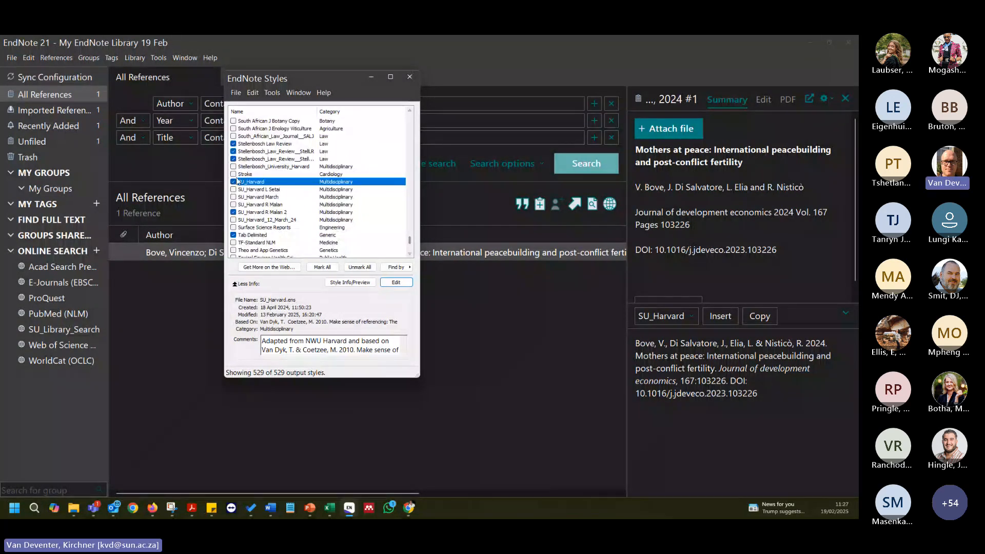
Unmark SU_Harvard in the styles list, mark it again and close the style manager.
{"action": "left_click", "coordinate": [234, 182]}
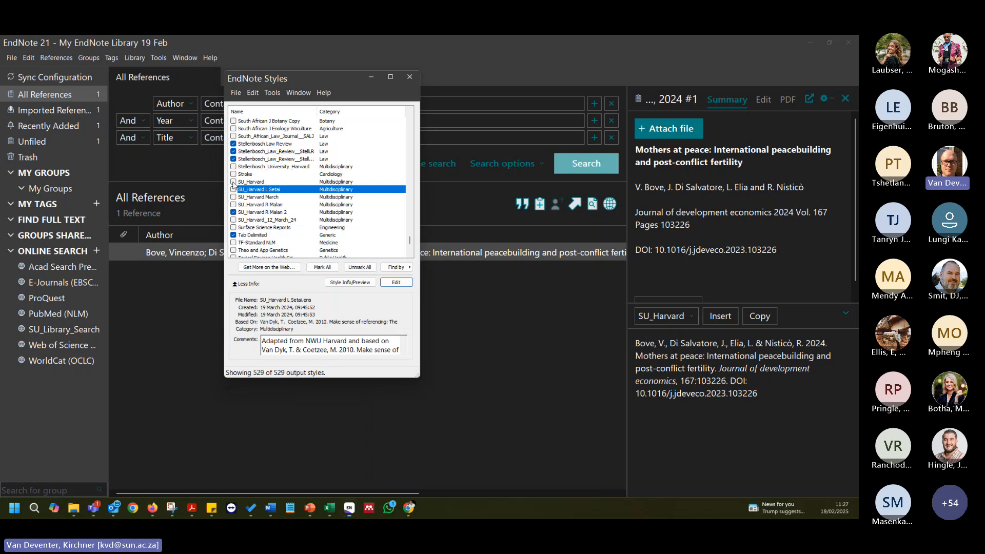
{"action": "left_click", "coordinate": [234, 182]}
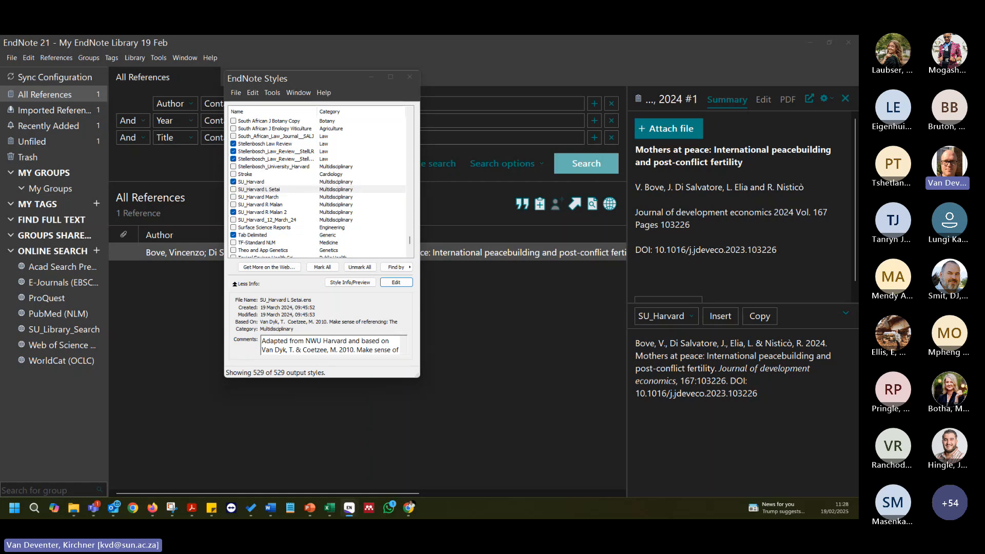
{"action": "left_click", "coordinate": [362, 258]}
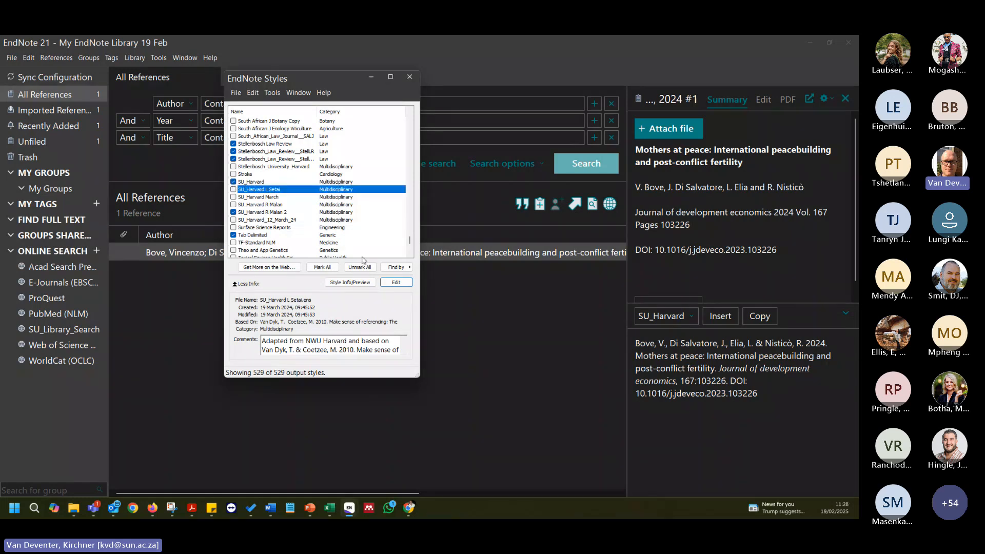
{"action": "left_click", "coordinate": [410, 78]}
Look over the marked output styles offered in EndNote and close the list.
{"action": "left_click", "coordinate": [182, 58]}
{"action": "mouse_move", "coordinate": [158, 58]}
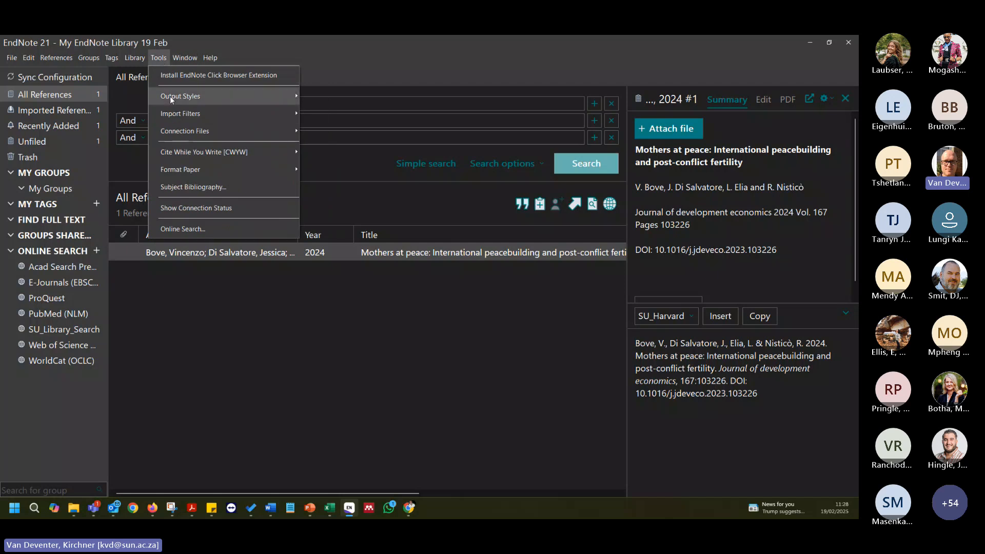
{"action": "mouse_move", "coordinate": [183, 99]}
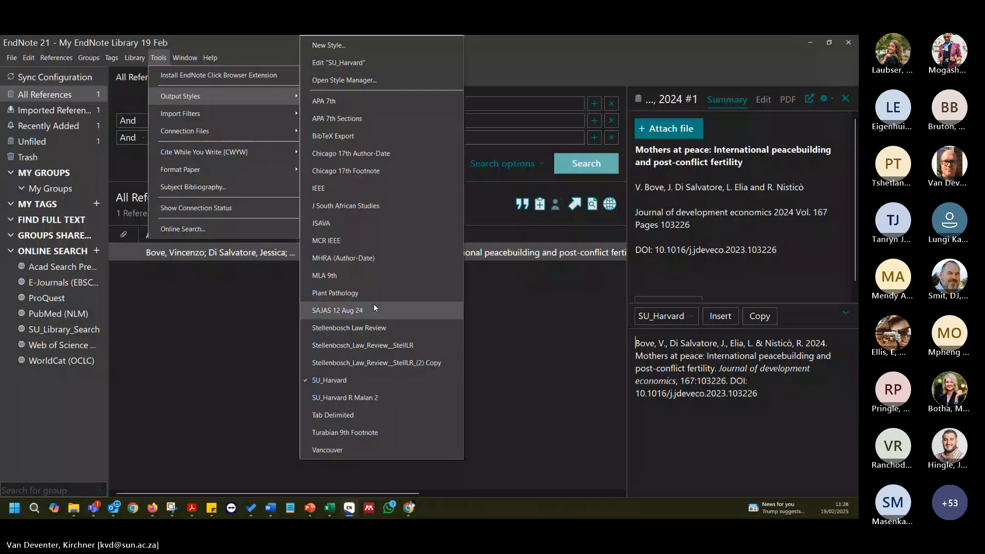
{"action": "left_click", "coordinate": [250, 329]}
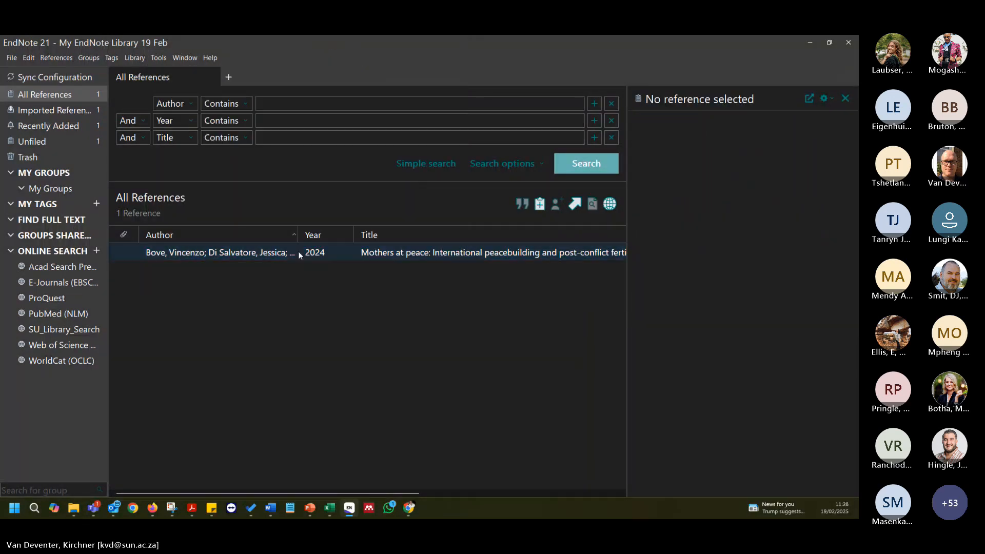
Reopen the style manager in a taller window, request more styles from the web and minimize the Output Styles web page.
{"action": "left_click", "coordinate": [158, 58]}
{"action": "mouse_move", "coordinate": [176, 94]}
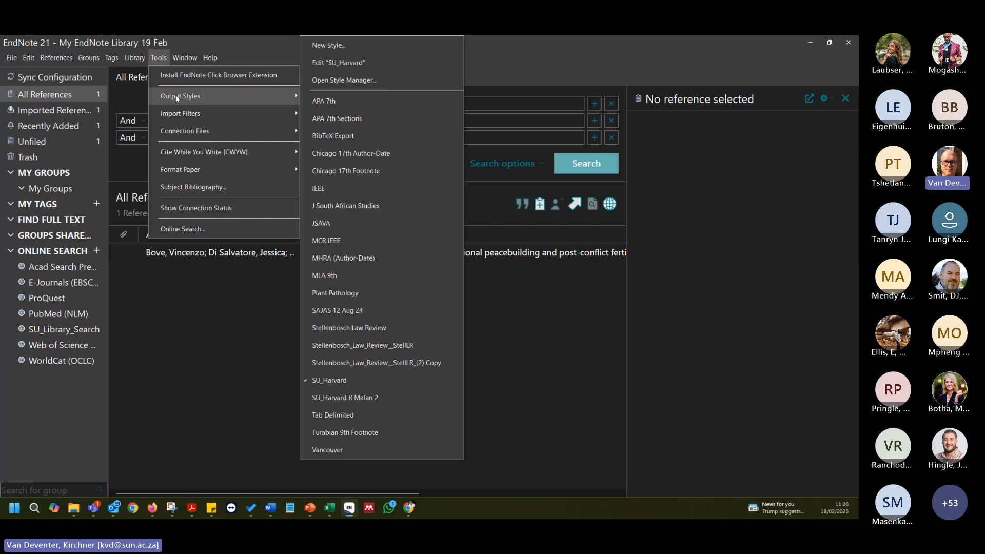
{"action": "left_click", "coordinate": [353, 79]}
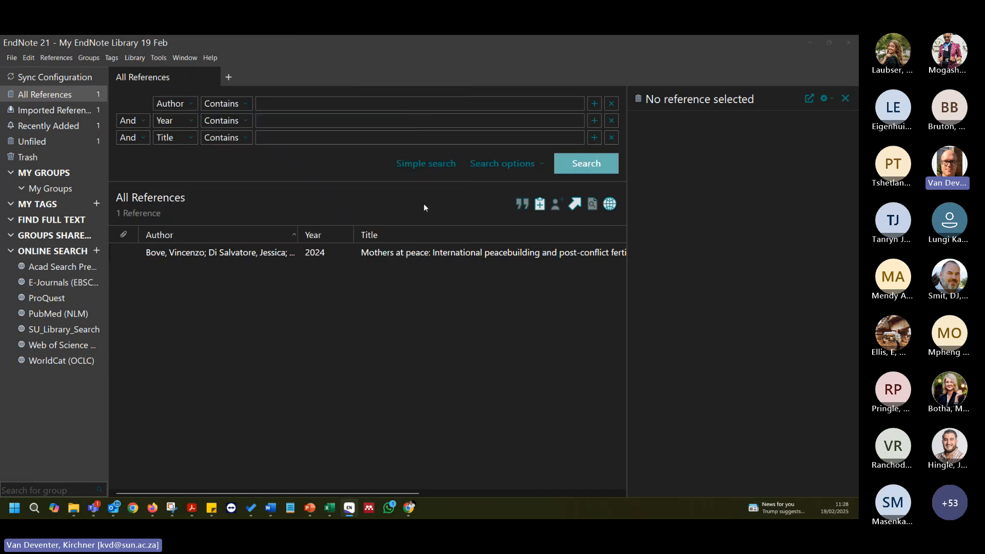
{"action": "left_click_drag", "start_coordinate": [191, 218], "coordinate": [375, 129]}
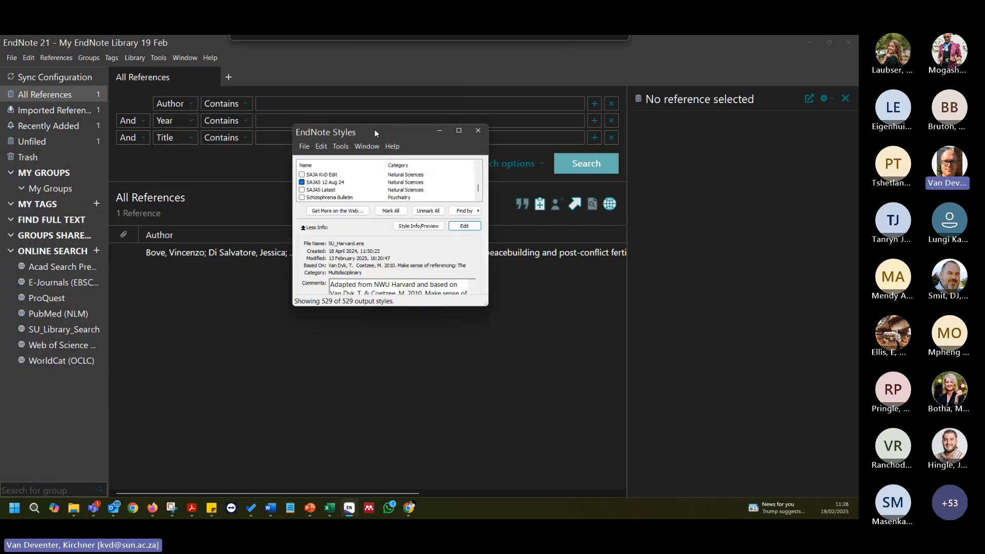
{"action": "left_click_drag", "start_coordinate": [396, 300], "coordinate": [398, 444]}
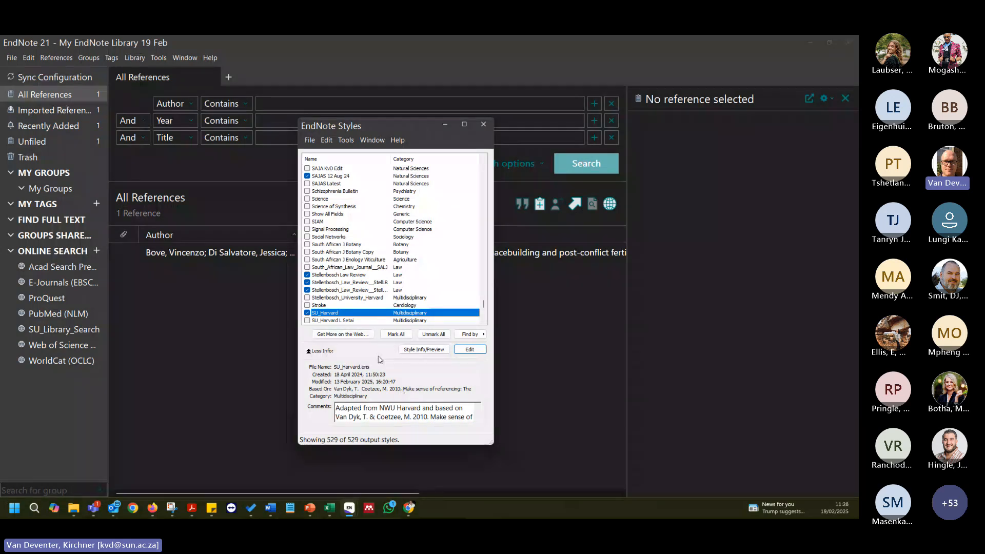
{"action": "left_click", "coordinate": [362, 335]}
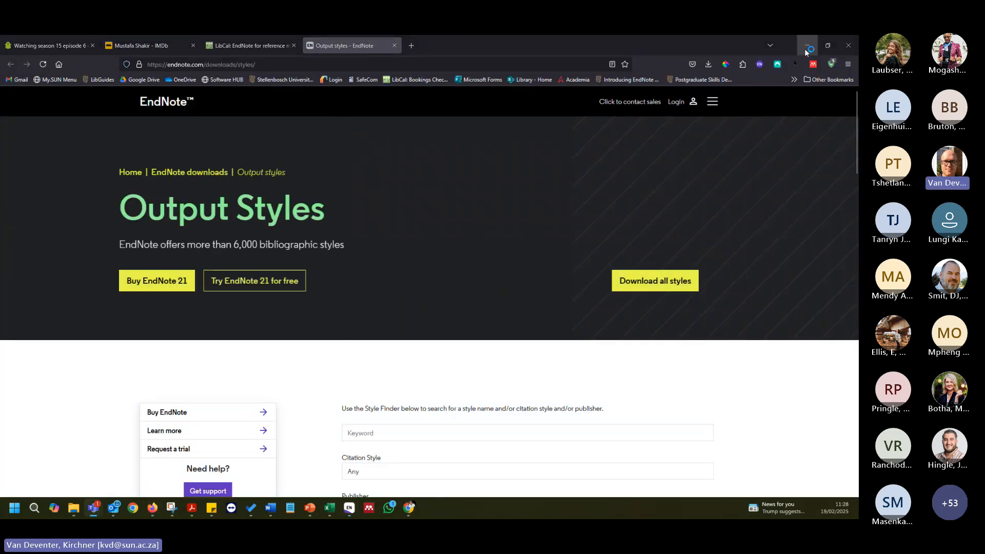
{"action": "left_click", "coordinate": [807, 51]}
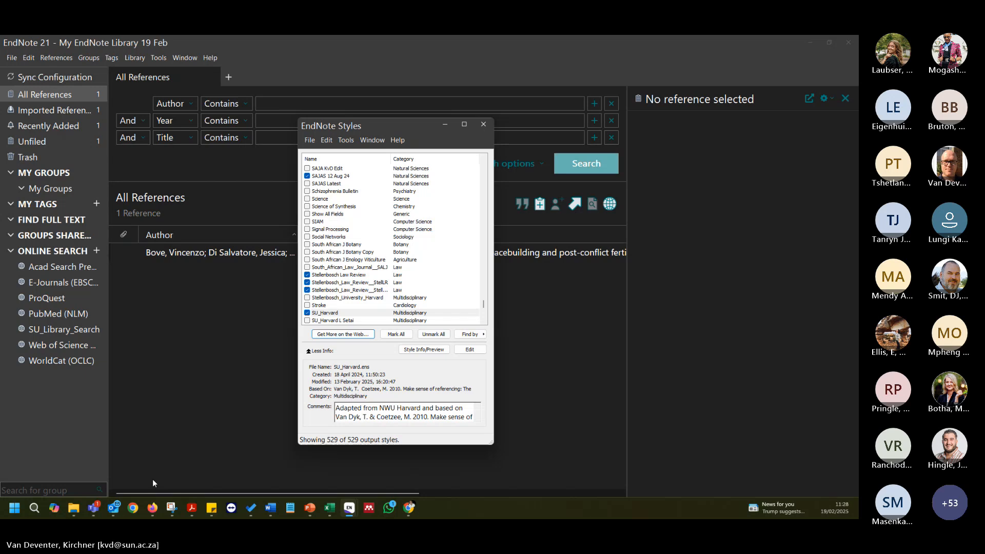
Switch to Chrome, search the web for "endnote styles" and open EndNote's Output Styles page.
{"action": "mouse_move", "coordinate": [158, 500]}
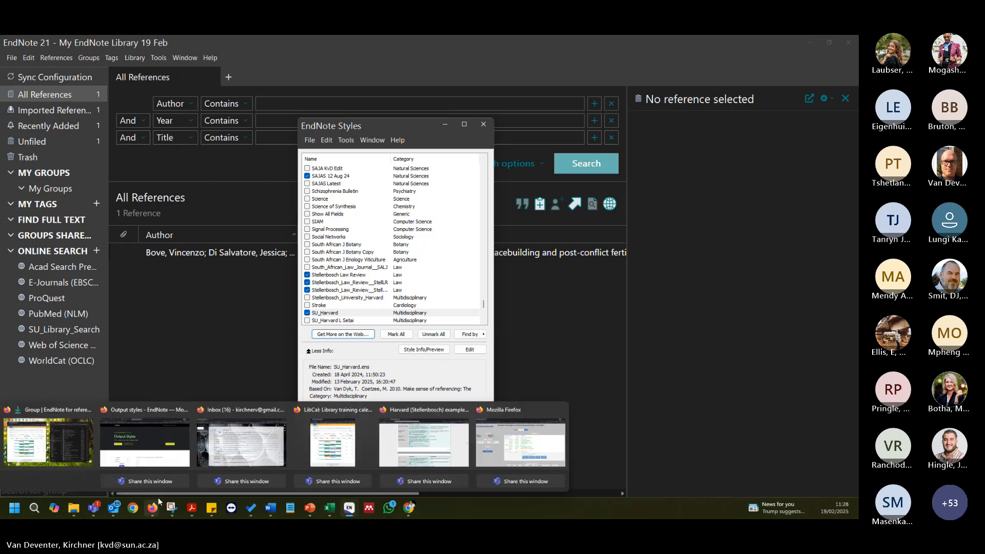
{"action": "mouse_move", "coordinate": [495, 444]}
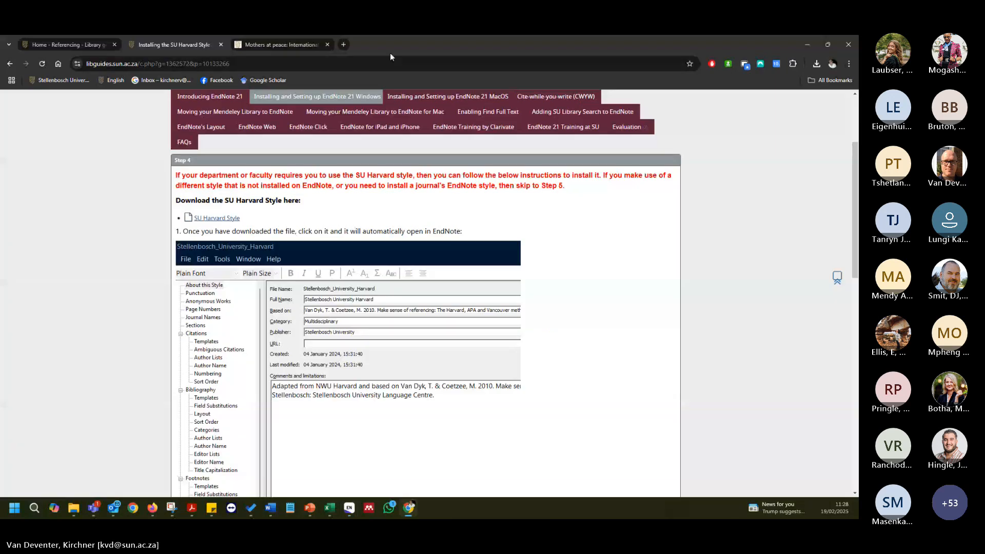
{"action": "left_click", "coordinate": [287, 61]}
{"action": "type", "text": "e"}
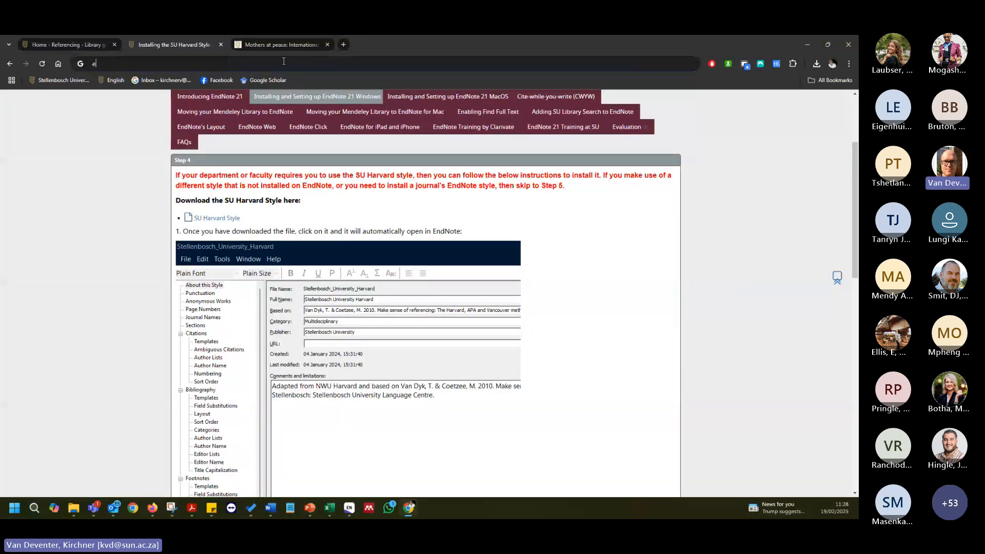
{"action": "type", "text": "ndnote st"}
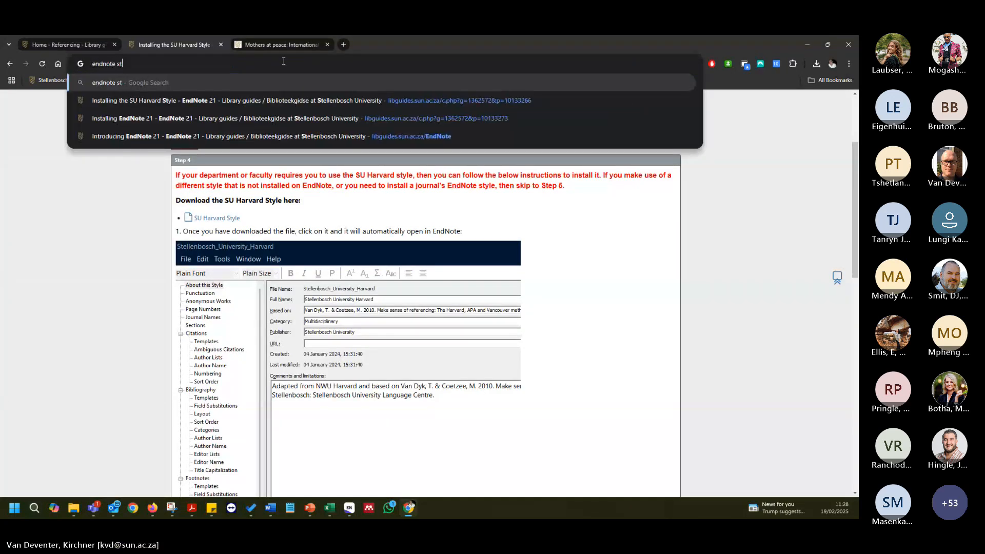
{"action": "type", "text": "yles"}
{"action": "key", "text": "Return"}
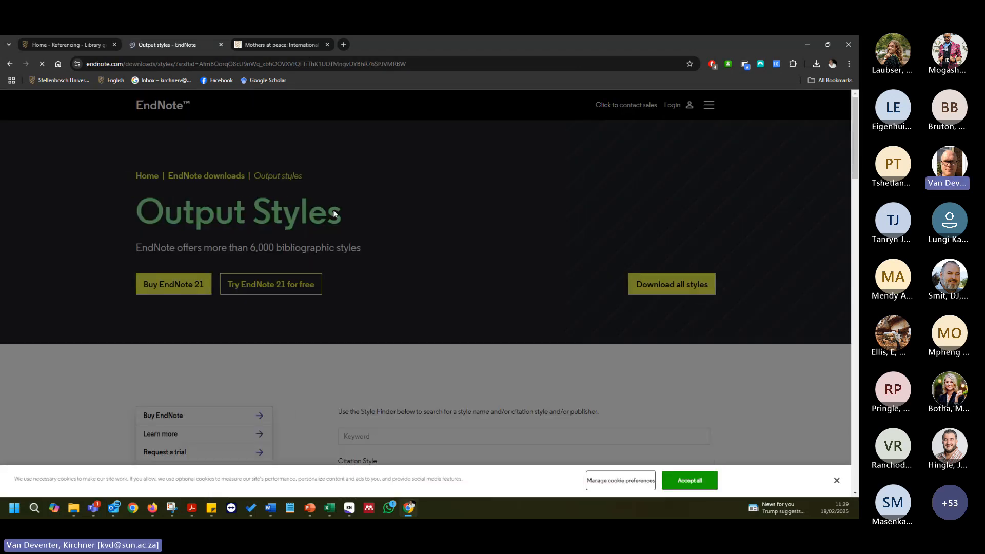
Look at the Stellenbosch University library's Find page and the library search on its home page.
{"action": "left_click", "coordinate": [68, 43]}
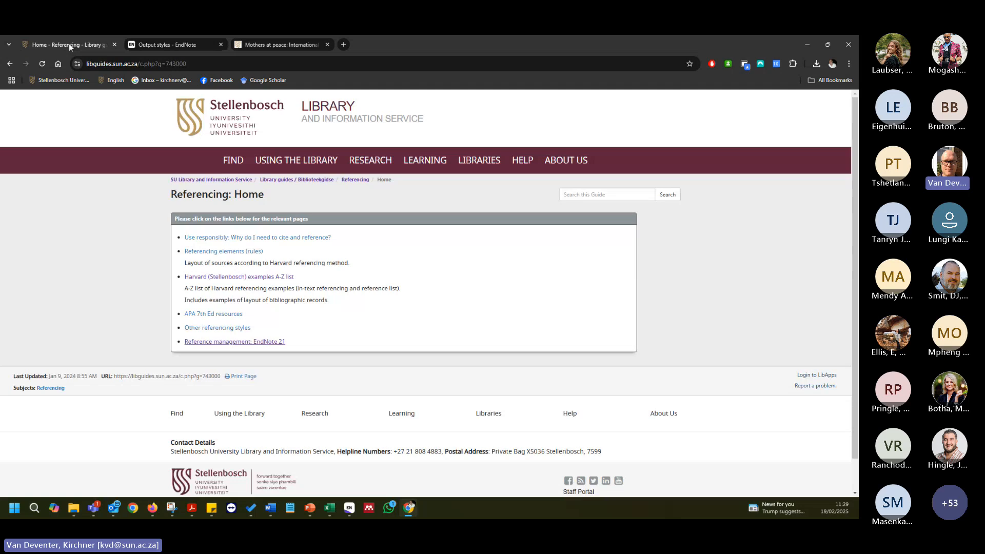
{"action": "left_click", "coordinate": [232, 160]}
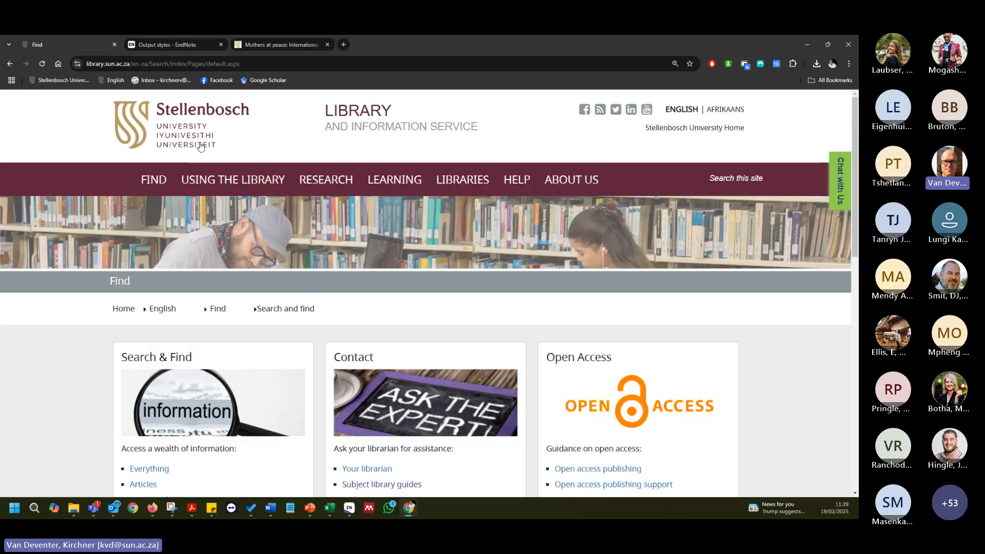
{"action": "scroll", "coordinate": [246, 228], "scroll_direction": "down", "scroll_amount": 2}
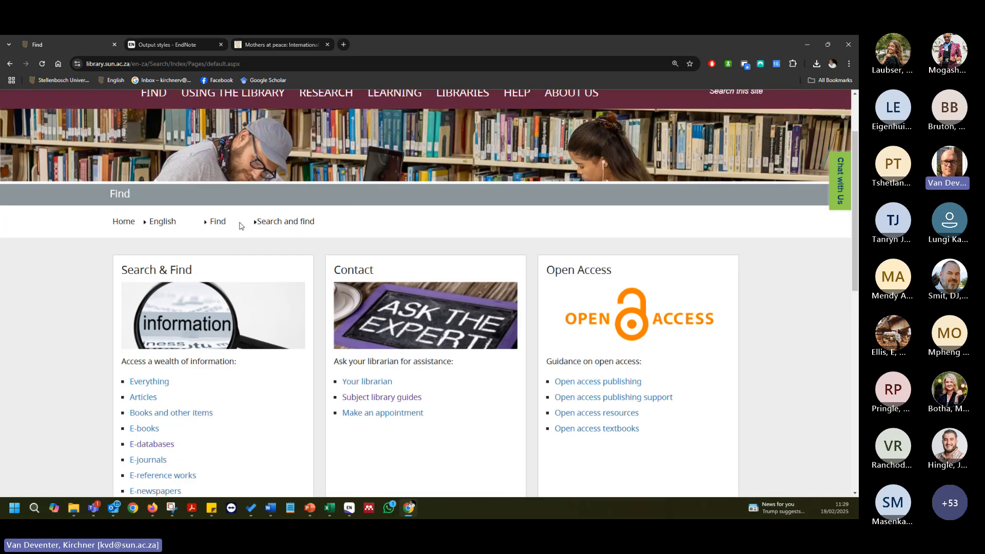
{"action": "scroll", "coordinate": [241, 226], "scroll_direction": "up", "scroll_amount": 2}
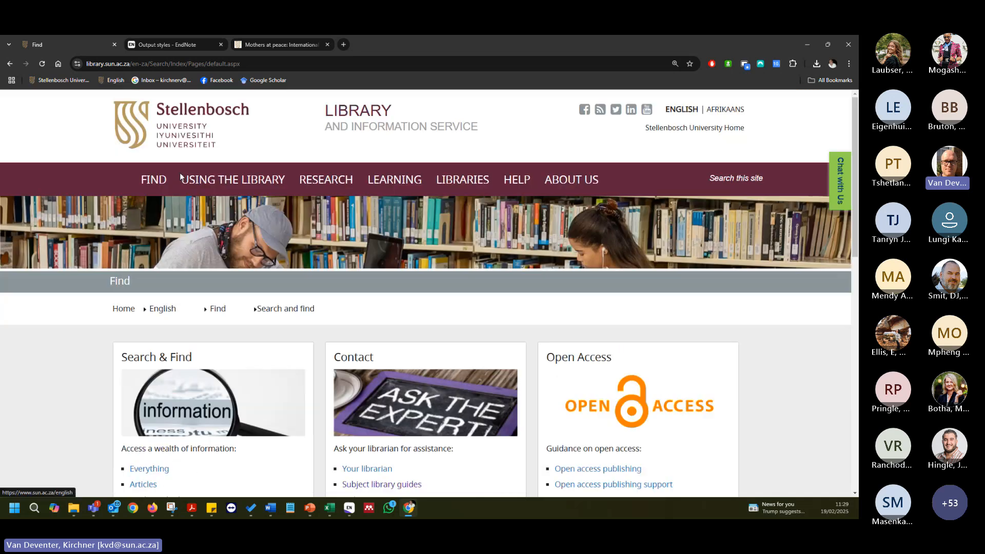
{"action": "left_click", "coordinate": [188, 134]}
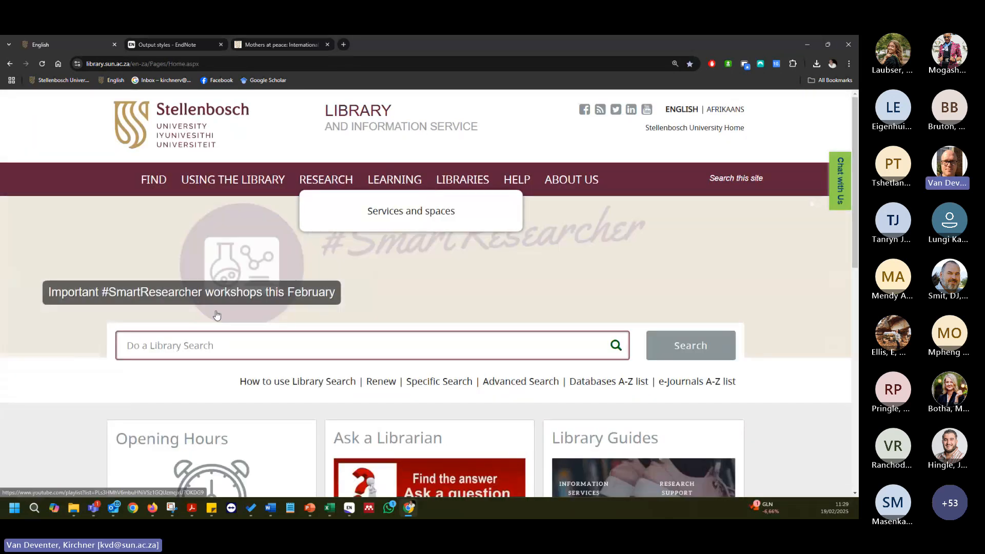
{"action": "left_click", "coordinate": [260, 345]}
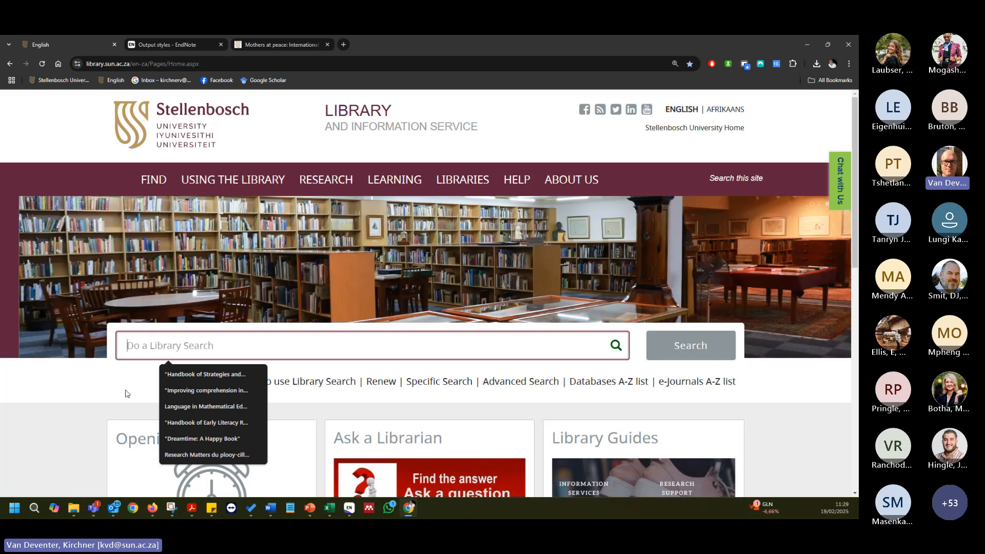
{"action": "left_click", "coordinate": [127, 393]}
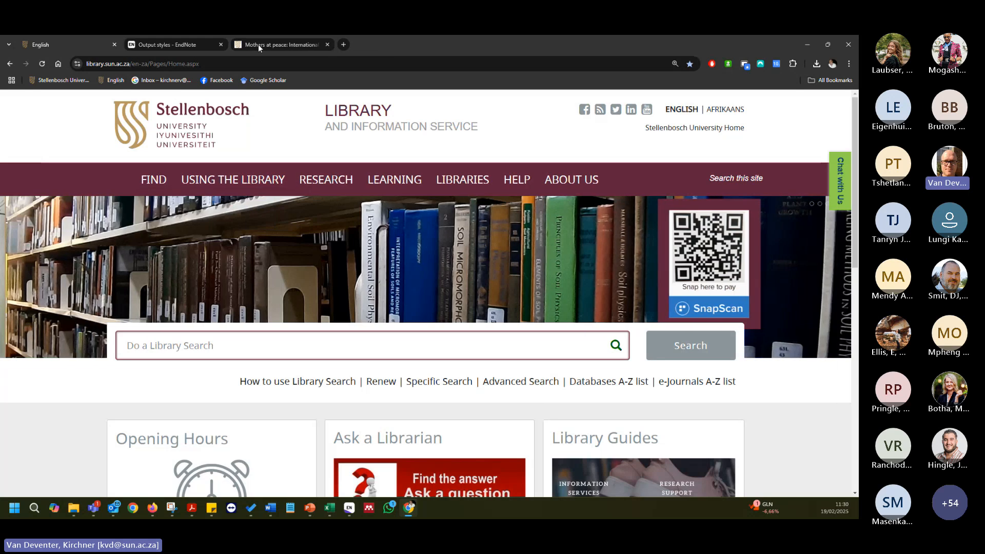
Return to EndNote's Output Styles page, accept all cookies and go to the Style Finder.
{"action": "left_click", "coordinate": [171, 46]}
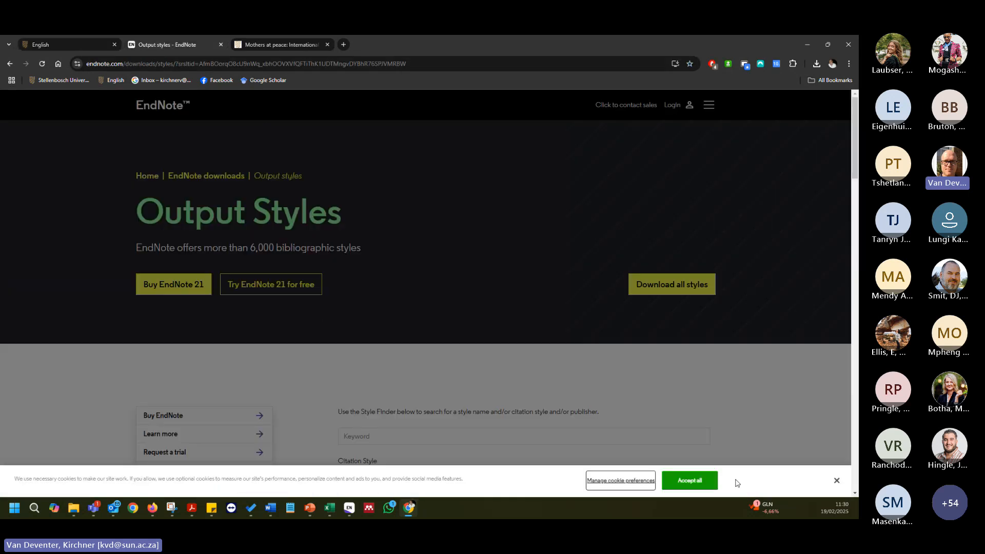
{"action": "left_click", "coordinate": [699, 483]}
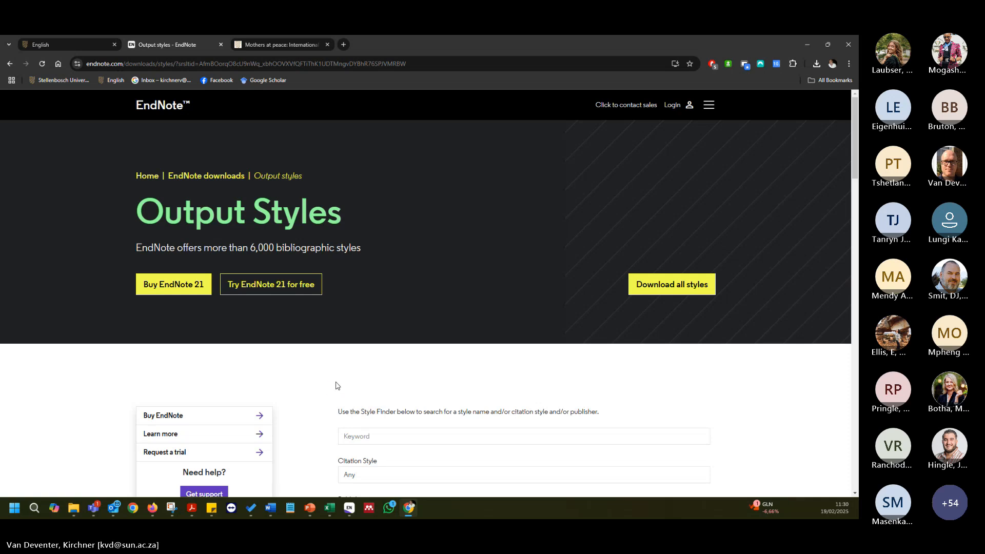
{"action": "scroll", "coordinate": [345, 384], "scroll_direction": "down", "scroll_amount": 2}
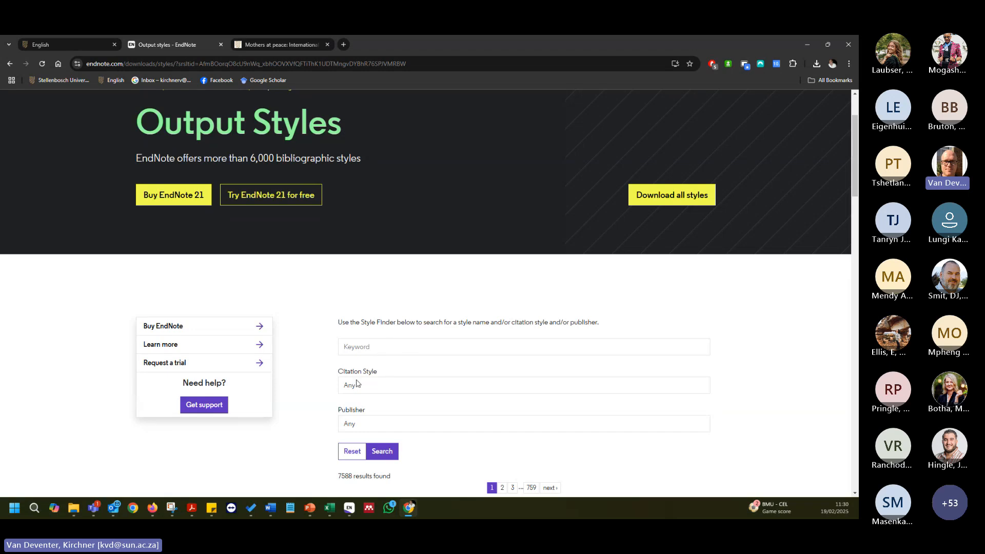
Search the Style Finder for the keyword "Fluid Phase Equilibria".
{"action": "left_click", "coordinate": [436, 348]}
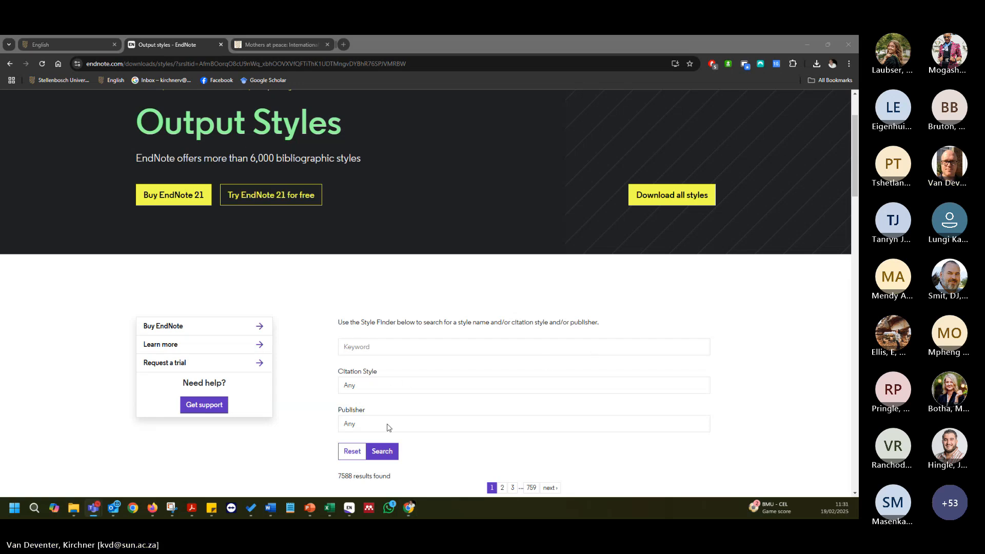
{"action": "left_click", "coordinate": [392, 346]}
{"action": "type", "text": "Fluid Phase Equilibria"}
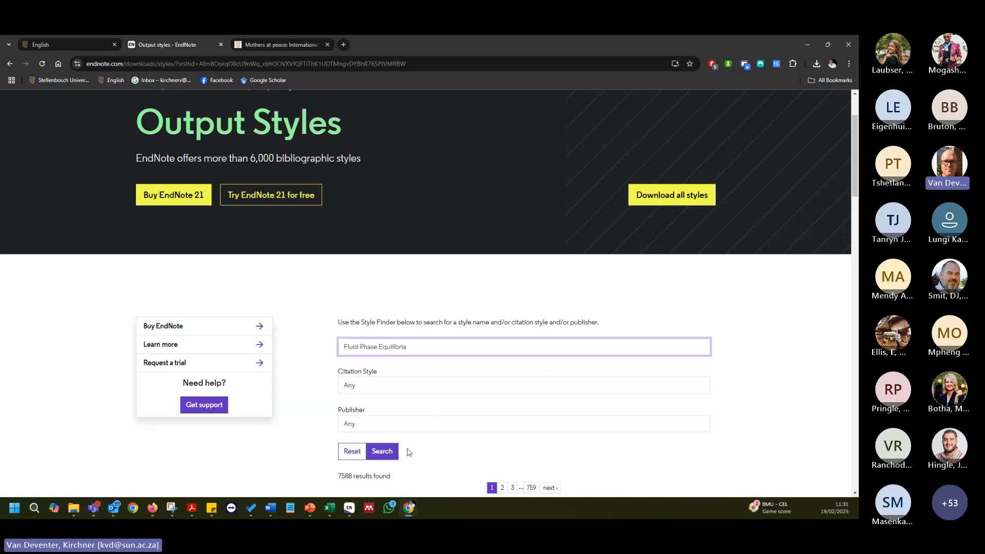
{"action": "scroll", "coordinate": [408, 446], "scroll_direction": "up", "scroll_amount": 2}
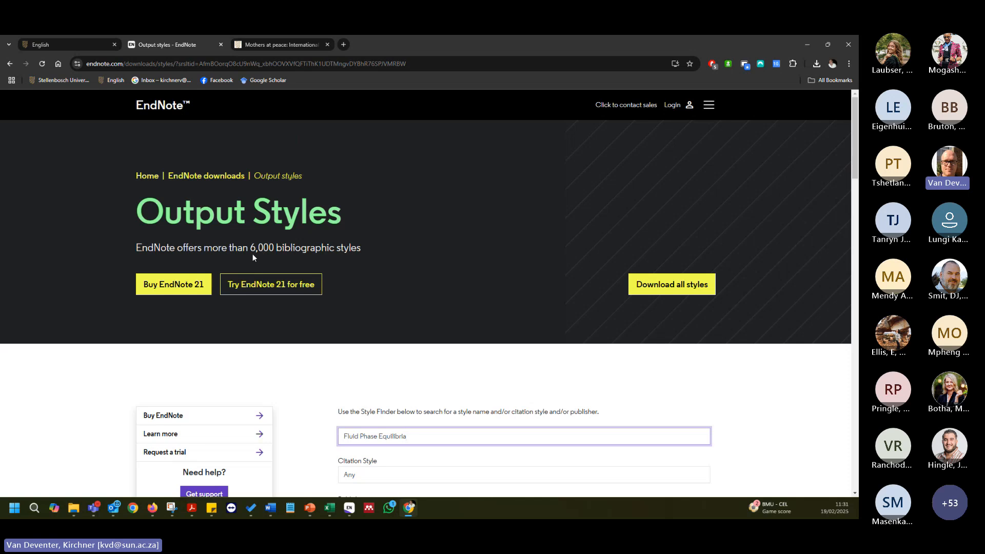
{"action": "scroll", "coordinate": [262, 255], "scroll_direction": "down", "scroll_amount": 4}
{"action": "left_click", "coordinate": [382, 364]}
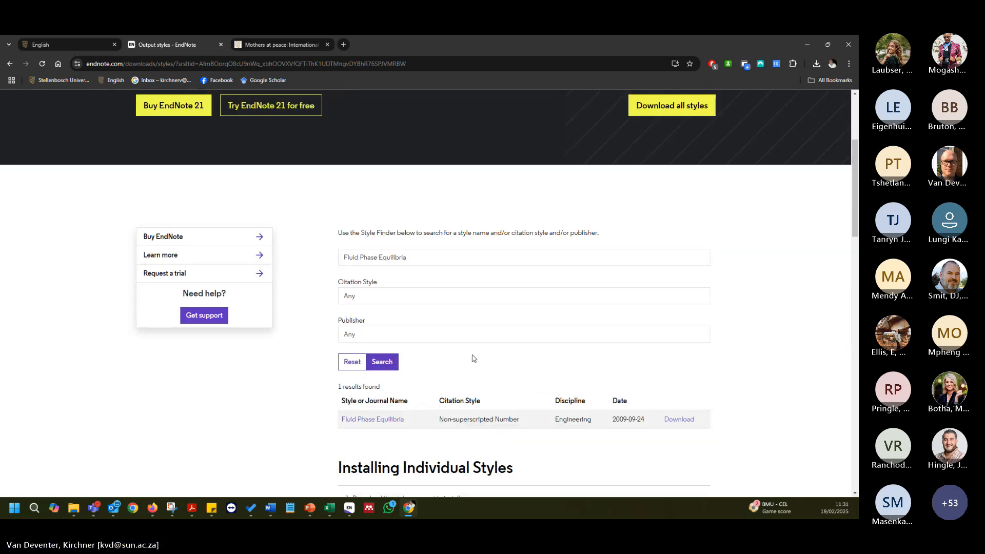
Download the Fluid Phase Equilibria style and open the downloaded file in EndNote.
{"action": "scroll", "coordinate": [472, 361], "scroll_direction": "down", "scroll_amount": 2}
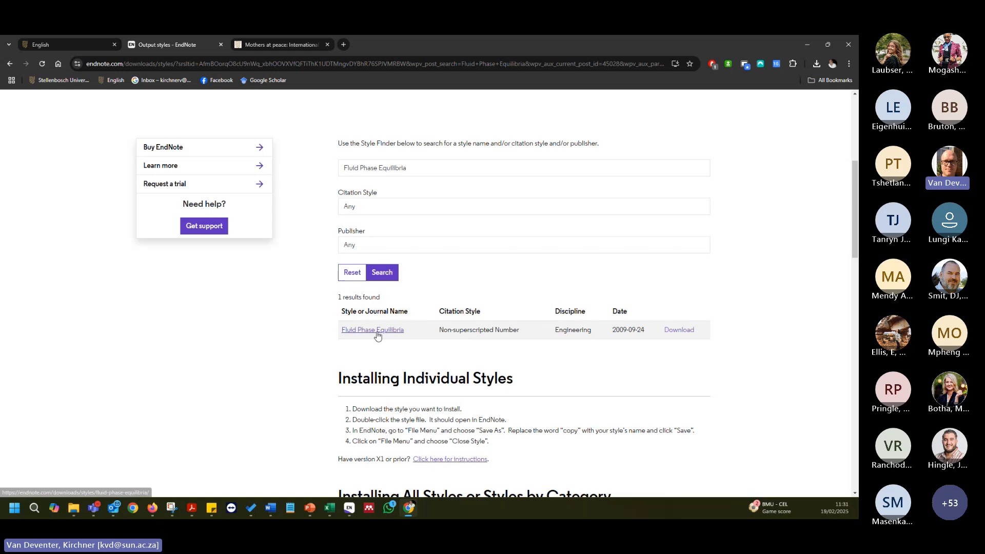
{"action": "left_click", "coordinate": [679, 332]}
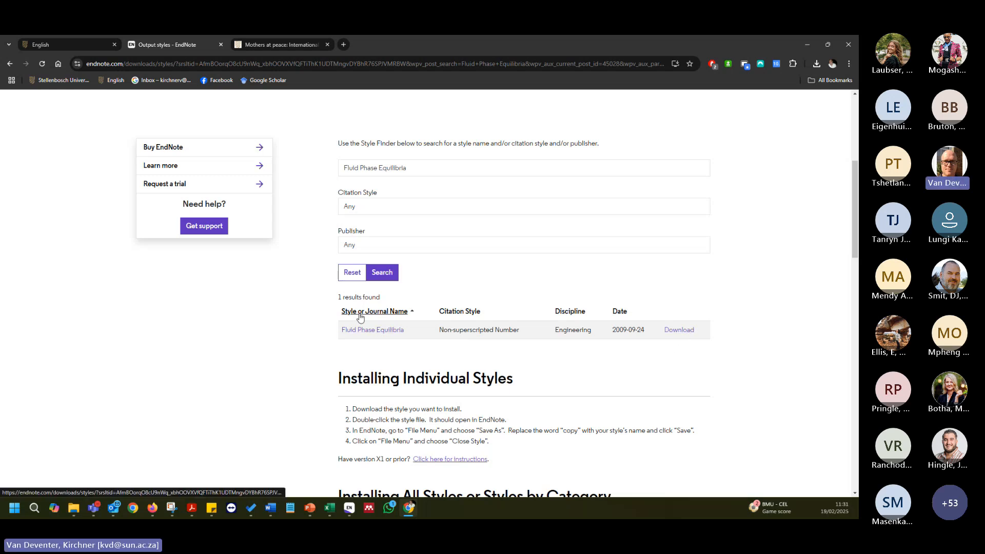
{"action": "left_click", "coordinate": [817, 64]}
{"action": "left_click", "coordinate": [737, 103]}
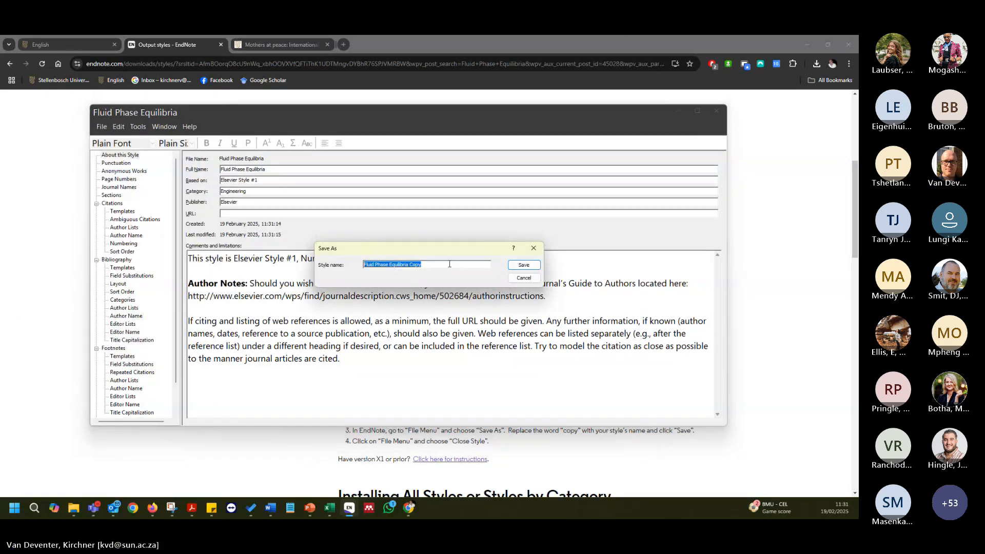
Save the opened style as "Fluid Phase Equilibria" without the word Copy and close the style window.
{"action": "left_click", "coordinate": [435, 271]}
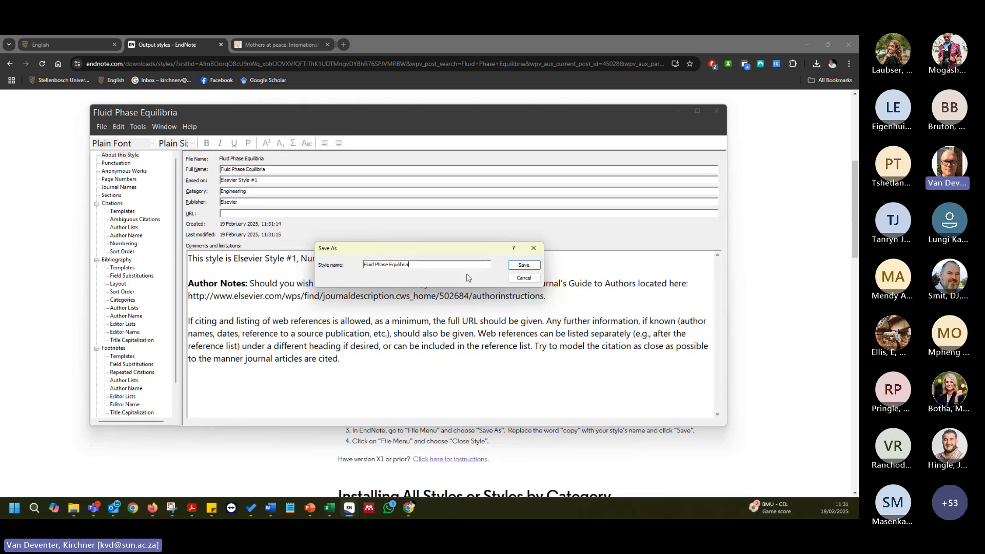
{"action": "key", "text": "Return"}
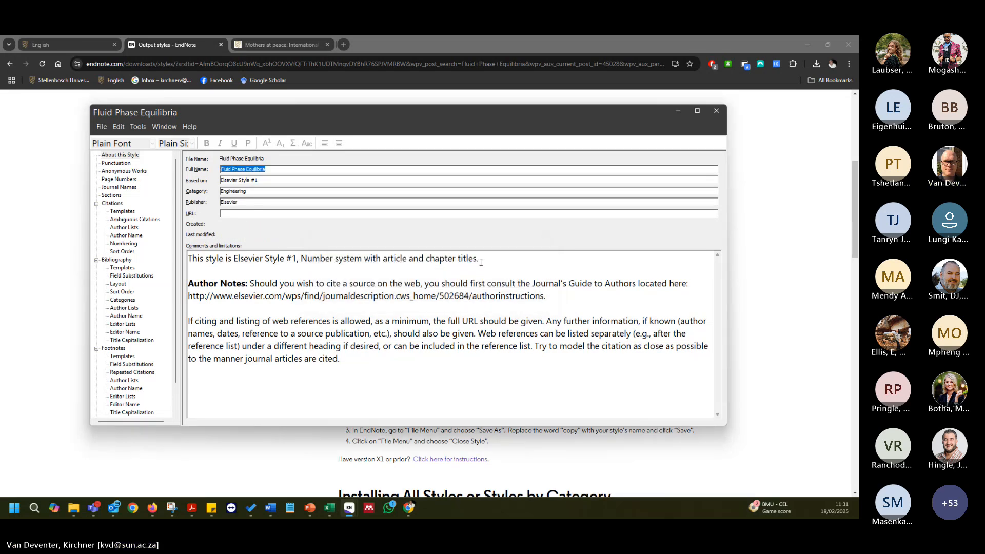
{"action": "left_click", "coordinate": [711, 116]}
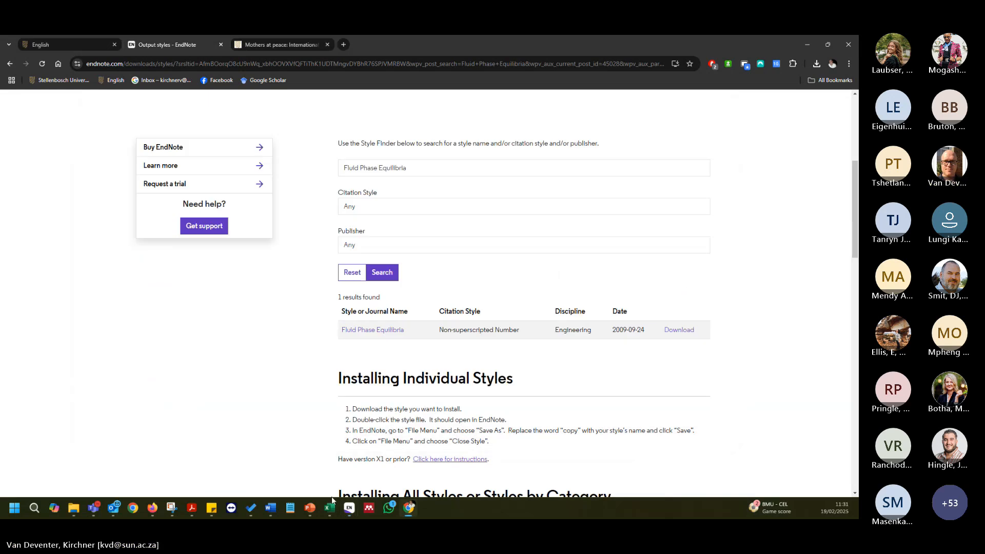
Switch to My EndNote Library 19 Feb, view the available output styles and open the style manager.
{"action": "mouse_move", "coordinate": [349, 508]}
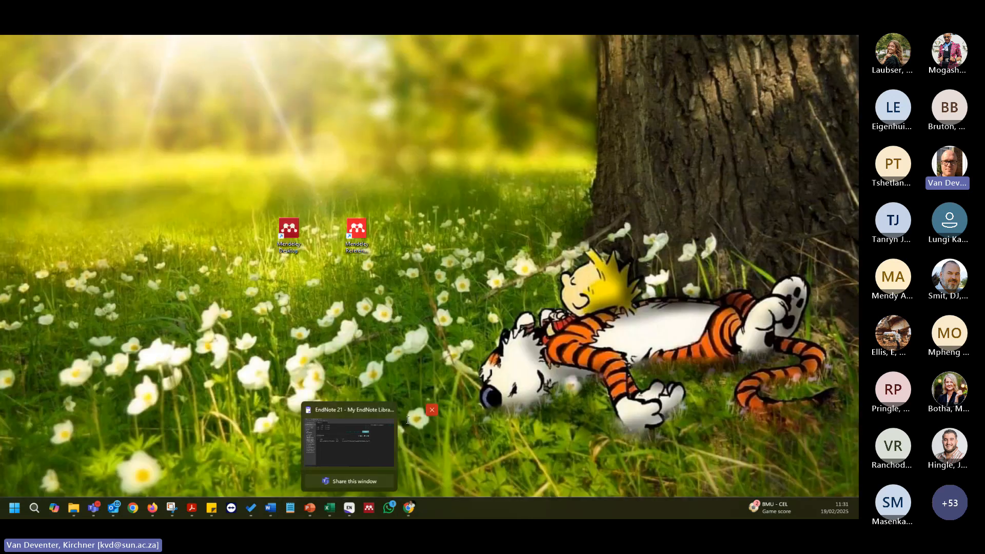
{"action": "left_click", "coordinate": [307, 441]}
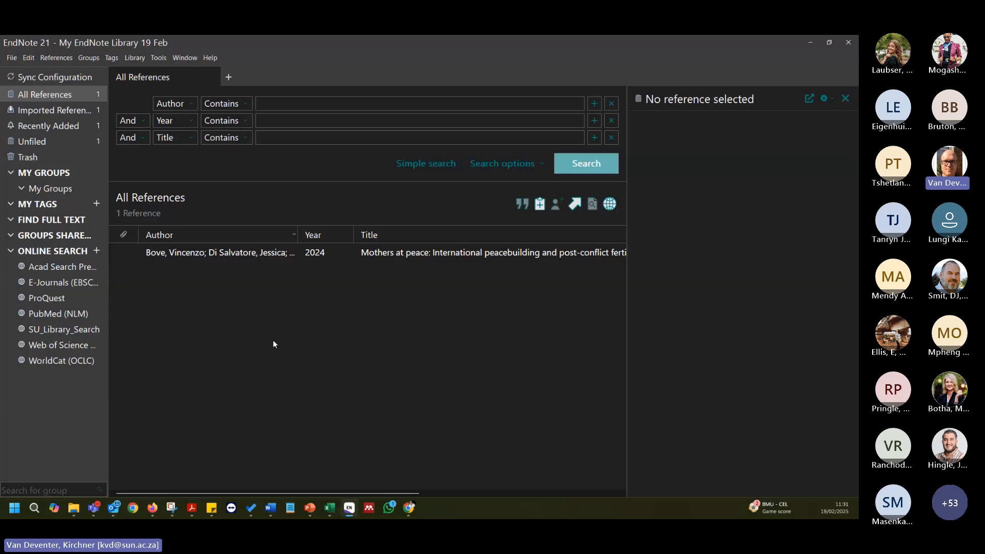
{"action": "left_click", "coordinate": [155, 58]}
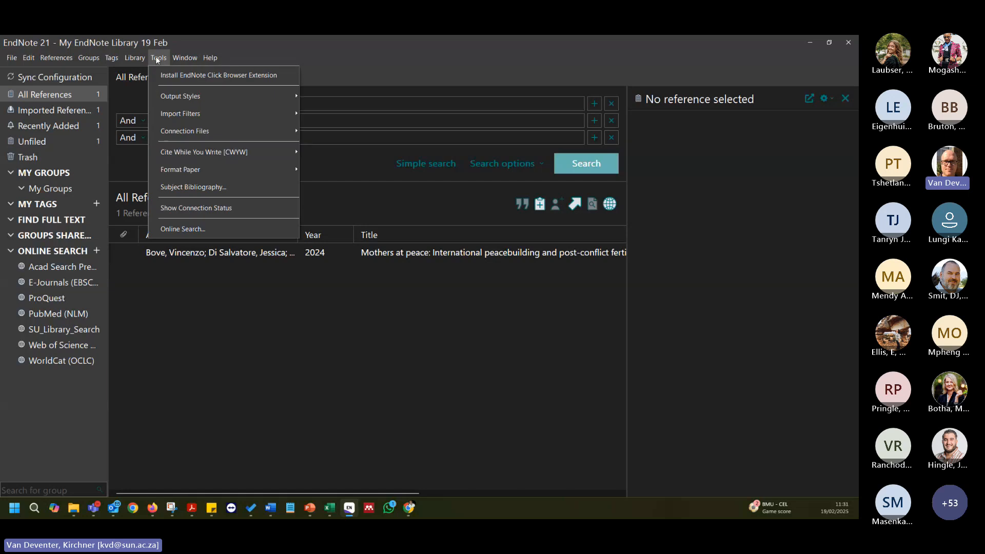
{"action": "mouse_move", "coordinate": [204, 98]}
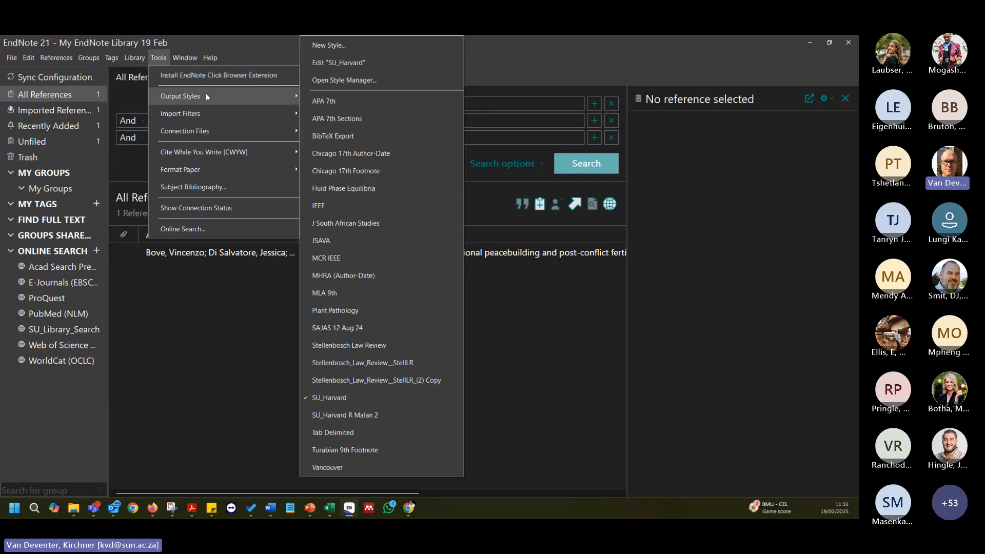
{"action": "left_click", "coordinate": [341, 80]}
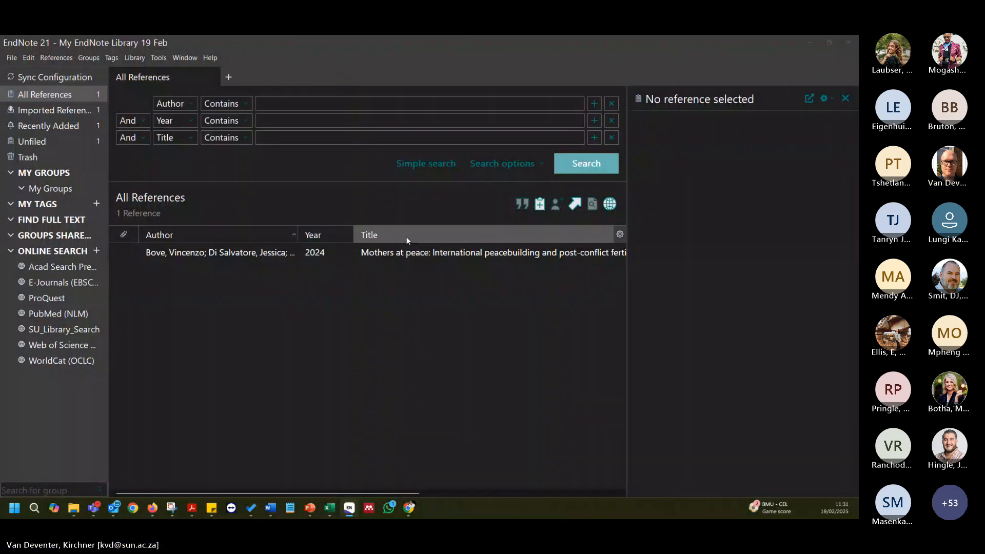
Enlarge the style manager, locate Fluid Phase Equilibria in the style list, view its details and close the manager.
{"action": "mouse_move", "coordinate": [493, 131]}
{"action": "left_mouse_down"}
{"action": "mouse_move", "coordinate": [541, 133]}
{"action": "mouse_move", "coordinate": [510, 134]}
{"action": "left_mouse_up"}
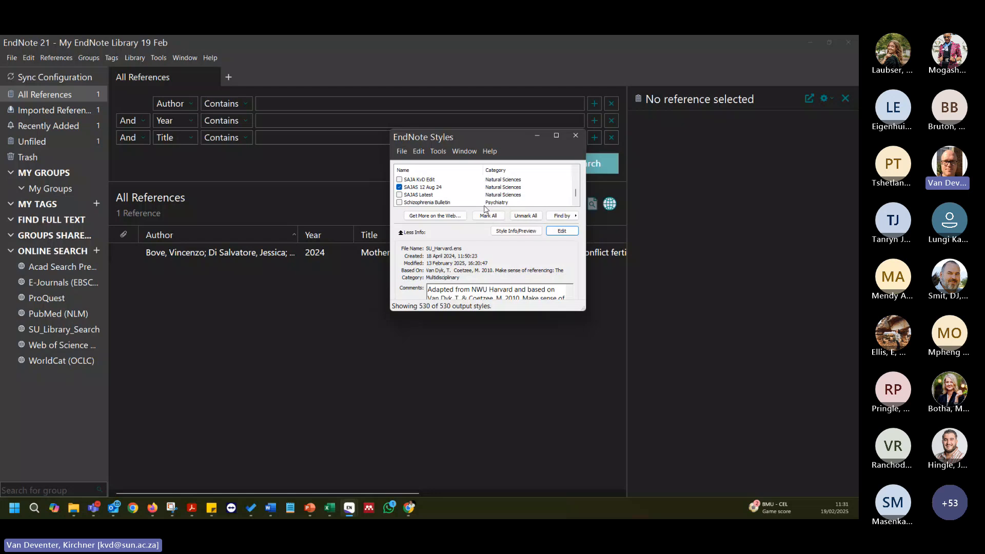
{"action": "left_click_drag", "start_coordinate": [486, 310], "coordinate": [484, 483]}
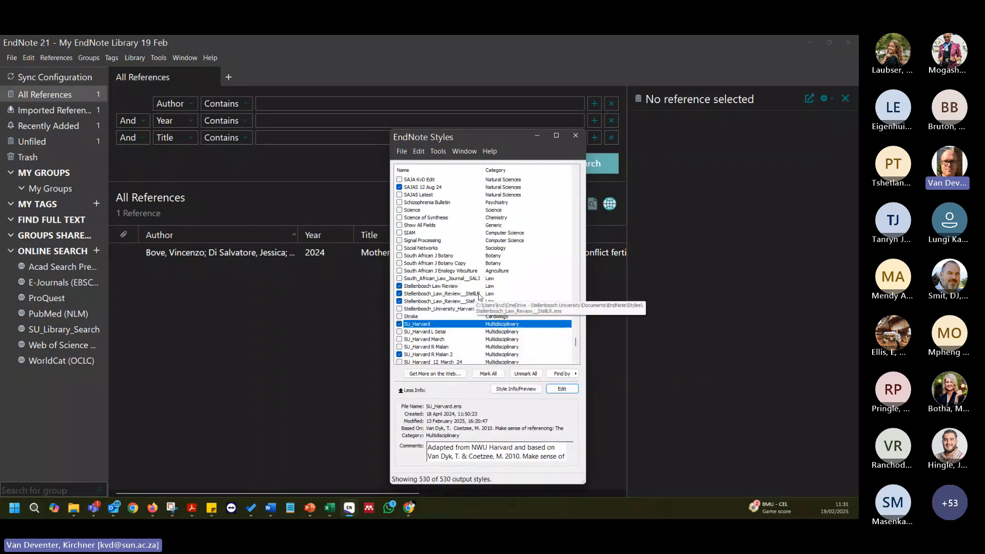
{"action": "scroll", "coordinate": [465, 284], "scroll_direction": "up", "scroll_amount": 5}
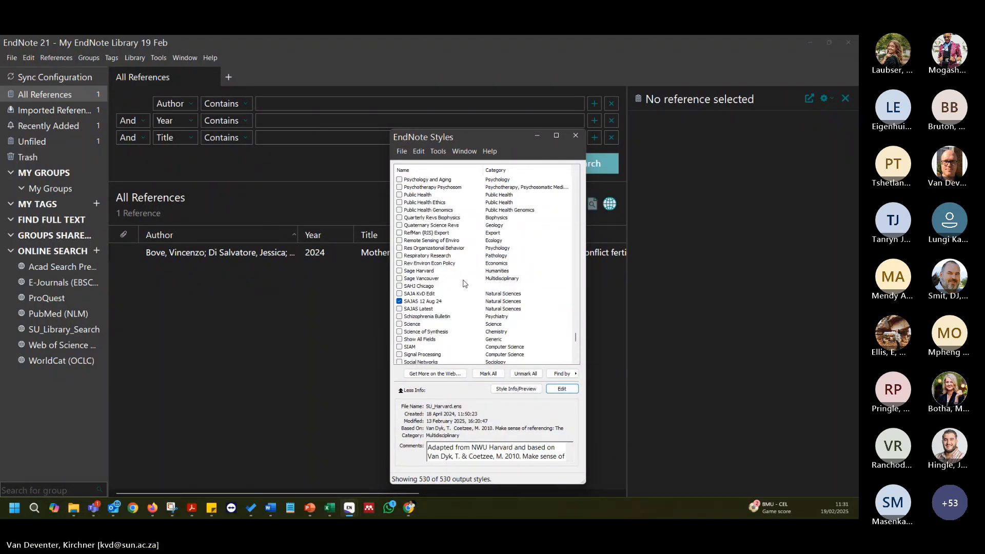
{"action": "scroll", "coordinate": [464, 284], "scroll_direction": "up", "scroll_amount": 15}
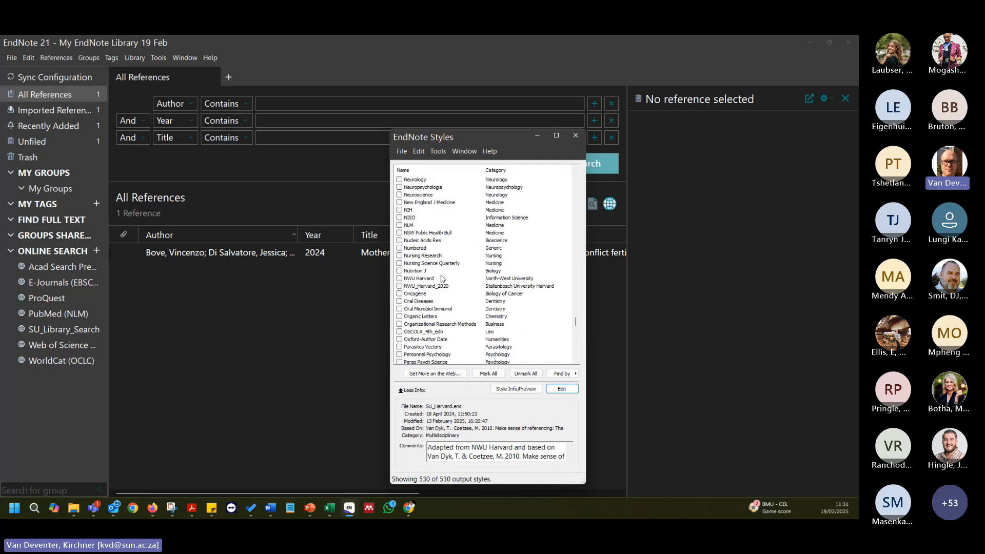
{"action": "scroll", "coordinate": [441, 279], "scroll_direction": "up", "scroll_amount": 15}
{"action": "scroll", "coordinate": [441, 279], "scroll_direction": "up", "scroll_amount": 20}
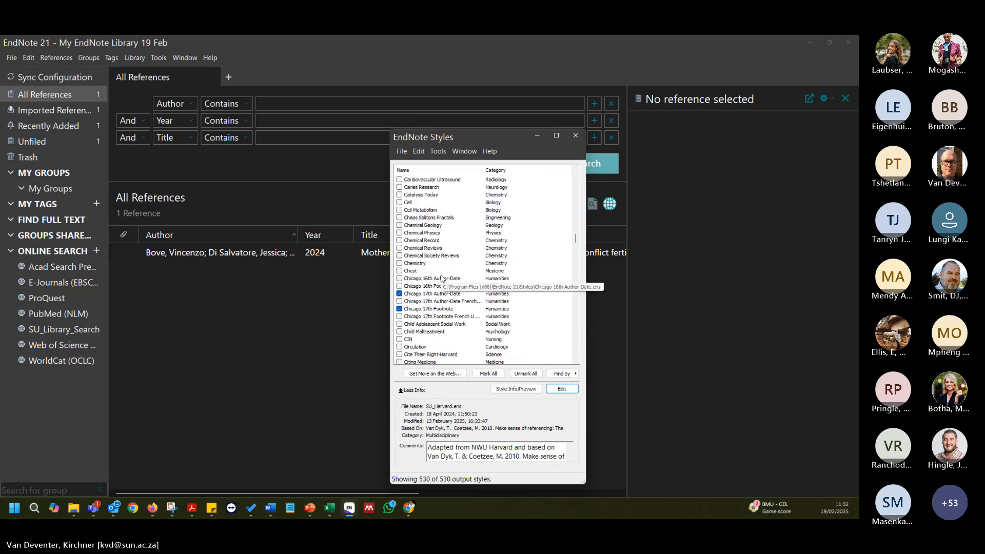
{"action": "scroll", "coordinate": [441, 278], "scroll_direction": "down", "scroll_amount": 6}
{"action": "scroll", "coordinate": [441, 278], "scroll_direction": "down", "scroll_amount": 15}
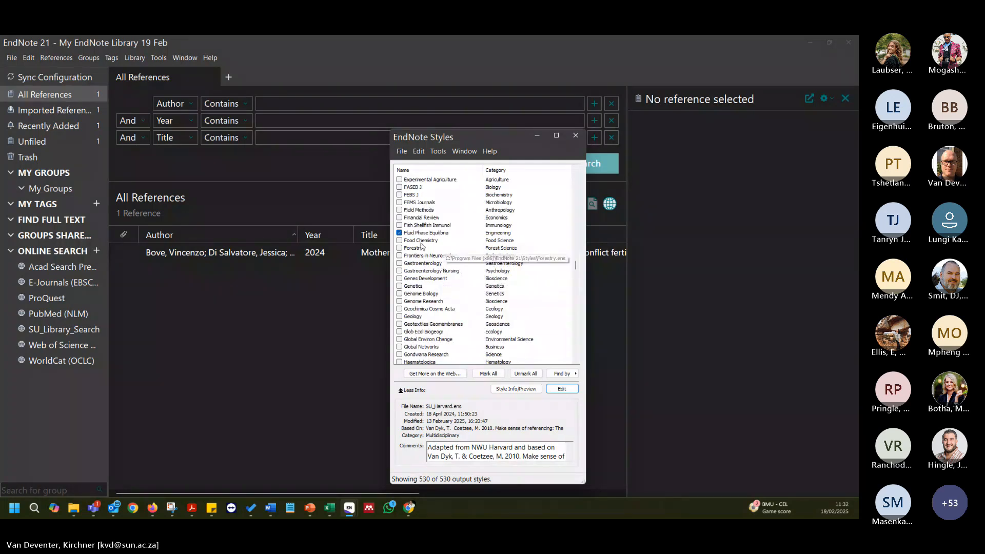
{"action": "left_click", "coordinate": [427, 234]}
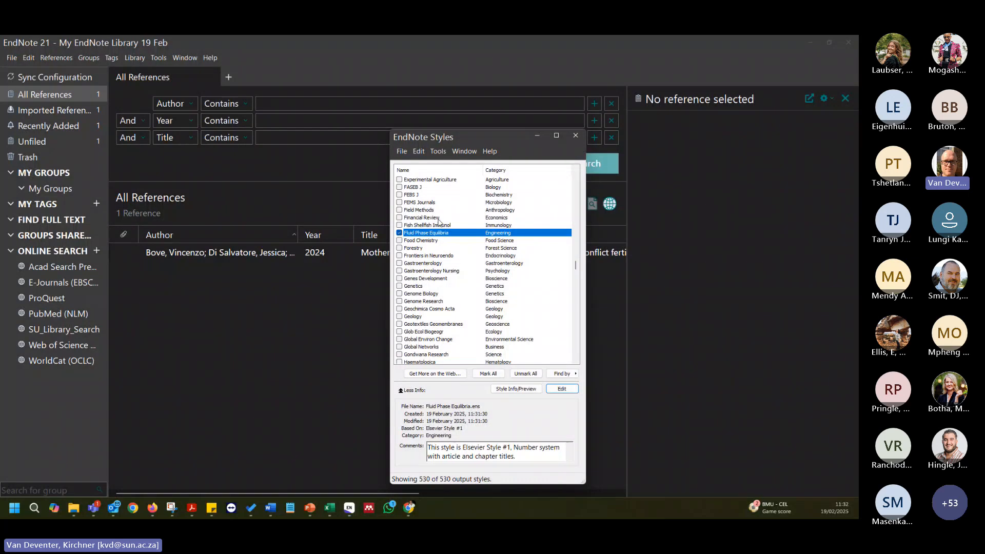
{"action": "left_click", "coordinate": [575, 135]}
Check the list of available output styles for Fluid Phase Equilibria without choosing another style.
{"action": "left_click", "coordinate": [160, 60]}
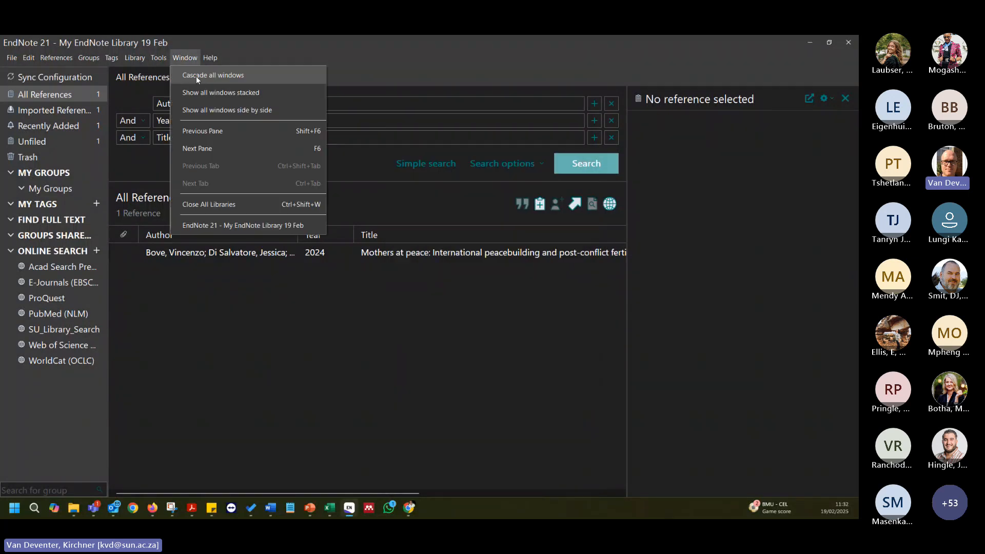
{"action": "mouse_move", "coordinate": [178, 98]}
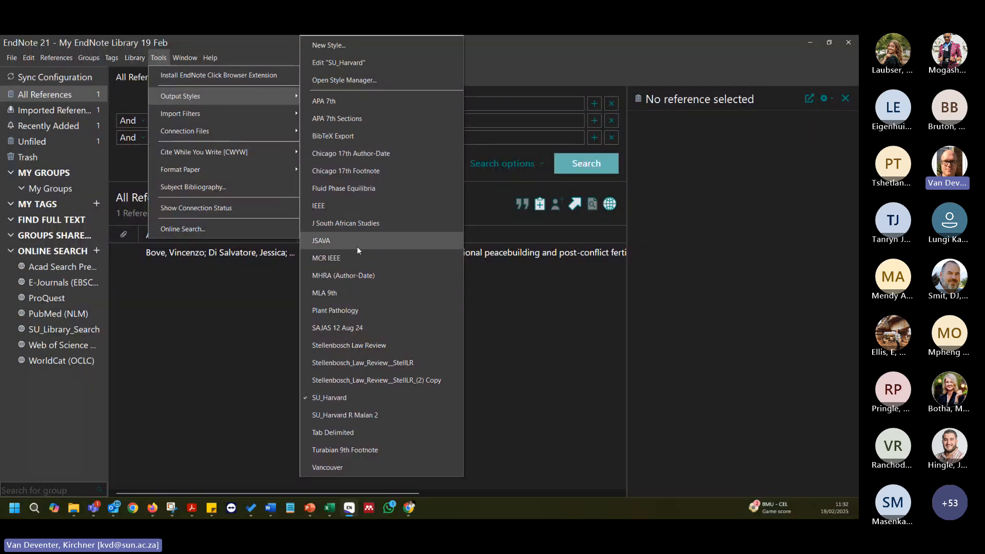
{"action": "left_click", "coordinate": [257, 286]}
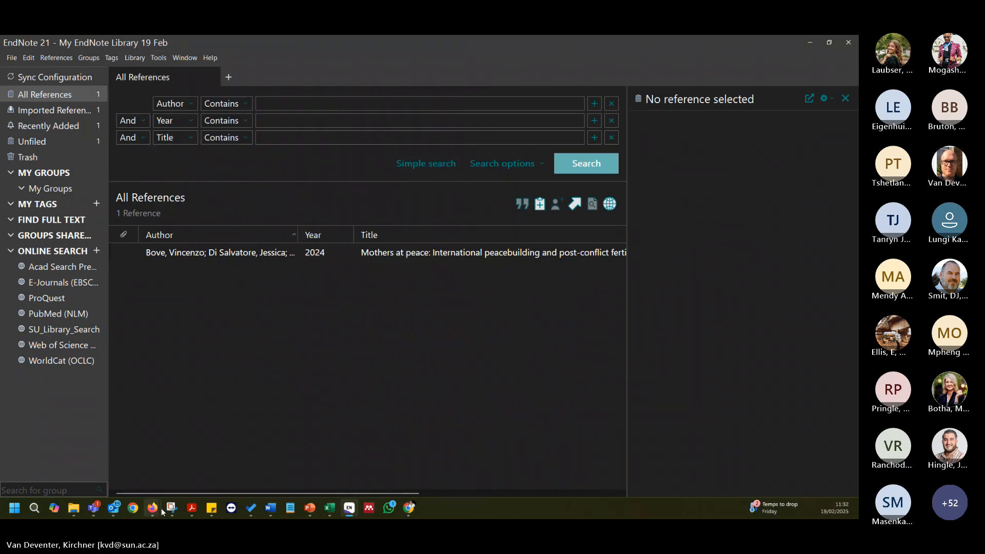
Switch to Chrome and open the library's Referencing page and its "Reference management: EndNote 21" guide.
{"action": "mouse_move", "coordinate": [153, 508]}
{"action": "left_click", "coordinate": [409, 508]}
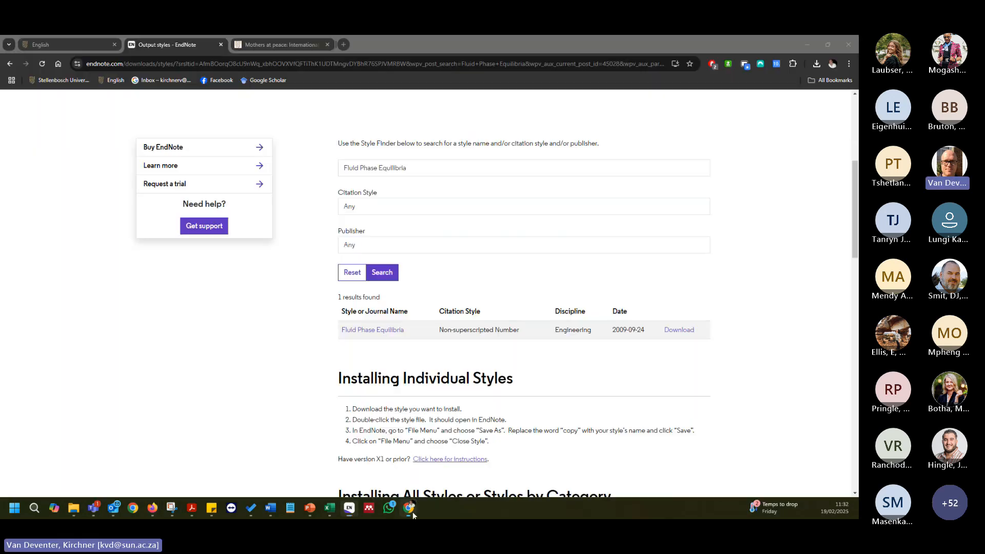
{"action": "left_click", "coordinate": [282, 45]}
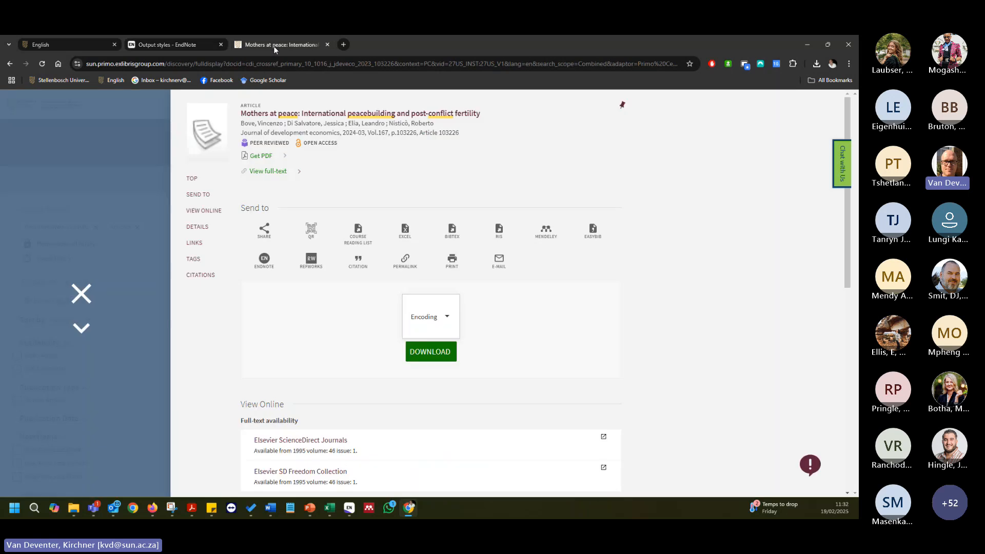
{"action": "left_click", "coordinate": [57, 47]}
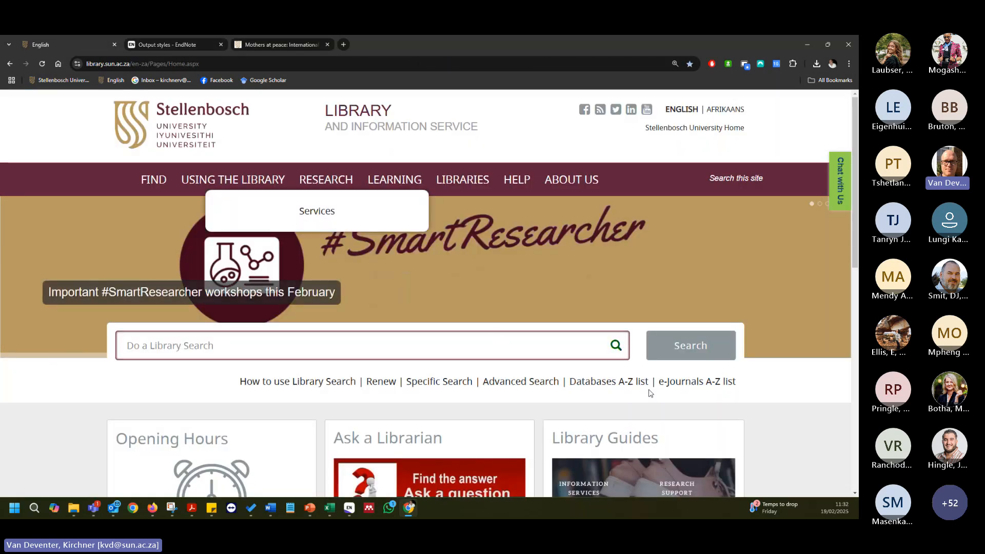
{"action": "scroll", "coordinate": [648, 391], "scroll_direction": "down", "scroll_amount": 7}
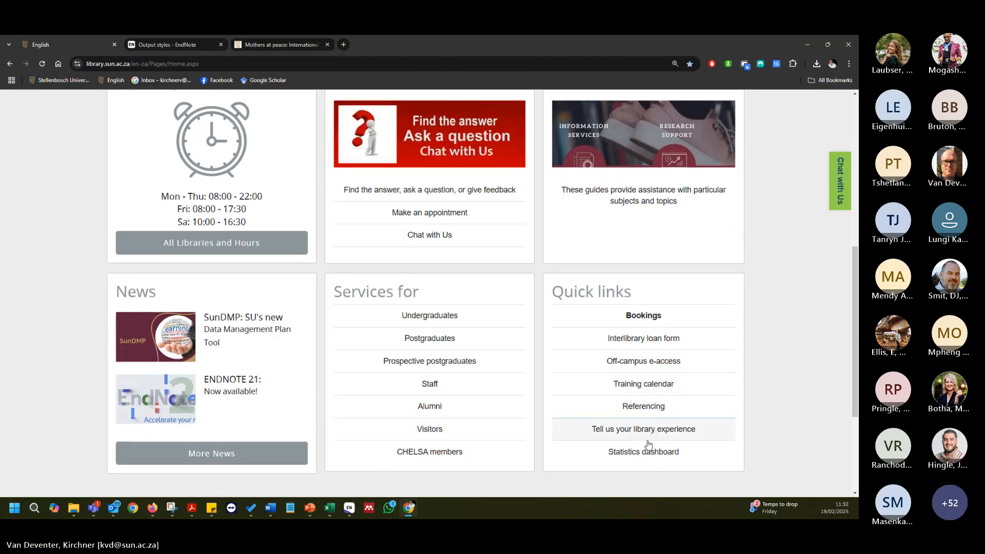
{"action": "left_click", "coordinate": [651, 407]}
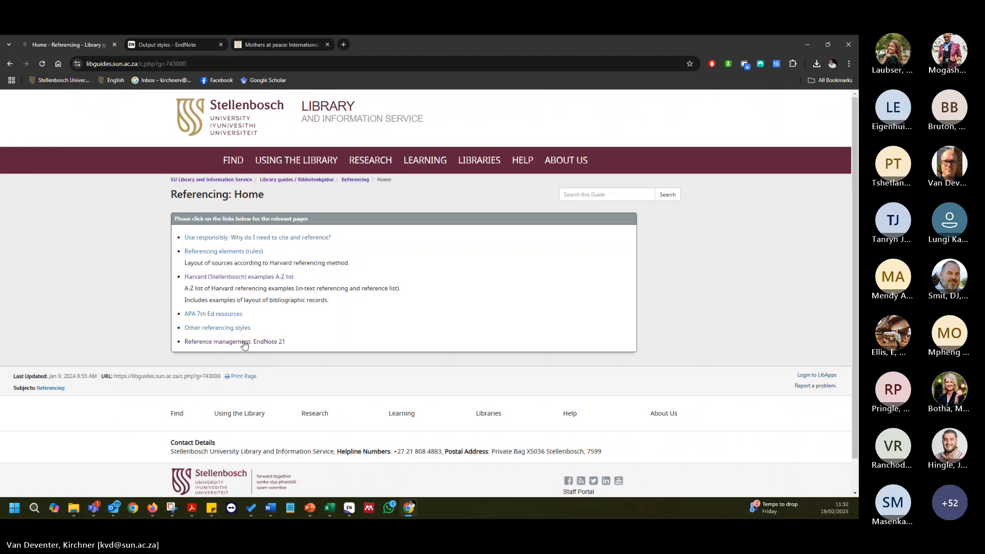
{"action": "left_click", "coordinate": [244, 344]}
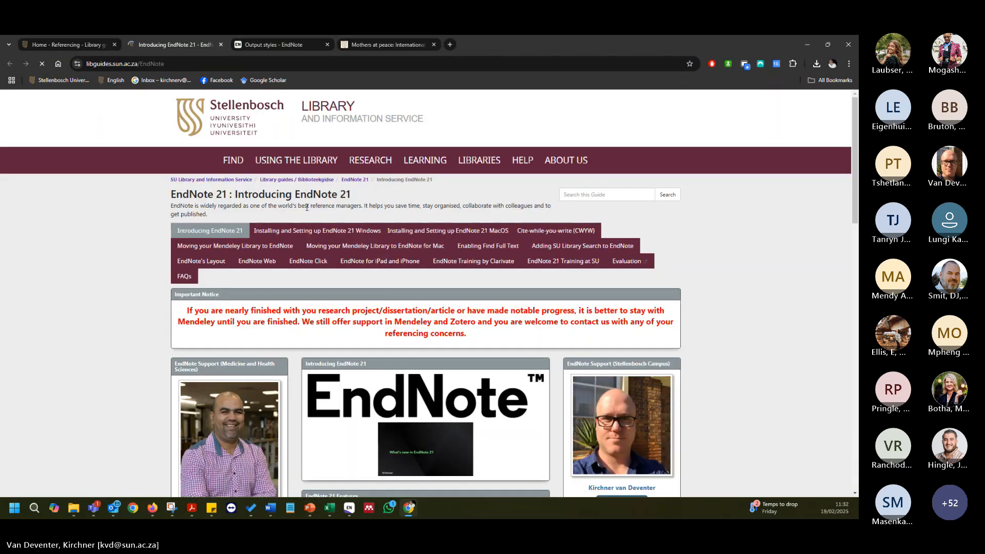
Open the "Installing the SU Harvard Style" page for EndNote 21 on MacOS and view its instructions.
{"action": "mouse_move", "coordinate": [301, 236]}
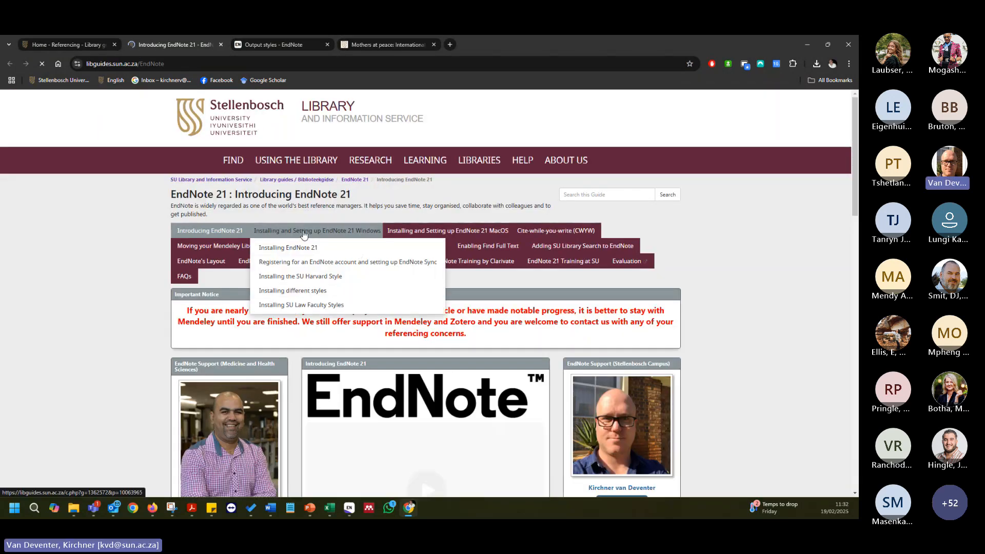
{"action": "mouse_move", "coordinate": [430, 235]}
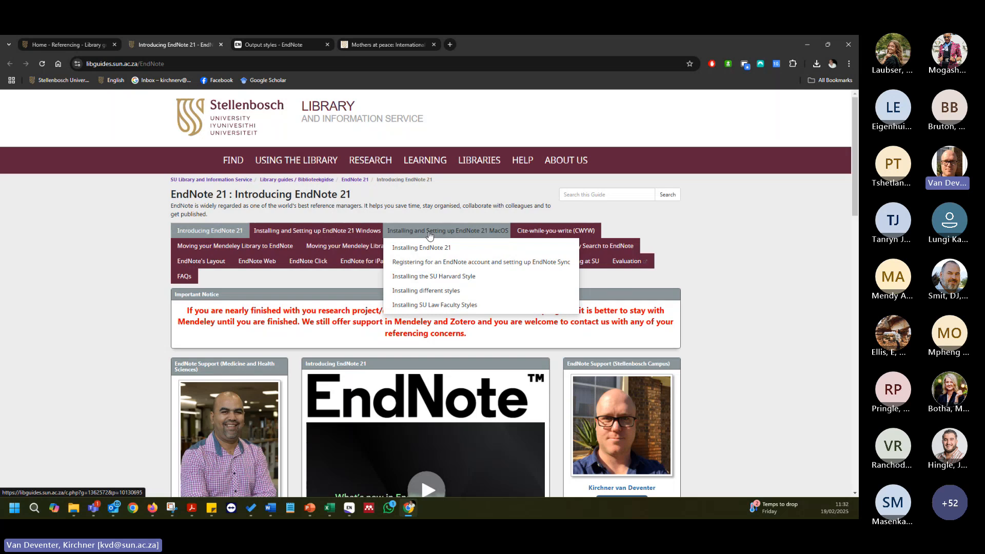
{"action": "left_click", "coordinate": [425, 278]}
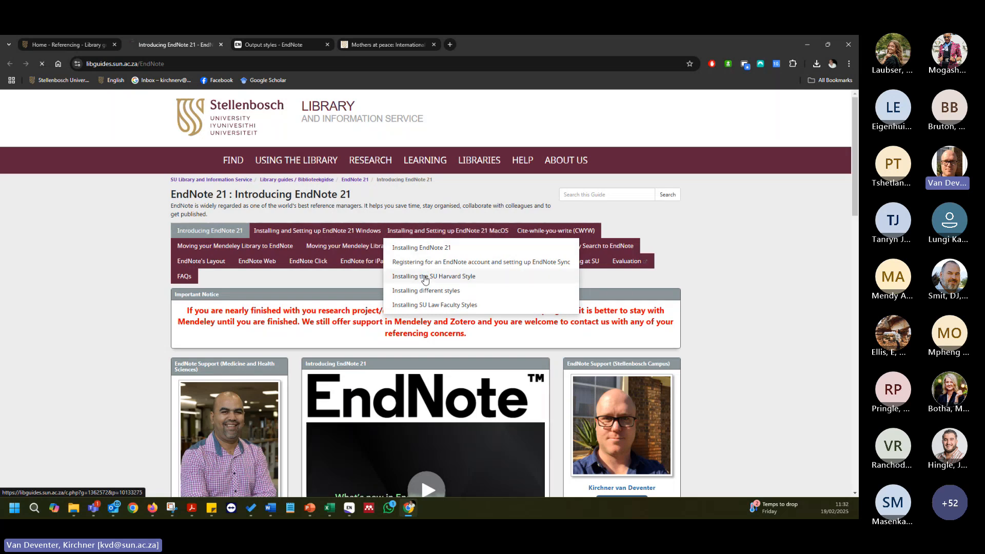
{"action": "scroll", "coordinate": [318, 354], "scroll_direction": "down", "scroll_amount": 1}
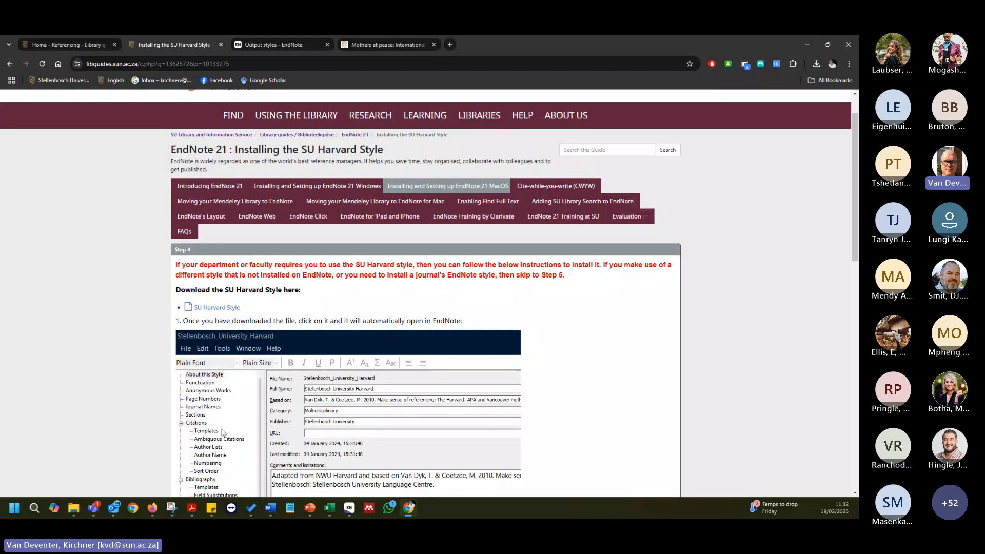
Switch to EndNote, select the "Mothers at peace" reference and set its preview style to Fluid Phase Equilibria.
{"action": "left_click", "coordinate": [350, 508]}
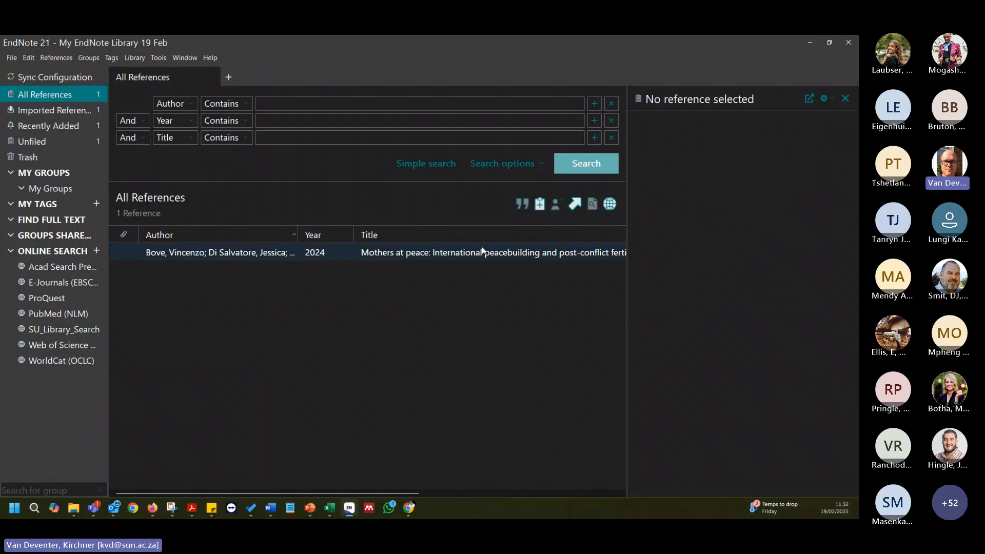
{"action": "left_click", "coordinate": [466, 253]}
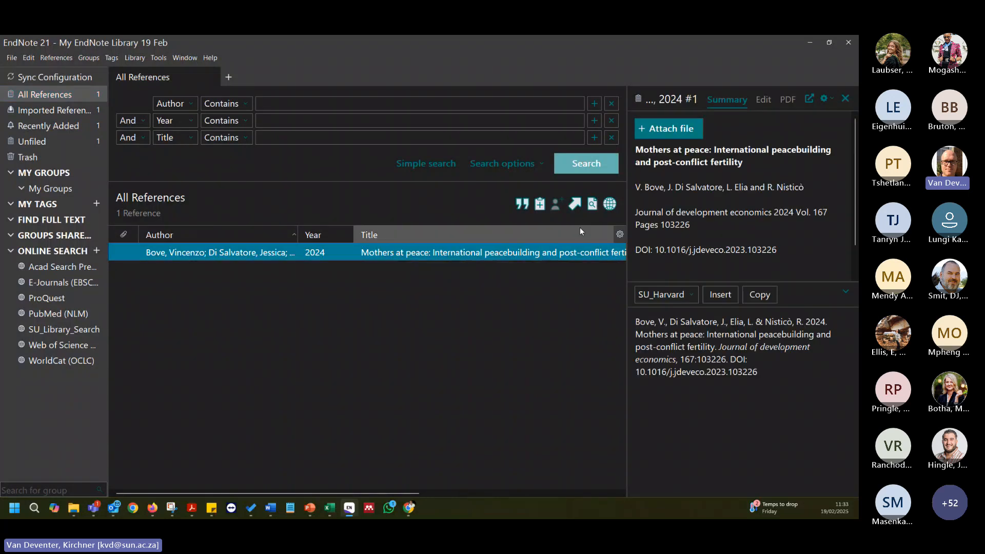
{"action": "left_click", "coordinate": [683, 291]}
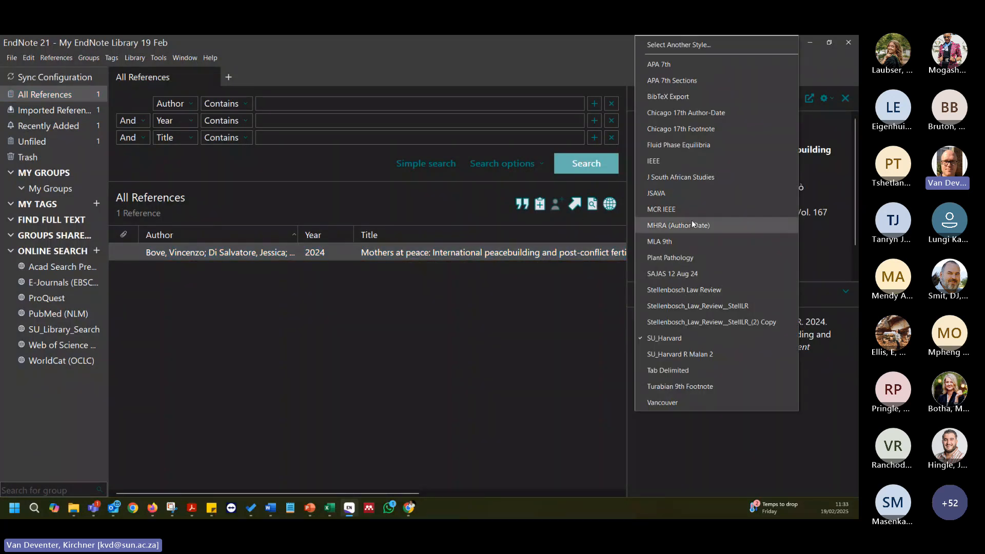
{"action": "left_click", "coordinate": [696, 146]}
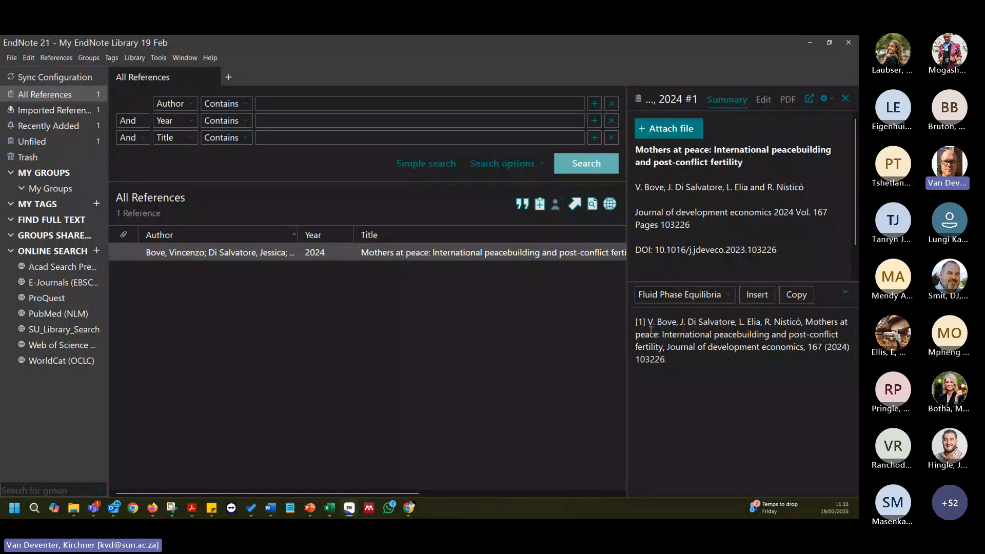
Examine the reference number and author name layout in the formatted citation preview.
{"action": "left_click_drag", "start_coordinate": [648, 321], "coordinate": [634, 322]}
{"action": "left_click_drag", "start_coordinate": [667, 359], "coordinate": [760, 325]}
{"action": "left_click", "coordinate": [665, 329]}
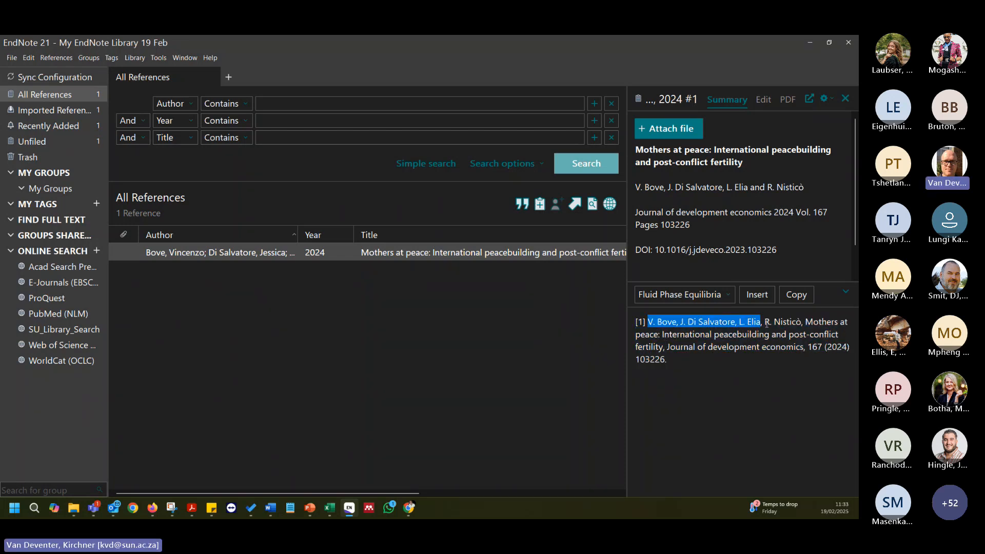
{"action": "left_click", "coordinate": [787, 347]}
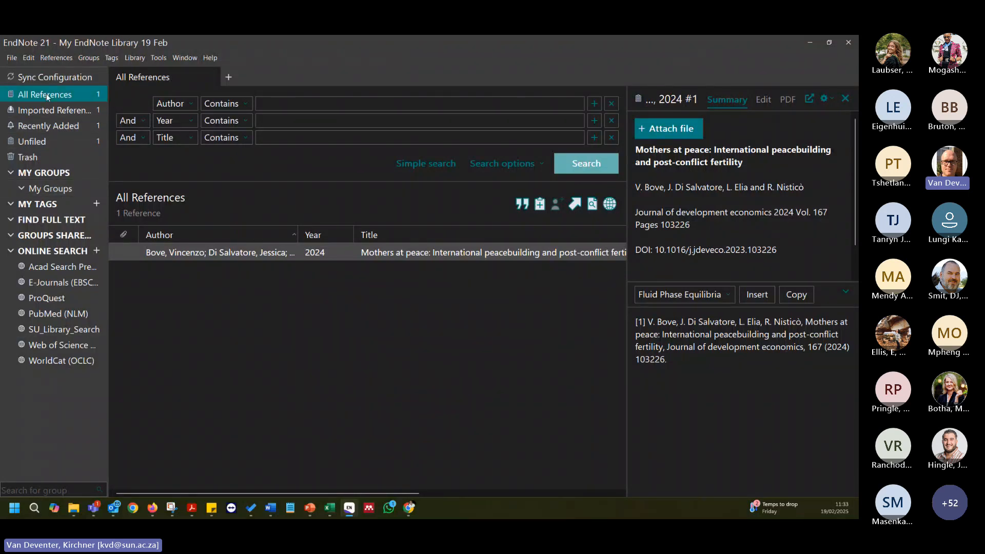
View the Imported References, Recently Added and Unfiled groups of the library.
{"action": "left_click", "coordinate": [54, 109]}
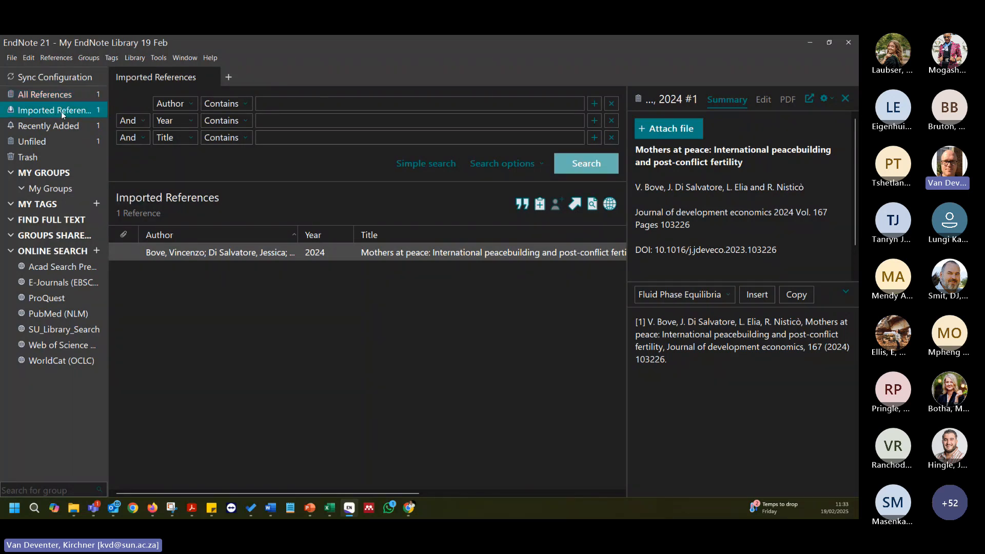
{"action": "left_click", "coordinate": [59, 125]}
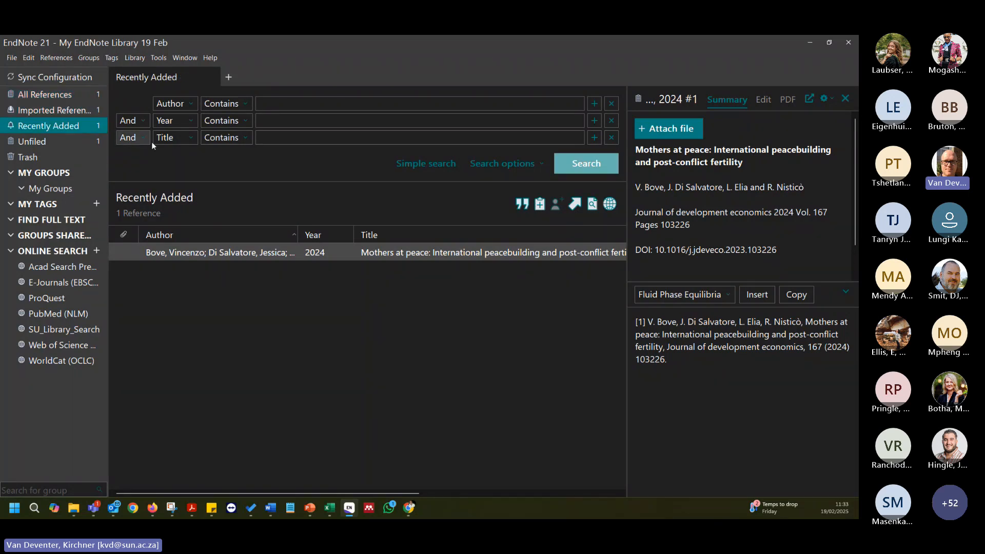
{"action": "left_click", "coordinate": [52, 143]}
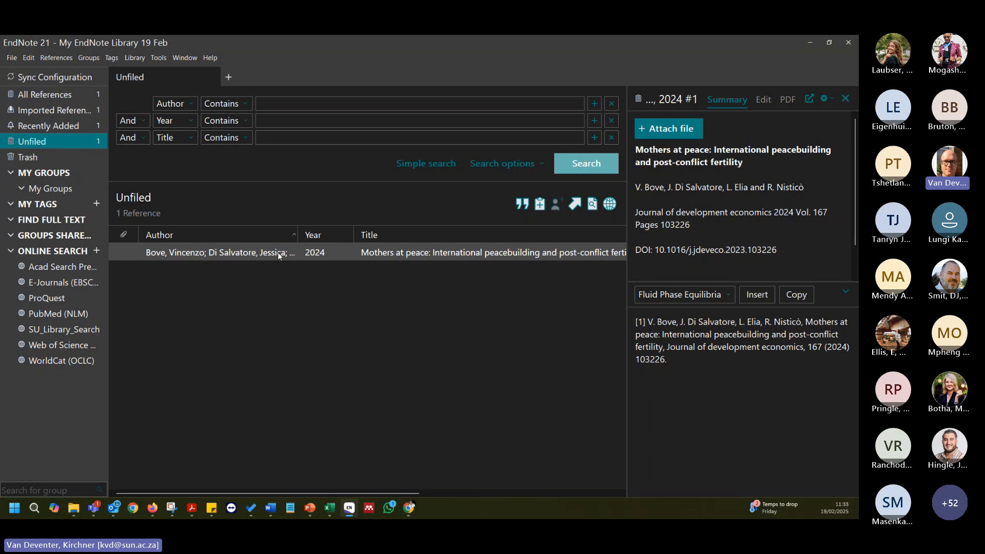
View the My Groups, My Tags, Find Full Text and Groups Shared by Others sections.
{"action": "left_click", "coordinate": [54, 174]}
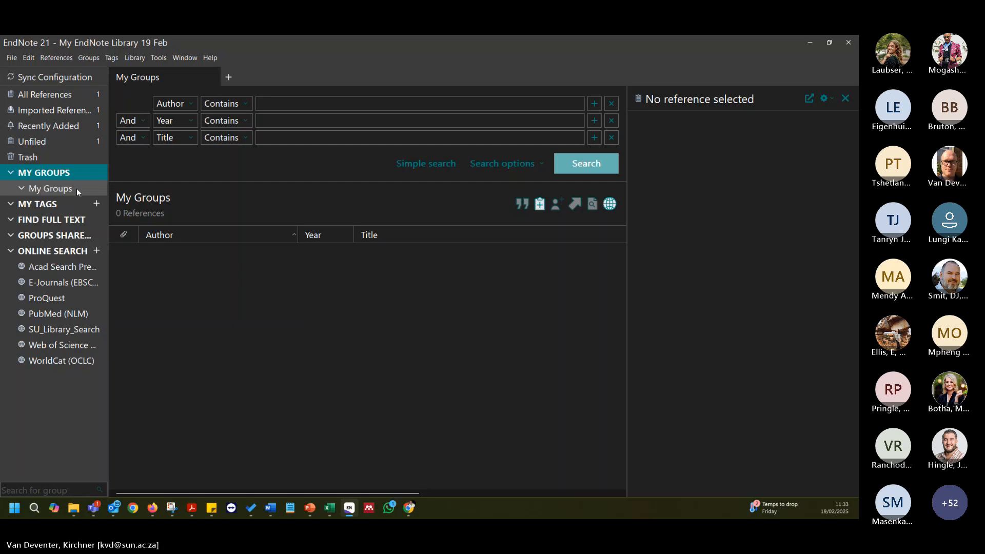
{"action": "left_click", "coordinate": [30, 205]}
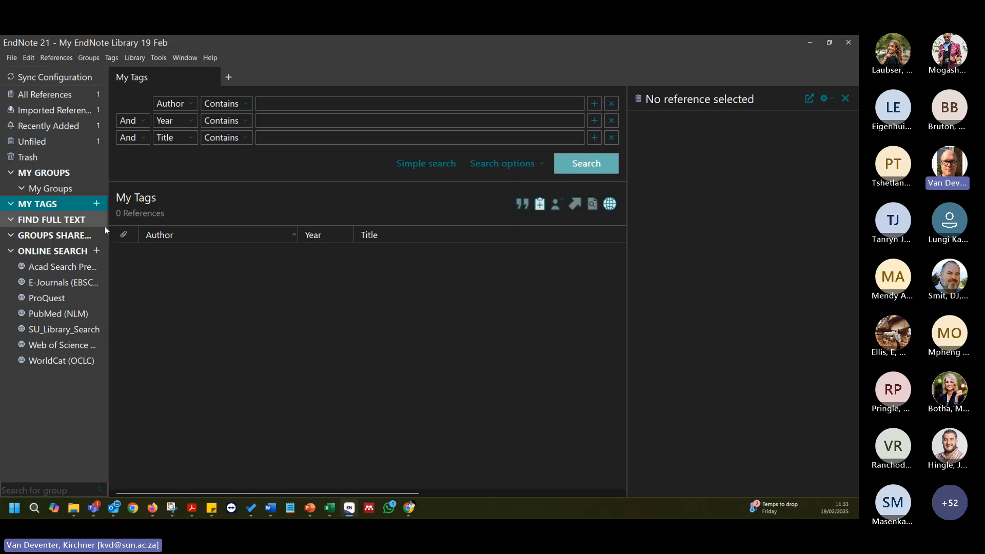
{"action": "left_click", "coordinate": [63, 220]}
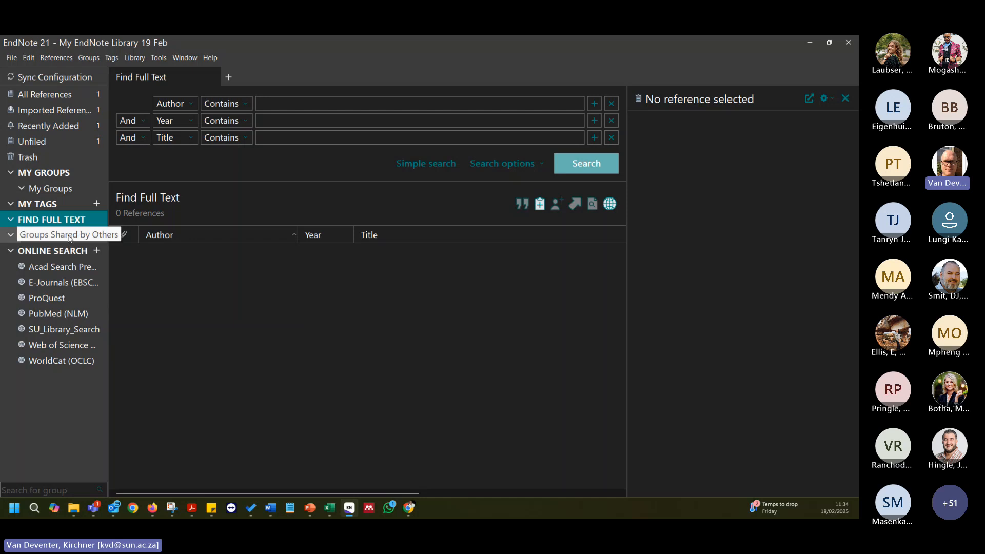
{"action": "left_click", "coordinate": [52, 234]}
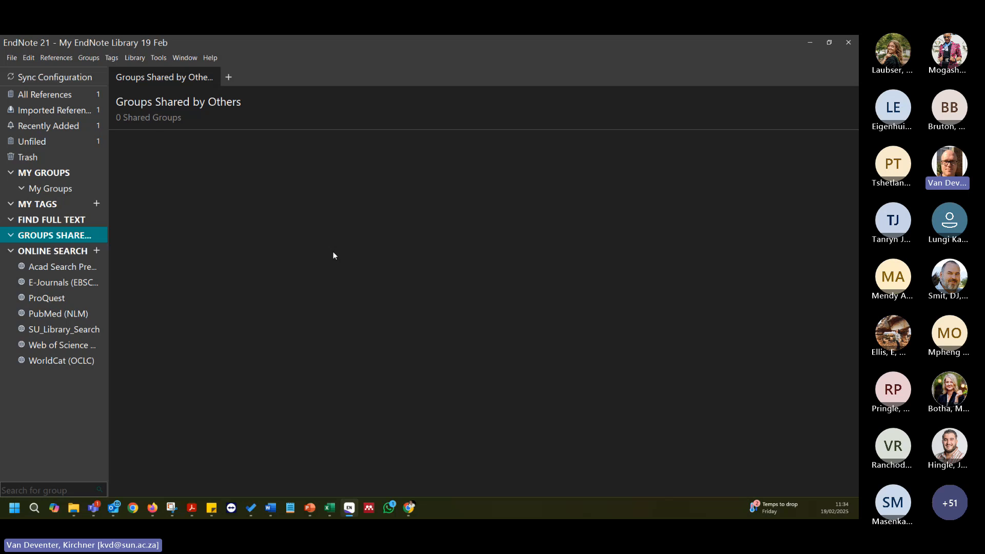
View the Online Search section and open the Web of Science Core Collection (Clarivate) search.
{"action": "left_click", "coordinate": [61, 250]}
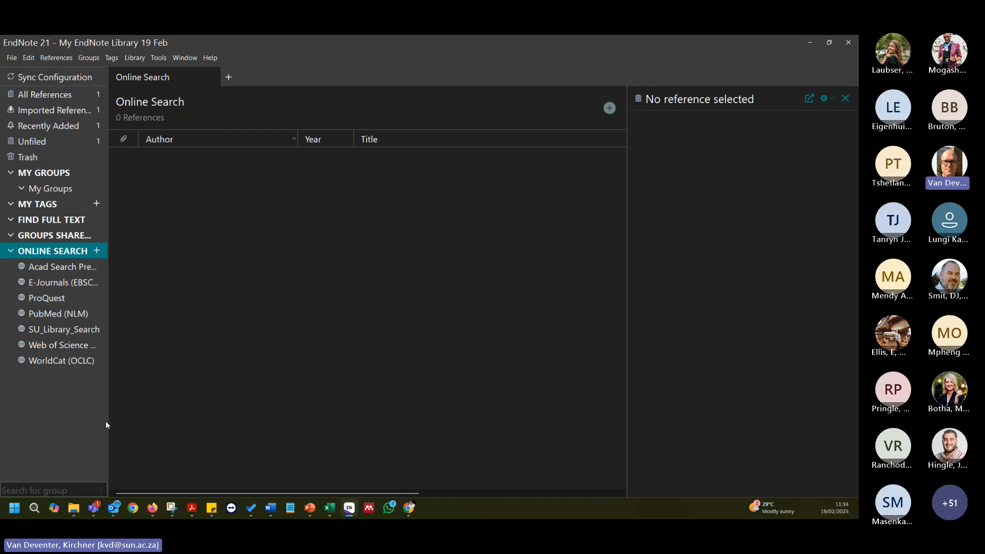
{"action": "left_click", "coordinate": [80, 347]}
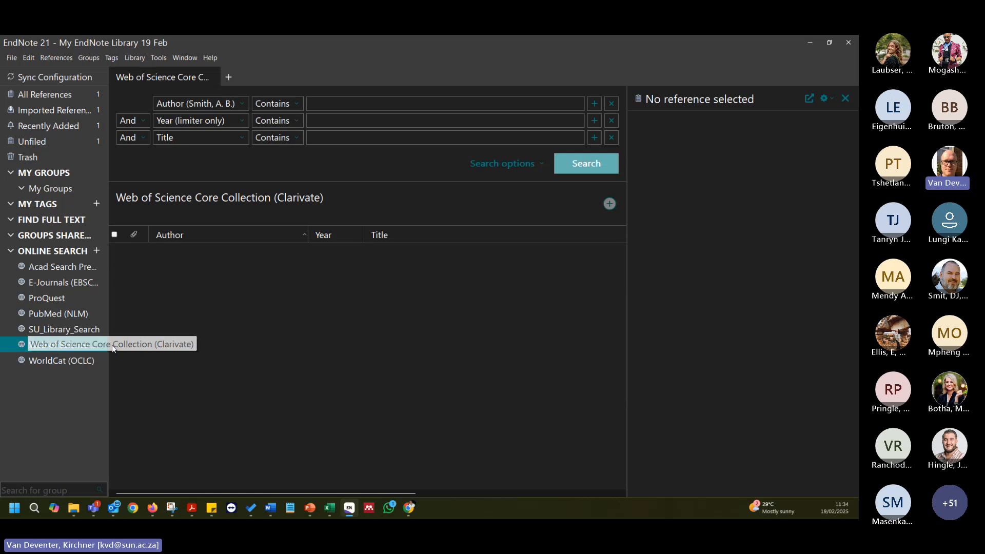
View the SU_Library_Search, PubMed (NLM) and Web of Science Core Collection online searches.
{"action": "left_click", "coordinate": [63, 331]}
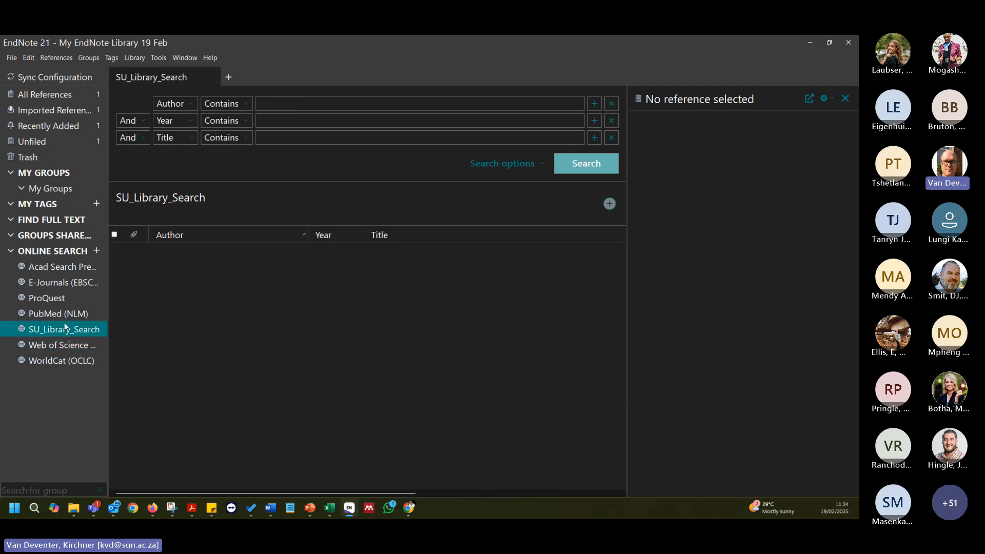
{"action": "left_click", "coordinate": [57, 314]}
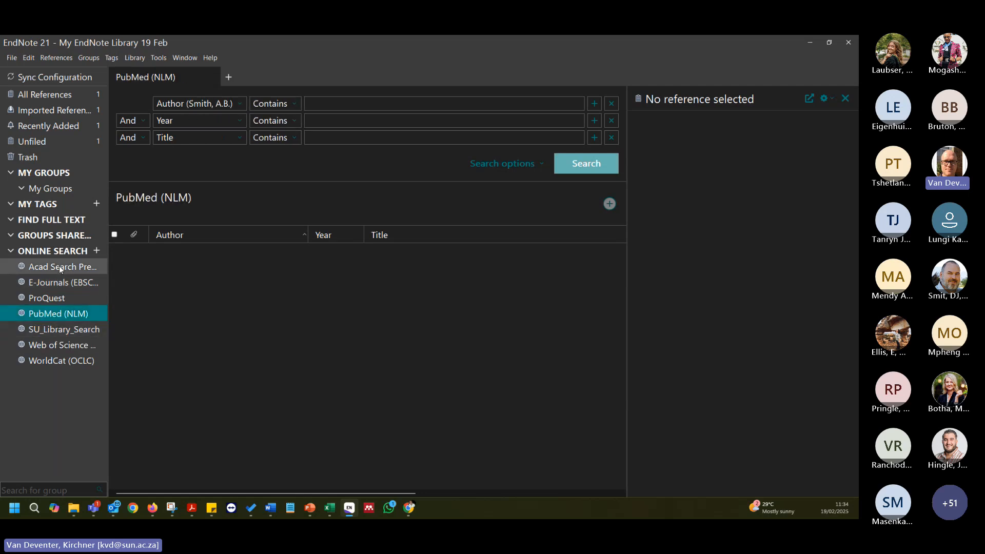
{"action": "left_click", "coordinate": [62, 332]}
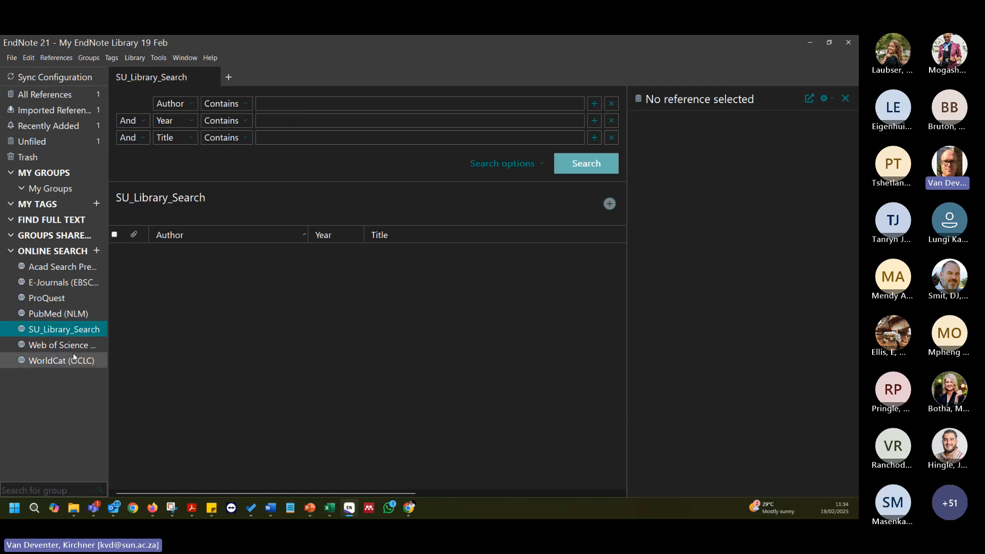
{"action": "left_click", "coordinate": [73, 351]}
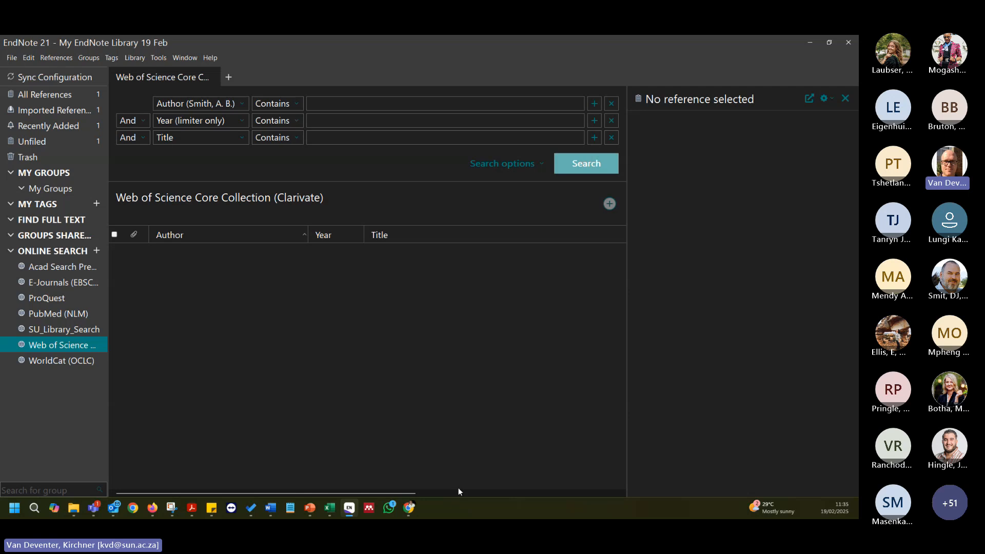
Switch to Chrome and go from the Referencing guide to the SU Library and Information Service home page.
{"action": "left_click", "coordinate": [409, 508]}
{"action": "scroll", "coordinate": [358, 155], "scroll_direction": "up", "scroll_amount": 1}
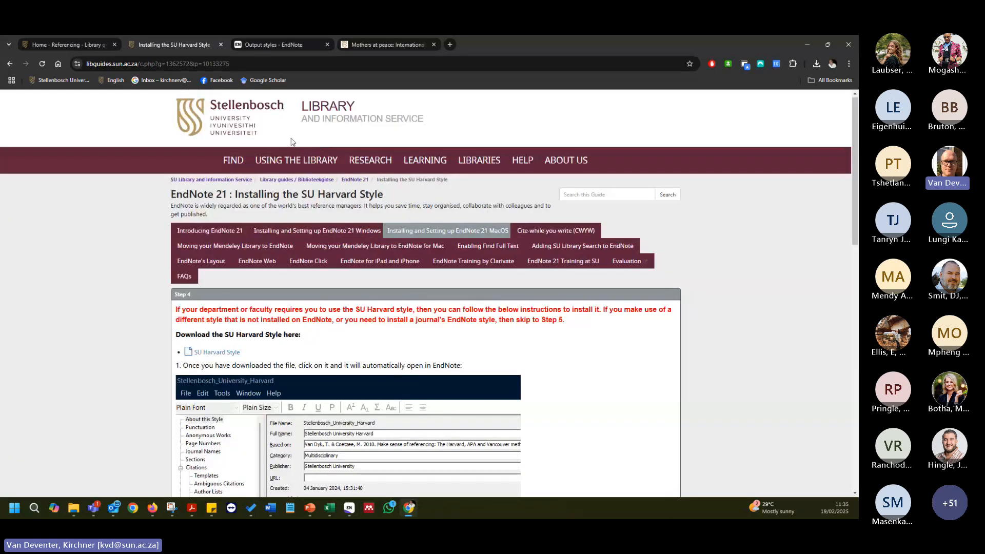
{"action": "left_click", "coordinate": [57, 46]}
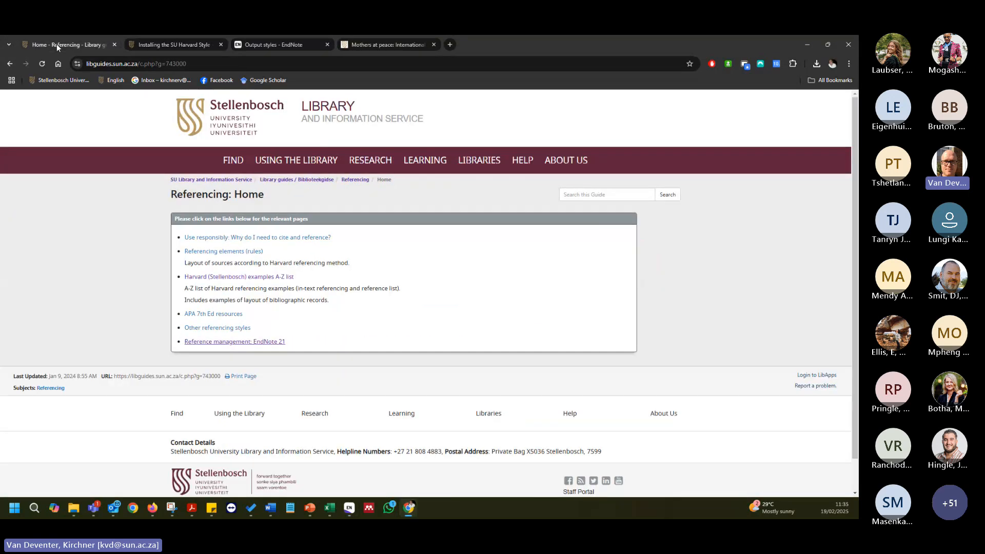
{"action": "left_click", "coordinate": [225, 181]}
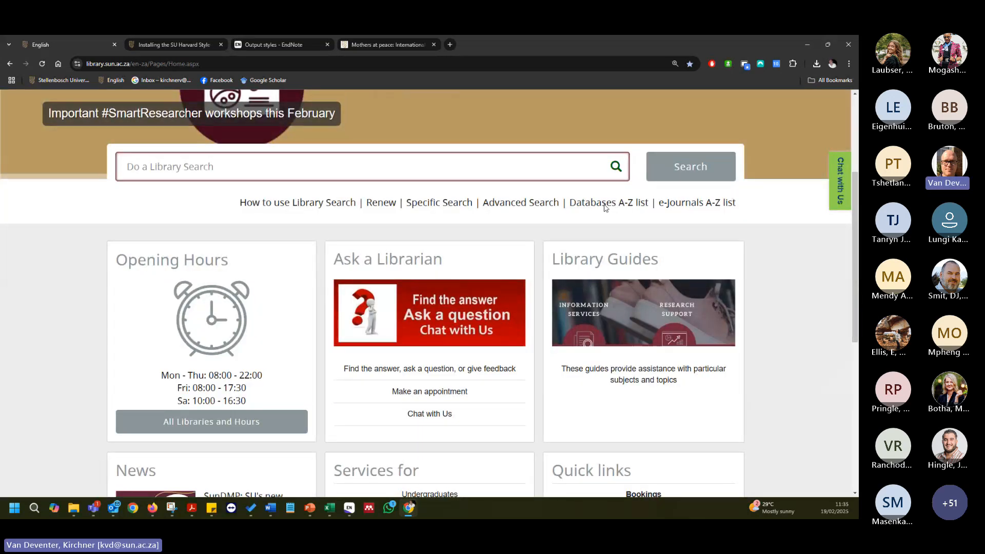
Preview the Databases A-Z list, close it and return to the library home page.
{"action": "left_click", "coordinate": [607, 204]}
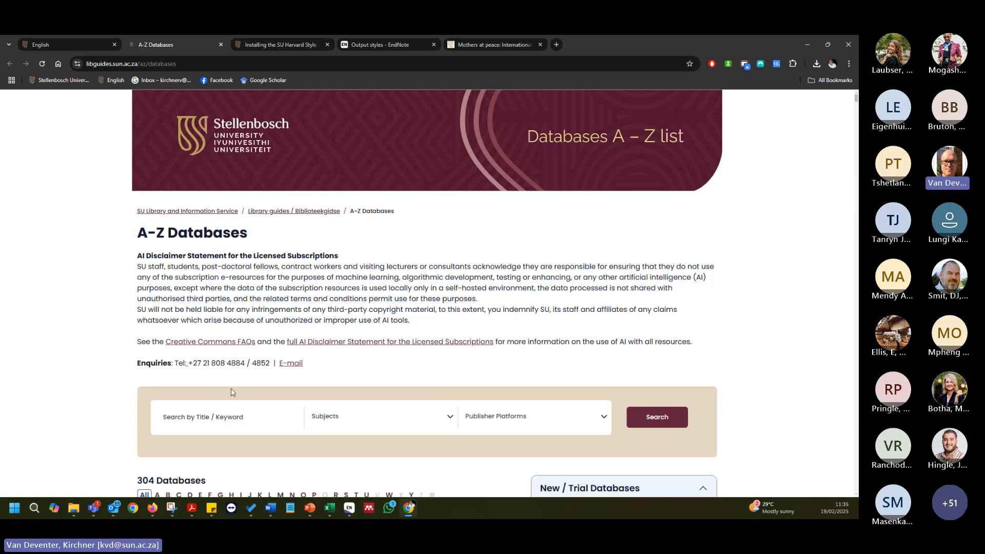
{"action": "scroll", "coordinate": [295, 266], "scroll_direction": "down", "scroll_amount": 5}
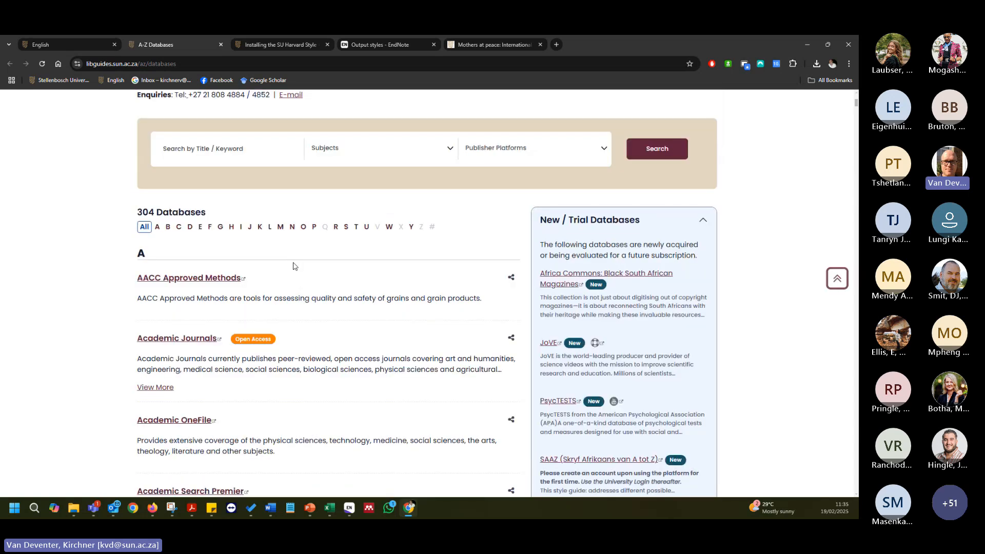
{"action": "scroll", "coordinate": [295, 266], "scroll_direction": "up", "scroll_amount": 4}
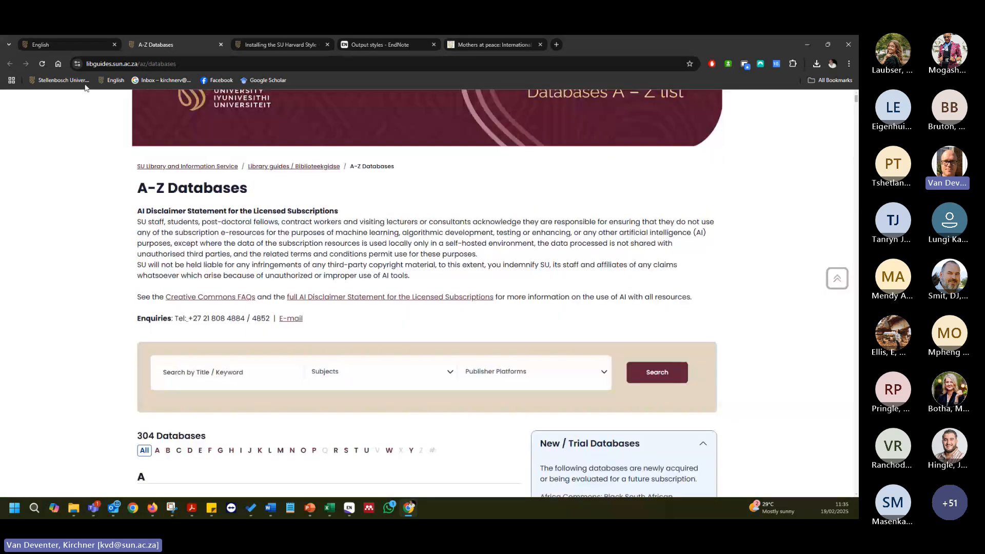
{"action": "left_click", "coordinate": [93, 46]}
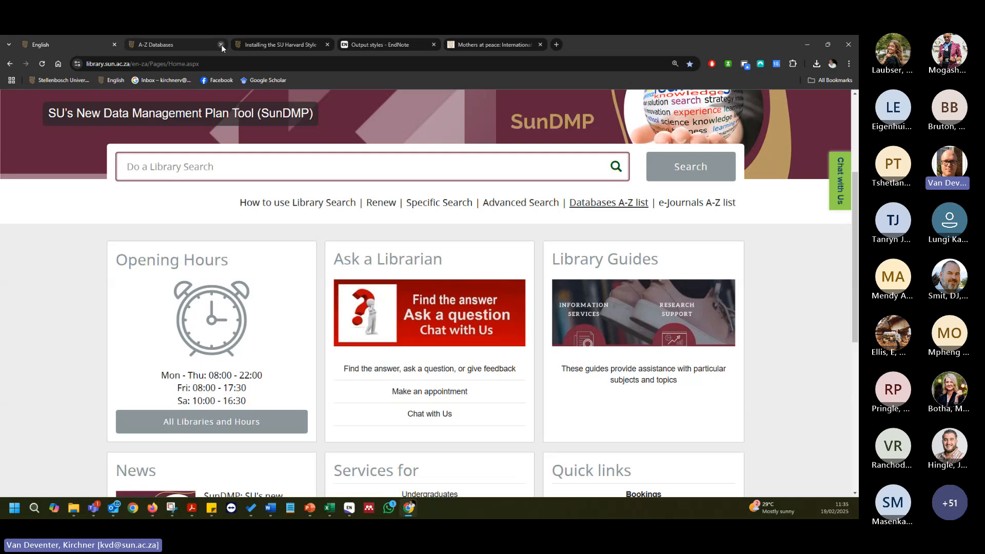
{"action": "left_click", "coordinate": [221, 45]}
{"action": "scroll", "coordinate": [638, 394], "scroll_direction": "up", "scroll_amount": 3}
{"action": "scroll", "coordinate": [638, 393], "scroll_direction": "down", "scroll_amount": 1}
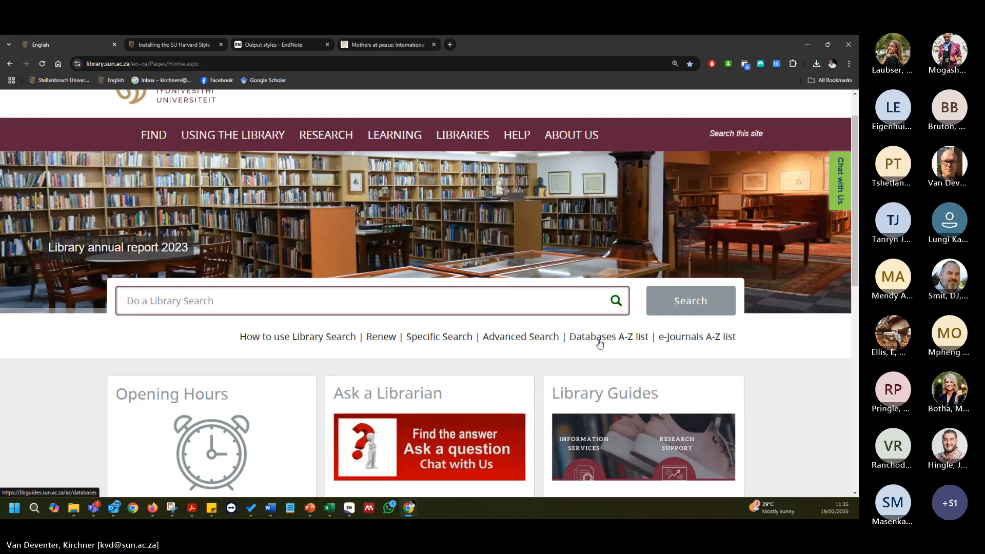
Open the Databases A-Z list from the library home page and look through the databases under A.
{"action": "left_click", "coordinate": [599, 339]}
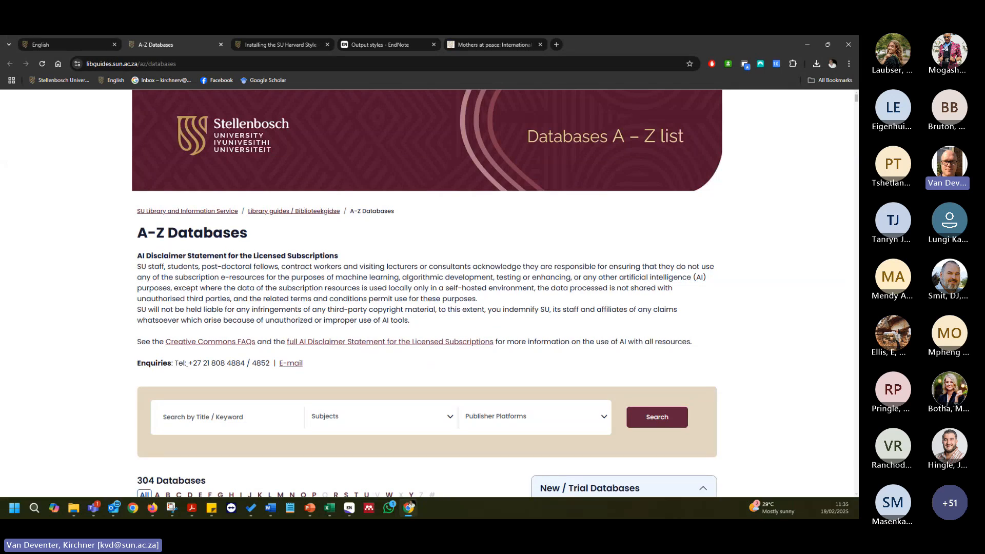
{"action": "scroll", "coordinate": [129, 421], "scroll_direction": "down", "scroll_amount": 4}
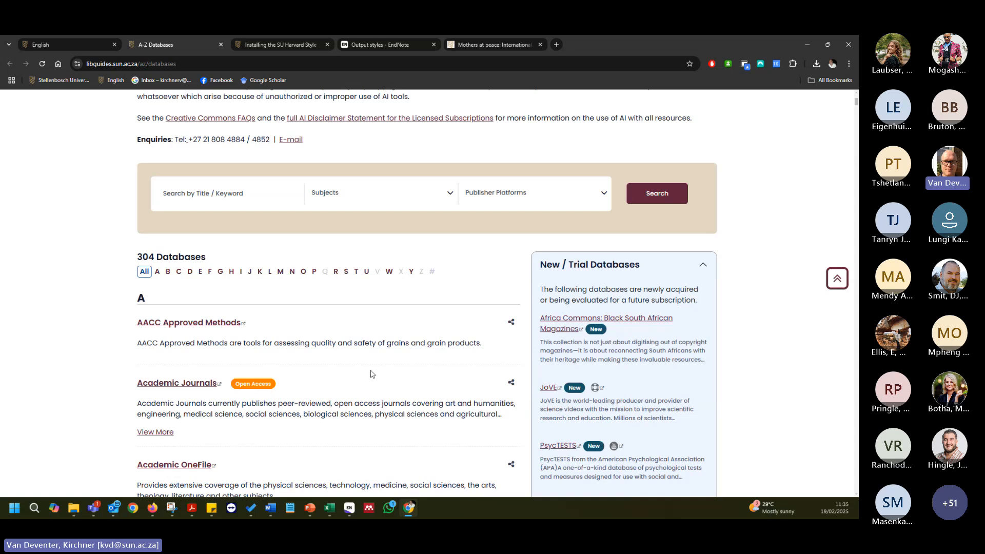
{"action": "scroll", "coordinate": [331, 353], "scroll_direction": "down", "scroll_amount": 2}
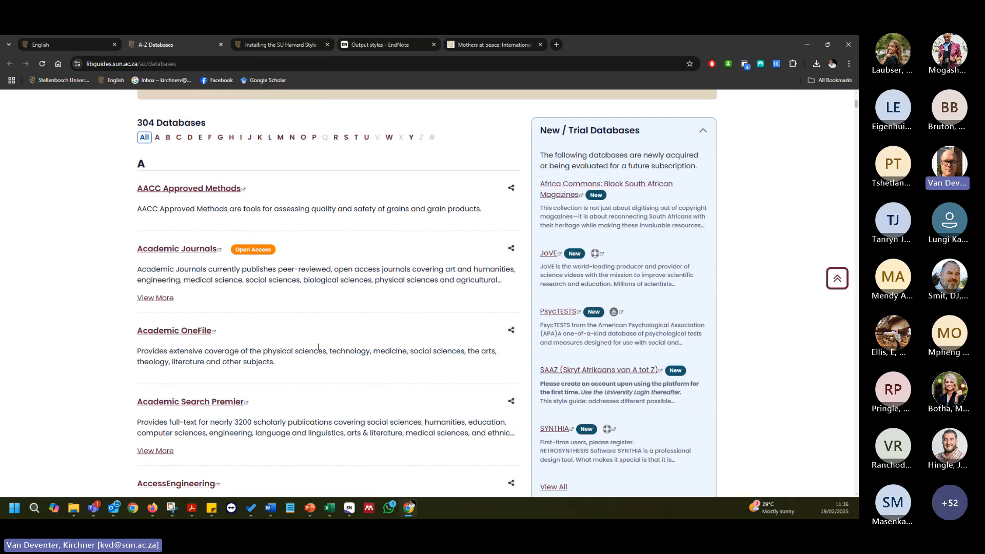
{"action": "scroll", "coordinate": [252, 406], "scroll_direction": "down", "scroll_amount": 2}
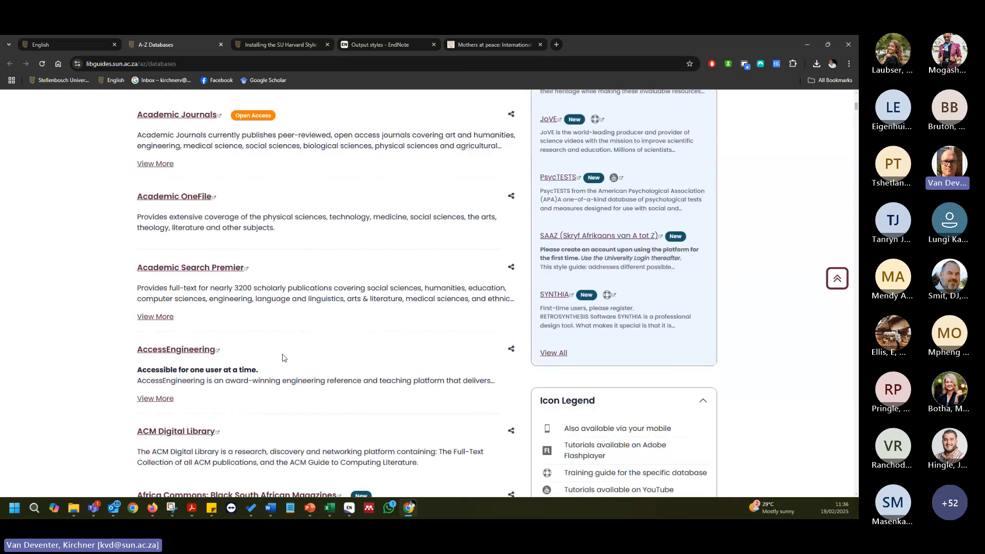
{"action": "scroll", "coordinate": [286, 352], "scroll_direction": "down", "scroll_amount": 3}
{"action": "scroll", "coordinate": [284, 346], "scroll_direction": "up", "scroll_amount": 7}
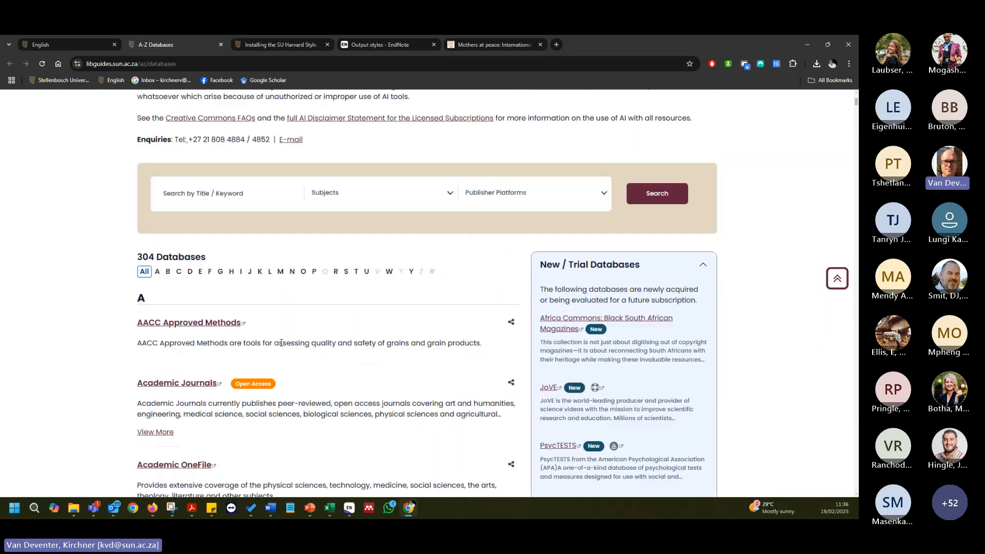
Filter the database list to the letter S and open ScienceDirect.
{"action": "left_click", "coordinate": [347, 275]}
{"action": "scroll", "coordinate": [308, 354], "scroll_direction": "down", "scroll_amount": 9}
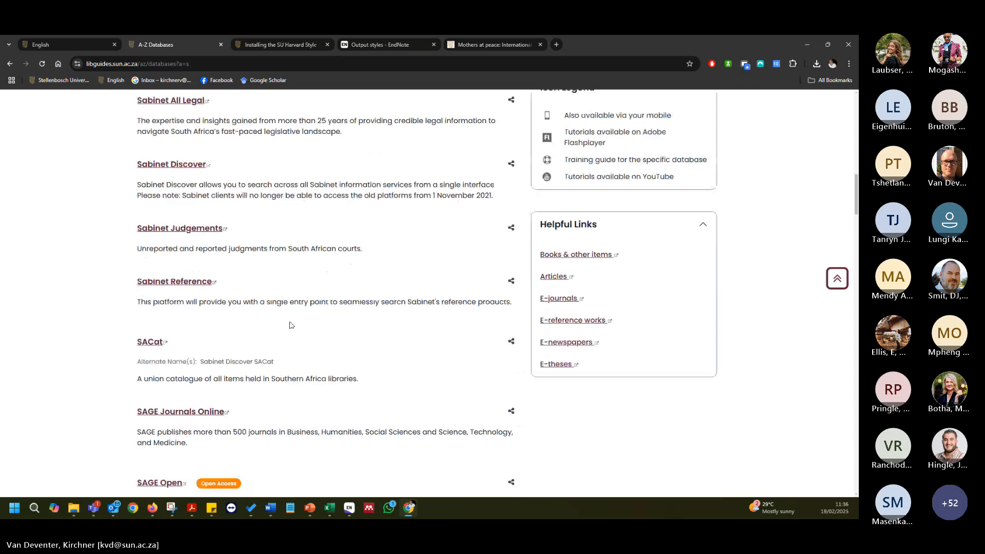
{"action": "scroll", "coordinate": [290, 325], "scroll_direction": "down", "scroll_amount": 6}
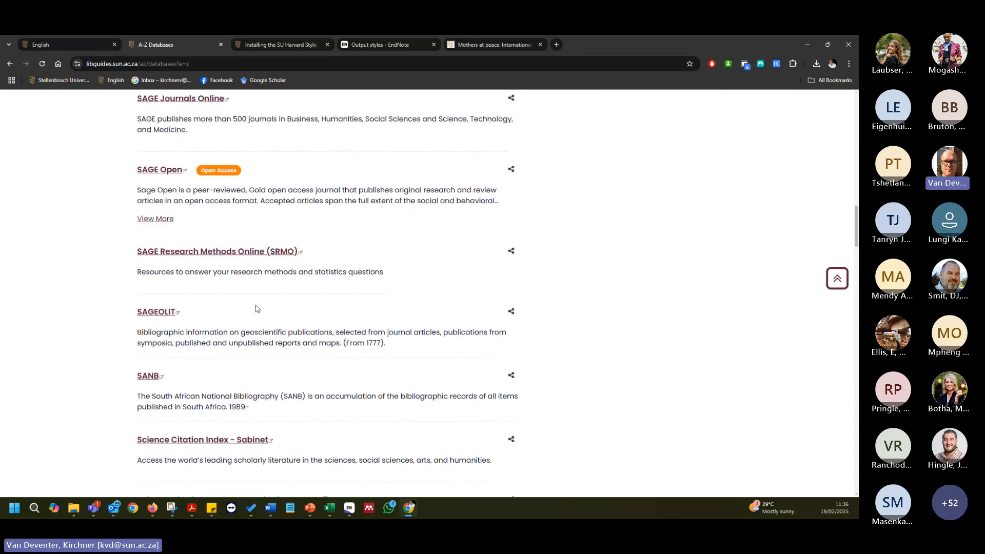
{"action": "scroll", "coordinate": [257, 310], "scroll_direction": "down", "scroll_amount": 5}
{"action": "left_click", "coordinate": [176, 272]}
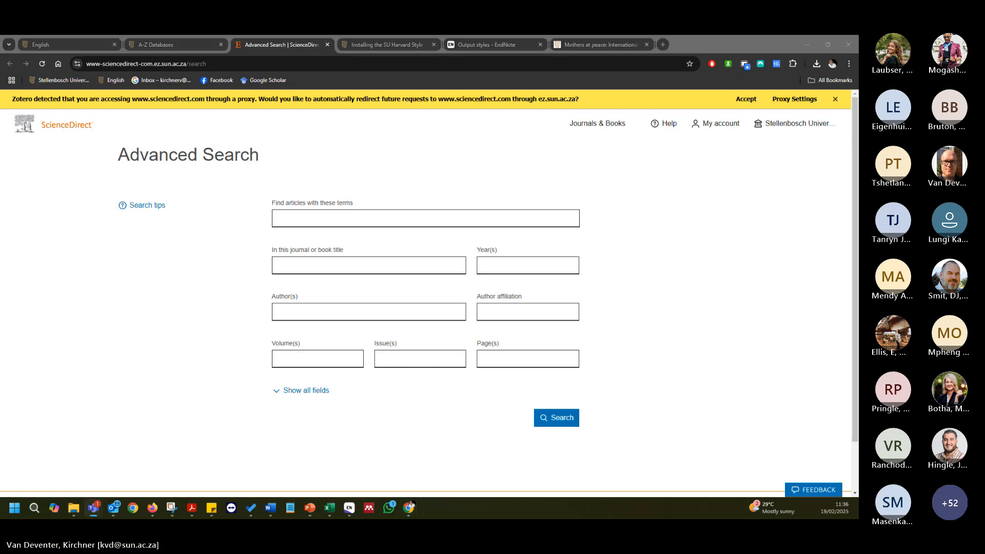
Dismiss the Zotero proxy notice and search ScienceDirect for articles on "insect conservation".
{"action": "left_click", "coordinate": [528, 218]}
{"action": "type", "text": "insect conservation"}
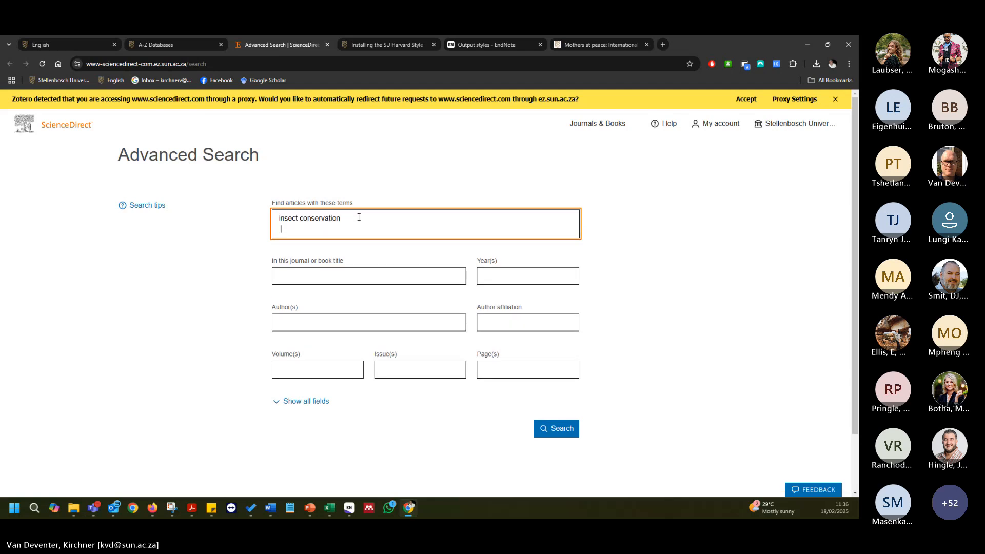
{"action": "left_click", "coordinate": [835, 99]}
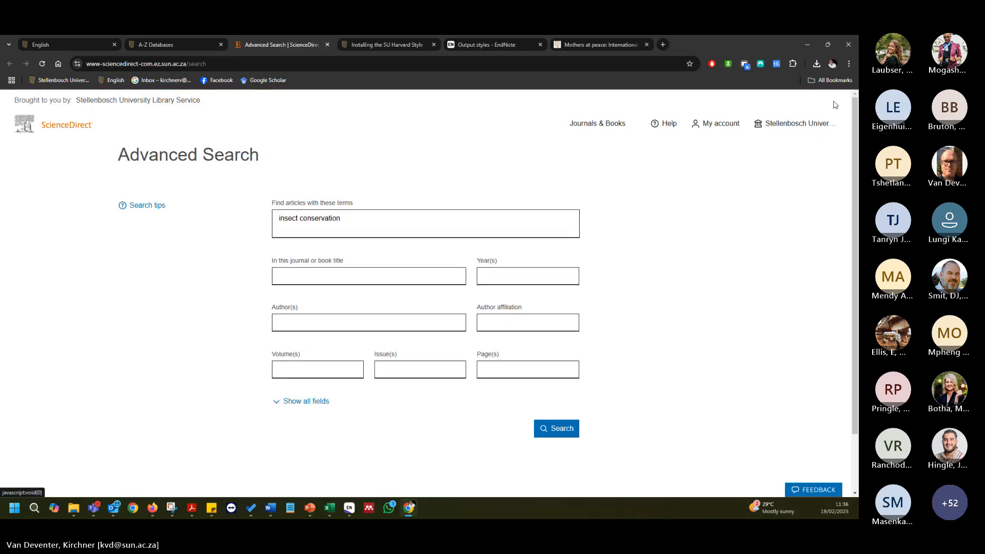
{"action": "left_click", "coordinate": [559, 430]}
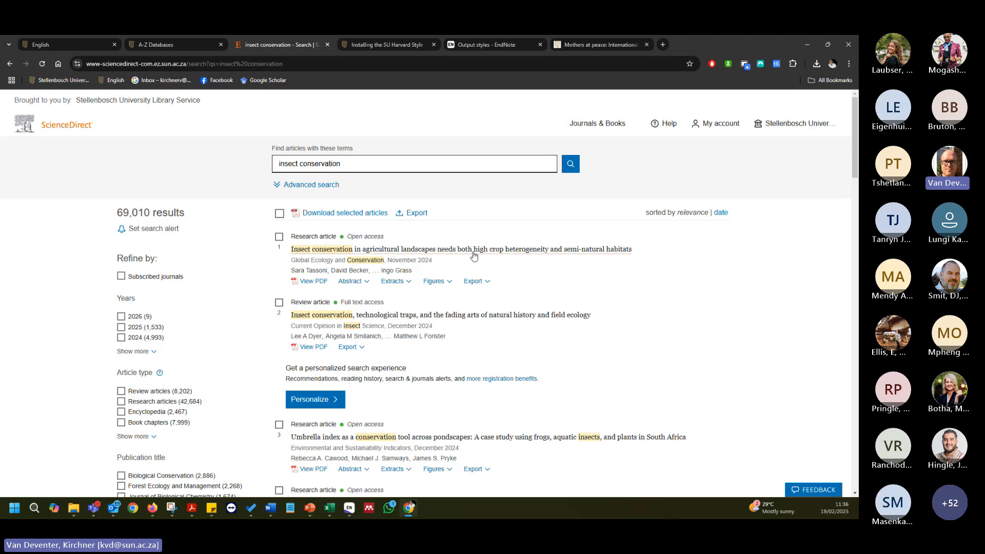
Select the first eight articles in the ScienceDirect search results.
{"action": "left_click", "coordinate": [280, 237]}
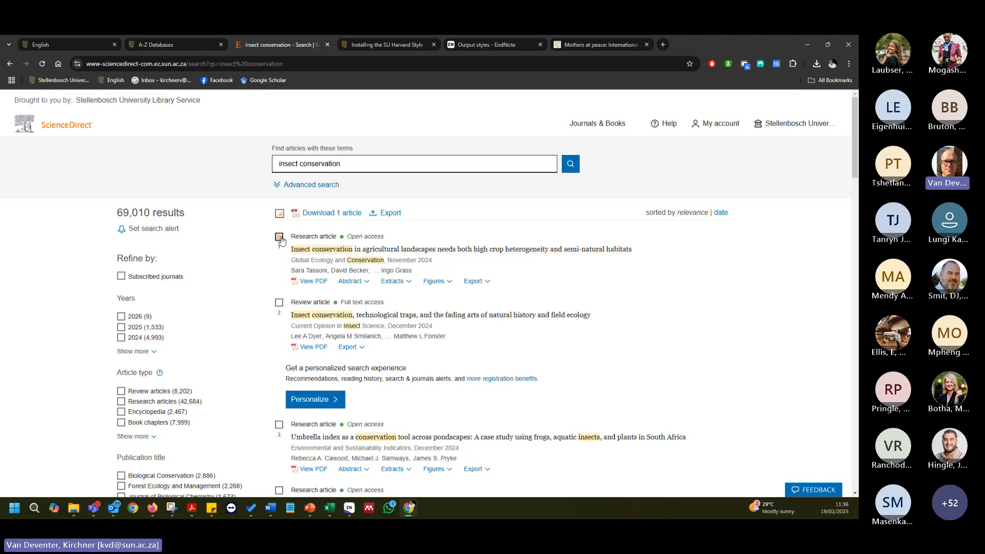
{"action": "left_click", "coordinate": [279, 302]}
{"action": "scroll", "coordinate": [343, 371], "scroll_direction": "down", "scroll_amount": 4}
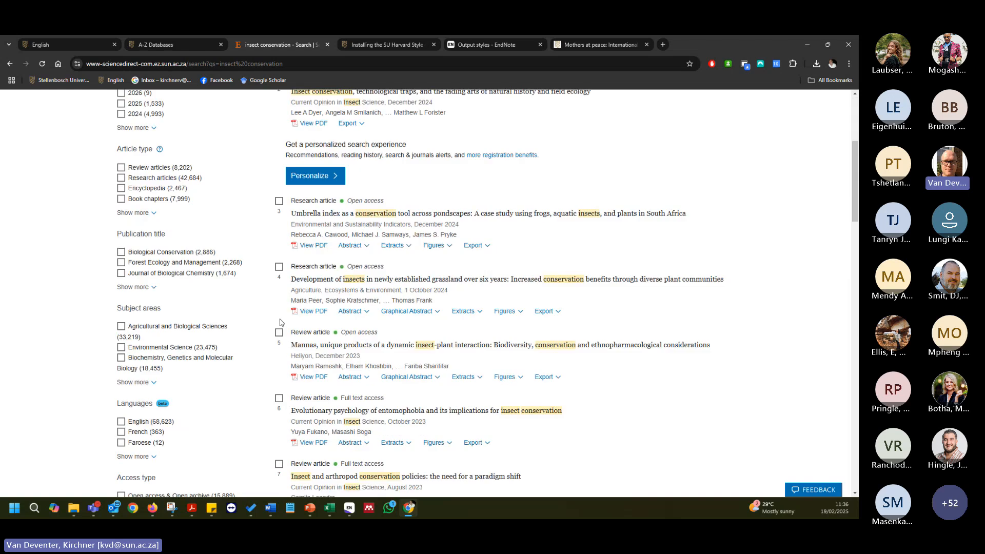
{"action": "left_click", "coordinate": [280, 204]}
{"action": "left_click", "coordinate": [280, 267]}
{"action": "scroll", "coordinate": [280, 262], "scroll_direction": "down", "scroll_amount": 2}
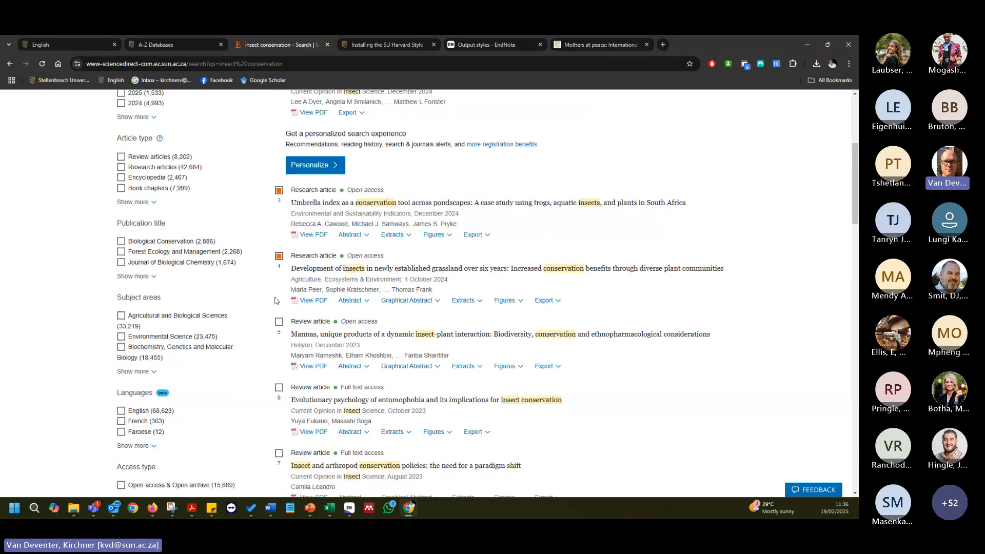
{"action": "left_click", "coordinate": [279, 243]}
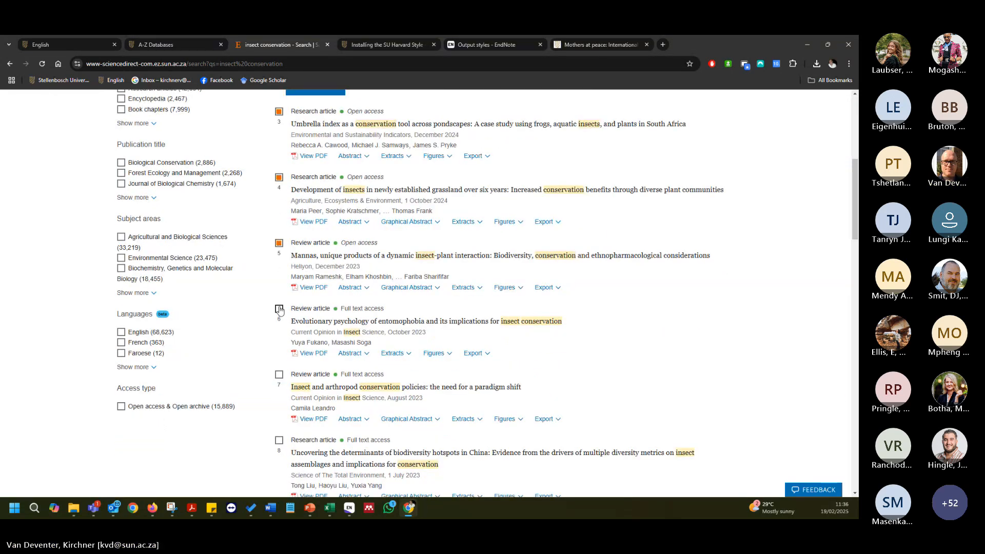
{"action": "left_click", "coordinate": [279, 309]}
{"action": "scroll", "coordinate": [272, 304], "scroll_direction": "down", "scroll_amount": 2}
{"action": "left_click", "coordinate": [279, 285]}
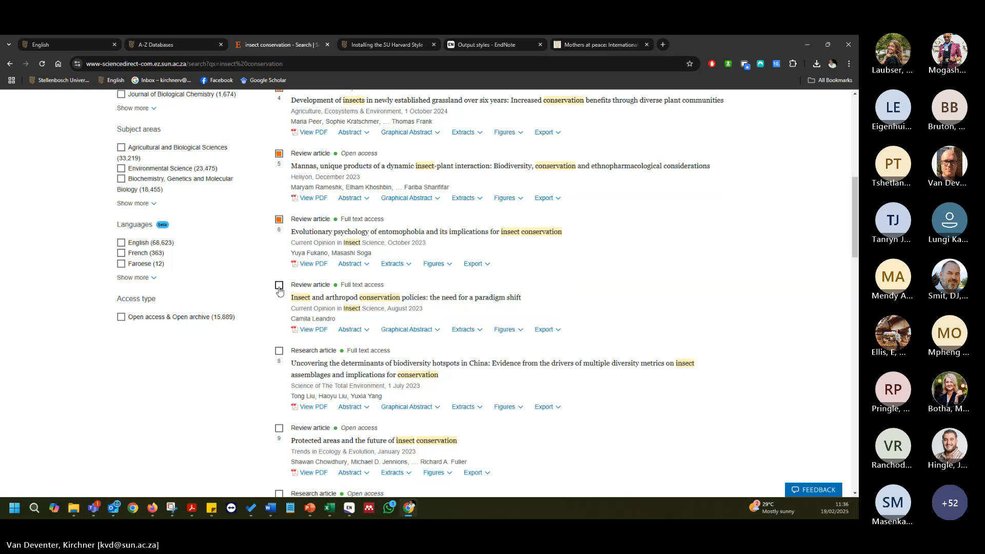
{"action": "scroll", "coordinate": [280, 309], "scroll_direction": "down", "scroll_amount": 2}
{"action": "left_click", "coordinate": [279, 262]}
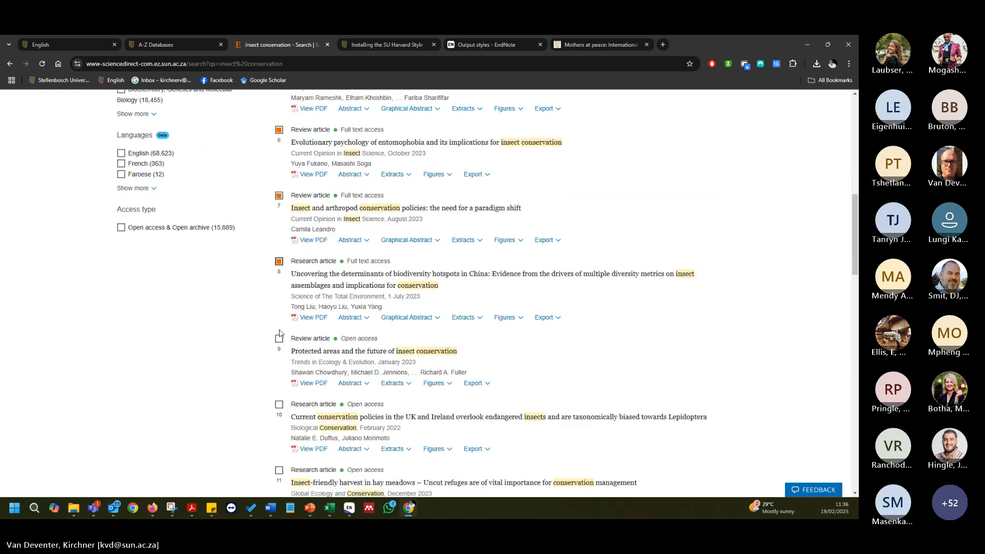
Export the eight selected citations to RIS and open the downloaded file to import it into EndNote.
{"action": "scroll", "coordinate": [307, 298], "scroll_direction": "up", "scroll_amount": 10}
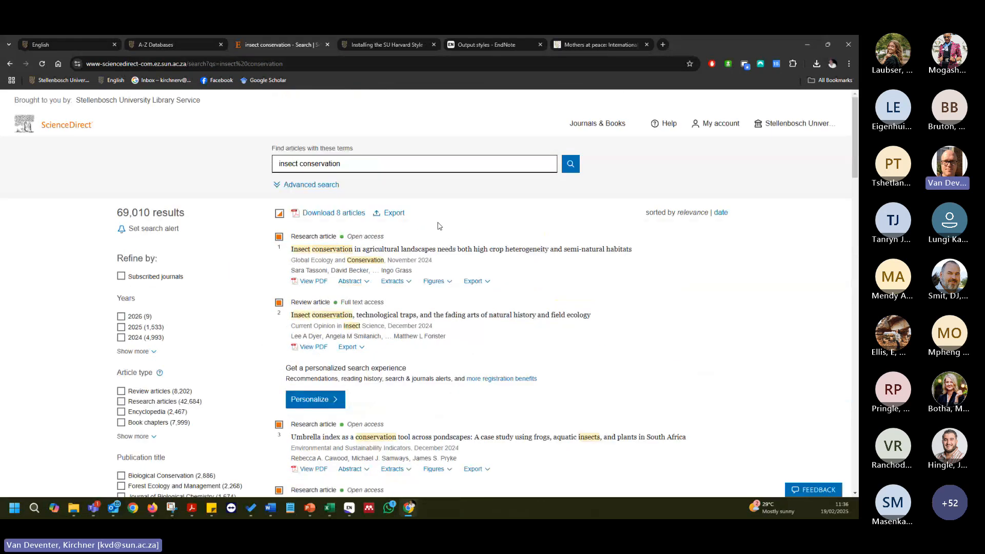
{"action": "left_click", "coordinate": [395, 213]}
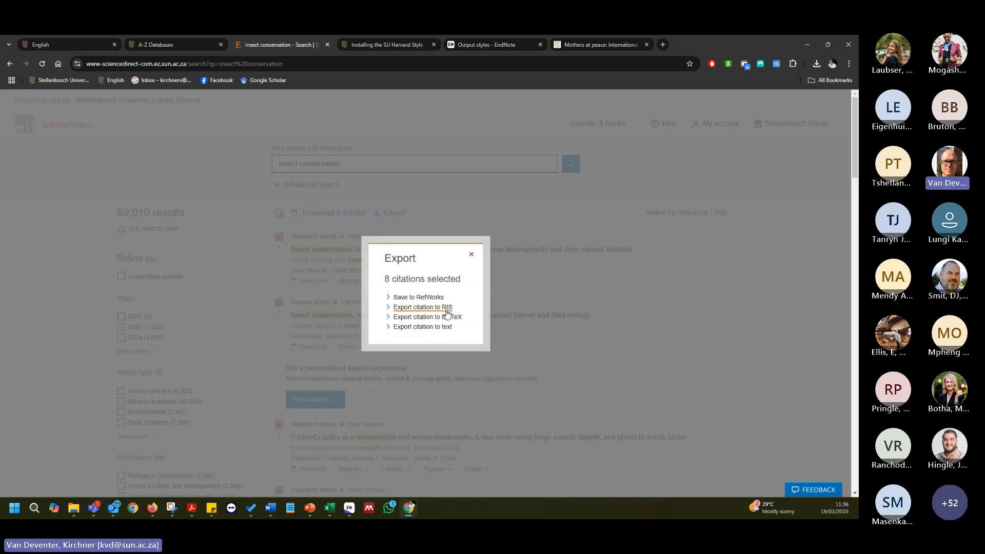
{"action": "left_click", "coordinate": [444, 310]}
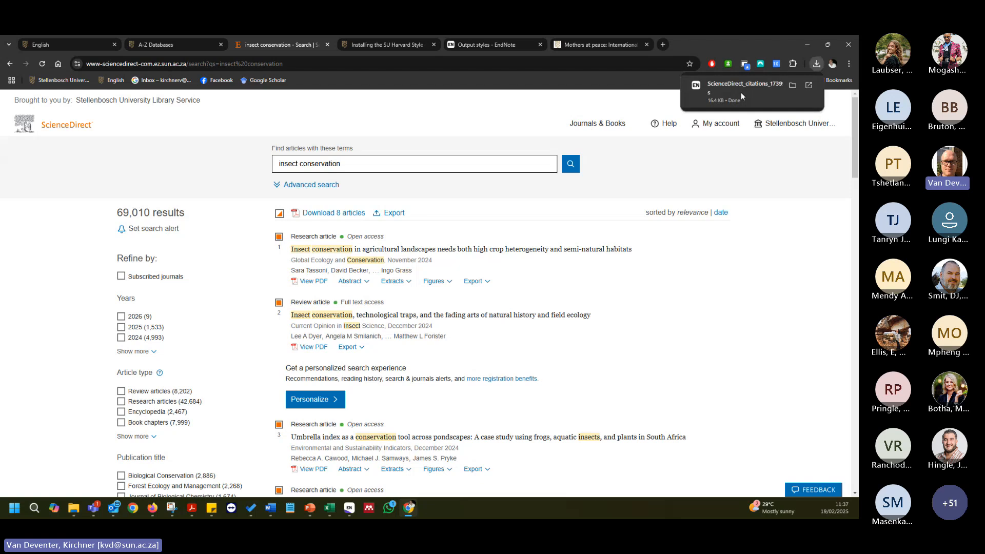
{"action": "left_click", "coordinate": [817, 65]}
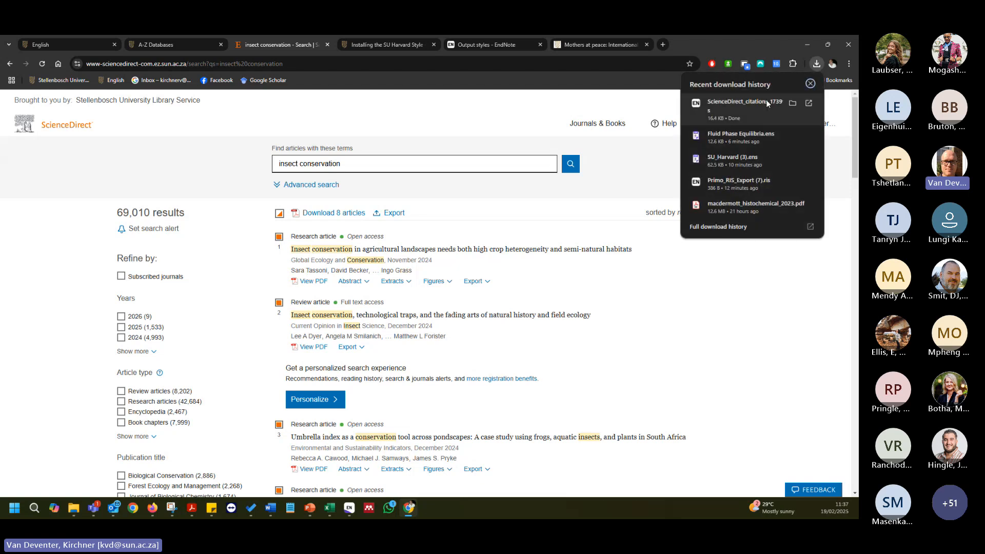
{"action": "left_click", "coordinate": [729, 102]}
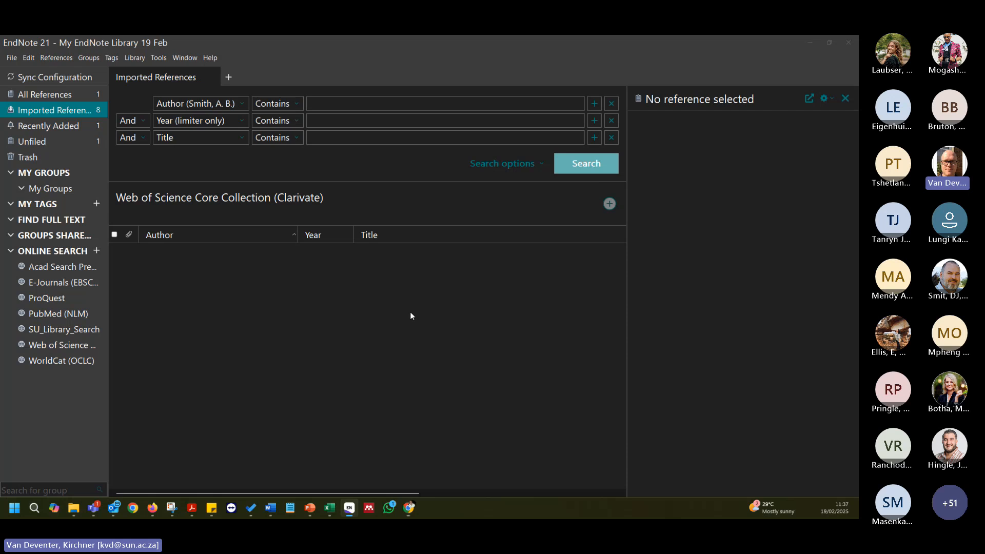
Go through the newly imported references in the Imported References group one by one.
{"action": "key", "text": "Down"}
{"action": "key", "text": "Down"}
{"action": "key", "text": "Down"}
{"action": "key", "text": "Down"}
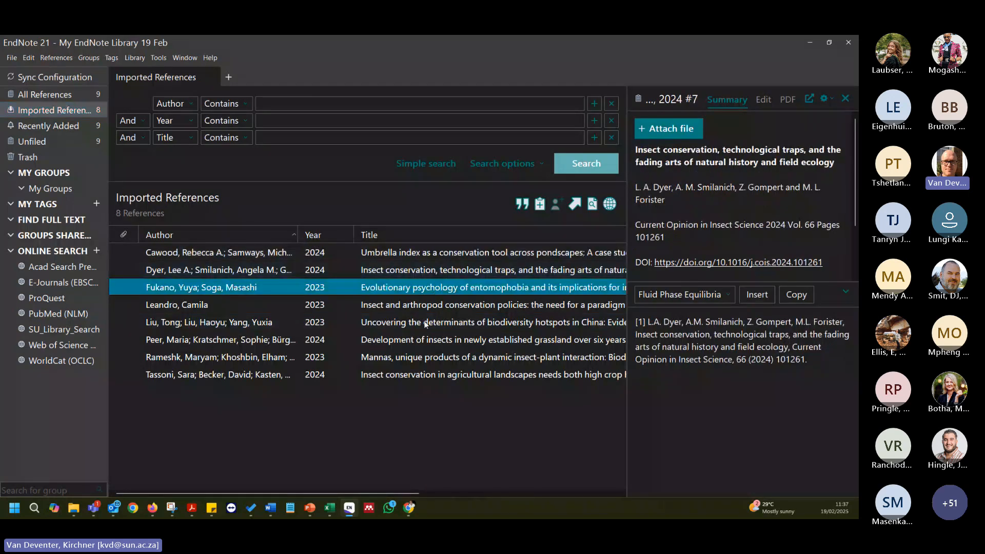
Compare the summaries and formatted citation previews of the references in the Imported References group.
{"action": "key", "text": "Up"}
{"action": "left_click", "coordinate": [405, 325]}
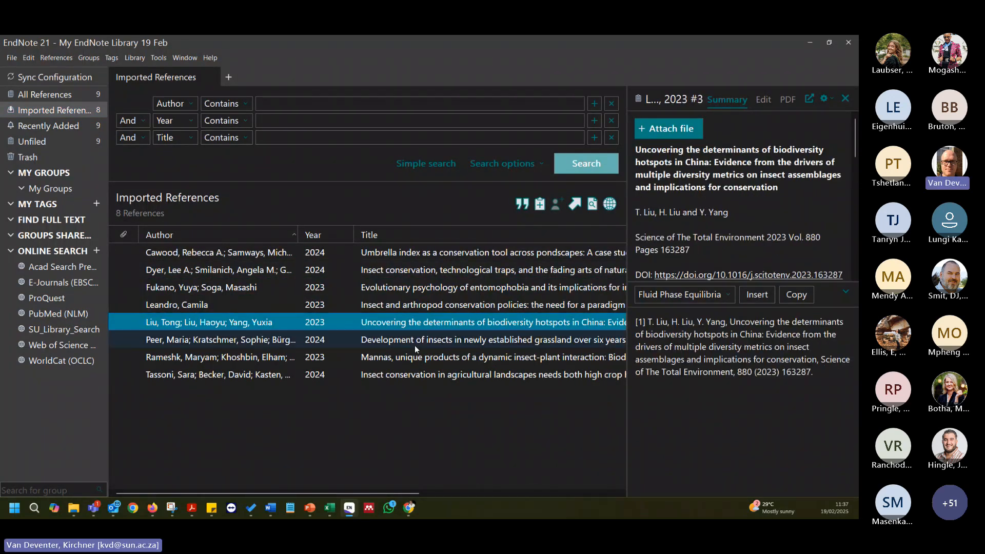
{"action": "left_click", "coordinate": [414, 346]}
{"action": "left_click", "coordinate": [405, 358]}
{"action": "left_click", "coordinate": [413, 379]}
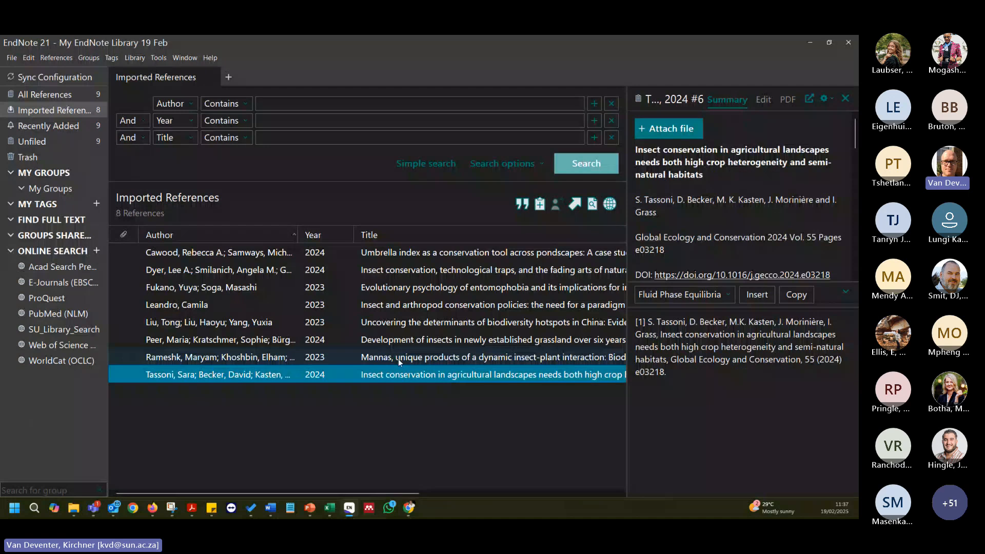
{"action": "left_click", "coordinate": [386, 257]}
{"action": "left_click", "coordinate": [374, 274]}
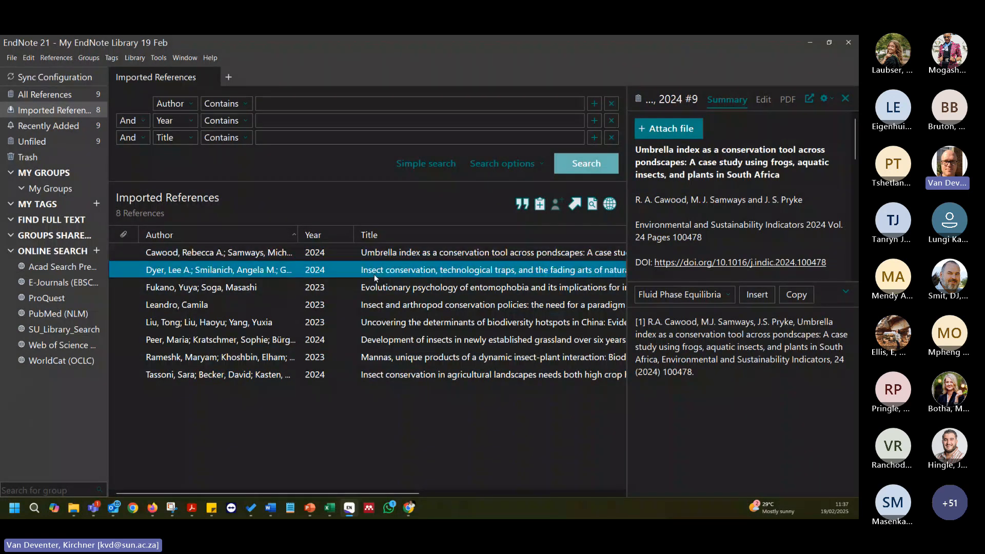
{"action": "key", "text": "Up"}
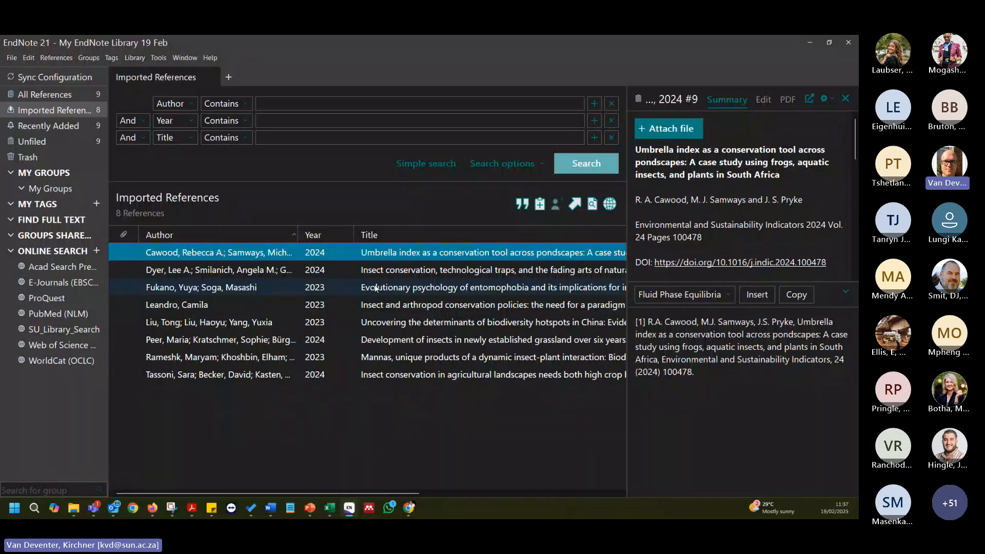
{"action": "left_click", "coordinate": [408, 288]}
{"action": "left_click", "coordinate": [403, 340]}
{"action": "left_click", "coordinate": [394, 368]}
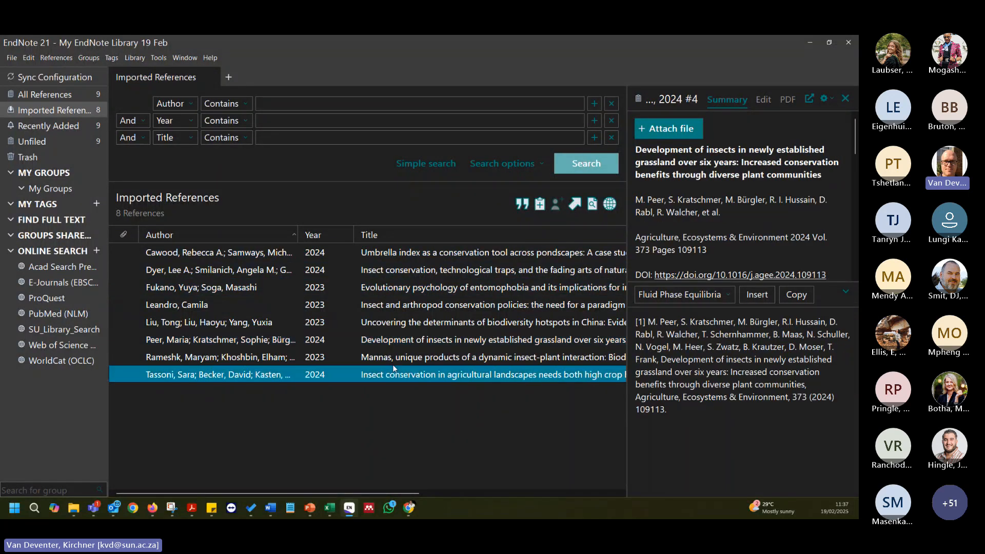
Change the citation preview style for the imported reference on biodiversity hotspots in China to APA 7th.
{"action": "left_click", "coordinate": [433, 315]}
{"action": "left_click", "coordinate": [728, 294]}
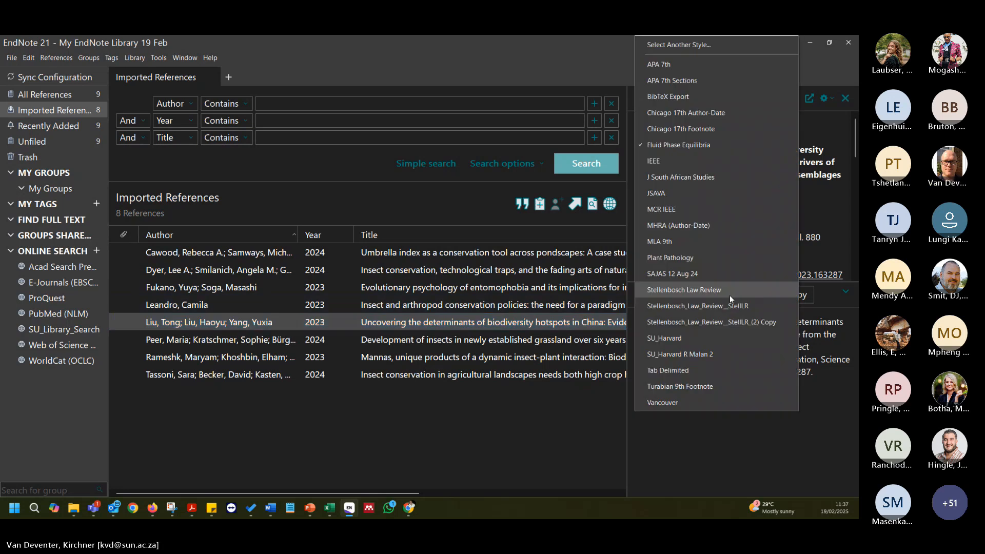
{"action": "left_click", "coordinate": [669, 64]}
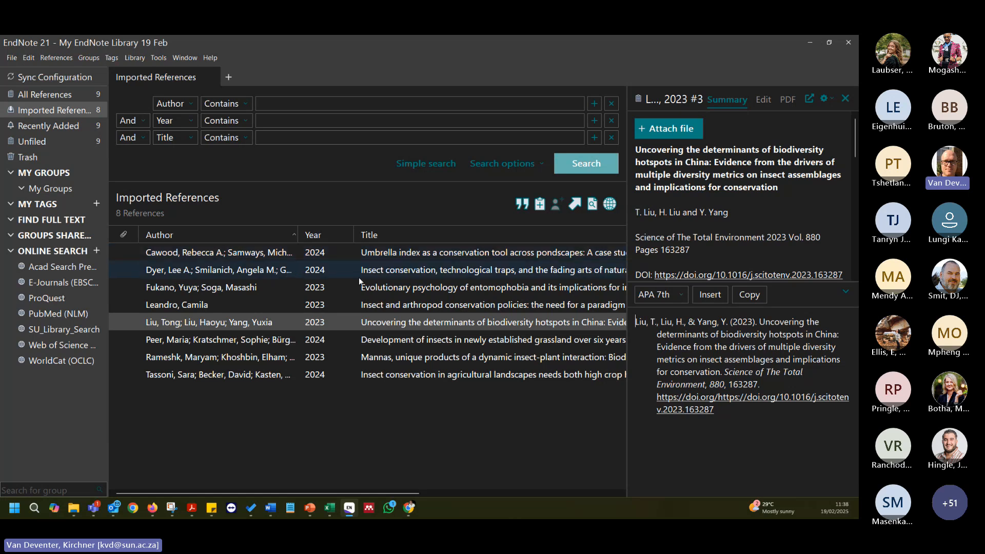
Select all eight references in the Imported References group.
{"action": "left_click", "coordinate": [460, 324]}
{"action": "key", "text": "Home"}
{"action": "left_click", "coordinate": [279, 370], "text": "shift"}
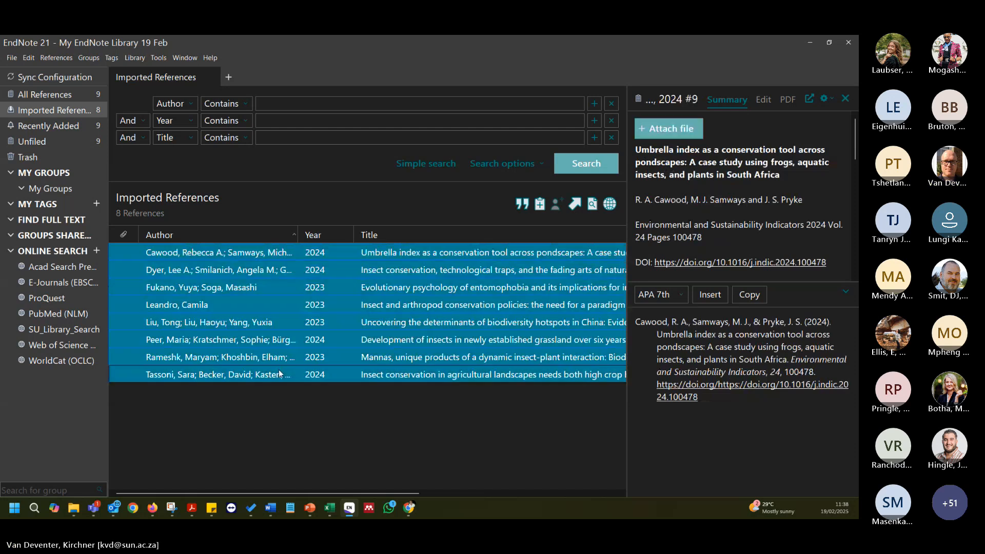
{"action": "left_click", "coordinate": [11, 221]}
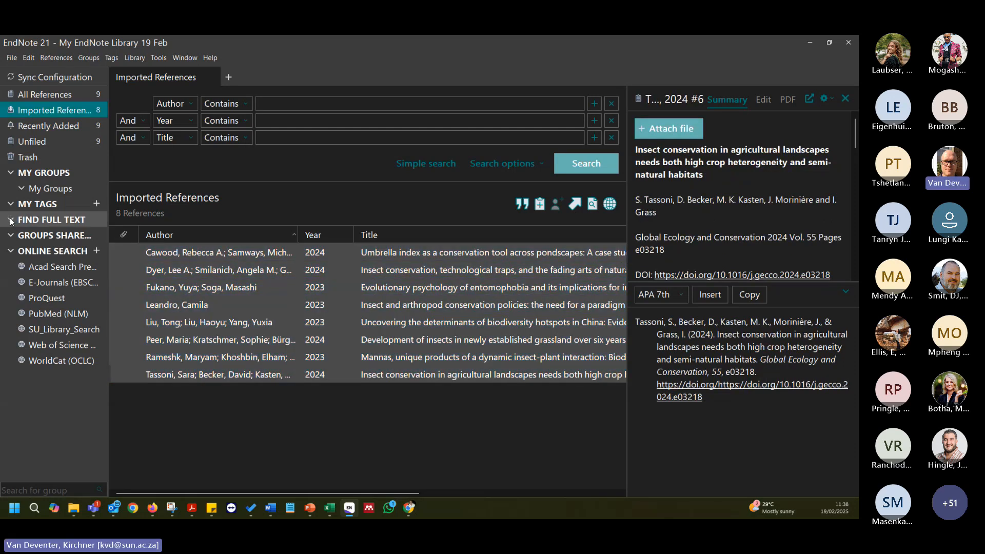
{"action": "left_click", "coordinate": [315, 258]}
{"action": "left_click", "coordinate": [319, 375]}
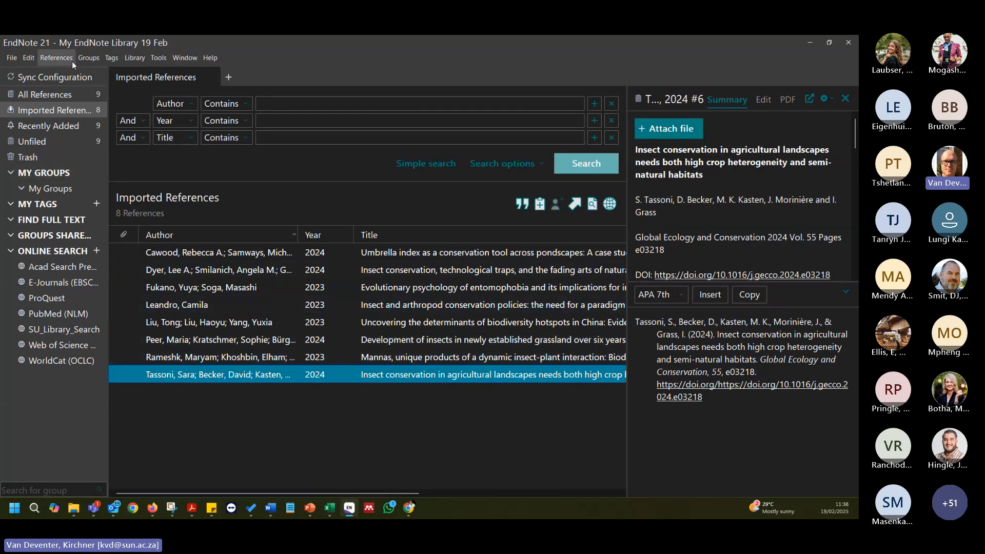
Open the Find Full Text settings in the EndNote preferences and select the whole OpenURL Path address.
{"action": "left_click", "coordinate": [27, 56]}
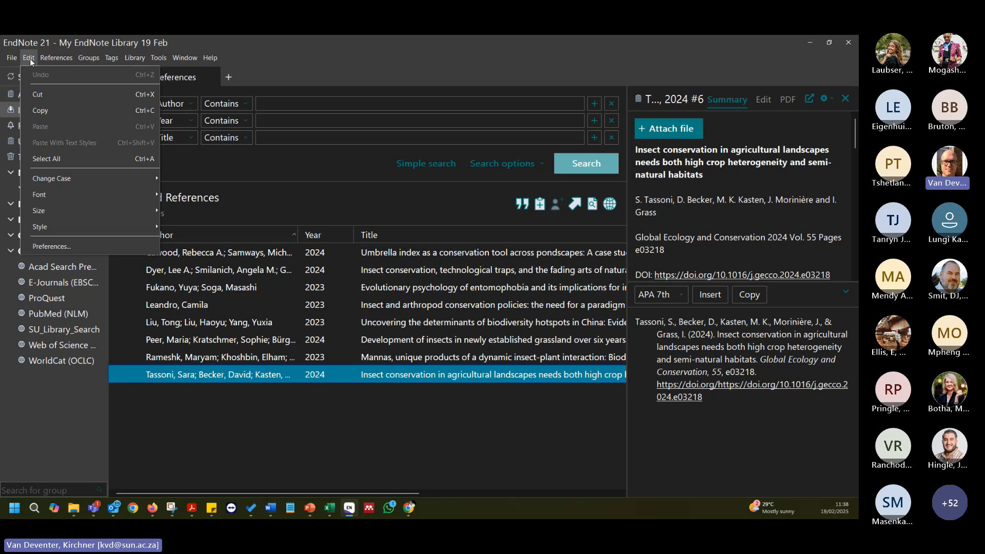
{"action": "left_click", "coordinate": [60, 243]}
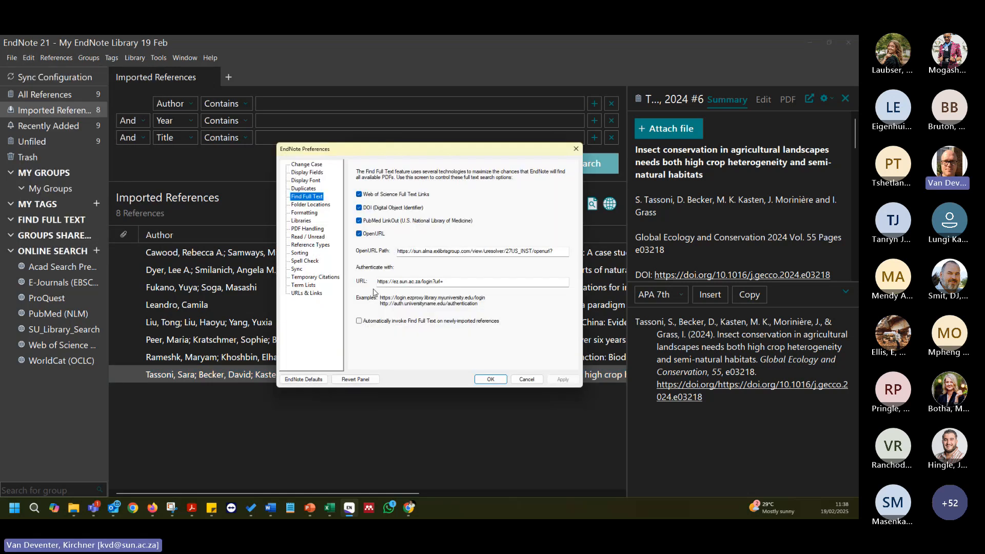
{"action": "left_click", "coordinate": [307, 199]}
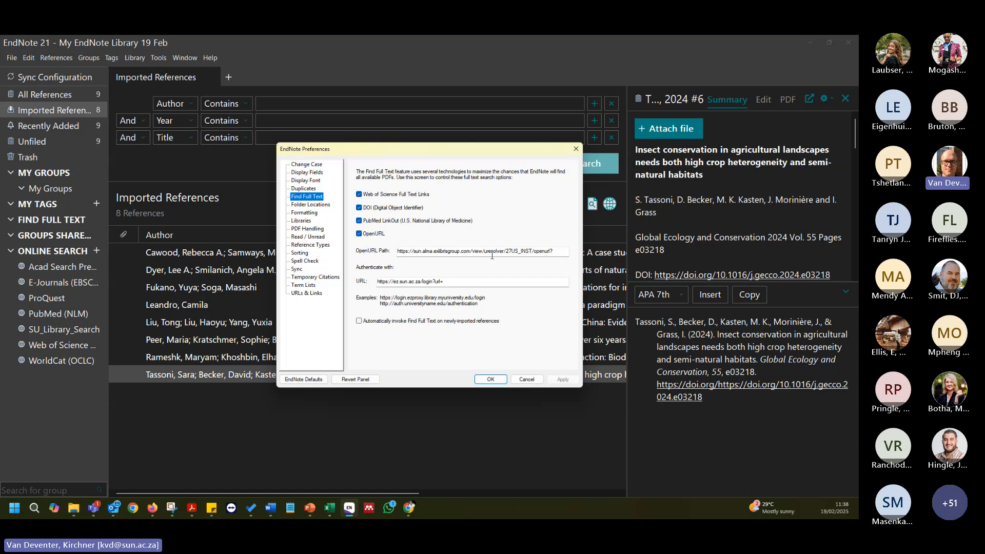
{"action": "left_click", "coordinate": [567, 252]}
{"action": "left_click_drag", "start_coordinate": [567, 252], "coordinate": [392, 240]}
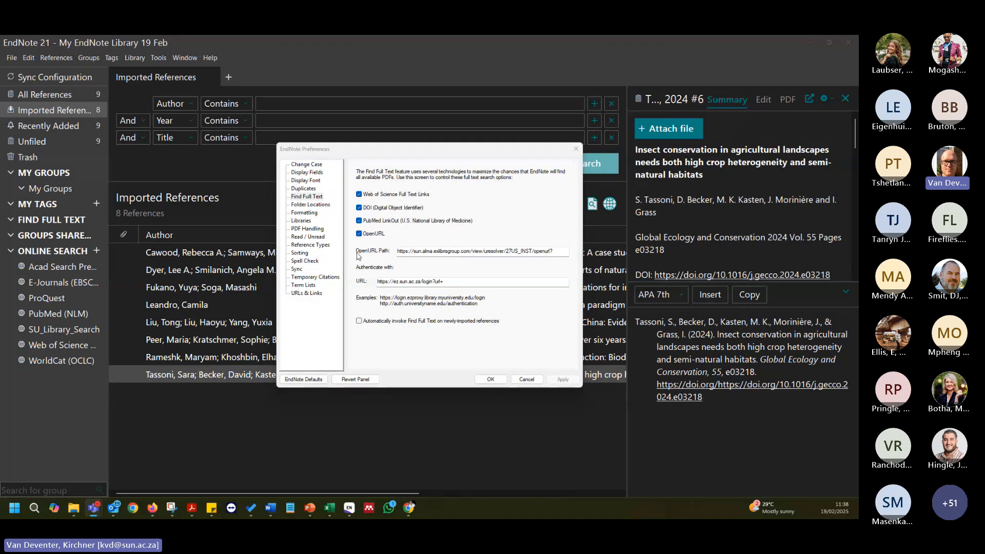
{"action": "left_click", "coordinate": [372, 258]}
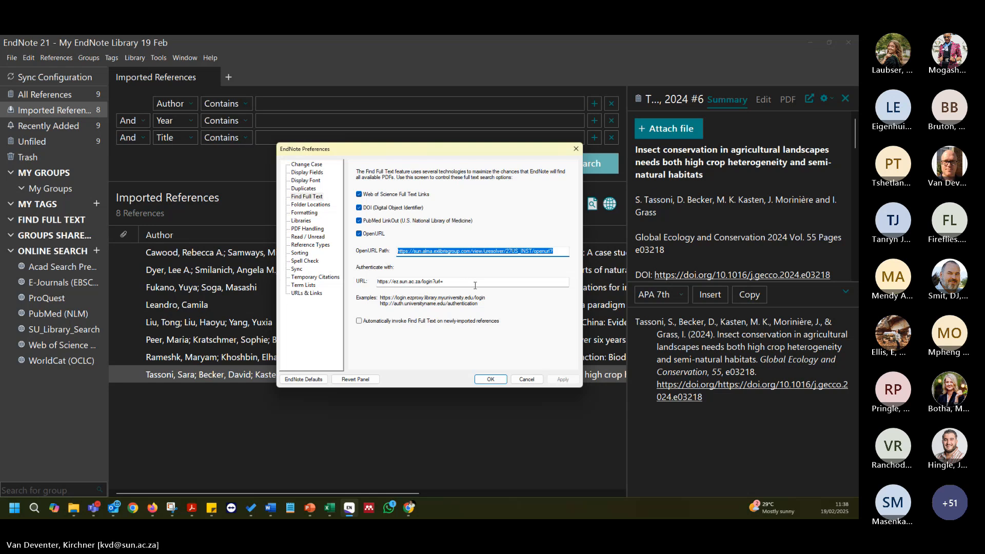
Examine the authentication URL and OpenURL Path in the Find Full Text preferences and accept the dialog.
{"action": "key", "text": "Tab"}
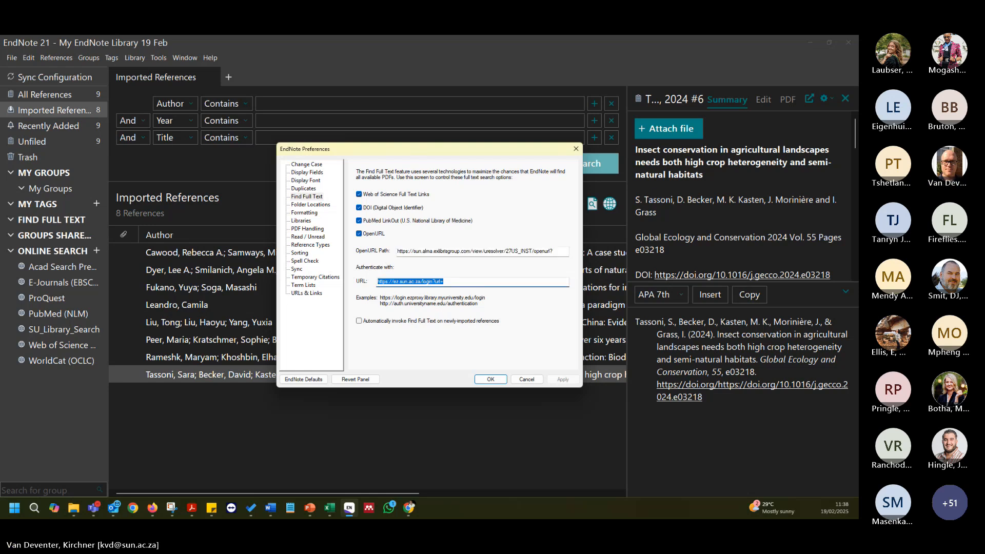
{"action": "key", "text": "alt+Tab"}
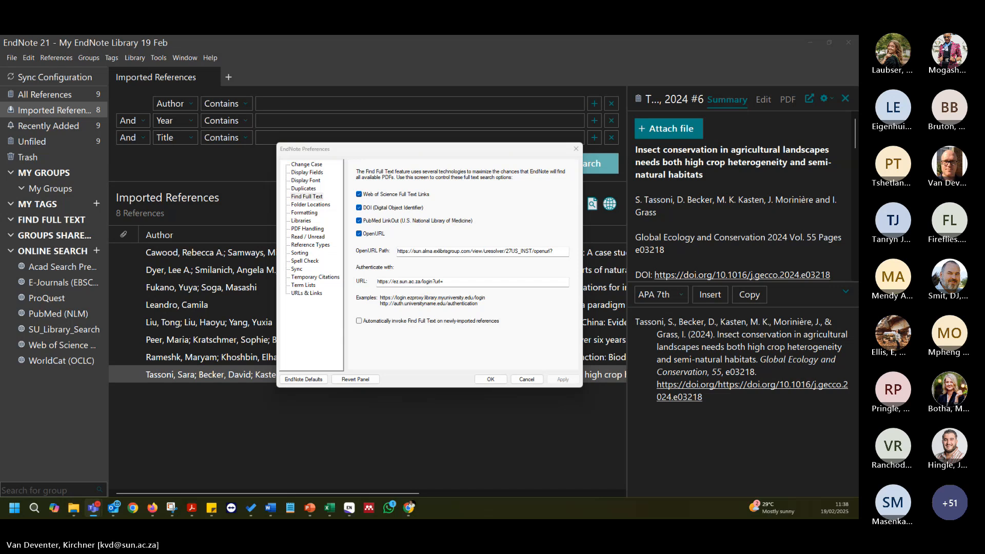
{"action": "left_click", "coordinate": [369, 286]}
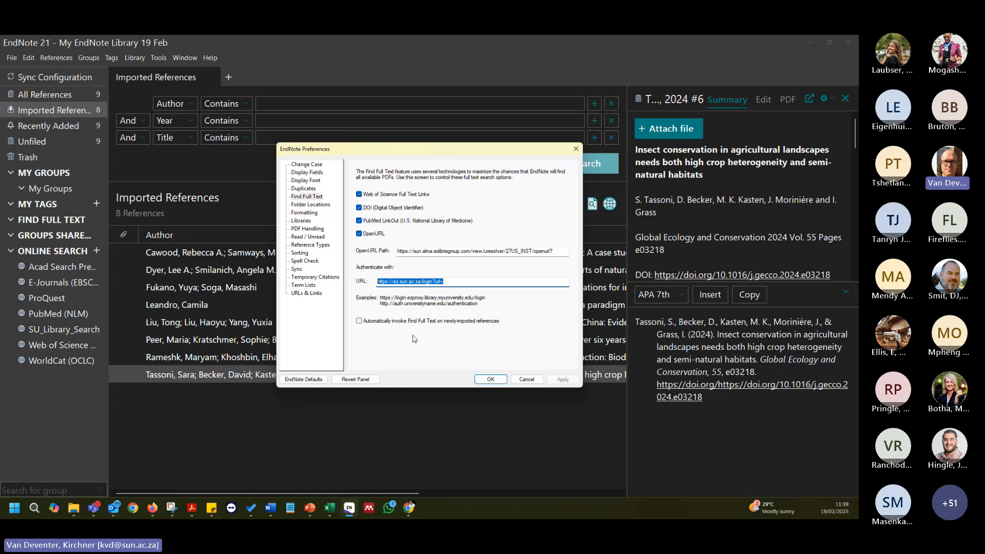
{"action": "left_click", "coordinate": [460, 282]}
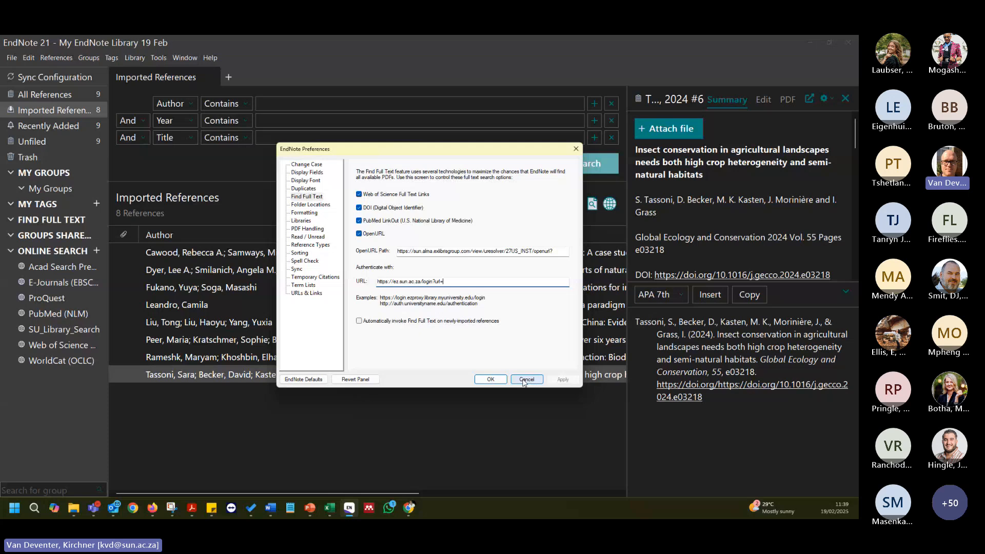
{"action": "left_click", "coordinate": [473, 251]}
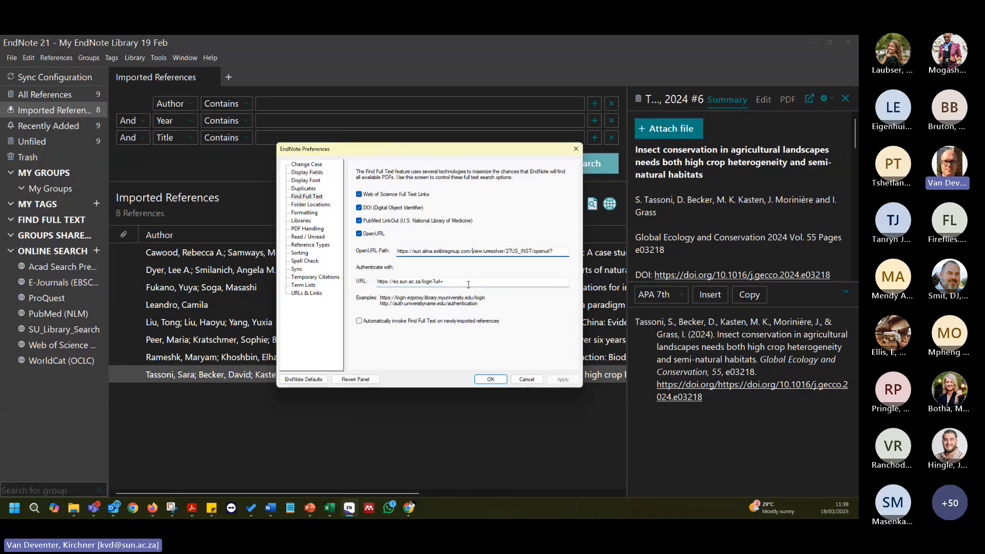
{"action": "left_click", "coordinate": [468, 284]}
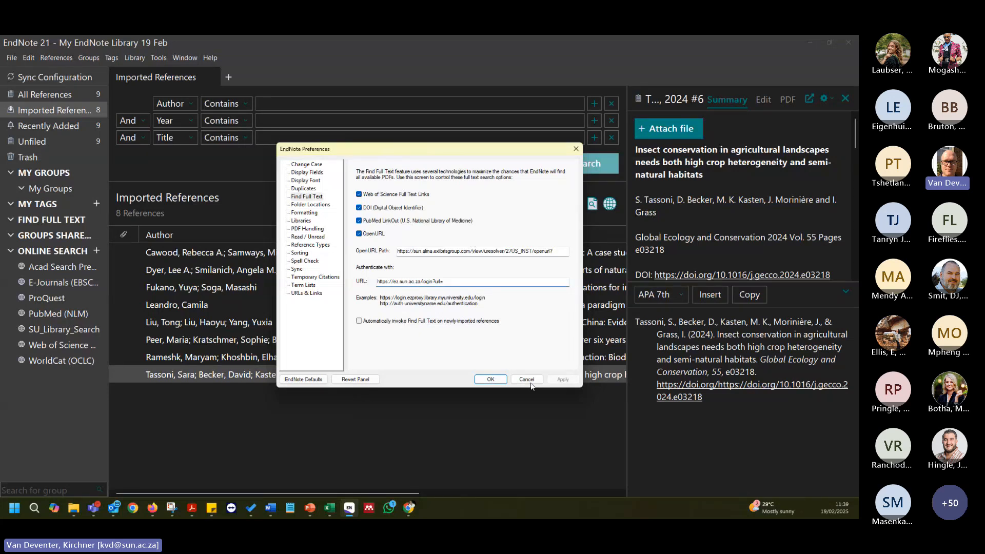
{"action": "left_click", "coordinate": [497, 380]}
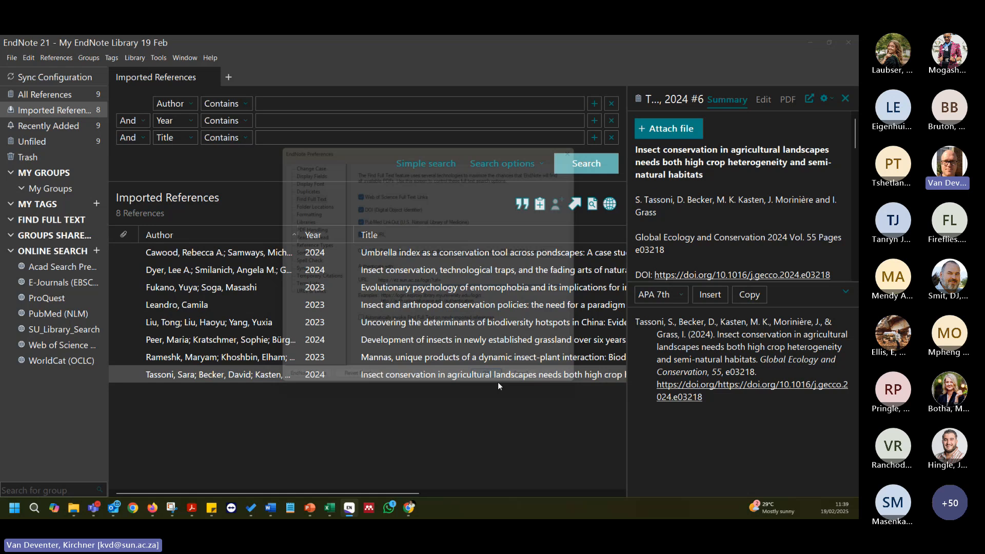
Select all nine references in All References and open the Find Full Text group.
{"action": "left_click", "coordinate": [69, 97]}
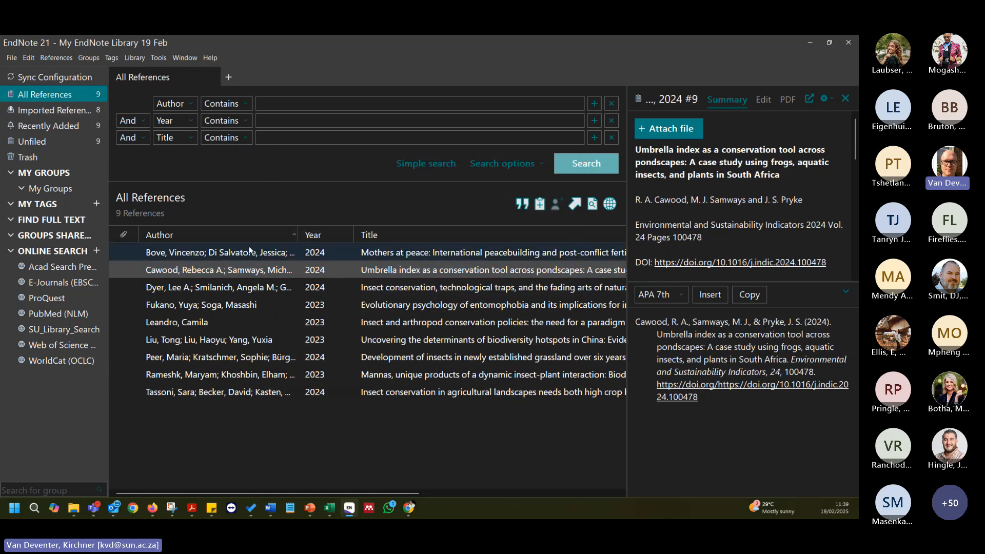
{"action": "left_click", "coordinate": [250, 252]}
{"action": "left_click", "coordinate": [283, 392], "text": "shift"}
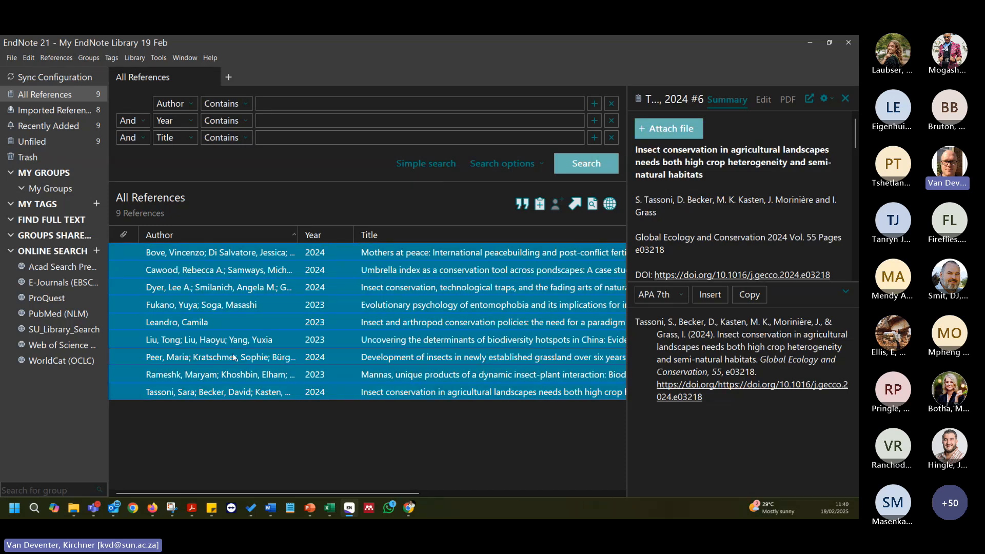
{"action": "left_click", "coordinate": [11, 222]}
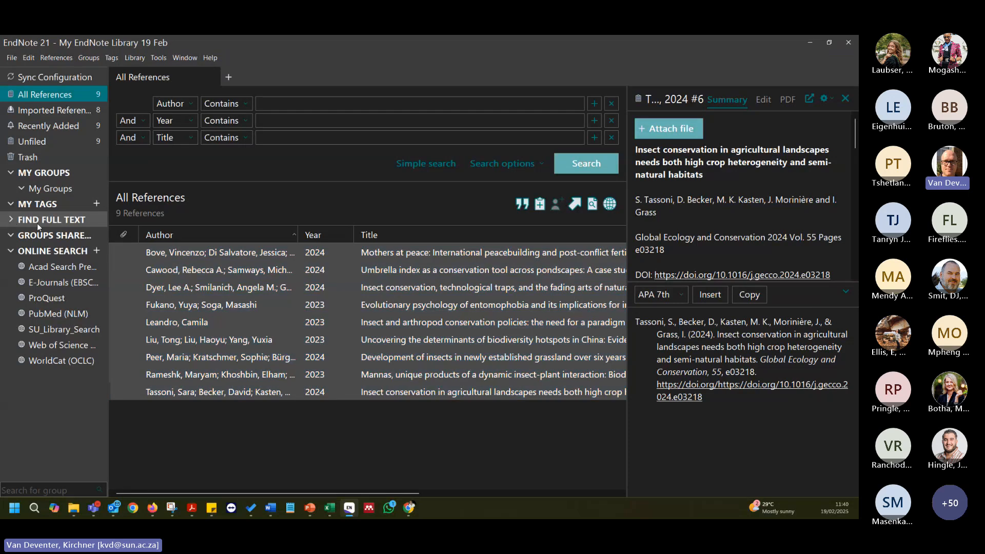
{"action": "left_click", "coordinate": [63, 220]}
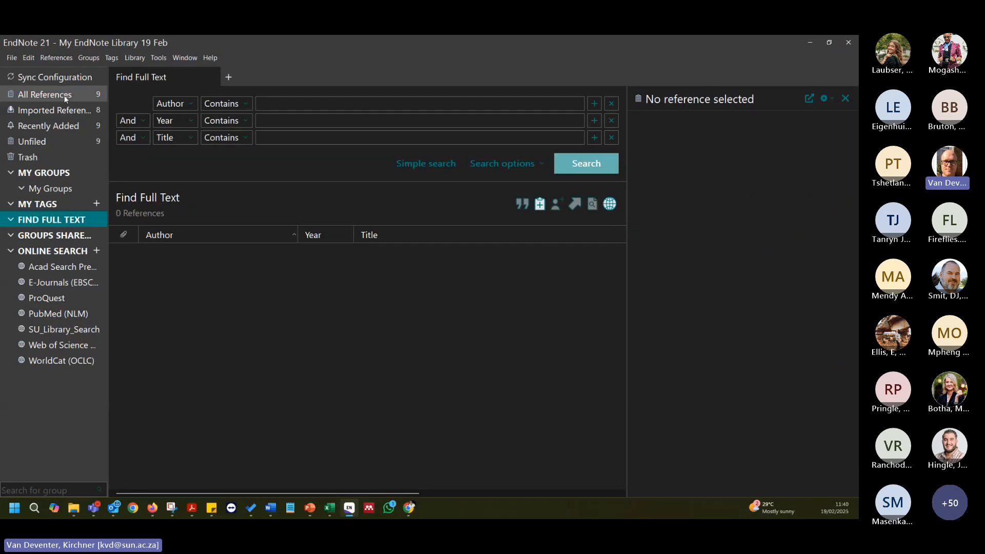
Run Find Full Text on all nine references in All References and continue past the library login.
{"action": "left_click", "coordinate": [65, 96]}
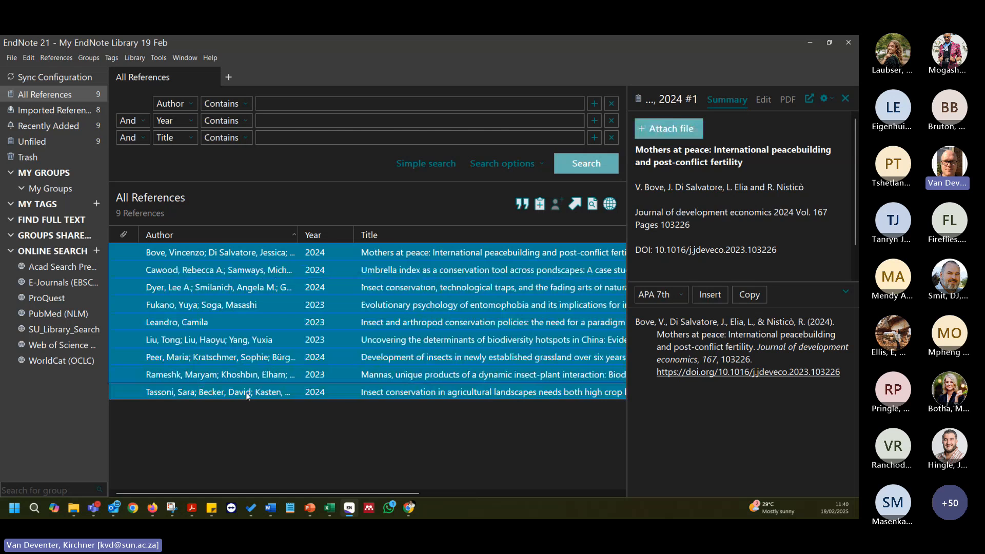
{"action": "left_click", "coordinate": [247, 396], "text": "shift"}
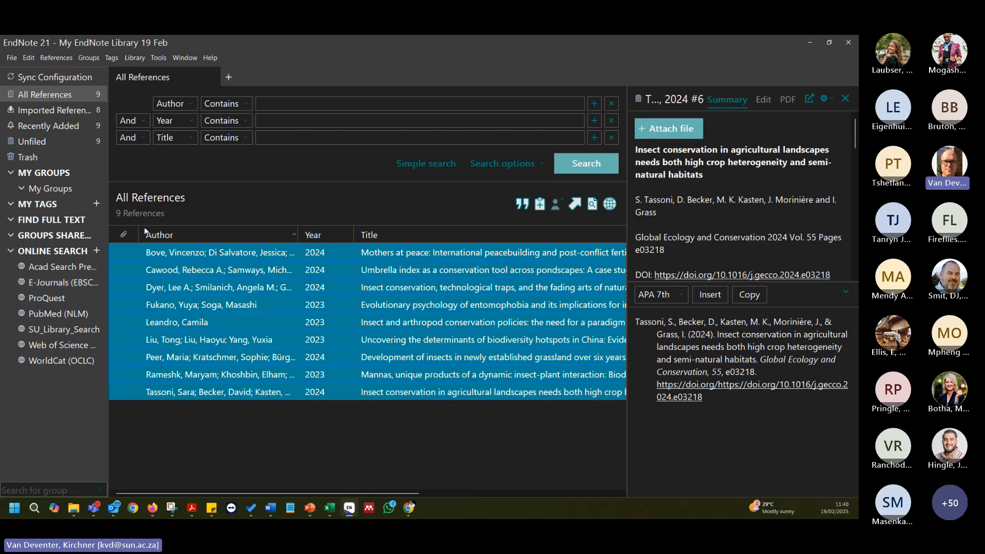
{"action": "right_click", "coordinate": [247, 322]}
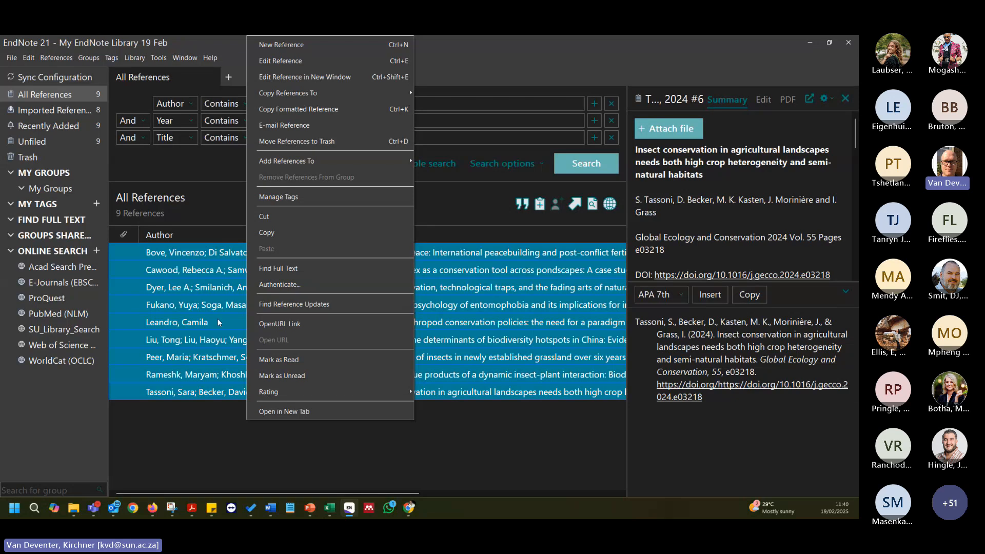
{"action": "left_click", "coordinate": [294, 272]}
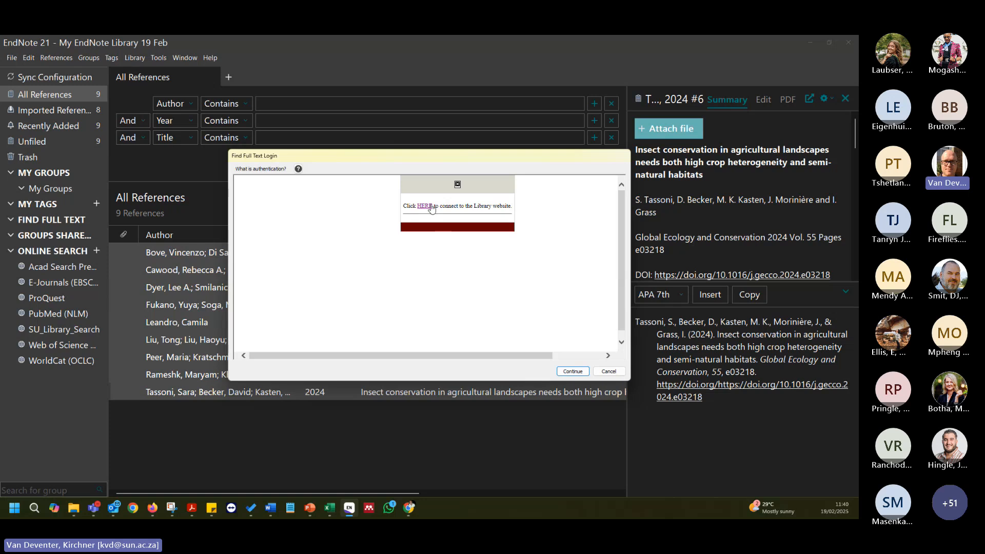
{"action": "left_click", "coordinate": [573, 372]}
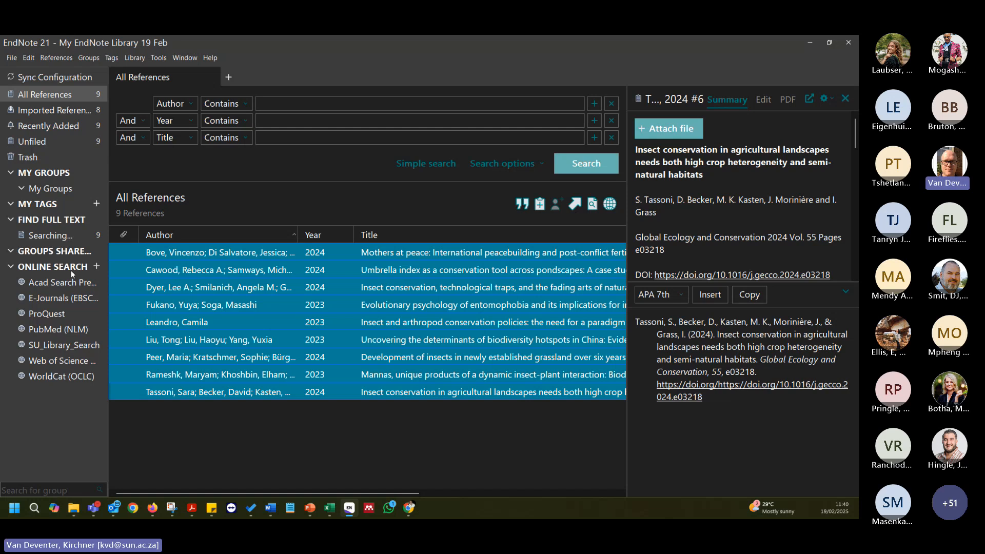
Check the progress of the full-text search in its Searching and Found URL groups.
{"action": "left_click", "coordinate": [57, 237]}
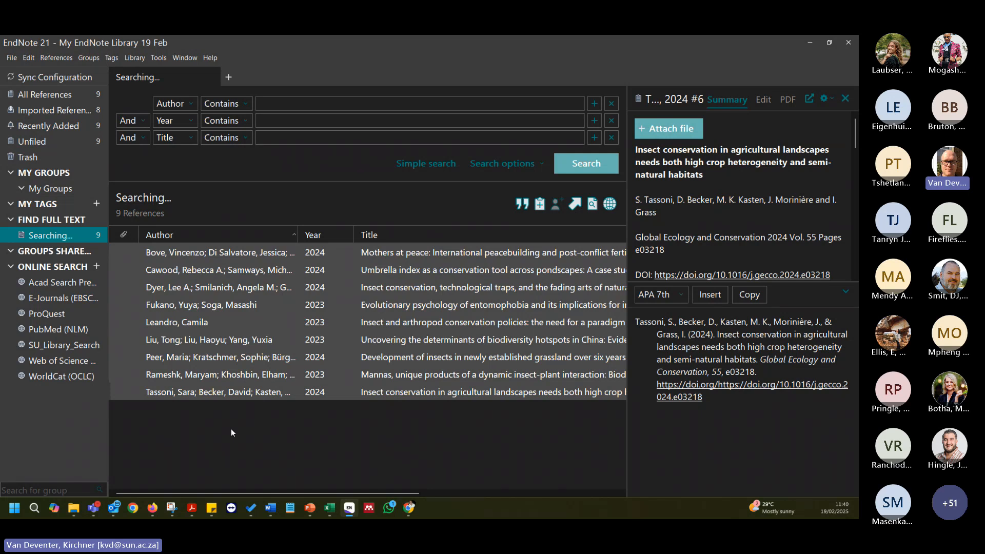
{"action": "left_click", "coordinate": [65, 250]}
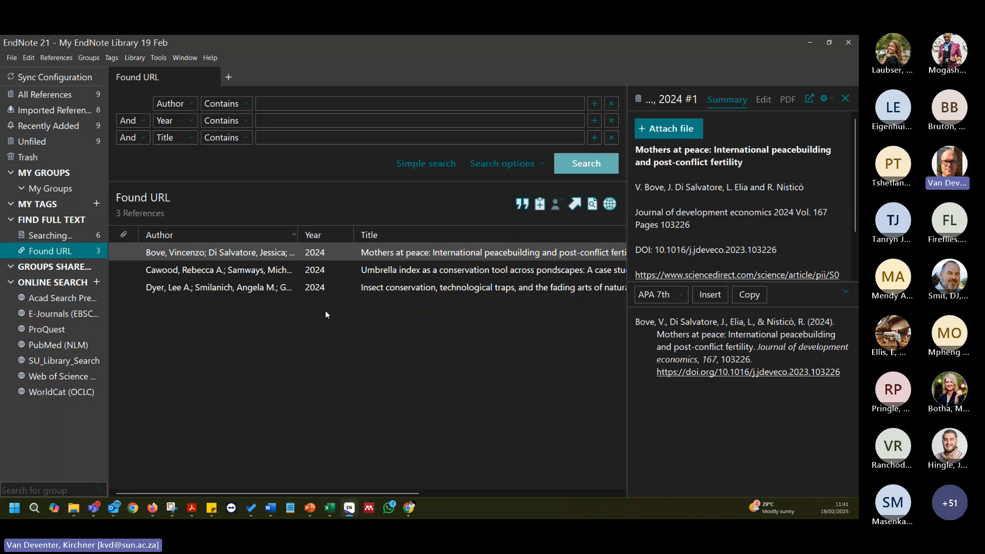
{"action": "left_click", "coordinate": [50, 235]}
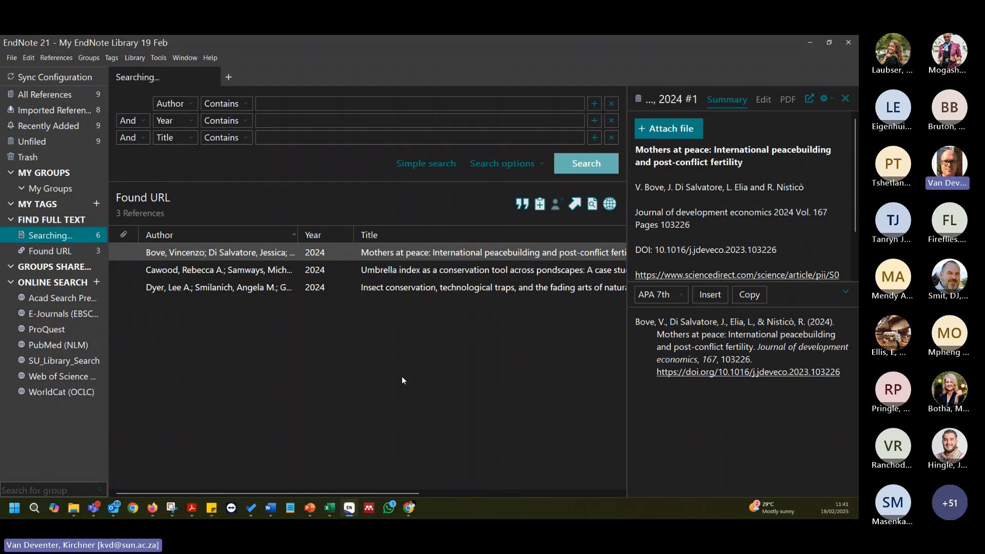
Switch to the ScienceDirect results for "insect conservation" in Chrome and open the second results page.
{"action": "left_click", "coordinate": [409, 508]}
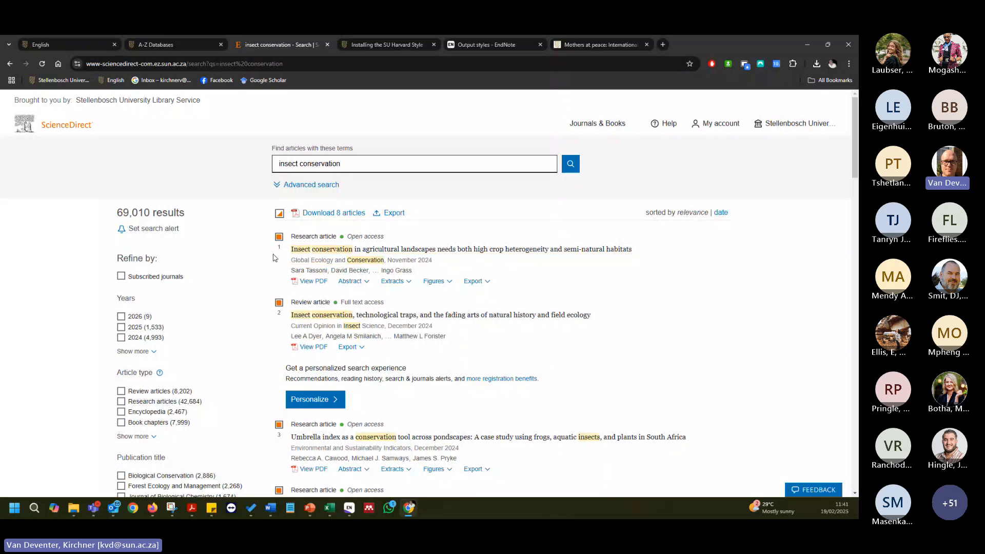
{"action": "scroll", "coordinate": [266, 293], "scroll_direction": "down", "scroll_amount": 15}
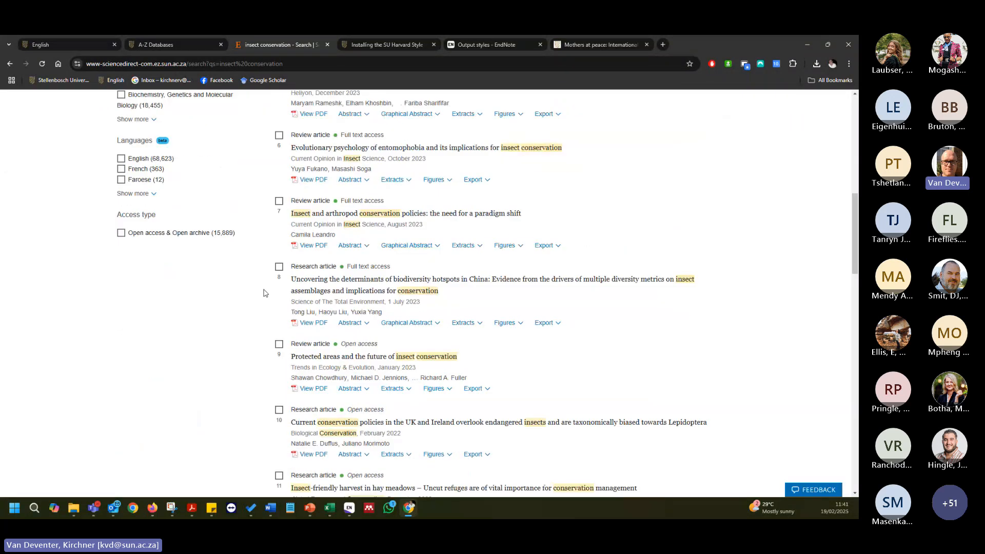
{"action": "scroll", "coordinate": [266, 293], "scroll_direction": "down", "scroll_amount": 10}
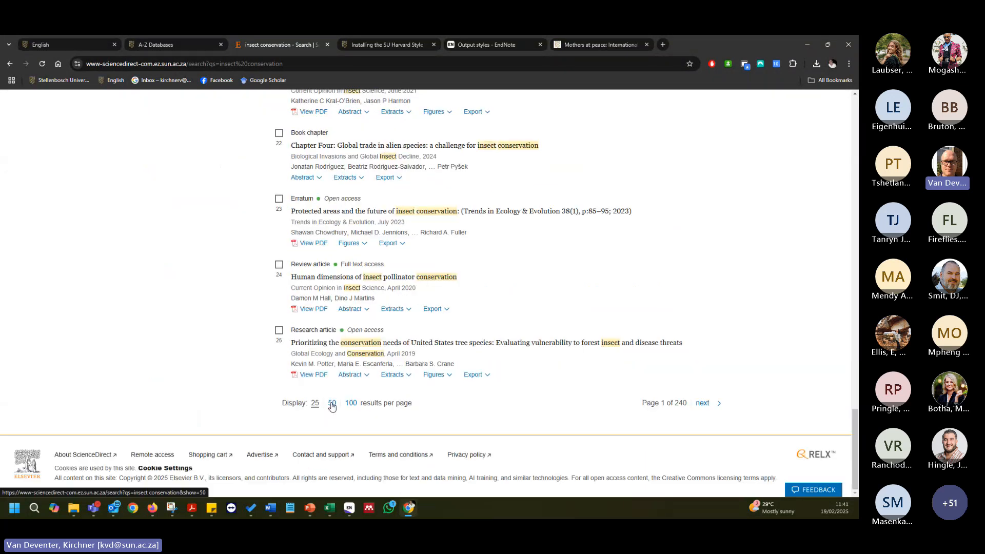
{"action": "left_click", "coordinate": [702, 404]}
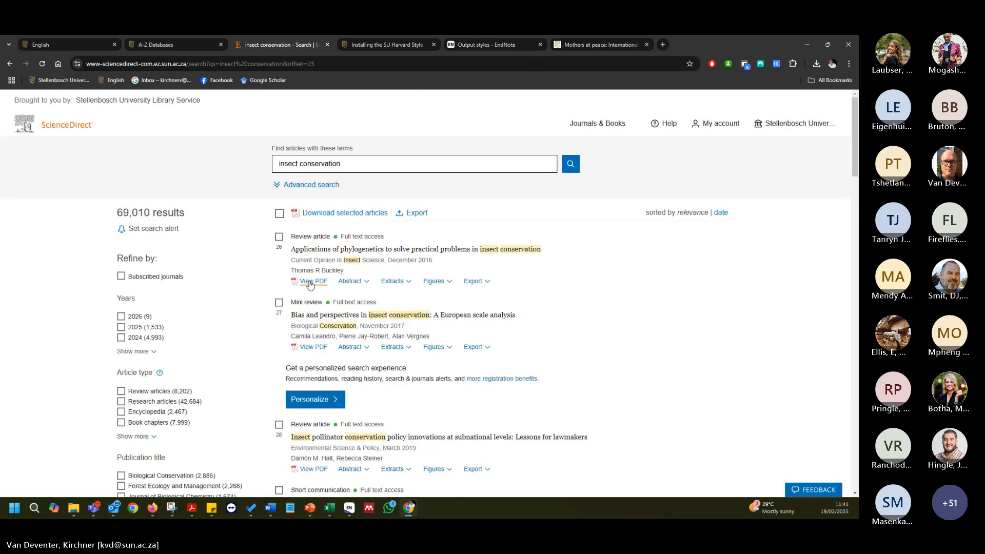
Create a folder named "Insect Conservation" in the Downloads folder in File Explorer.
{"action": "left_click", "coordinate": [73, 508]}
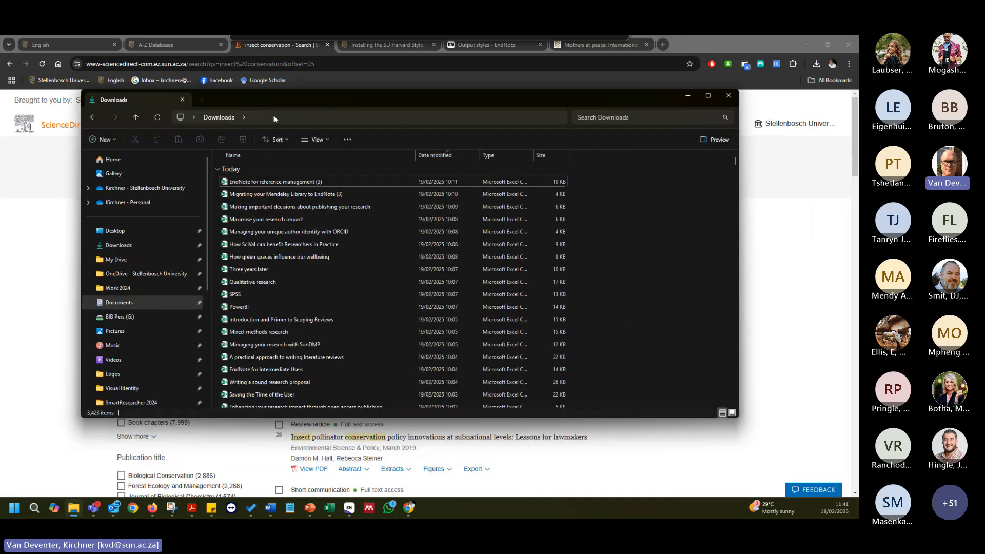
{"action": "left_click", "coordinate": [126, 245]}
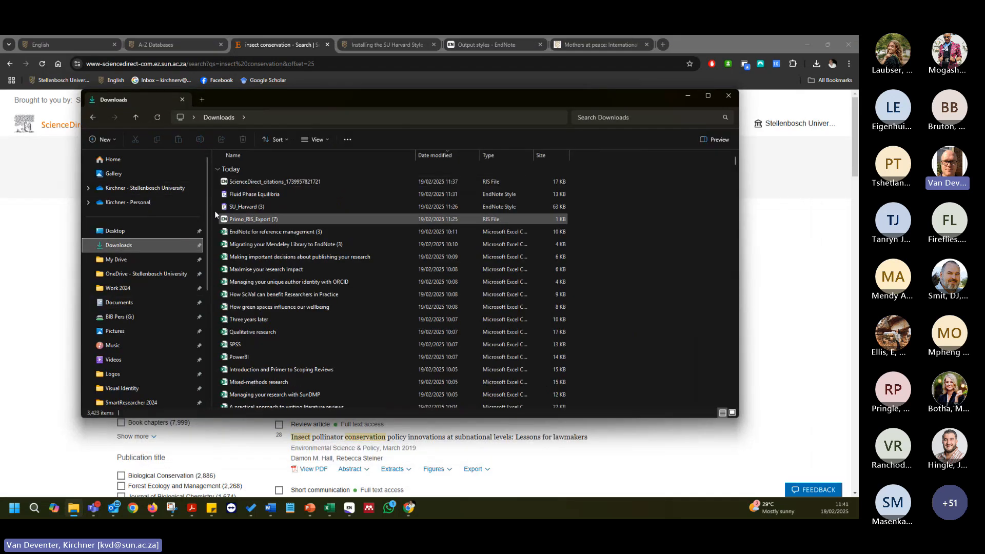
{"action": "left_click", "coordinate": [103, 139]}
{"action": "left_click", "coordinate": [144, 162]}
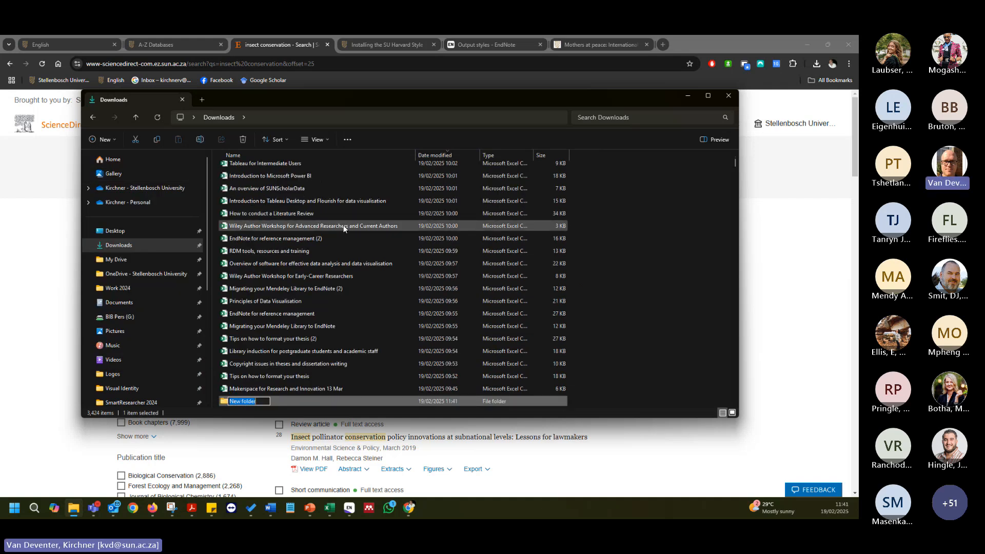
{"action": "type", "text": "EndNote Demo Toda"}
{"action": "key", "text": "BackSpace"}
{"action": "key", "text": "BackSpace"}
{"action": "key", "text": "BackSpace"}
{"action": "key", "text": "BackSpace"}
{"action": "key", "text": "BackSpace"}
{"action": "key", "text": "BackSpace"}
{"action": "key", "text": "BackSpace"}
{"action": "key", "text": "BackSpace"}
{"action": "key", "text": "BackSpace"}
{"action": "key", "text": "BackSpace"}
{"action": "key", "text": "BackSpace"}
{"action": "key", "text": "BackSpace"}
{"action": "key", "text": "BackSpace"}
{"action": "key", "text": "BackSpace"}
{"action": "key", "text": "BackSpace"}
{"action": "key", "text": "BackSpace"}
{"action": "key", "text": "BackSpace"}
{"action": "type", "text": "Insect "}
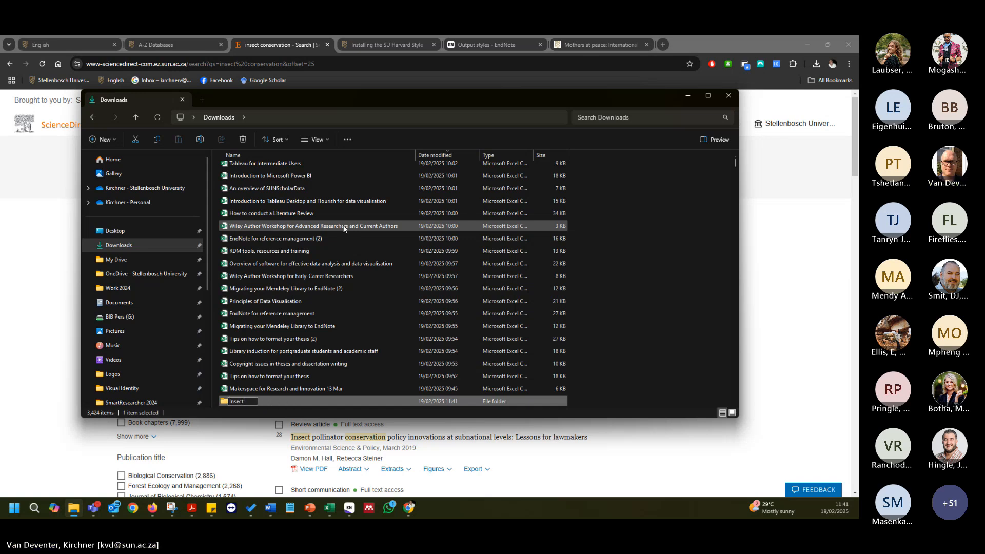
{"action": "type", "text": "Conservation"}
{"action": "key", "text": "Return"}
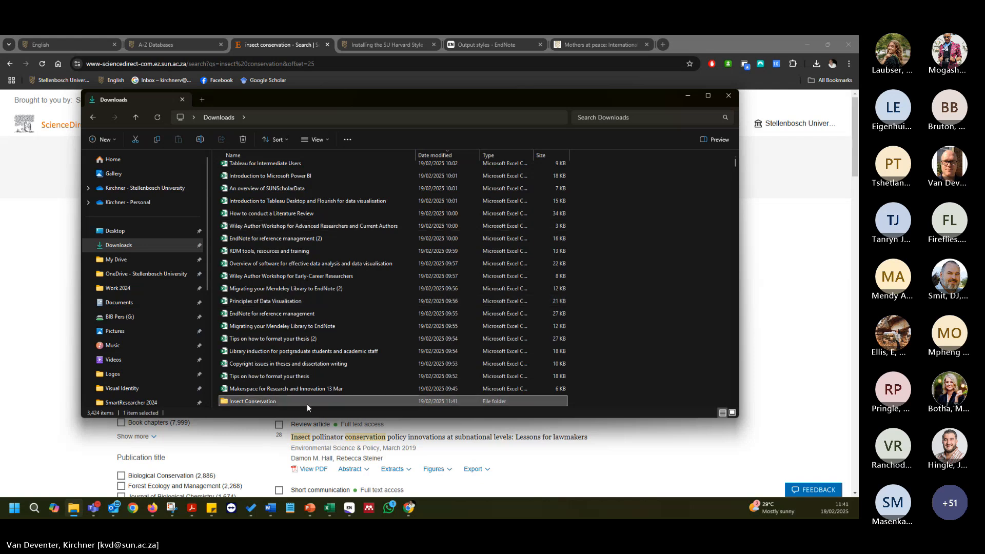
Create a subfolder named "ScieneDirect" inside the Insect Conservation folder and return to the ScienceDirect results.
{"action": "double_click", "coordinate": [270, 402]}
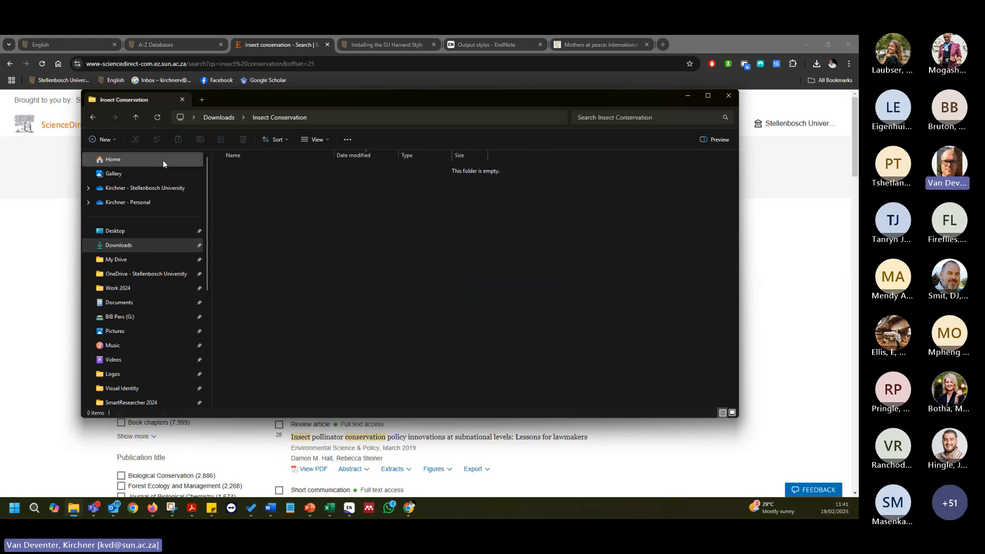
{"action": "left_click", "coordinate": [105, 140]}
{"action": "left_click", "coordinate": [112, 160]}
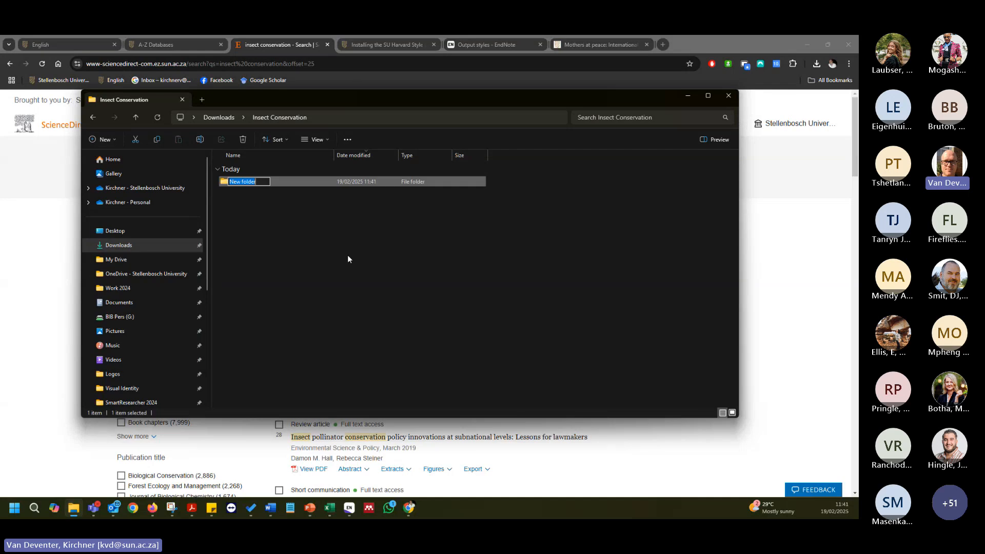
{"action": "type", "text": "ScieneDirect"}
{"action": "key", "text": "Return"}
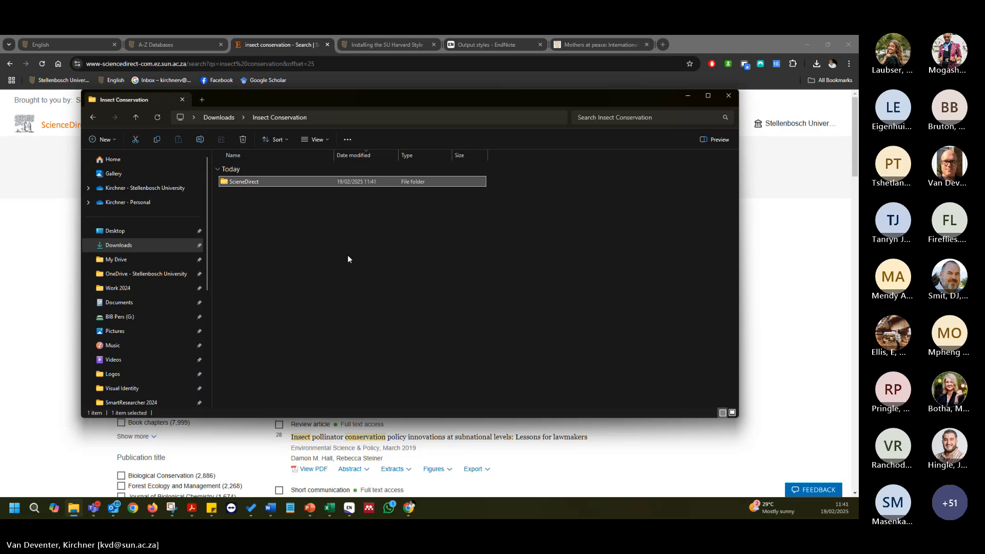
{"action": "left_click", "coordinate": [688, 96]}
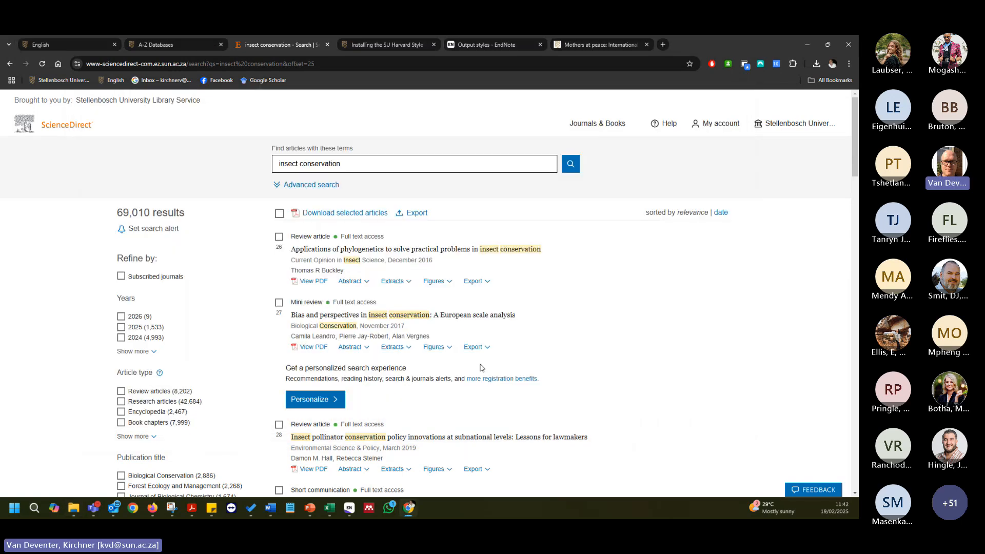
Select all 25 articles on the second results page and download them as a zip file.
{"action": "left_click", "coordinate": [279, 215]}
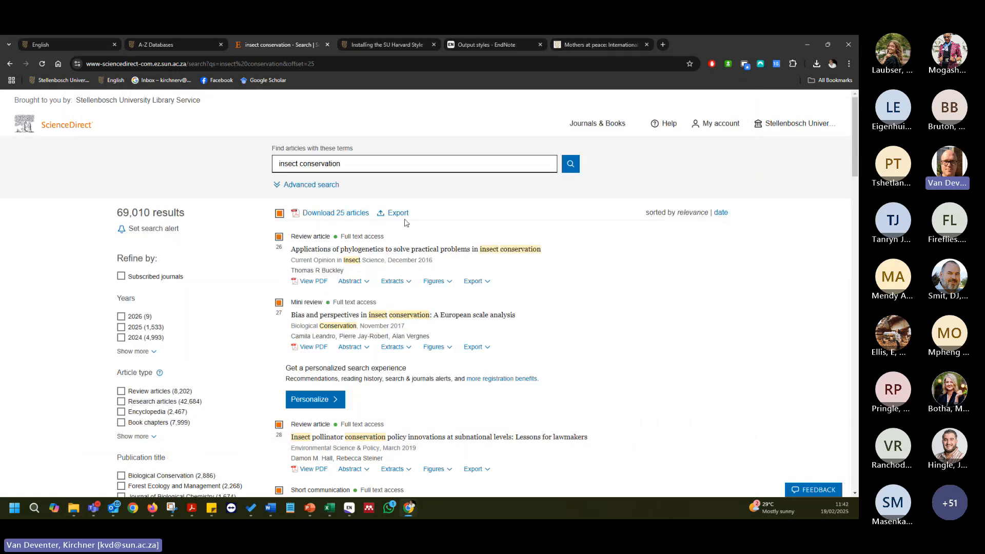
{"action": "left_click", "coordinate": [393, 214]}
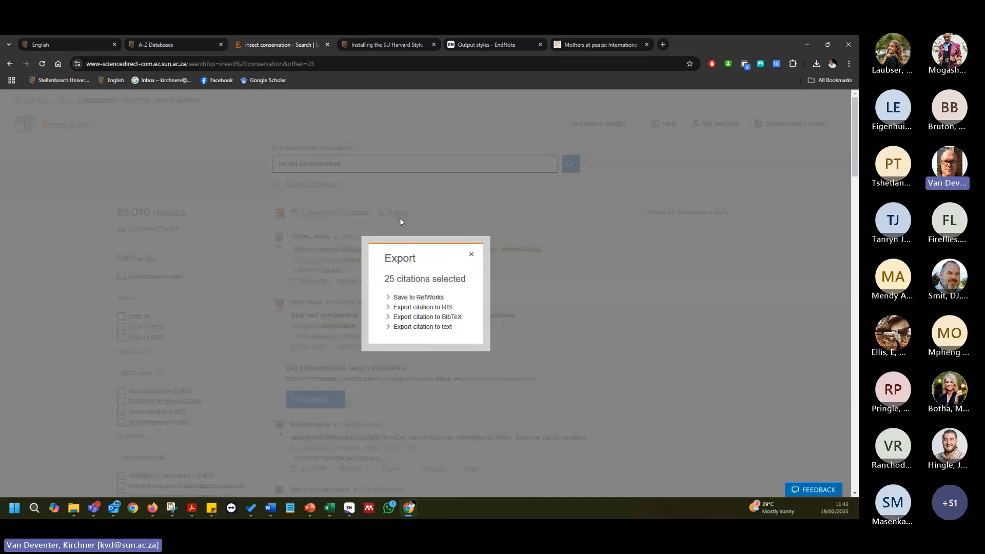
{"action": "left_click", "coordinate": [471, 256]}
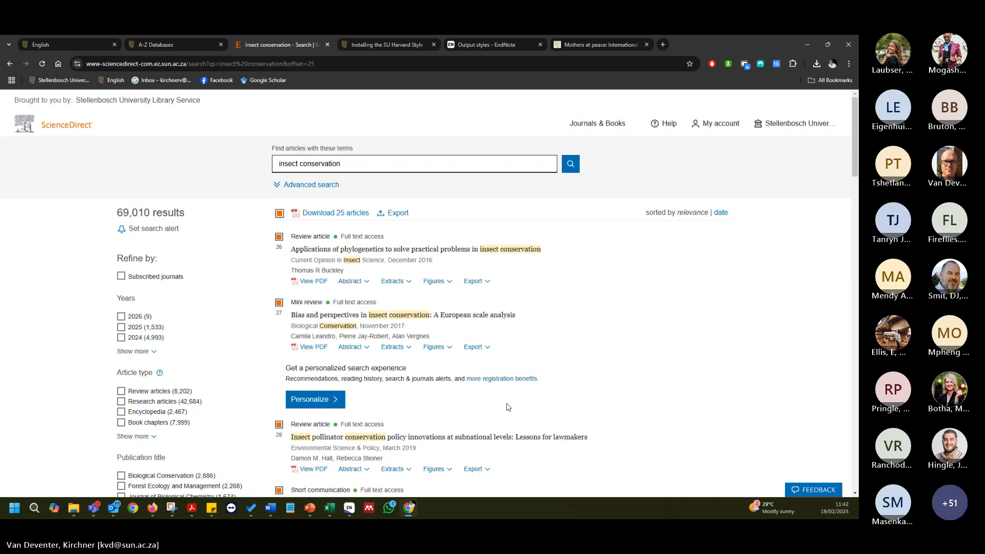
{"action": "scroll", "coordinate": [440, 381], "scroll_direction": "down", "scroll_amount": 6}
{"action": "scroll", "coordinate": [440, 381], "scroll_direction": "up", "scroll_amount": 6}
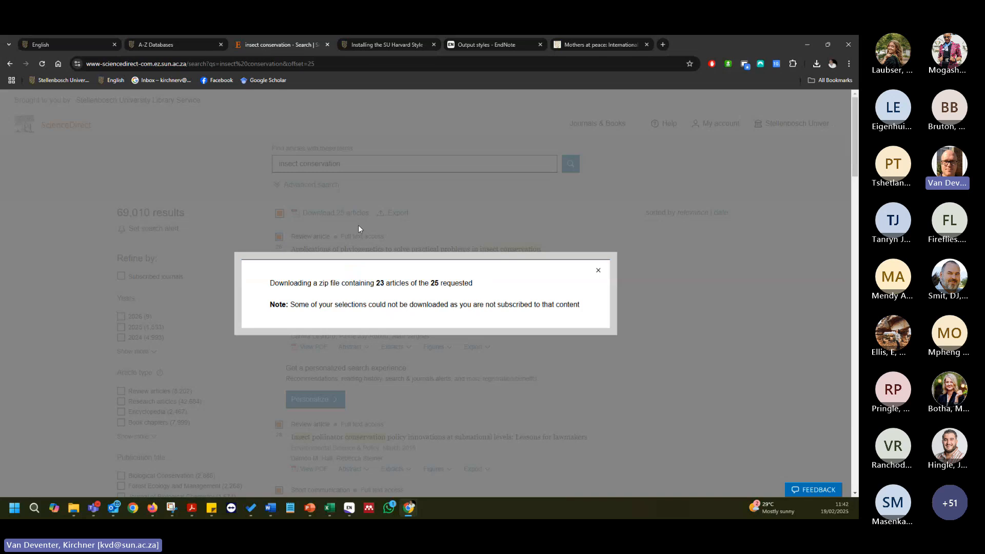
{"action": "left_click_drag", "start_coordinate": [377, 283], "coordinate": [478, 294]}
{"action": "left_click", "coordinate": [598, 270]}
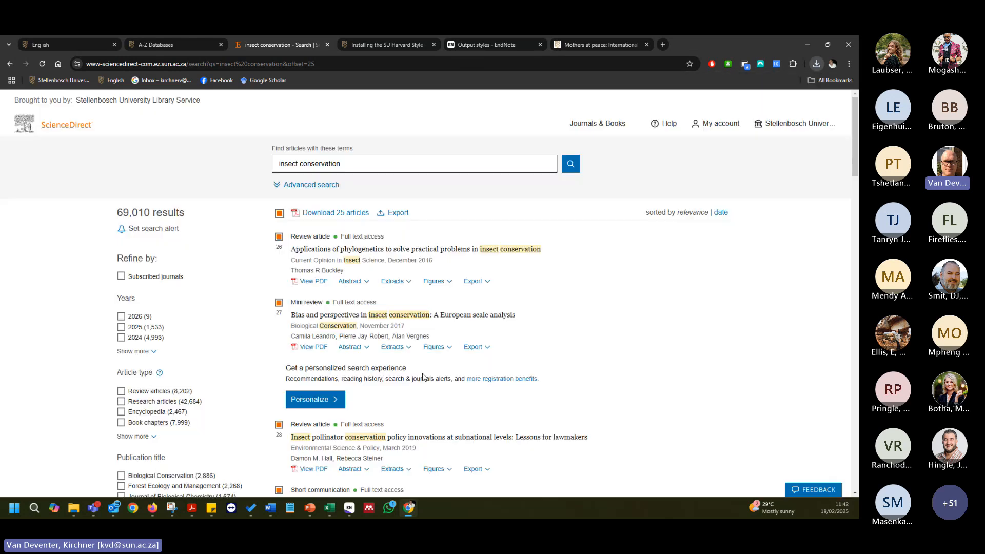
Examine the access labels of the selected articles throughout the second results page.
{"action": "scroll", "coordinate": [423, 378], "scroll_direction": "down", "scroll_amount": 20}
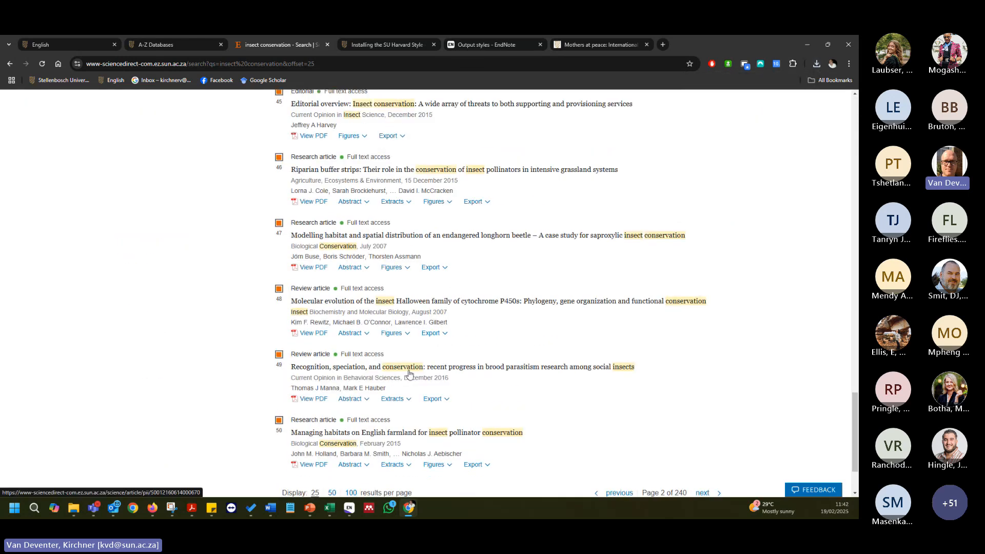
{"action": "scroll", "coordinate": [410, 373], "scroll_direction": "up", "scroll_amount": 15}
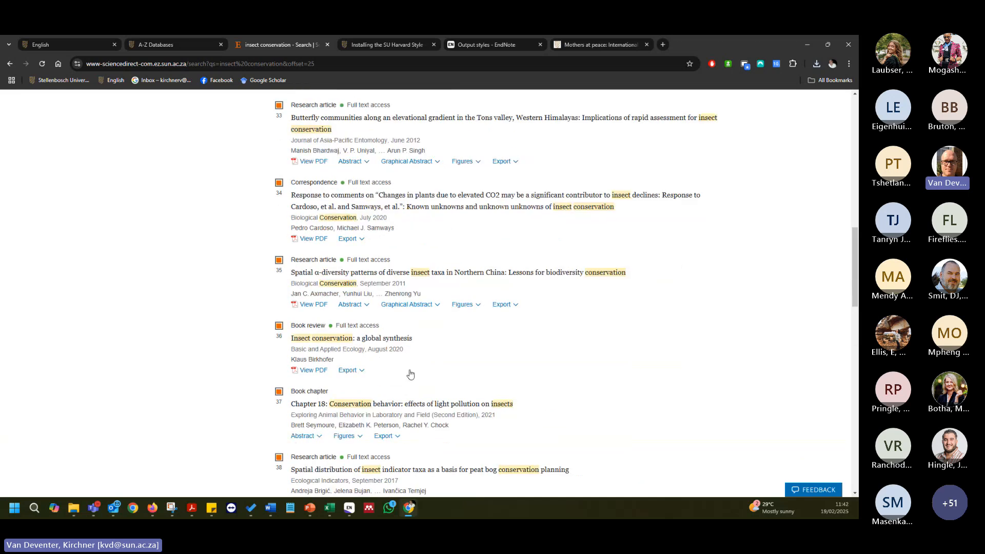
{"action": "scroll", "coordinate": [409, 374], "scroll_direction": "up", "scroll_amount": 10}
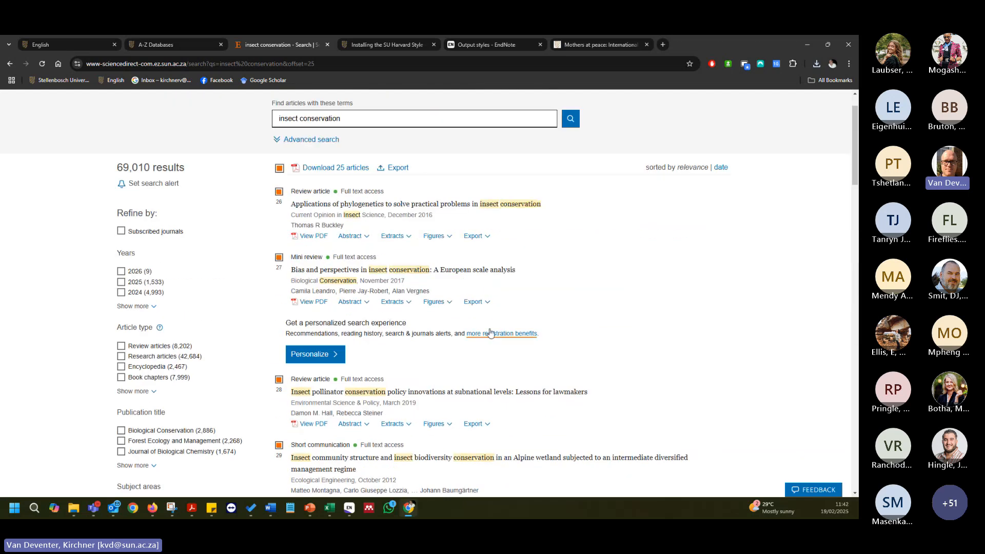
{"action": "scroll", "coordinate": [490, 333], "scroll_direction": "down", "scroll_amount": 15}
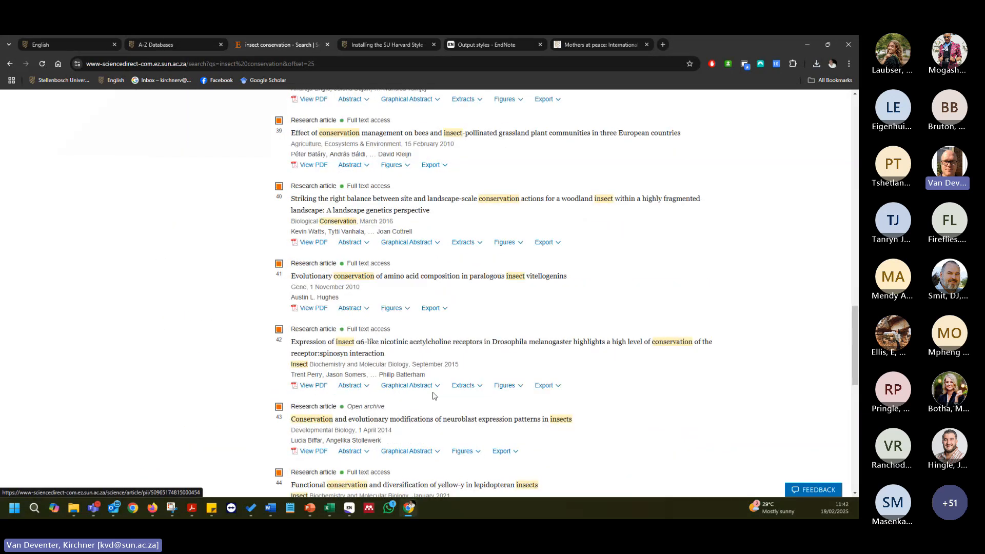
{"action": "scroll", "coordinate": [432, 393], "scroll_direction": "down", "scroll_amount": 5}
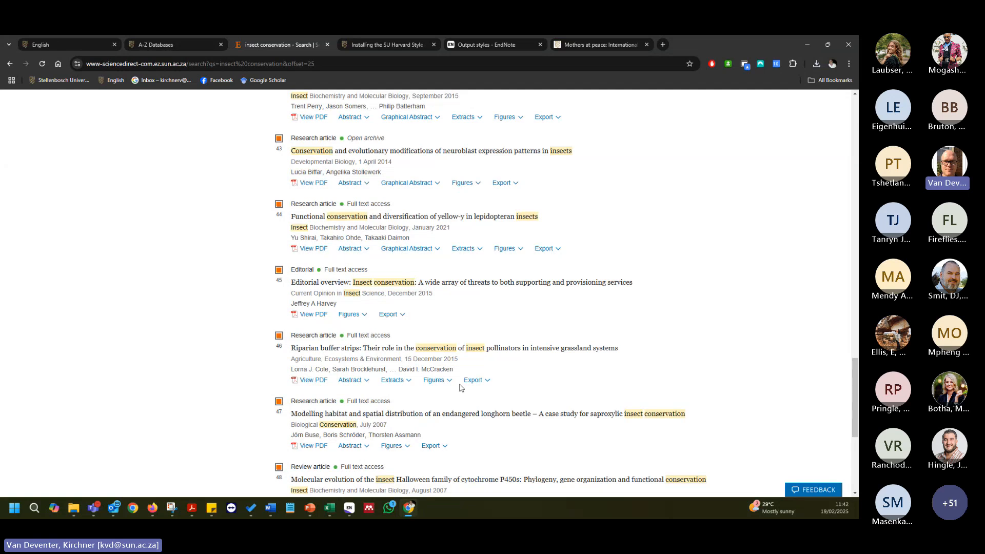
{"action": "scroll", "coordinate": [464, 385], "scroll_direction": "down", "scroll_amount": 5}
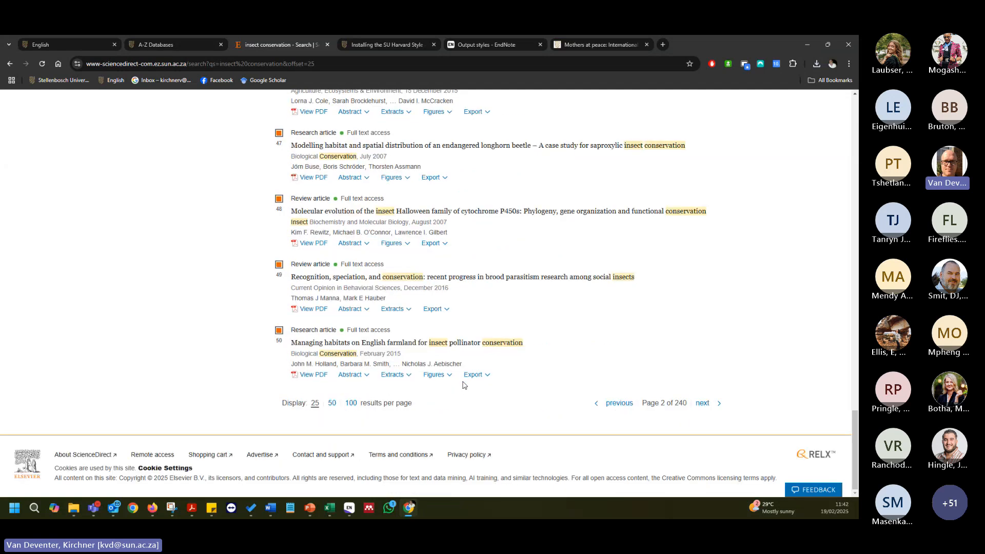
{"action": "scroll", "coordinate": [461, 344], "scroll_direction": "up", "scroll_amount": 12}
{"action": "scroll", "coordinate": [462, 344], "scroll_direction": "up", "scroll_amount": 15}
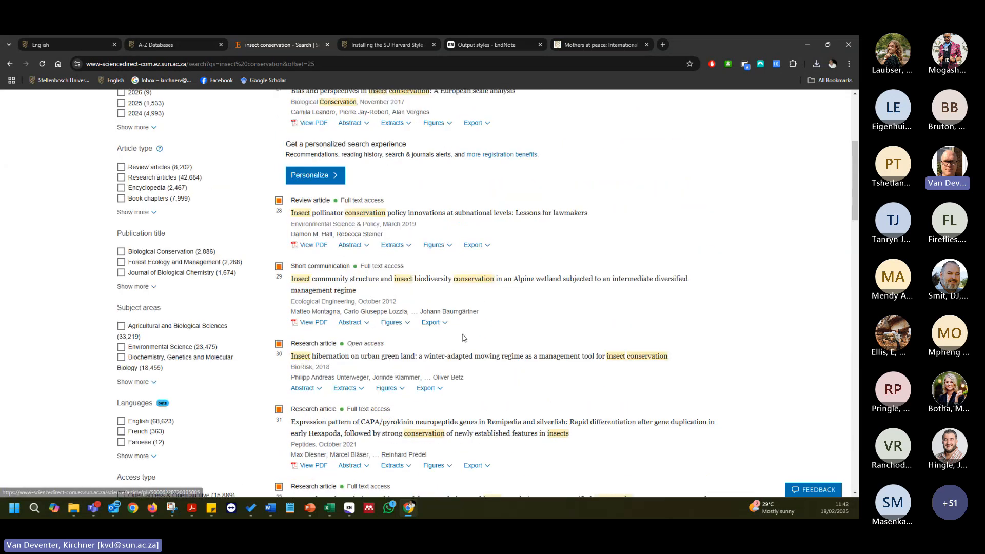
{"action": "scroll", "coordinate": [484, 348], "scroll_direction": "down", "scroll_amount": 3}
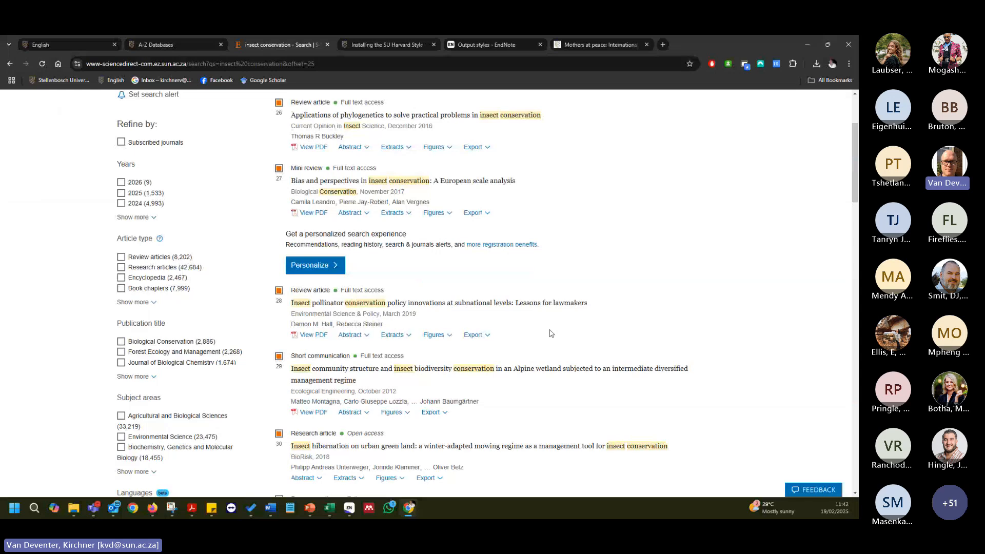
{"action": "scroll", "coordinate": [551, 333], "scroll_direction": "down", "scroll_amount": 3}
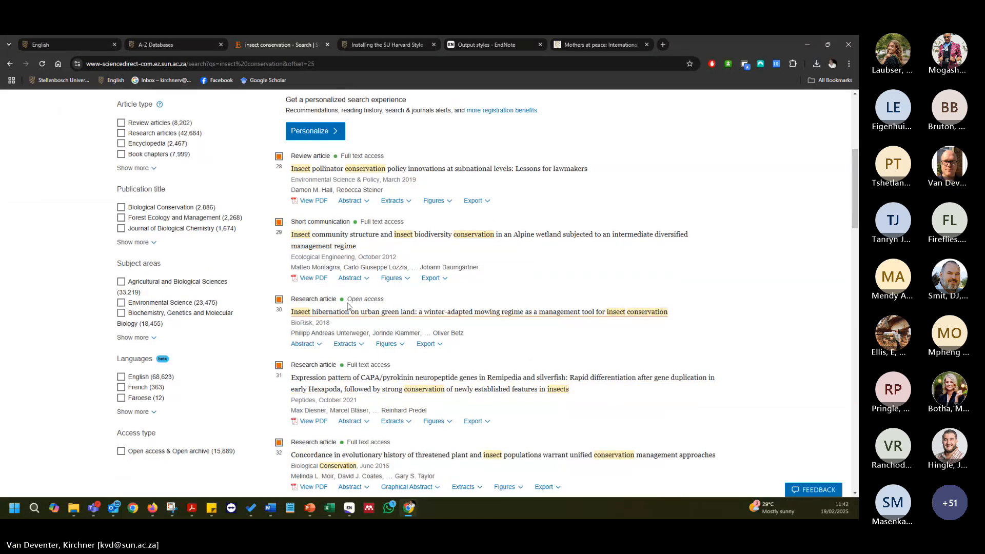
{"action": "scroll", "coordinate": [570, 339], "scroll_direction": "up", "scroll_amount": 6}
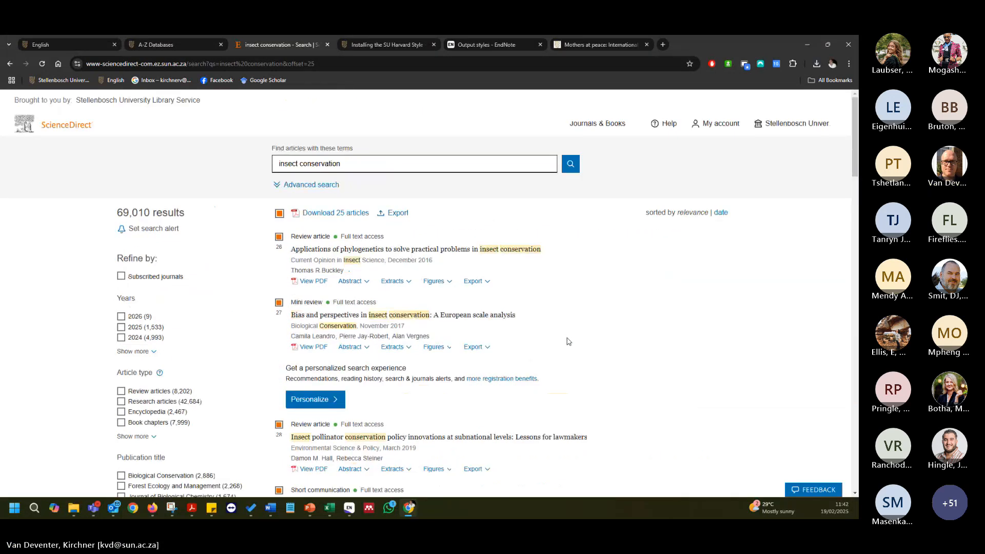
Extract the downloaded ScienceDirect articles zip into the ScieneDirect folder under Downloads > Insect Conservation.
{"action": "left_click", "coordinate": [816, 63]}
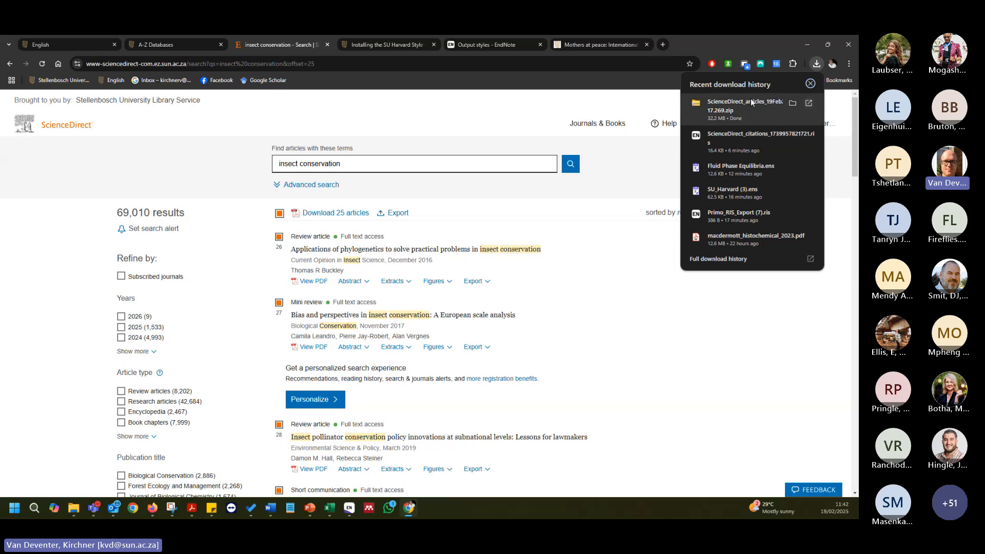
{"action": "left_click", "coordinate": [809, 104]}
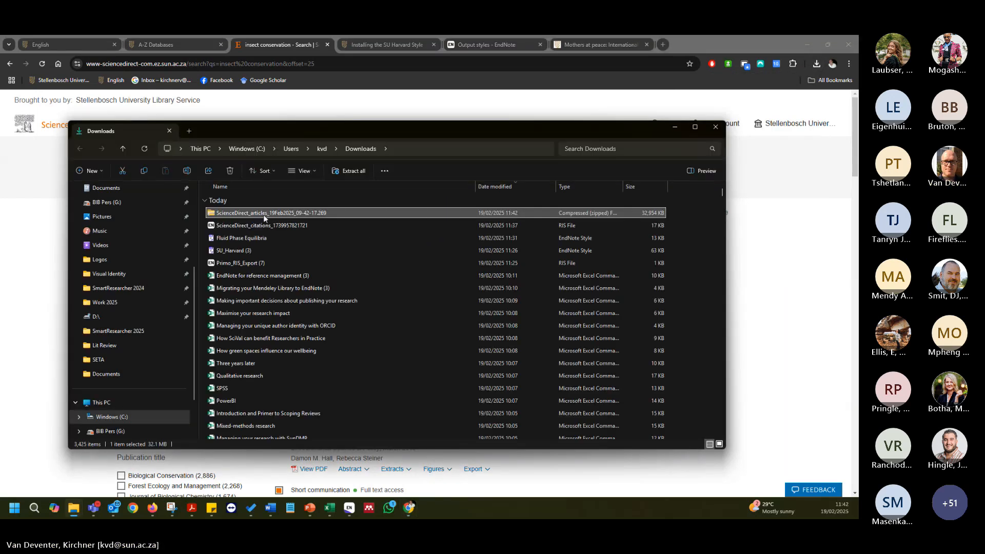
{"action": "left_click", "coordinate": [351, 171]}
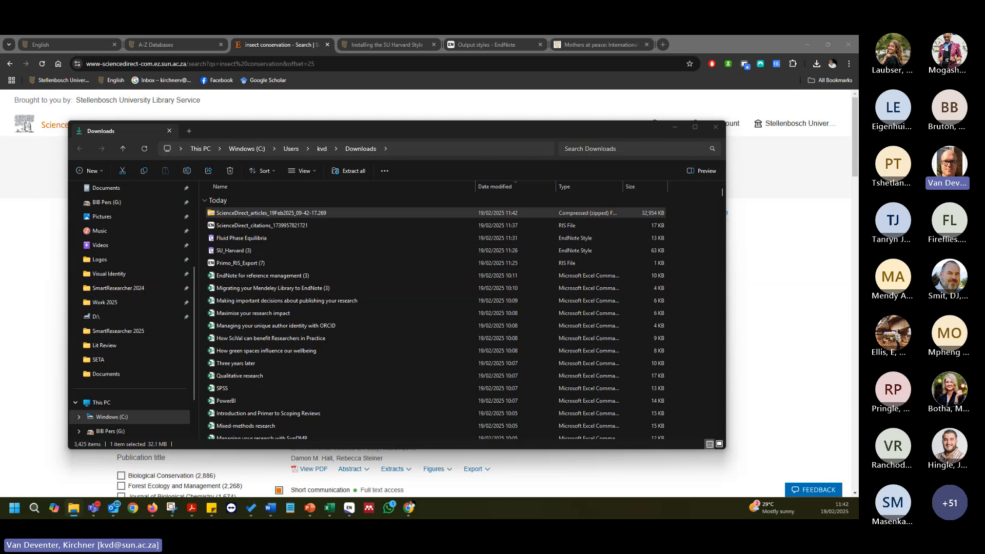
{"action": "left_click", "coordinate": [513, 225]}
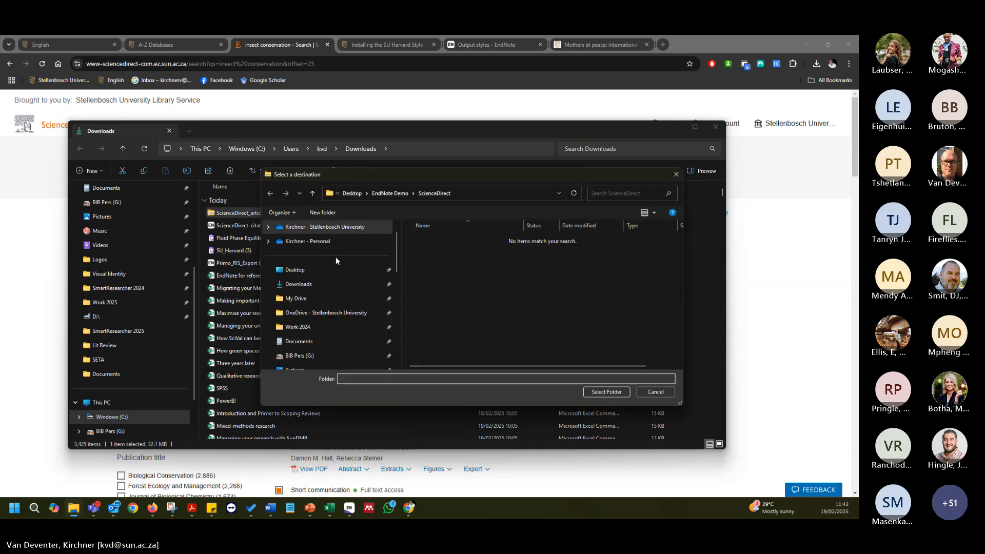
{"action": "left_click", "coordinate": [320, 270]}
{"action": "left_click", "coordinate": [301, 285]}
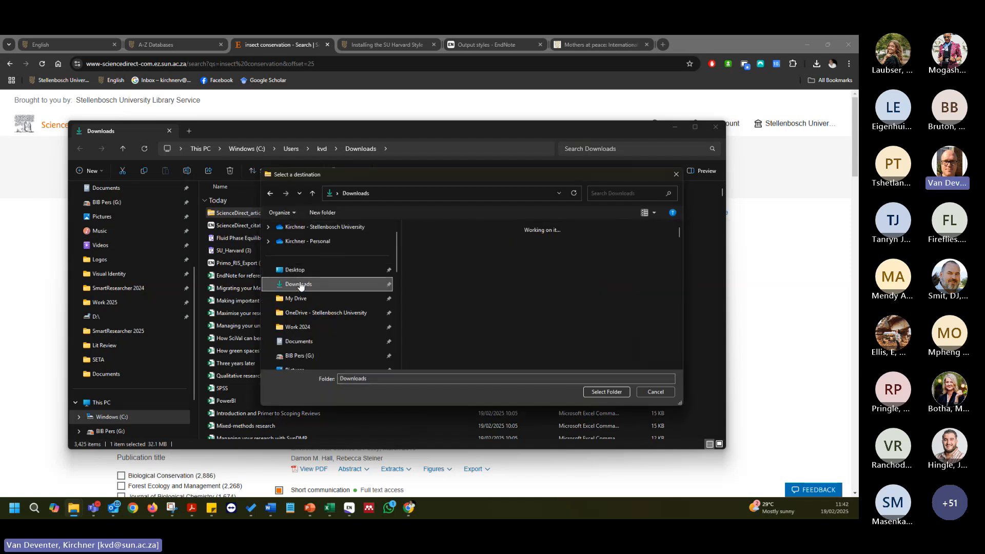
{"action": "double_click", "coordinate": [489, 255]}
{"action": "double_click", "coordinate": [444, 254]}
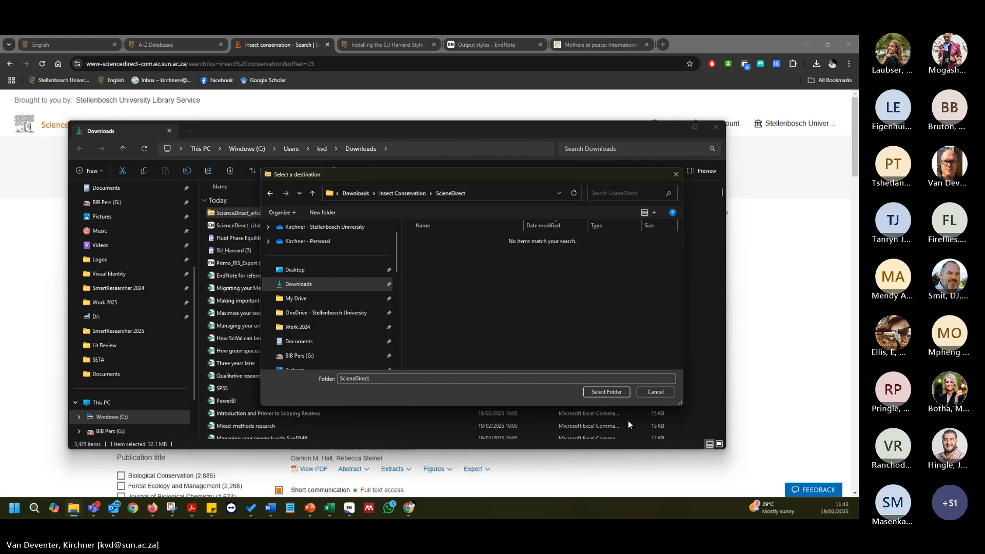
{"action": "left_click", "coordinate": [601, 392]}
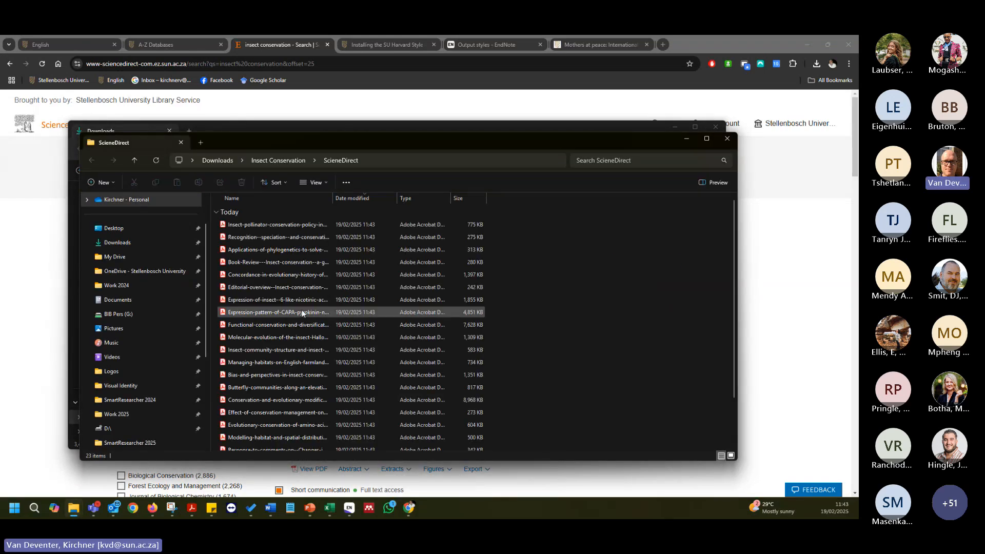
Look through the extracted PDFs in the ScieneDirect folder and close both File Explorer windows.
{"action": "scroll", "coordinate": [303, 313], "scroll_direction": "down", "scroll_amount": 3}
{"action": "left_click", "coordinate": [728, 139]}
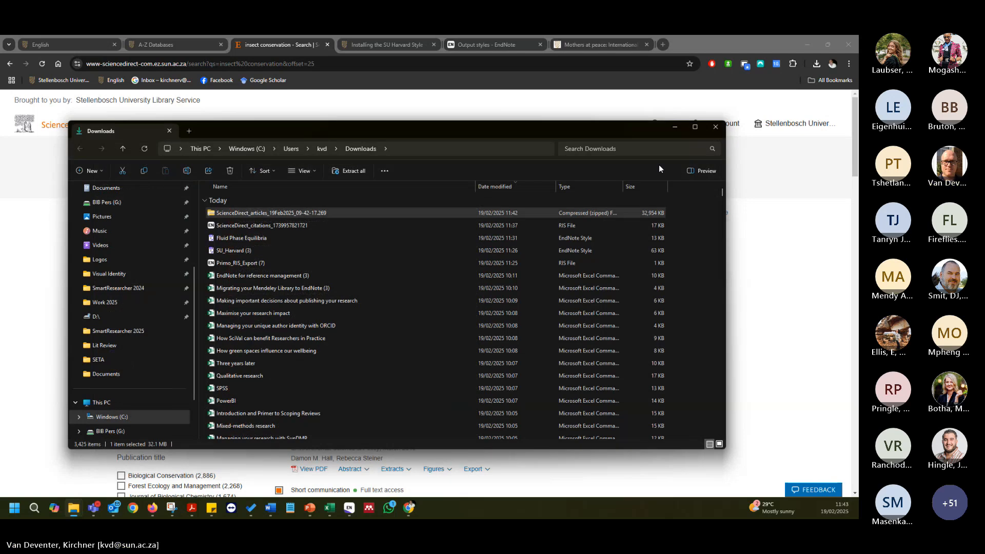
{"action": "left_click", "coordinate": [713, 128]}
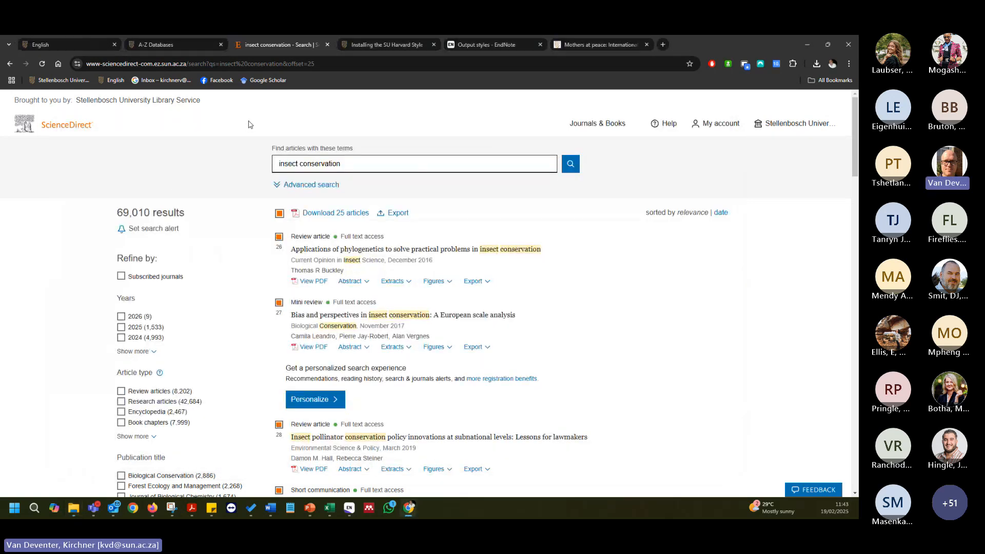
Open the Scopus database from the library's A-Z Databases list.
{"action": "left_click", "coordinate": [169, 45]}
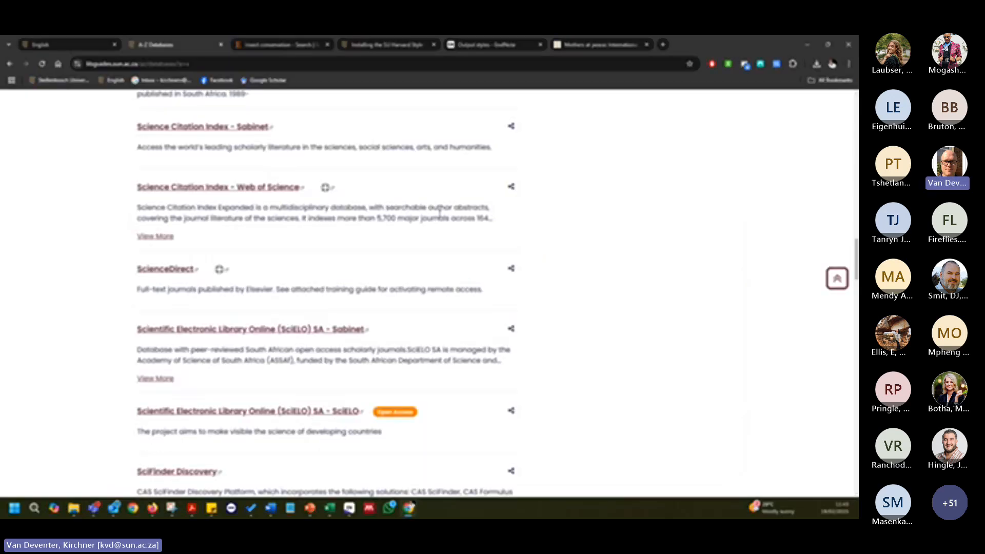
{"action": "scroll", "coordinate": [332, 307], "scroll_direction": "up", "scroll_amount": 12}
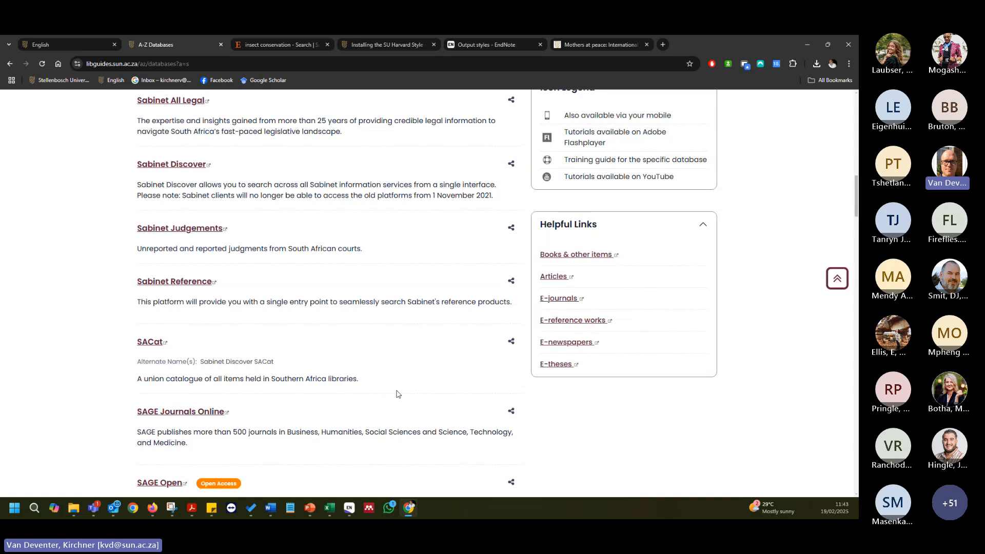
{"action": "scroll", "coordinate": [268, 409], "scroll_direction": "down", "scroll_amount": 3}
{"action": "scroll", "coordinate": [185, 396], "scroll_direction": "down", "scroll_amount": 9}
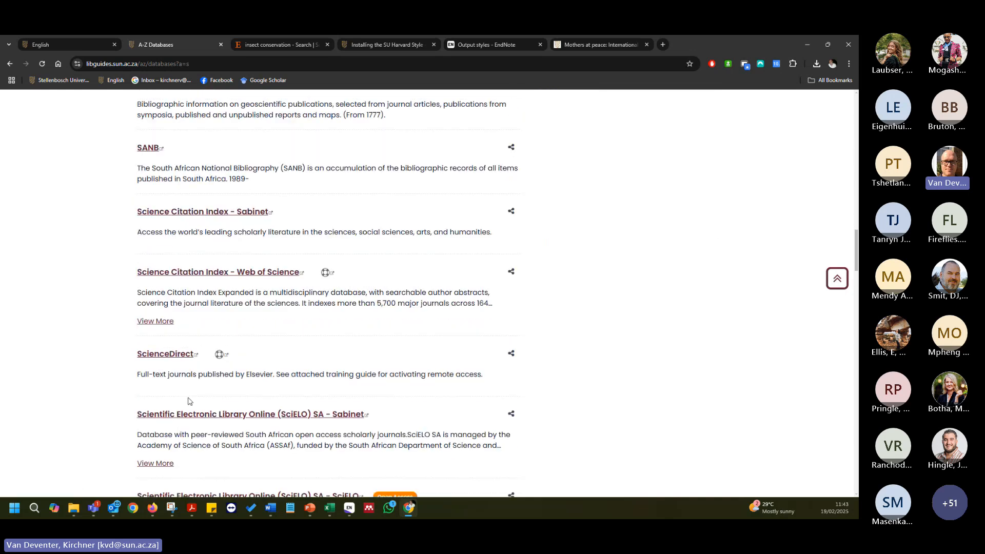
{"action": "scroll", "coordinate": [196, 386], "scroll_direction": "down", "scroll_amount": 5}
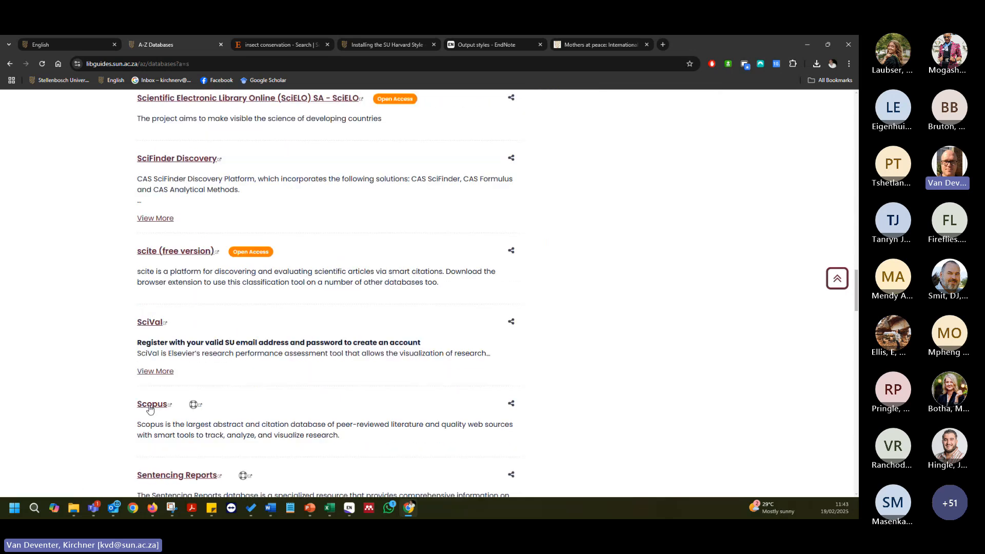
{"action": "left_click", "coordinate": [150, 405]}
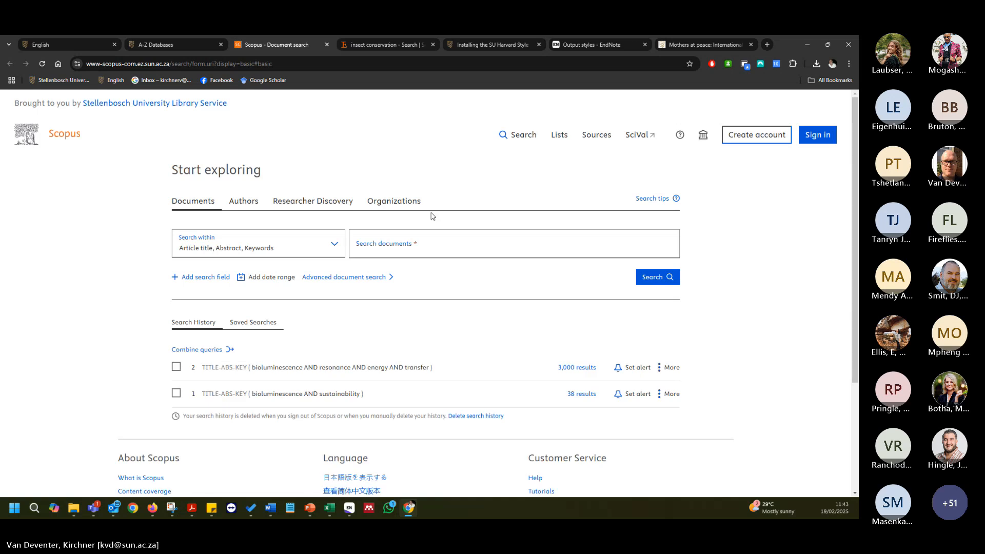
Search Scopus article titles, abstracts and keywords for "insect conservation".
{"action": "left_click", "coordinate": [414, 250]}
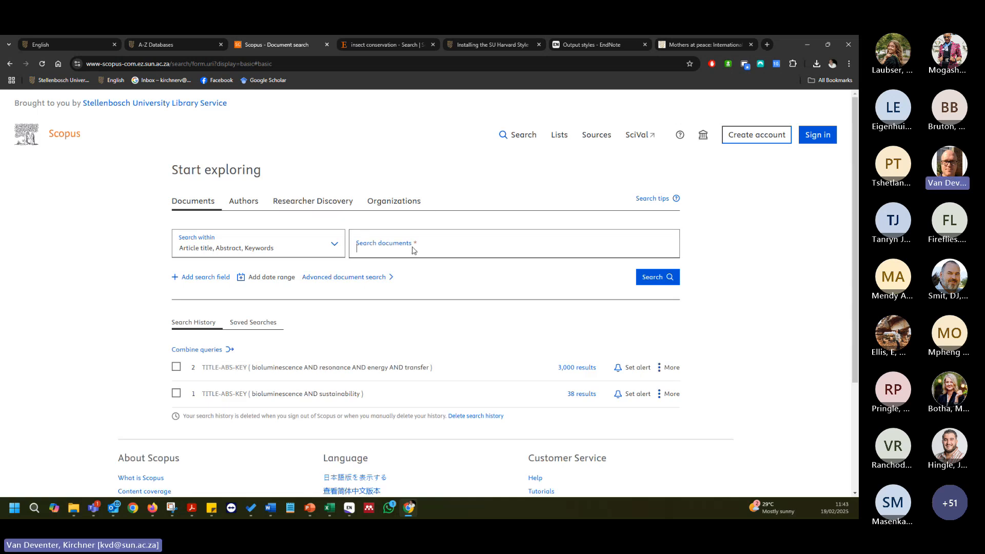
{"action": "type", "text": "insec"}
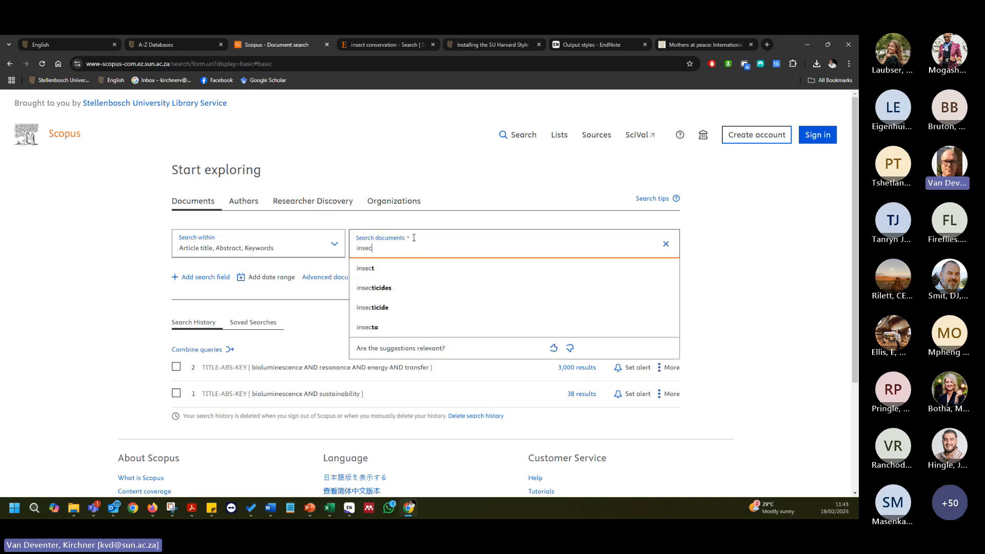
{"action": "type", "text": "t conserv"}
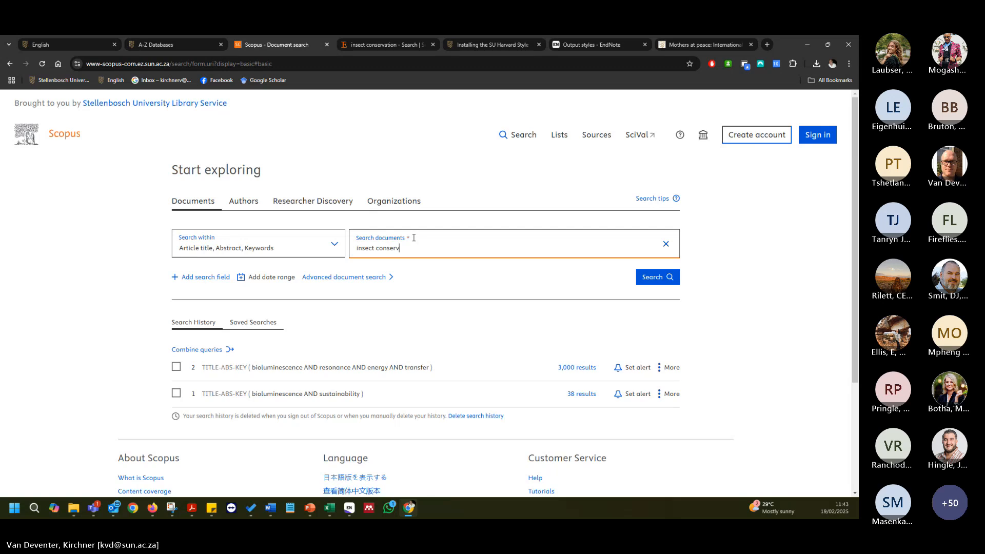
{"action": "type", "text": "ation"}
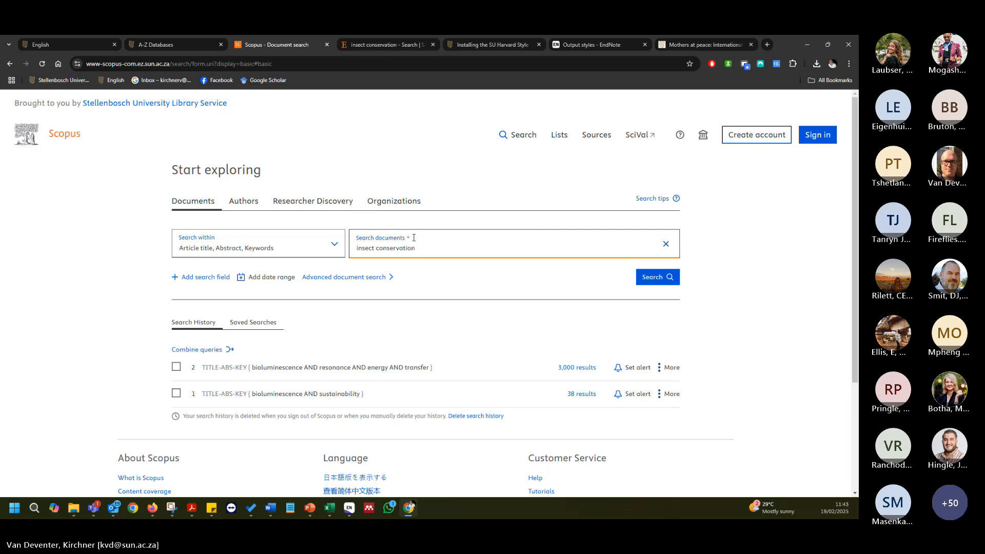
{"action": "left_click", "coordinate": [656, 280]}
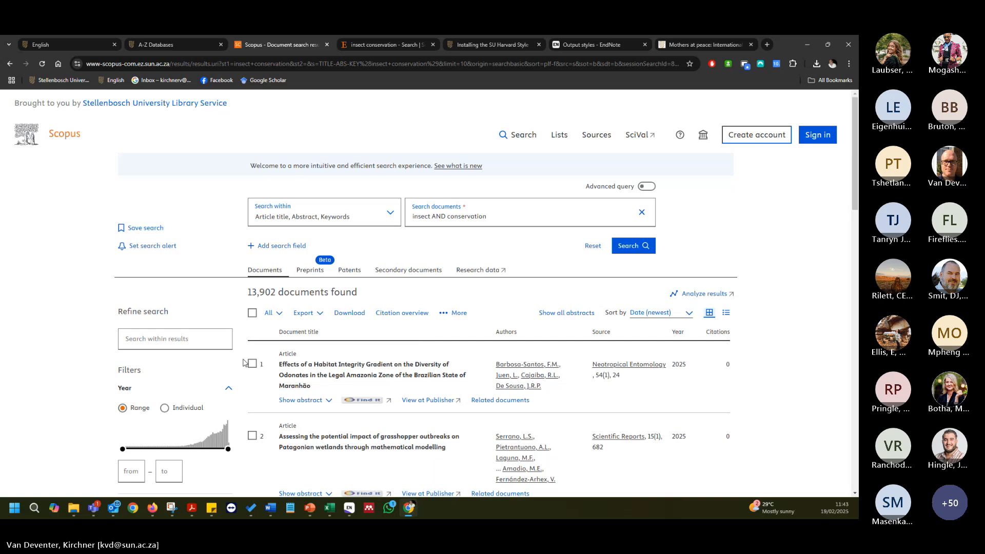
Select five documents in the Scopus results, starting with the first, and try to download their full text.
{"action": "left_click", "coordinate": [252, 363]}
{"action": "scroll", "coordinate": [257, 360], "scroll_direction": "down", "scroll_amount": 3}
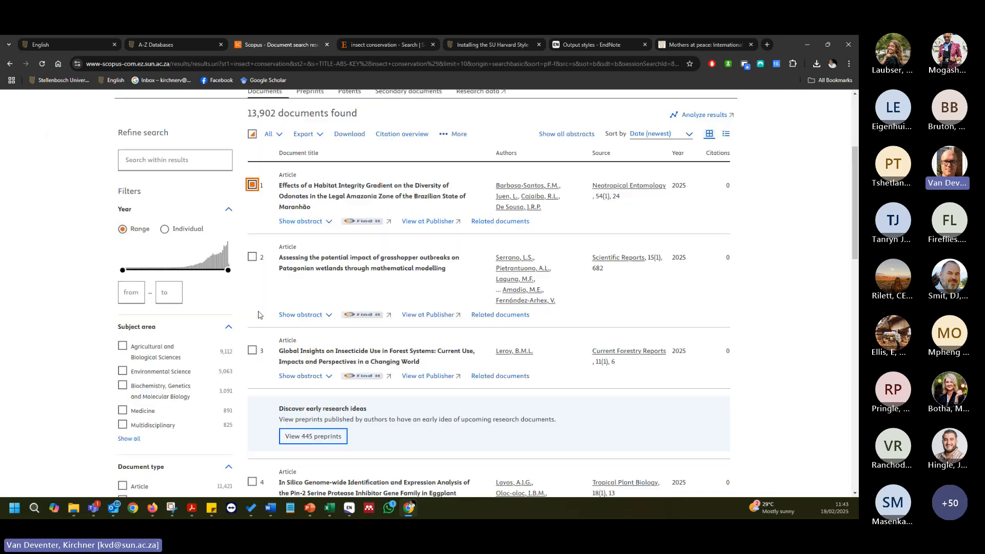
{"action": "left_click", "coordinate": [253, 256]}
{"action": "scroll", "coordinate": [263, 363], "scroll_direction": "down", "scroll_amount": 3}
{"action": "scroll", "coordinate": [335, 406], "scroll_direction": "up", "scroll_amount": 6}
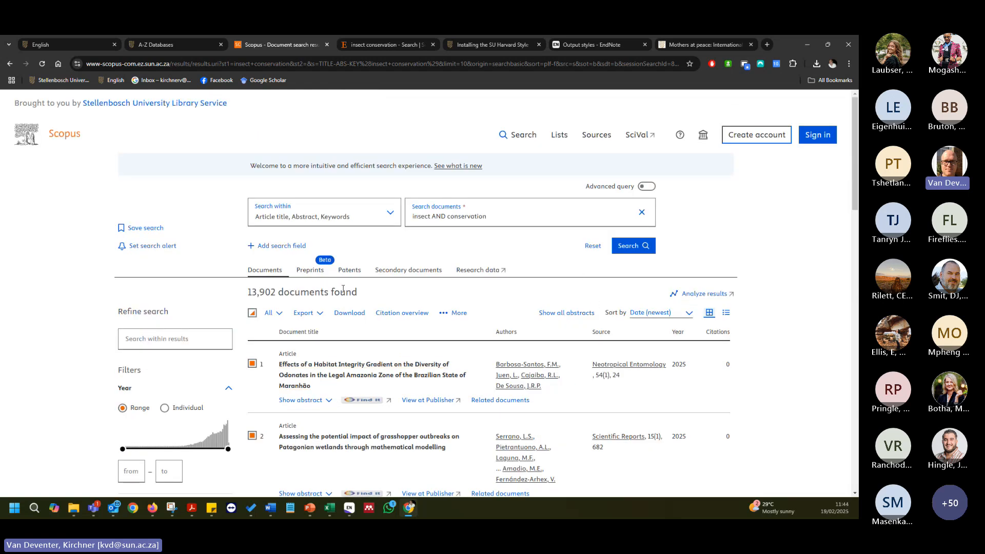
{"action": "left_click", "coordinate": [348, 313]}
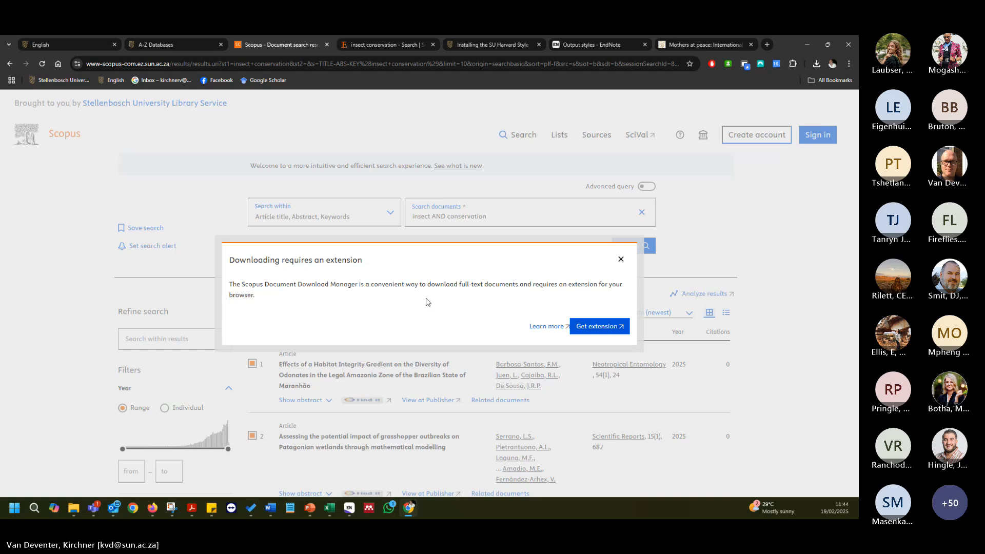
{"action": "left_click", "coordinate": [621, 259]}
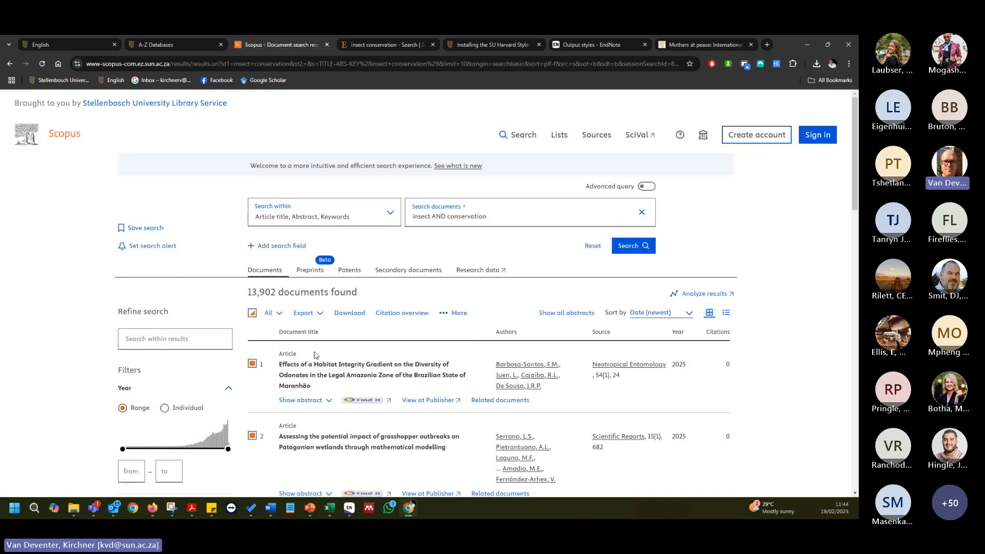
{"action": "scroll", "coordinate": [314, 355], "scroll_direction": "down", "scroll_amount": 2}
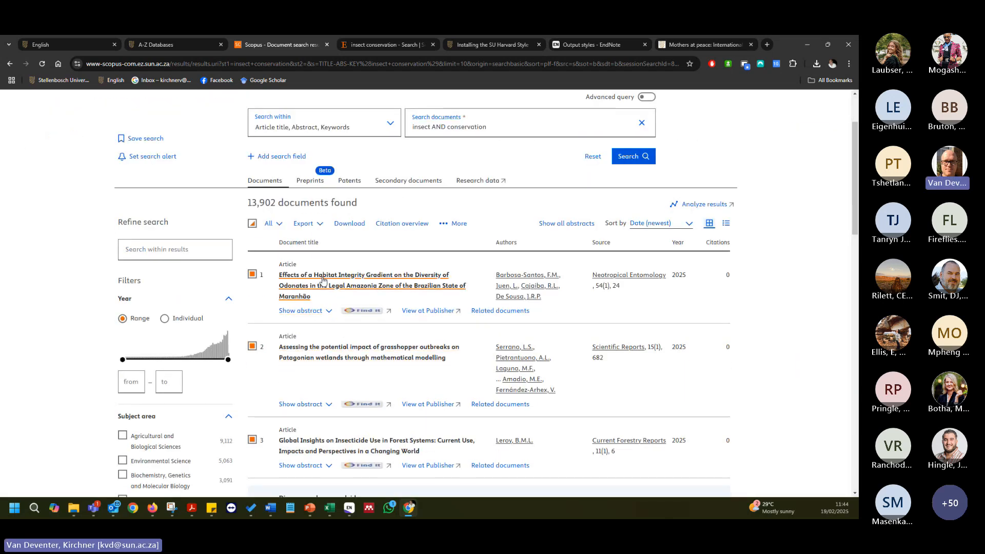
{"action": "double_click", "coordinate": [287, 265]}
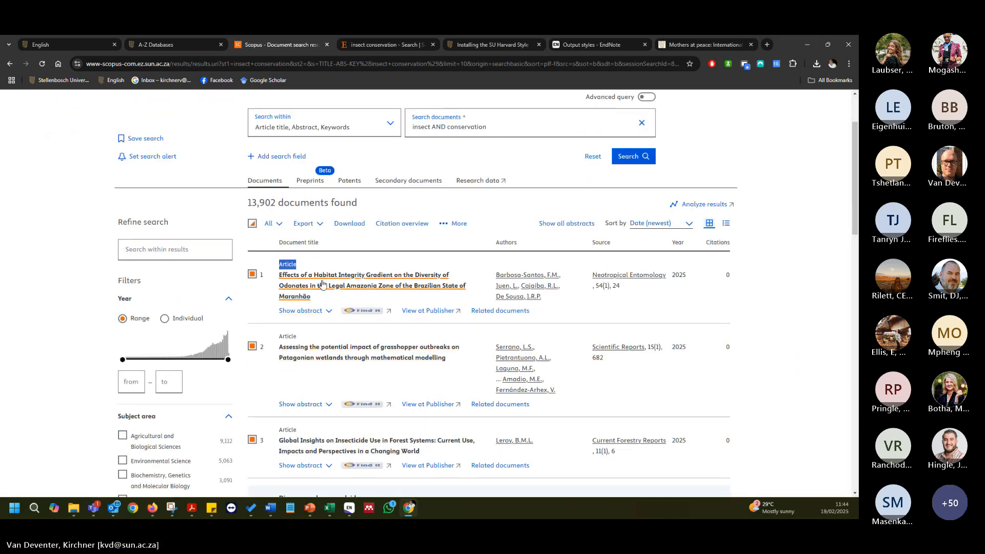
{"action": "left_click", "coordinate": [322, 228]}
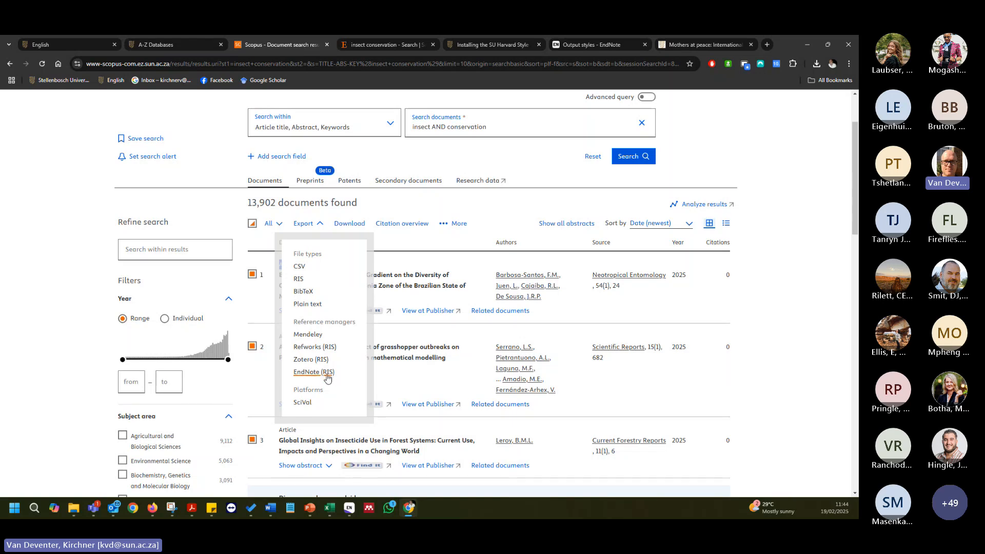
{"action": "left_click", "coordinate": [299, 279]}
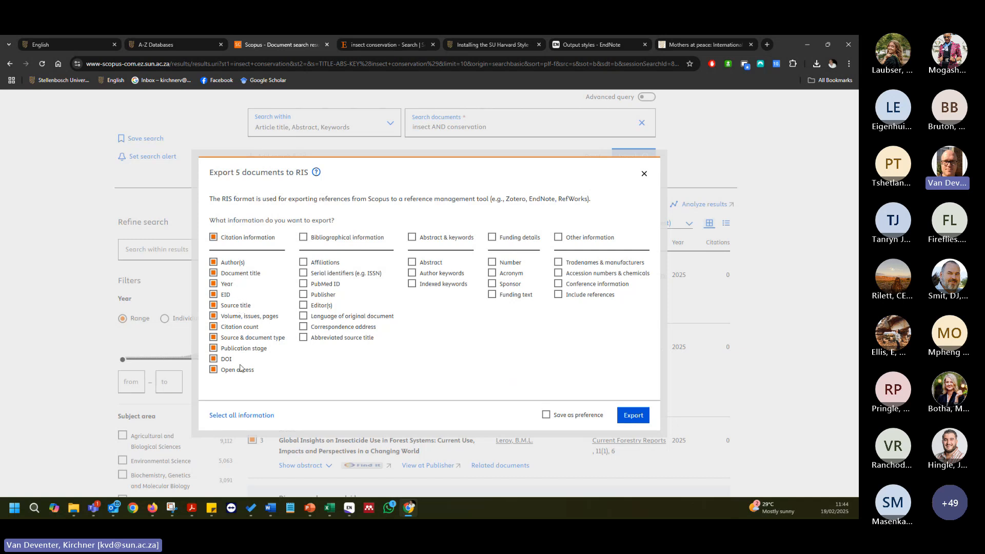
{"action": "left_click", "coordinate": [414, 263]}
{"action": "left_click", "coordinate": [412, 273]}
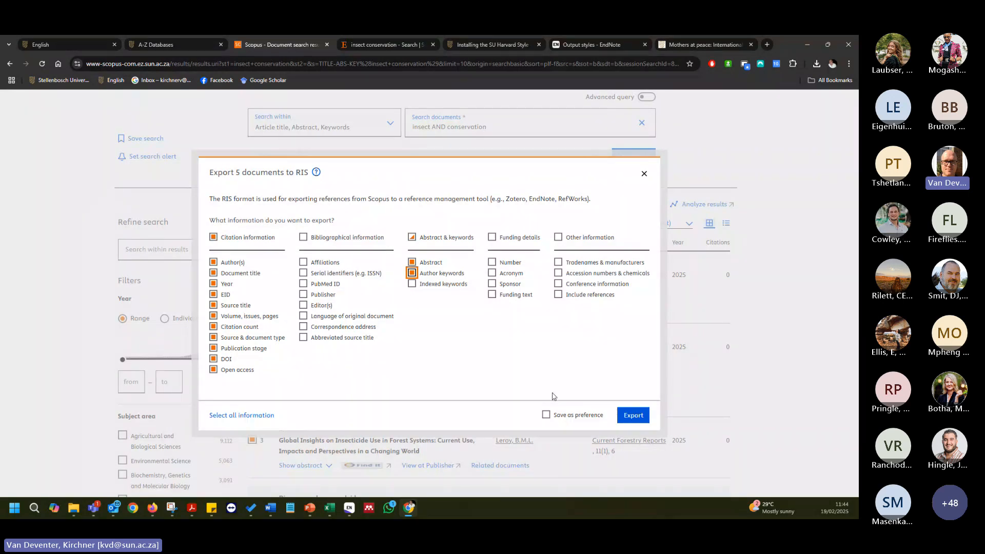
{"action": "left_click", "coordinate": [641, 178]}
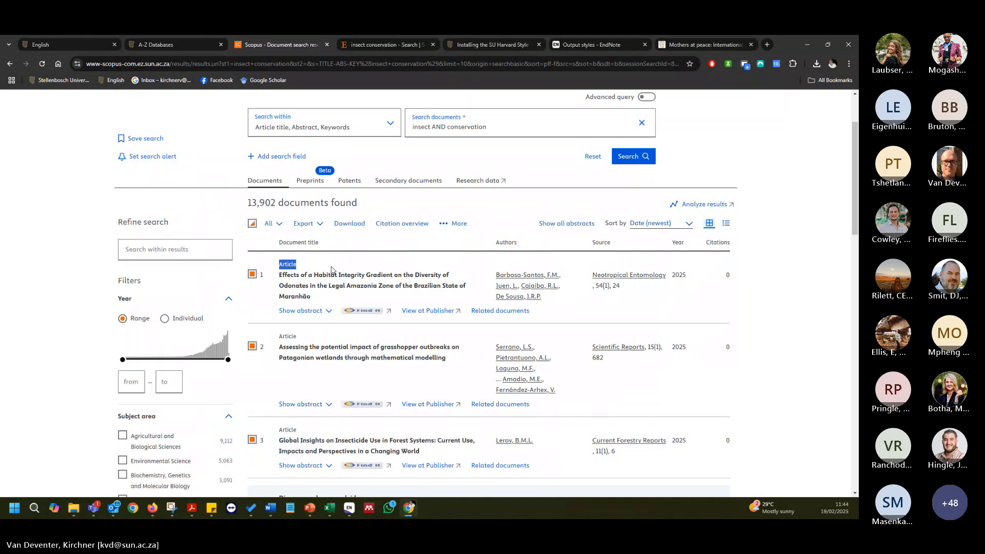
Open the first Scopus result, on habitat integrity and Odonates in Maranhão, and save its record as a PDF.
{"action": "left_click", "coordinate": [351, 286]}
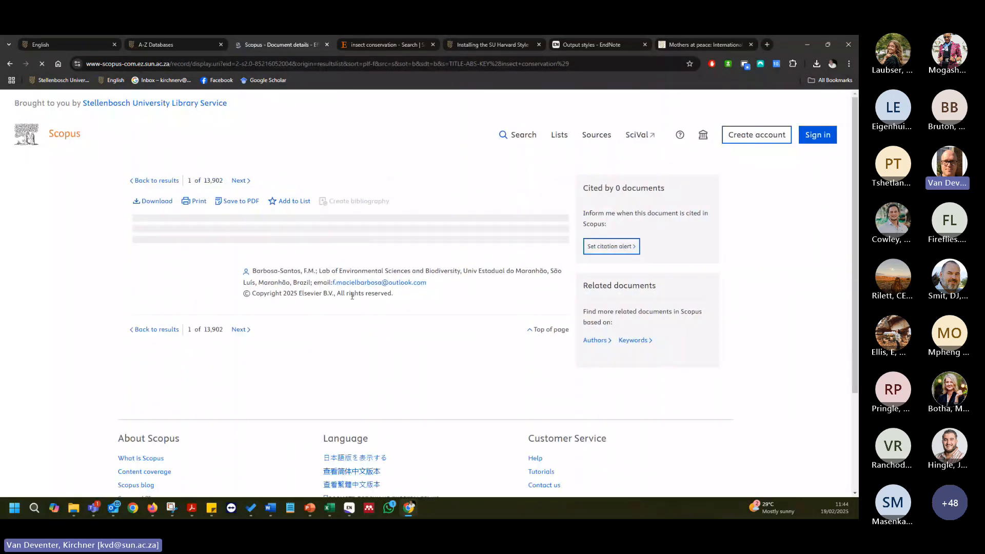
{"action": "left_click", "coordinate": [242, 204]}
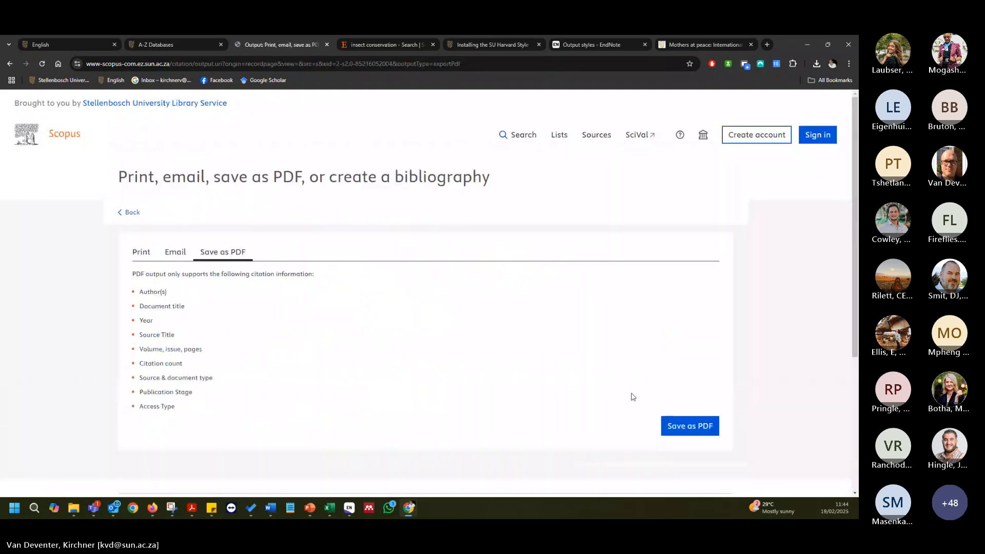
{"action": "left_click", "coordinate": [682, 430]}
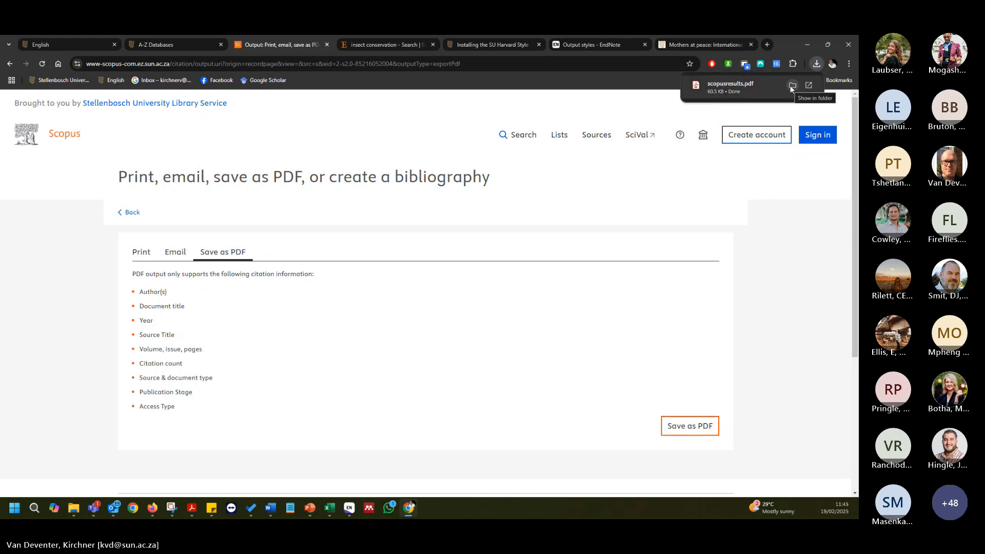
Move the downloaded scopusresults PDF into a new folder named "Scopus" inside Downloads > Insect Conservation, and return to the browser.
{"action": "left_click", "coordinate": [790, 85]}
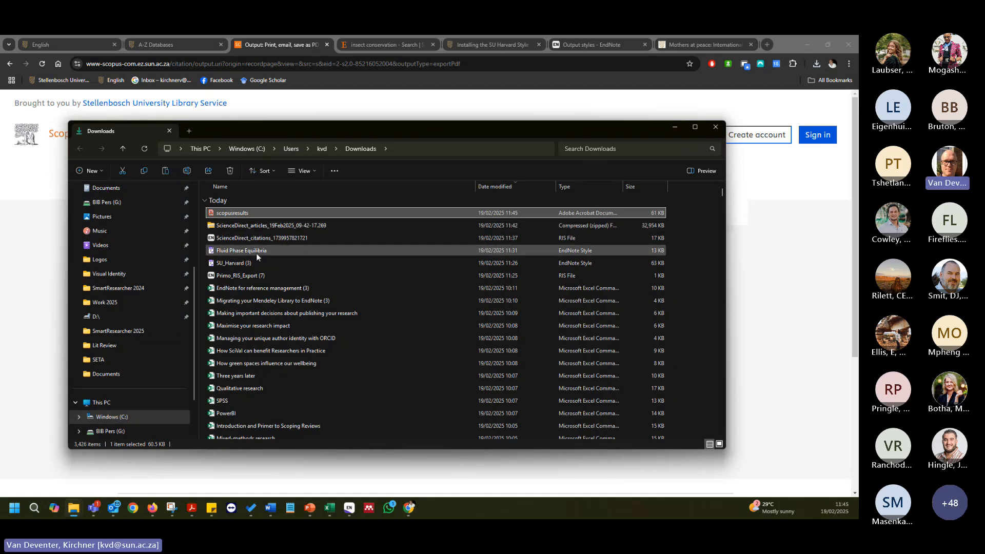
{"action": "scroll", "coordinate": [256, 253], "scroll_direction": "down", "scroll_amount": 7}
{"action": "double_click", "coordinate": [242, 331]}
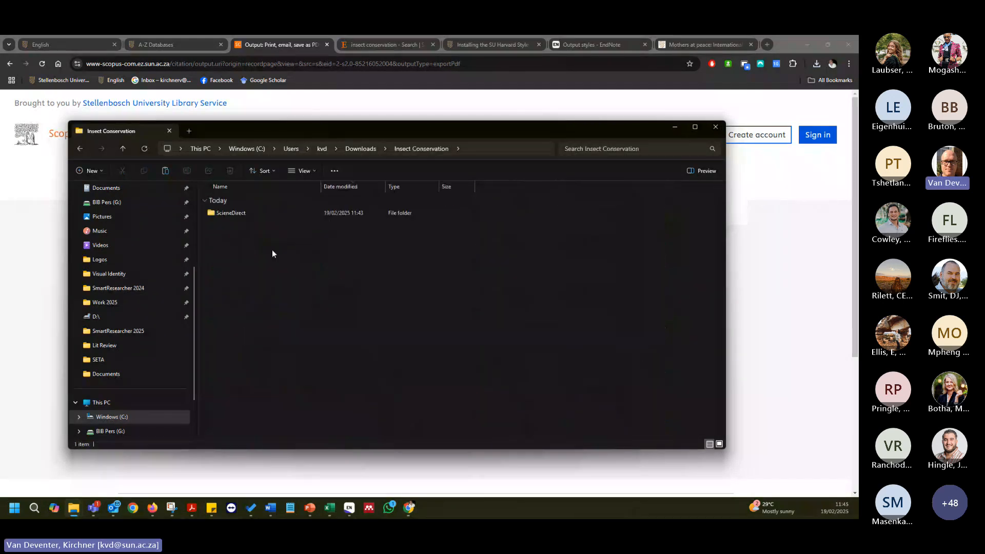
{"action": "left_click", "coordinate": [90, 171]}
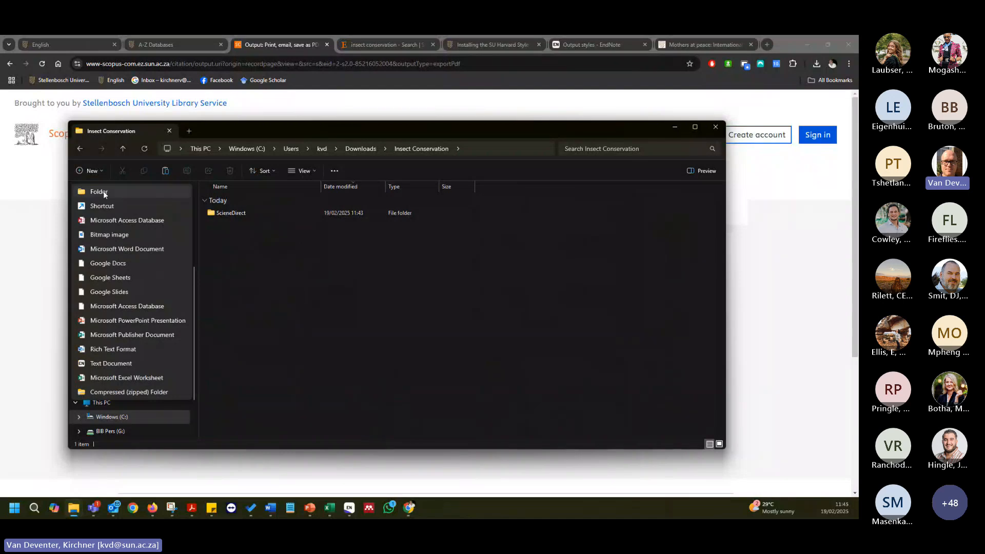
{"action": "left_click", "coordinate": [103, 191]}
{"action": "type", "text": "Scopus"}
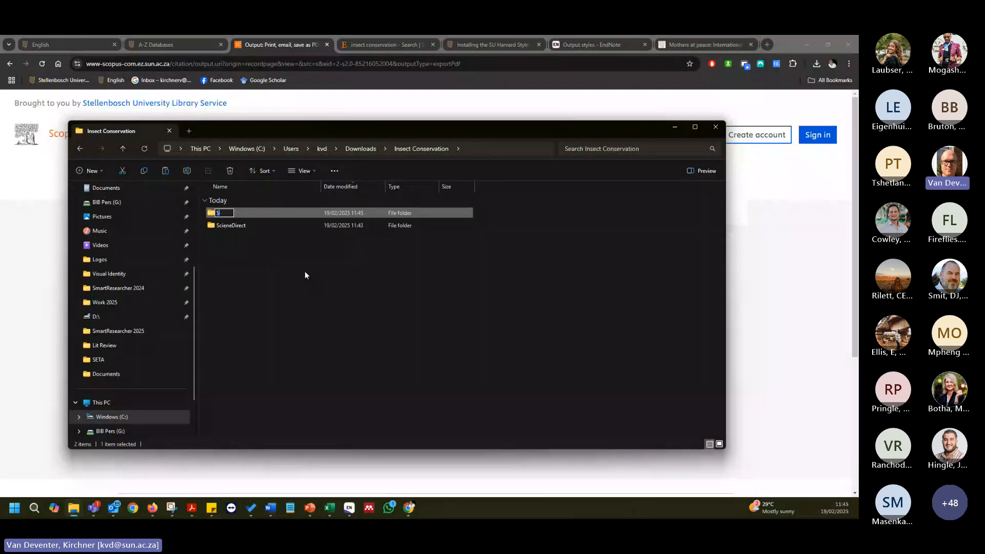
{"action": "key", "text": "Return"}
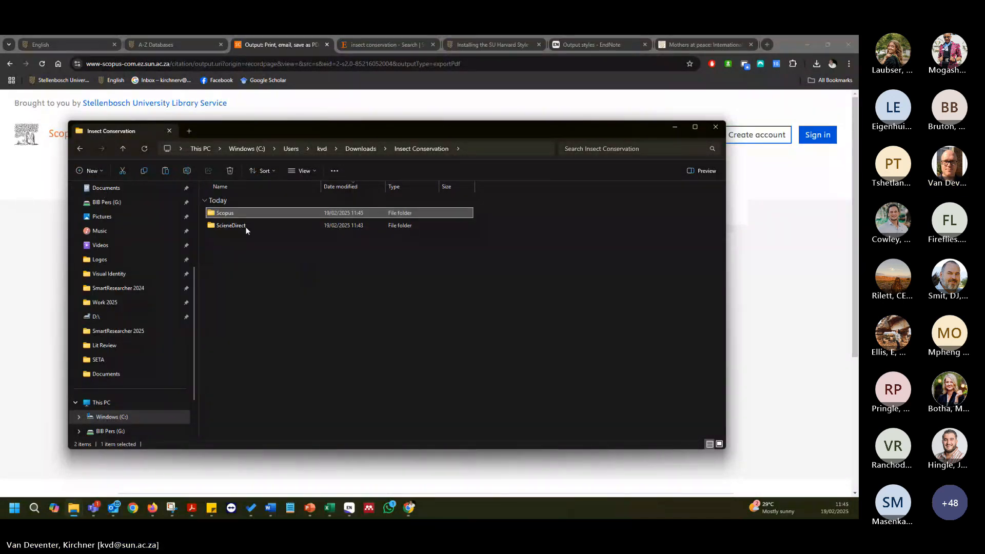
{"action": "key", "text": "Return"}
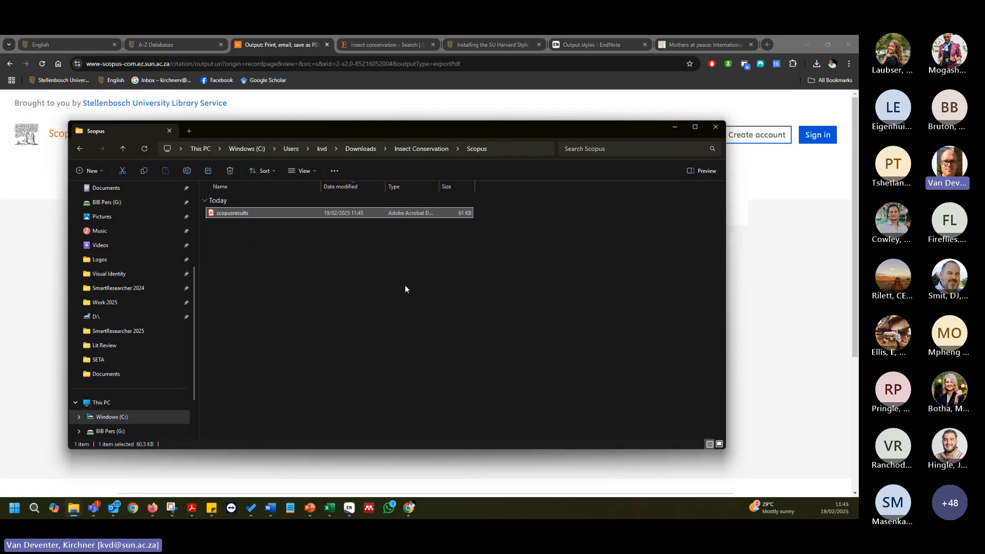
{"action": "left_click", "coordinate": [772, 264]}
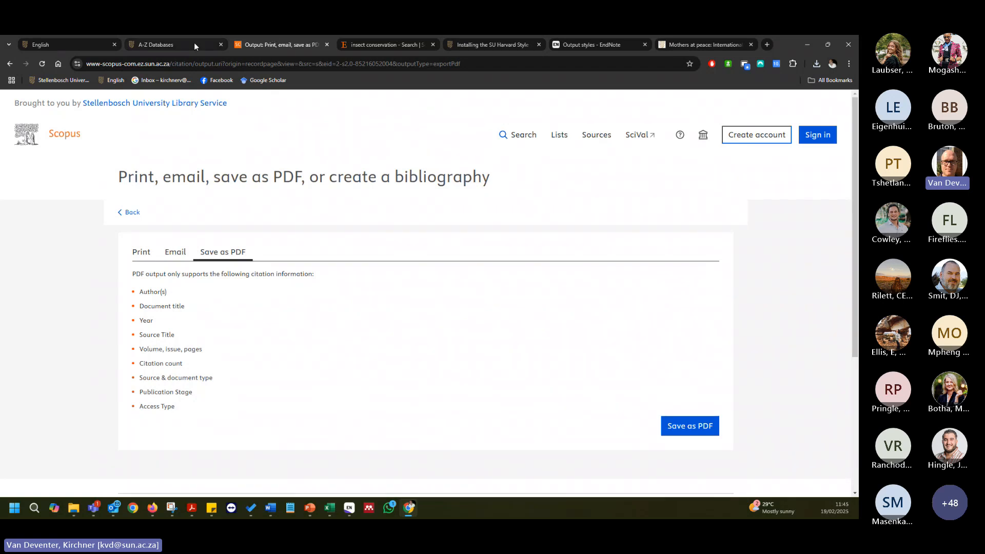
Open Academic Journals from the databases listed under A in the library's A-Z Databases.
{"action": "left_click", "coordinate": [149, 47]}
{"action": "scroll", "coordinate": [95, 210], "scroll_direction": "up", "scroll_amount": 10}
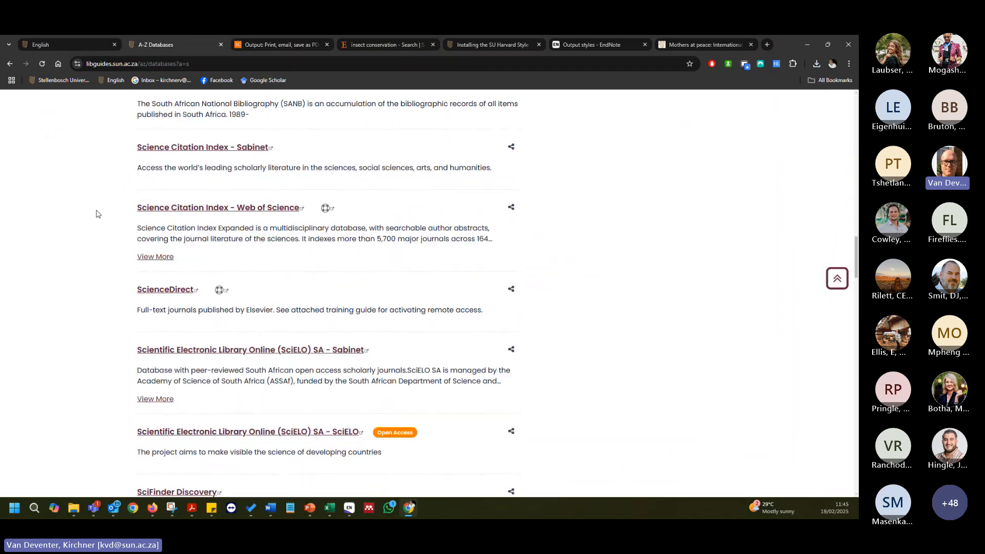
{"action": "scroll", "coordinate": [95, 210], "scroll_direction": "up", "scroll_amount": 10}
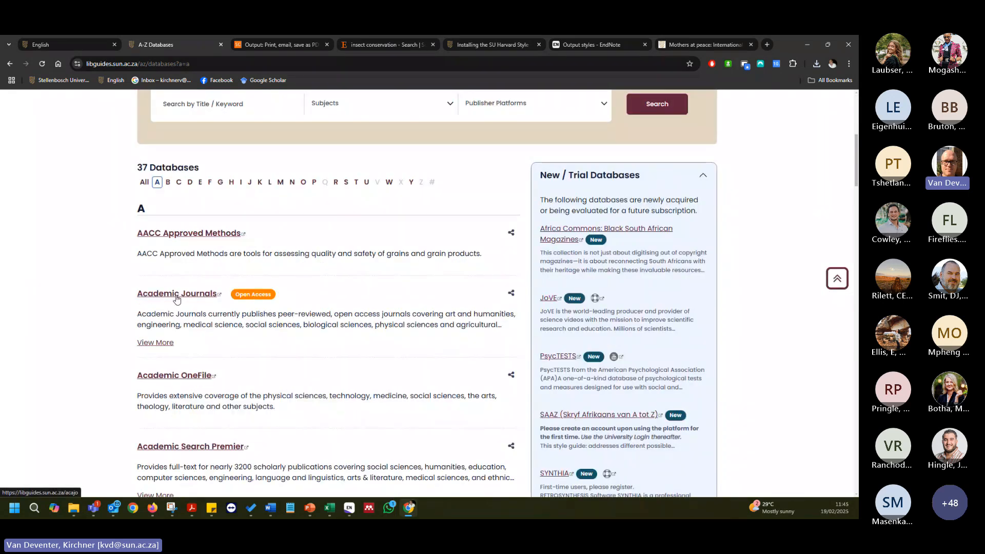
{"action": "left_click", "coordinate": [186, 297]}
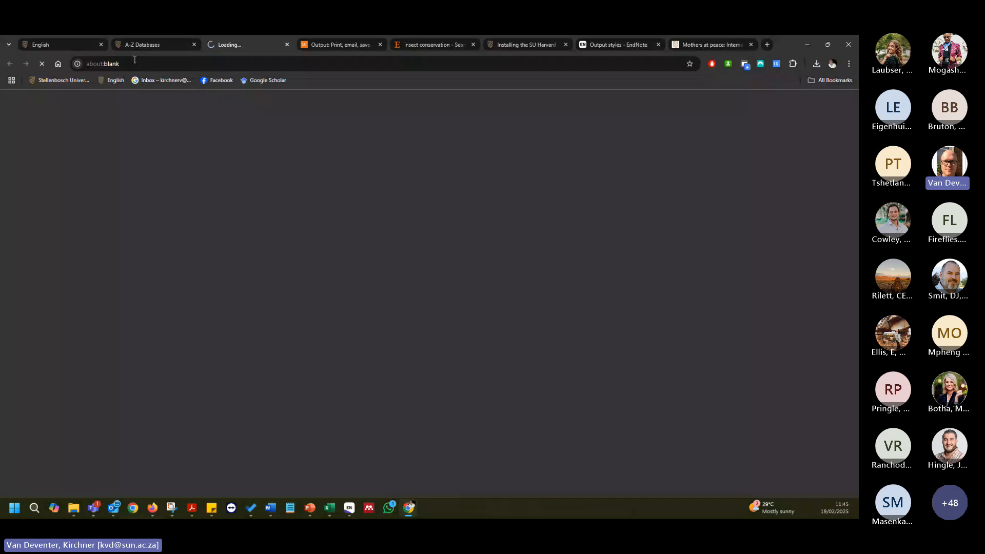
Close the loading Academic Journals tab and open Academic Search Premier from the library's A-Z Databases list.
{"action": "left_click", "coordinate": [288, 45]}
{"action": "scroll", "coordinate": [203, 283], "scroll_direction": "down", "scroll_amount": 2}
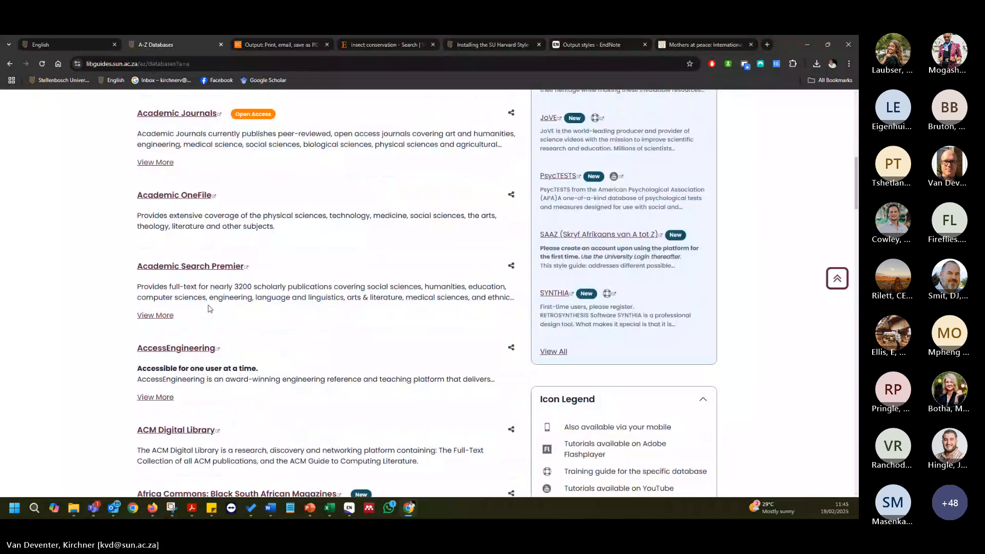
{"action": "left_click", "coordinate": [205, 225]}
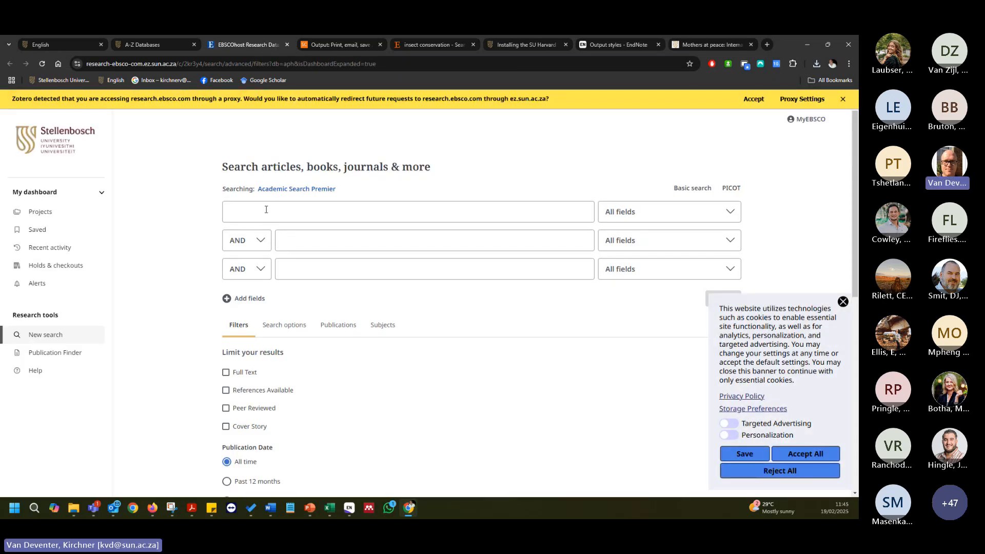
Dismiss the proxy and cookie notices by accepting all cookies, and search Academic Search Premier for "insect conservation".
{"action": "left_click", "coordinate": [843, 99]}
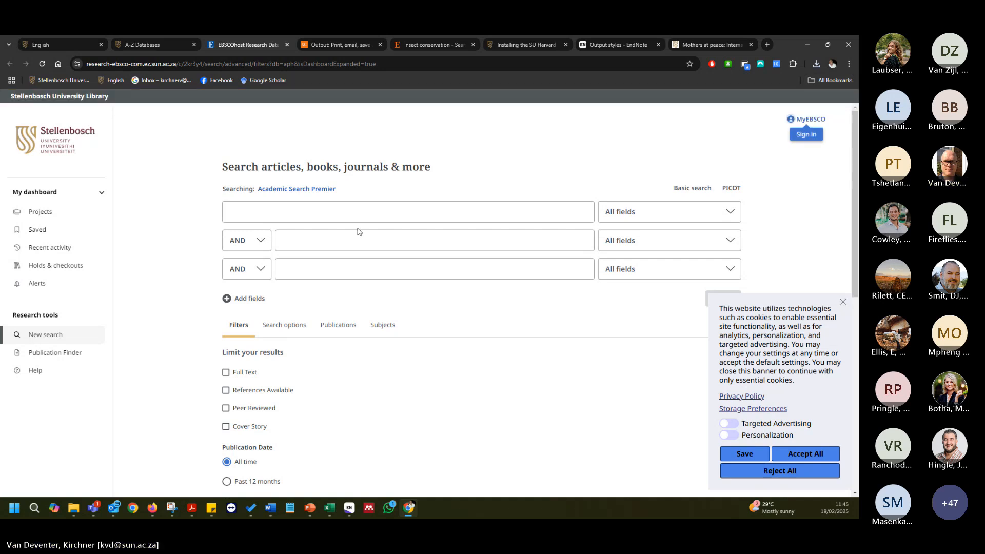
{"action": "left_click", "coordinate": [806, 454]}
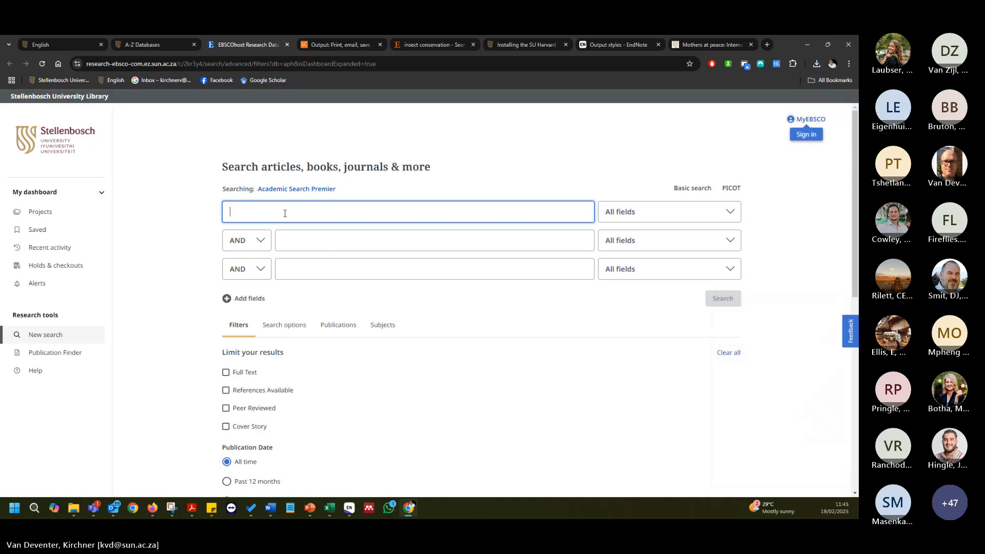
{"action": "type", "text": "insect co"}
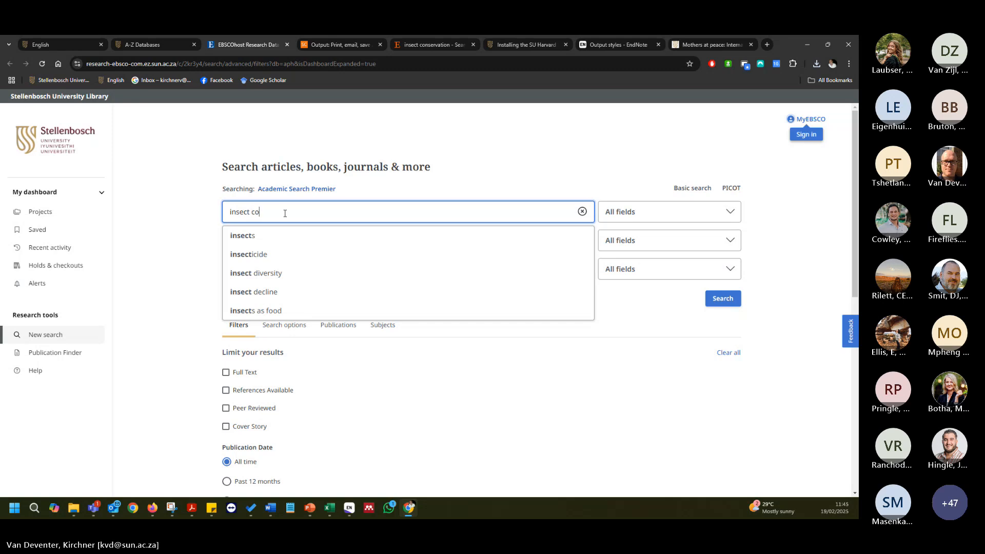
{"action": "type", "text": "nservatio"}
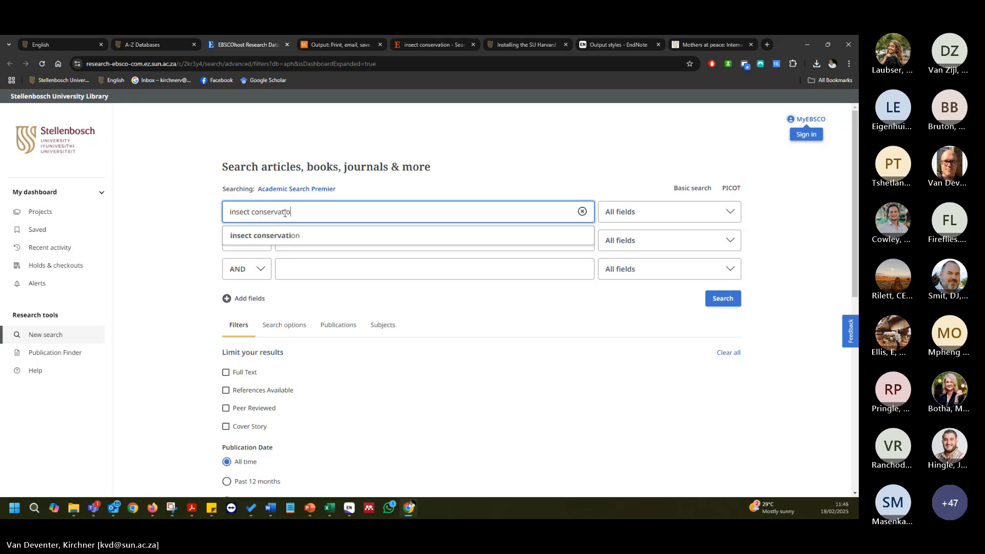
{"action": "type", "text": "n"}
{"action": "left_click", "coordinate": [718, 304]}
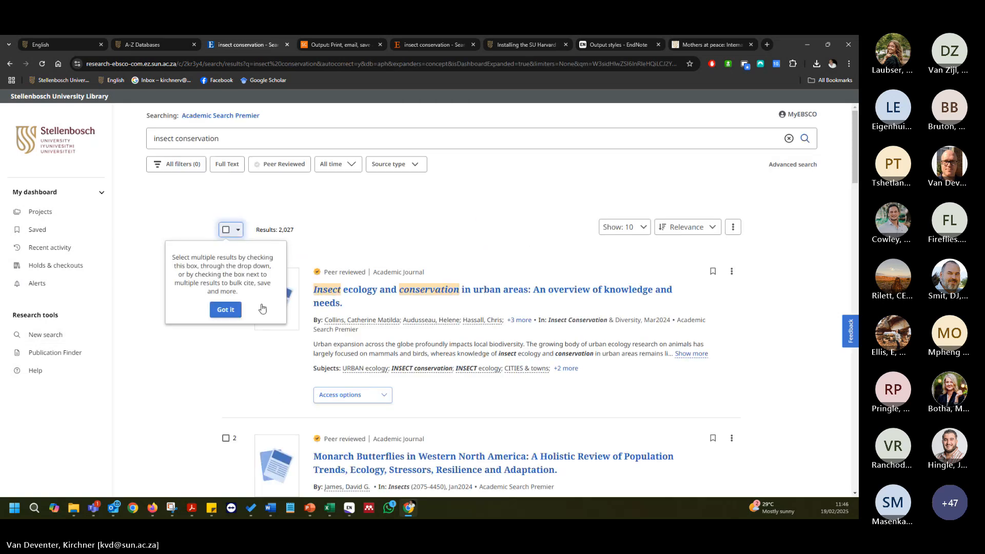
{"action": "left_click", "coordinate": [228, 310]}
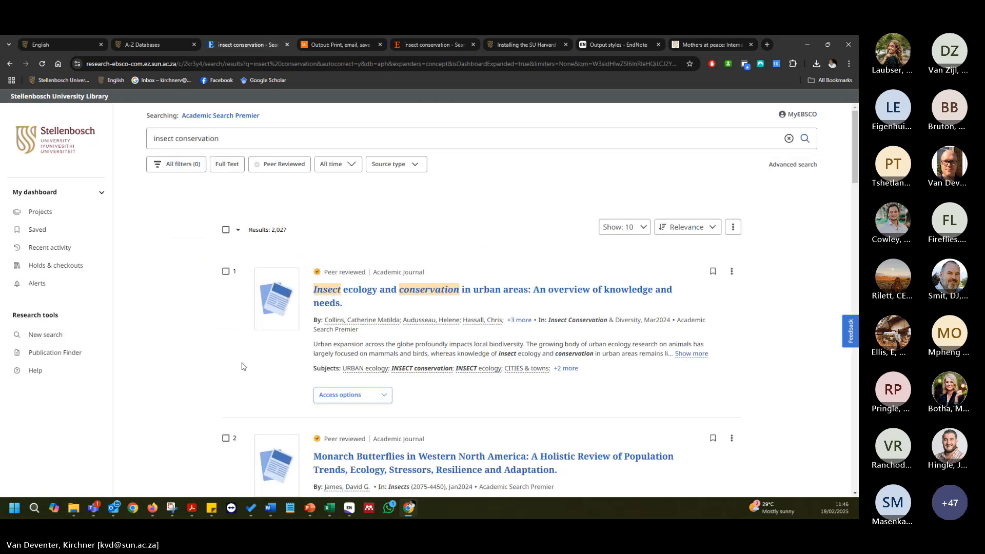
{"action": "left_click", "coordinate": [225, 272]}
{"action": "scroll", "coordinate": [287, 390], "scroll_direction": "down", "scroll_amount": 4}
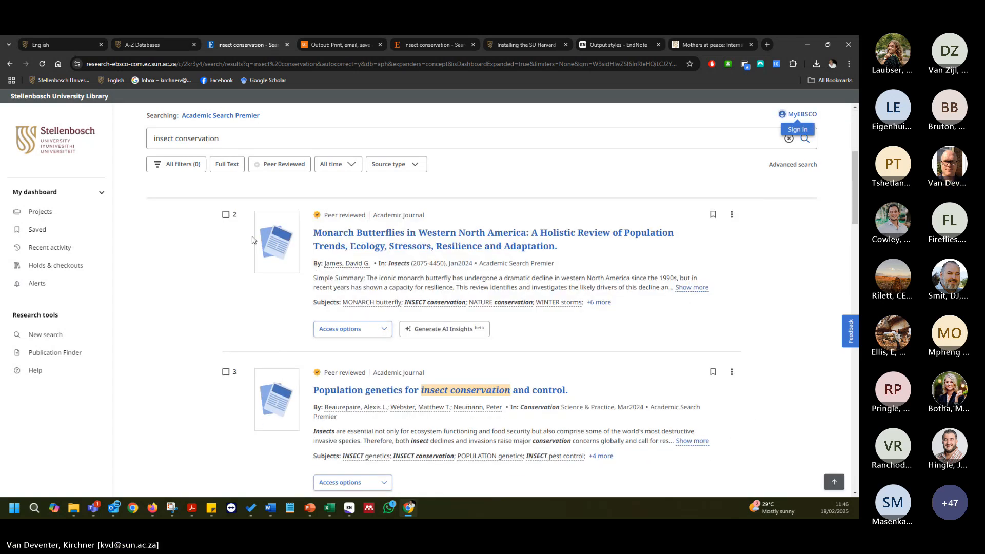
{"action": "scroll", "coordinate": [244, 237], "scroll_direction": "up", "scroll_amount": 4}
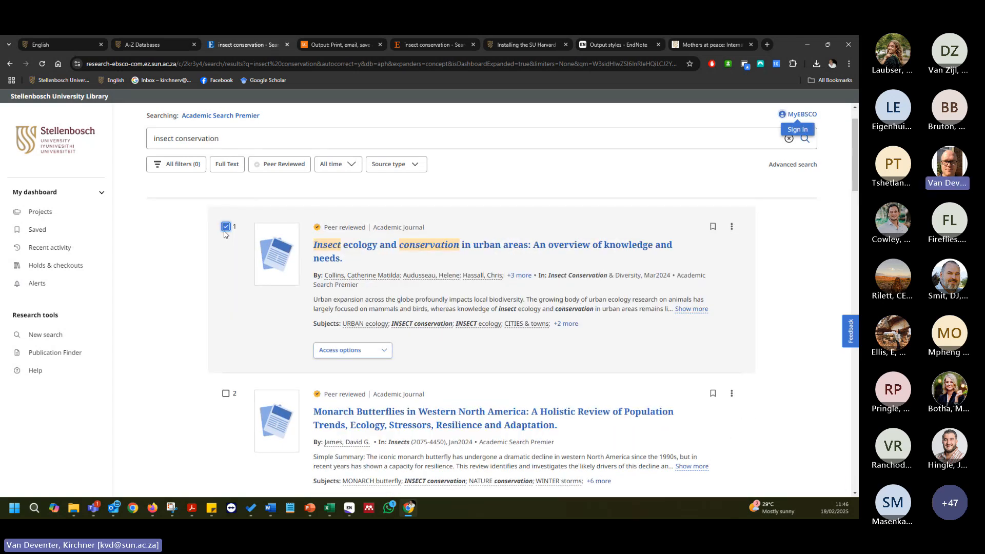
{"action": "left_click", "coordinate": [226, 227]}
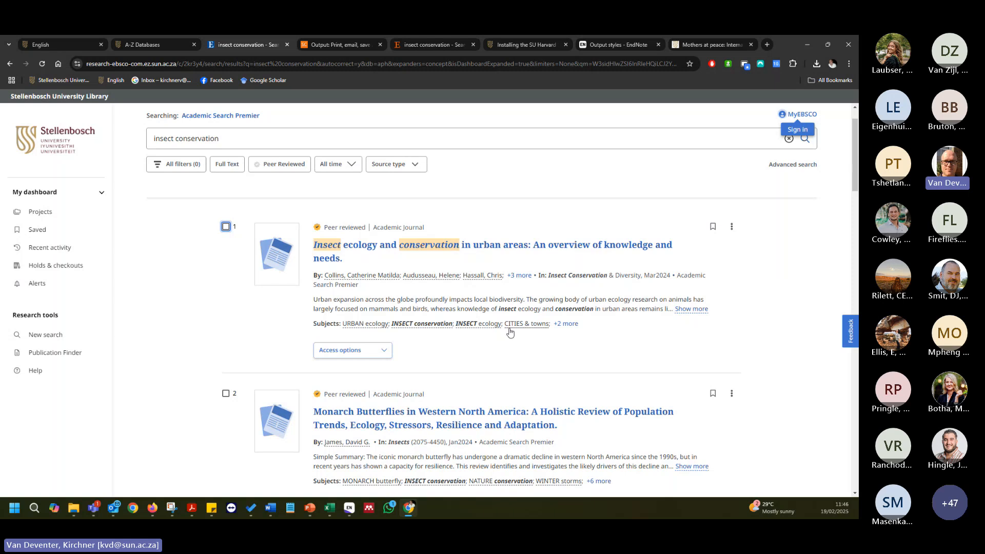
{"action": "scroll", "coordinate": [510, 332], "scroll_direction": "down", "scroll_amount": 15}
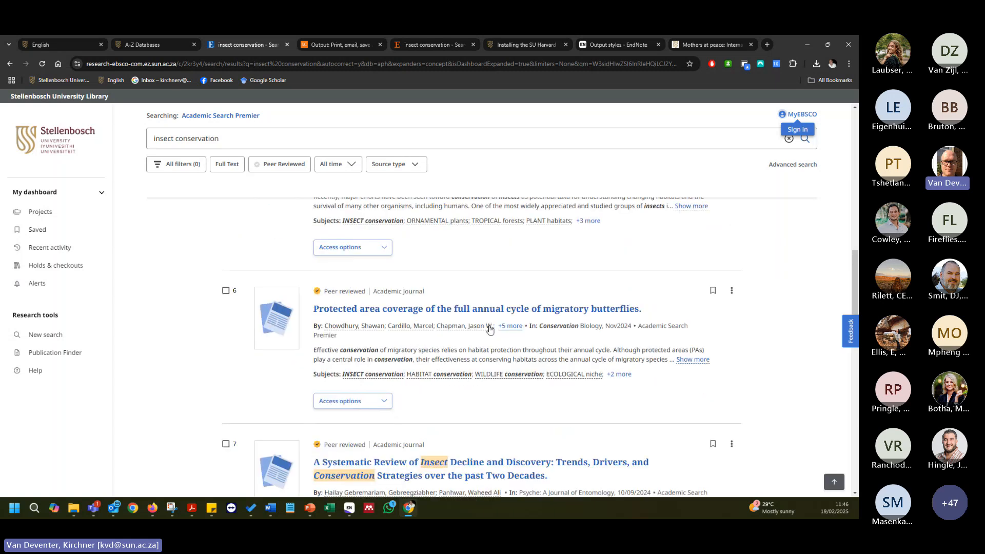
{"action": "scroll", "coordinate": [490, 330], "scroll_direction": "down", "scroll_amount": 8}
{"action": "scroll", "coordinate": [464, 333], "scroll_direction": "up", "scroll_amount": 14}
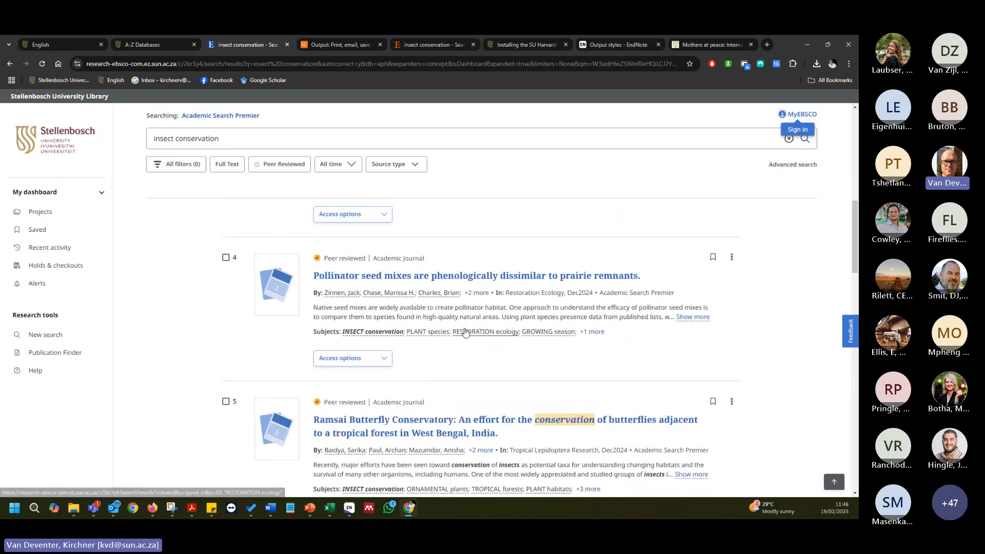
{"action": "scroll", "coordinate": [464, 333], "scroll_direction": "up", "scroll_amount": 8}
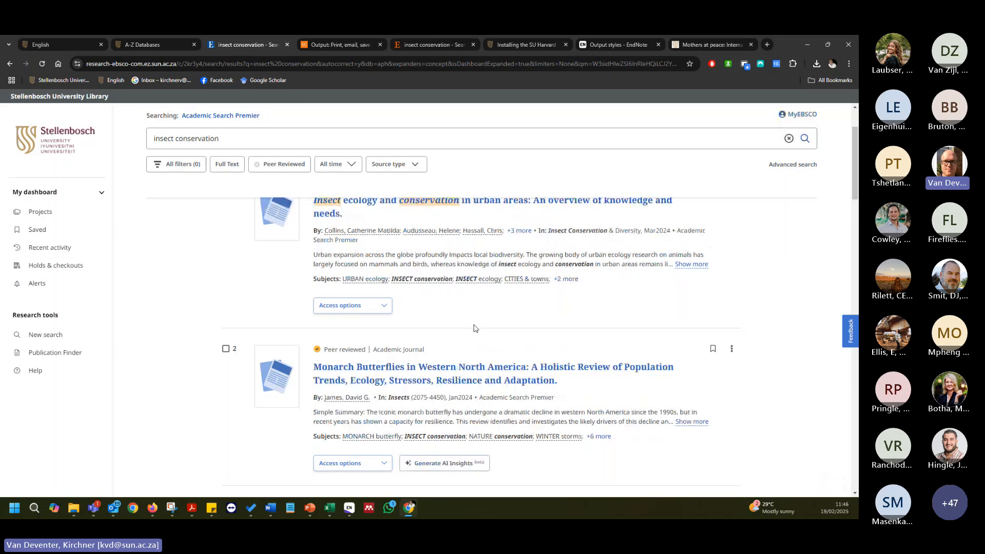
{"action": "scroll", "coordinate": [474, 329], "scroll_direction": "up", "scroll_amount": 2}
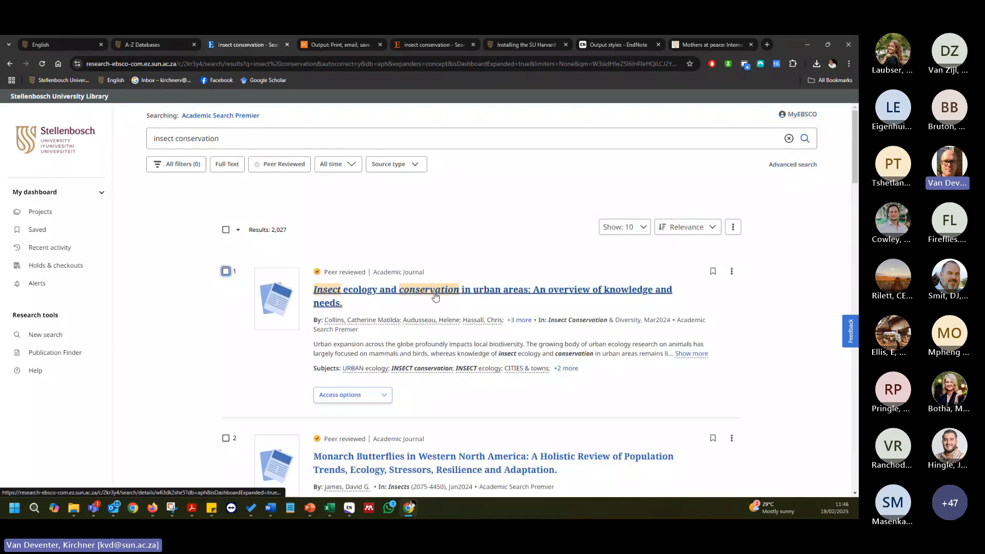
{"action": "left_click", "coordinate": [732, 227]}
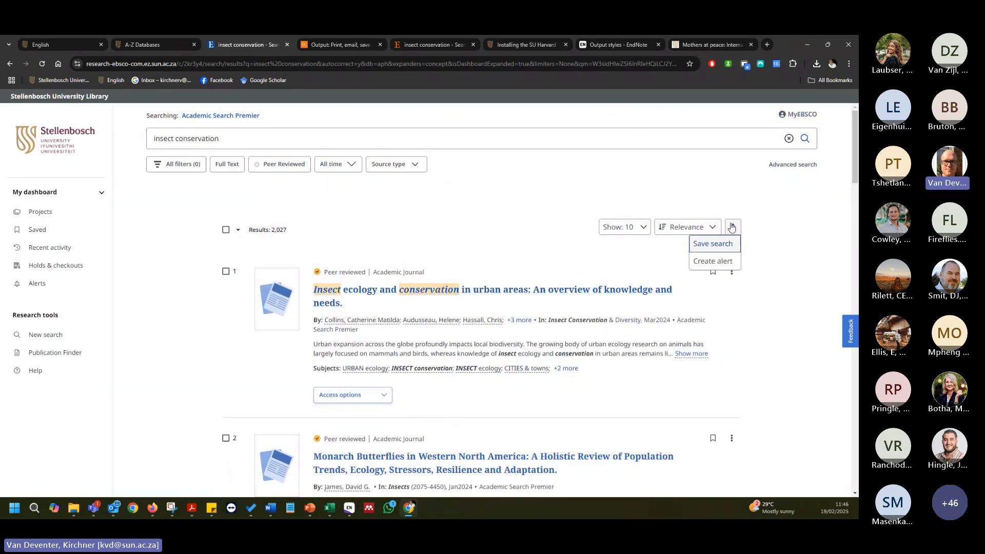
{"action": "left_click", "coordinate": [732, 227]}
{"action": "left_click", "coordinate": [733, 272]}
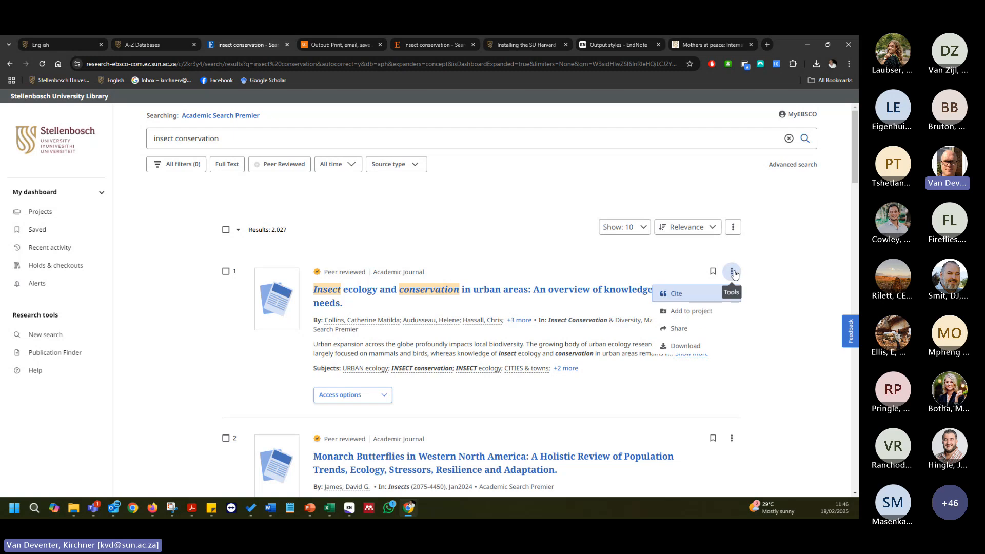
{"action": "left_click", "coordinate": [735, 274]}
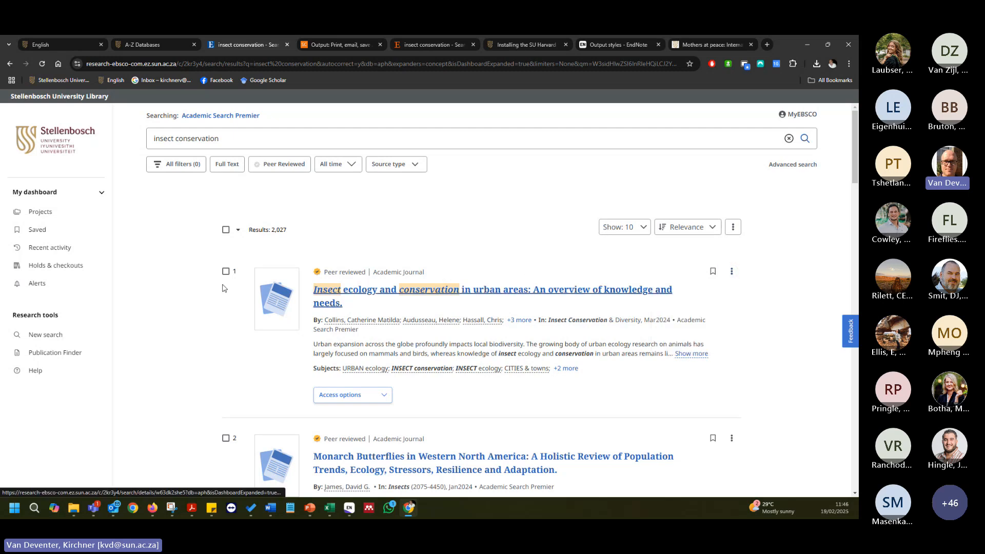
Select all insect conservation results on the first page of the Academic Search Premier list.
{"action": "left_click", "coordinate": [226, 230]}
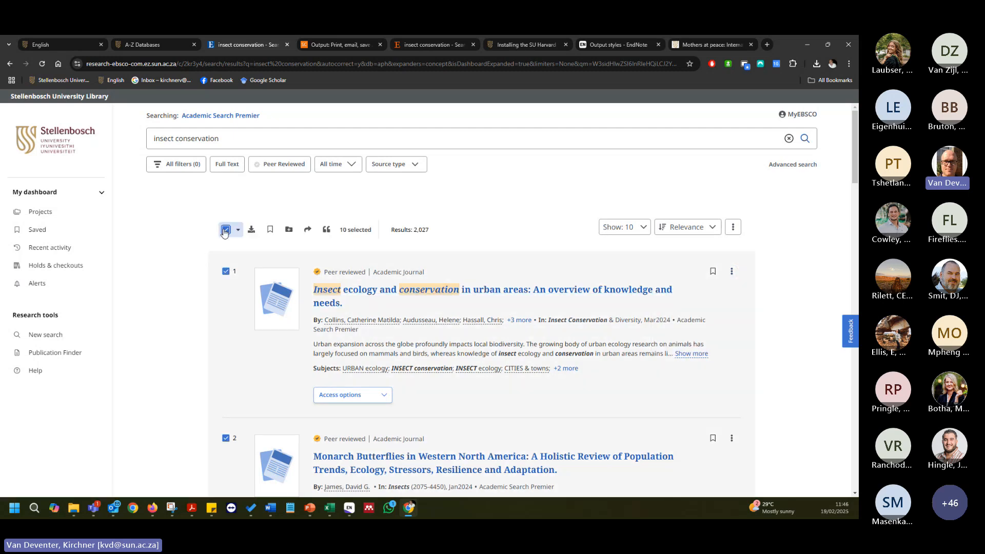
Review the citation export options and the metadata download formats for the selected search results, closing both dialogs.
{"action": "left_click", "coordinate": [327, 231]}
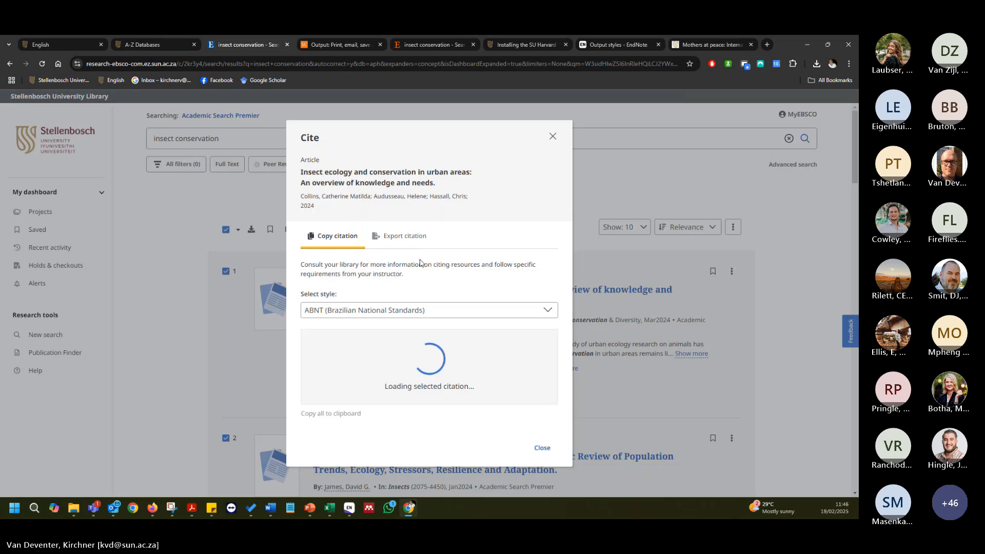
{"action": "left_click", "coordinate": [399, 233]}
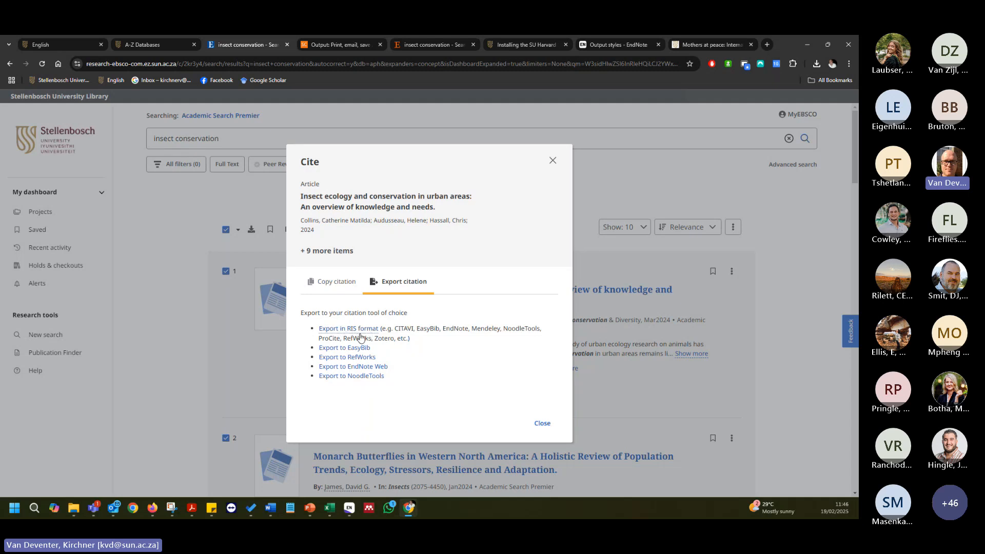
{"action": "left_click", "coordinate": [548, 430]}
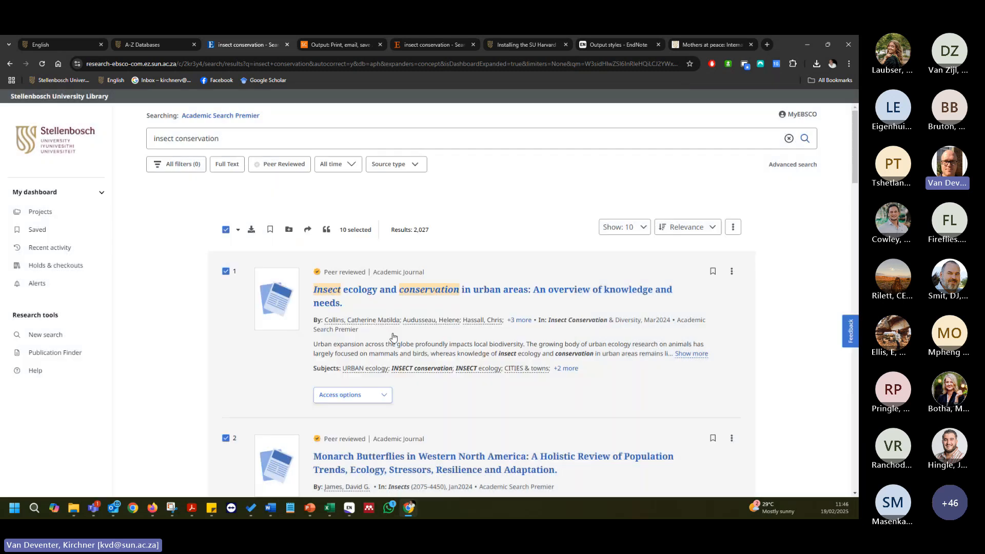
{"action": "left_click", "coordinate": [251, 230]}
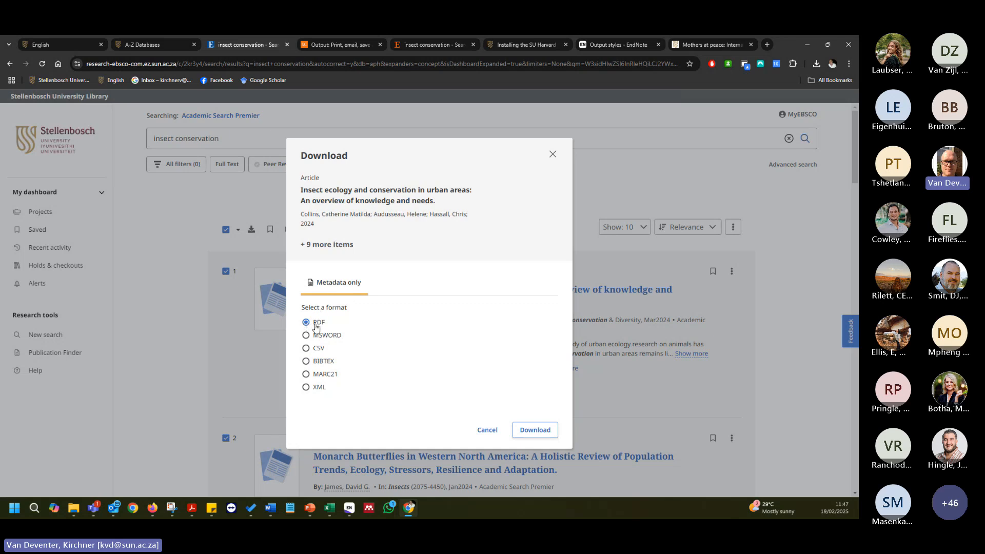
{"action": "left_click", "coordinate": [552, 156]}
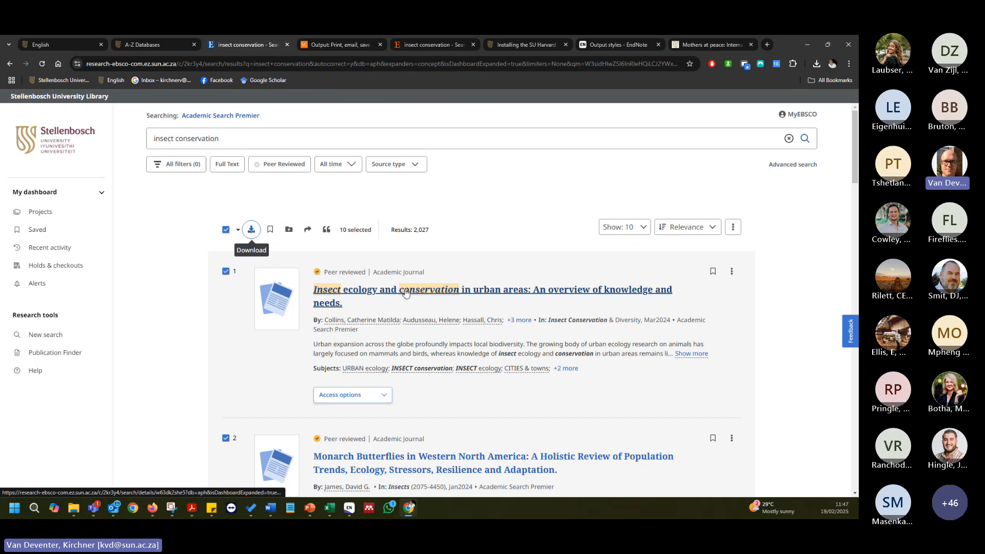
Open the article "Monarch Butterflies in Western North America" from the results and download its full text as PDF.
{"action": "scroll", "coordinate": [411, 307], "scroll_direction": "down", "scroll_amount": 4}
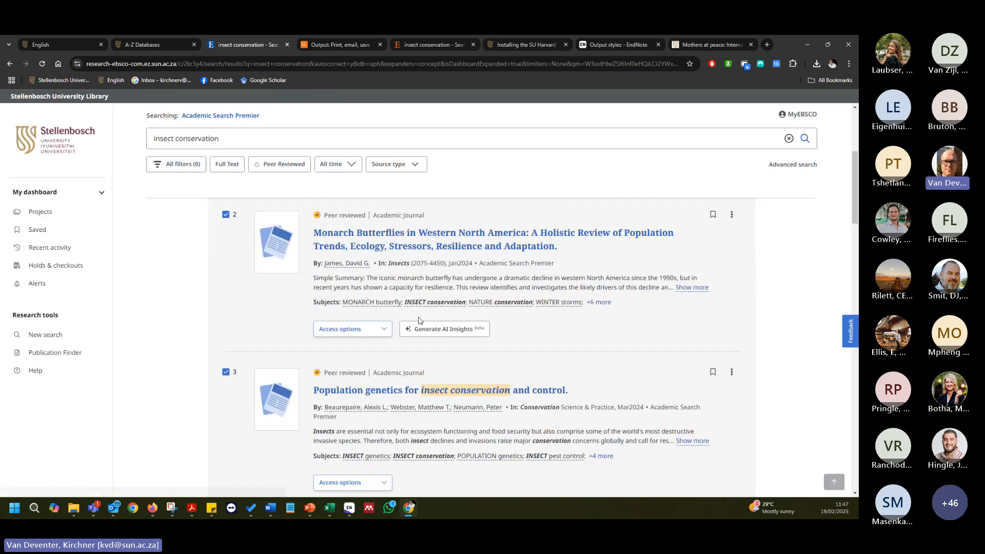
{"action": "left_click", "coordinate": [372, 236]}
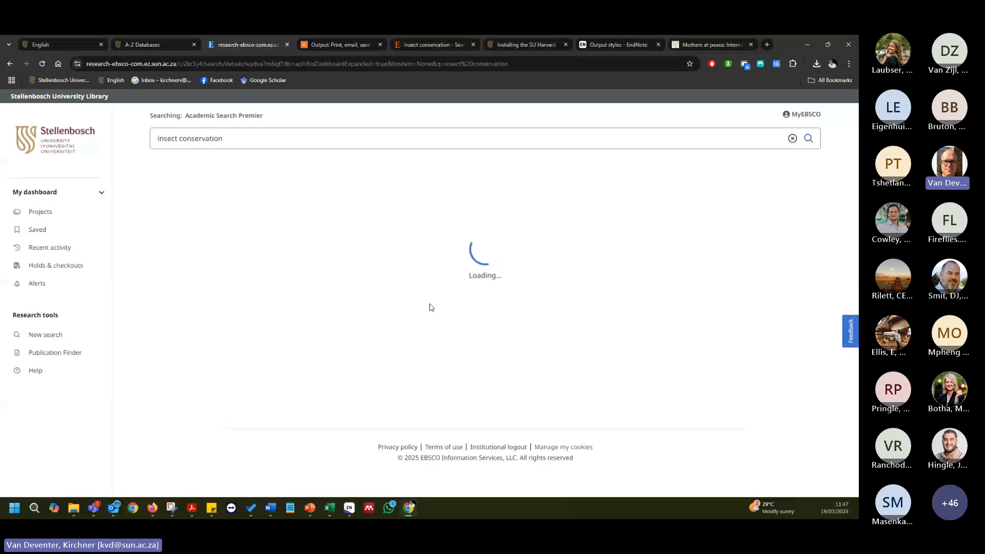
{"action": "left_click", "coordinate": [382, 283]}
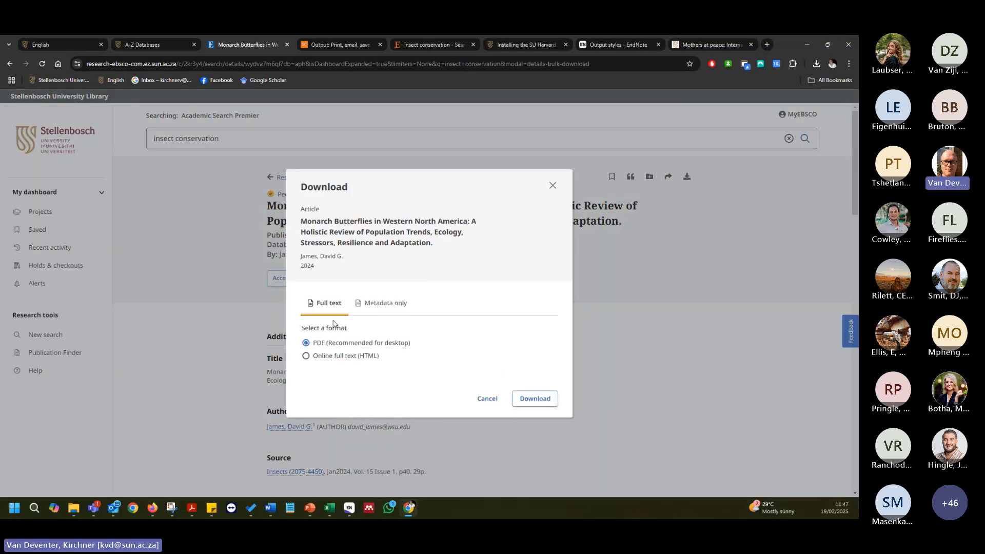
{"action": "left_click", "coordinate": [551, 400]}
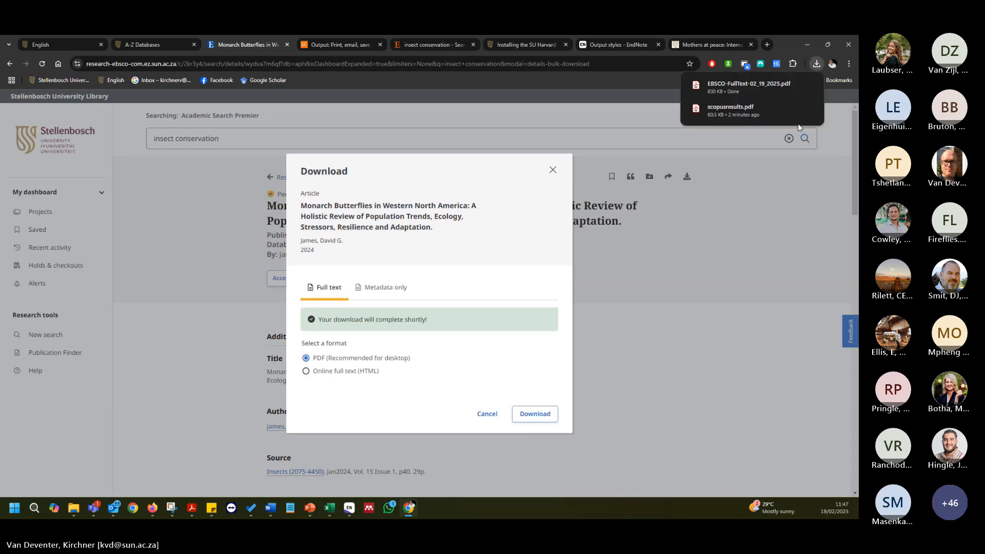
Show the downloaded PDF in its Downloads folder and create a folder named ASP inside the Insect Conservation folder.
{"action": "left_click", "coordinate": [791, 86]}
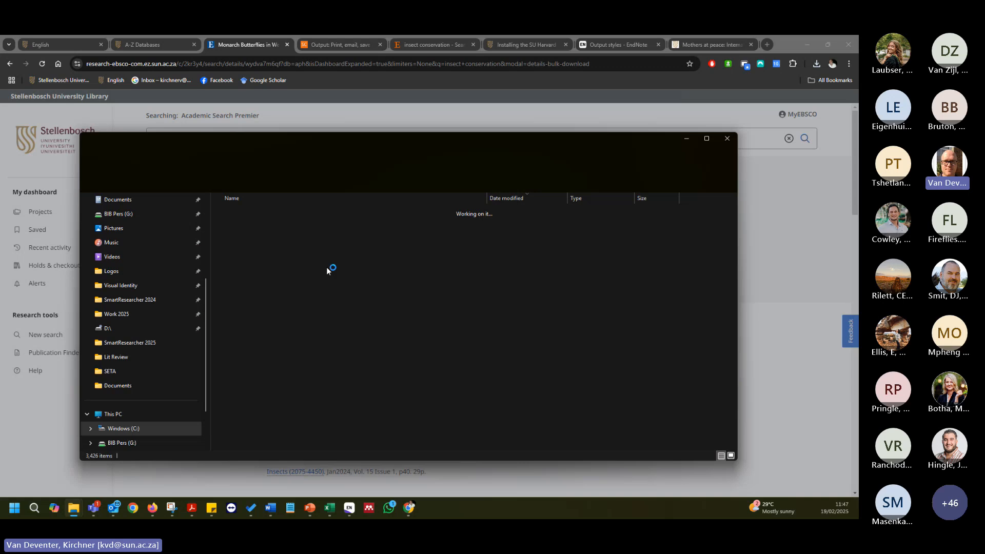
{"action": "scroll", "coordinate": [284, 281], "scroll_direction": "down", "scroll_amount": 1}
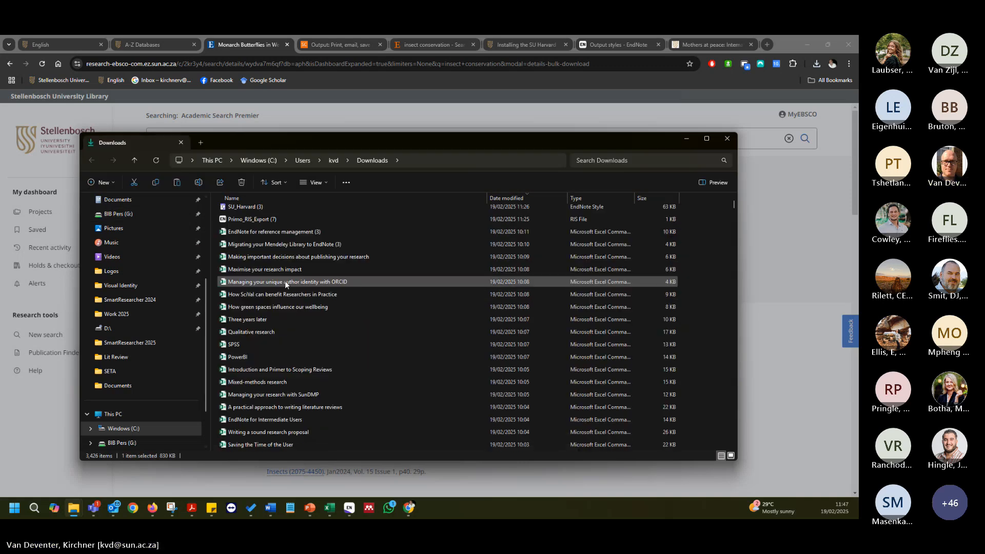
{"action": "scroll", "coordinate": [285, 282], "scroll_direction": "down", "scroll_amount": 5}
{"action": "double_click", "coordinate": [275, 279]}
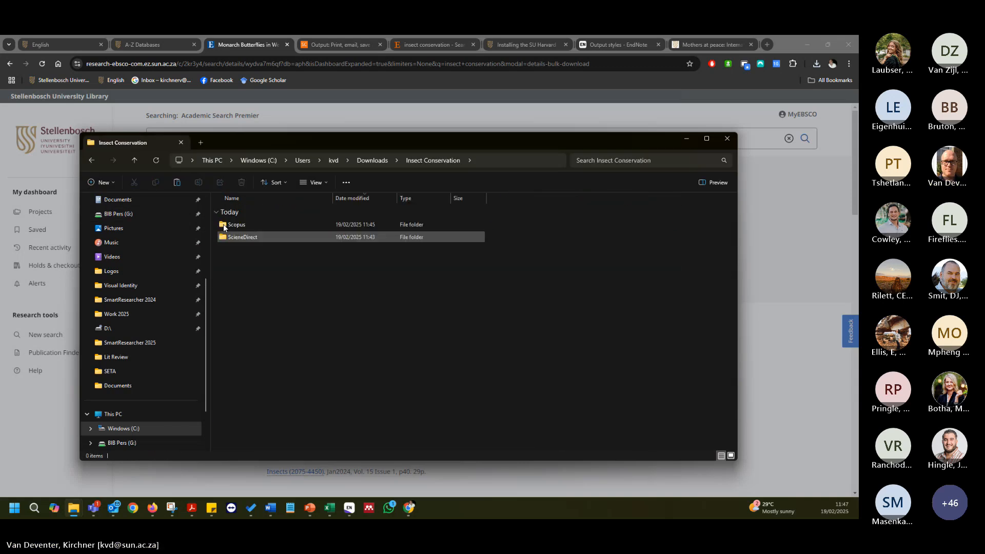
{"action": "left_click", "coordinate": [101, 183]}
{"action": "left_click", "coordinate": [145, 205]}
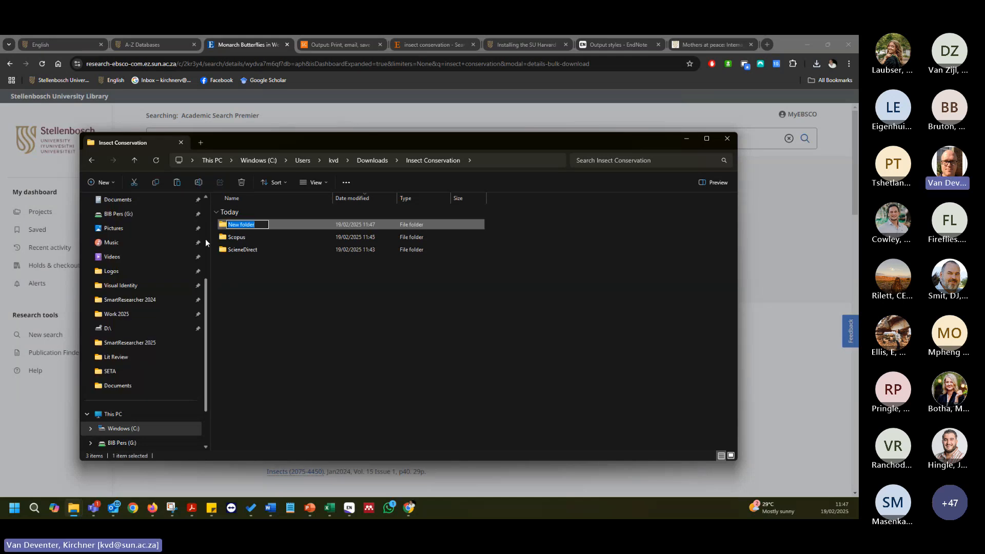
{"action": "type", "text": "ASP"}
{"action": "key", "text": "Return"}
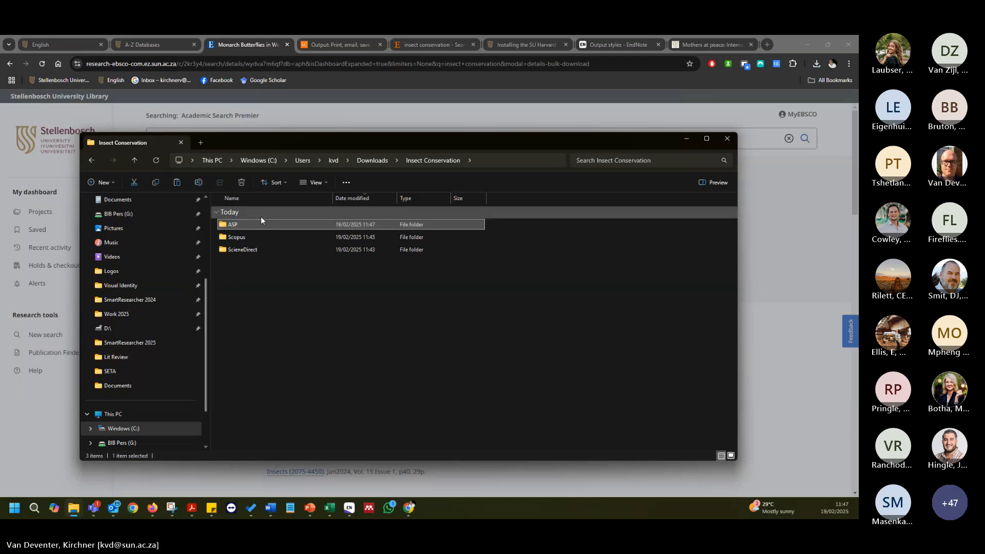
Paste the downloaded EBSCO full-text PDF into the ASP folder, and close the file window and the article's download dialog.
{"action": "double_click", "coordinate": [249, 225]}
{"action": "key", "text": "ctrl+v"}
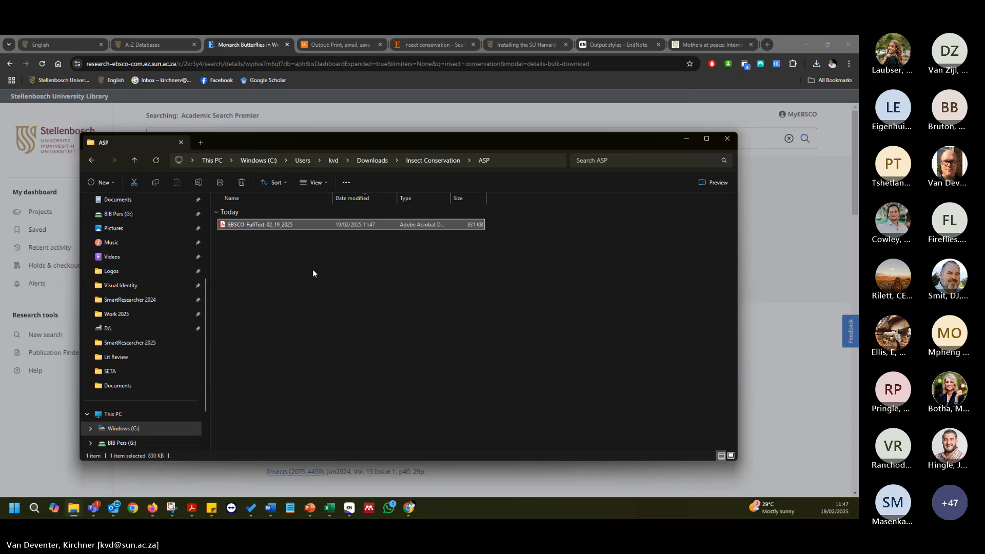
{"action": "left_click", "coordinate": [727, 138]}
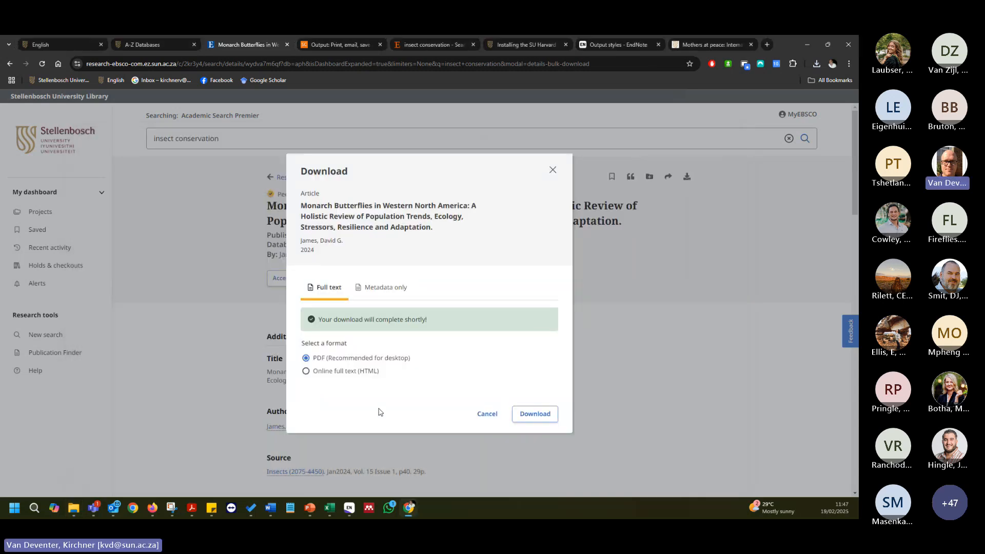
{"action": "left_click", "coordinate": [487, 414]}
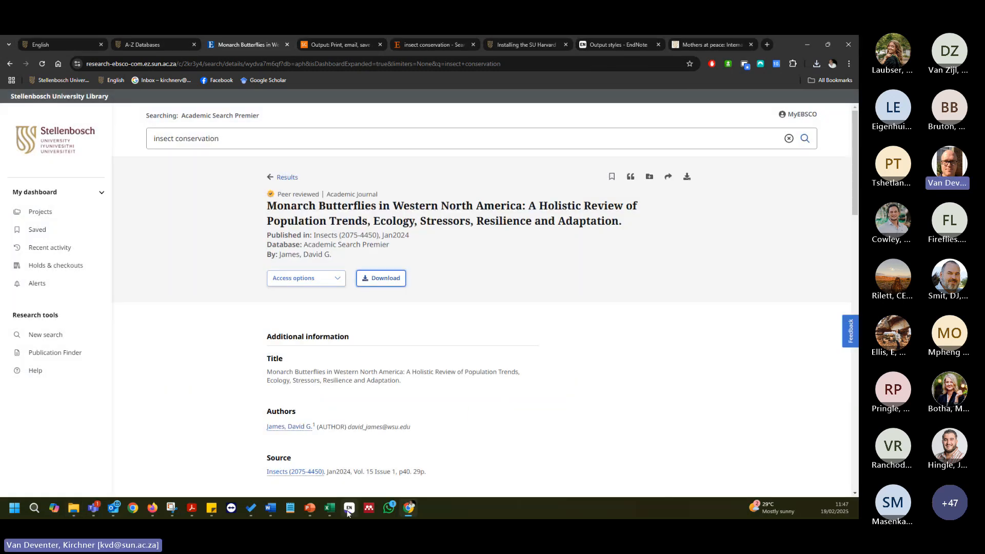
Switch to EndNote and set up a folder import with the PDF option, including files in subfolders and creating a group set.
{"action": "left_click", "coordinate": [349, 509]}
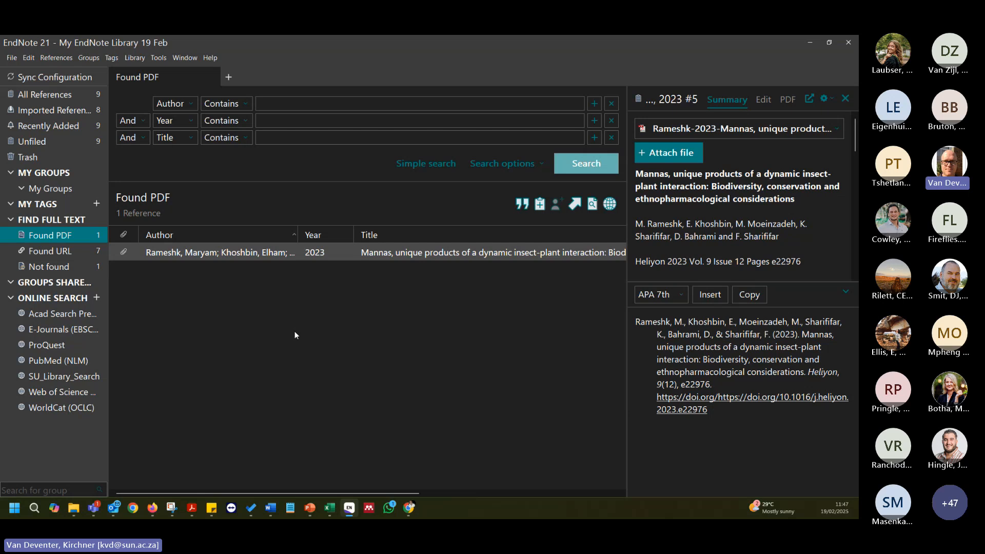
{"action": "left_click", "coordinate": [11, 58]}
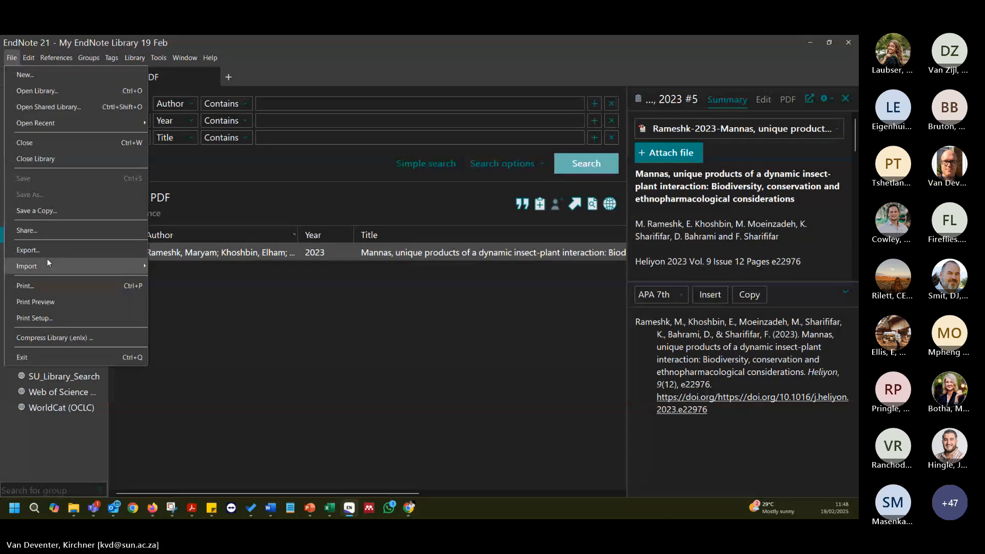
{"action": "mouse_move", "coordinate": [45, 267]}
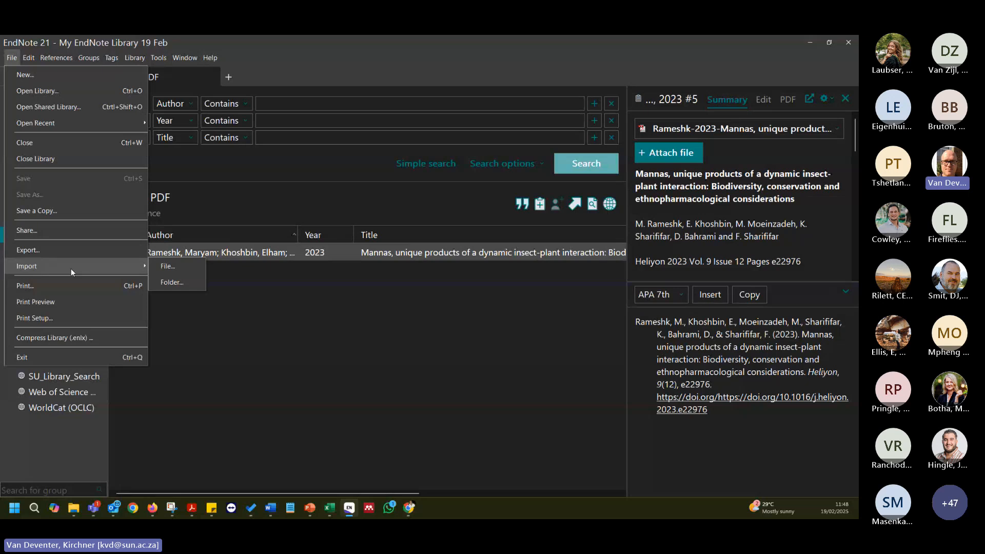
{"action": "left_click", "coordinate": [173, 282]}
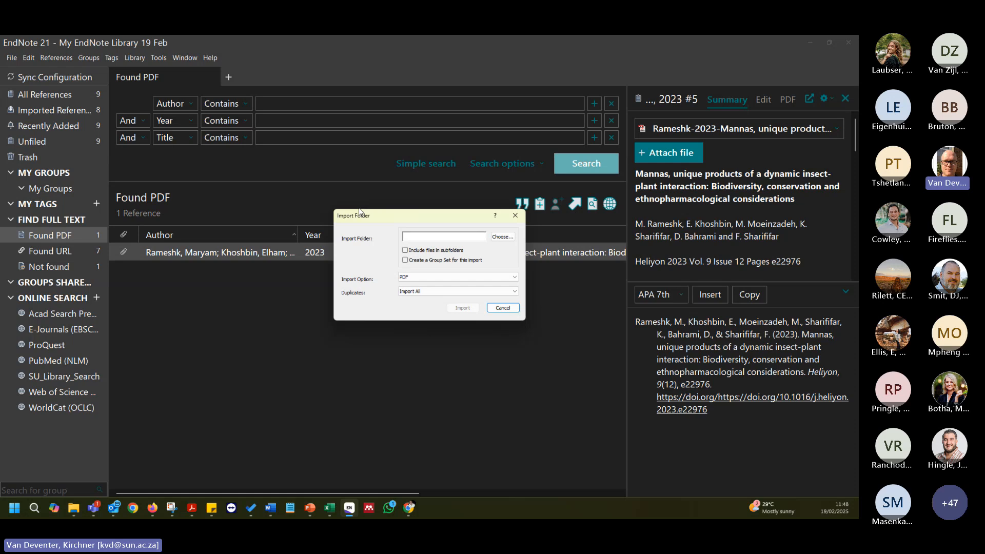
{"action": "left_click_drag", "start_coordinate": [338, 218], "coordinate": [222, 178]}
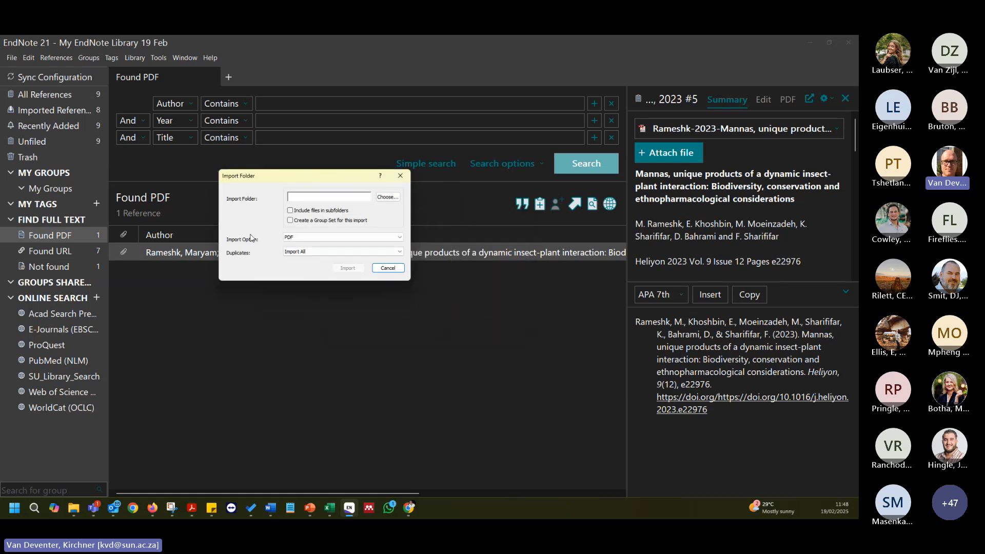
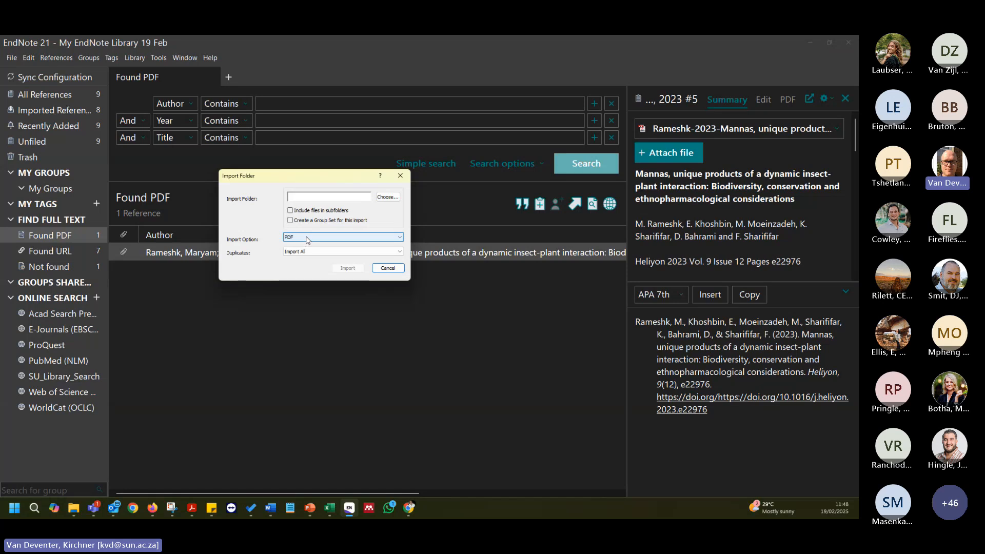
{"action": "left_click", "coordinate": [307, 238]}
{"action": "left_click", "coordinate": [297, 246]}
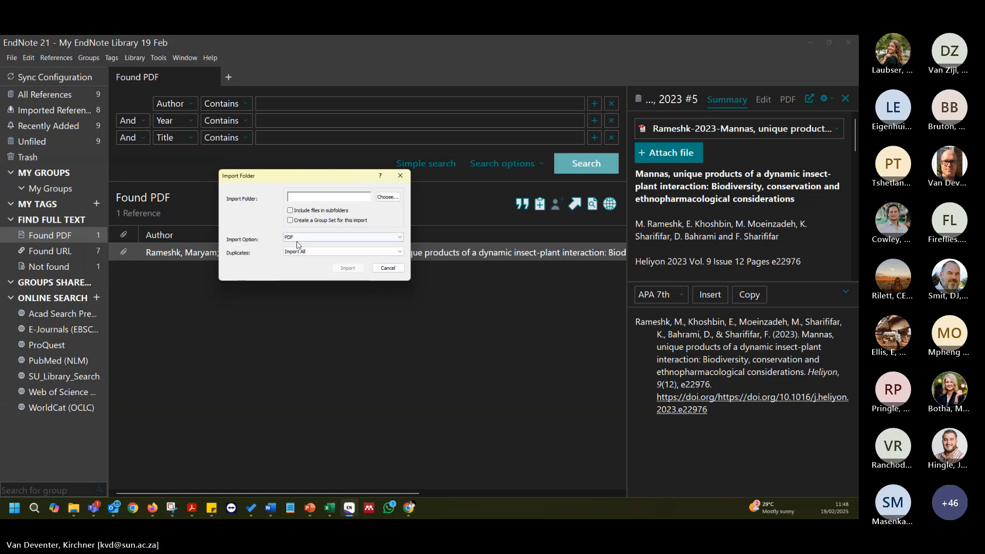
{"action": "left_click", "coordinate": [291, 210]}
{"action": "left_click", "coordinate": [291, 220]}
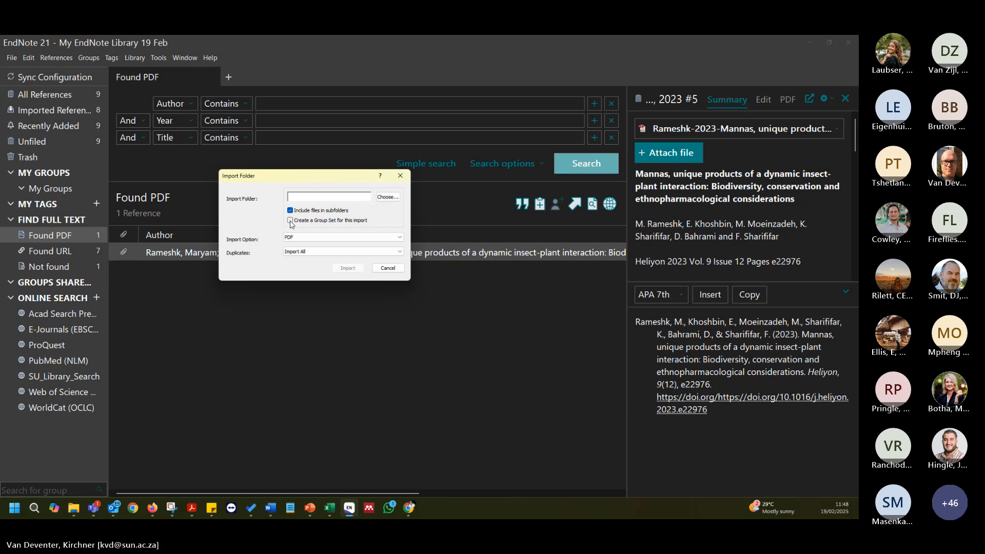
Import the Insect Conservation folder from Downloads into the EndNote library and switch back to the article page in Chrome.
{"action": "left_click", "coordinate": [387, 197]}
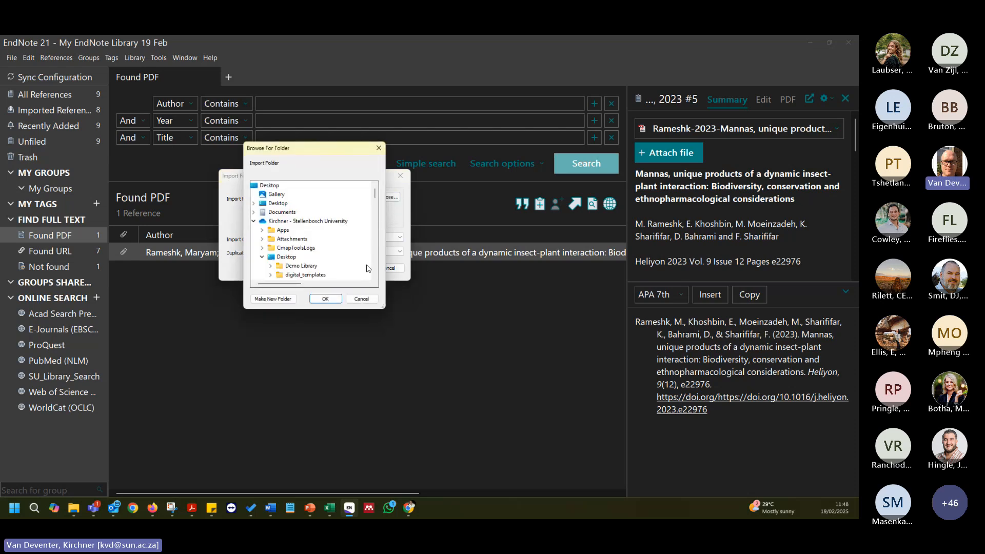
{"action": "left_click", "coordinate": [256, 223]}
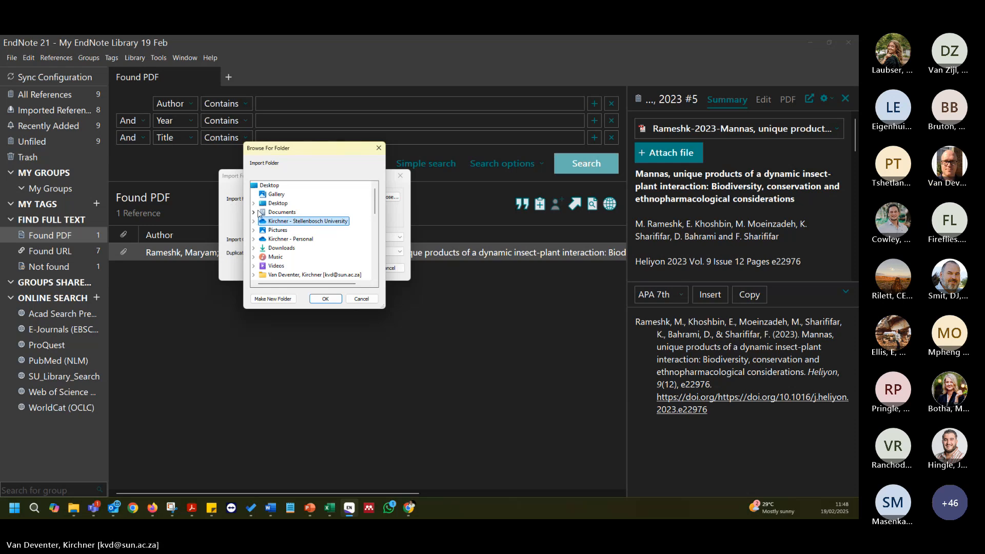
{"action": "left_click", "coordinate": [254, 222]}
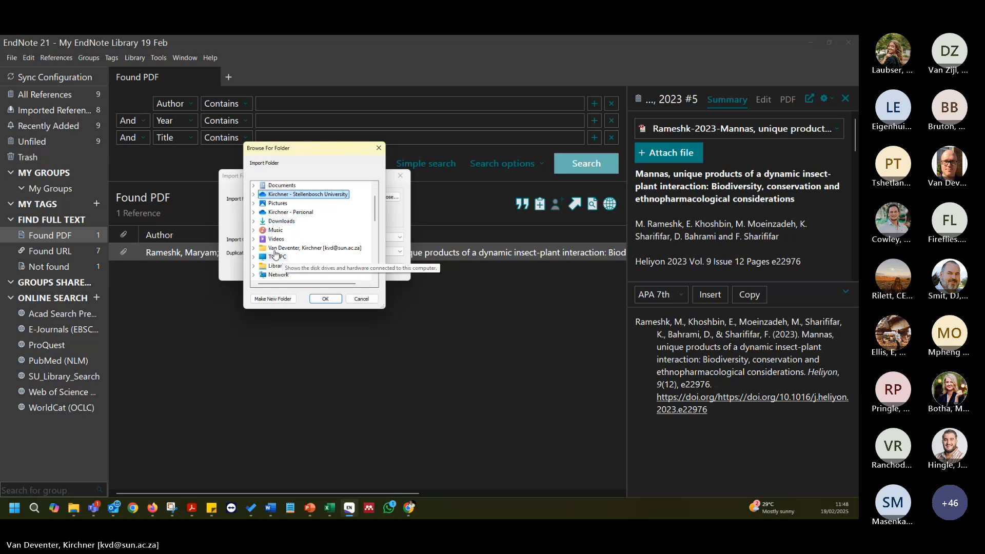
{"action": "left_click", "coordinate": [254, 222]}
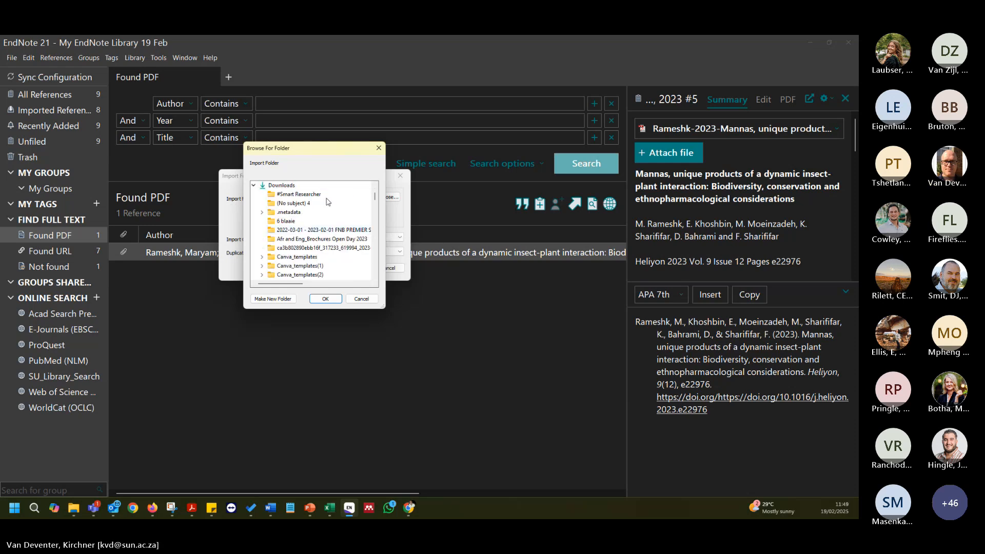
{"action": "scroll", "coordinate": [328, 202], "scroll_direction": "down", "scroll_amount": 6}
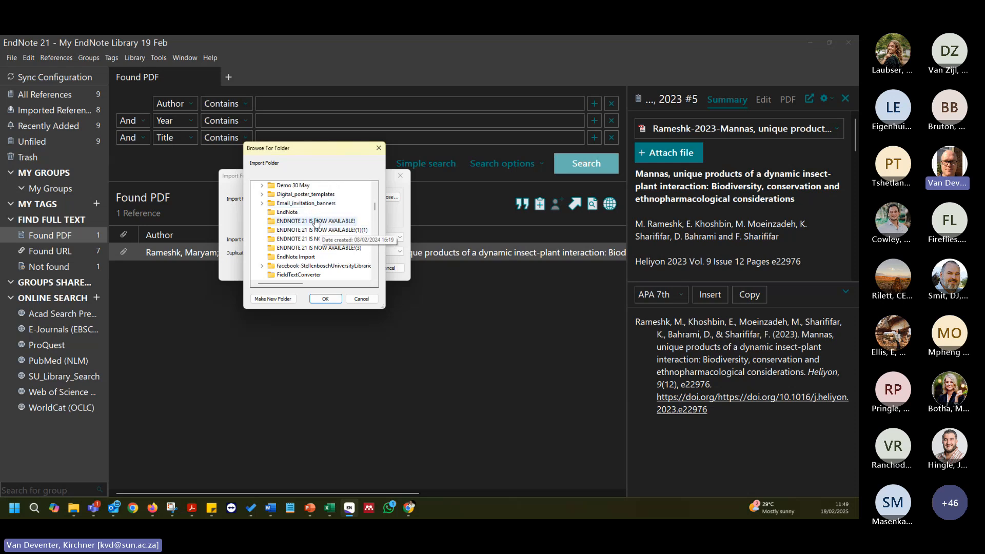
{"action": "scroll", "coordinate": [307, 234], "scroll_direction": "down", "scroll_amount": 5}
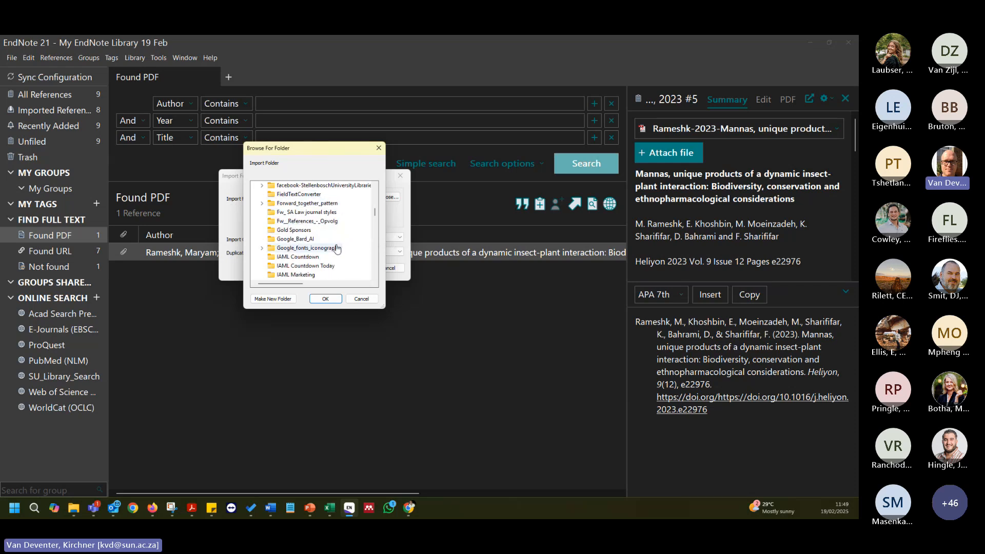
{"action": "scroll", "coordinate": [328, 254], "scroll_direction": "down", "scroll_amount": 1}
{"action": "double_click", "coordinate": [312, 248]}
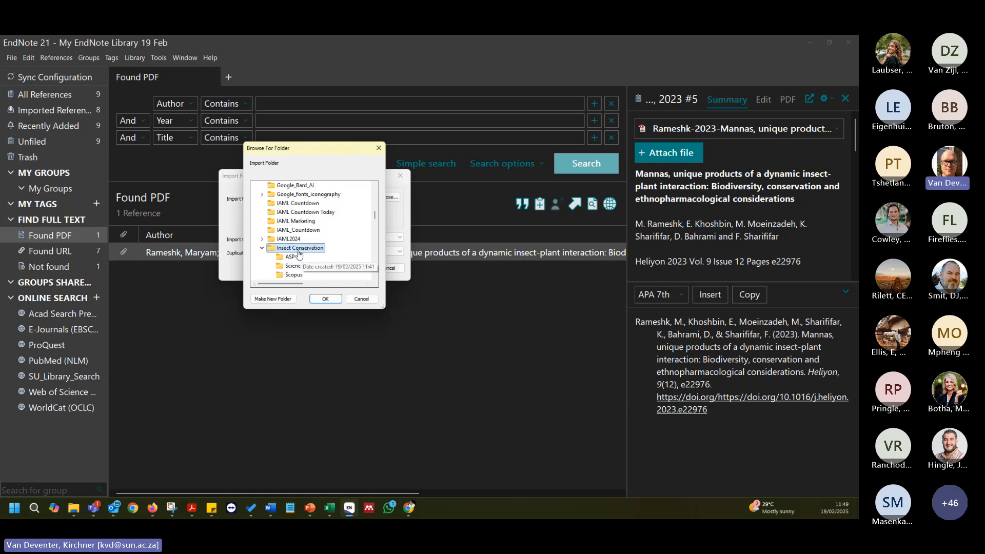
{"action": "left_click", "coordinate": [324, 299]}
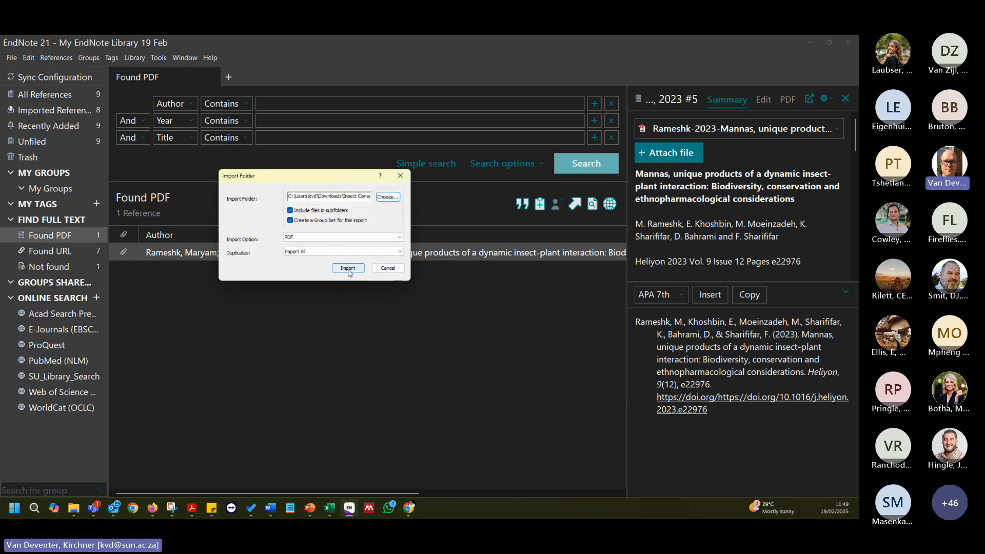
{"action": "left_click", "coordinate": [347, 268]}
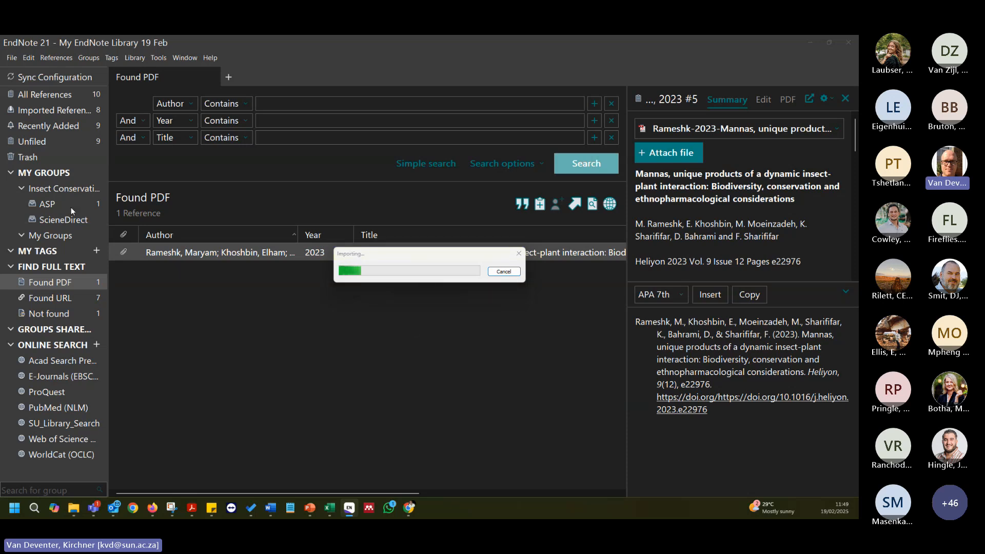
{"action": "left_click", "coordinate": [417, 511]}
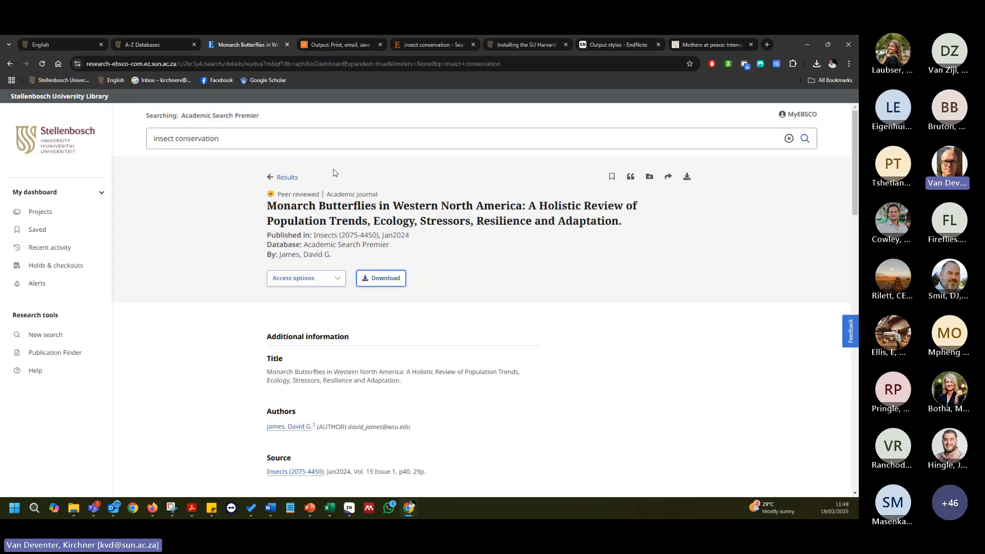
Close the article, database search, style guide and library record pages, keeping only the English and A-Z Databases pages open.
{"action": "left_click", "coordinate": [286, 44]}
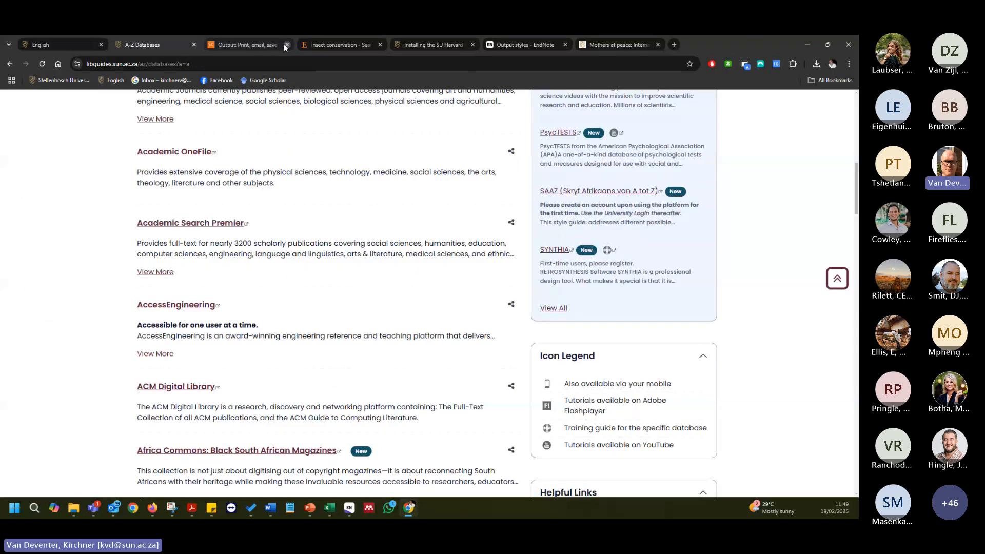
{"action": "left_click", "coordinate": [287, 44]}
{"action": "left_click", "coordinate": [287, 45]}
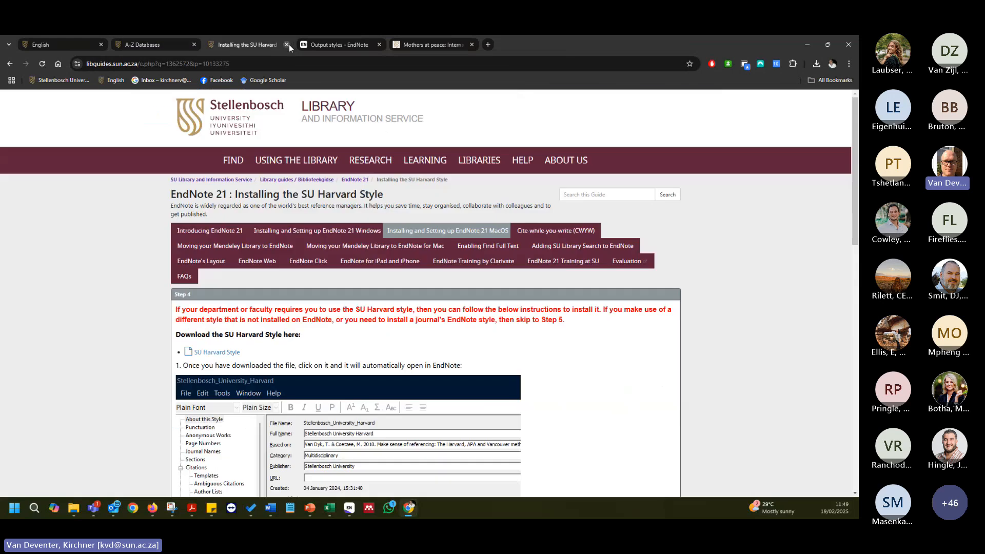
{"action": "left_click", "coordinate": [287, 44]}
{"action": "left_click", "coordinate": [286, 45]}
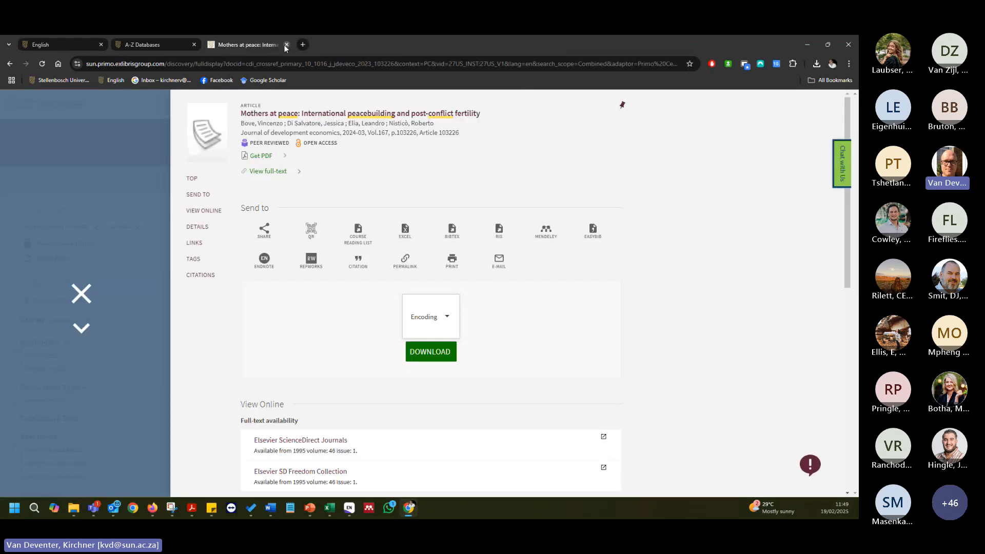
{"action": "left_click", "coordinate": [286, 44]}
Look up "google scholar" in place of the A-Z Databases page and open the Google Scholar home page.
{"action": "left_click", "coordinate": [207, 63]}
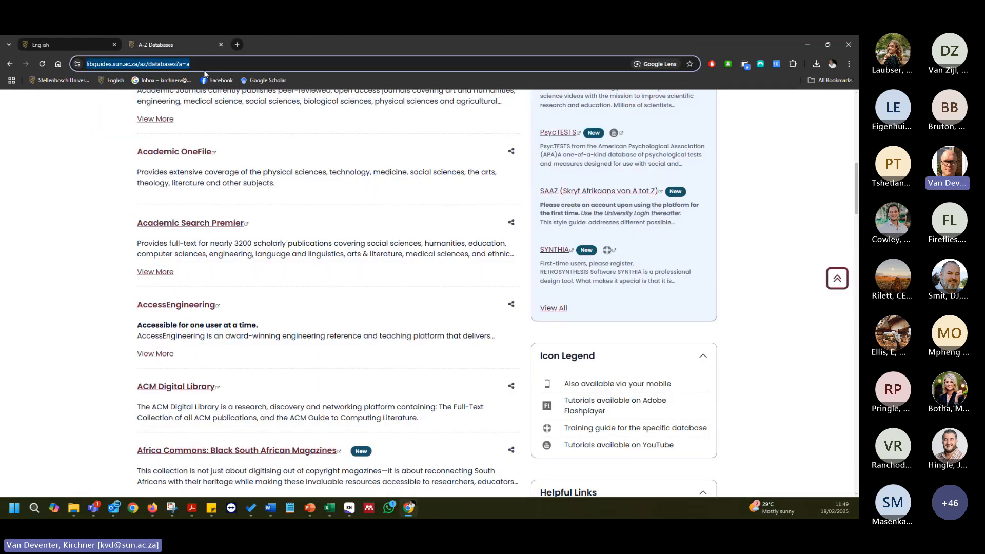
{"action": "type", "text": "google "}
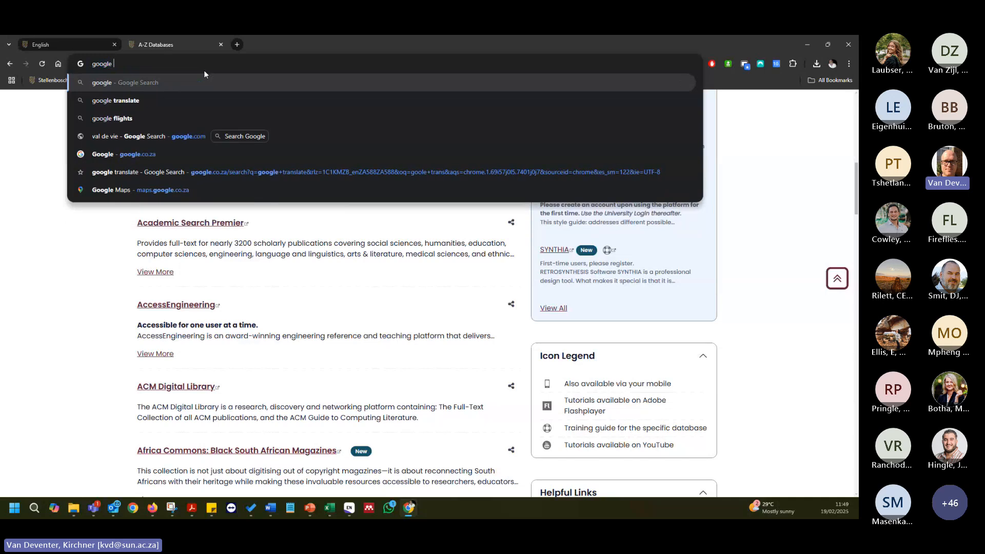
{"action": "type", "text": "scholar"}
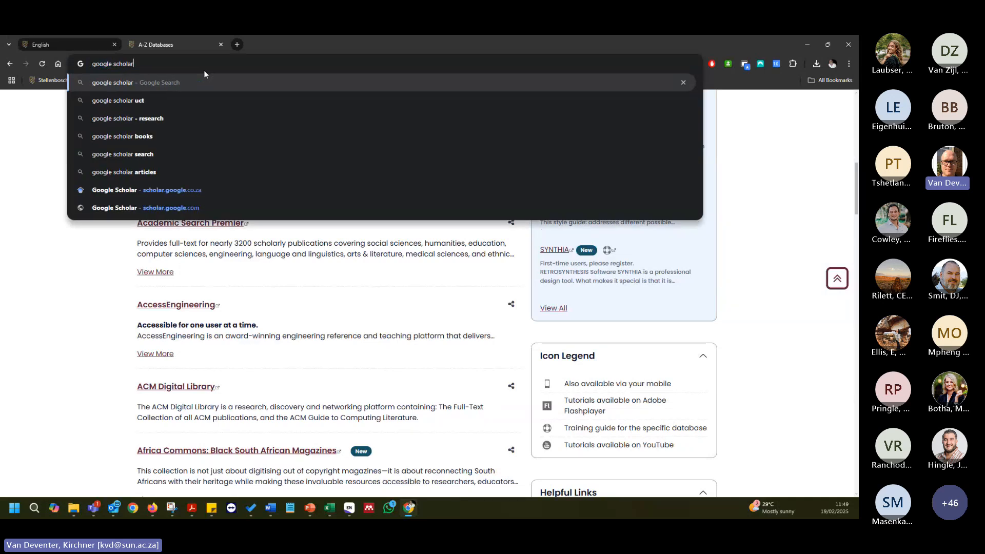
{"action": "key", "text": "Return"}
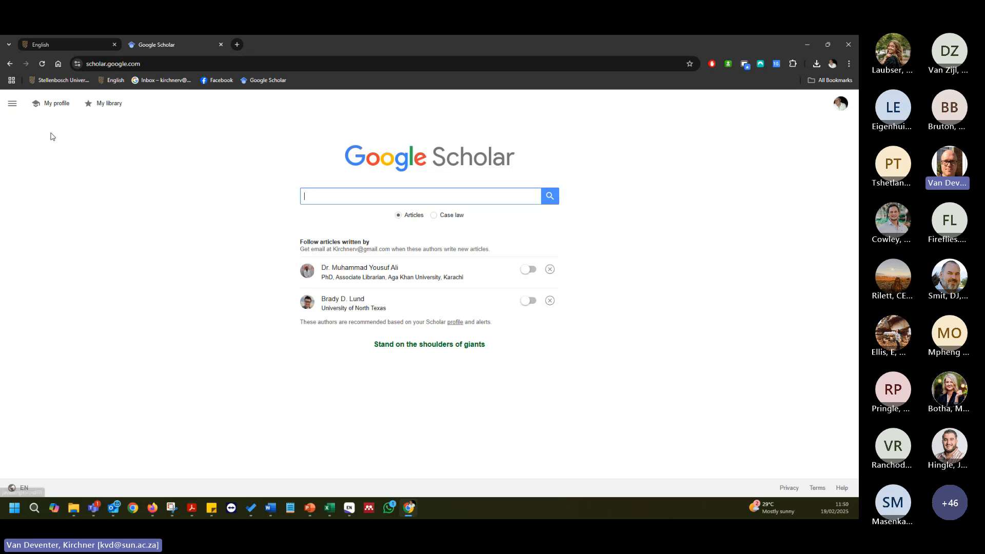
Deselect Stellenbosch University - FullText@Stellenbosch in Google Scholar's library links, save the settings and return to the home page.
{"action": "left_click", "coordinate": [16, 110]}
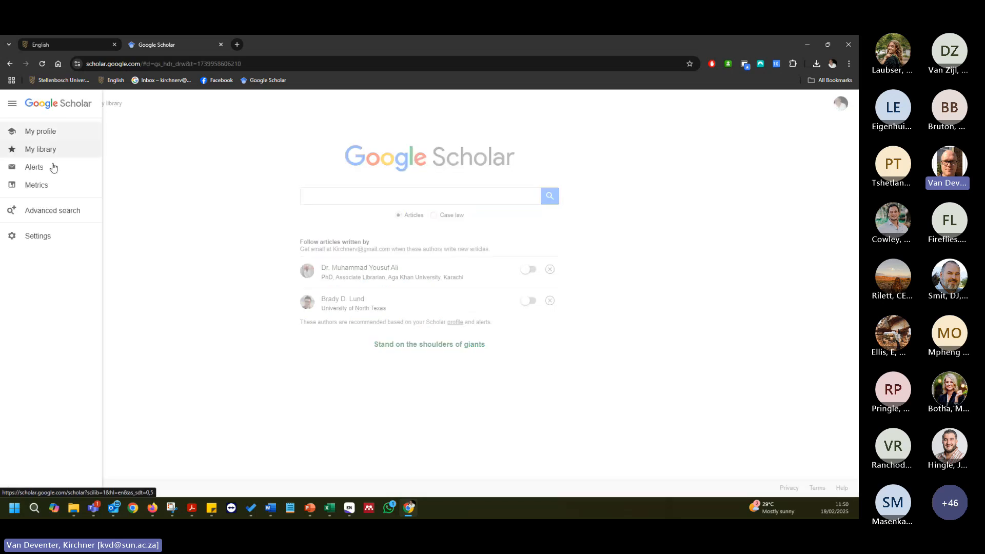
{"action": "left_click", "coordinate": [50, 237]}
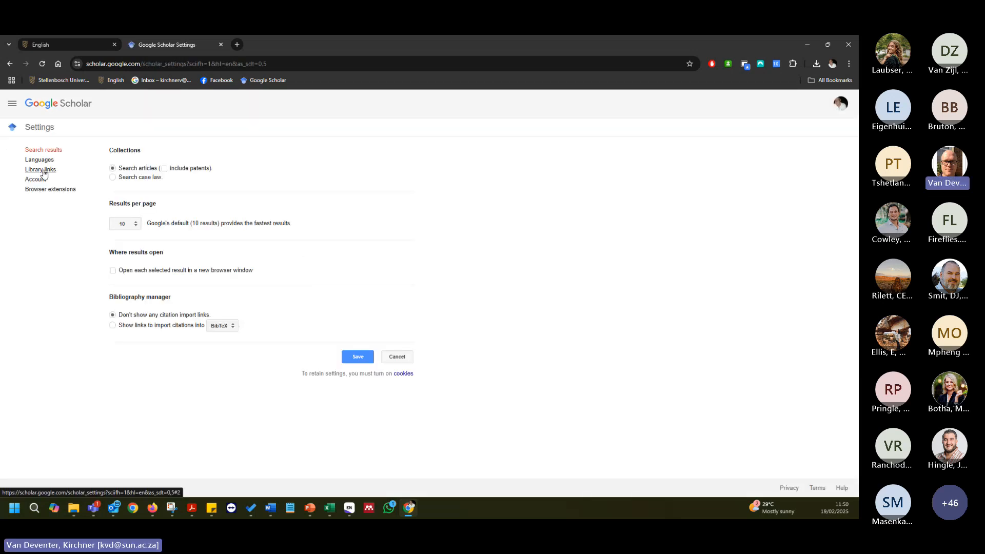
{"action": "left_click", "coordinate": [44, 172]}
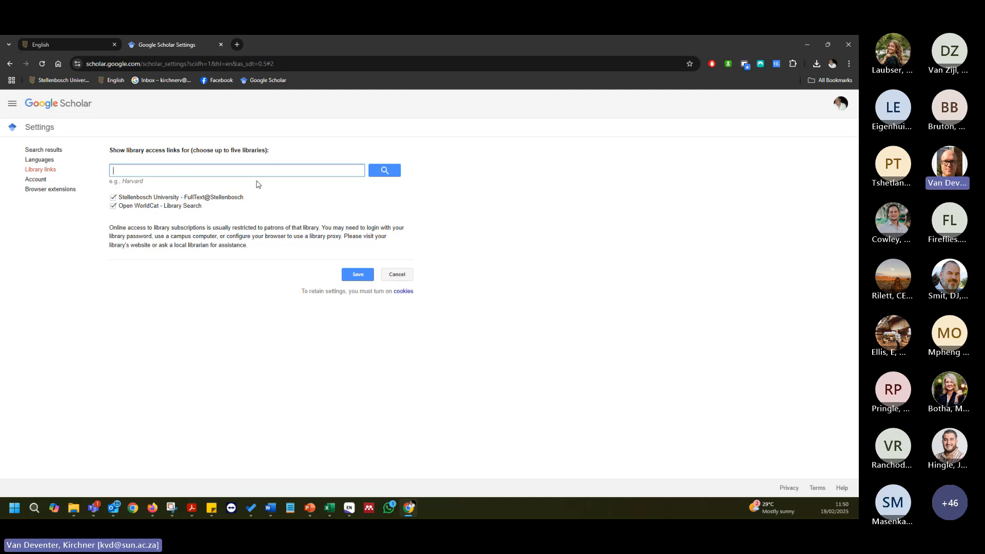
{"action": "left_click", "coordinate": [113, 198]}
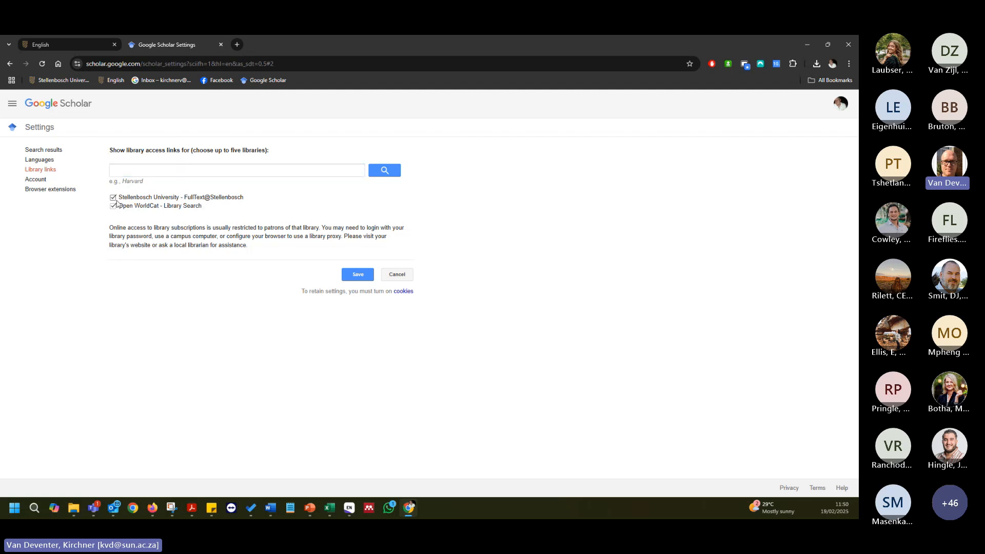
{"action": "left_click", "coordinate": [357, 275]}
{"action": "left_click", "coordinate": [12, 105]}
{"action": "left_click", "coordinate": [12, 105]}
Search Google Scholar for "insect conservation".
{"action": "left_click", "coordinate": [324, 194]}
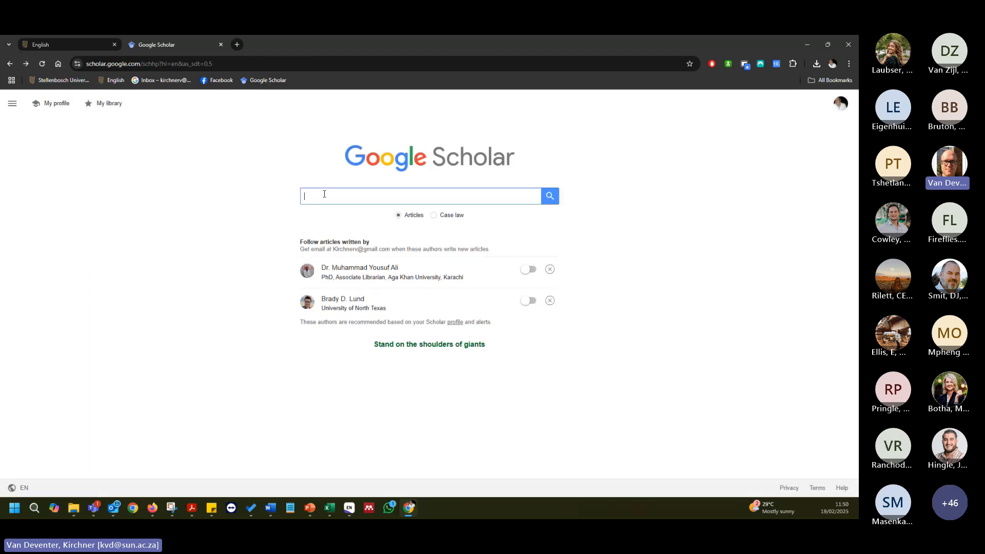
{"action": "type", "text": "insect "}
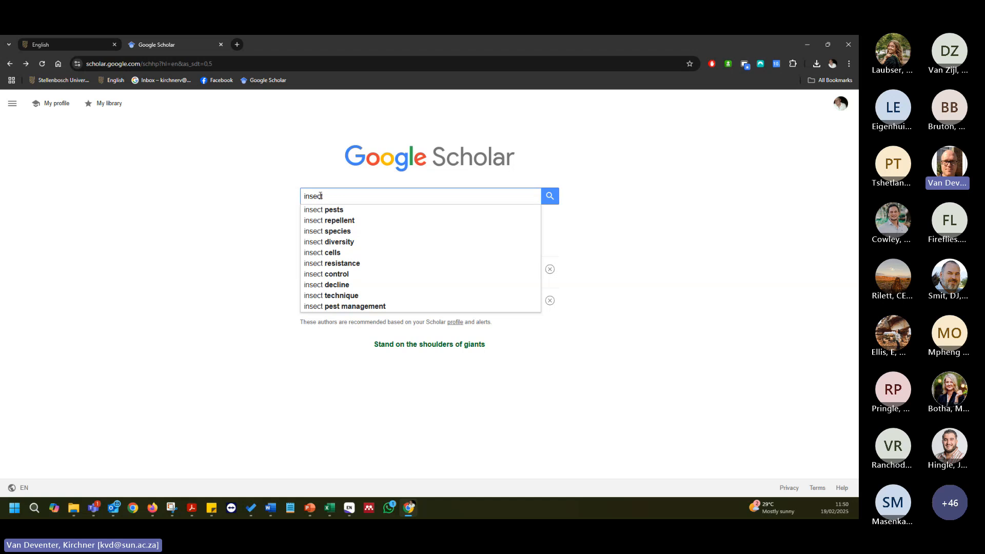
{"action": "type", "text": "conserv"}
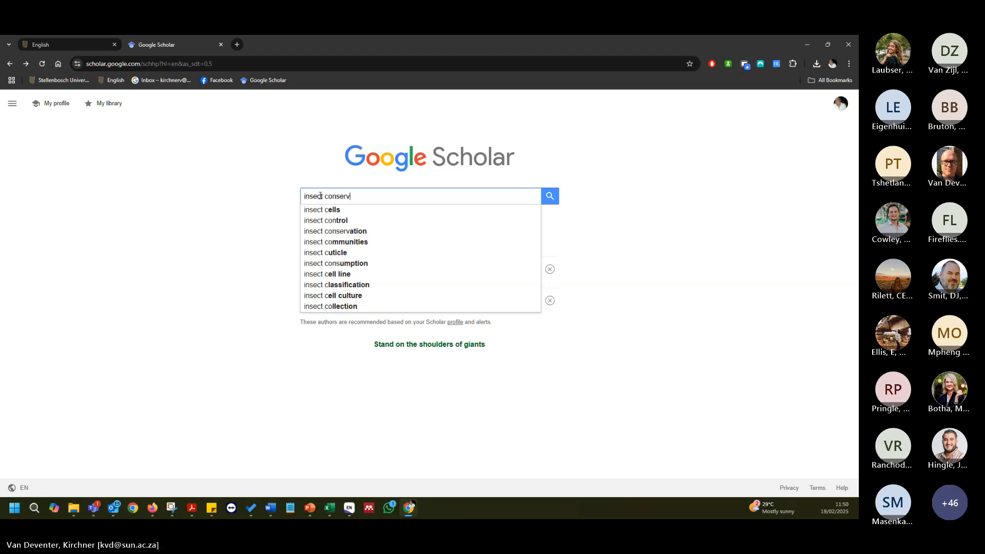
{"action": "type", "text": "ation"}
{"action": "key", "text": "Return"}
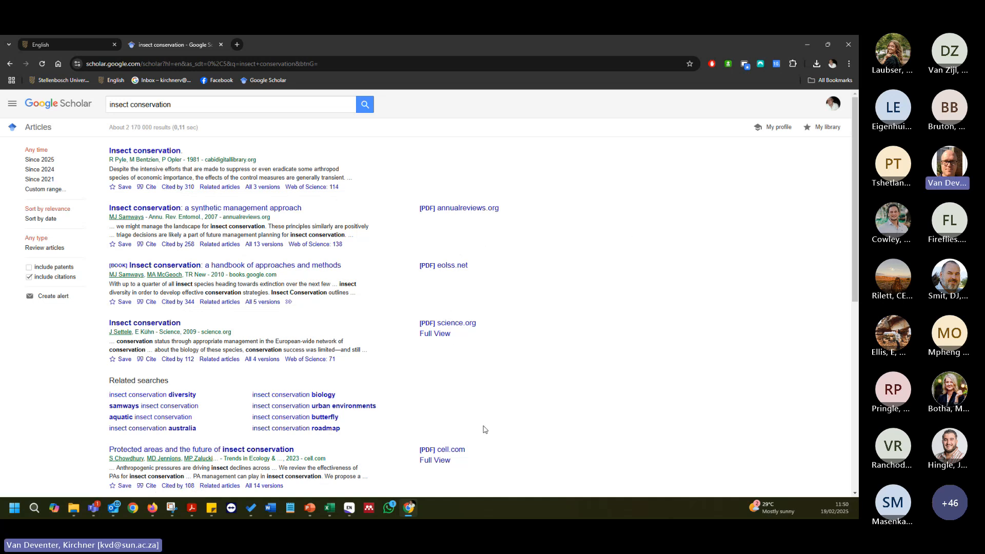
Find "stellenbosch" in the library links settings, enable Stellenbosch University - FullText@Stellenbosch and save.
{"action": "left_click", "coordinate": [12, 104]}
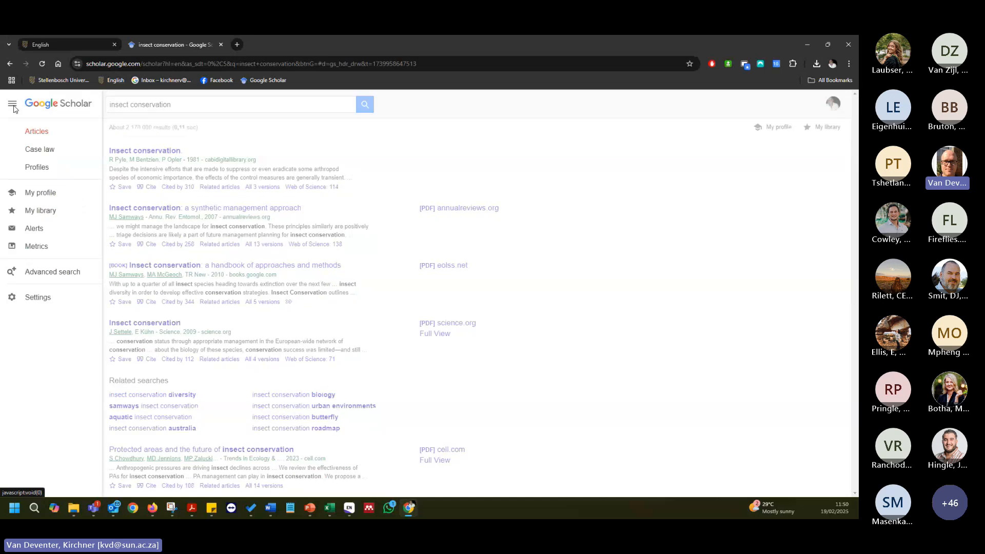
{"action": "left_click", "coordinate": [41, 310]}
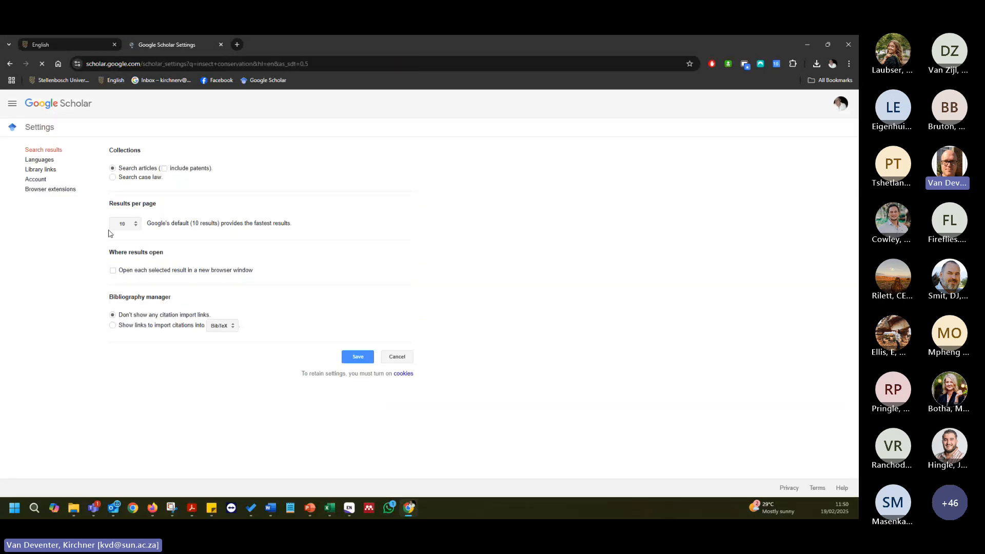
{"action": "left_click", "coordinate": [41, 169]}
{"action": "type", "text": "st"}
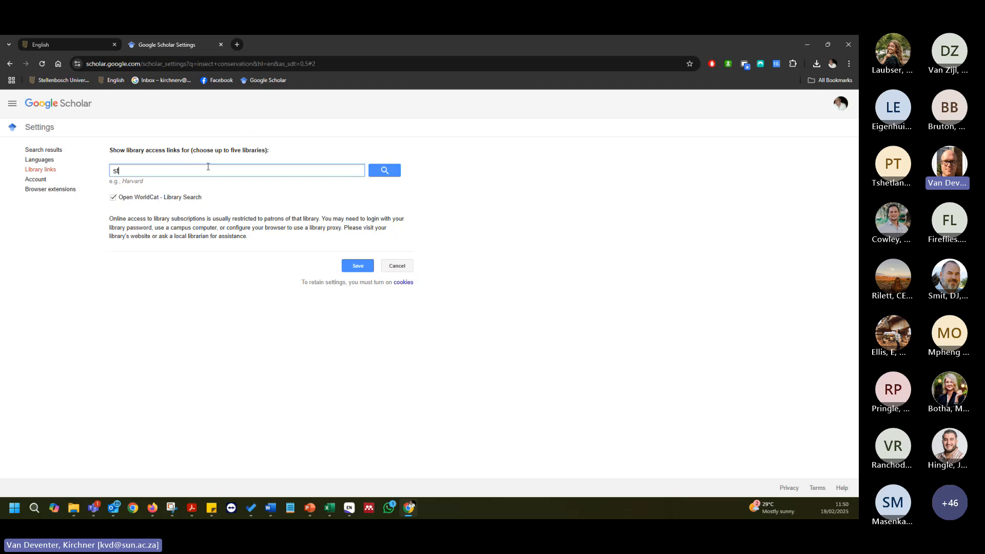
{"action": "type", "text": "ellenbosch"}
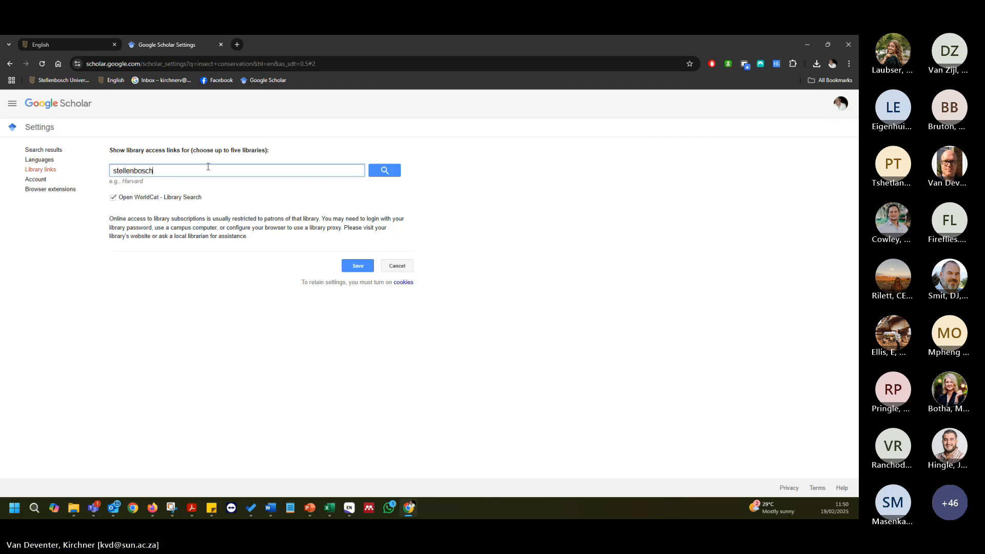
{"action": "left_click", "coordinate": [384, 174]}
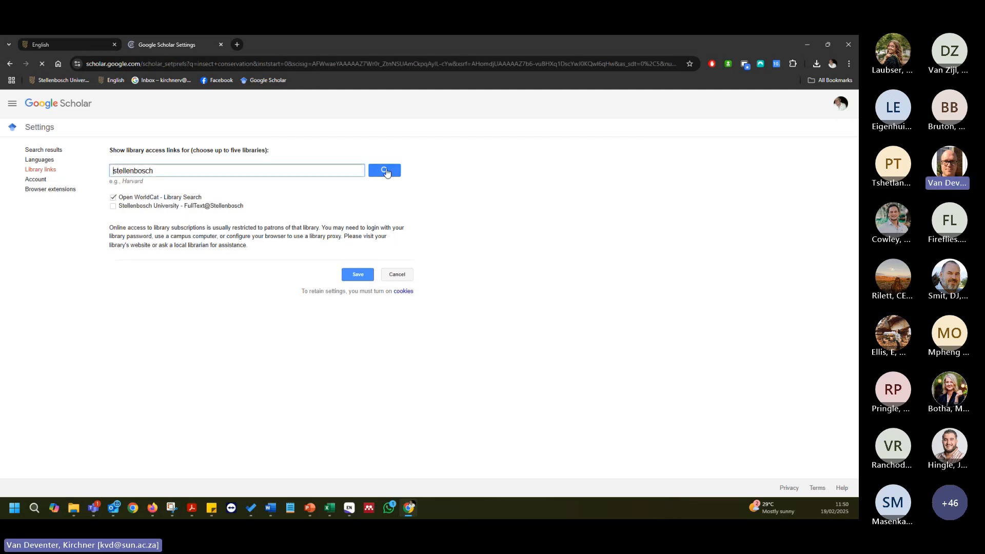
{"action": "left_click", "coordinate": [113, 206]}
{"action": "left_click", "coordinate": [358, 274]}
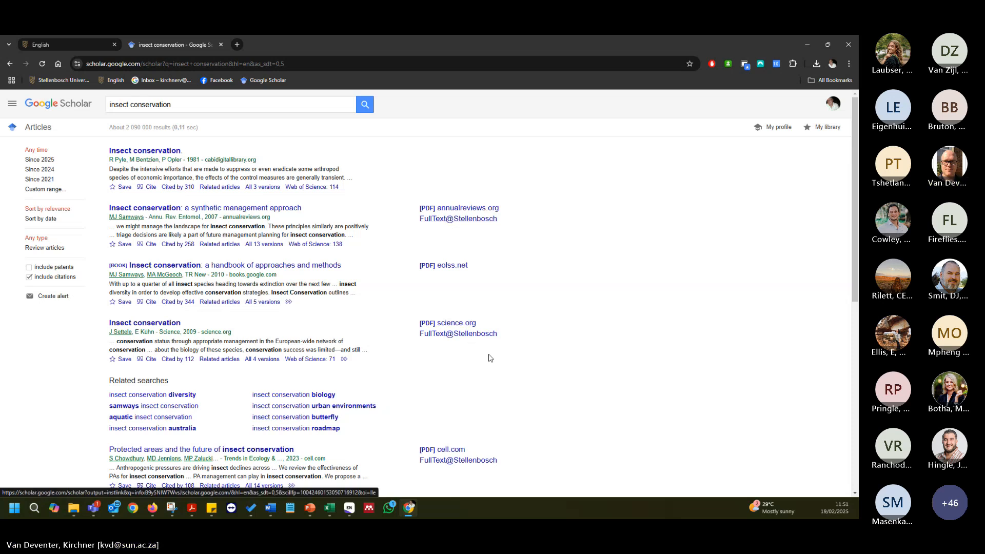
Export the citation of "Insect conservation: a synthetic management approach" in RefMan format and open the downloaded RIS file in EndNote.
{"action": "scroll", "coordinate": [448, 383], "scroll_direction": "down", "scroll_amount": 4}
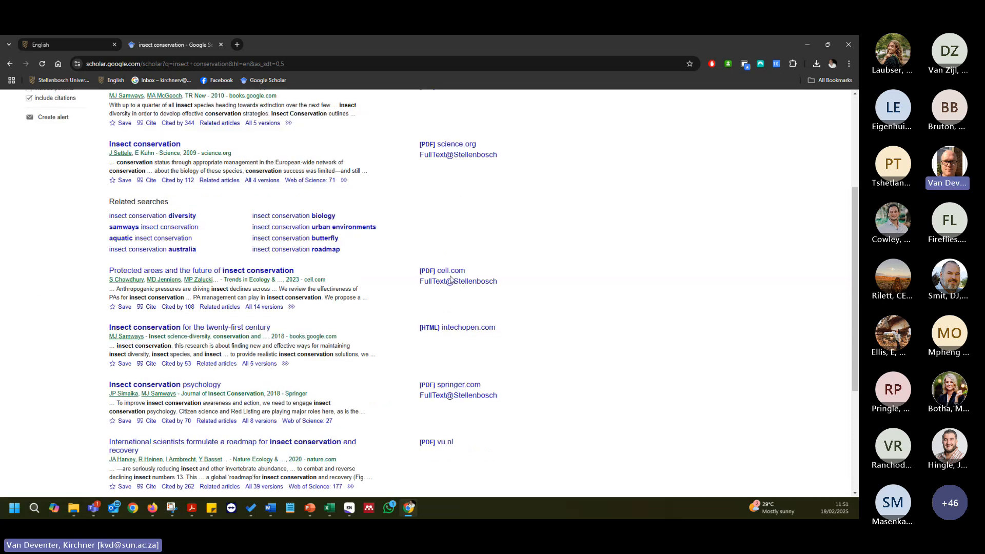
{"action": "scroll", "coordinate": [451, 293], "scroll_direction": "down", "scroll_amount": 2}
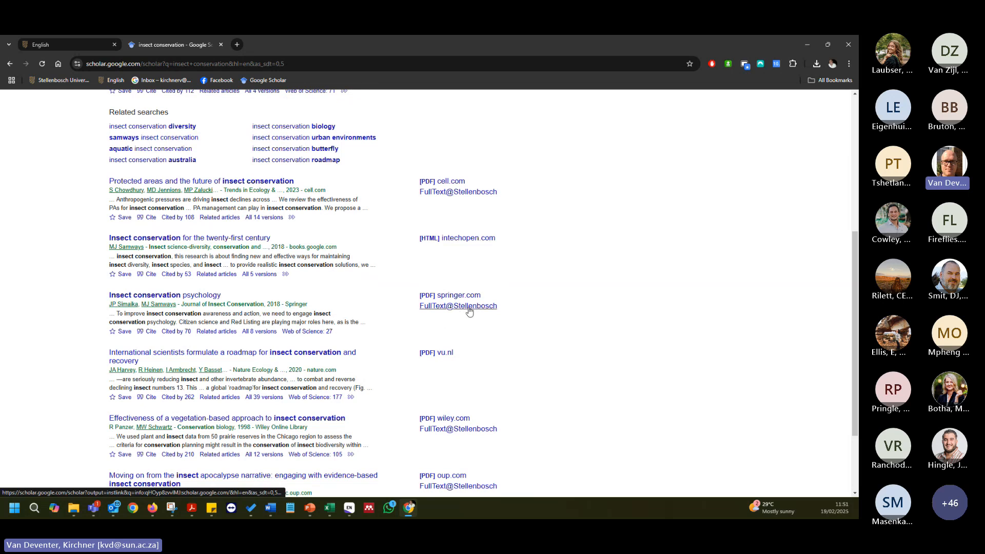
{"action": "scroll", "coordinate": [487, 390], "scroll_direction": "down", "scroll_amount": 2}
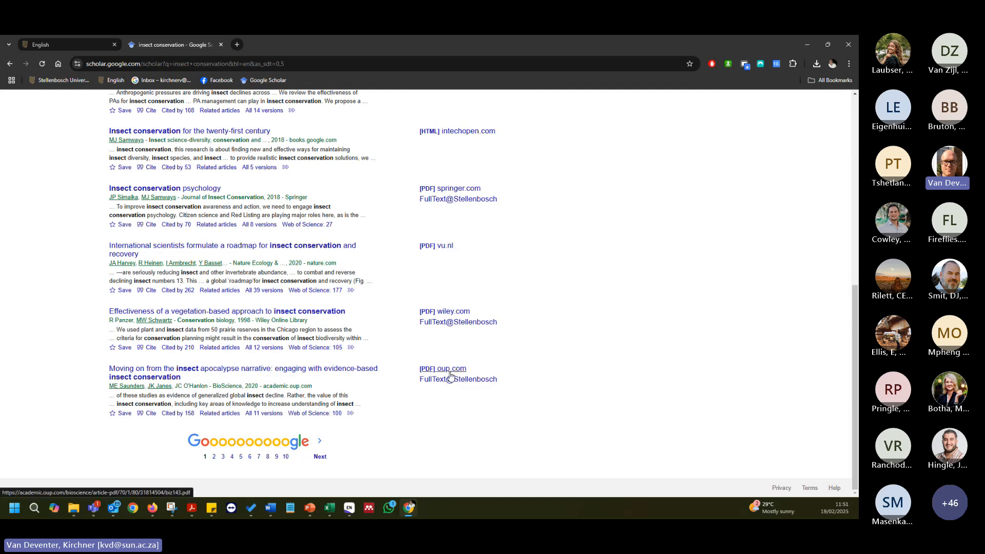
{"action": "scroll", "coordinate": [291, 343], "scroll_direction": "up", "scroll_amount": 7}
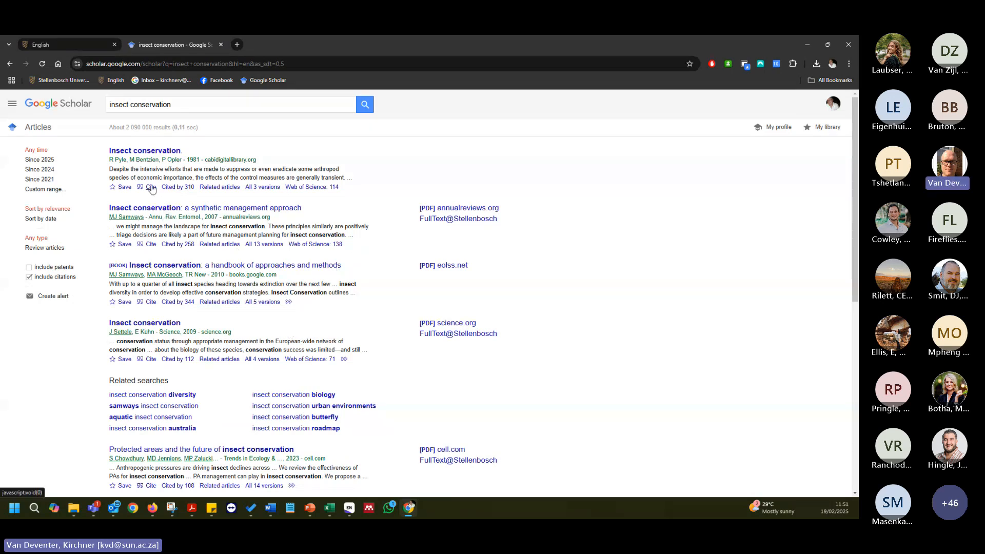
{"action": "left_click", "coordinate": [149, 246]}
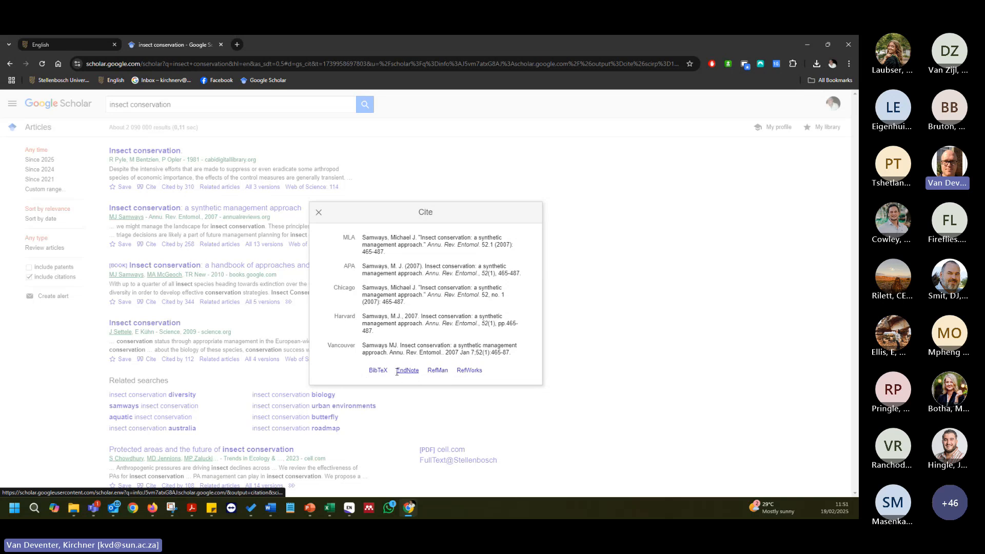
{"action": "left_click", "coordinate": [439, 373]}
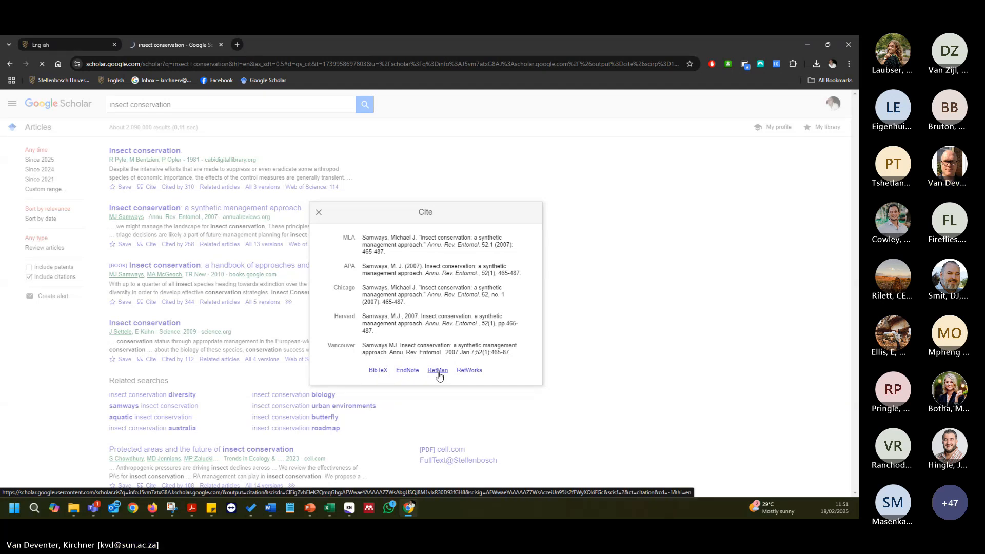
{"action": "left_click", "coordinate": [817, 64]}
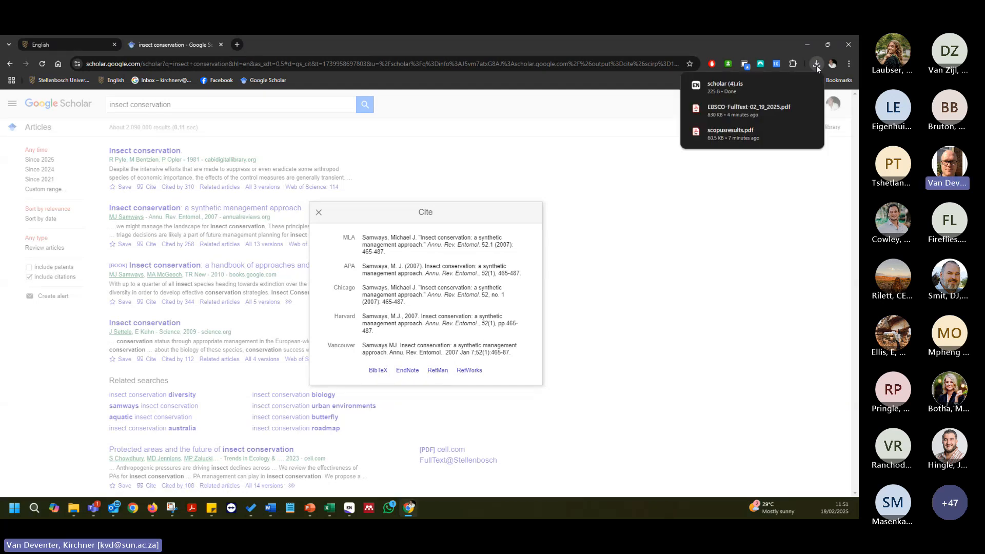
{"action": "left_click", "coordinate": [740, 90]}
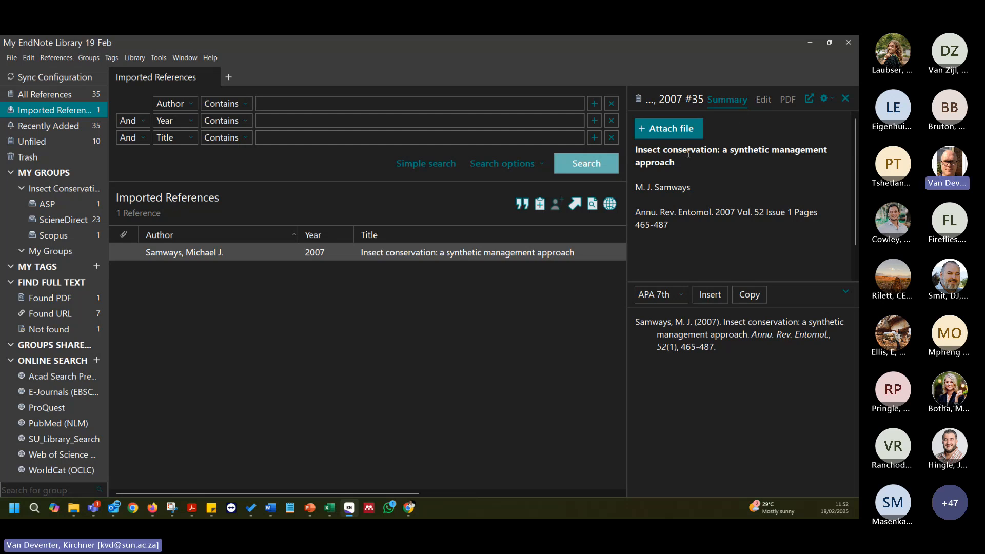
Examine the imported reference's summary and its full set of editable fields, including abstract, URL and file attachments.
{"action": "left_click_drag", "start_coordinate": [652, 150], "coordinate": [746, 151]}
{"action": "left_click", "coordinate": [735, 184]}
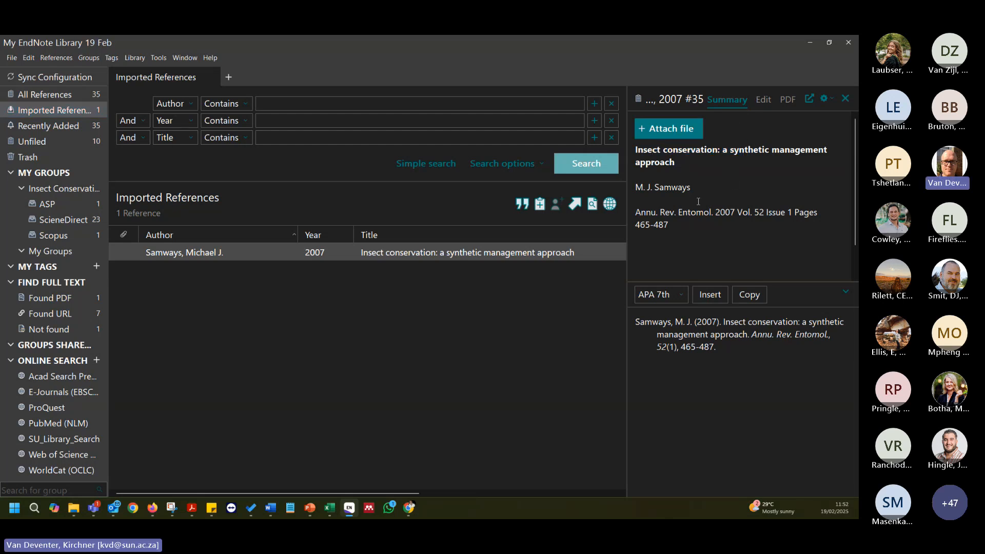
{"action": "left_click", "coordinate": [764, 99]}
{"action": "scroll", "coordinate": [687, 351], "scroll_direction": "down", "scroll_amount": 1}
{"action": "scroll", "coordinate": [645, 312], "scroll_direction": "down", "scroll_amount": 10}
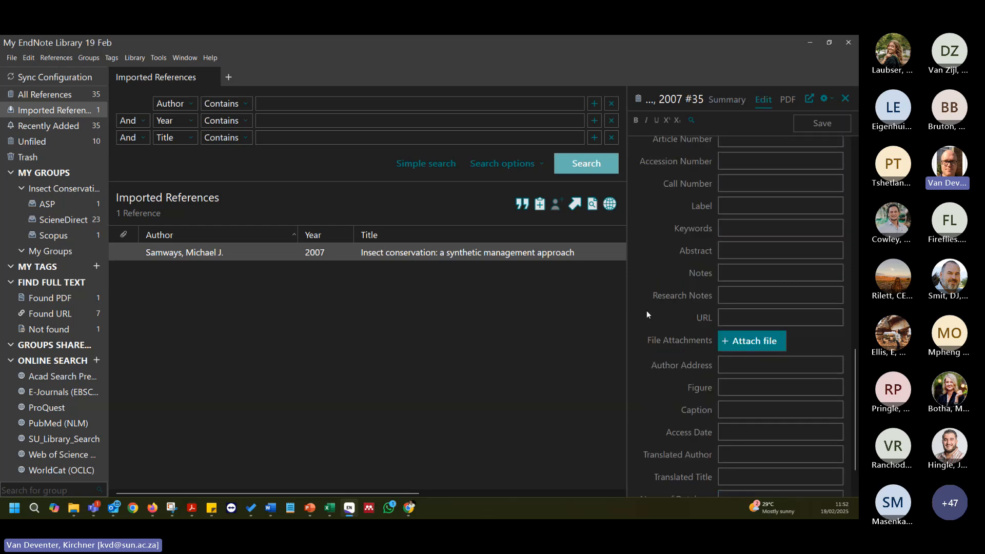
{"action": "scroll", "coordinate": [647, 291], "scroll_direction": "up", "scroll_amount": 10}
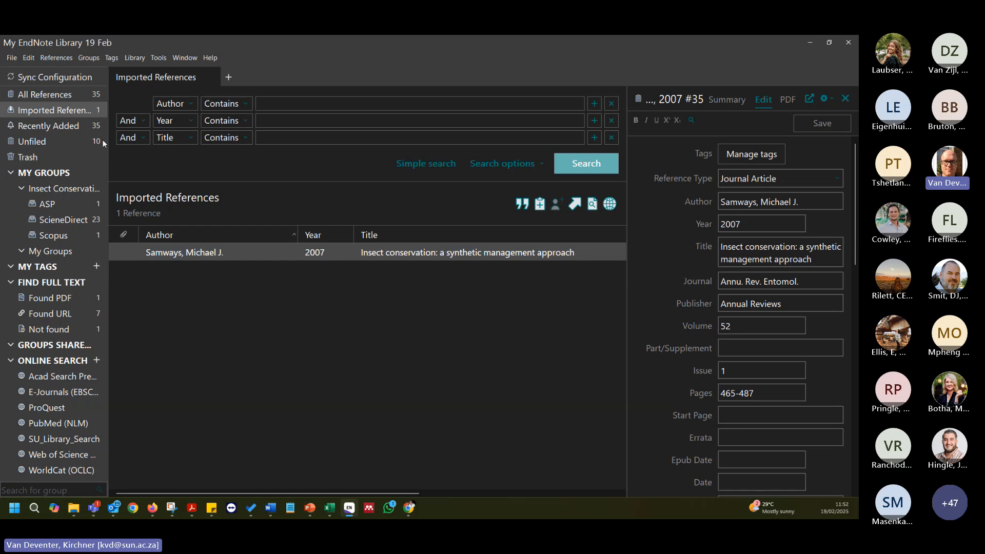
Show all references and examine the fields of the 2017 article "Bias and perspectives in insect conservation" for comparison.
{"action": "left_click", "coordinate": [60, 96]}
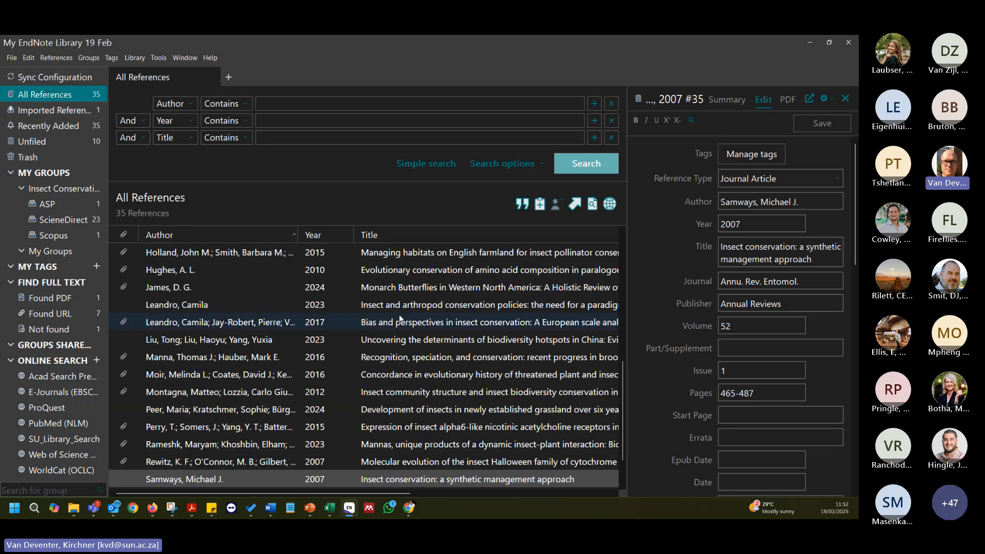
{"action": "left_click", "coordinate": [402, 322]}
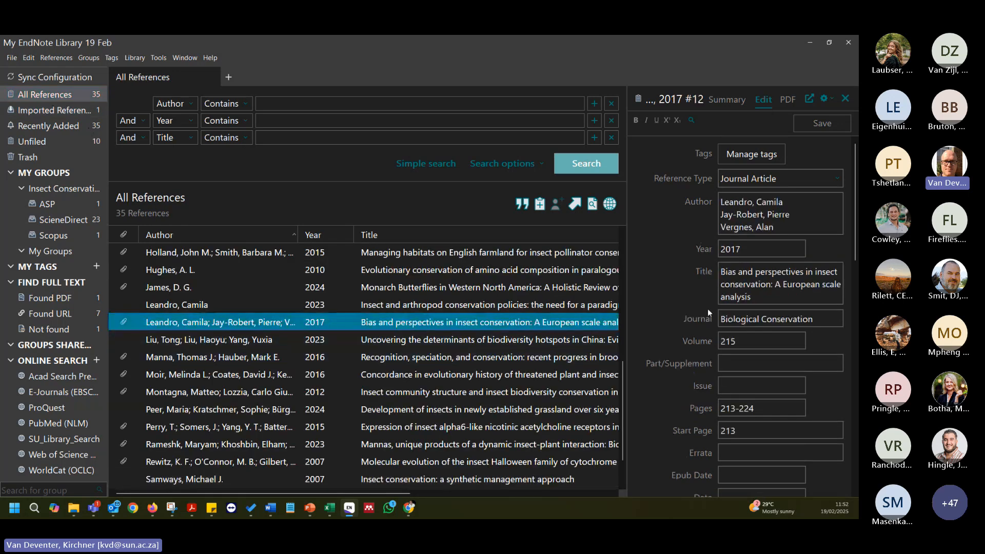
{"action": "scroll", "coordinate": [707, 308], "scroll_direction": "down", "scroll_amount": 5}
{"action": "scroll", "coordinate": [618, 334], "scroll_direction": "up", "scroll_amount": 6}
{"action": "scroll", "coordinate": [718, 231], "scroll_direction": "up", "scroll_amount": 2}
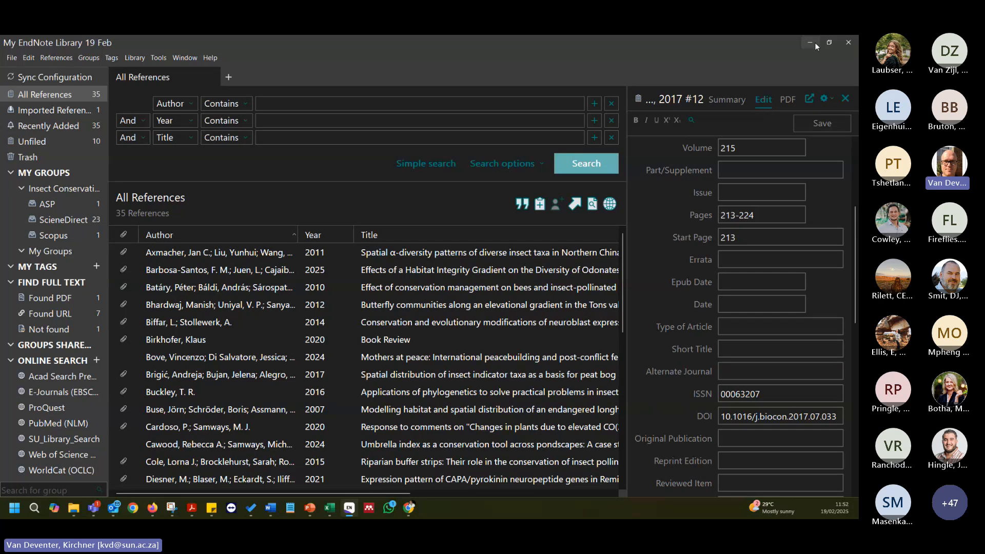
Return to Google Scholar and save the 1981 result "Insect conservation" to the library under a new label named Insect Conservation.
{"action": "left_click", "coordinate": [813, 42]}
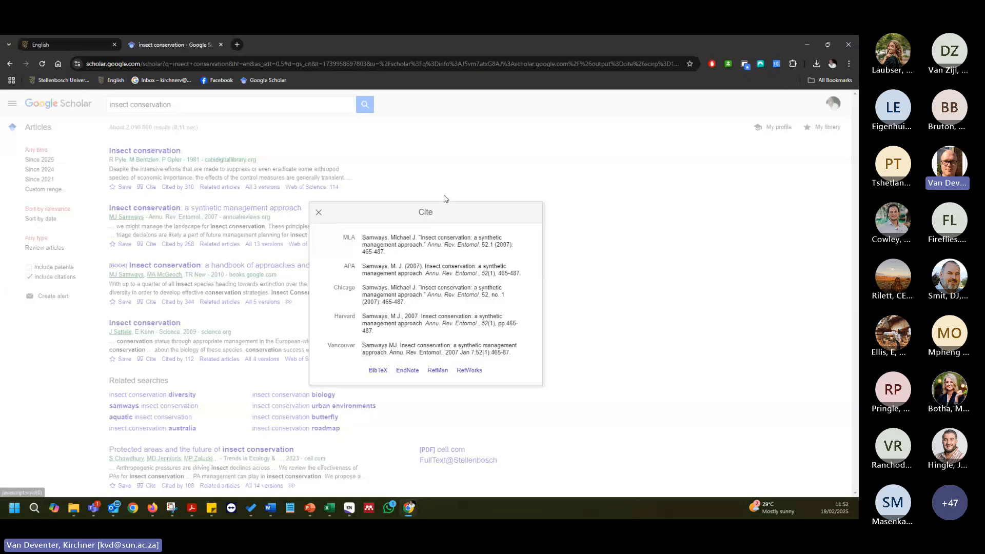
{"action": "left_click", "coordinate": [318, 213]}
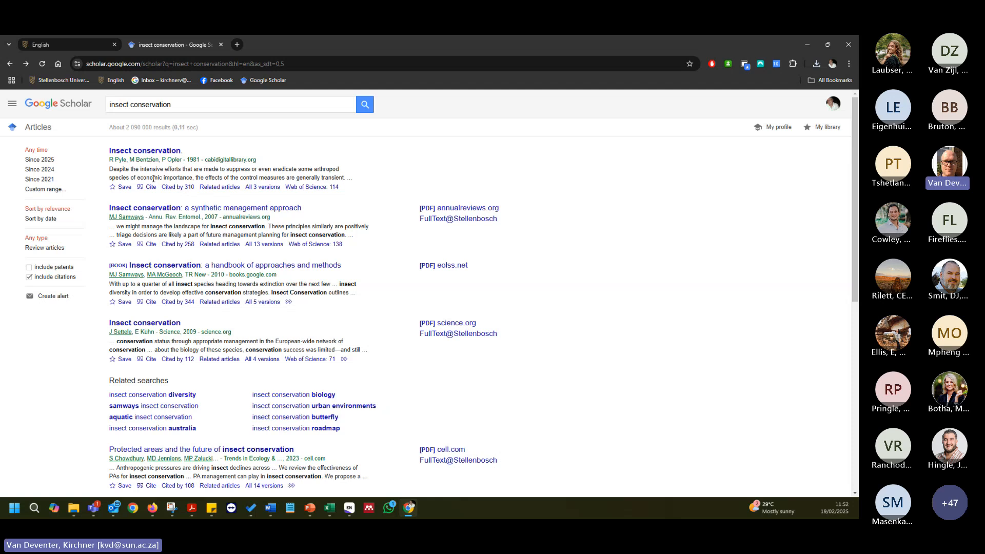
{"action": "left_click", "coordinate": [123, 187]}
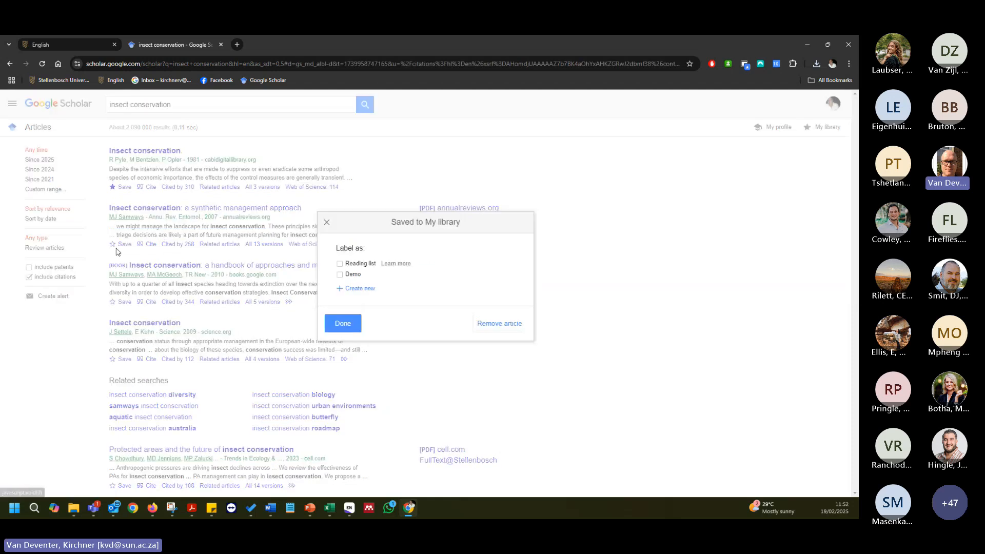
{"action": "left_click", "coordinate": [358, 289]}
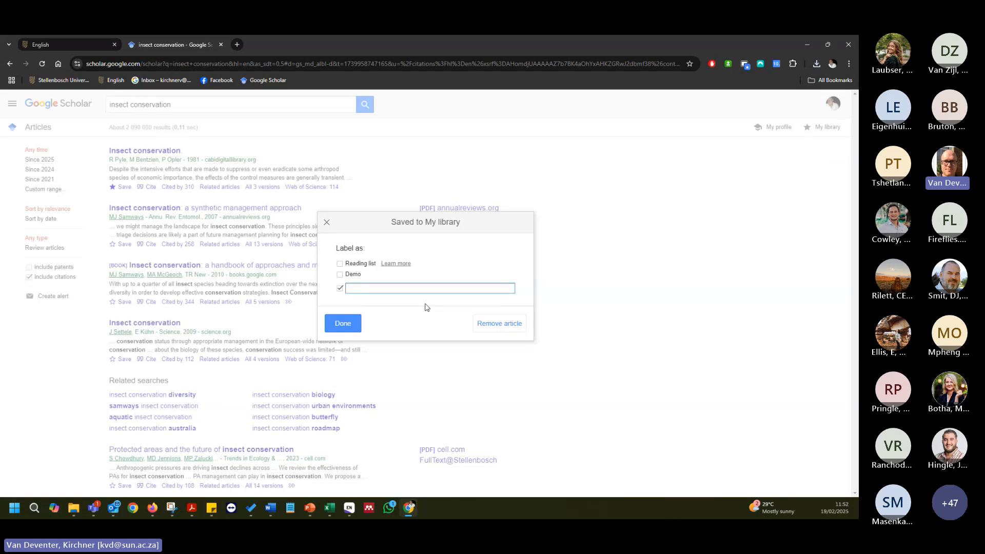
{"action": "type", "text": "Insect Conserv"}
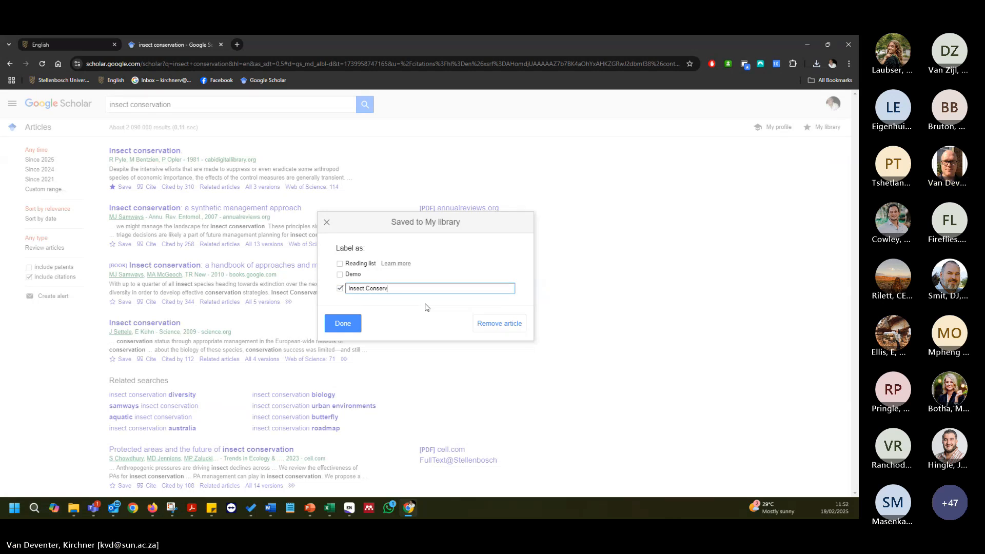
{"action": "type", "text": "ation"}
{"action": "left_click", "coordinate": [353, 329]}
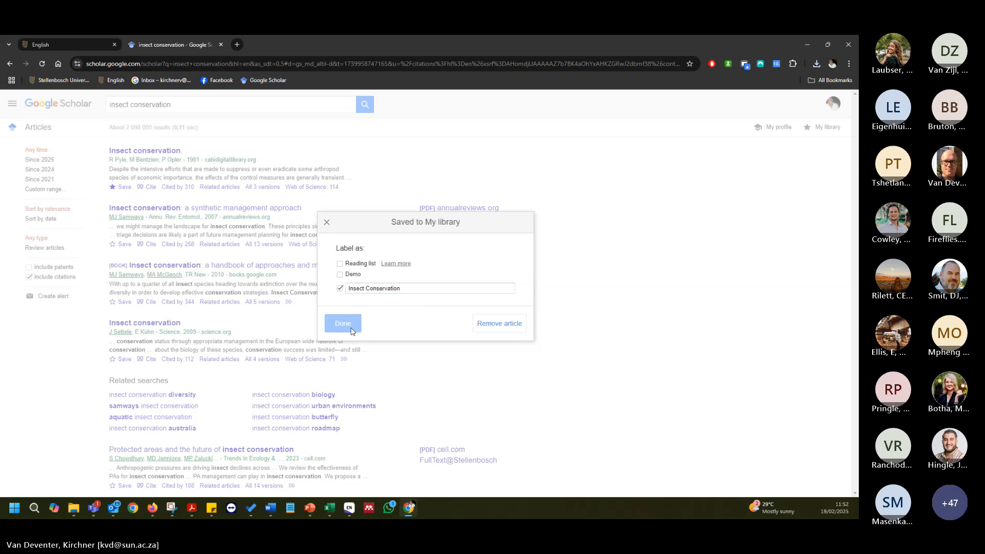
Save "Insect conservation: a synthetic management approach" and "Insect conservation: a handbook of approaches and methods" with the Insect Conservation label.
{"action": "left_click", "coordinate": [114, 303]}
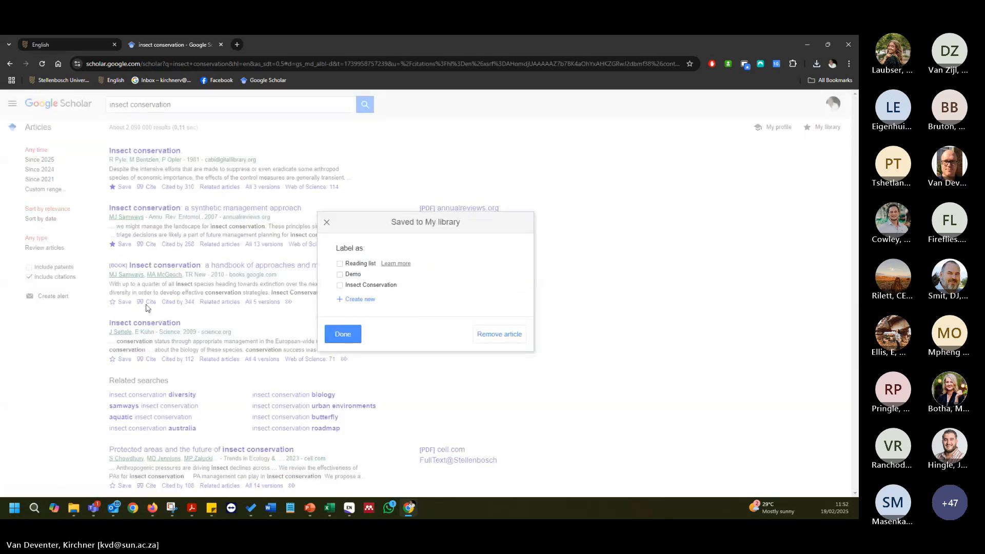
{"action": "left_click", "coordinate": [345, 285]}
{"action": "left_click", "coordinate": [343, 334]}
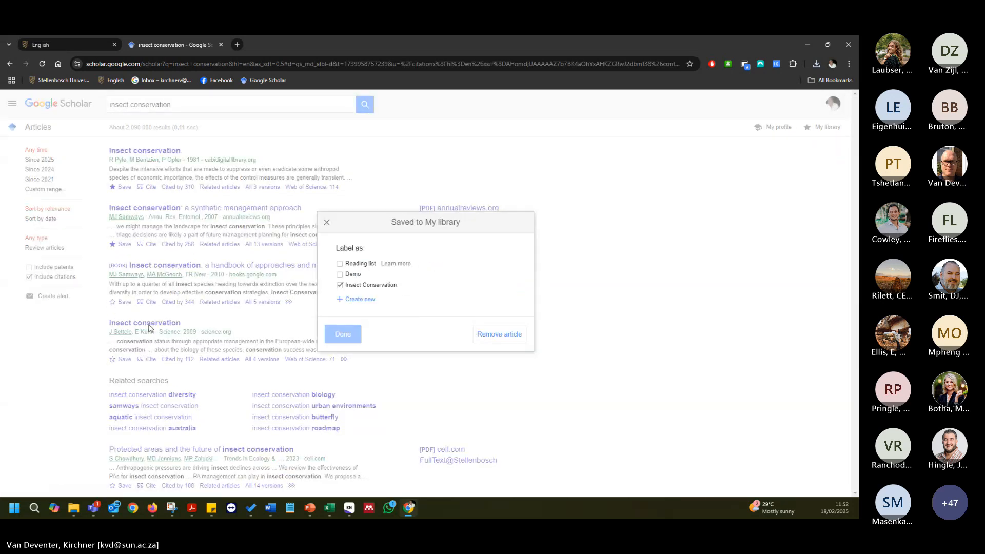
{"action": "left_click", "coordinate": [113, 303]}
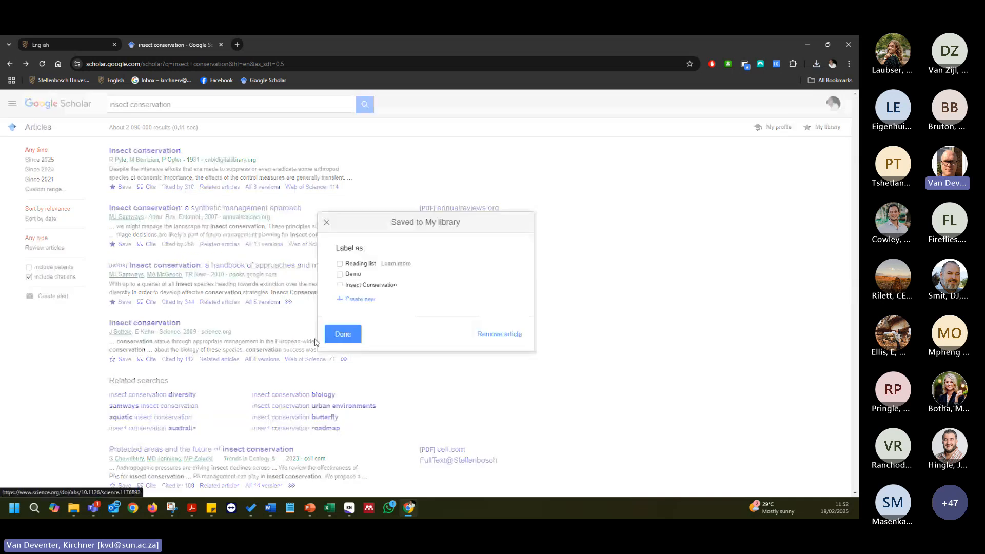
{"action": "left_click", "coordinate": [342, 334]}
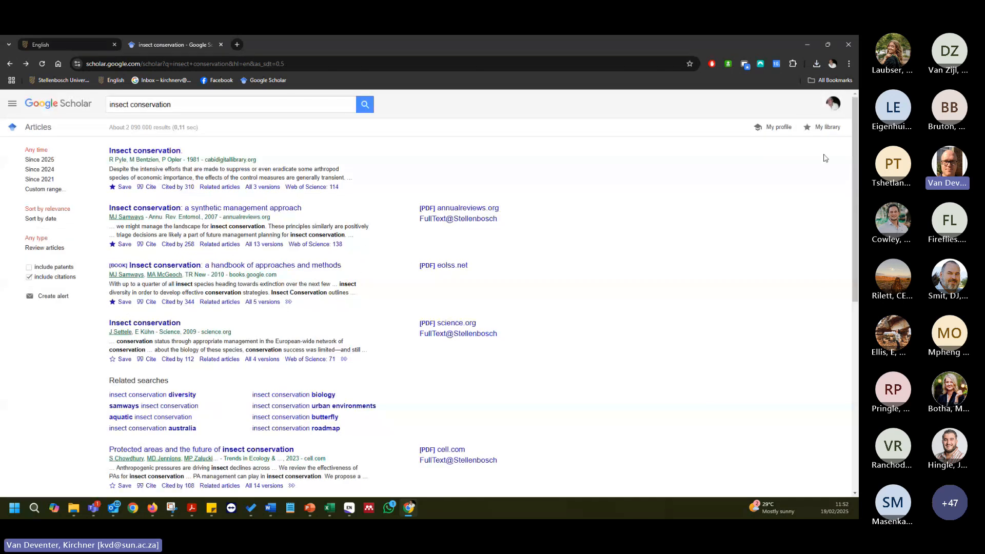
Export all articles of the Google Scholar library in RefMan format and open the downloaded citations (2).ris file in EndNote.
{"action": "left_click", "coordinate": [832, 129]}
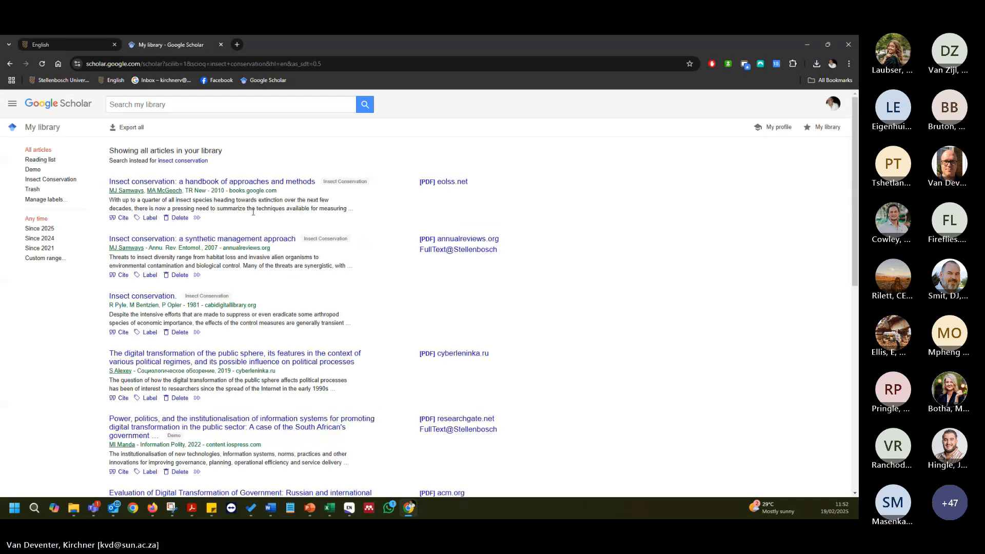
{"action": "left_click", "coordinate": [125, 128]}
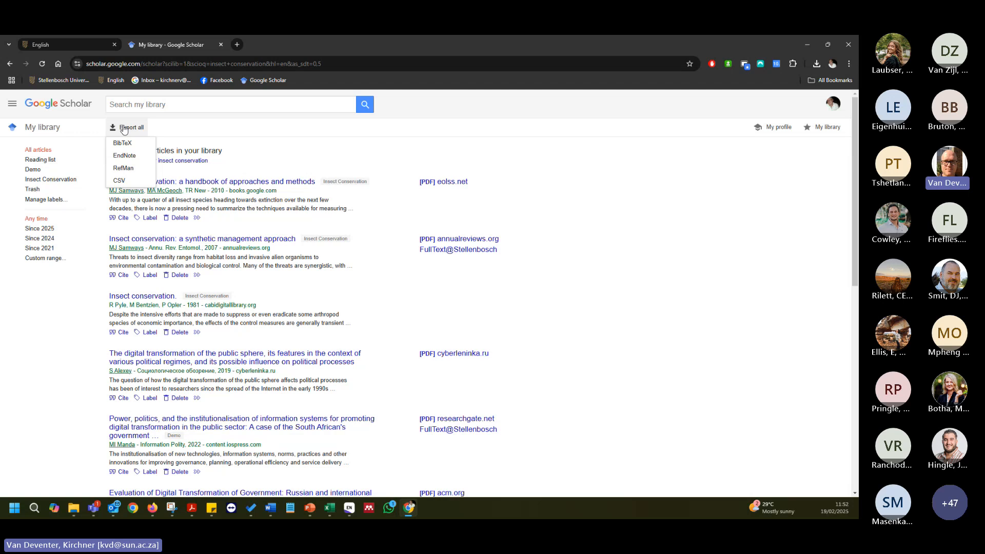
{"action": "scroll", "coordinate": [297, 303], "scroll_direction": "down", "scroll_amount": 8}
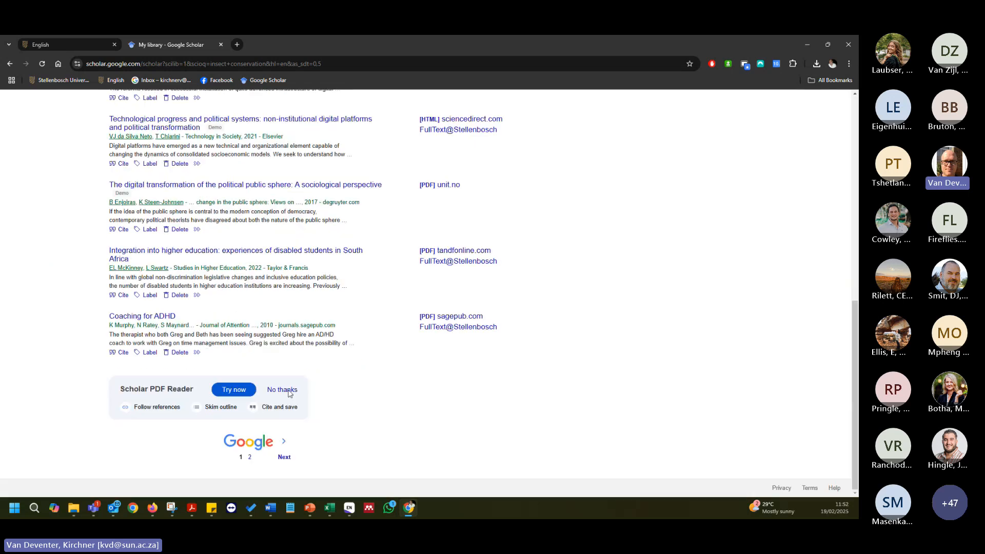
{"action": "scroll", "coordinate": [215, 356], "scroll_direction": "up", "scroll_amount": 1}
{"action": "scroll", "coordinate": [214, 355], "scroll_direction": "up", "scroll_amount": 8}
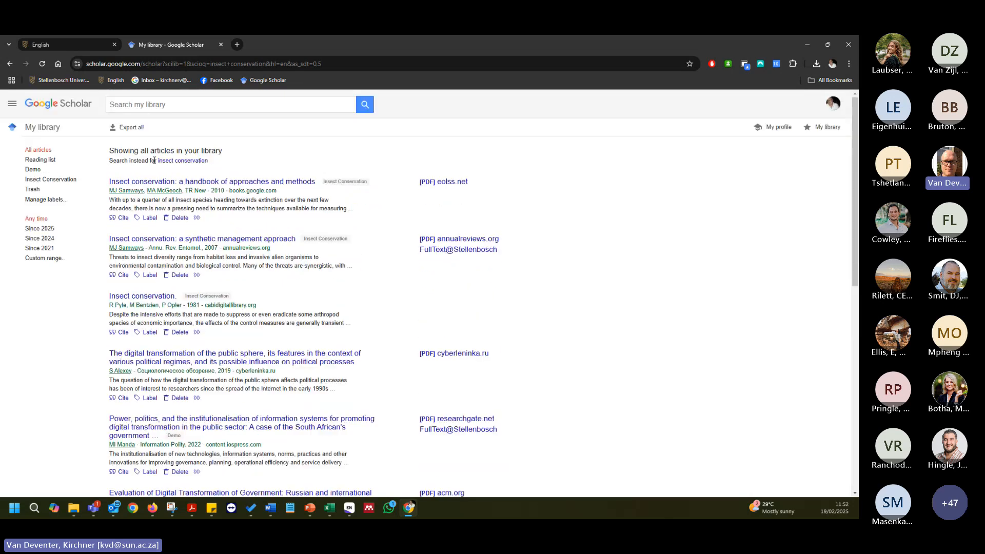
{"action": "left_click", "coordinate": [135, 131]}
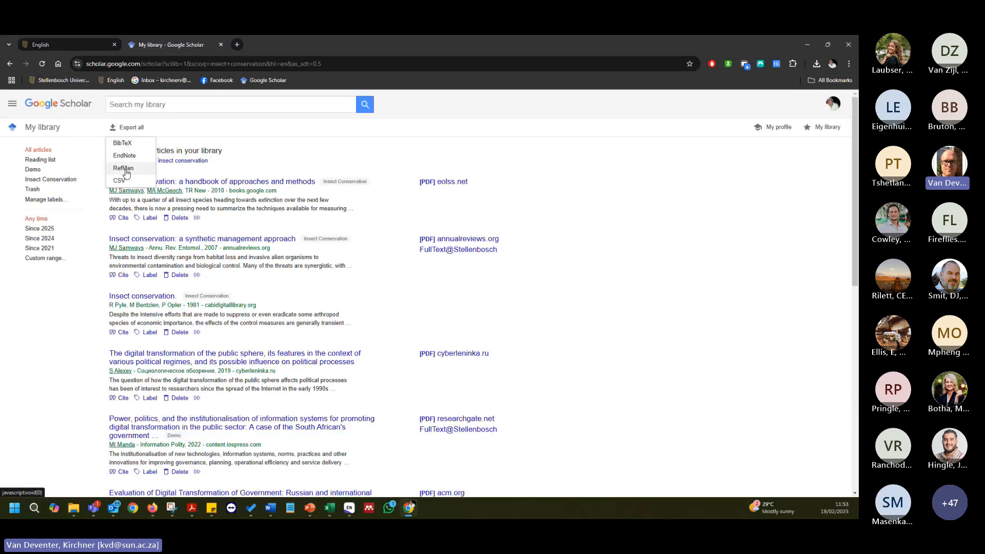
{"action": "left_click", "coordinate": [123, 169]}
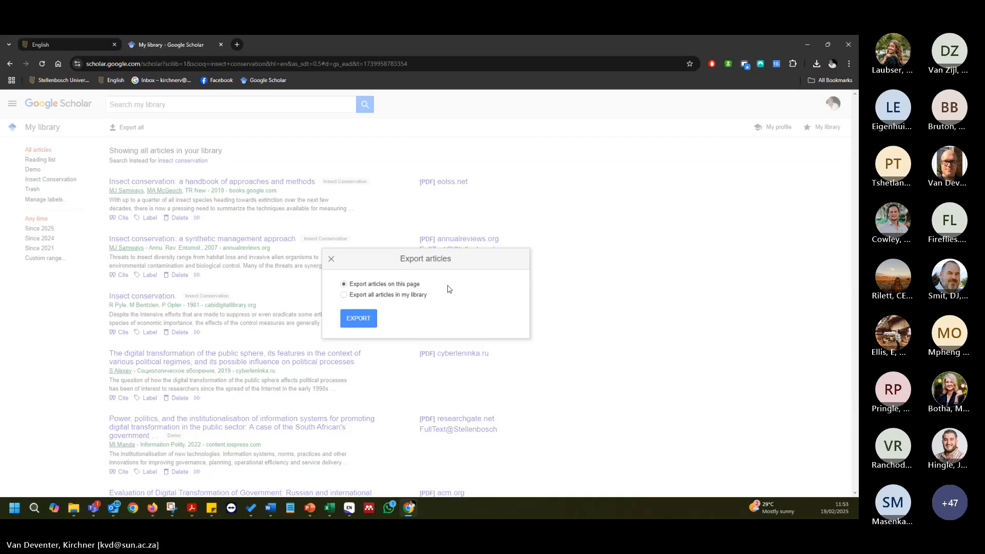
{"action": "left_click", "coordinate": [411, 297]}
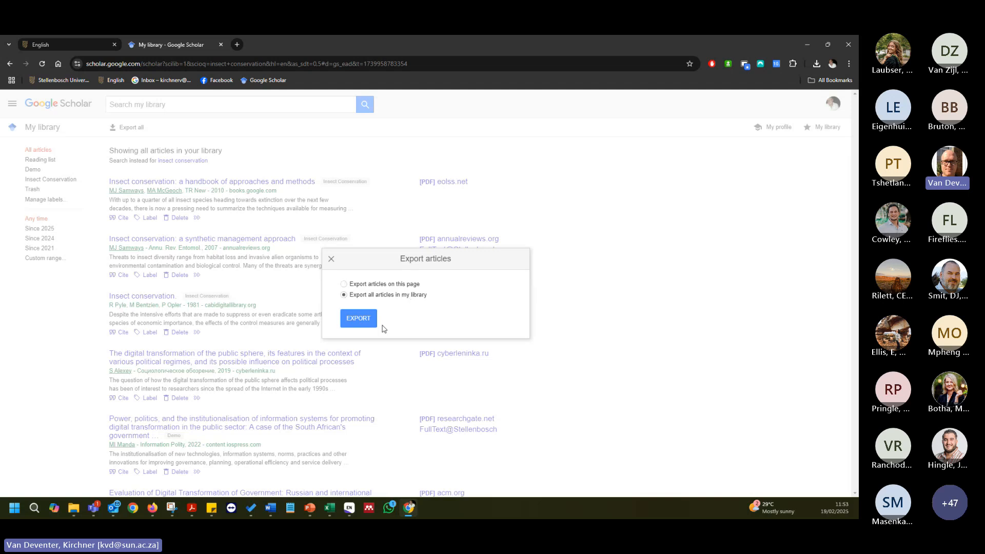
{"action": "left_click", "coordinate": [359, 319]}
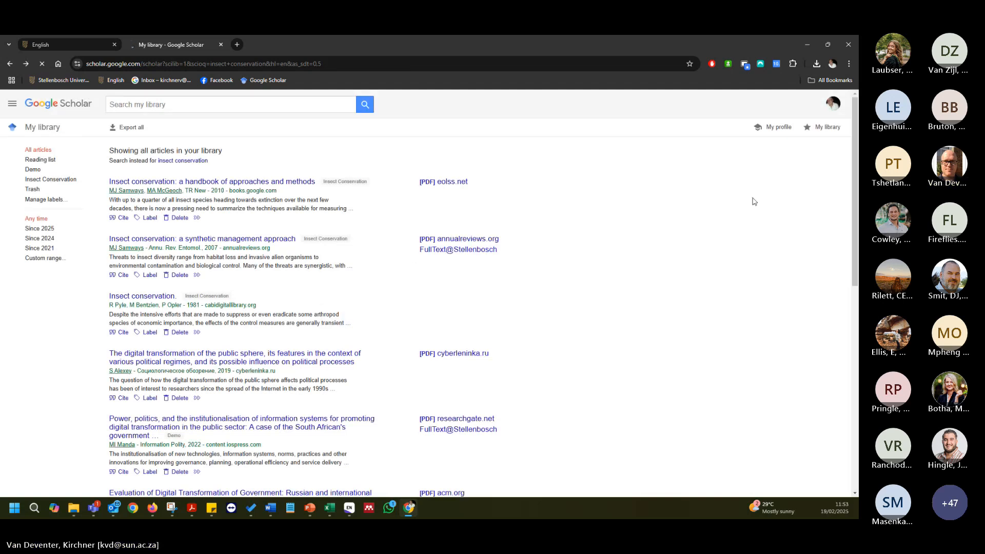
{"action": "left_click", "coordinate": [817, 64]}
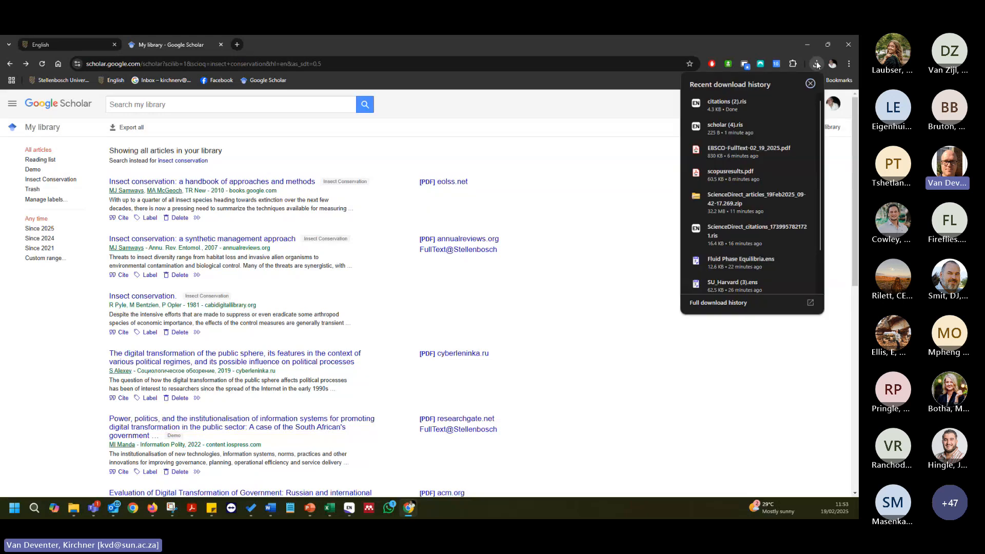
{"action": "left_click", "coordinate": [729, 104]}
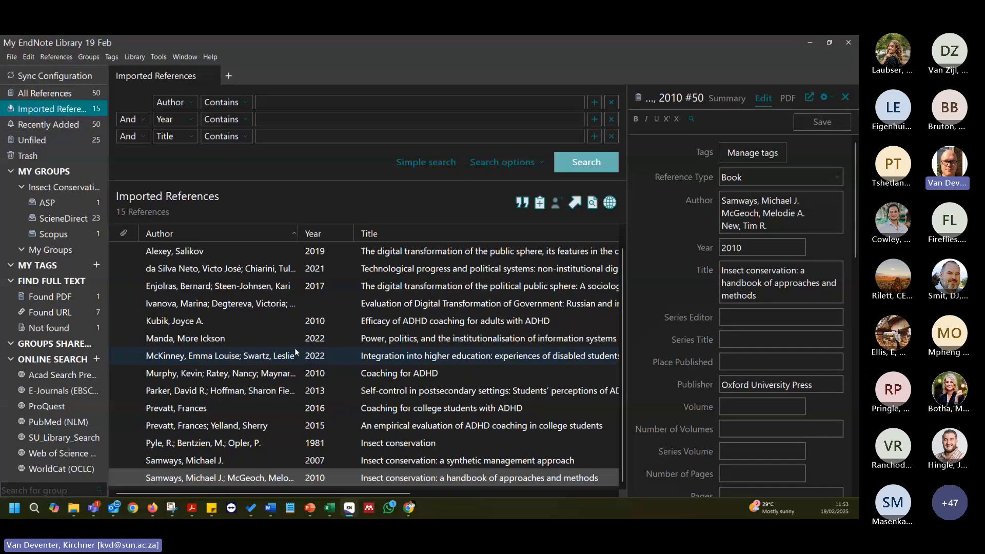
Examine the imported 1981 reference "Insect conservation", going through its editable fields, its summary and its APA 7th citation.
{"action": "left_click", "coordinate": [425, 376]}
{"action": "left_click", "coordinate": [401, 442]}
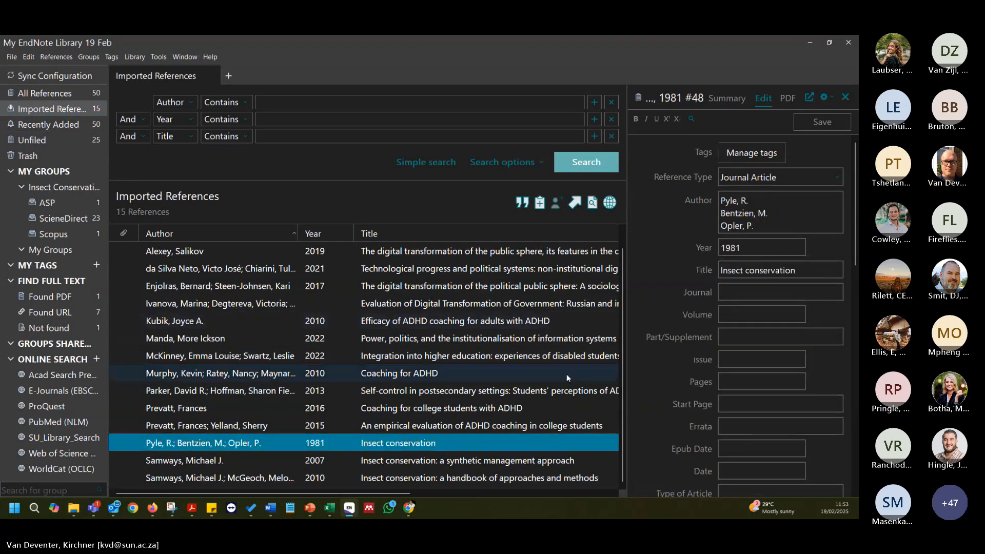
{"action": "scroll", "coordinate": [776, 362], "scroll_direction": "down", "scroll_amount": 5}
{"action": "scroll", "coordinate": [776, 362], "scroll_direction": "up", "scroll_amount": 4}
{"action": "scroll", "coordinate": [777, 362], "scroll_direction": "up", "scroll_amount": 1}
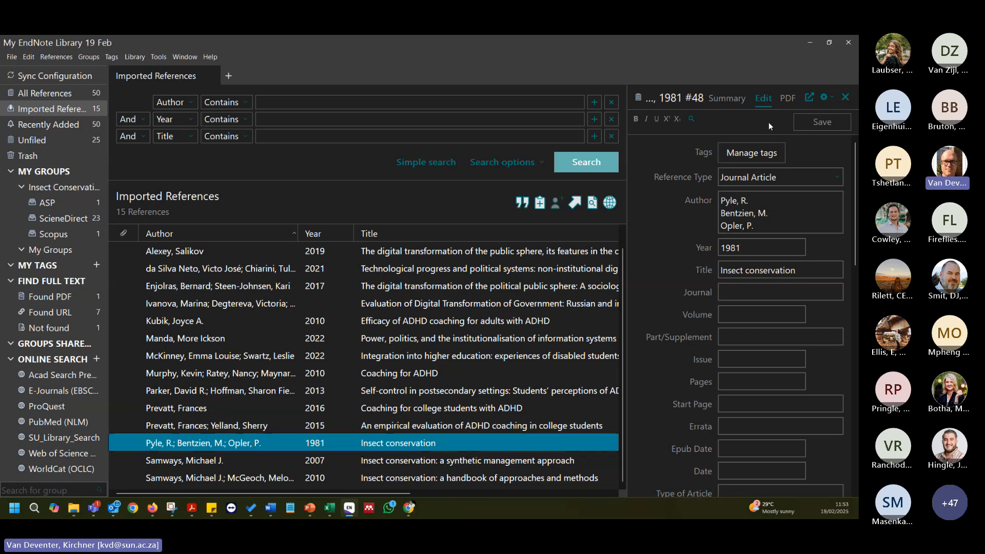
{"action": "left_click", "coordinate": [727, 98]}
{"action": "left_click_drag", "start_coordinate": [636, 148], "coordinate": [744, 149]}
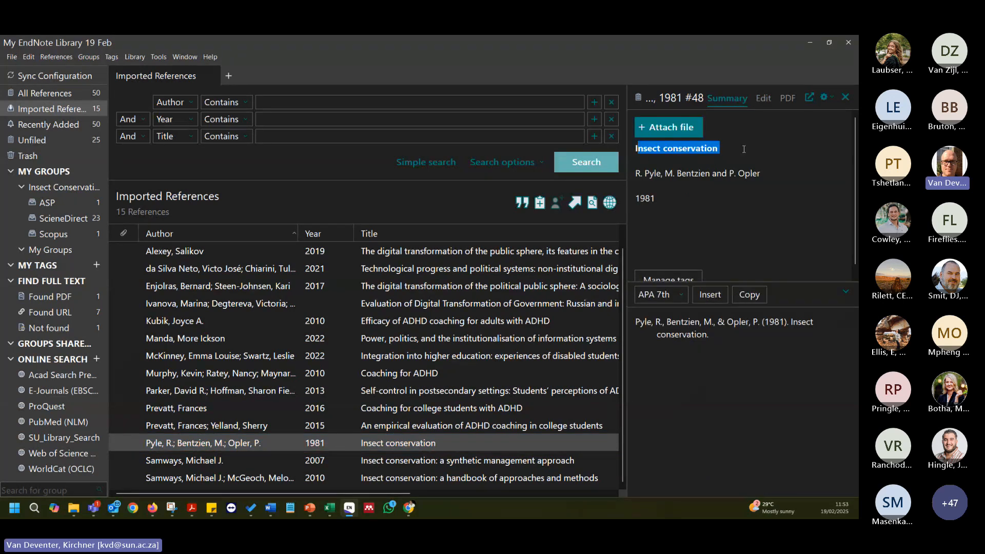
{"action": "left_click_drag", "start_coordinate": [638, 174], "coordinate": [791, 175]}
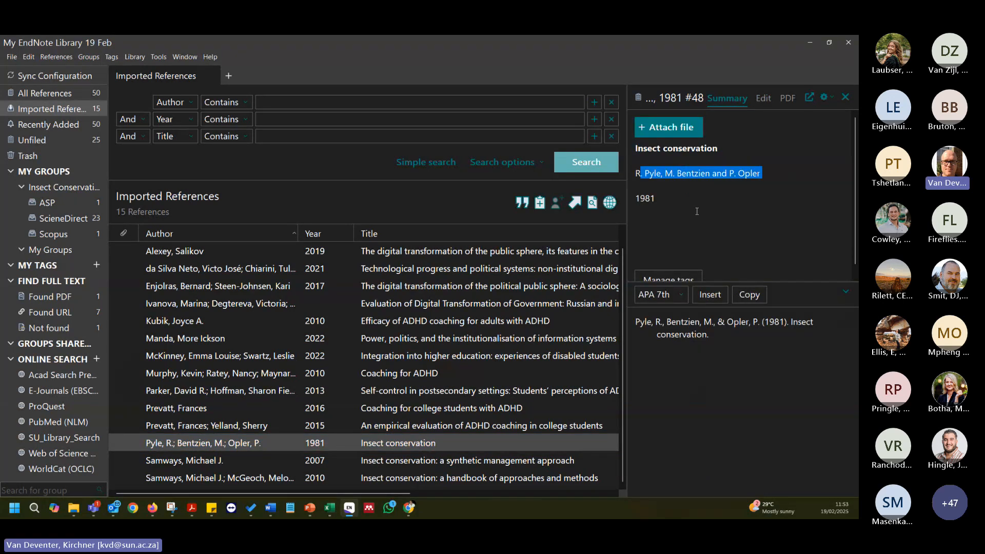
{"action": "left_click", "coordinate": [659, 224]}
{"action": "left_click", "coordinate": [725, 336]}
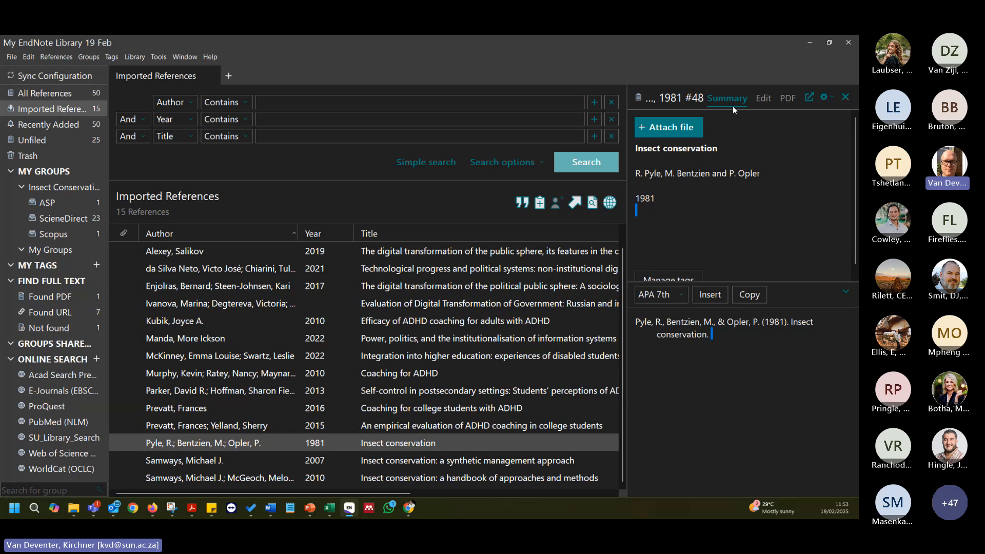
Check the 1981 reference's journal, volume and issue fields and compare them with the 2007 article "Insect conservation: a synthetic management approach".
{"action": "left_click", "coordinate": [764, 98]}
{"action": "left_click", "coordinate": [746, 293]}
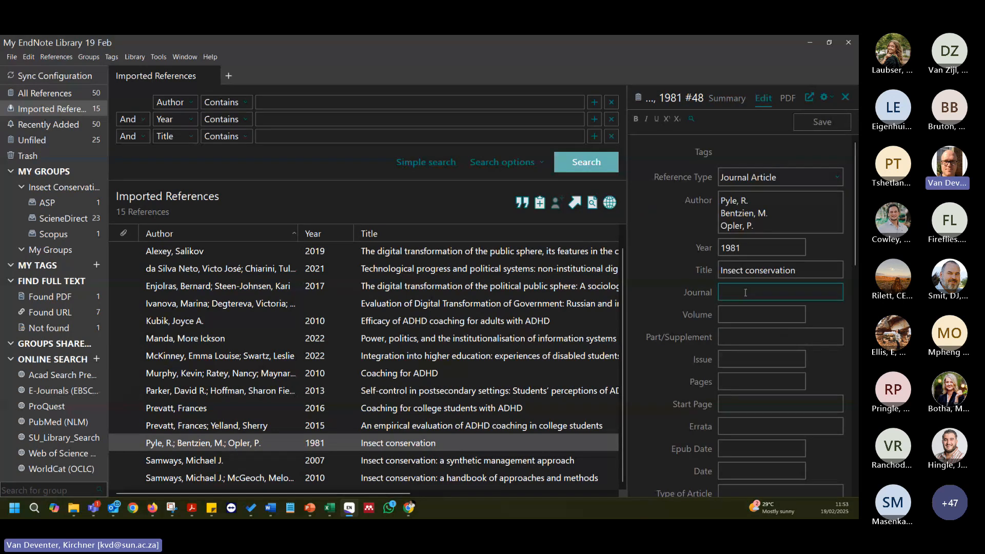
{"action": "left_click", "coordinate": [805, 315]}
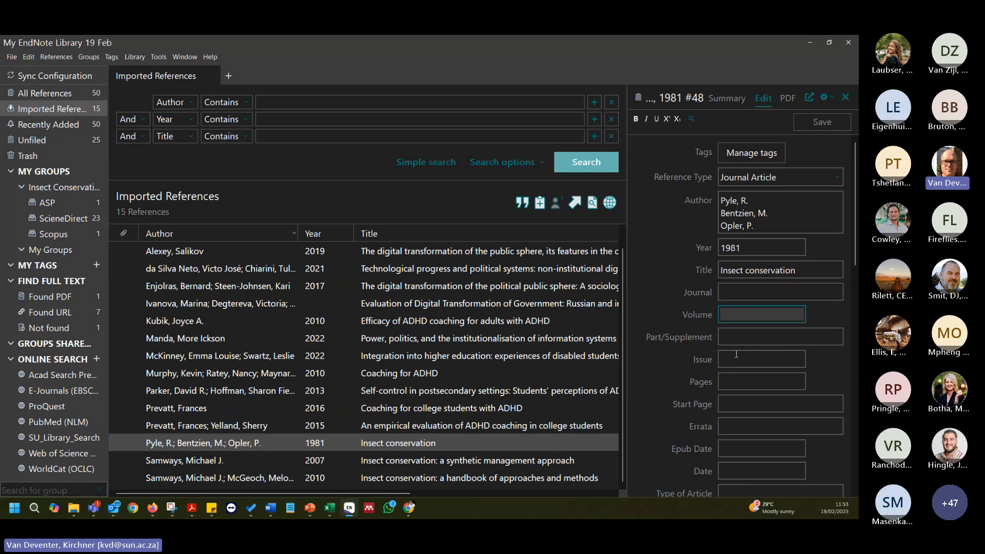
{"action": "left_click", "coordinate": [777, 366]}
{"action": "scroll", "coordinate": [709, 393], "scroll_direction": "down", "scroll_amount": 6}
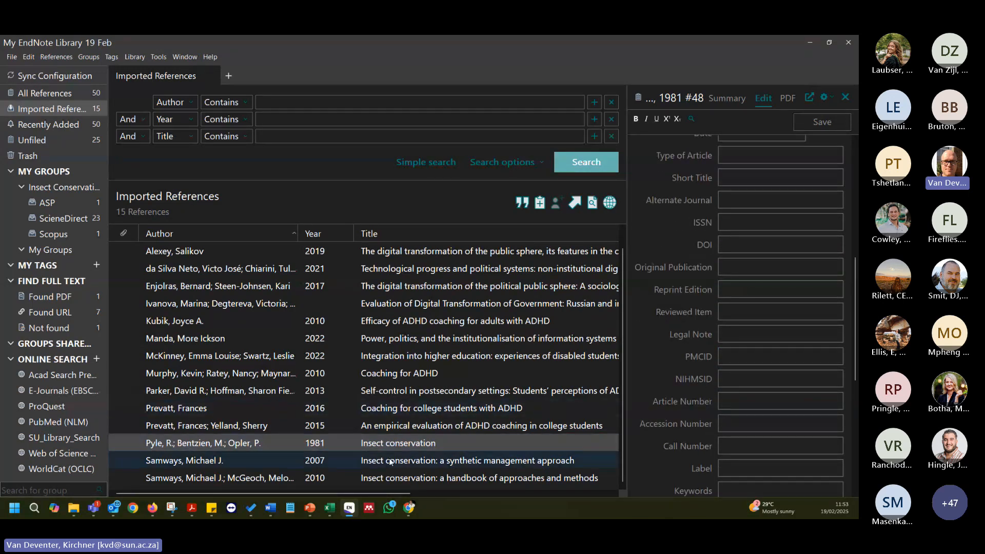
{"action": "left_click", "coordinate": [410, 460]}
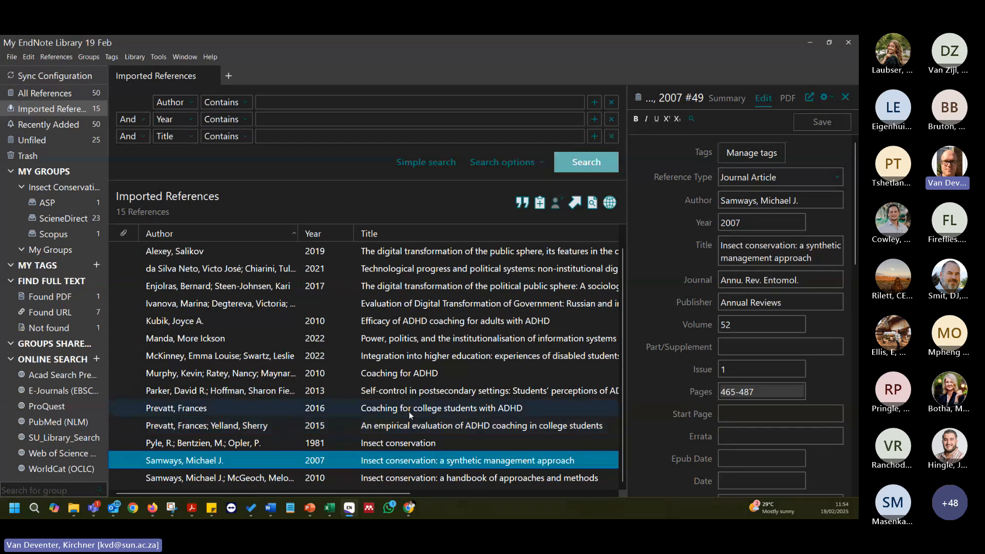
{"action": "left_click", "coordinate": [367, 447]}
{"action": "left_click", "coordinate": [339, 466]}
{"action": "scroll", "coordinate": [261, 384], "scroll_direction": "up", "scroll_amount": 1}
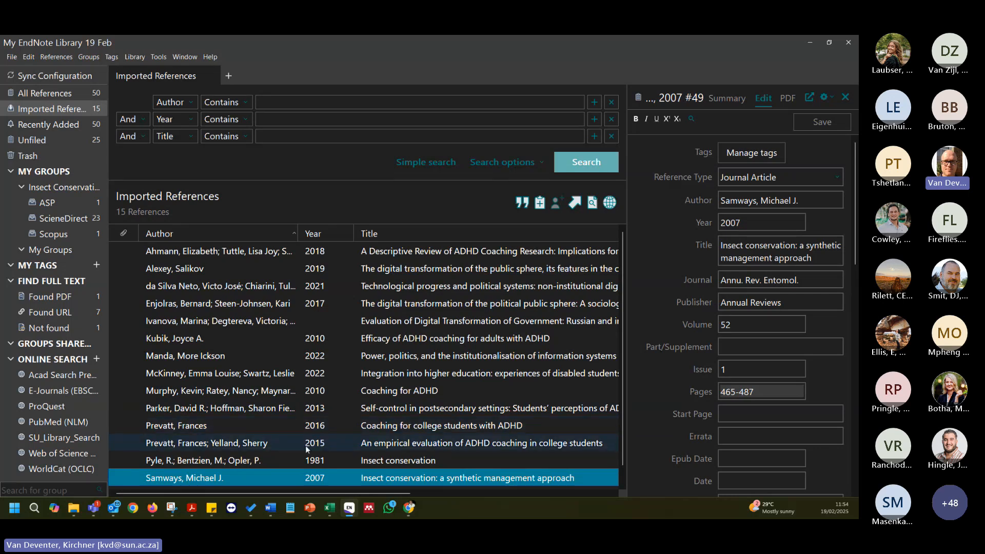
Switch to Chrome and replace the Google Scholar library page with the Google home page.
{"action": "left_click", "coordinate": [413, 507]}
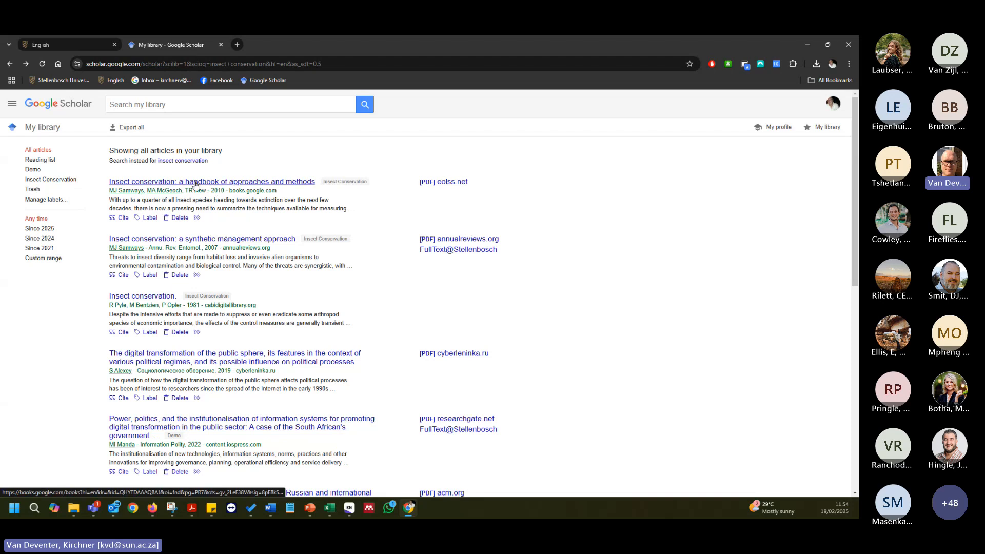
{"action": "left_click", "coordinate": [174, 106]}
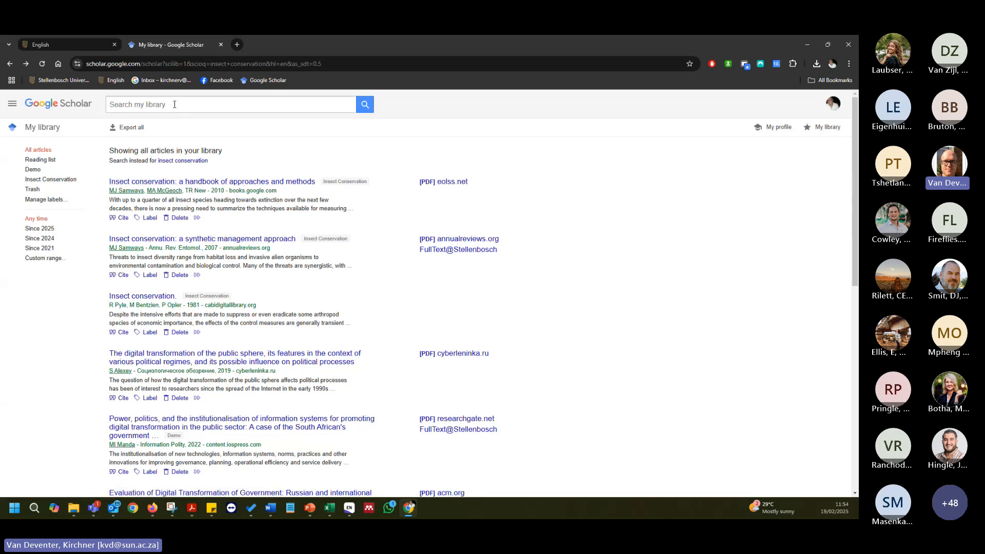
{"action": "left_click", "coordinate": [159, 65]}
{"action": "type", "text": "goo"}
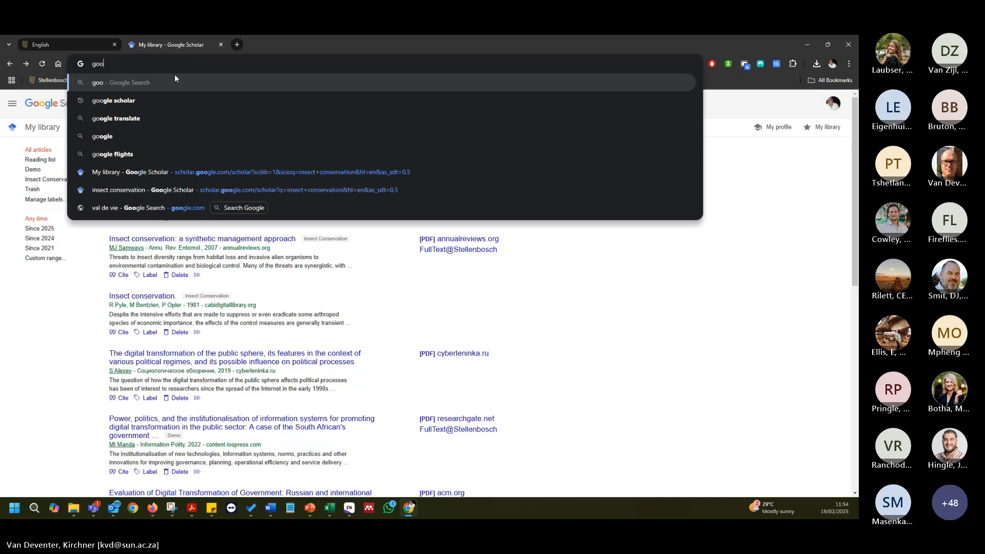
{"action": "type", "text": "gle"}
{"action": "key", "text": "Return"}
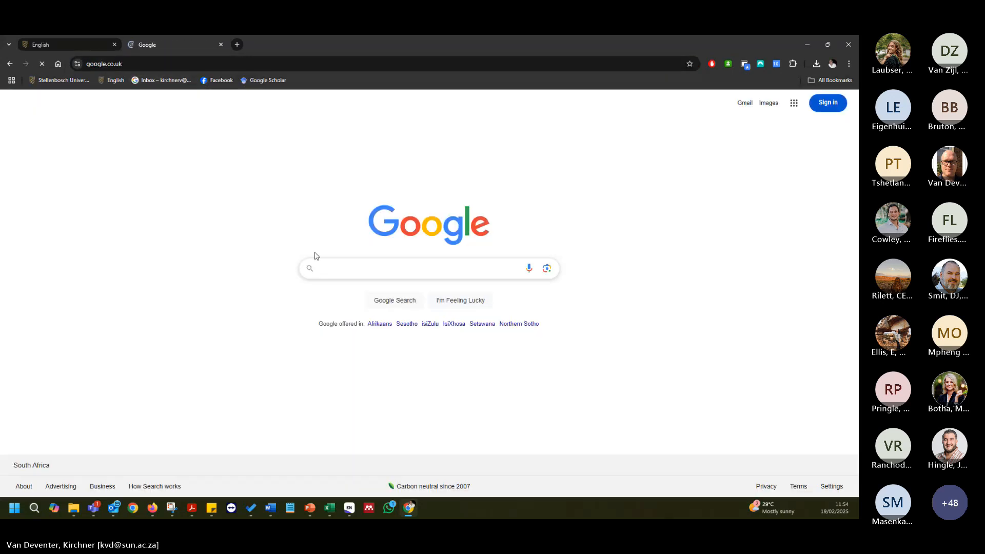
Search Google for "insect conservation researchgate".
{"action": "left_click", "coordinate": [326, 259]}
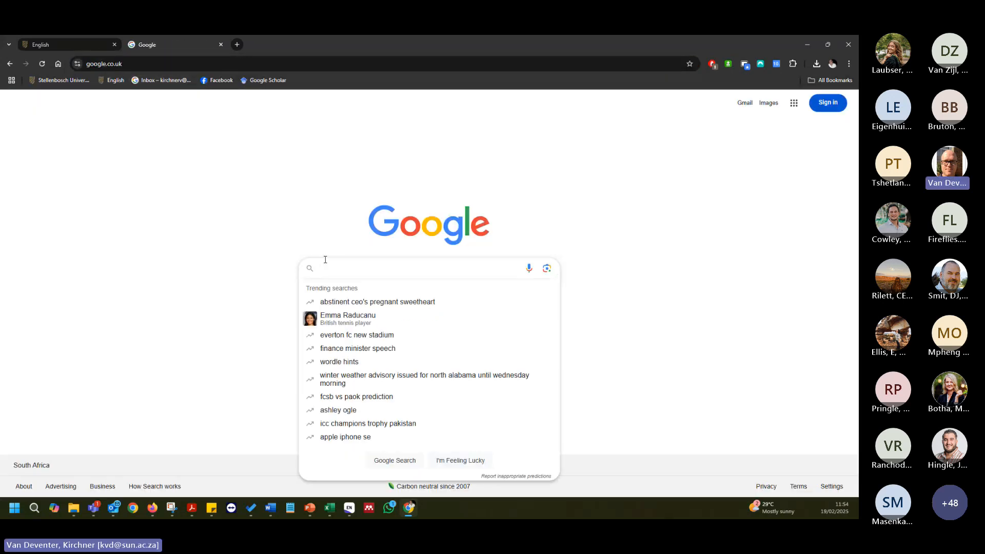
{"action": "type", "text": "insect c"}
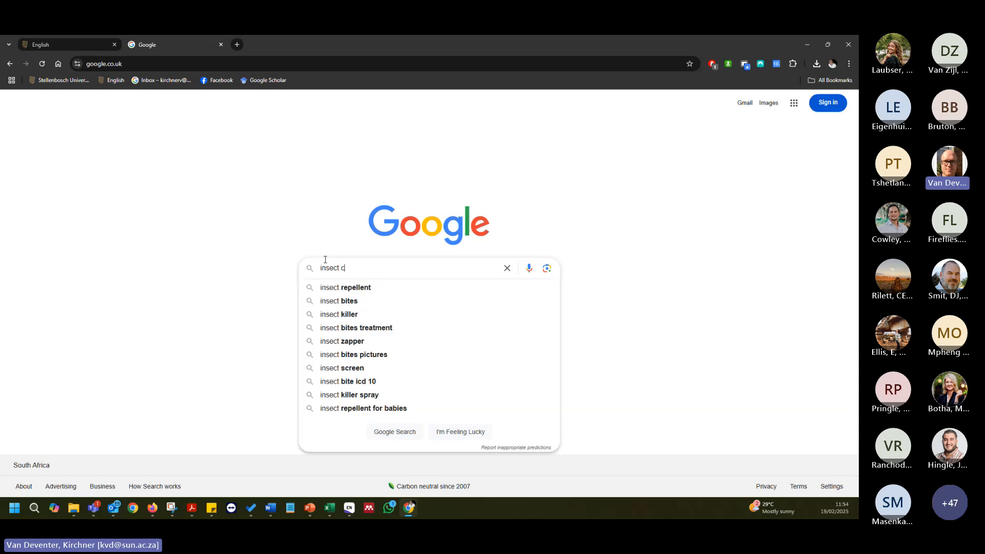
{"action": "type", "text": "onserv"}
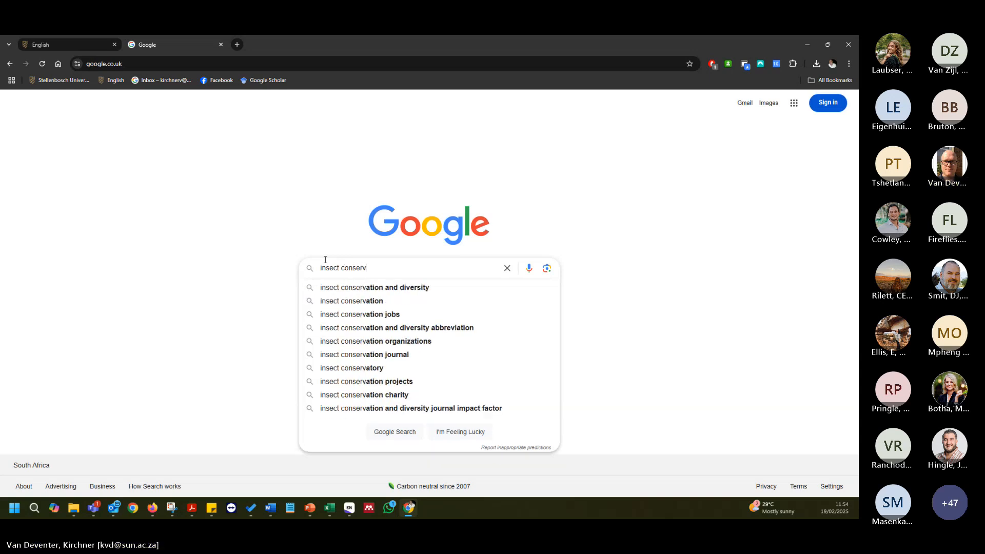
{"action": "type", "text": "ation res"}
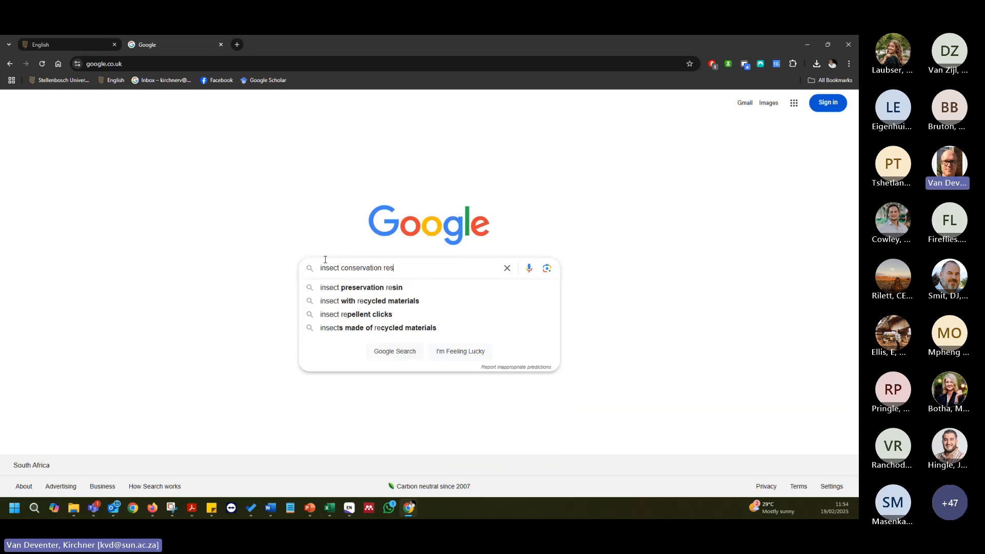
{"action": "type", "text": "earchga"}
{"action": "type", "text": "te"}
{"action": "key", "text": "Return"}
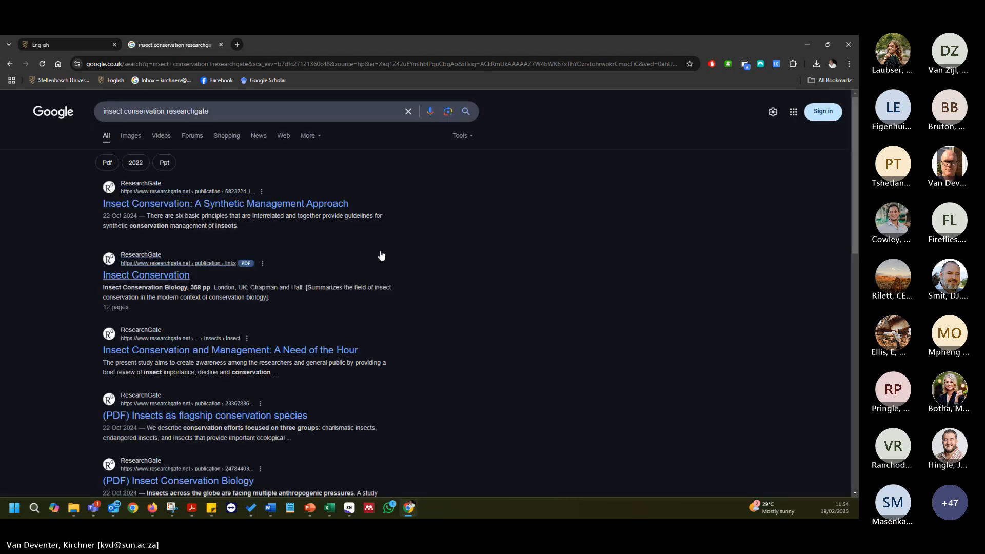
Open the ResearchGate PDF "Insect Conservation", pass the human verification, and save it as Insect-Conservation-Biology in the Downloads folder.
{"action": "left_click", "coordinate": [171, 277]}
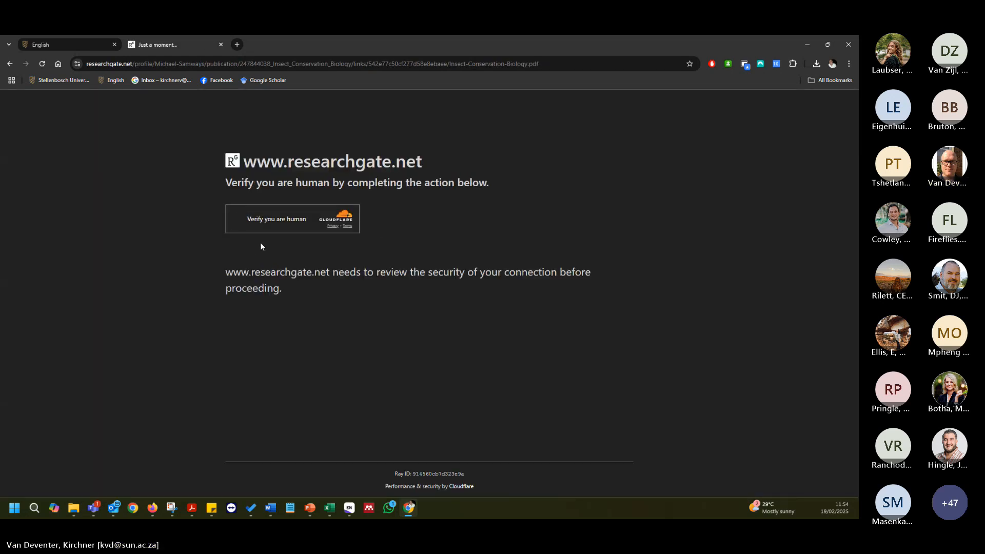
{"action": "left_click", "coordinate": [239, 218]}
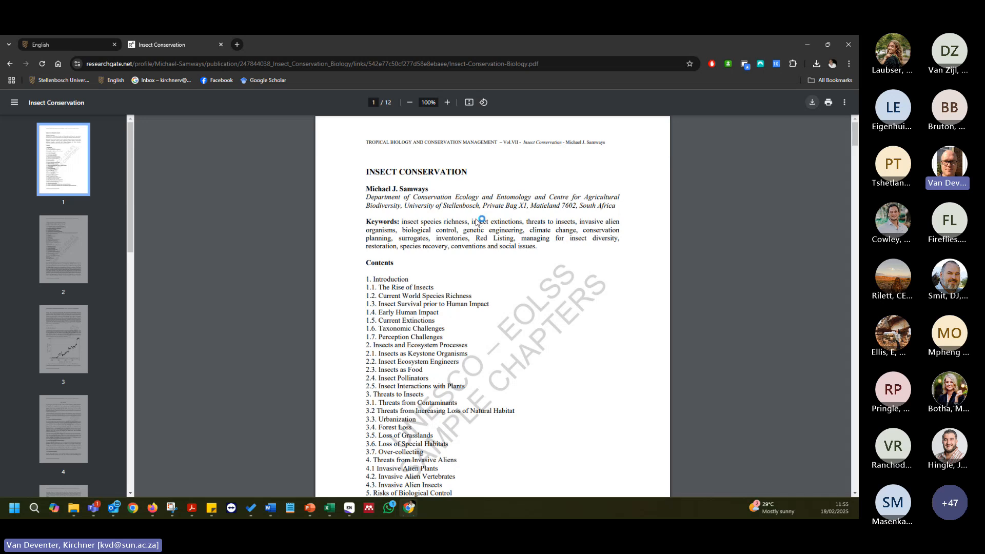
{"action": "left_click", "coordinate": [56, 154]}
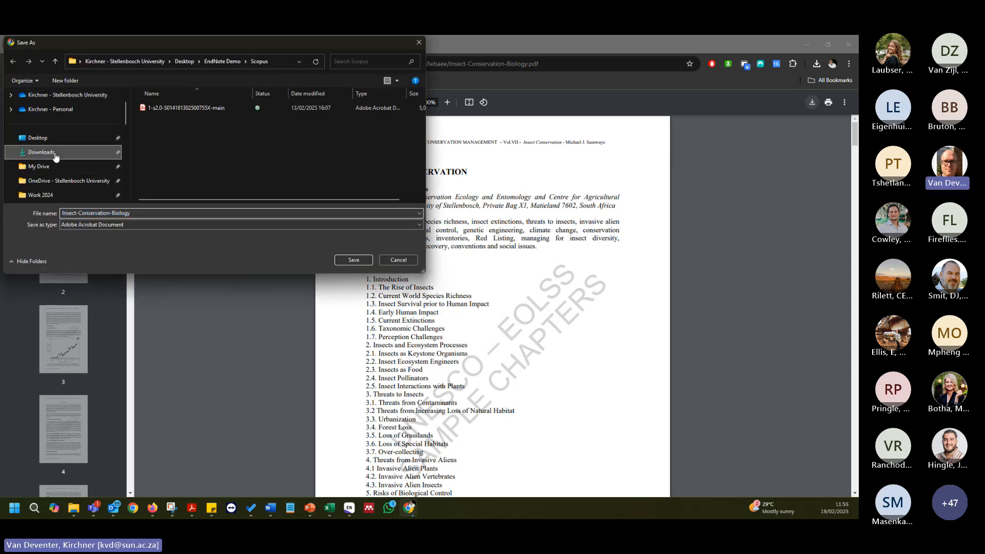
{"action": "left_click", "coordinate": [361, 260]}
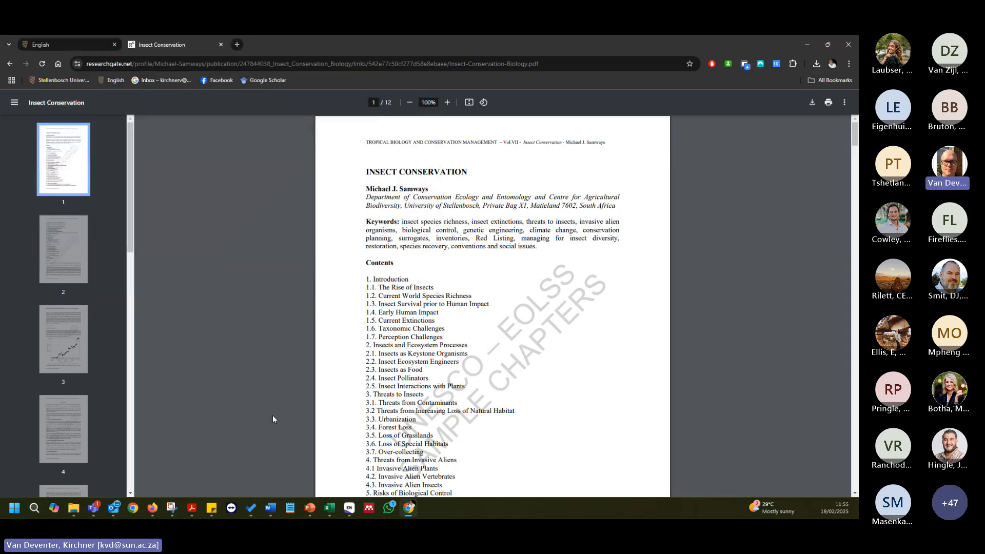
Switch to EndNote and look through the Scopus, Insect Conservation and ASP groups.
{"action": "left_click", "coordinate": [349, 508]}
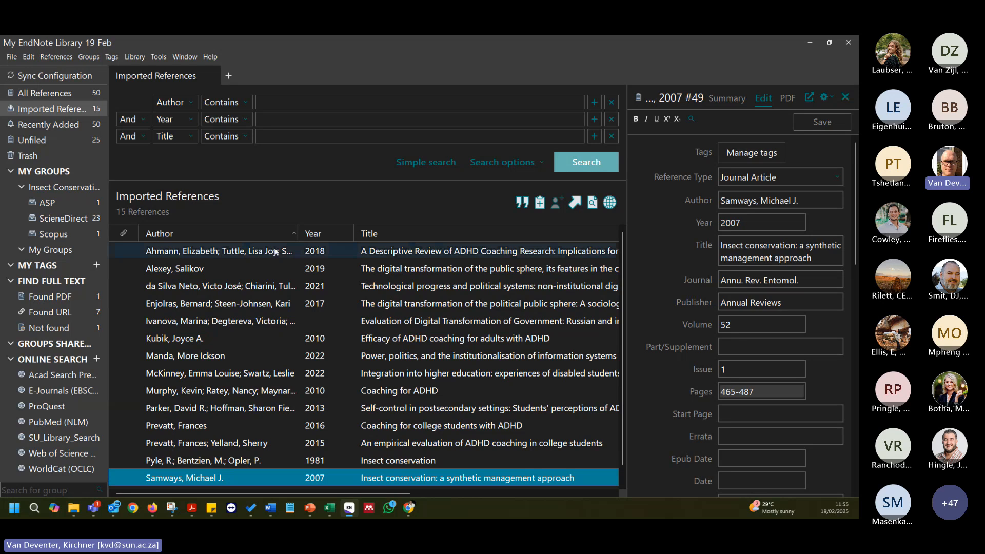
{"action": "left_click", "coordinate": [263, 255]}
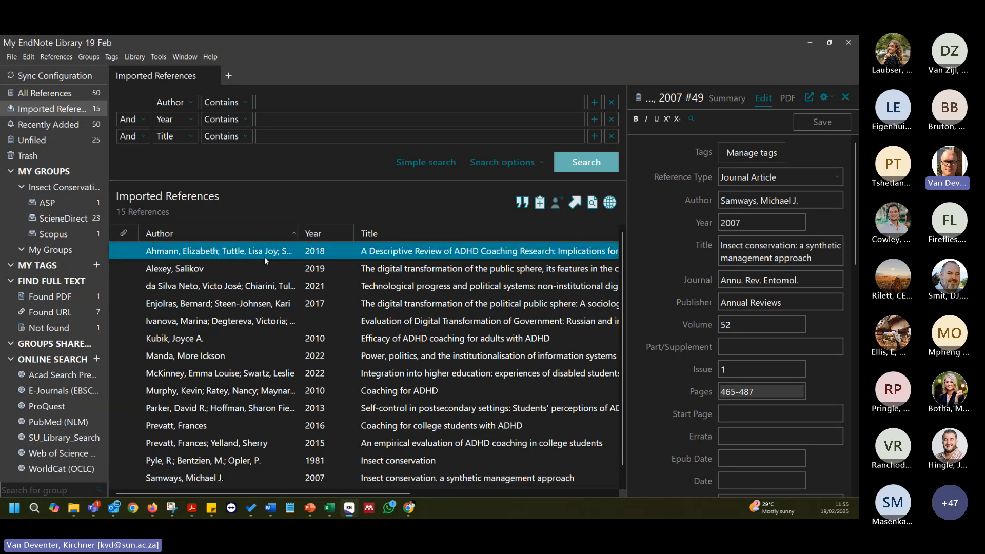
{"action": "left_click", "coordinate": [238, 273]}
{"action": "left_click", "coordinate": [82, 228]}
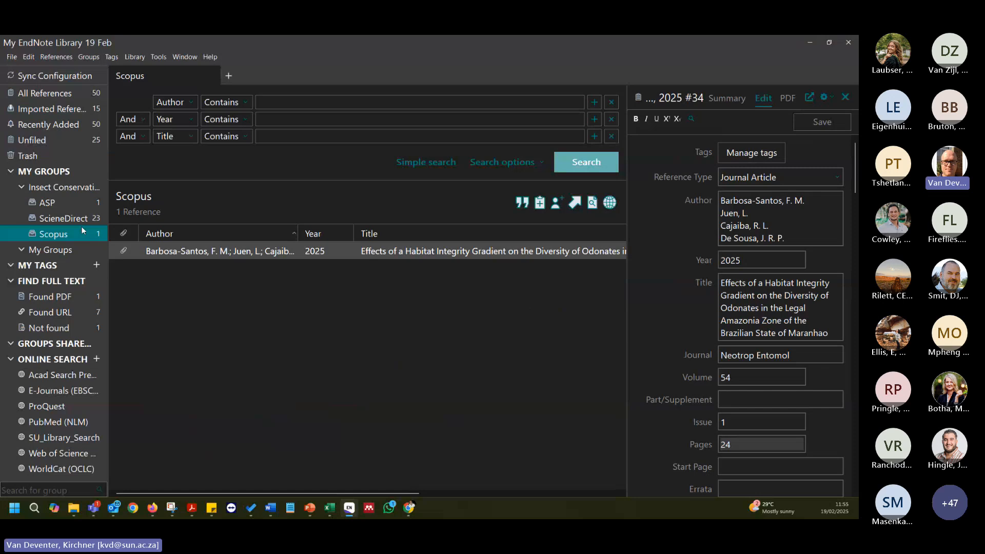
{"action": "left_click", "coordinate": [77, 203]}
{"action": "left_click", "coordinate": [72, 190]}
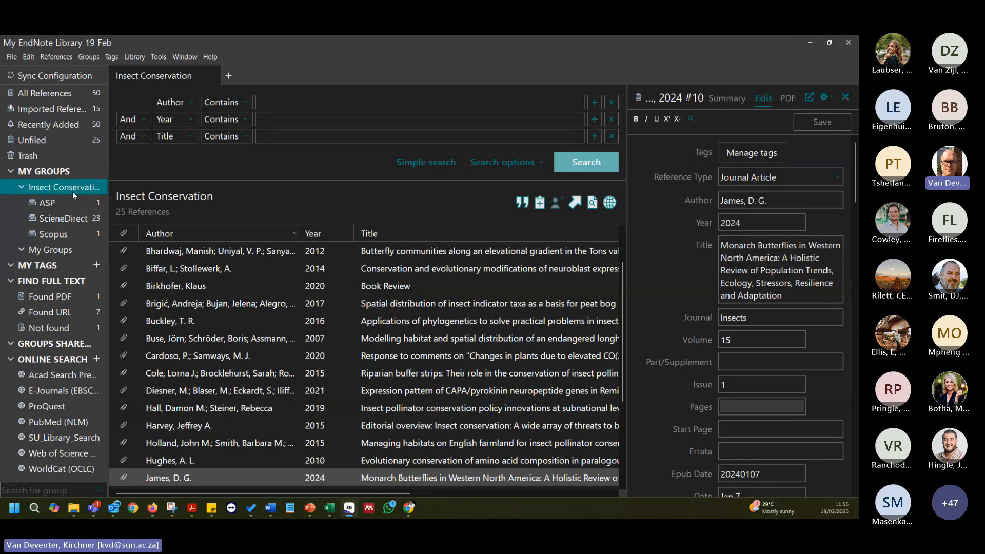
{"action": "left_click", "coordinate": [64, 202]}
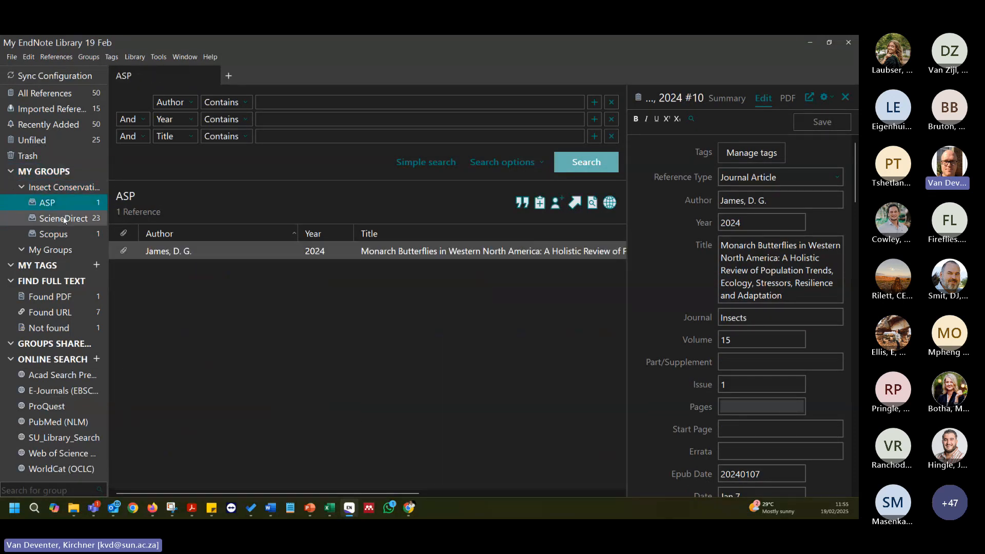
Examine reference fields in the ScieneDirect group, including the 2017 article "Bias and perspectives in insect conservation" and its DOI.
{"action": "left_click", "coordinate": [63, 218]}
{"action": "left_click", "coordinate": [282, 294]}
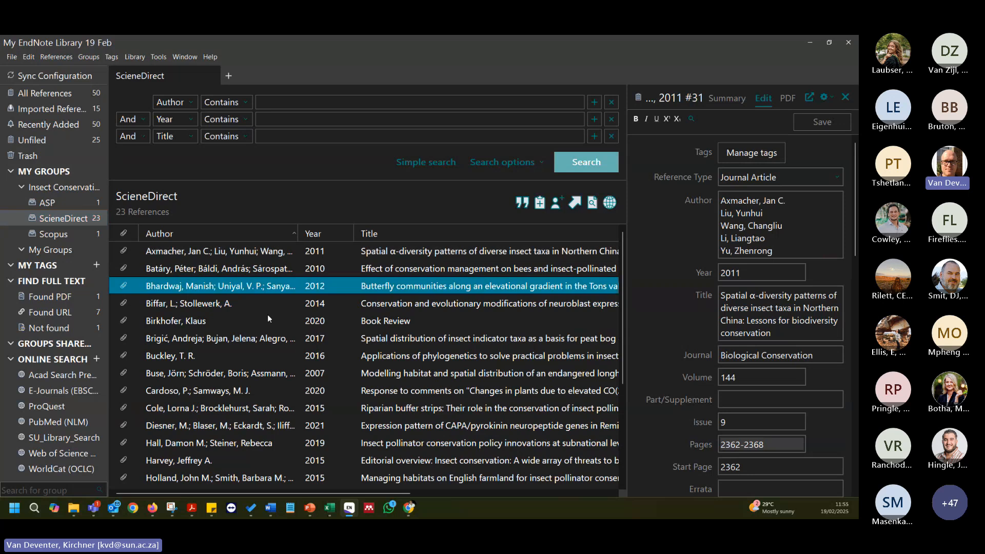
{"action": "scroll", "coordinate": [261, 323], "scroll_direction": "down", "scroll_amount": 3}
{"action": "left_click", "coordinate": [218, 354]}
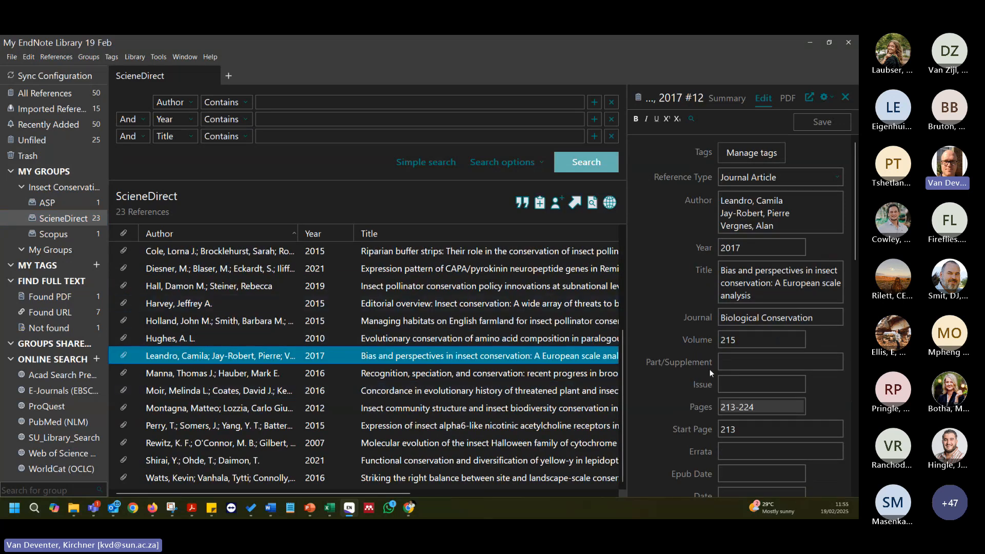
{"action": "scroll", "coordinate": [706, 357], "scroll_direction": "down", "scroll_amount": 5}
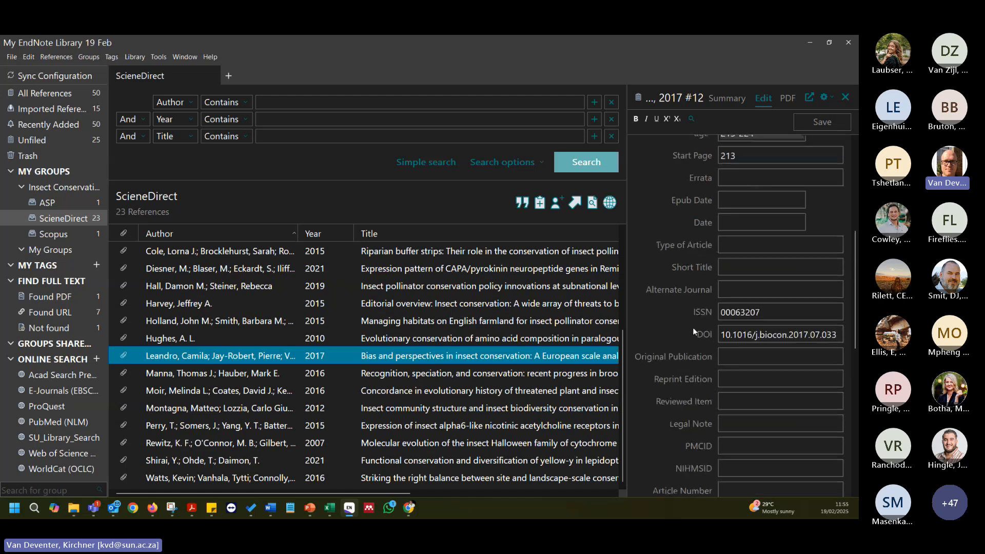
{"action": "scroll", "coordinate": [688, 248], "scroll_direction": "up", "scroll_amount": 5}
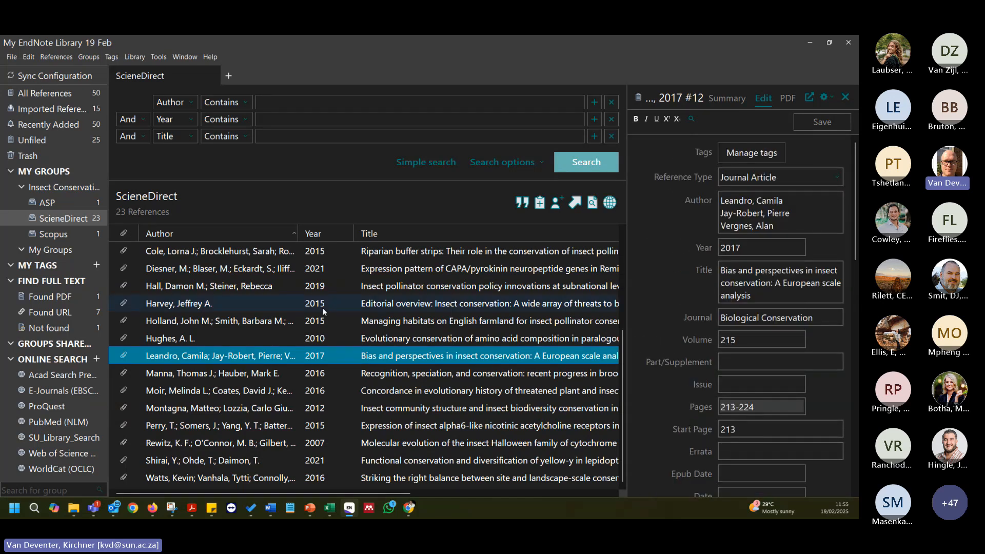
{"action": "left_click", "coordinate": [315, 339]}
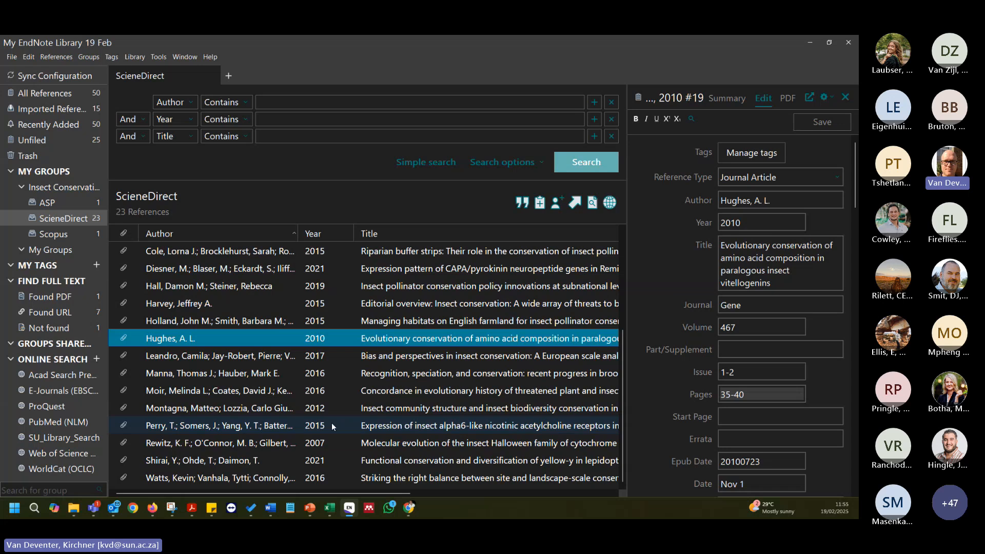
{"action": "left_click", "coordinate": [415, 285]}
{"action": "left_click", "coordinate": [439, 276]}
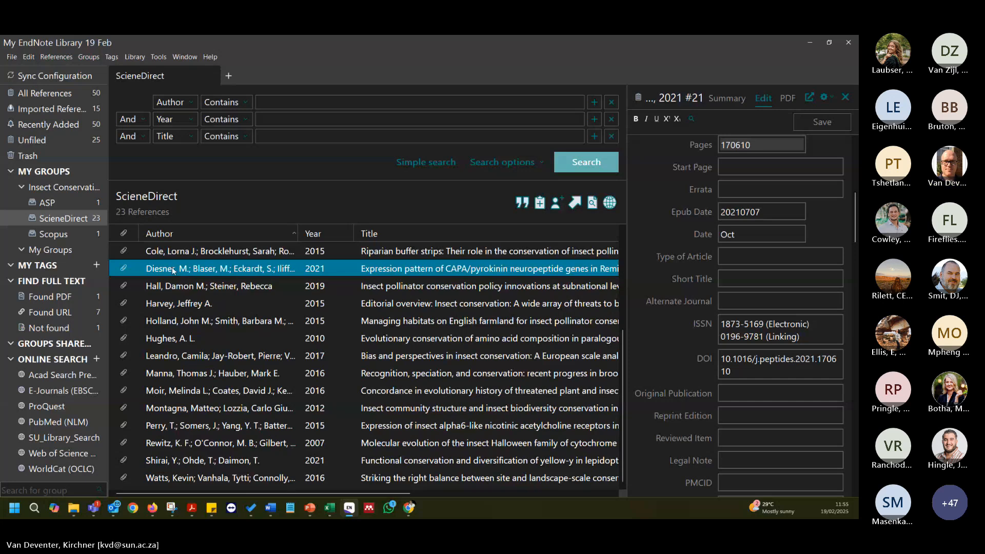
Review all the fields of the 2024 Monarch Butterflies article in the ASP group.
{"action": "left_click", "coordinate": [63, 202]}
{"action": "left_click", "coordinate": [478, 254]}
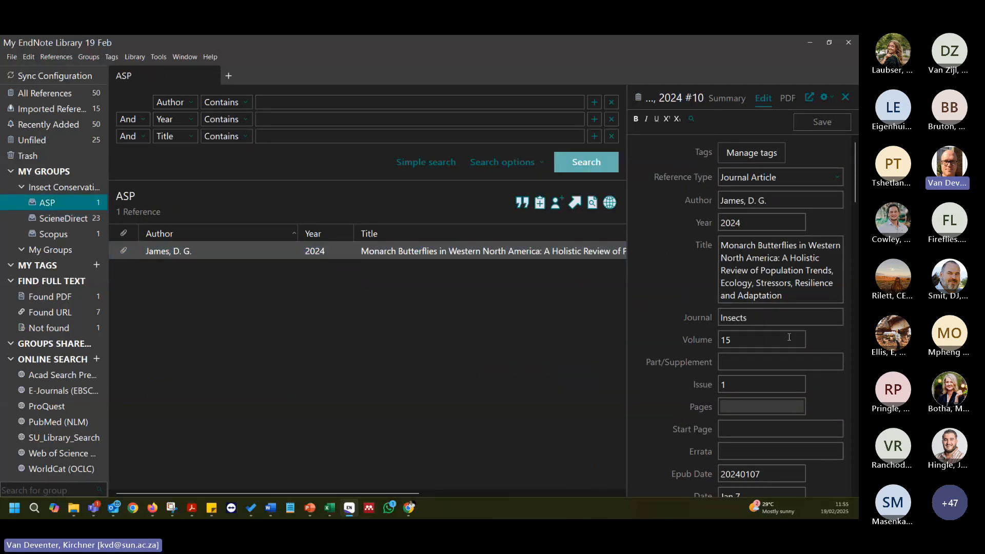
{"action": "scroll", "coordinate": [771, 341], "scroll_direction": "down", "scroll_amount": 5}
{"action": "scroll", "coordinate": [771, 342], "scroll_direction": "down", "scroll_amount": 4}
{"action": "scroll", "coordinate": [781, 331], "scroll_direction": "up", "scroll_amount": 10}
Compare the references in the Found PDF and Found URL groups and check the Found PDF reference's attachment.
{"action": "left_click", "coordinate": [75, 299]}
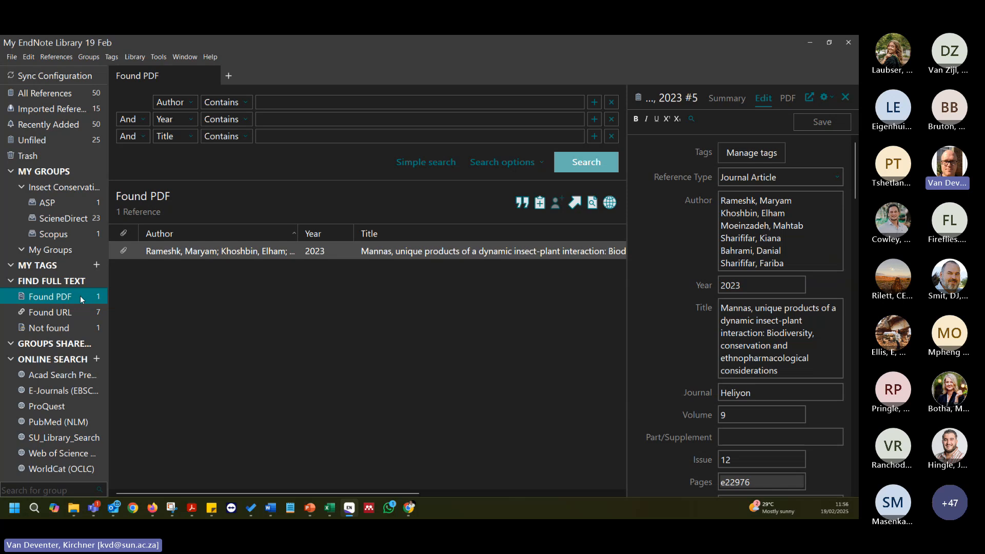
{"action": "left_click", "coordinate": [64, 313]}
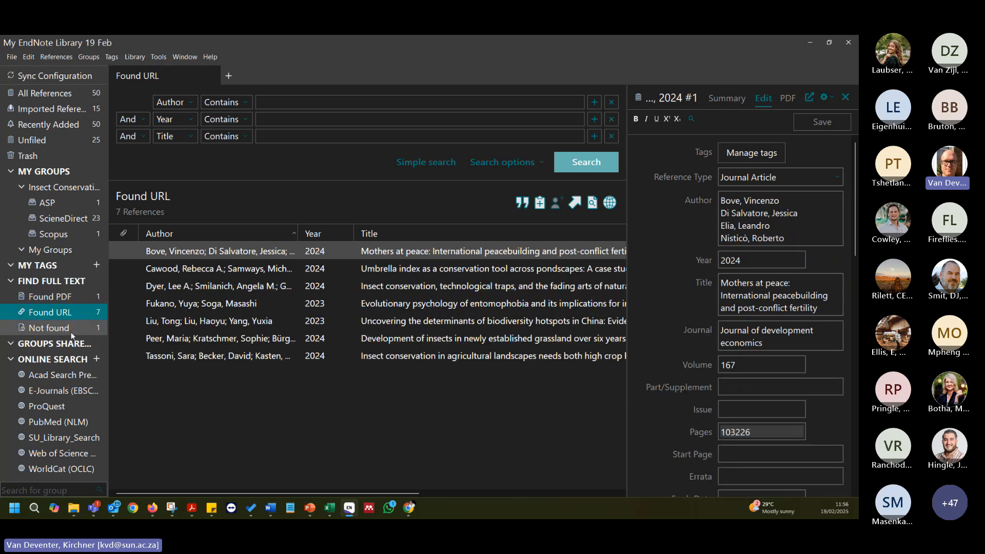
{"action": "key", "text": "Down"}
{"action": "left_click", "coordinate": [82, 305]}
{"action": "left_click", "coordinate": [87, 296]}
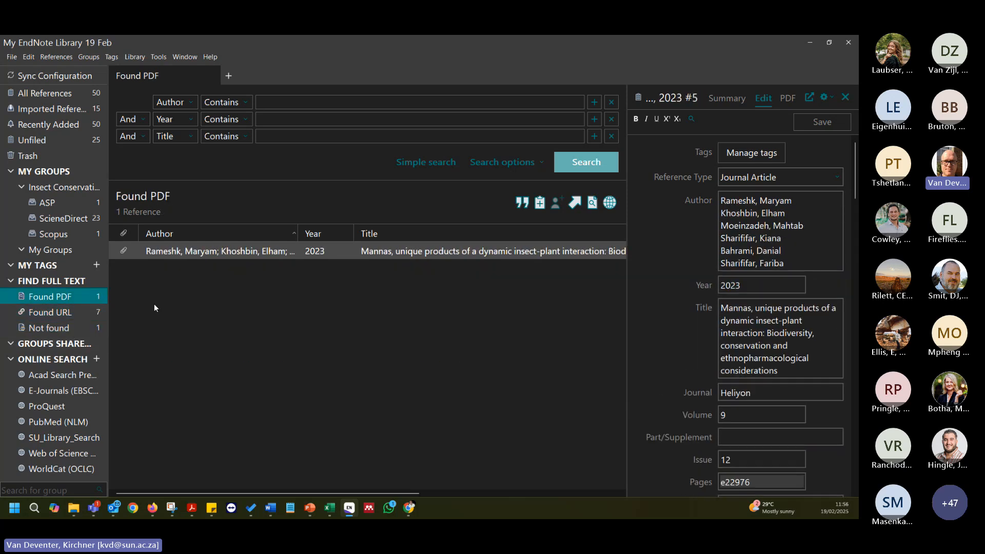
{"action": "left_click", "coordinate": [131, 251]}
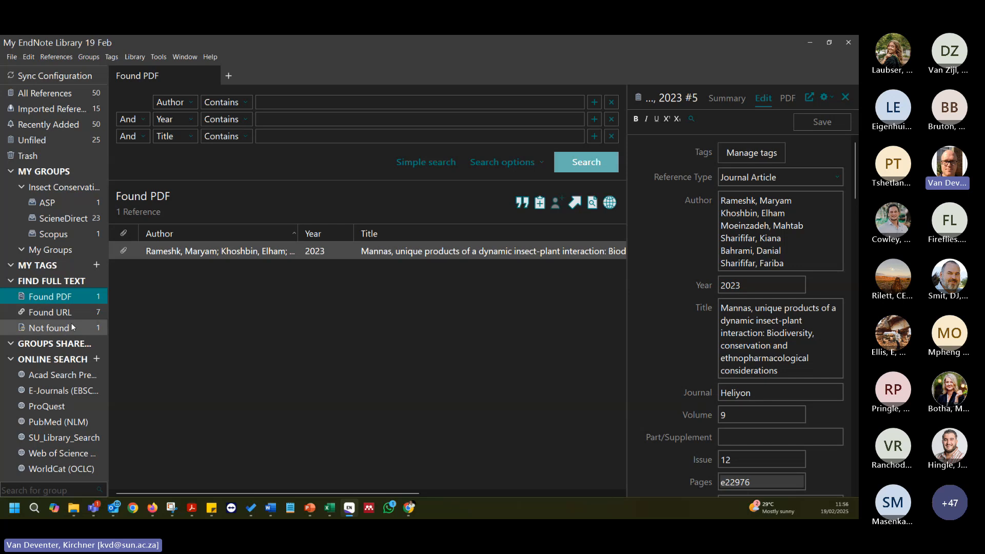
Show all references in the library and start a file import with the import option set to PDF.
{"action": "left_click", "coordinate": [66, 93]}
{"action": "left_click", "coordinate": [10, 57]}
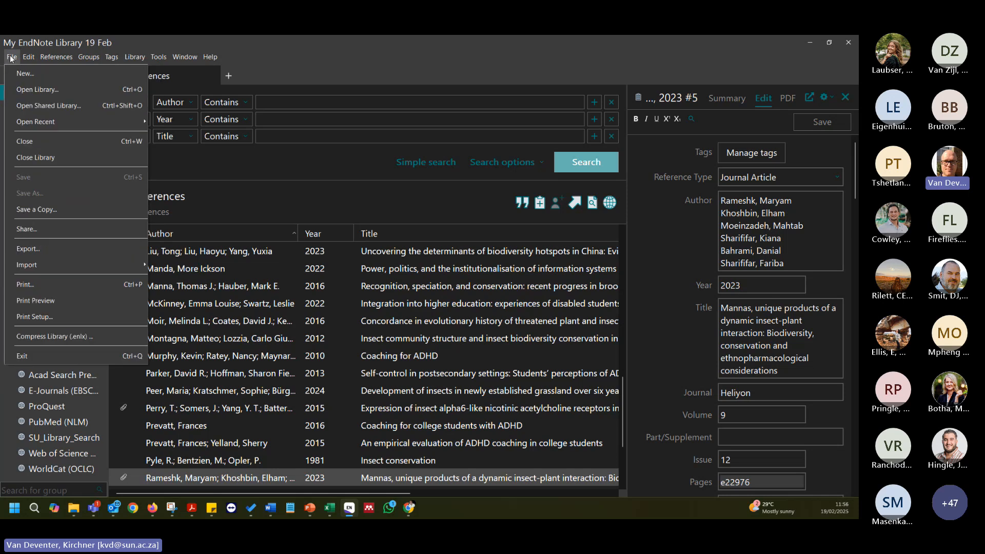
{"action": "mouse_move", "coordinate": [114, 271]}
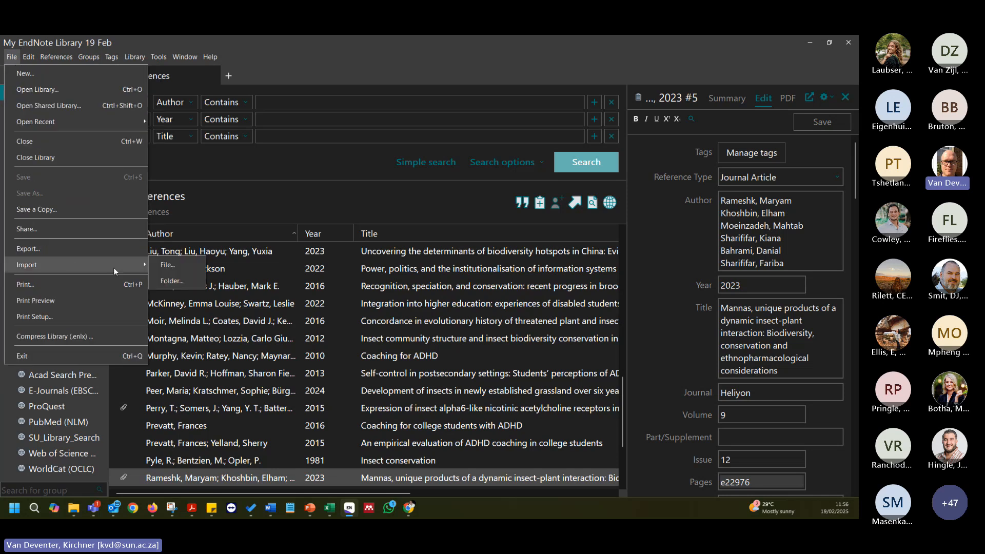
{"action": "left_click", "coordinate": [175, 265]}
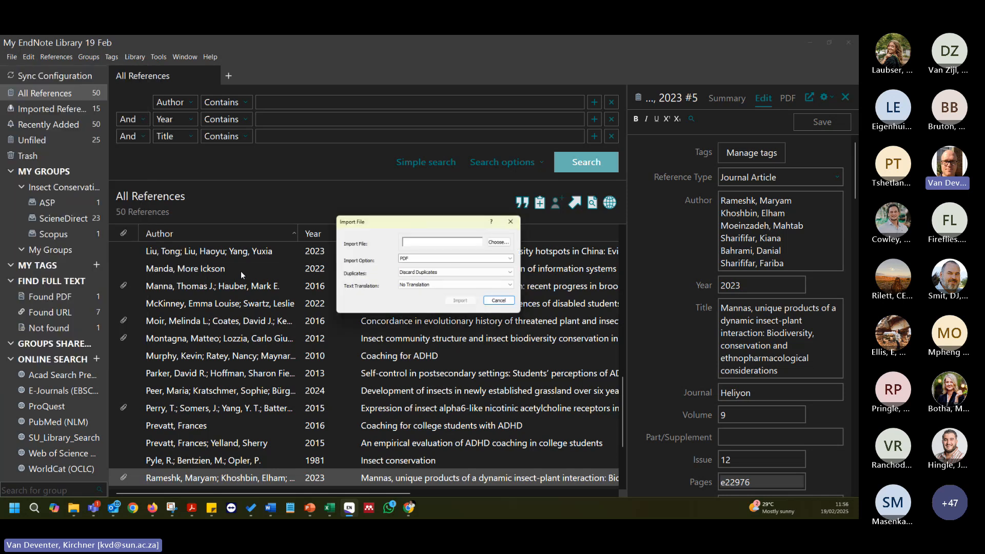
{"action": "left_click", "coordinate": [413, 259]}
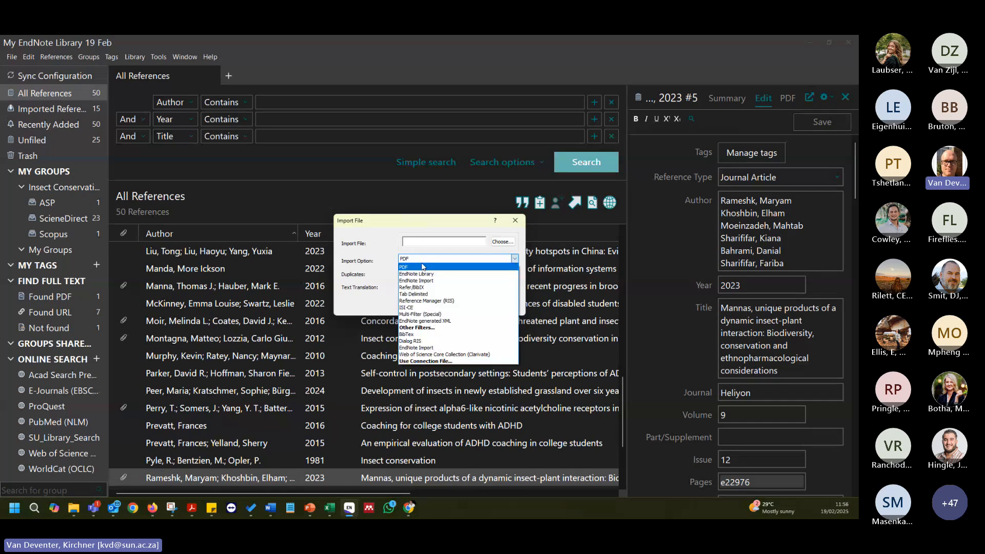
{"action": "left_click", "coordinate": [422, 266]}
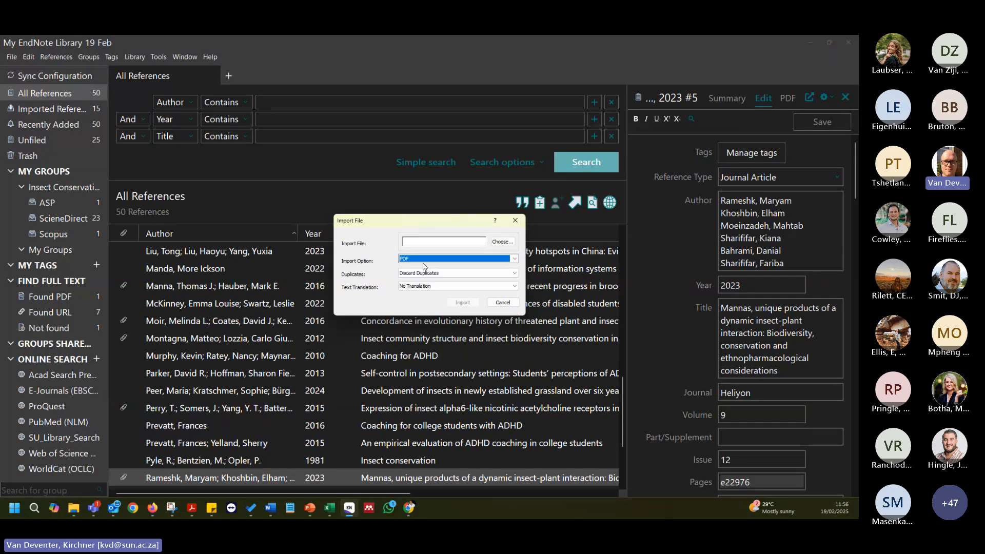
Look through the Downloads folder for the insect conservation PDF to import, then close the file chooser.
{"action": "left_click", "coordinate": [501, 242]}
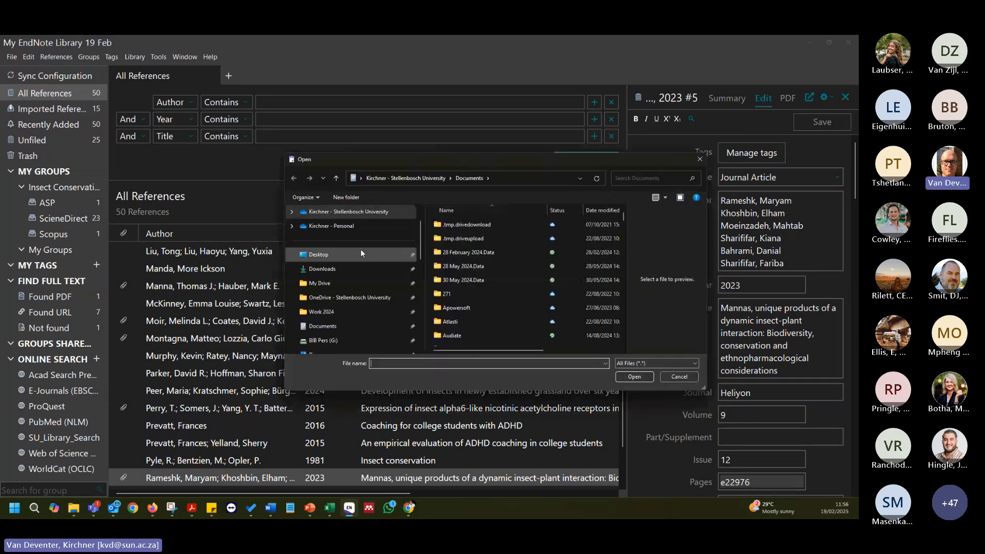
{"action": "left_click", "coordinate": [319, 271]}
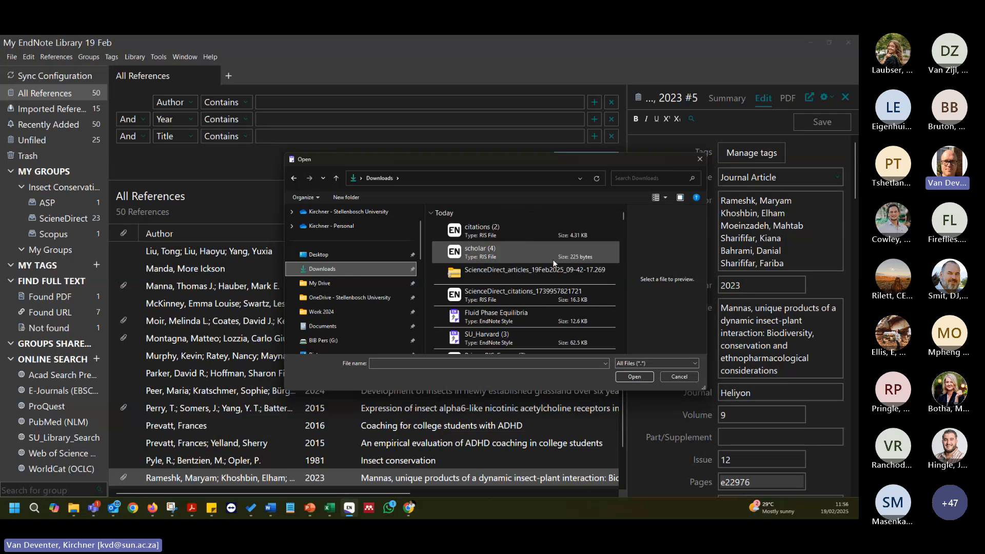
{"action": "scroll", "coordinate": [553, 236], "scroll_direction": "down", "scroll_amount": 10}
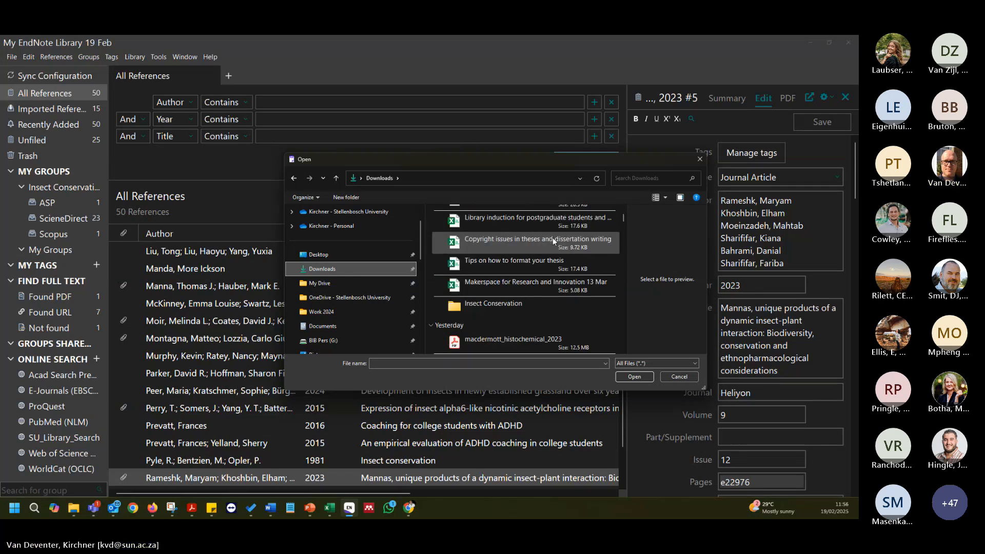
{"action": "scroll", "coordinate": [549, 246], "scroll_direction": "up", "scroll_amount": 3}
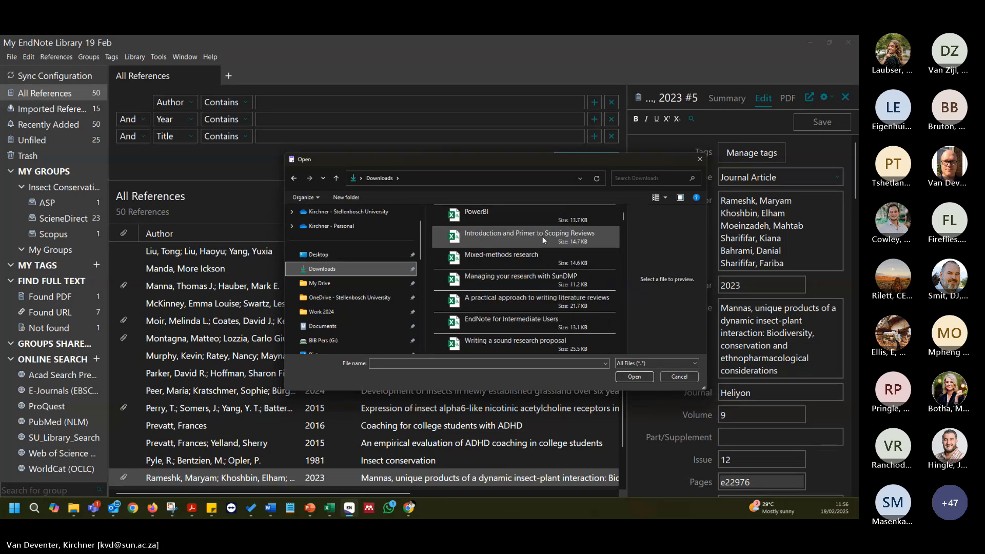
{"action": "scroll", "coordinate": [545, 245], "scroll_direction": "up", "scroll_amount": 3}
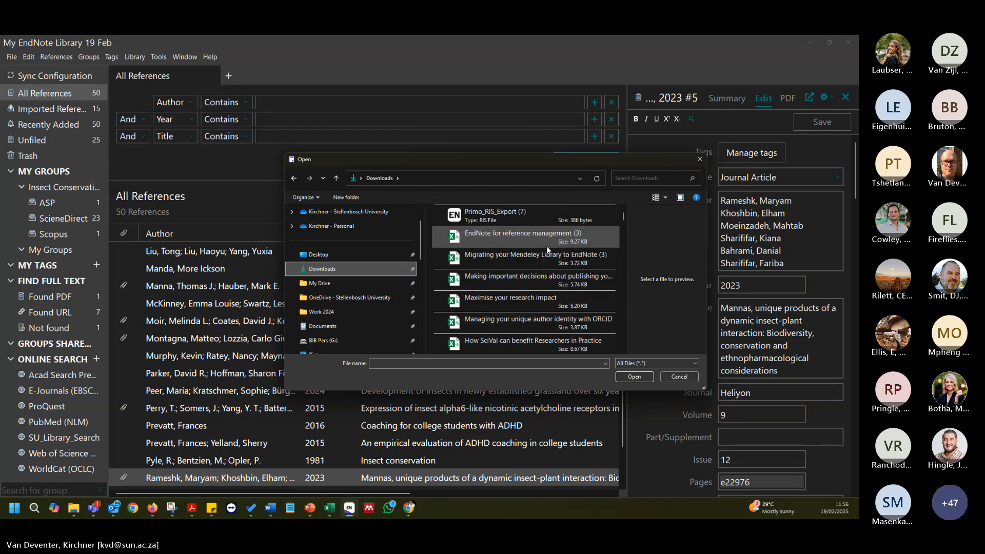
{"action": "scroll", "coordinate": [545, 244], "scroll_direction": "down", "scroll_amount": 5}
{"action": "scroll", "coordinate": [523, 246], "scroll_direction": "up", "scroll_amount": 3}
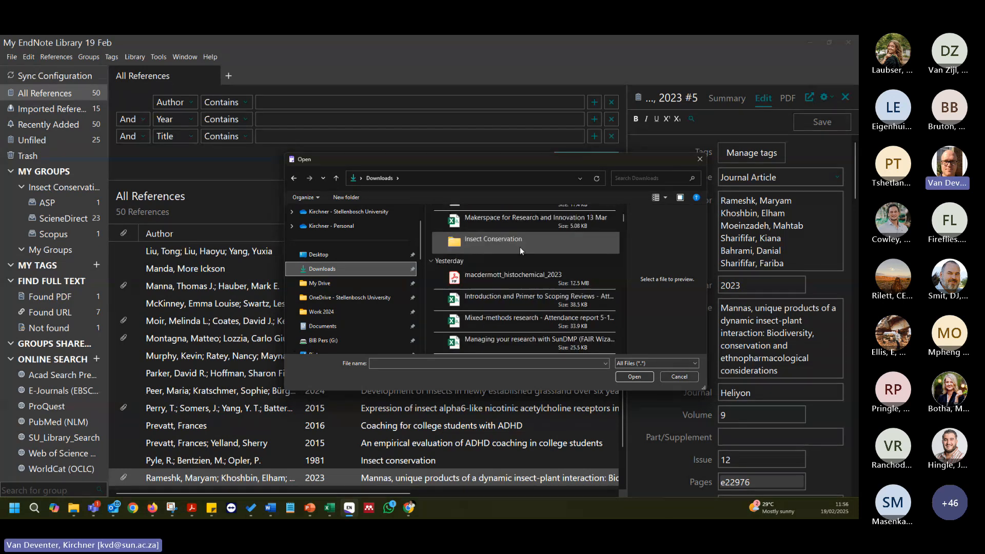
{"action": "left_click", "coordinate": [677, 377]}
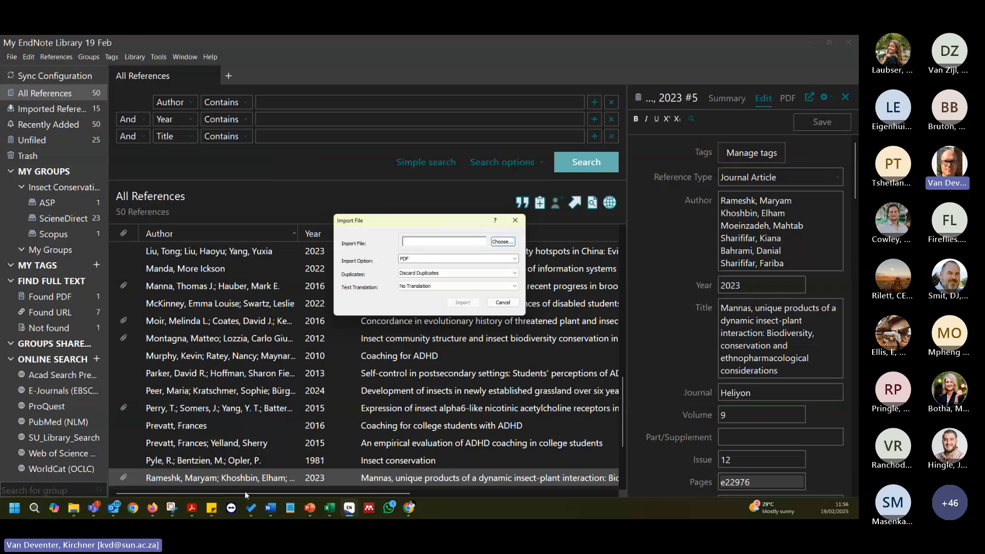
Switch to Chrome and save the open Insect Conservation PDF as Insect-Conservation-Biology in the Downloads folder.
{"action": "left_click", "coordinate": [408, 508]}
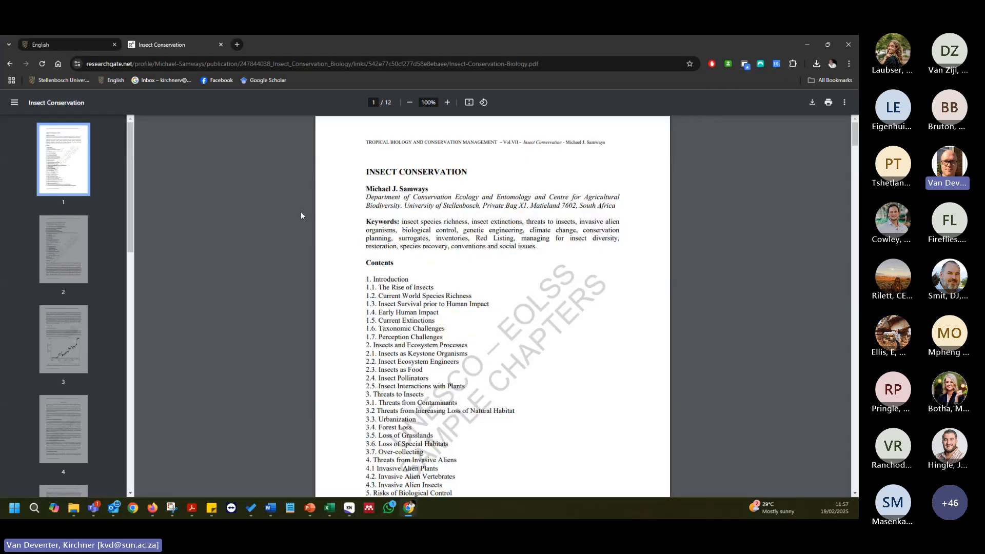
{"action": "left_click", "coordinate": [813, 102]}
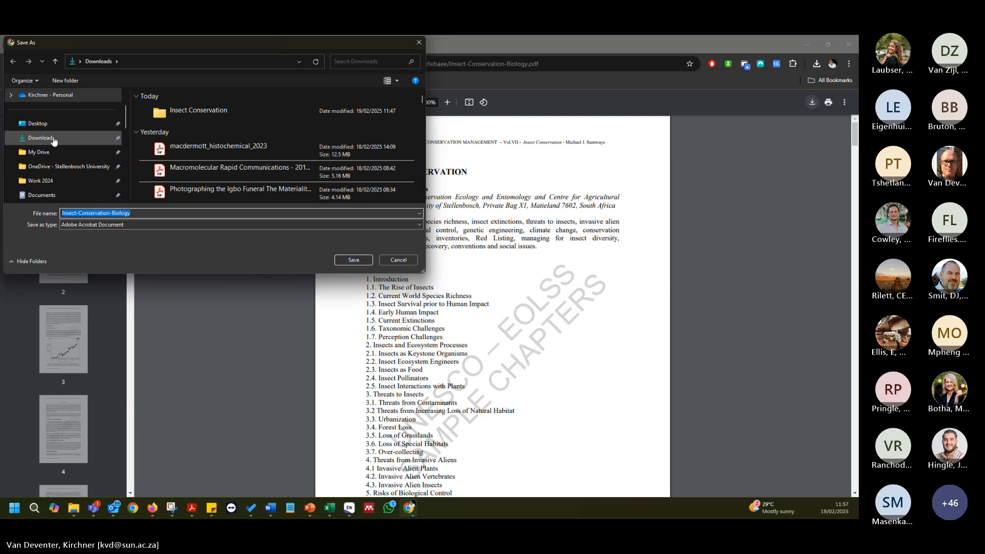
{"action": "left_click", "coordinate": [68, 137]}
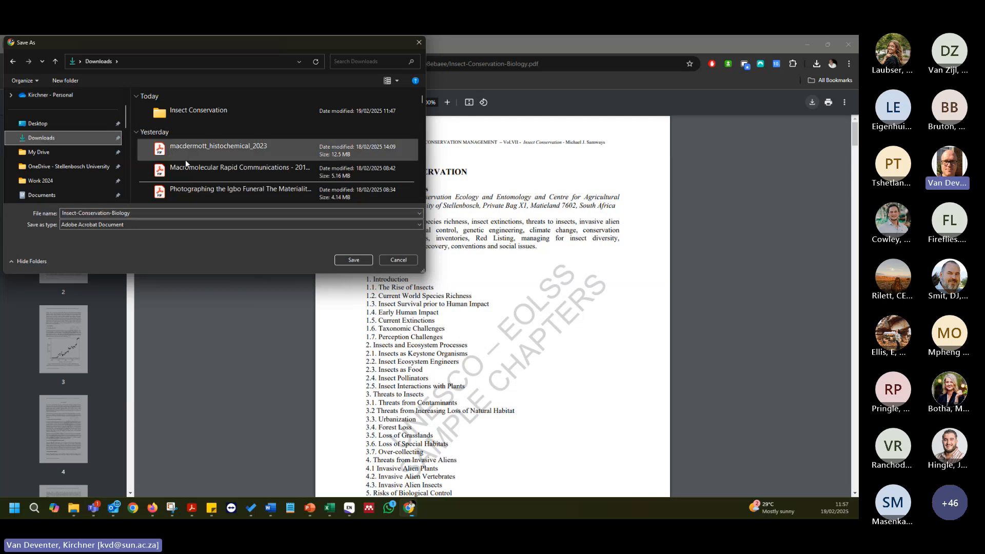
{"action": "left_click", "coordinate": [160, 213]}
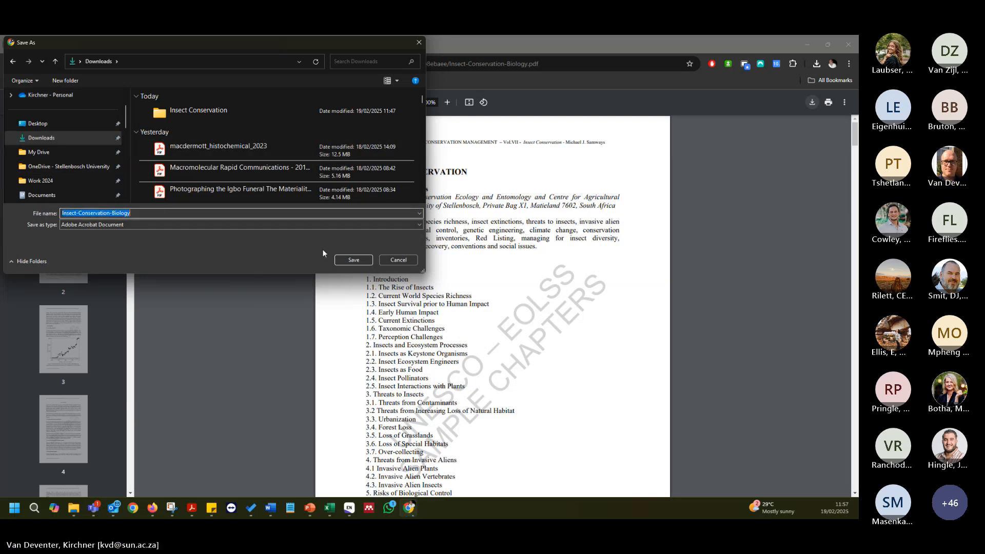
{"action": "key", "text": "Return"}
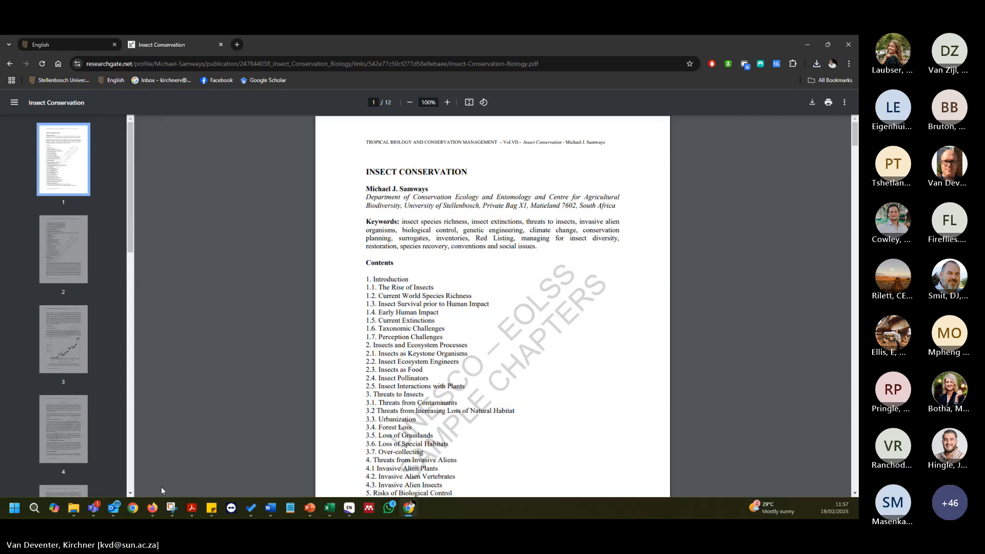
Switch back to EndNote and search the Downloads folder for "insect" to find the PDF, then close the file chooser.
{"action": "left_click", "coordinate": [352, 513]}
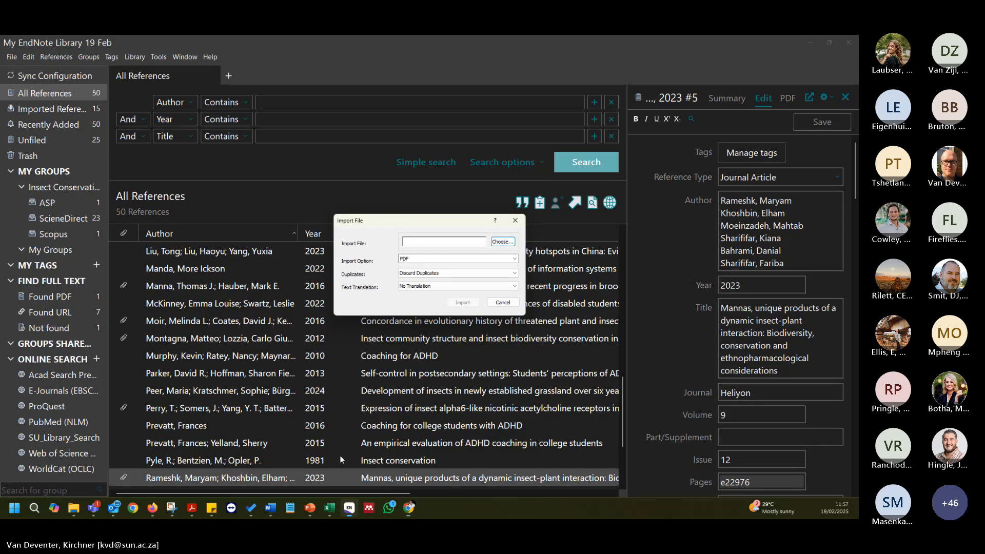
{"action": "left_click", "coordinate": [496, 244]}
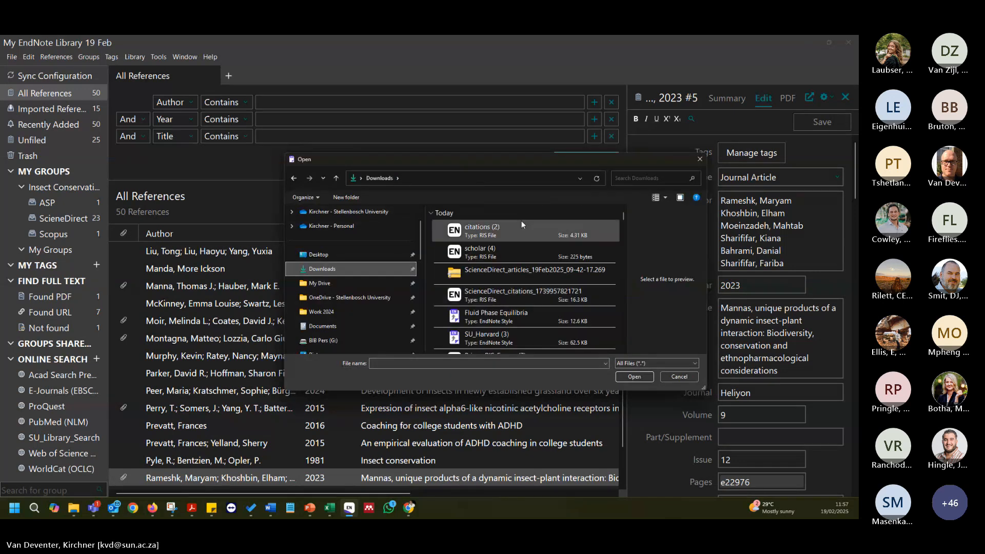
{"action": "scroll", "coordinate": [540, 246], "scroll_direction": "down", "scroll_amount": 5}
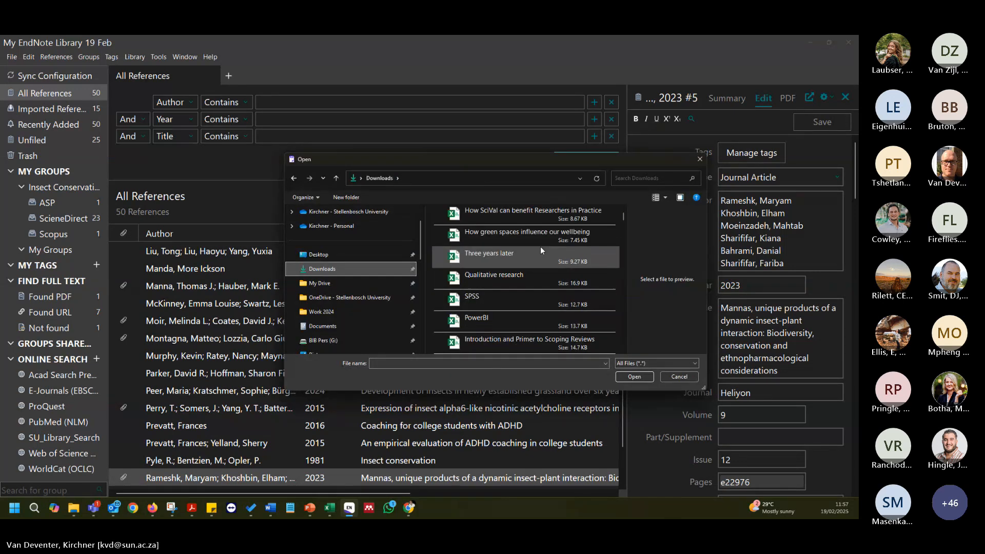
{"action": "scroll", "coordinate": [540, 246], "scroll_direction": "down", "scroll_amount": 3}
{"action": "left_click", "coordinate": [641, 178]}
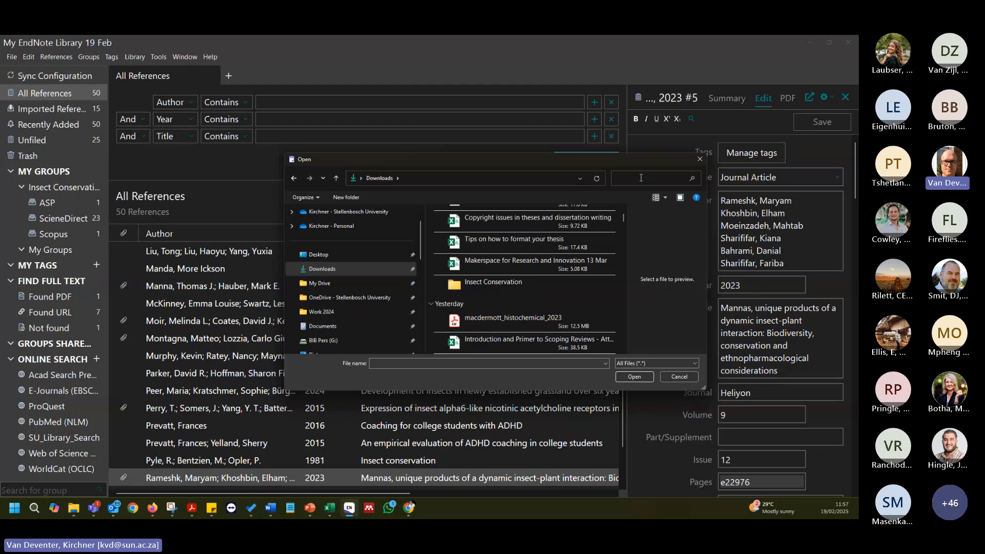
{"action": "type", "text": "inse"}
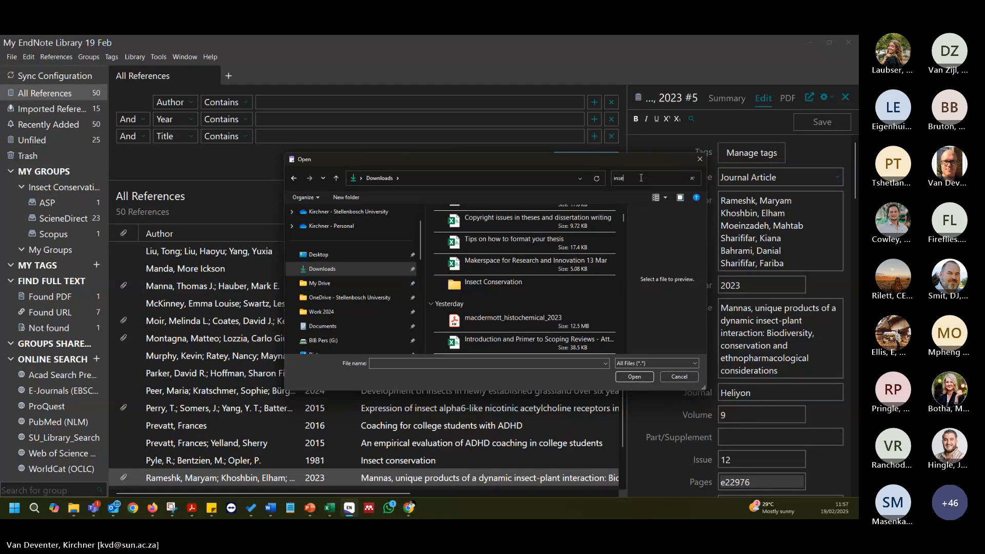
{"action": "type", "text": "ct"}
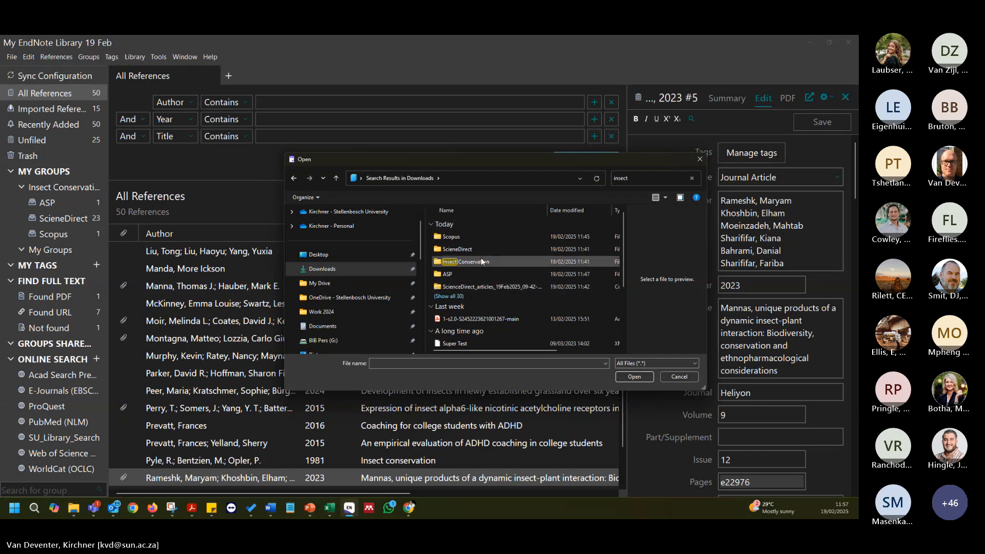
{"action": "scroll", "coordinate": [357, 276], "scroll_direction": "up", "scroll_amount": 1}
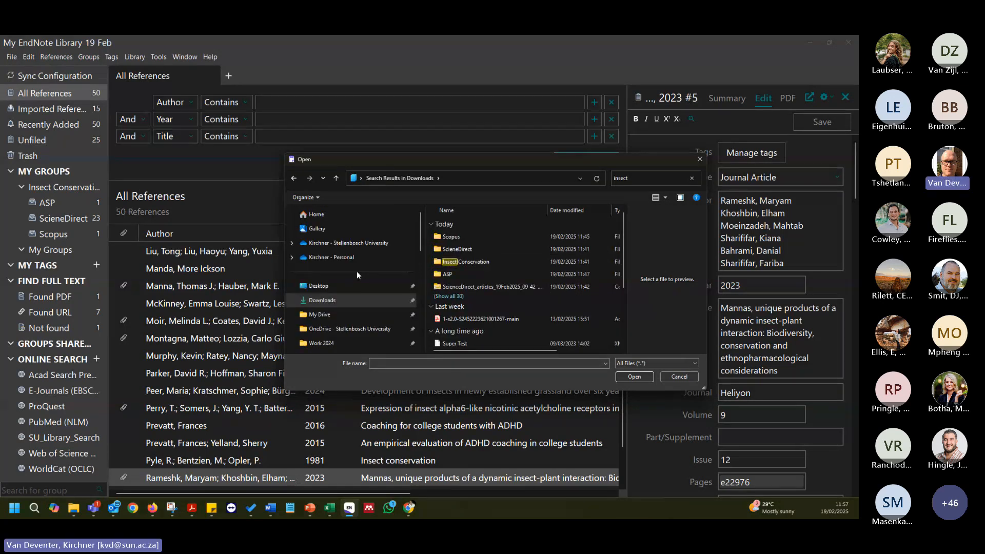
{"action": "scroll", "coordinate": [357, 275], "scroll_direction": "down", "scroll_amount": 3}
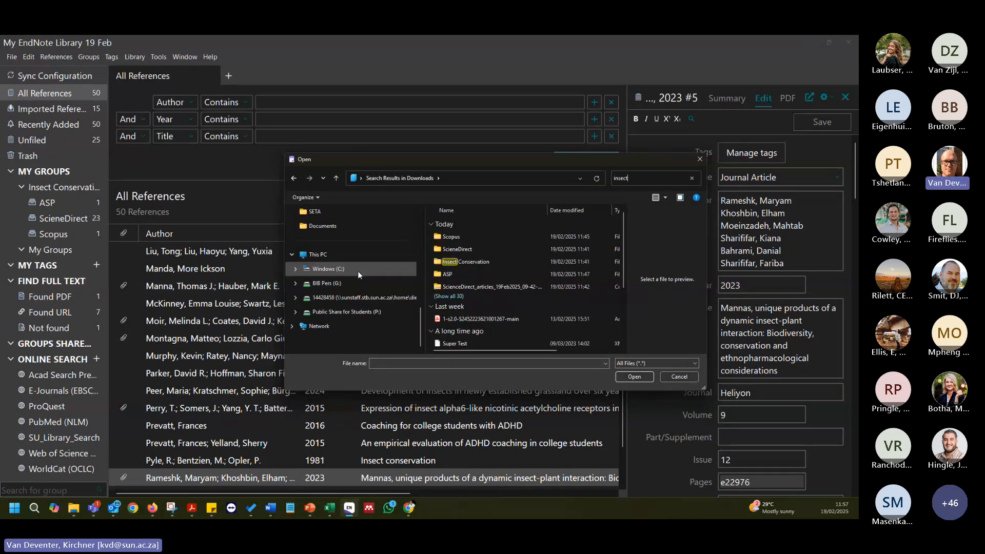
{"action": "scroll", "coordinate": [358, 271], "scroll_direction": "up", "scroll_amount": 2}
{"action": "left_click", "coordinate": [683, 379]}
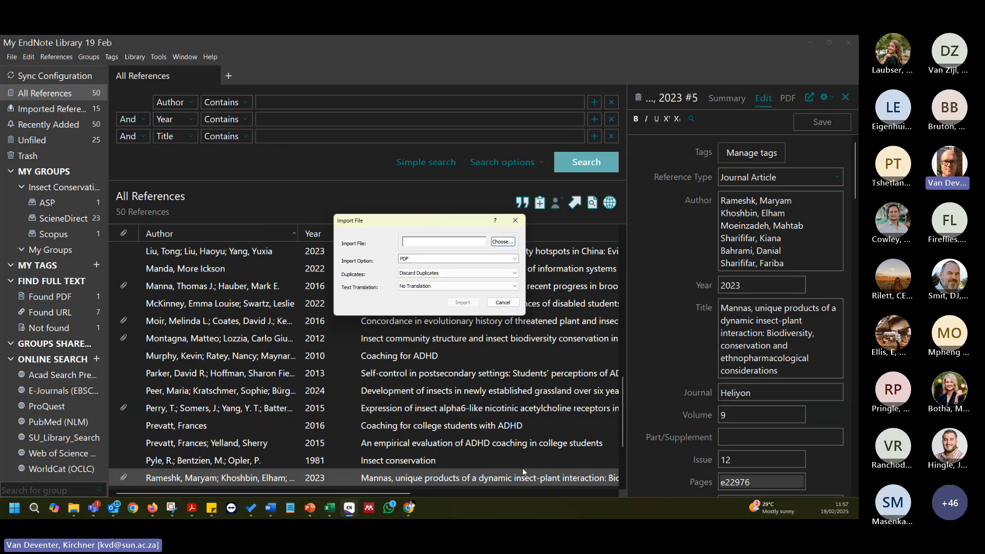
Switch to Chrome and resume the most recent interrupted download of Insect-Conservation-Biology.pdf.
{"action": "left_click", "coordinate": [409, 508]}
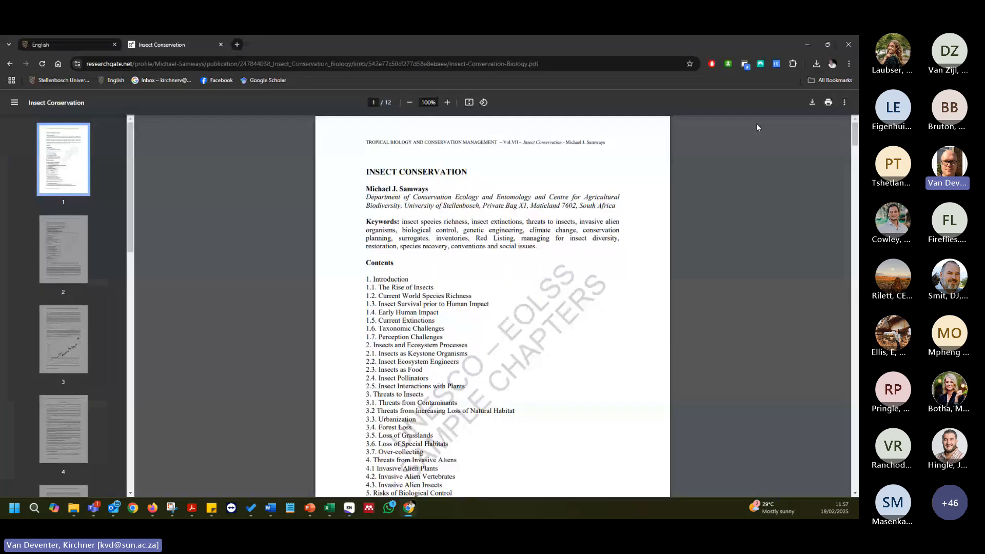
{"action": "left_click", "coordinate": [816, 64]}
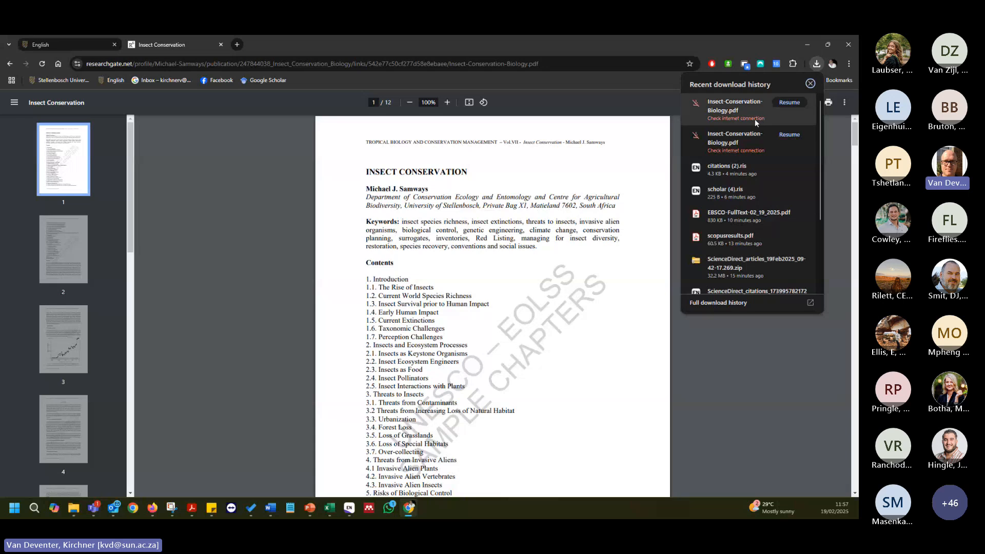
{"action": "left_click", "coordinate": [792, 104]}
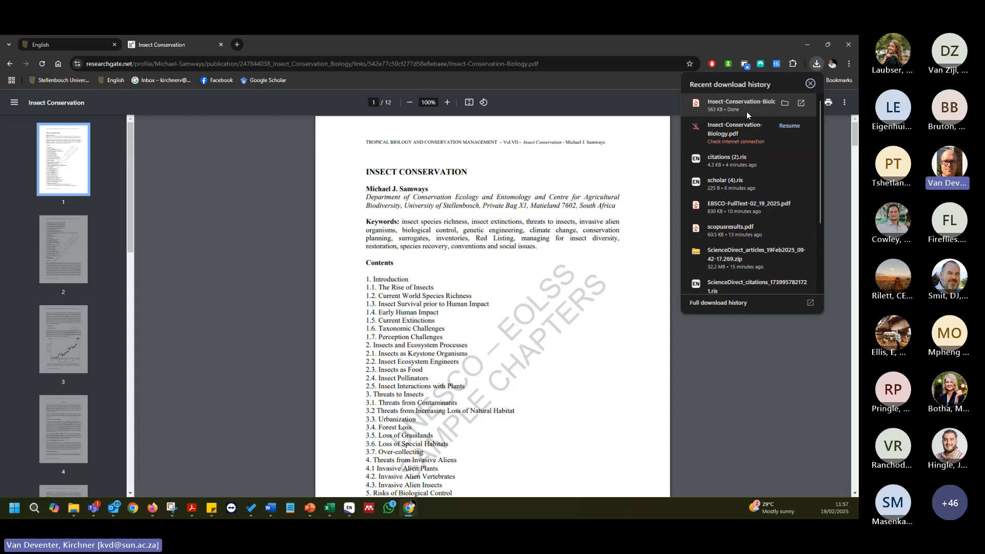
Switch to EndNote, import Insect-Conservation-Biology.pdf from Downloads with the PDF option and select the imported reference.
{"action": "left_click", "coordinate": [349, 507]}
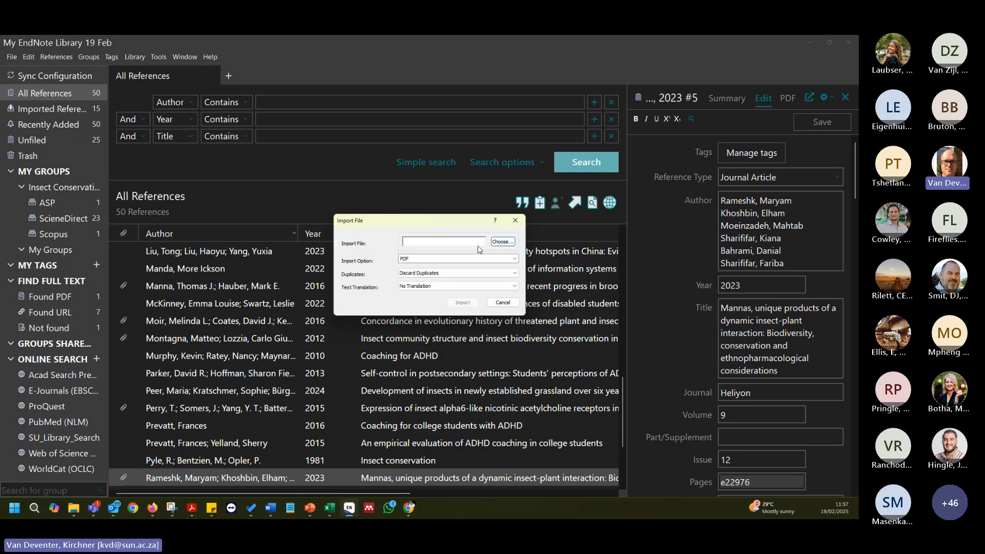
{"action": "left_click", "coordinate": [502, 242]}
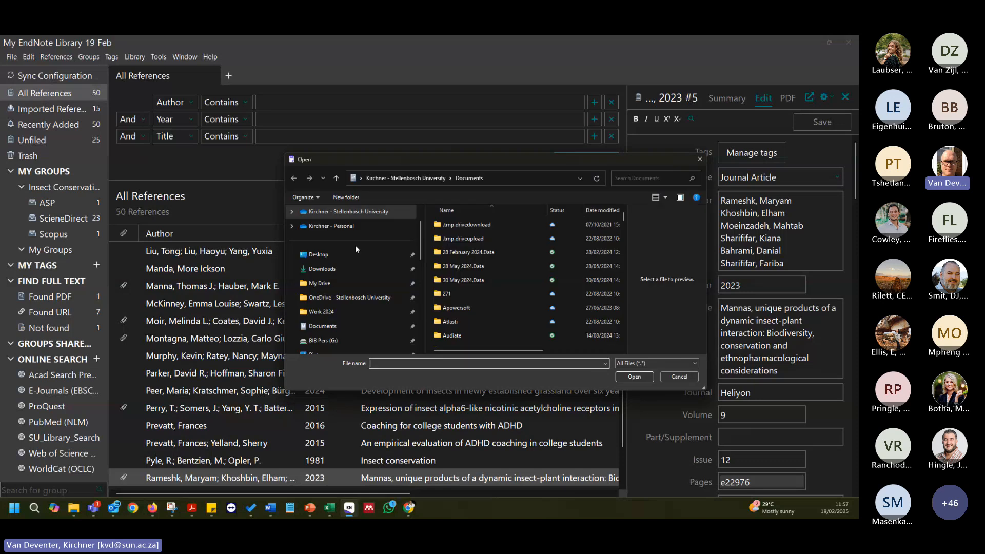
{"action": "left_click", "coordinate": [340, 276]}
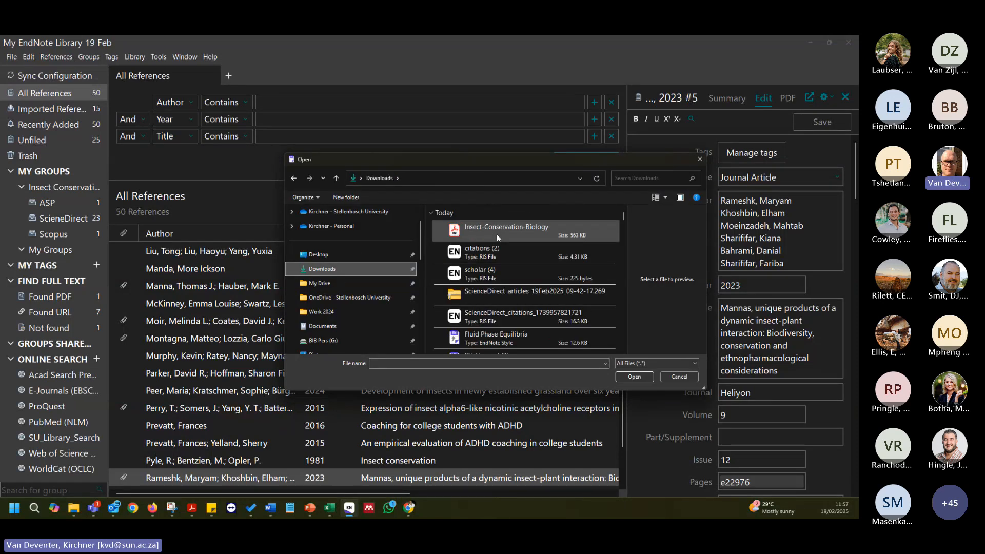
{"action": "double_click", "coordinate": [494, 232]}
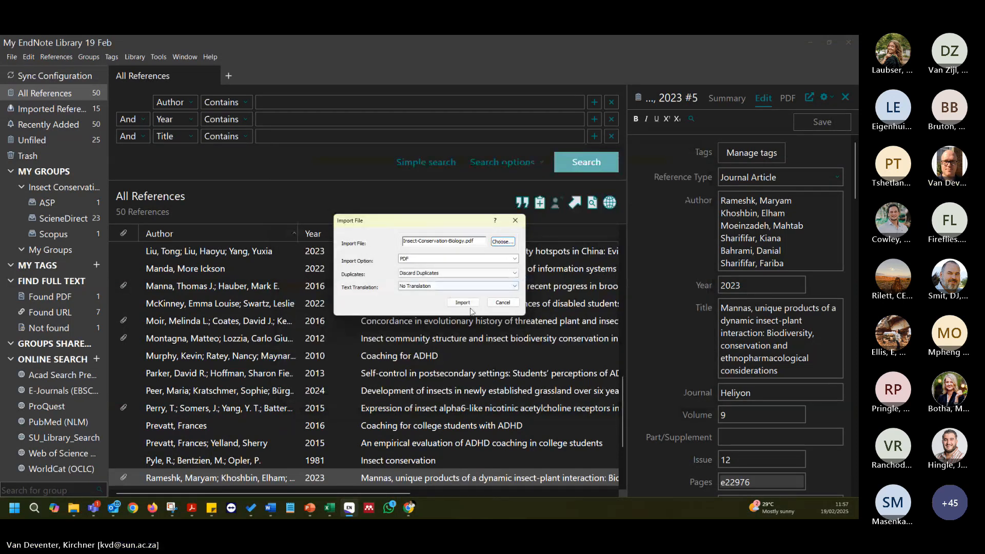
{"action": "left_click", "coordinate": [463, 303]}
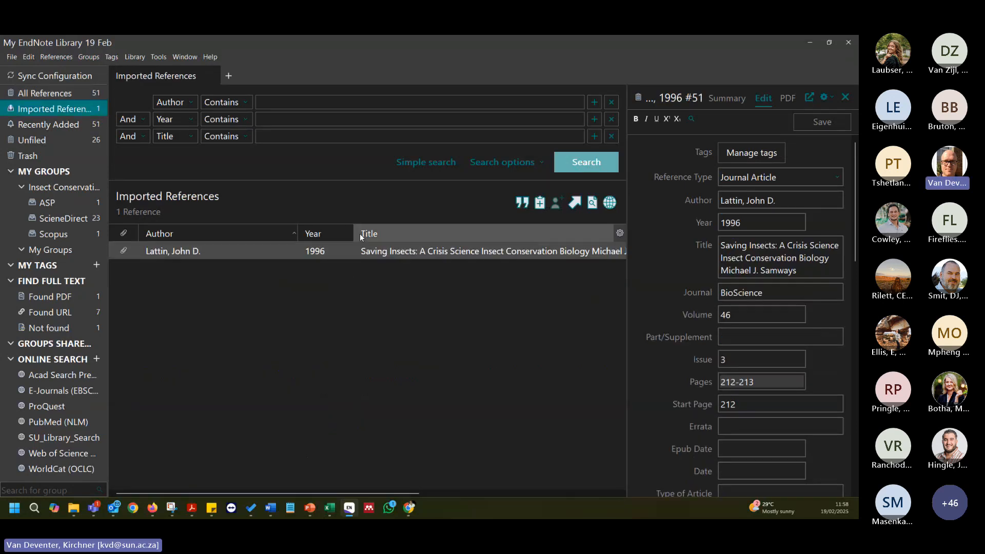
{"action": "left_click", "coordinate": [400, 252]}
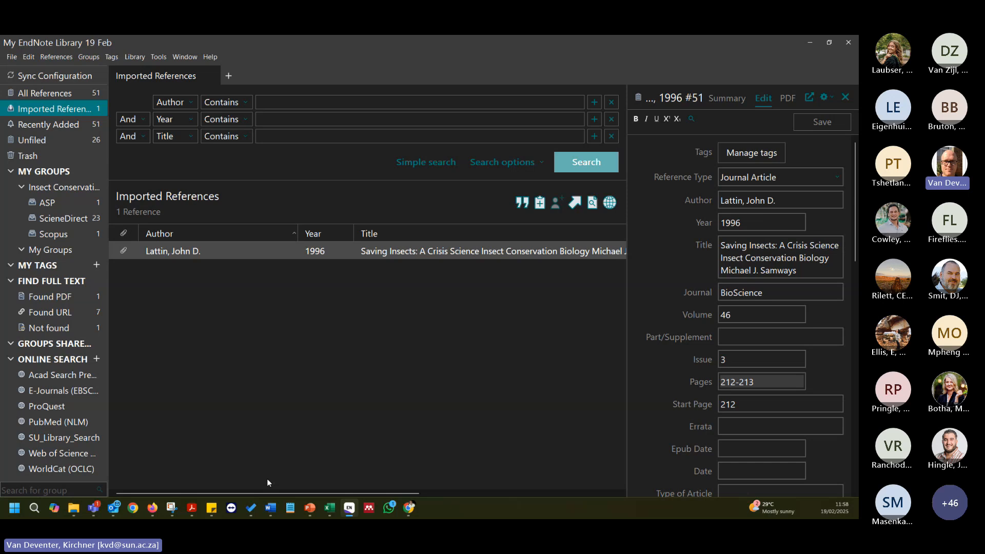
Import INV00449.pdf from the Downloads folder using the PDF import option, discarding duplicates.
{"action": "left_click", "coordinate": [11, 56]}
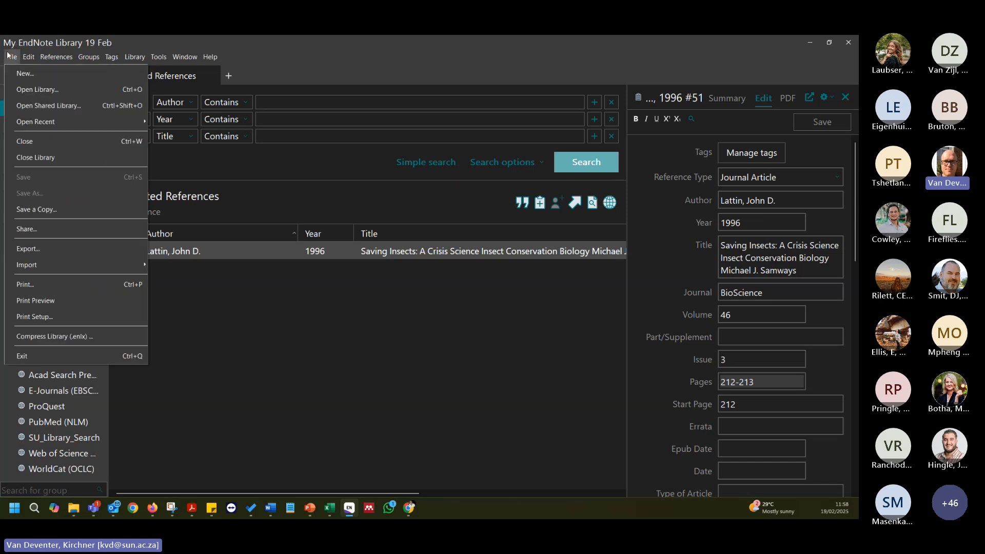
{"action": "mouse_move", "coordinate": [61, 266]}
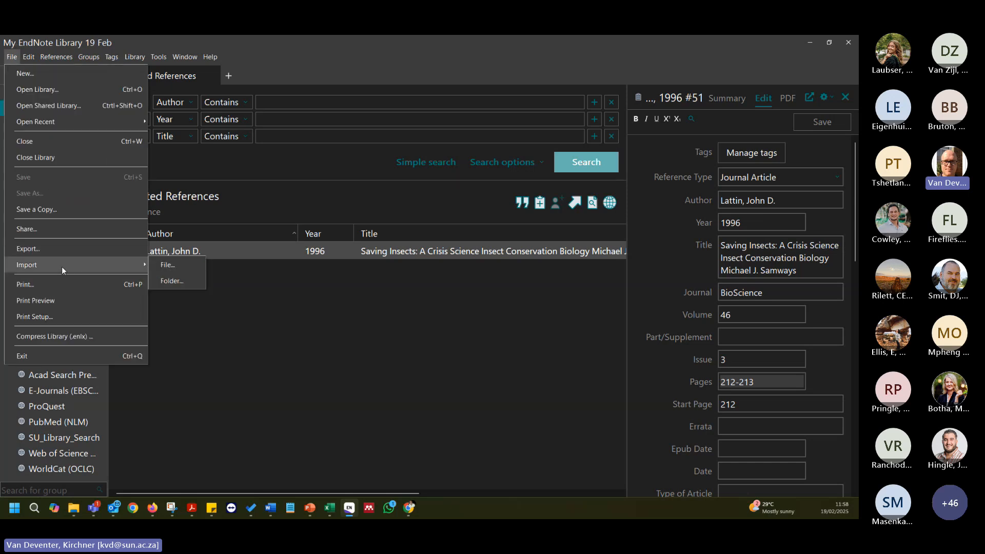
{"action": "left_click", "coordinate": [167, 264]}
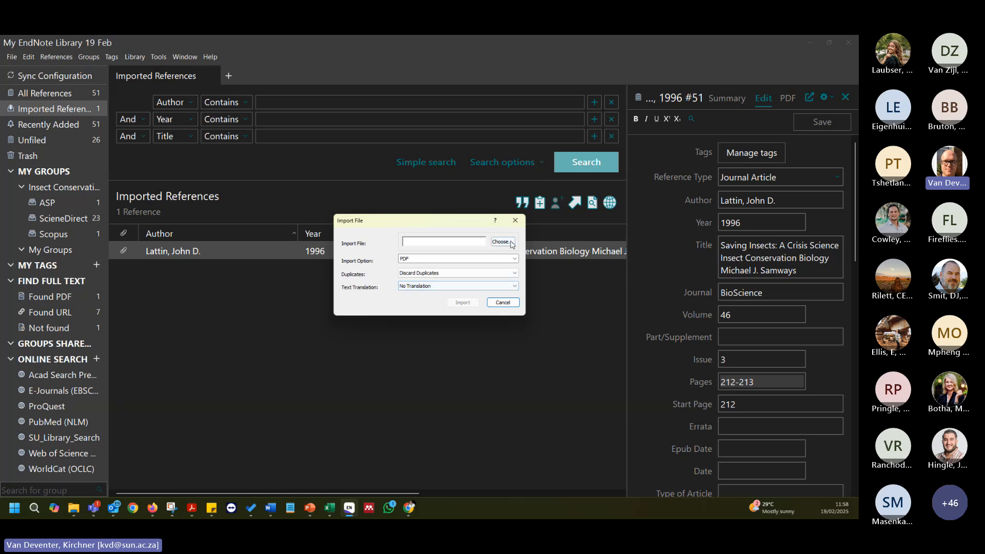
{"action": "left_click", "coordinate": [499, 242]}
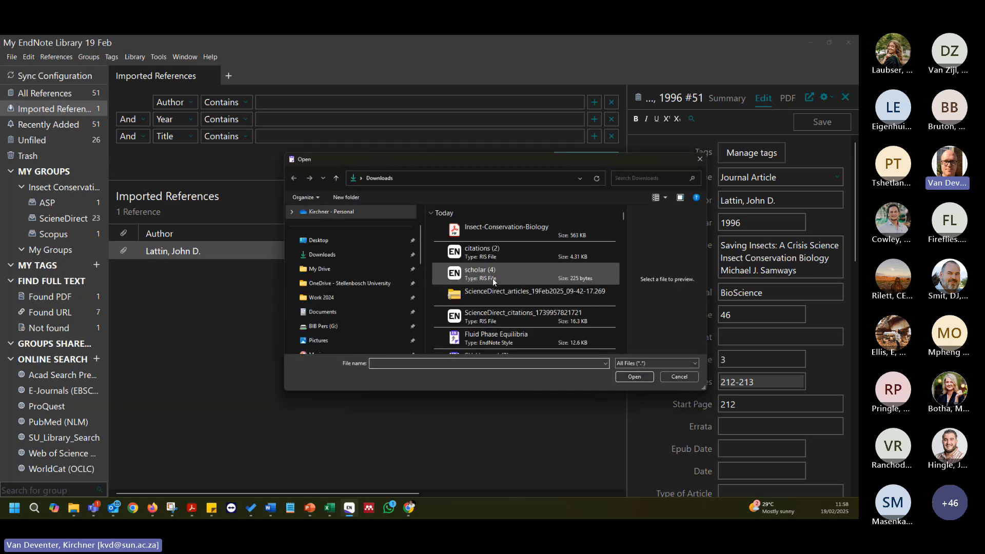
{"action": "scroll", "coordinate": [549, 297], "scroll_direction": "down", "scroll_amount": 1}
{"action": "scroll", "coordinate": [549, 297], "scroll_direction": "down", "scroll_amount": 8}
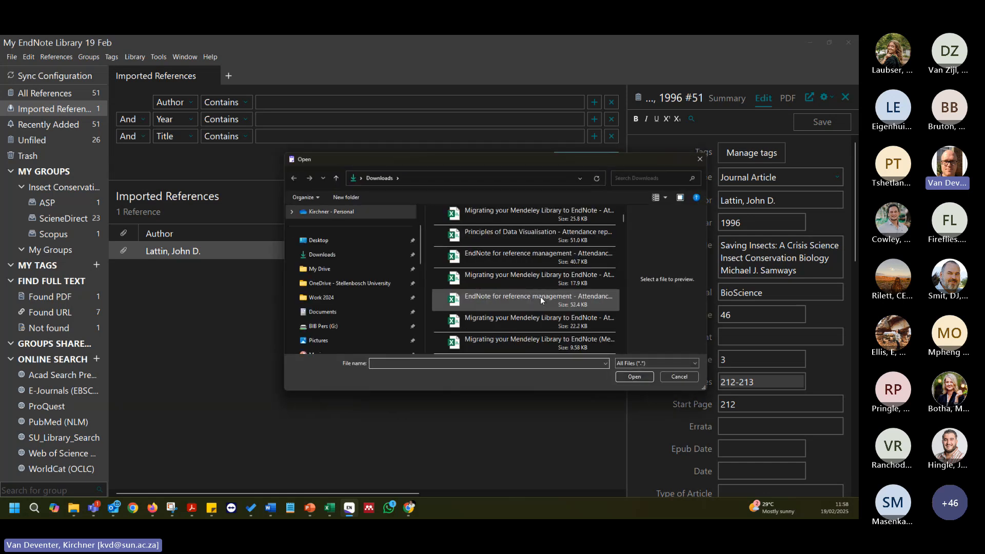
{"action": "scroll", "coordinate": [537, 315], "scroll_direction": "down", "scroll_amount": 6}
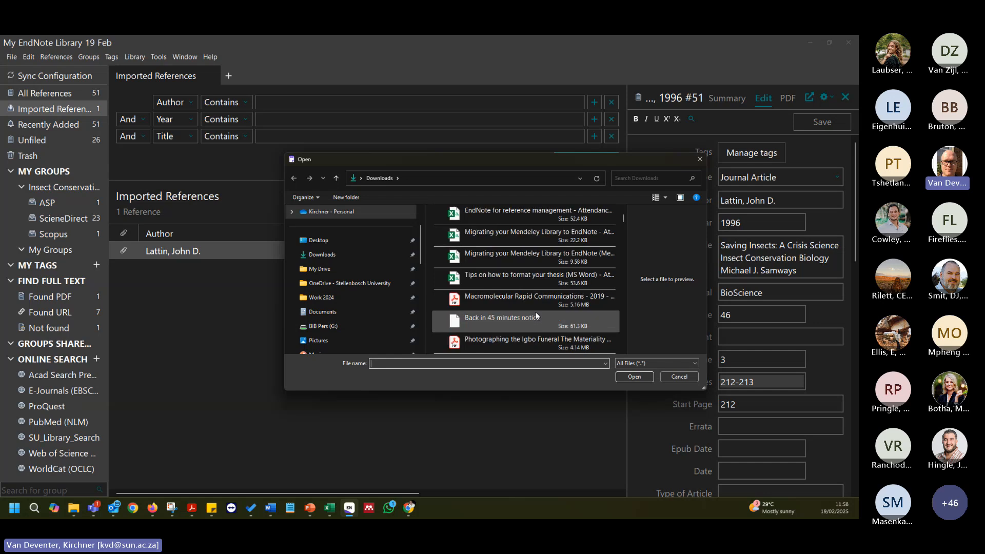
{"action": "scroll", "coordinate": [533, 309], "scroll_direction": "up", "scroll_amount": 2}
{"action": "scroll", "coordinate": [533, 309], "scroll_direction": "down", "scroll_amount": 2}
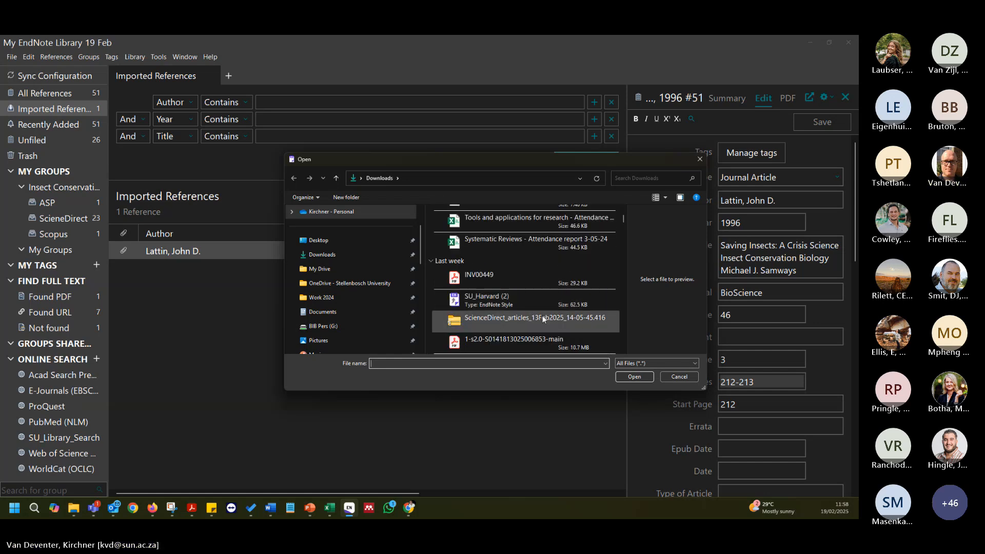
{"action": "double_click", "coordinate": [487, 277]}
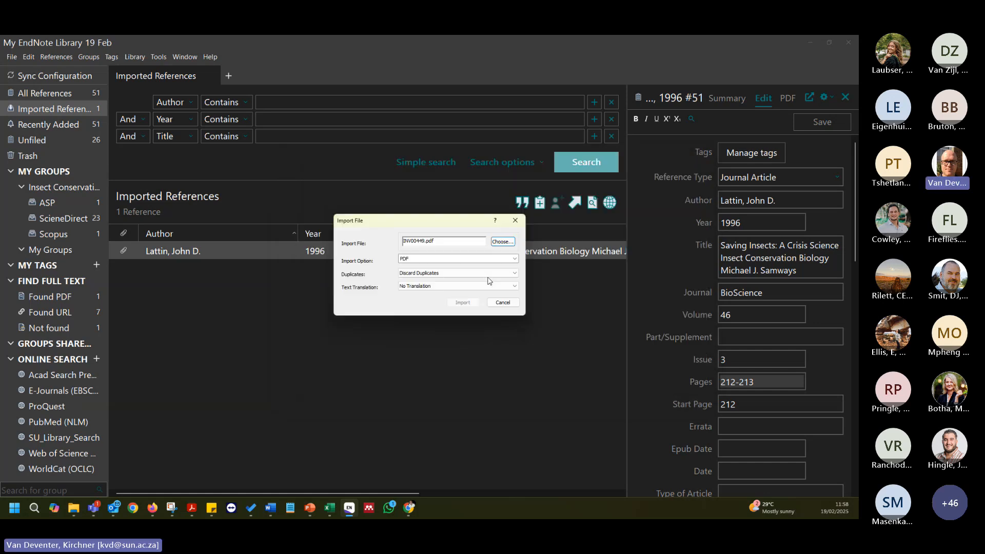
{"action": "left_click", "coordinate": [462, 304]}
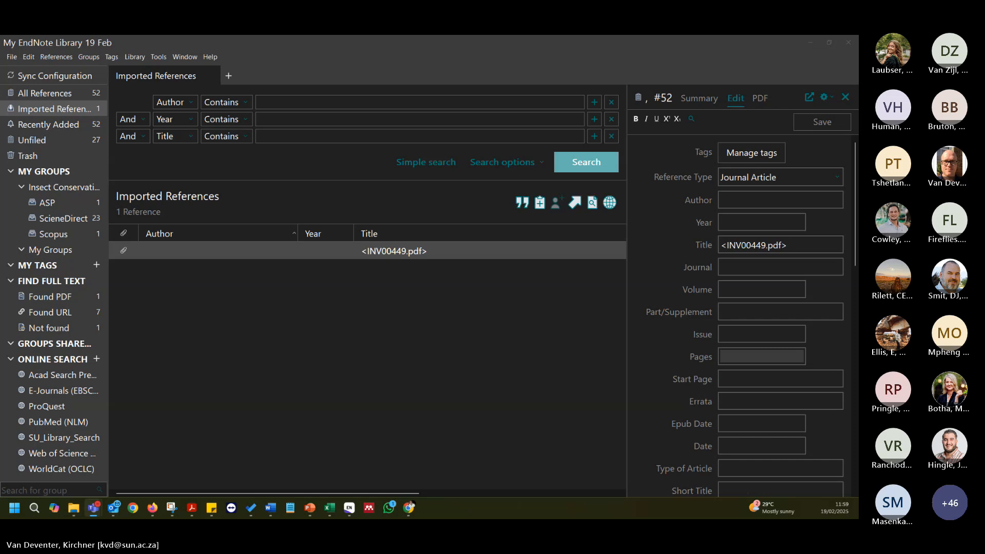
Check the title, empty fields and file attachment of the INV00449.pdf reference, and delete the reference.
{"action": "left_click", "coordinate": [368, 251]}
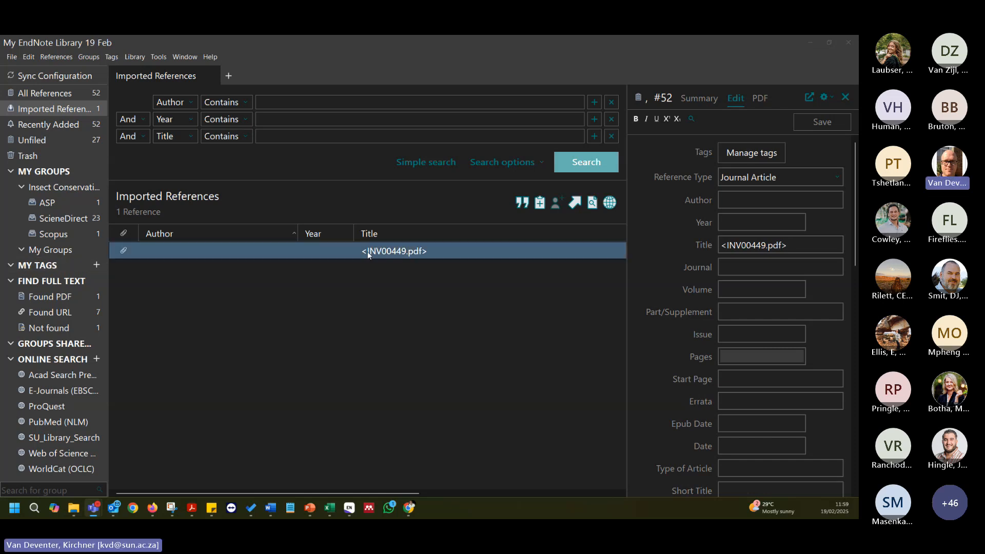
{"action": "left_click", "coordinate": [419, 254]}
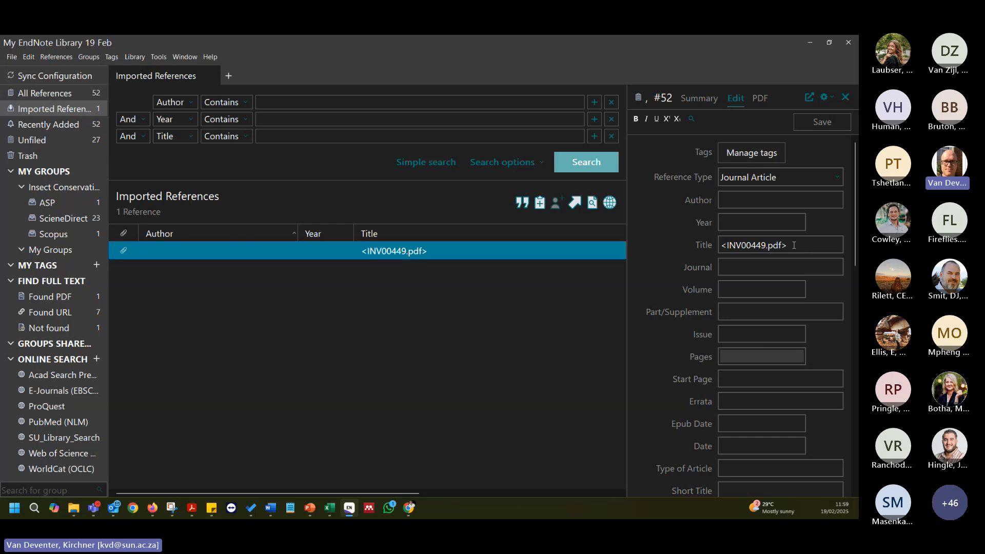
{"action": "left_click_drag", "start_coordinate": [794, 246], "coordinate": [746, 252]}
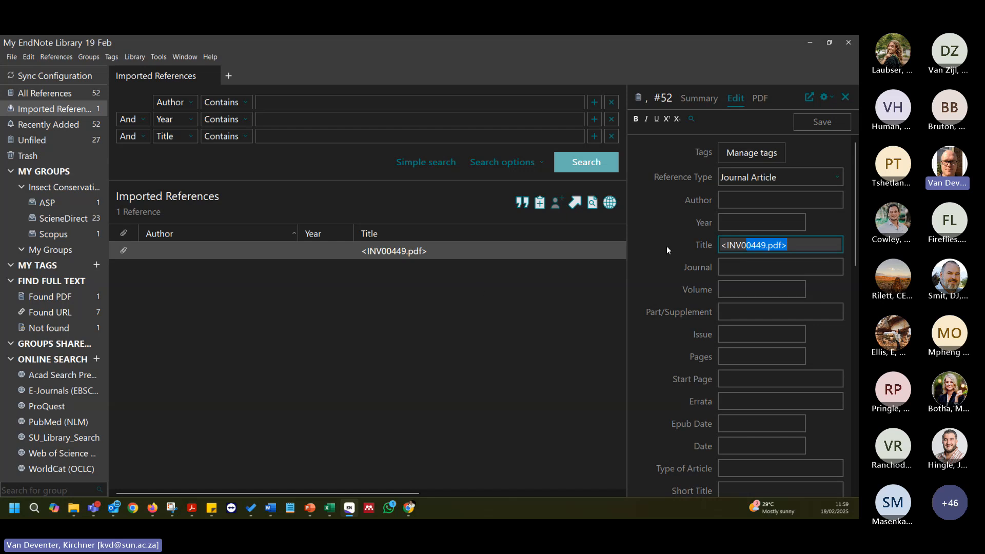
{"action": "scroll", "coordinate": [667, 245], "scroll_direction": "down", "scroll_amount": 8}
{"action": "scroll", "coordinate": [749, 251], "scroll_direction": "down", "scroll_amount": 1}
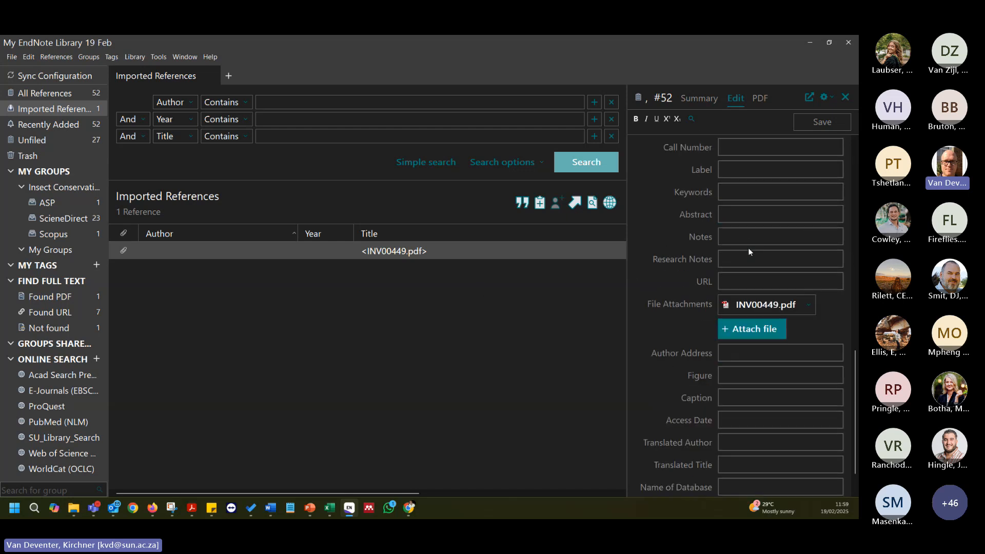
{"action": "scroll", "coordinate": [749, 249], "scroll_direction": "up", "scroll_amount": 9}
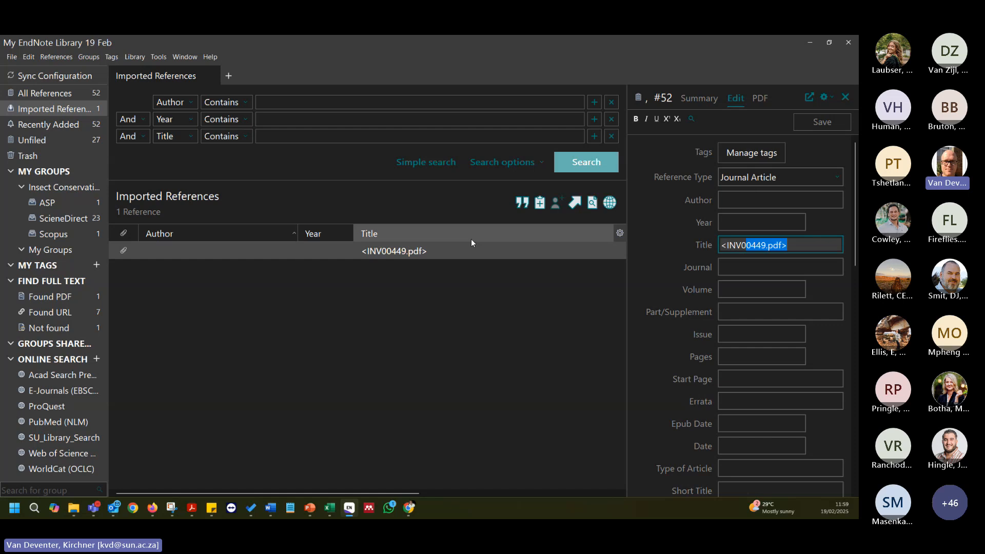
{"action": "left_click", "coordinate": [416, 251]}
{"action": "key", "text": "Delete"}
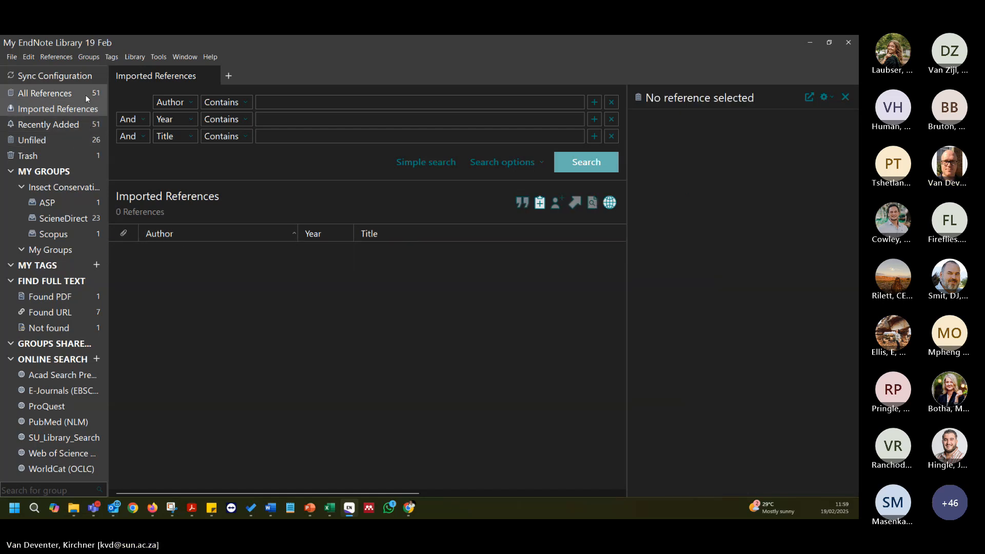
Show all references, select the 2025 reference on the Habitat Integrity Gradient and greatly widen its details panel.
{"action": "left_click", "coordinate": [46, 92]}
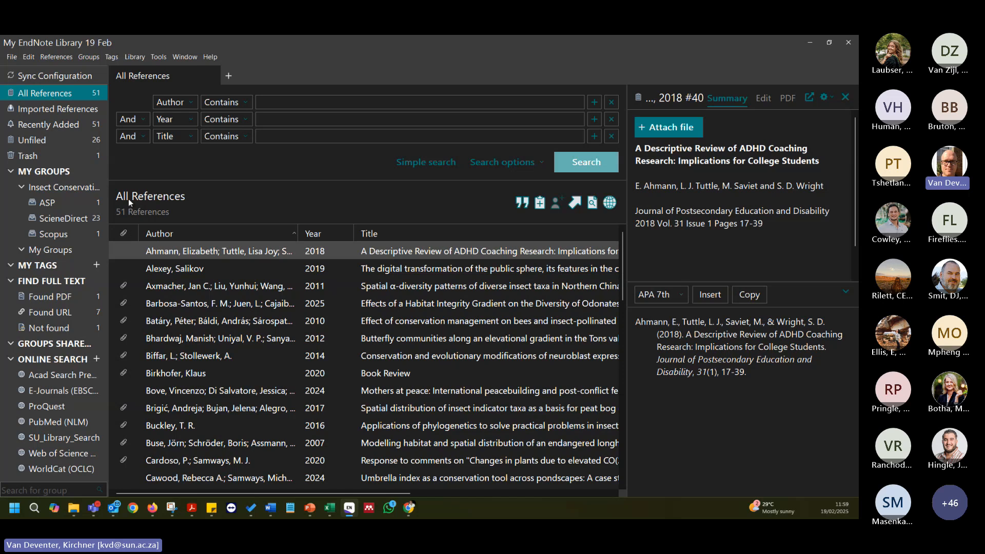
{"action": "left_click", "coordinate": [134, 283]}
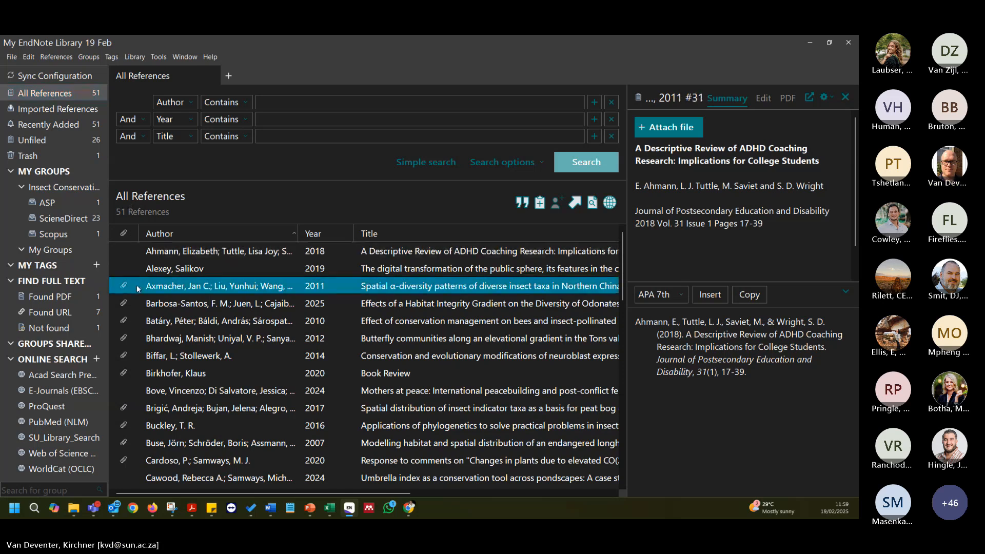
{"action": "left_click", "coordinate": [176, 307]}
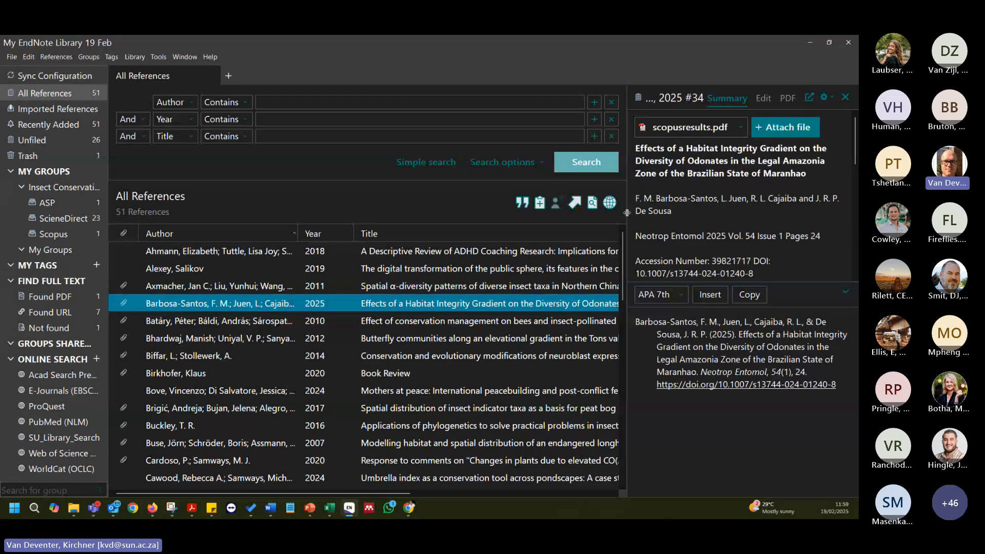
{"action": "left_click_drag", "start_coordinate": [627, 213], "coordinate": [295, 208]}
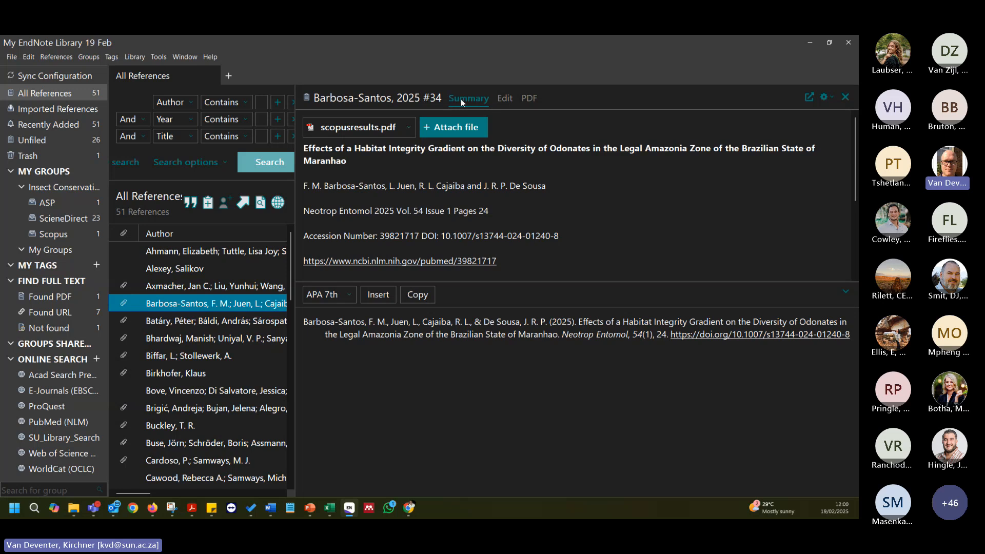
Compare the 2025 reference's summary with its editable fields, leaving the fields open for editing.
{"action": "left_click", "coordinate": [507, 98]}
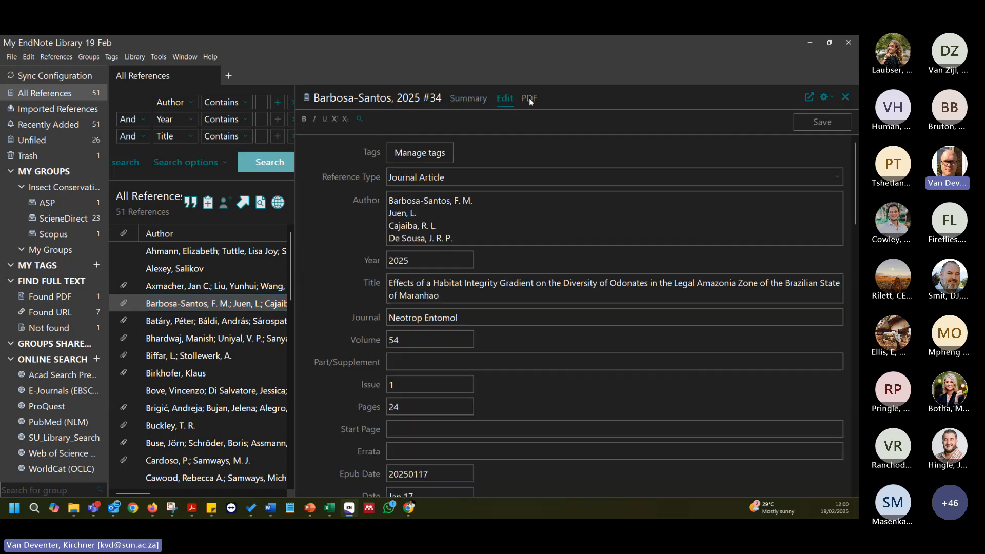
{"action": "left_click", "coordinate": [468, 98]}
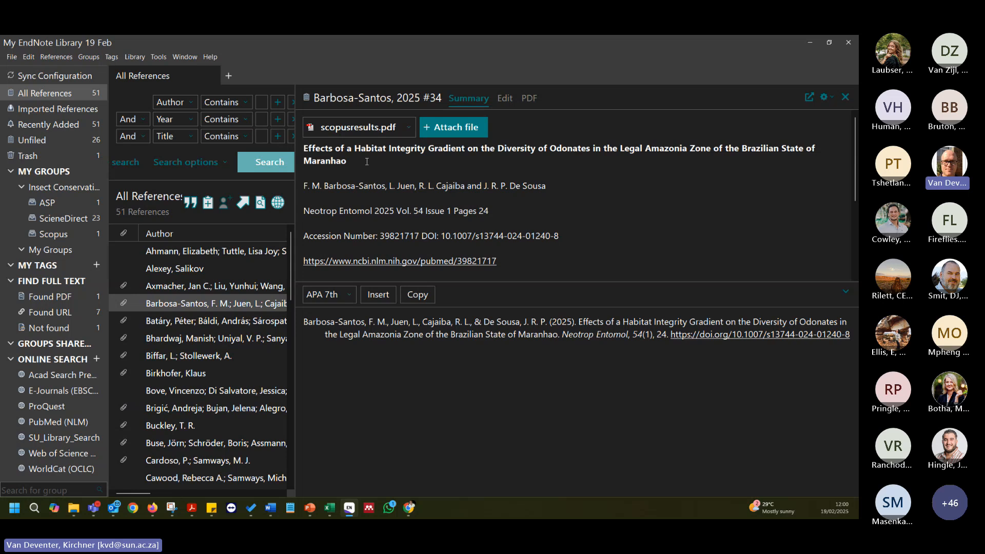
{"action": "left_click", "coordinate": [495, 99]}
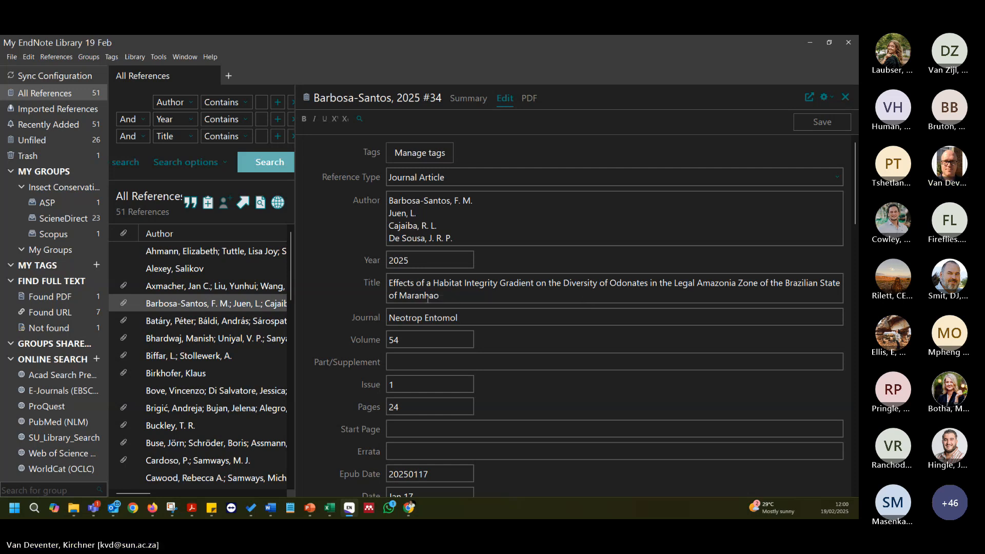
{"action": "left_click_drag", "start_coordinate": [392, 285], "coordinate": [456, 295]}
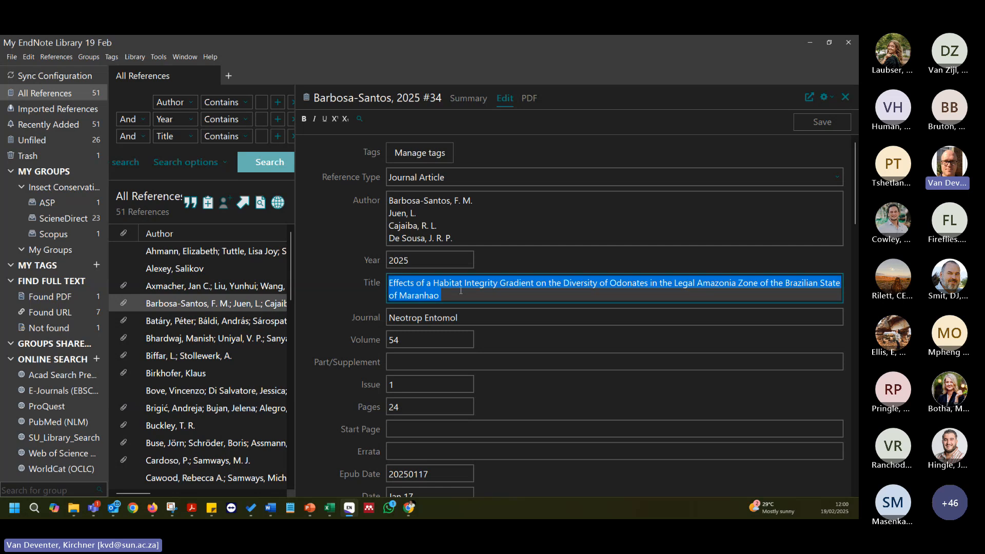
{"action": "left_click", "coordinate": [454, 297]}
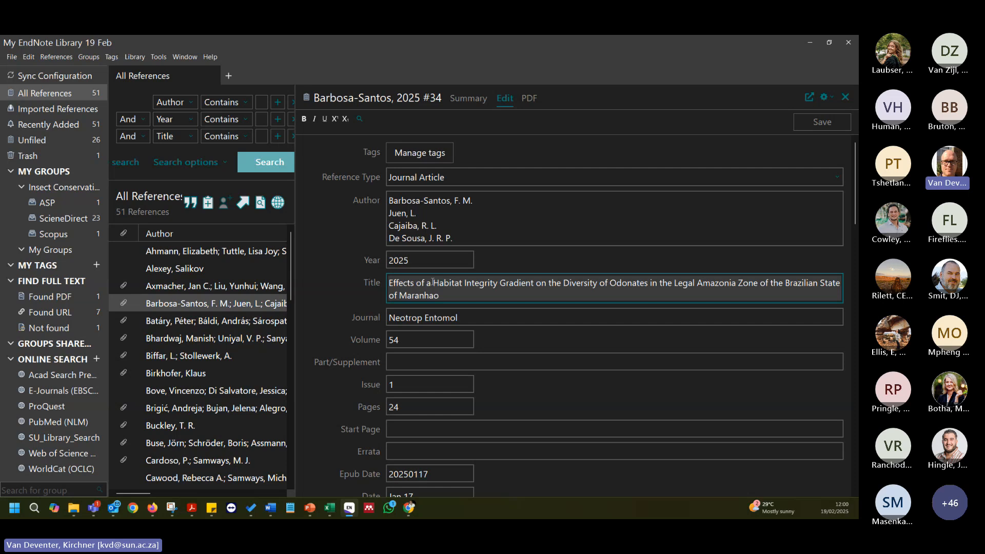
Change the initial letters of Habitat, Integrity and Gradient to lowercase in the reference's title.
{"action": "left_click_drag", "start_coordinate": [433, 283], "coordinate": [441, 285]}
{"action": "mouse_move", "coordinate": [464, 283]}
{"action": "left_mouse_down"}
{"action": "mouse_move", "coordinate": [433, 283]}
{"action": "mouse_move", "coordinate": [465, 283]}
{"action": "left_mouse_up"}
{"action": "type", "text": "h"}
{"action": "double_click", "coordinate": [466, 283]}
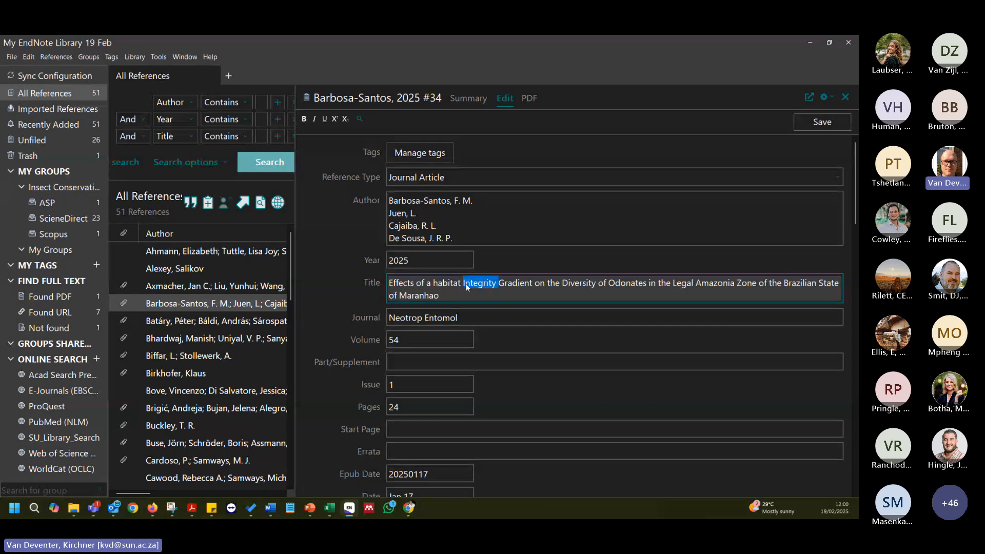
{"action": "left_click", "coordinate": [465, 285]}
{"action": "key", "text": "BackSpace"}
{"action": "type", "text": "i"}
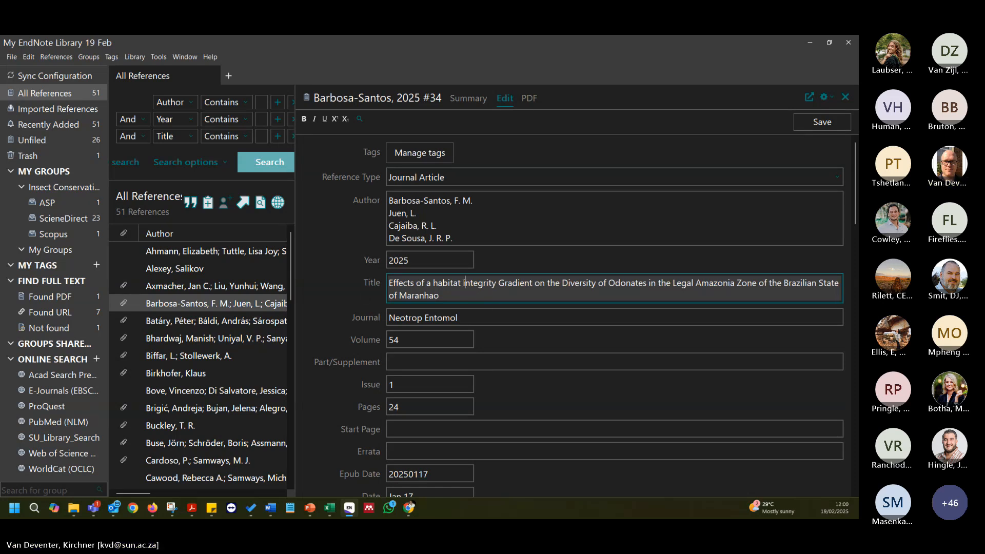
{"action": "left_click", "coordinate": [499, 283]}
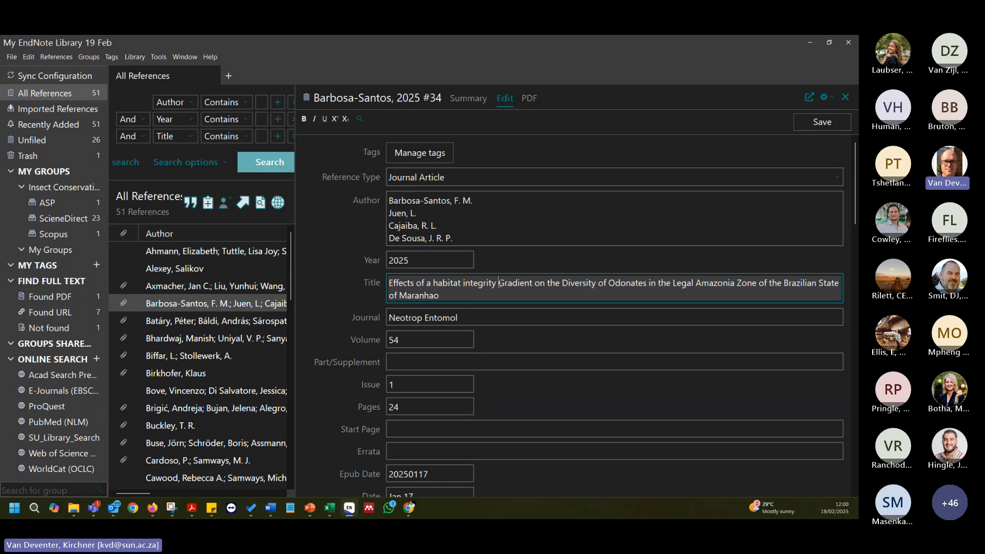
{"action": "type", "text": "g"}
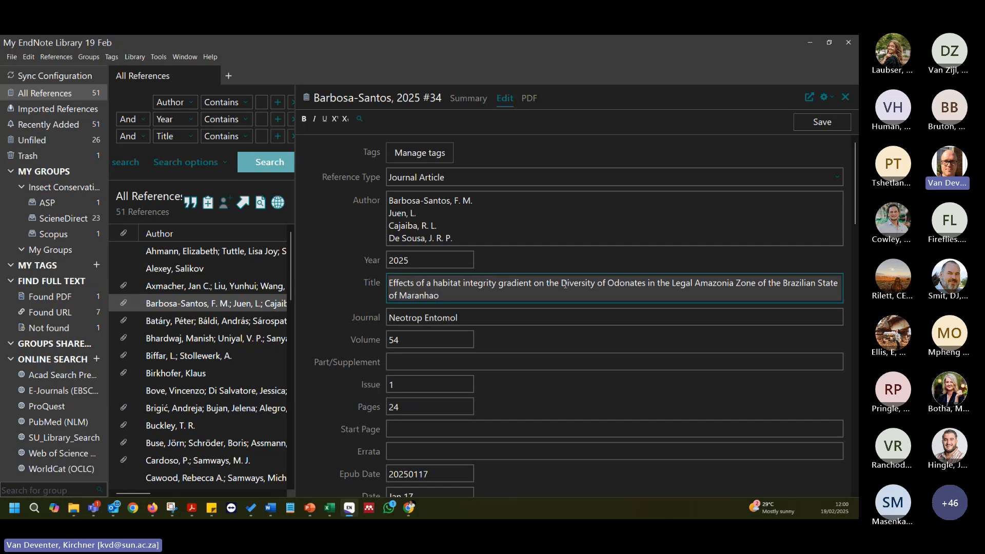
Change Diversity to lowercase in the title and briefly highlight the phrase Legal Amazonia Zone.
{"action": "left_click_drag", "start_coordinate": [568, 285], "coordinate": [614, 284]}
{"action": "type", "text": "d"}
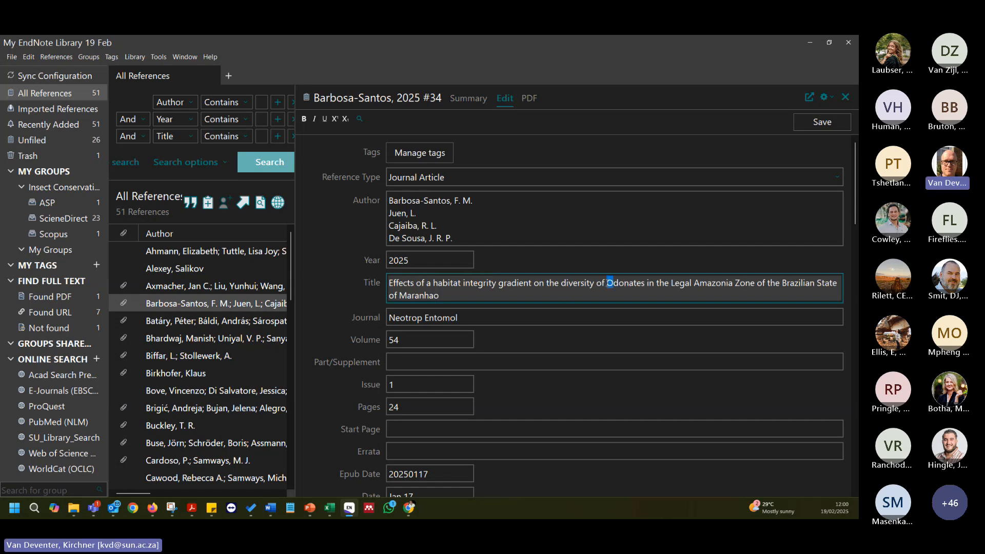
{"action": "left_click", "coordinate": [627, 290]}
{"action": "left_click_drag", "start_coordinate": [607, 284], "coordinate": [757, 287]}
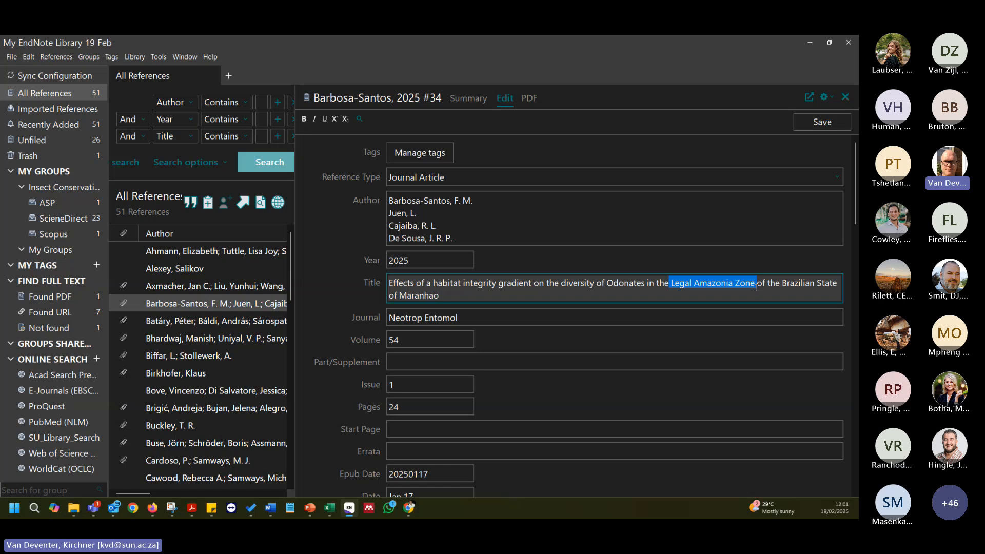
{"action": "left_click", "coordinate": [787, 285]}
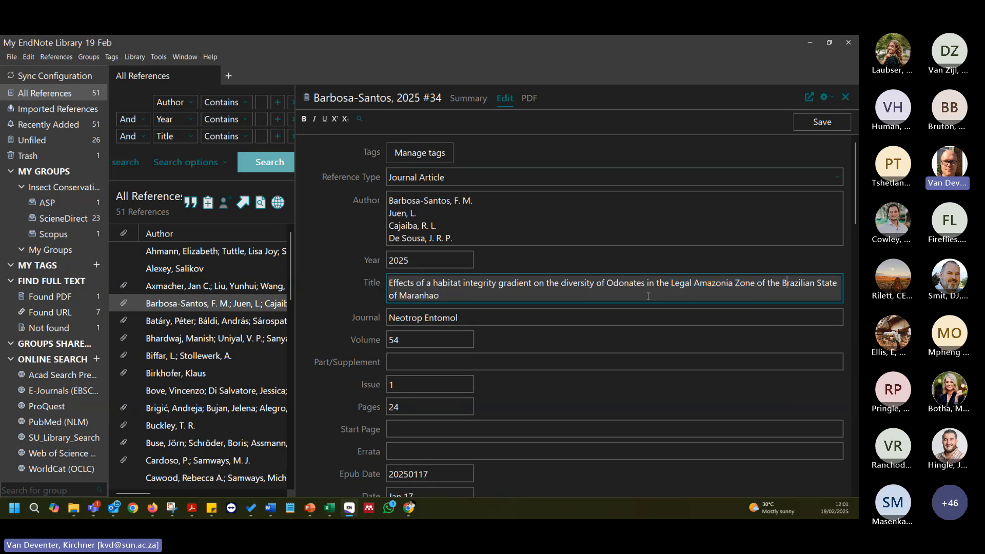
Expand the abbreviated journal name of the reference to "Neotropical Entomoly".
{"action": "left_click", "coordinate": [429, 323]}
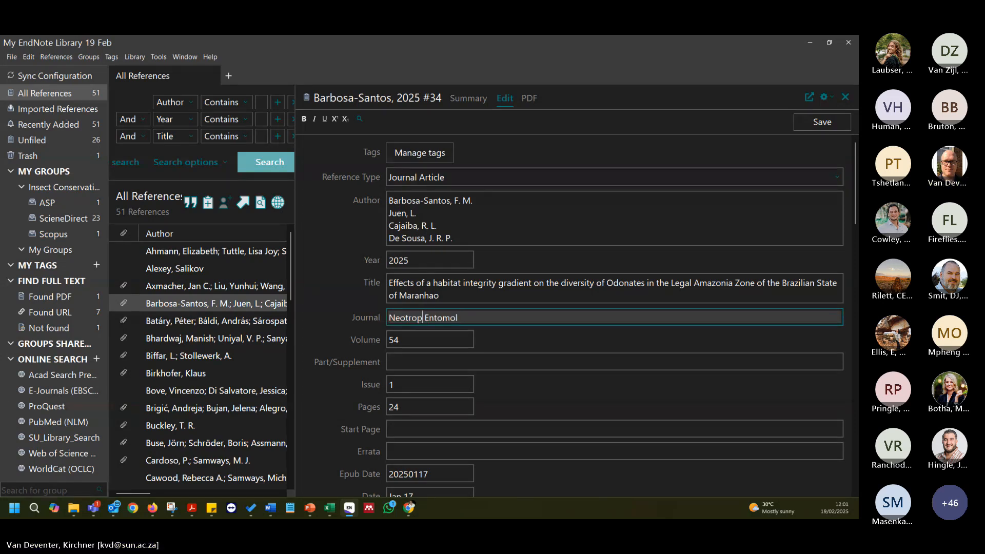
{"action": "type", "text": "ical"}
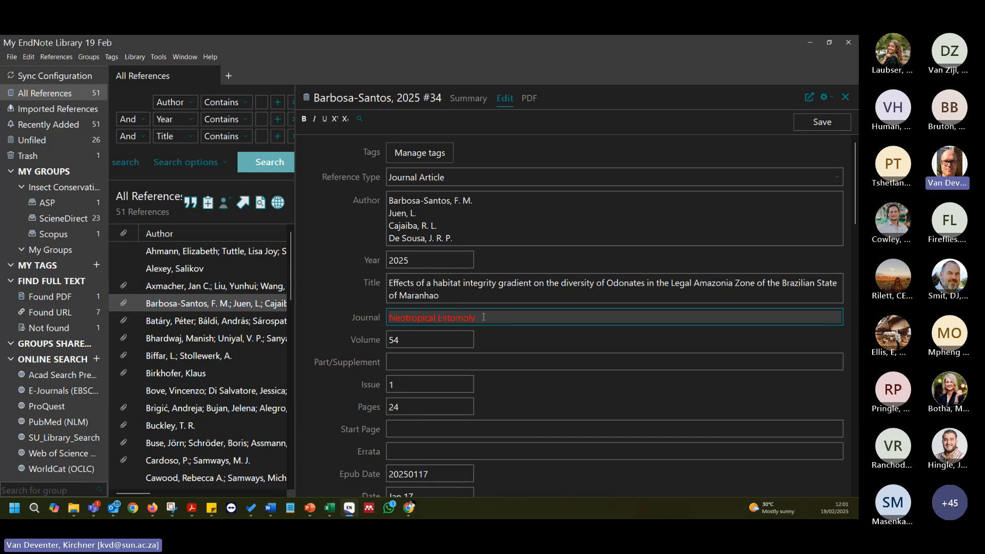
{"action": "key", "text": "ctrl+a"}
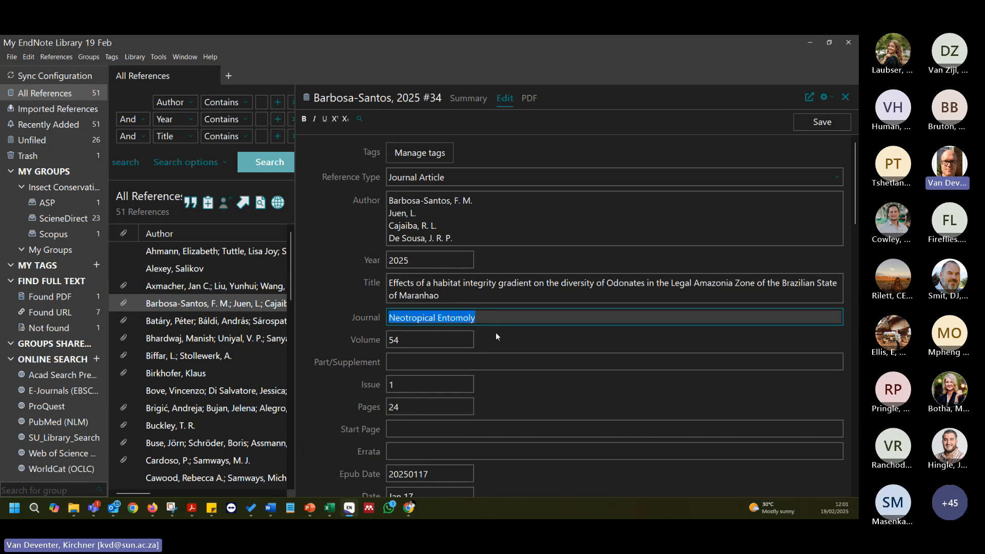
{"action": "left_click", "coordinate": [485, 320]}
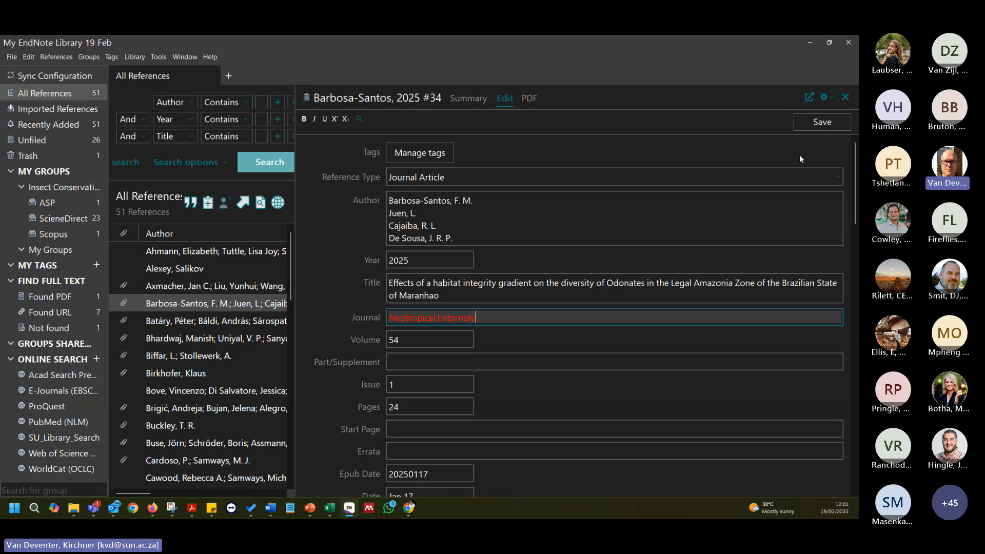
Save the edited title and journal name of the 2025 reference.
{"action": "left_click", "coordinate": [821, 122]}
Try entering "Neotropical Entomoly" as the journal of a new blank reference, and discard that reference without saving.
{"action": "left_click", "coordinate": [208, 203]}
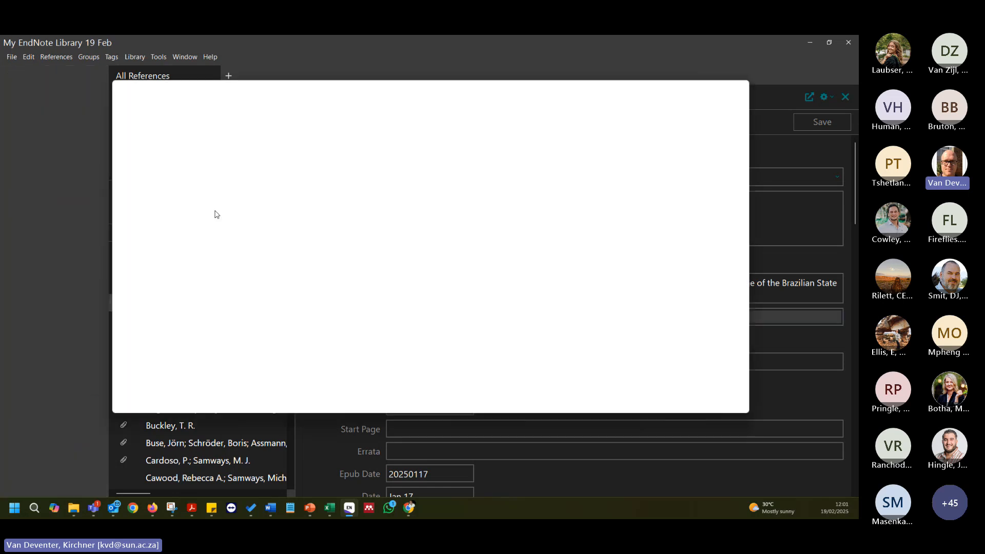
{"action": "left_click", "coordinate": [229, 288]}
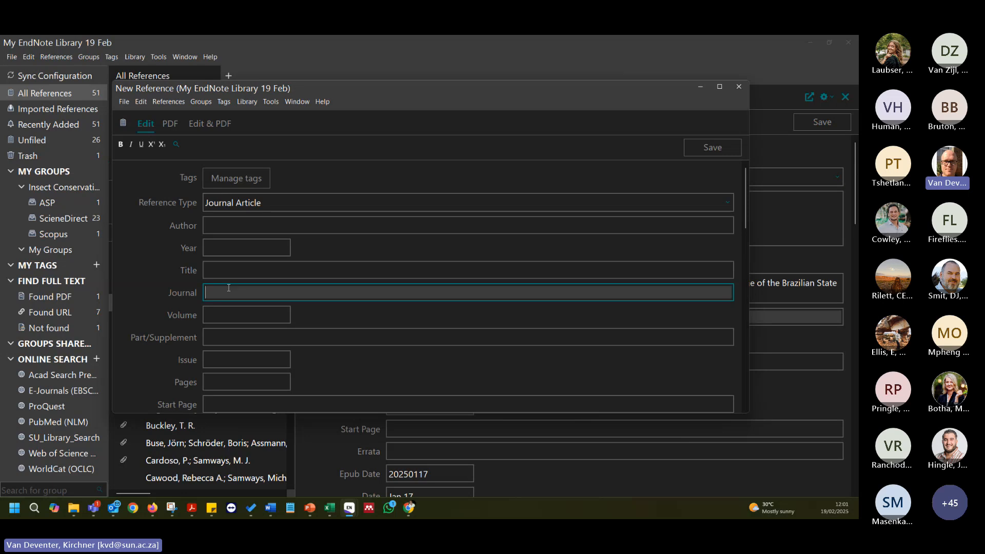
{"action": "type", "text": "Neotropical Entomoly"}
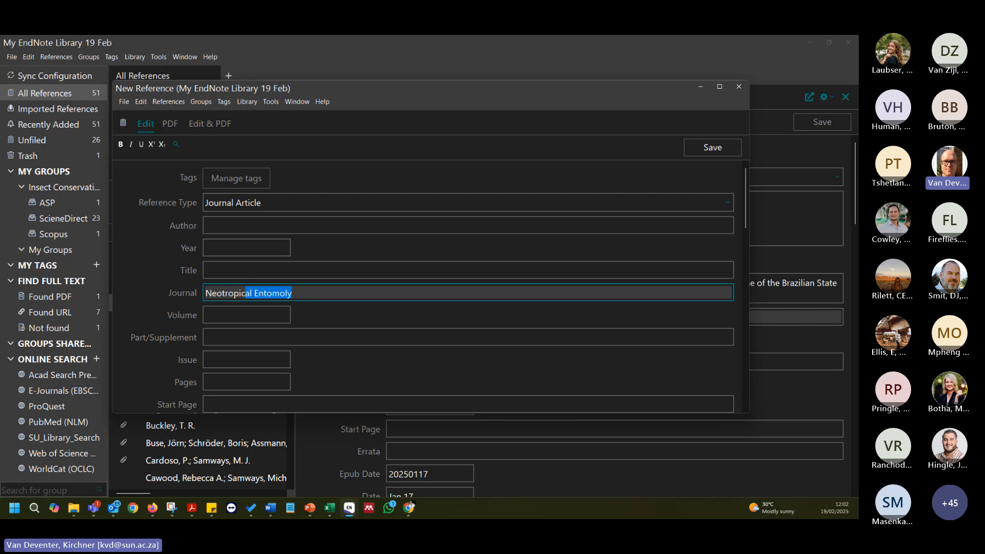
{"action": "left_click", "coordinate": [288, 298]}
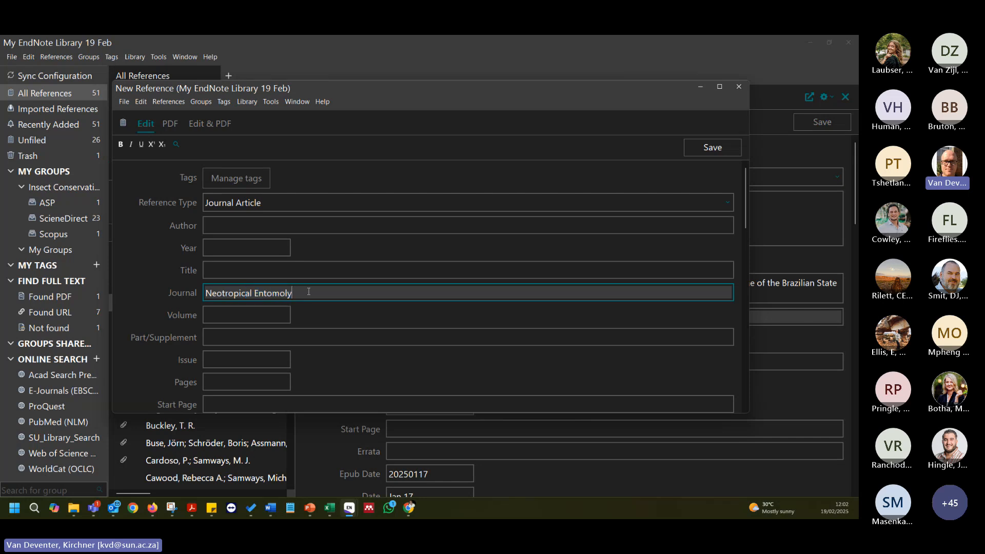
{"action": "left_click_drag", "start_coordinate": [288, 297], "coordinate": [199, 289]}
{"action": "key", "text": "BackSpace"}
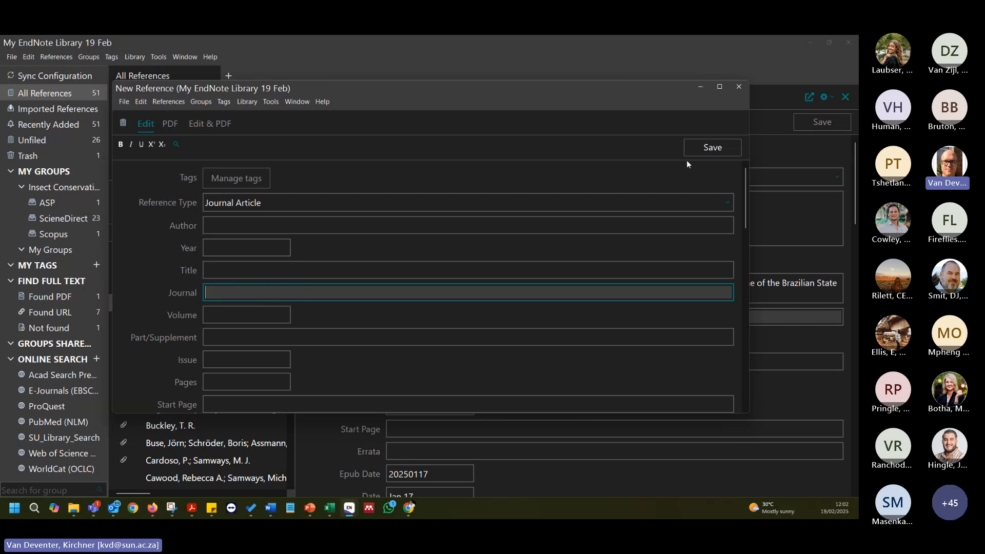
{"action": "left_click", "coordinate": [738, 85]}
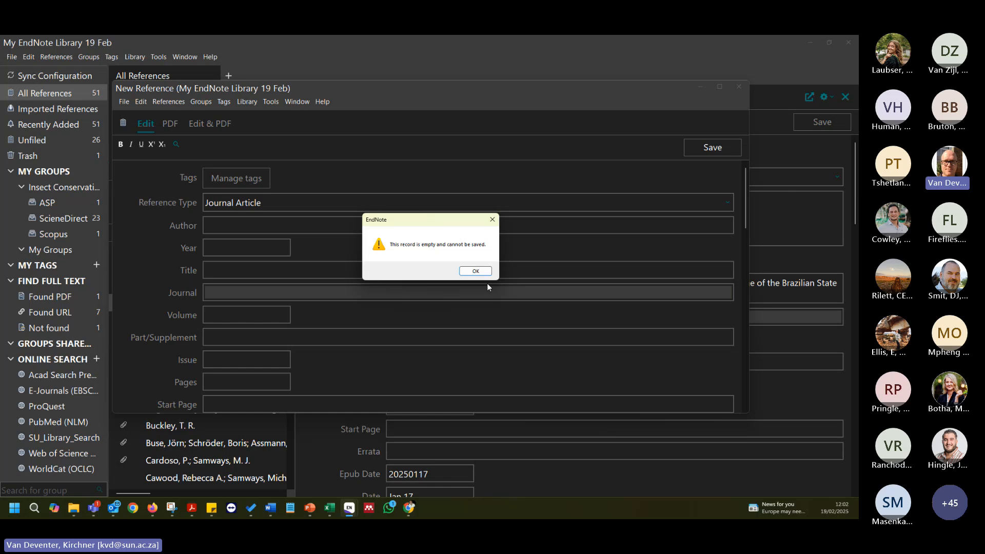
{"action": "left_click", "coordinate": [481, 272]}
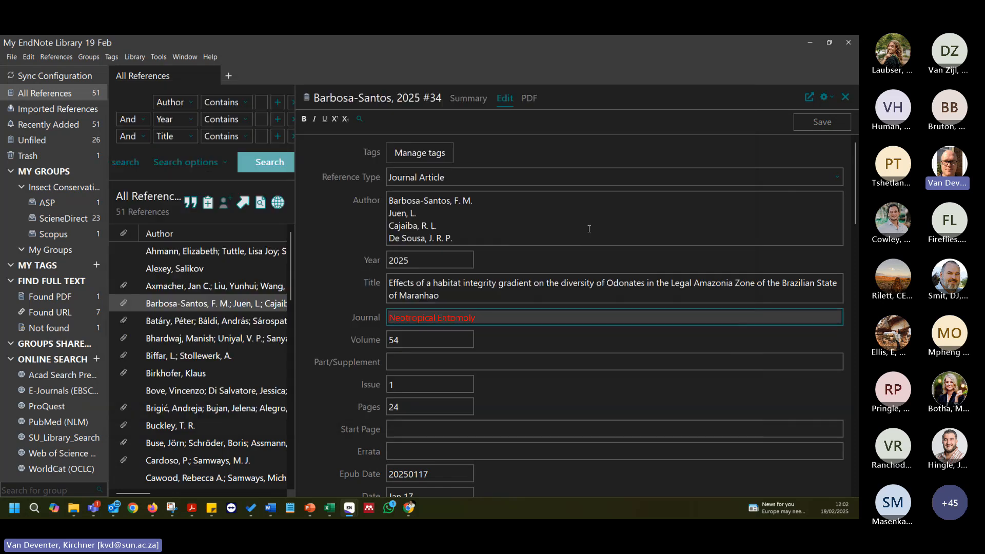
Examine the scopusresults PDF attached to the 2025 reference, from its citation details down to the page footer.
{"action": "left_click", "coordinate": [533, 101]}
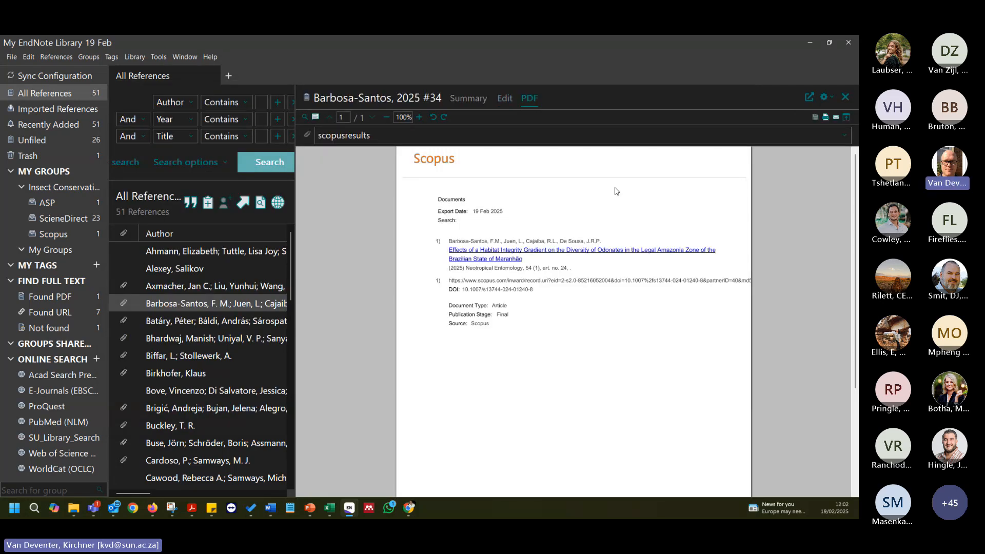
{"action": "scroll", "coordinate": [534, 293], "scroll_direction": "down", "scroll_amount": 3}
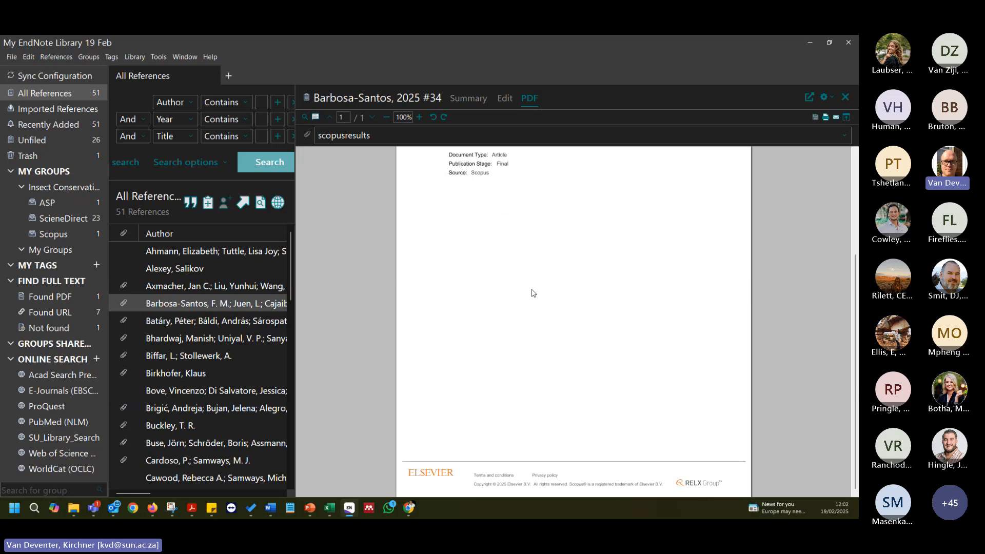
{"action": "scroll", "coordinate": [531, 292], "scroll_direction": "up", "scroll_amount": 4}
{"action": "scroll", "coordinate": [531, 291], "scroll_direction": "down", "scroll_amount": 4}
{"action": "scroll", "coordinate": [529, 291], "scroll_direction": "up", "scroll_amount": 3}
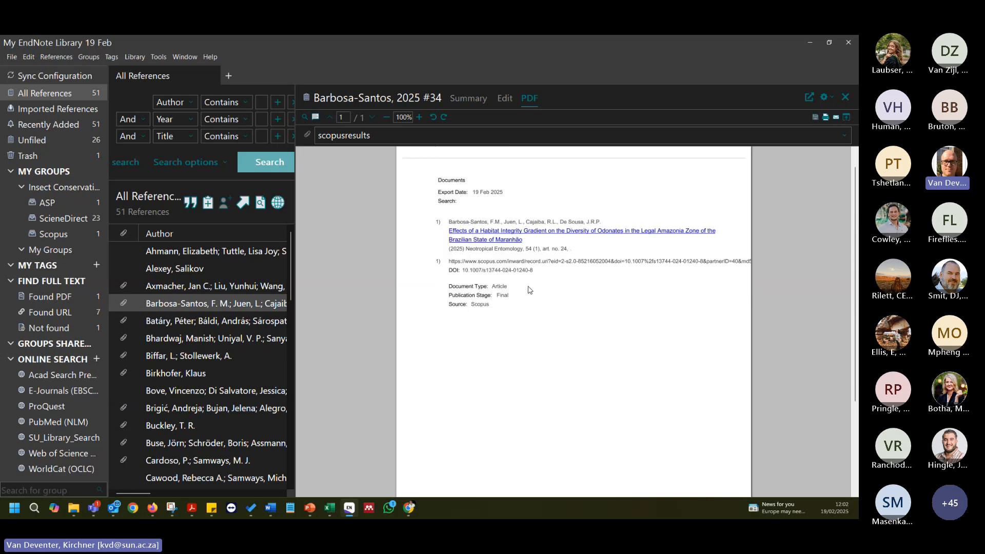
{"action": "scroll", "coordinate": [530, 290], "scroll_direction": "up", "scroll_amount": 1}
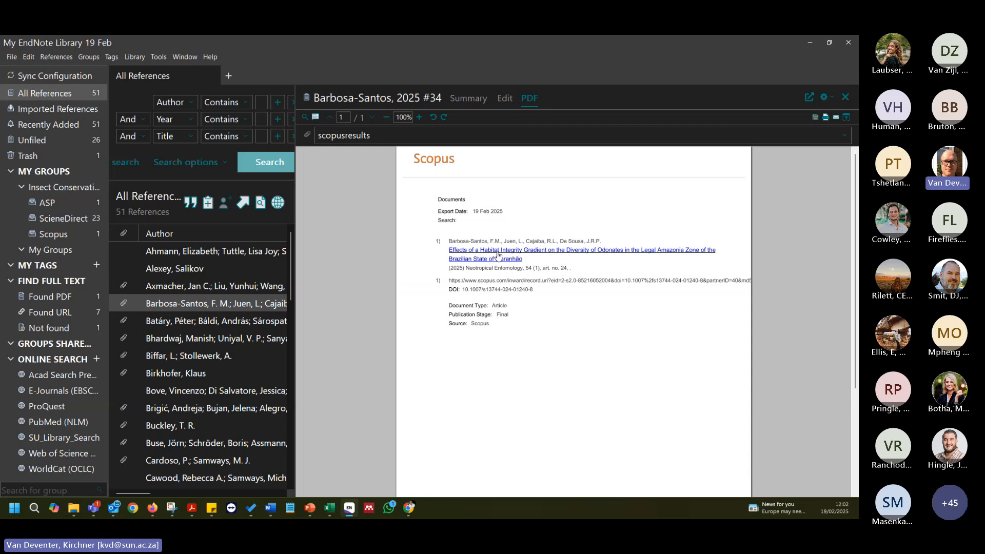
{"action": "scroll", "coordinate": [532, 314], "scroll_direction": "down", "scroll_amount": 3}
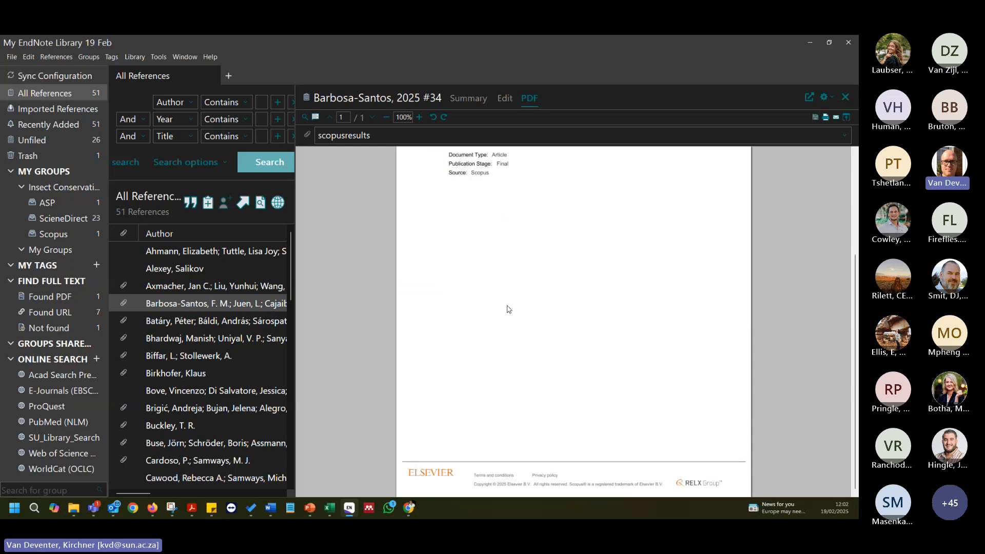
Add a note above the abstract in the 2010 bees and grassland article's PDF, reading "Compare to" plus the 2014 reference's first-author surname.
{"action": "left_click", "coordinate": [201, 322]}
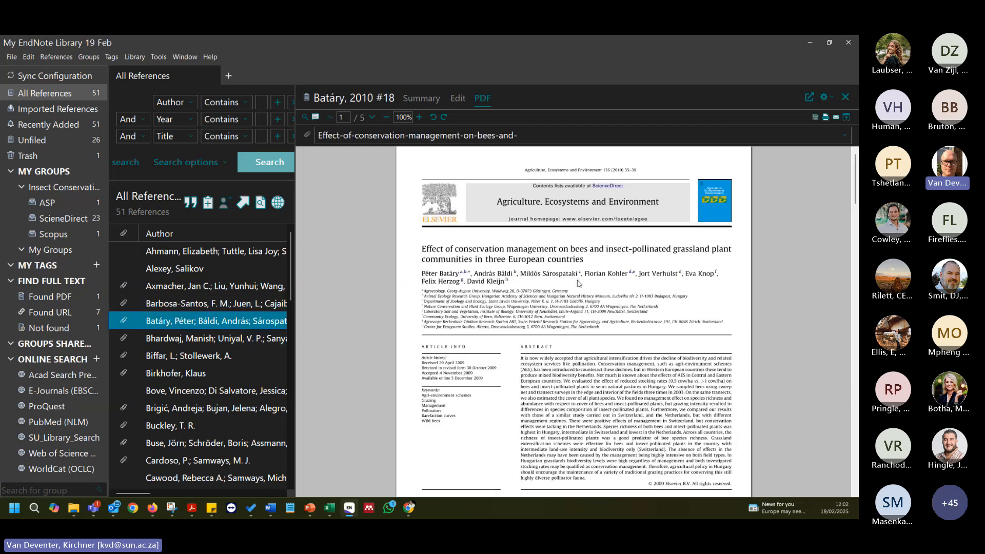
{"action": "scroll", "coordinate": [528, 268], "scroll_direction": "down", "scroll_amount": 3}
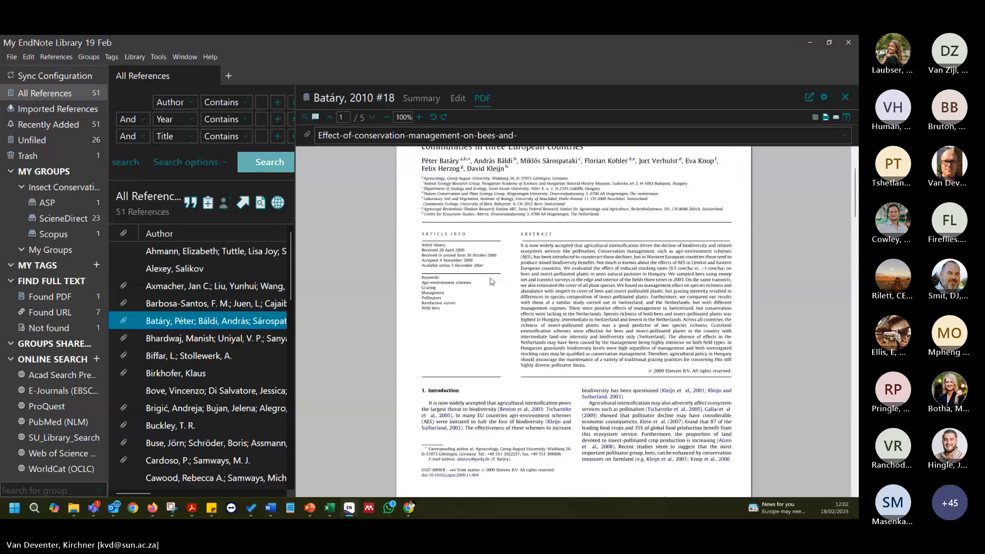
{"action": "scroll", "coordinate": [491, 281], "scroll_direction": "up", "scroll_amount": 3}
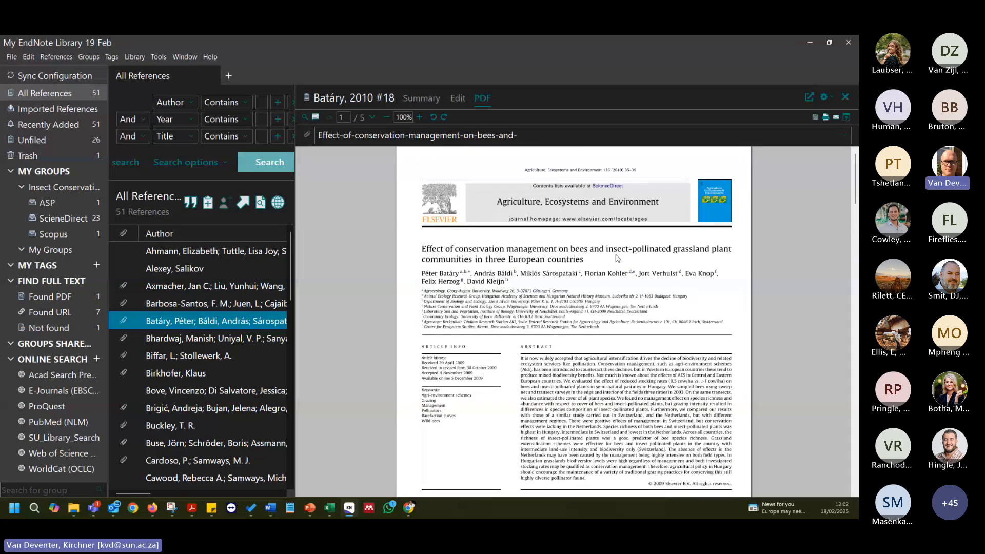
{"action": "scroll", "coordinate": [618, 258], "scroll_direction": "up", "scroll_amount": 5}
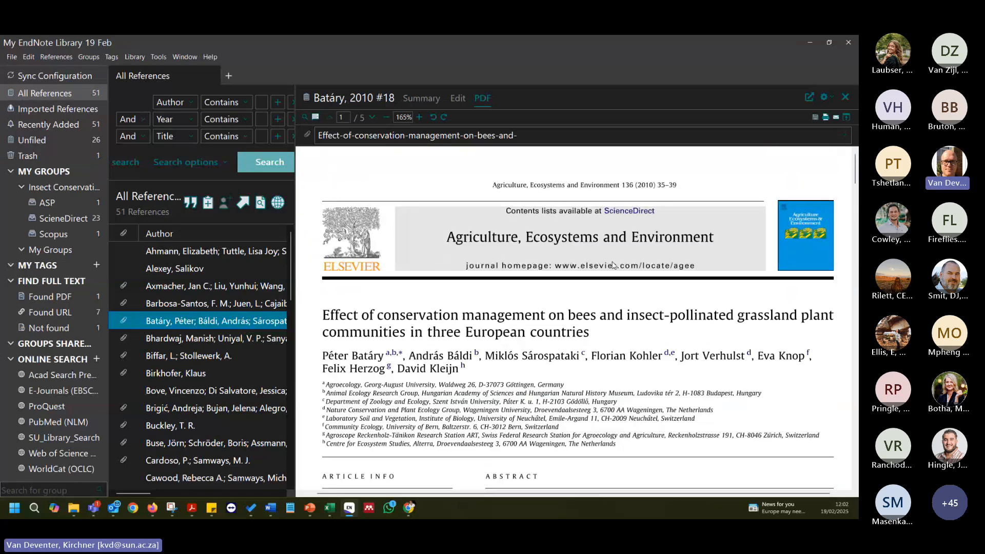
{"action": "scroll", "coordinate": [496, 264], "scroll_direction": "down", "scroll_amount": 6}
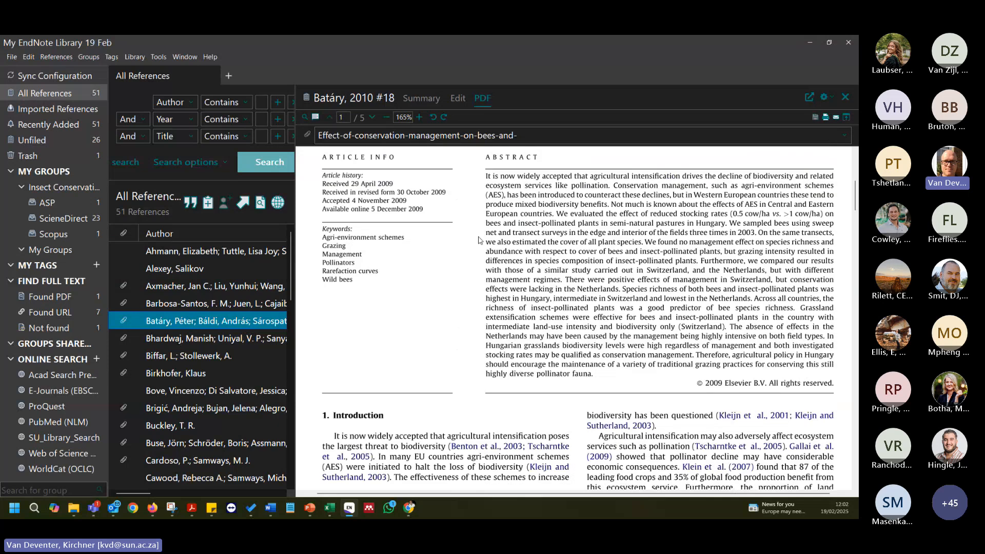
{"action": "left_click", "coordinate": [317, 117]}
{"action": "left_click", "coordinate": [304, 132]}
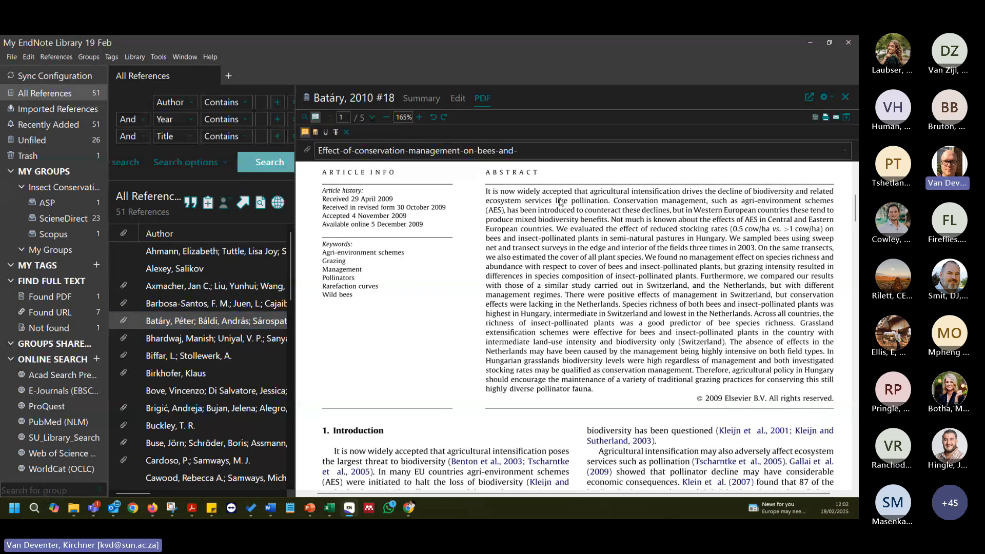
{"action": "left_click", "coordinate": [562, 183]}
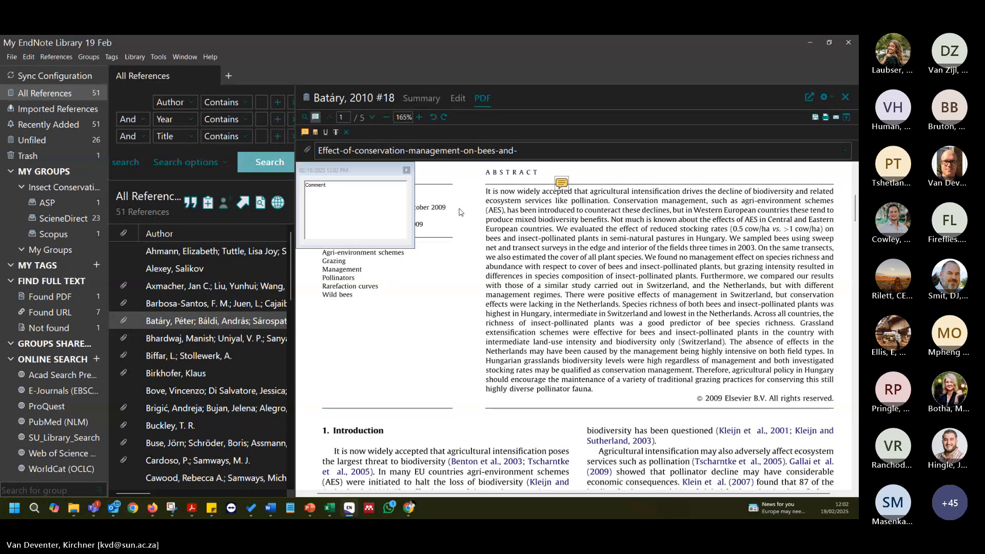
{"action": "left_click_drag", "start_coordinate": [338, 190], "coordinate": [270, 185]}
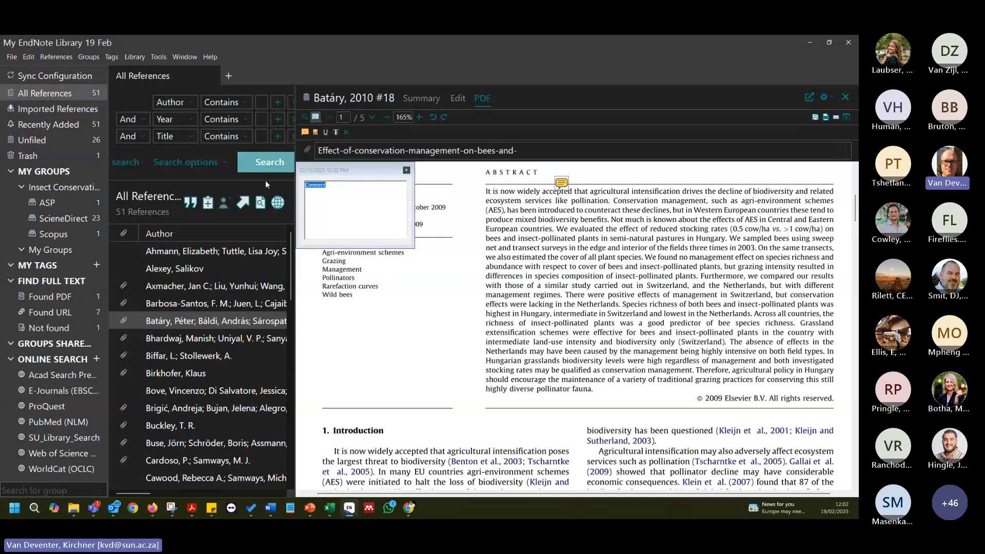
{"action": "type", "text": "Compare to Biffar"}
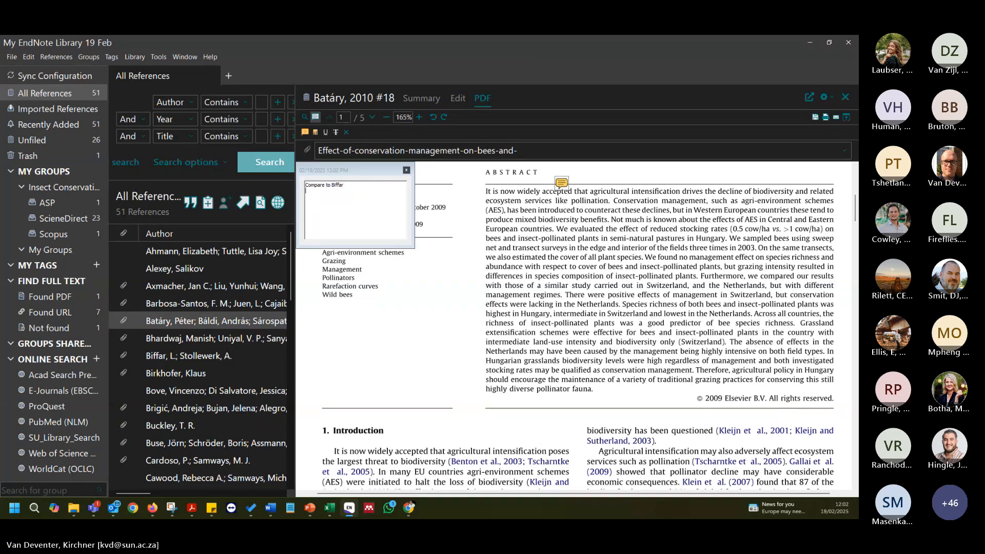
Mark up three abstract passages: highlight from "transect surveys", underline the species richness text and strike through the Hungarian grasslands text, closing the note.
{"action": "left_click", "coordinate": [315, 132]}
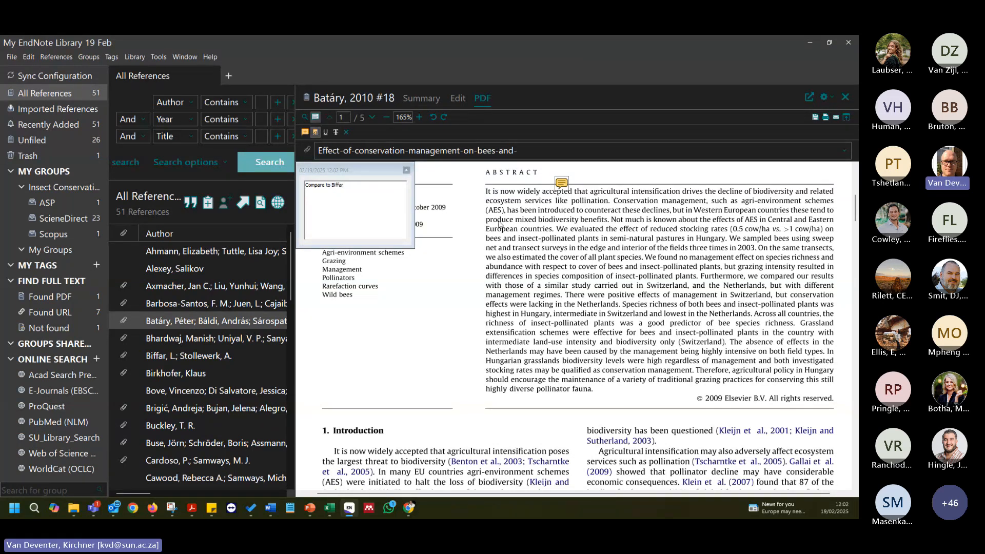
{"action": "left_click_drag", "start_coordinate": [513, 248], "coordinate": [645, 294]}
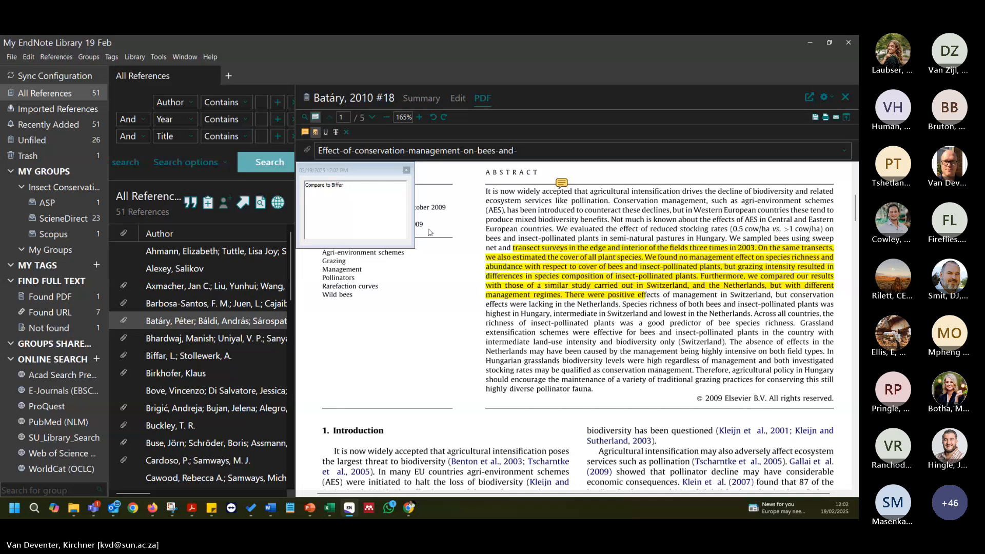
{"action": "left_click_drag", "start_coordinate": [543, 304], "coordinate": [675, 341]}
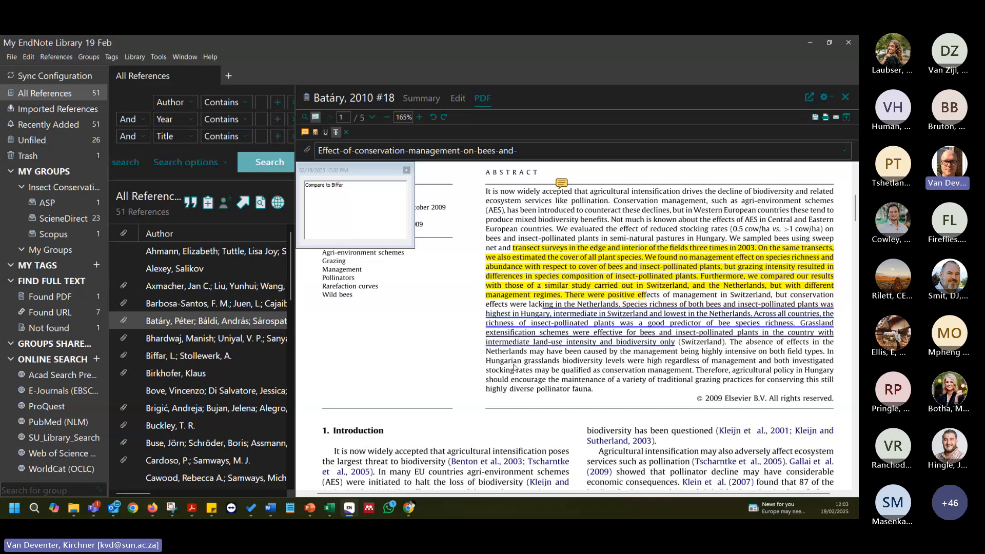
{"action": "left_click_drag", "start_coordinate": [514, 361], "coordinate": [660, 380]}
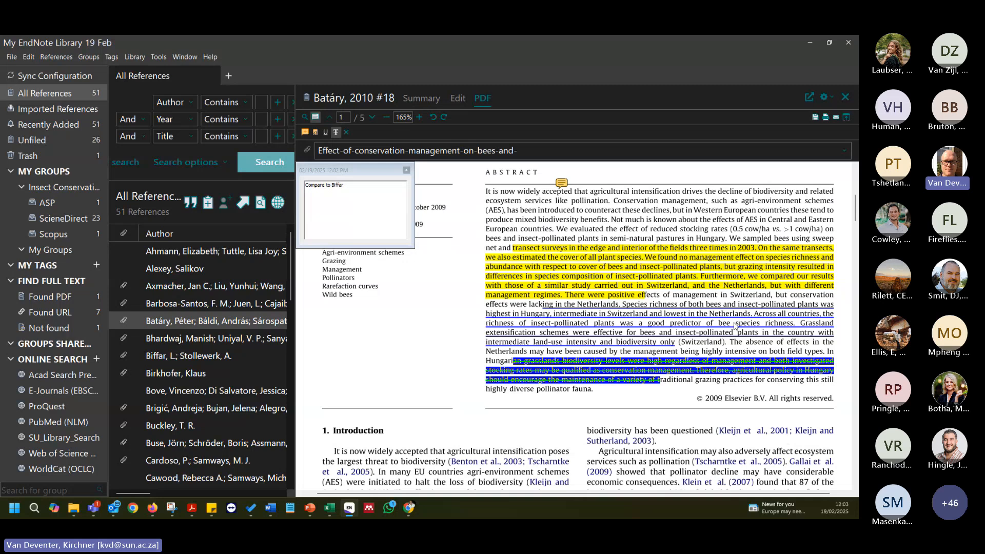
{"action": "left_click", "coordinate": [406, 171]}
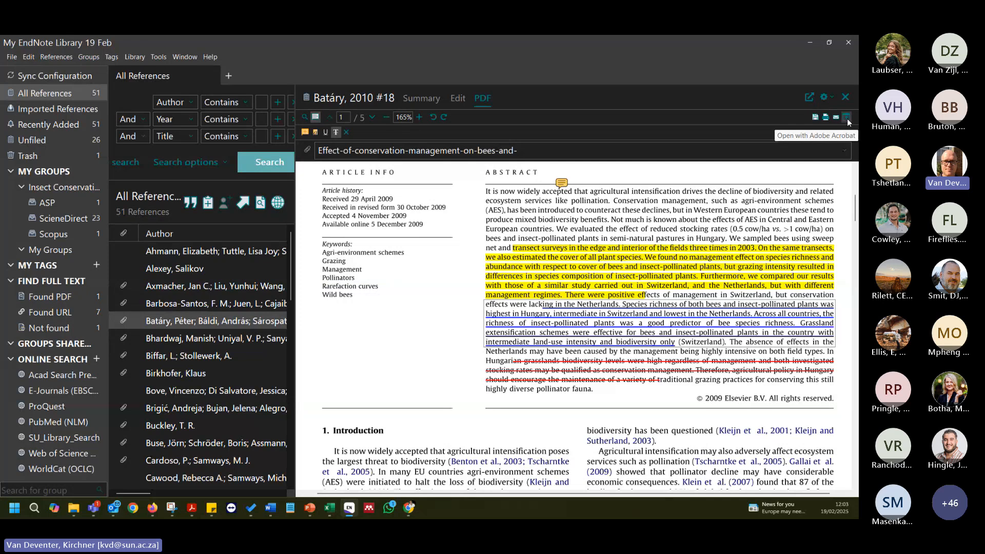
Open the annotated PDF in Adobe Acrobat, check its note and text markups, and return to EndNote.
{"action": "left_click", "coordinate": [848, 119]}
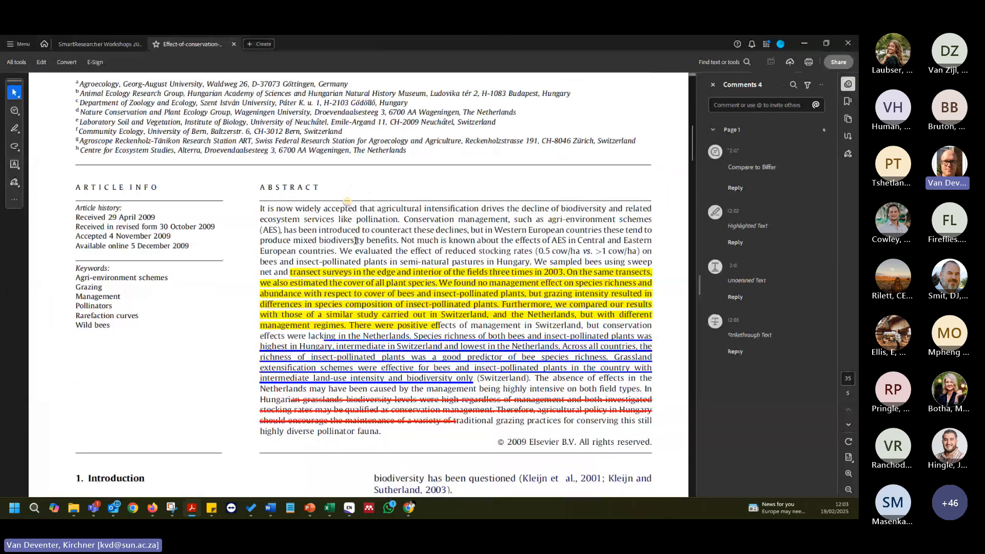
{"action": "scroll", "coordinate": [356, 240], "scroll_direction": "down", "scroll_amount": 3}
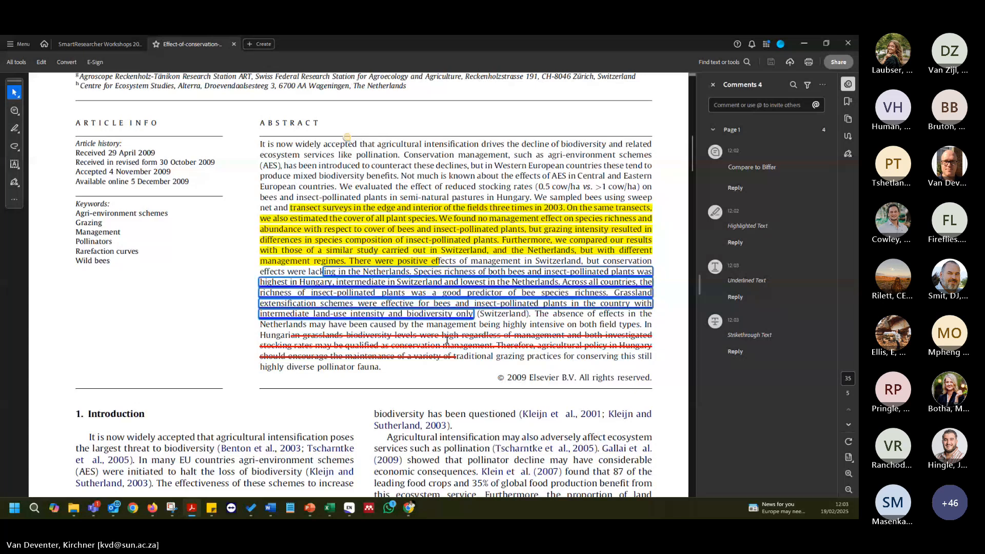
{"action": "scroll", "coordinate": [447, 340], "scroll_direction": "up", "scroll_amount": 8}
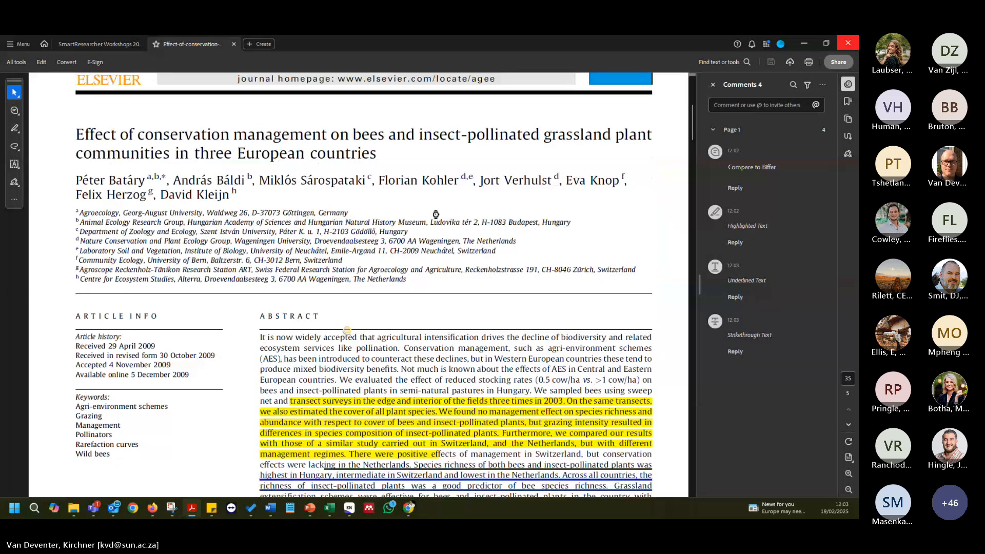
{"action": "key", "text": "alt+Tab"}
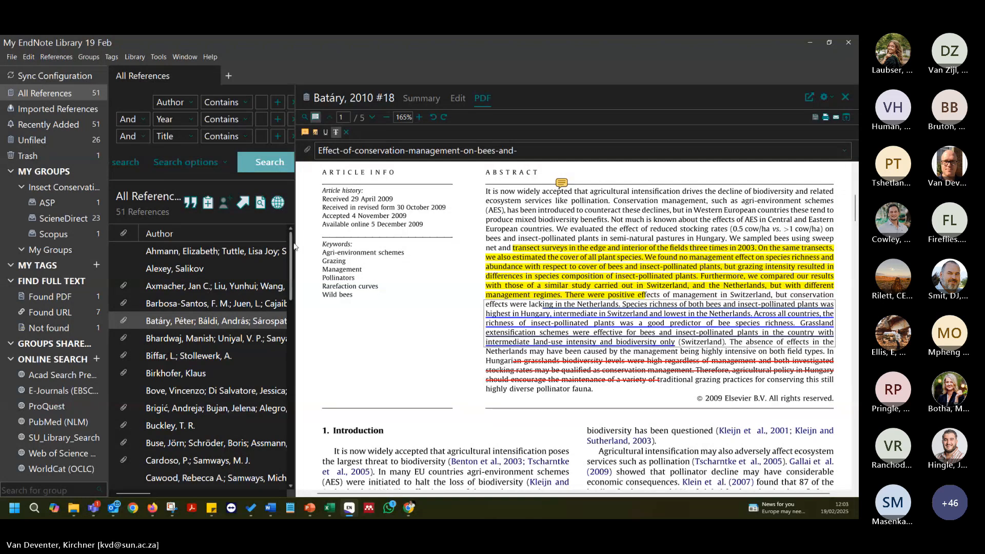
Widen the reference list and examine the 2010 reference's summary and its editable fields.
{"action": "left_click_drag", "start_coordinate": [295, 247], "coordinate": [636, 254]}
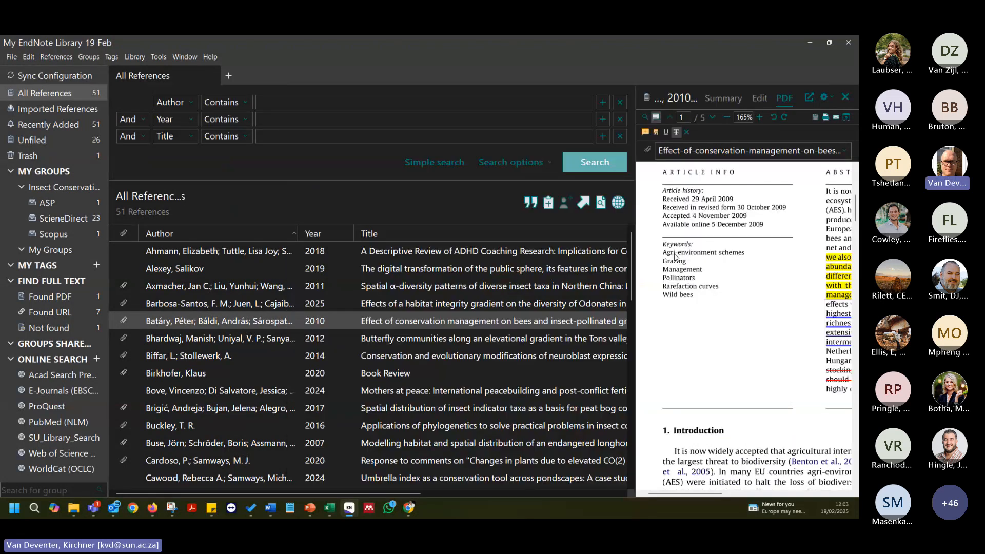
{"action": "left_click", "coordinate": [743, 98]}
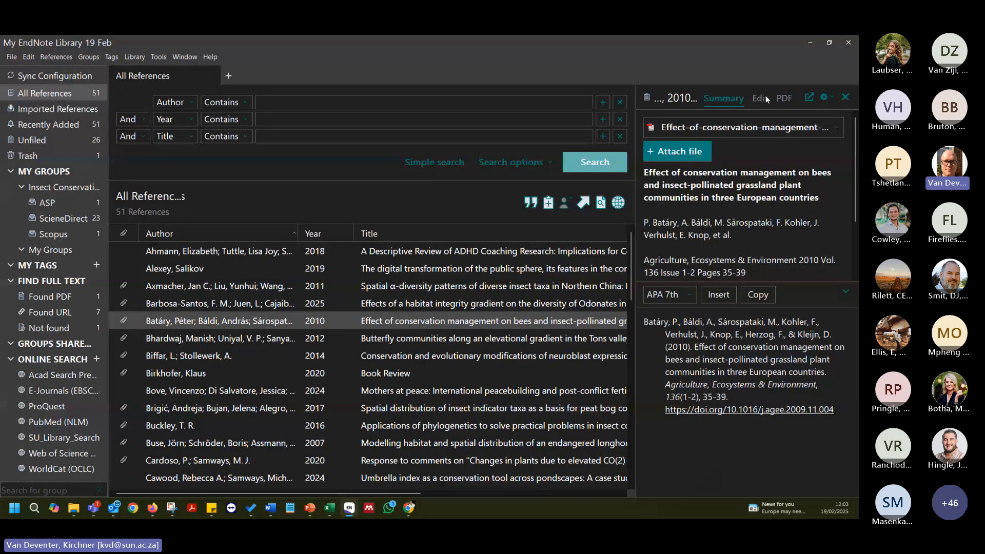
{"action": "left_click", "coordinate": [765, 95]}
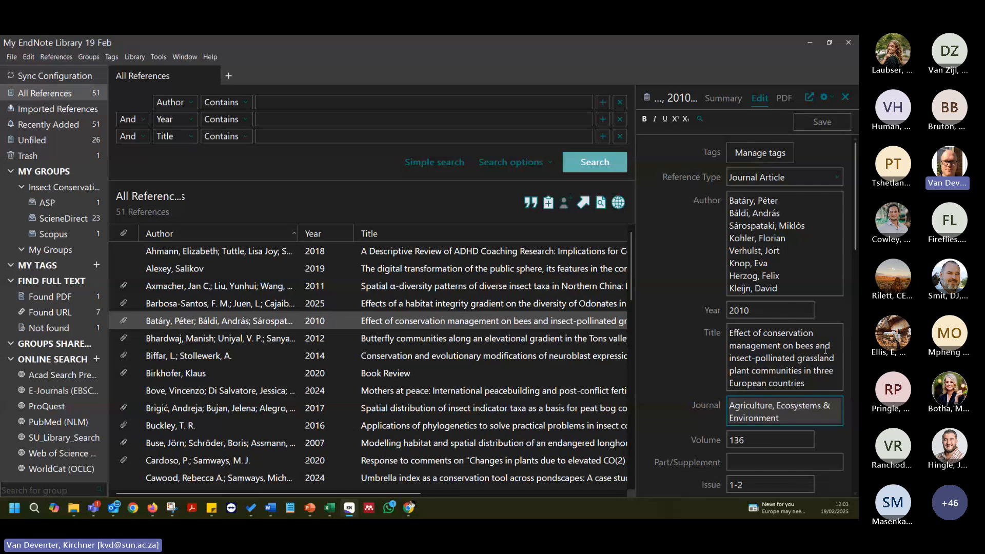
{"action": "scroll", "coordinate": [706, 326], "scroll_direction": "down", "scroll_amount": 5}
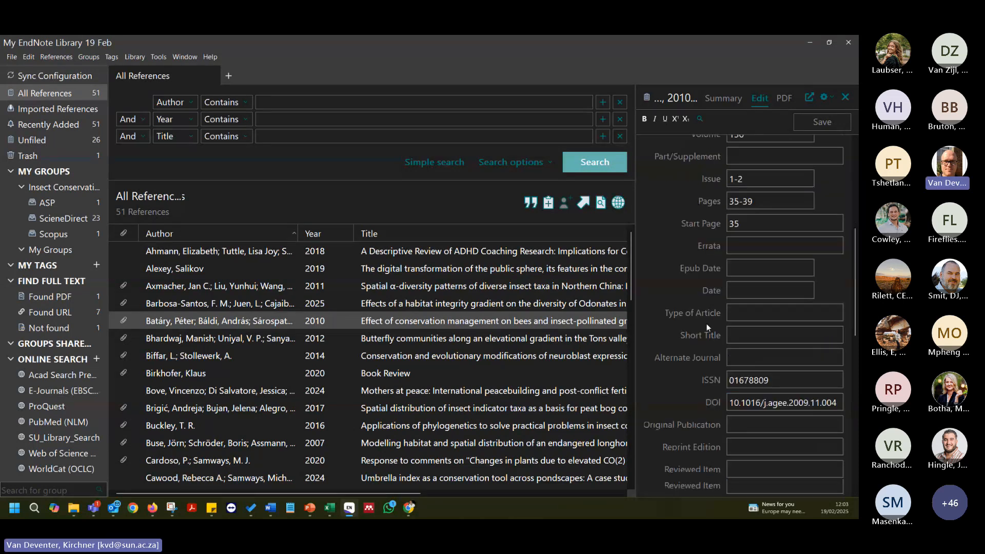
{"action": "scroll", "coordinate": [703, 325], "scroll_direction": "down", "scroll_amount": 2}
{"action": "scroll", "coordinate": [703, 325], "scroll_direction": "up", "scroll_amount": 10}
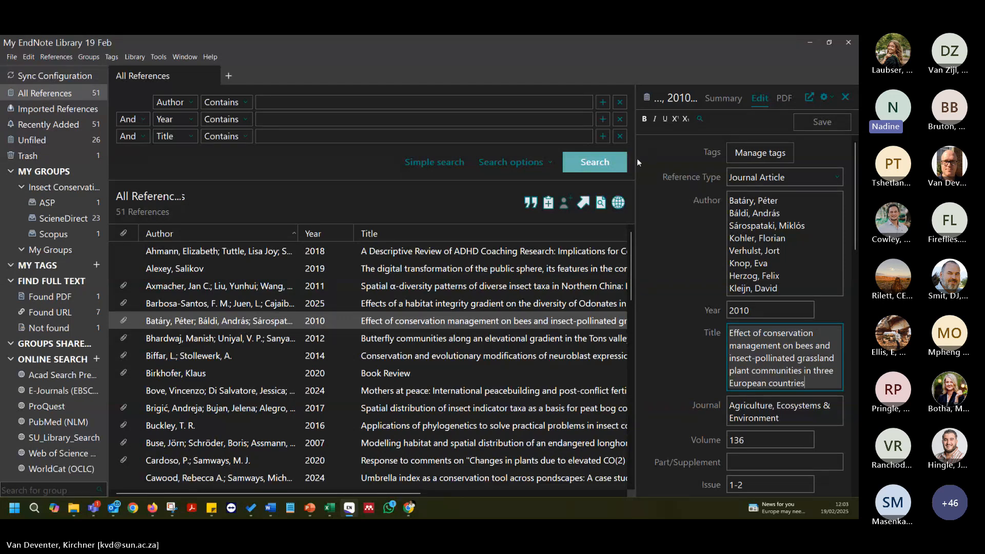
Add a sticky note beside the yellow-highlighted abstract passage in the 2010 article's PDF, reopen it to check, and close it.
{"action": "left_click_drag", "start_coordinate": [636, 158], "coordinate": [553, 163]}
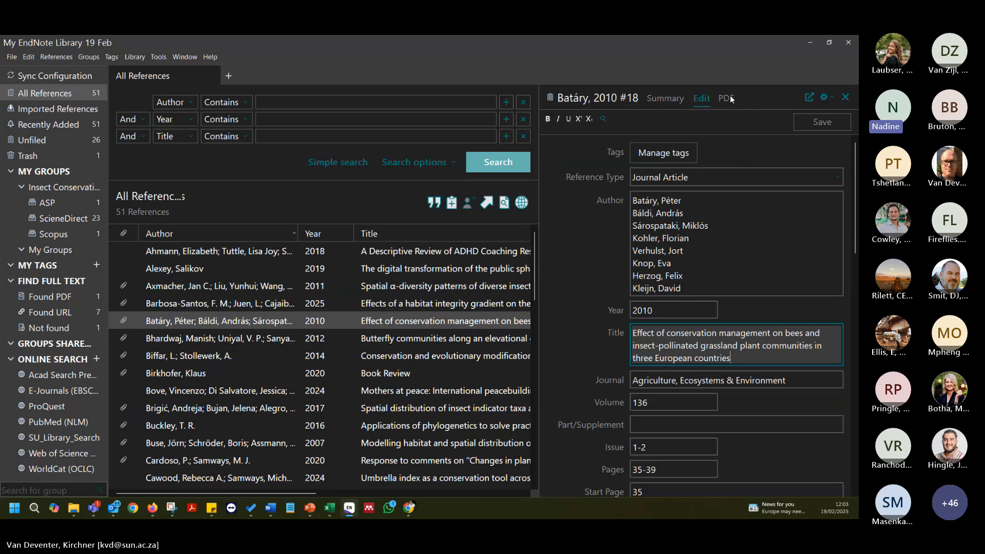
{"action": "left_click", "coordinate": [729, 97]}
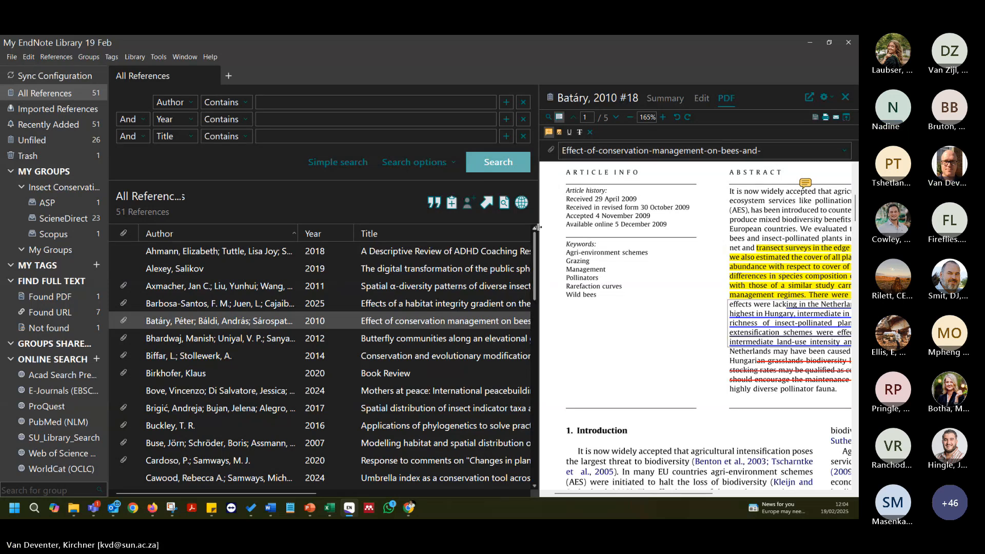
{"action": "left_click_drag", "start_coordinate": [538, 227], "coordinate": [367, 228]}
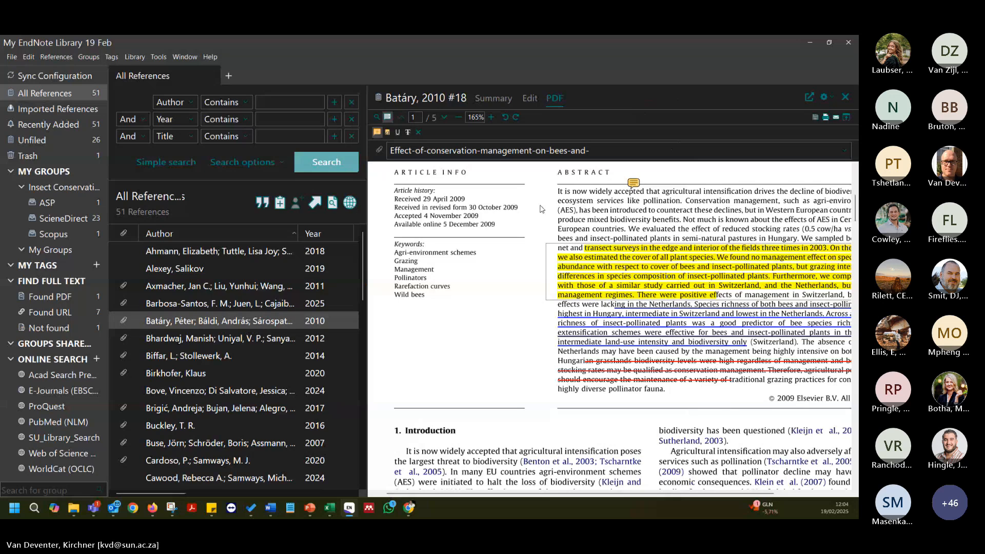
{"action": "left_click", "coordinate": [378, 132]}
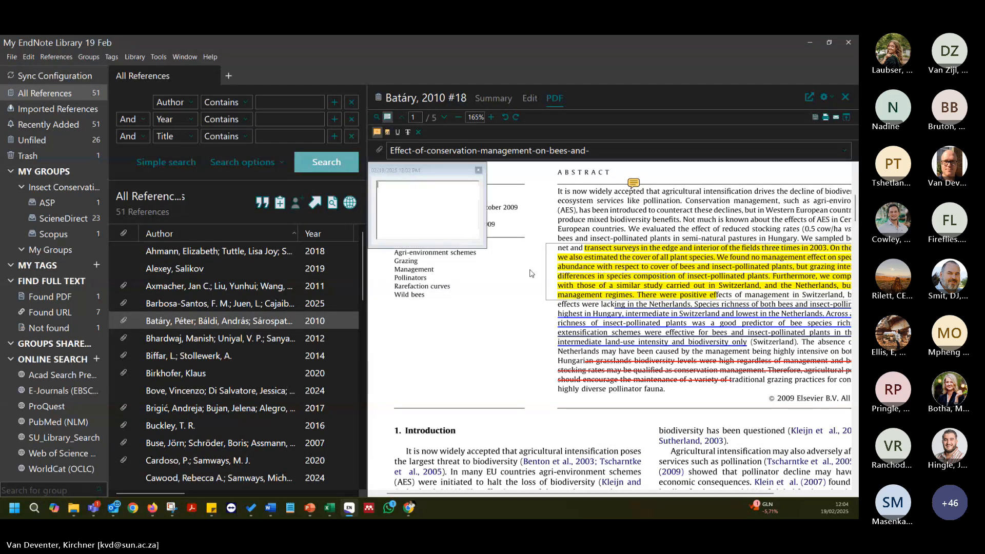
{"action": "left_click", "coordinate": [478, 170]}
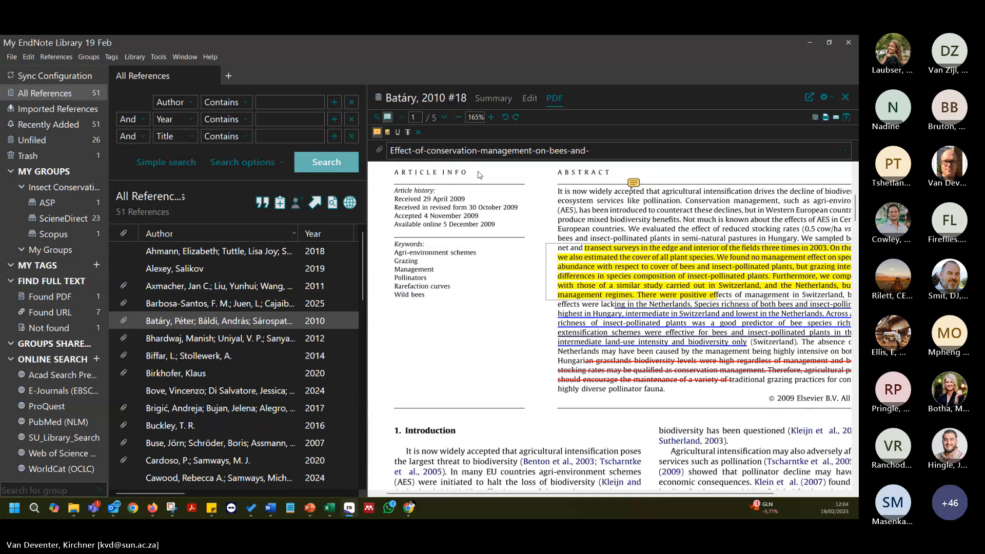
{"action": "left_click", "coordinate": [545, 268]}
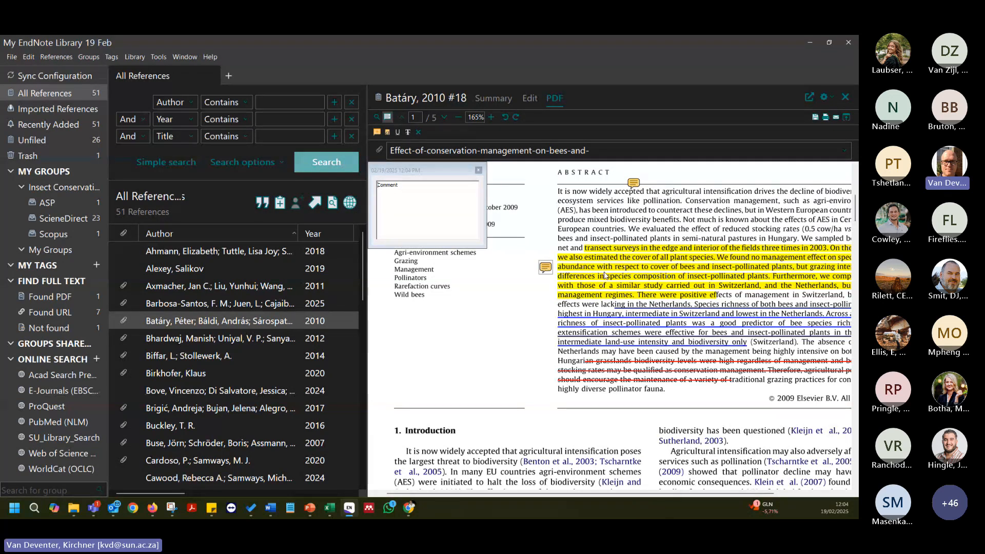
{"action": "left_click", "coordinate": [479, 170]}
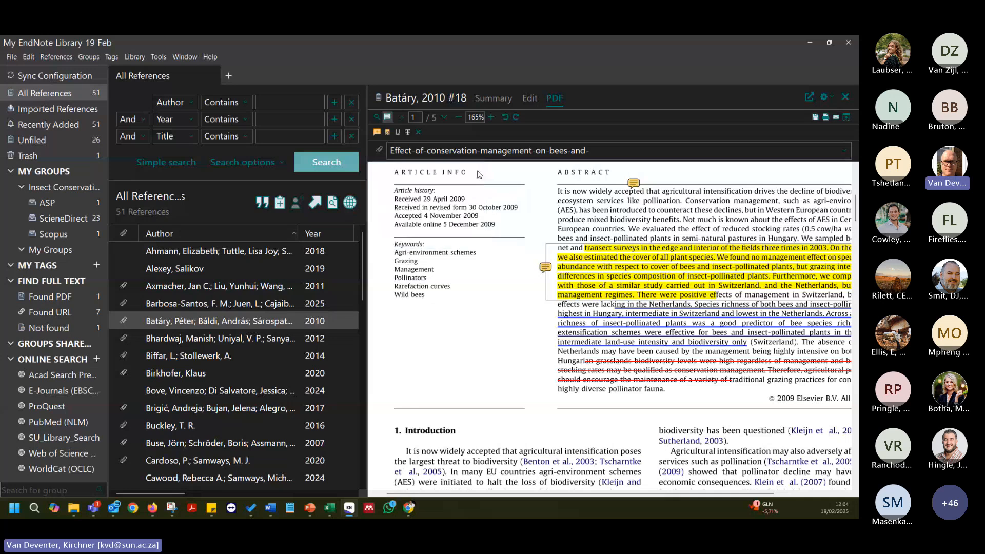
{"action": "double_click", "coordinate": [544, 271]}
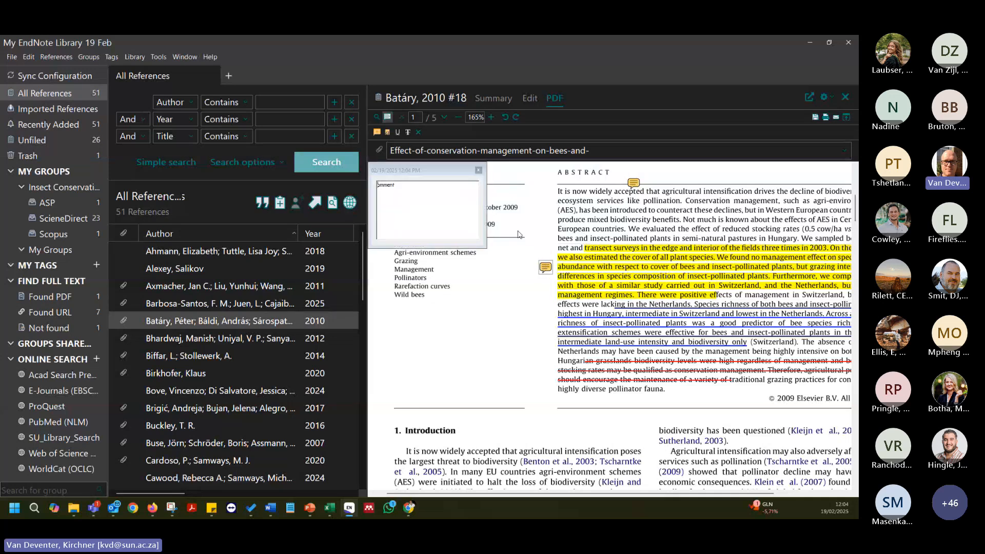
{"action": "left_click", "coordinate": [479, 170]}
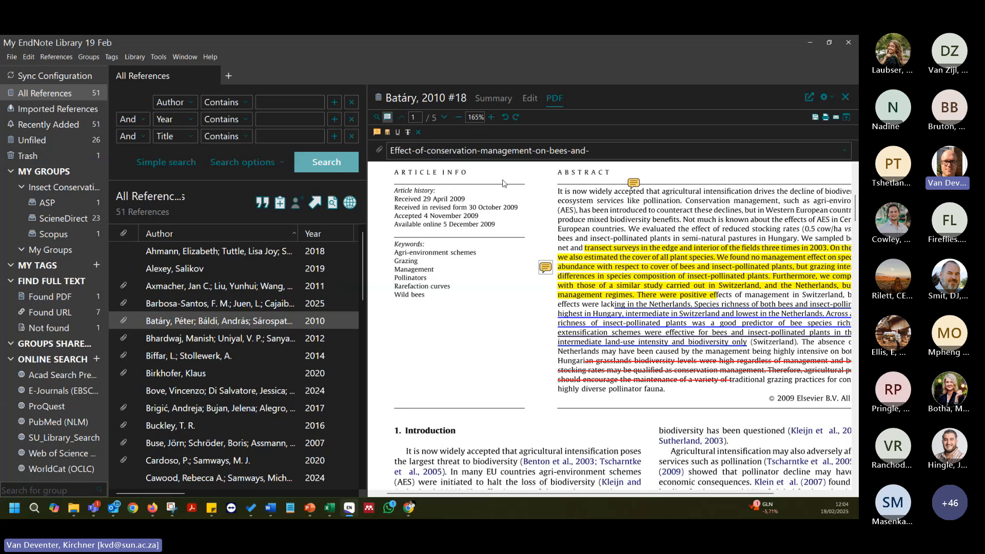
Add a sticky note at the abstract's opening sentence and close its comment box.
{"action": "left_click", "coordinate": [388, 135]}
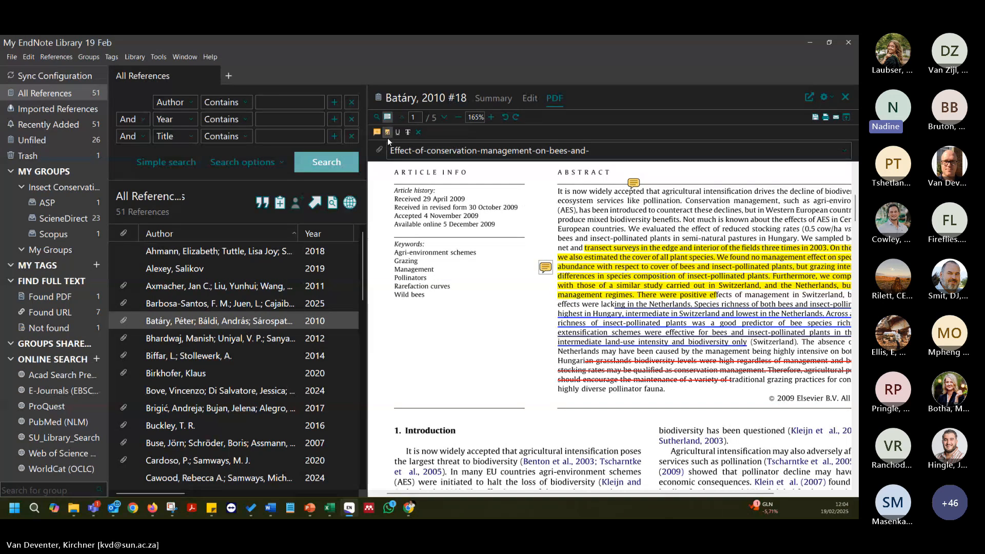
{"action": "left_click", "coordinate": [376, 132]}
{"action": "left_click_drag", "start_coordinate": [558, 192], "coordinate": [704, 227]}
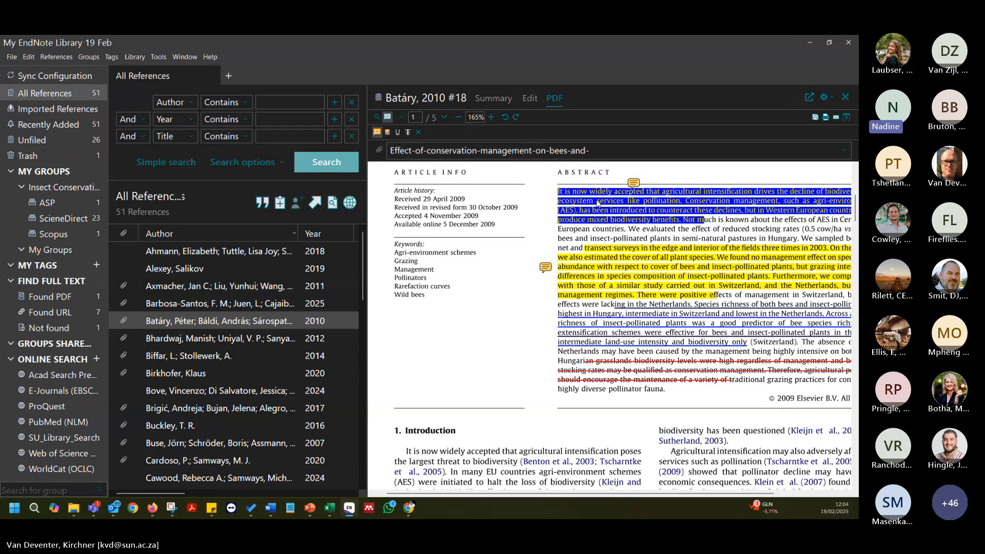
{"action": "left_click", "coordinate": [578, 204]}
{"action": "left_click", "coordinate": [582, 187]}
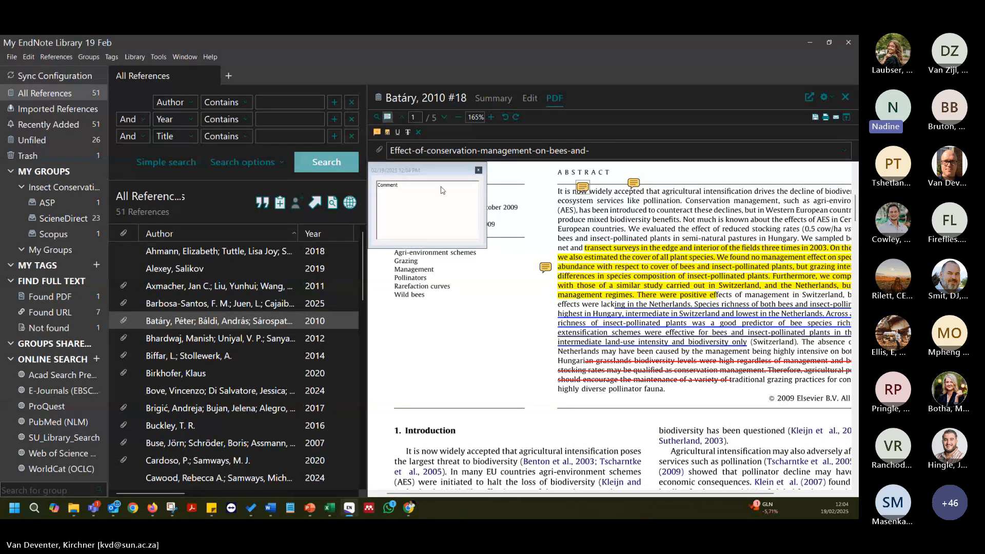
{"action": "left_click", "coordinate": [479, 170]}
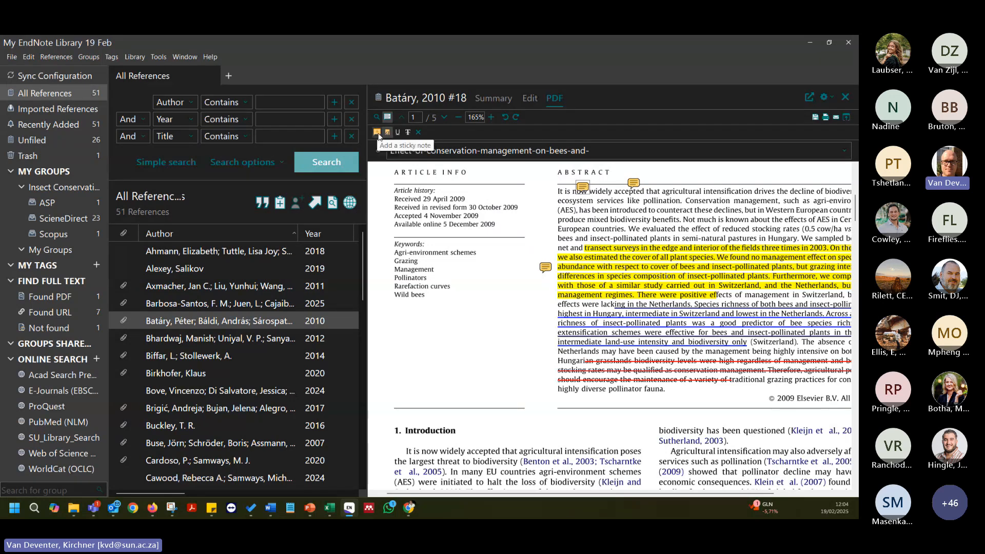
Highlight the Introduction's first paragraph and add a sticky note to the right of it, closing the comment box.
{"action": "scroll", "coordinate": [406, 209], "scroll_direction": "down", "scroll_amount": 5}
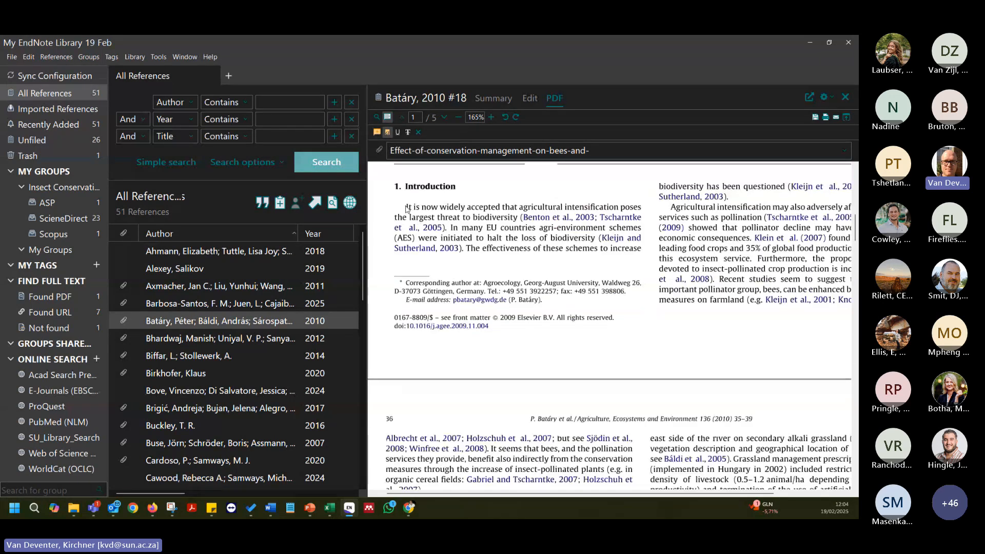
{"action": "left_click_drag", "start_coordinate": [405, 208], "coordinate": [628, 243]}
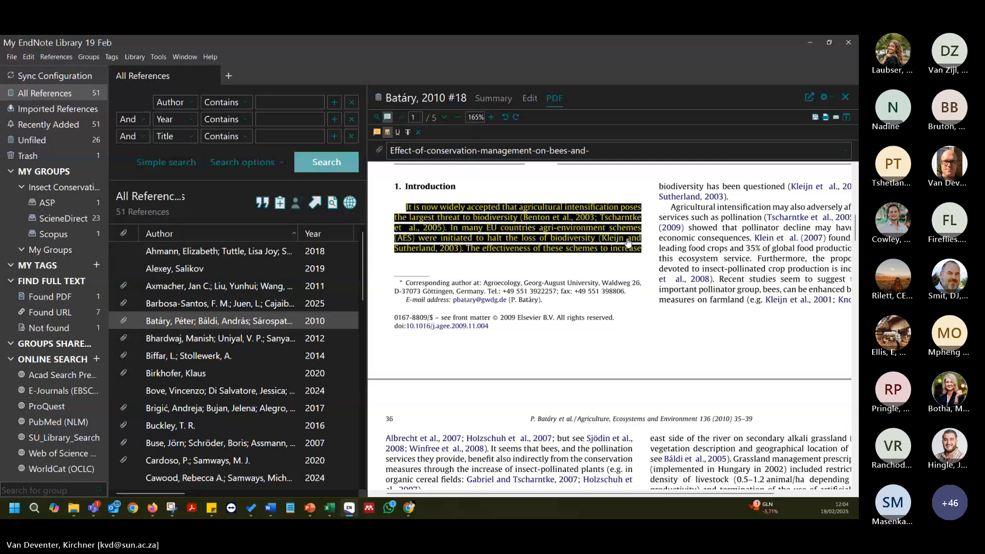
{"action": "left_click", "coordinate": [377, 132]}
{"action": "left_click", "coordinate": [647, 191]}
{"action": "double_click", "coordinate": [648, 193]}
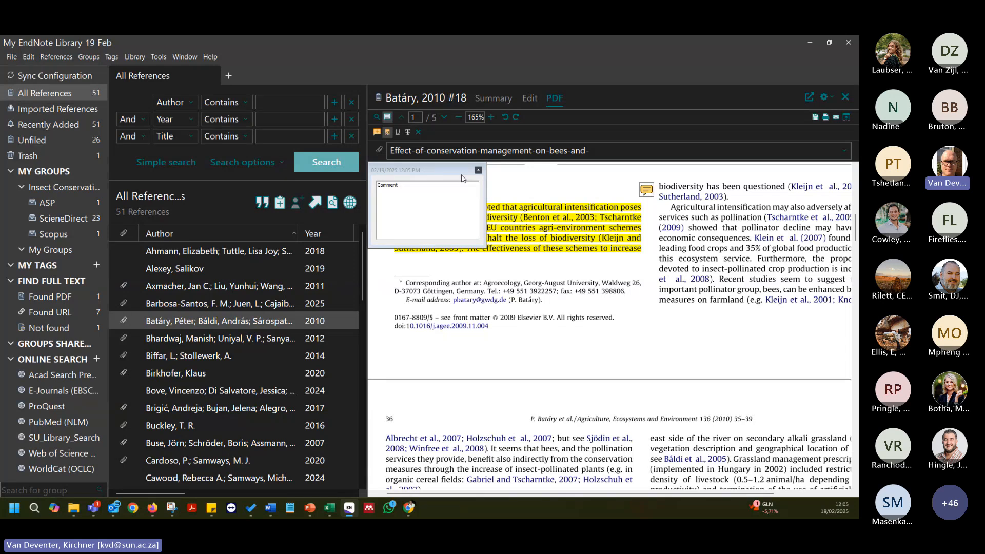
{"action": "left_click", "coordinate": [478, 170]}
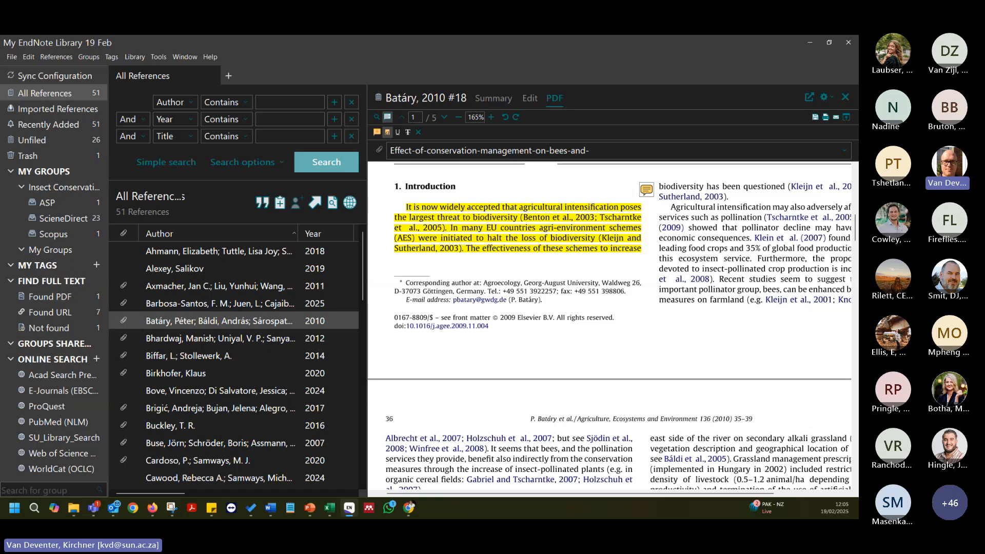
Try to copy the highlighted Introduction text into the adjacent sticky note in place of its "Comment" placeholder, and close the note.
{"action": "left_click_drag", "start_coordinate": [373, 223], "coordinate": [636, 233]}
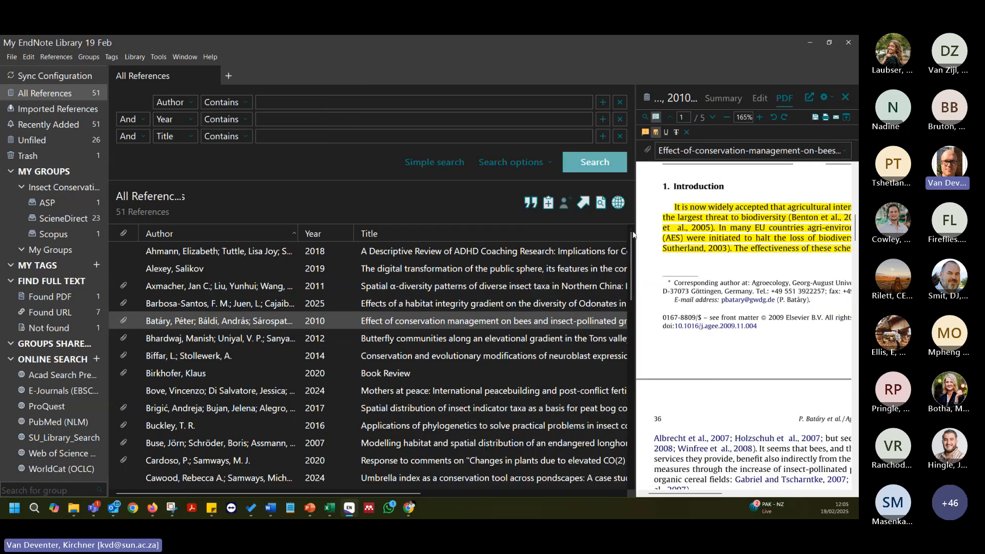
{"action": "left_click", "coordinate": [675, 211]}
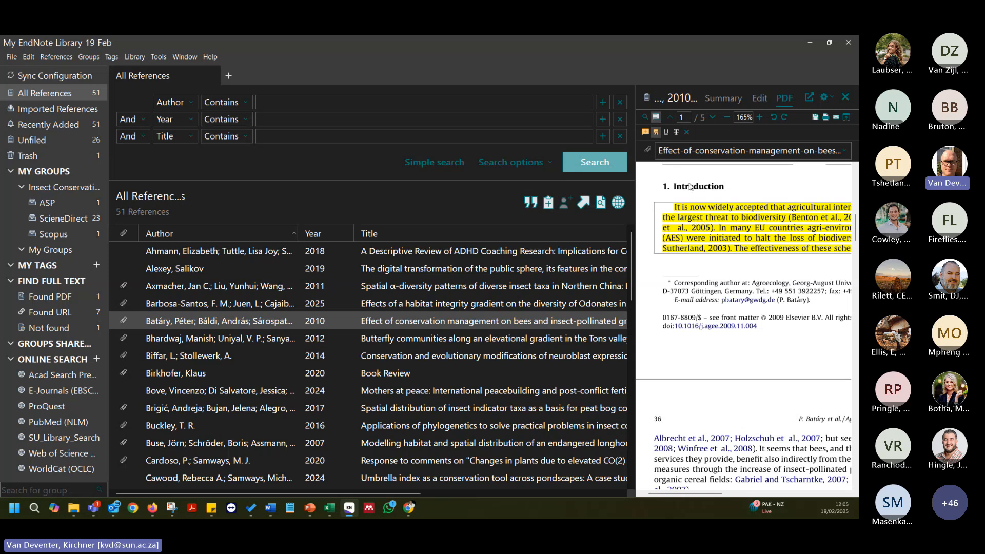
{"action": "left_click_drag", "start_coordinate": [635, 217], "coordinate": [485, 218]}
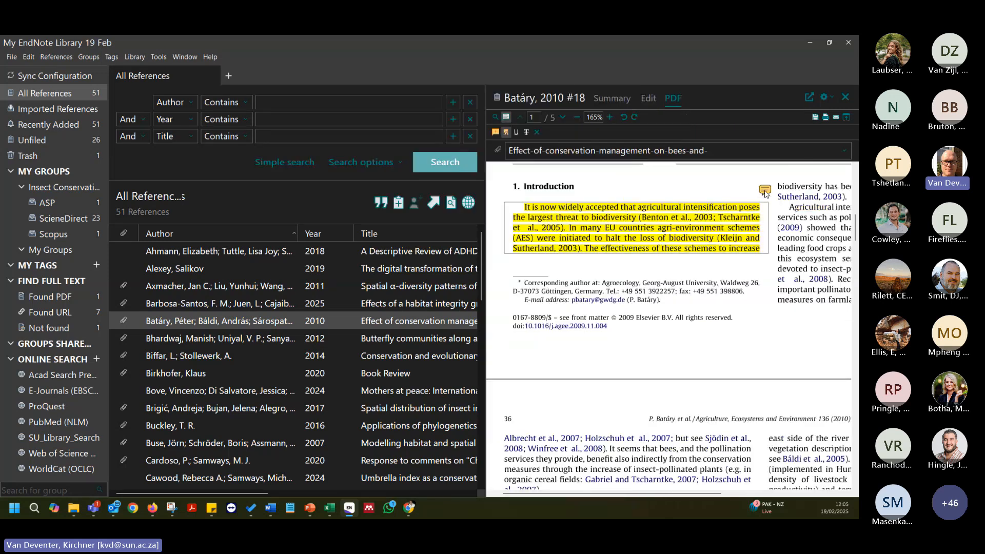
{"action": "double_click", "coordinate": [764, 191]}
{"action": "left_click_drag", "start_coordinate": [541, 185], "coordinate": [476, 184]}
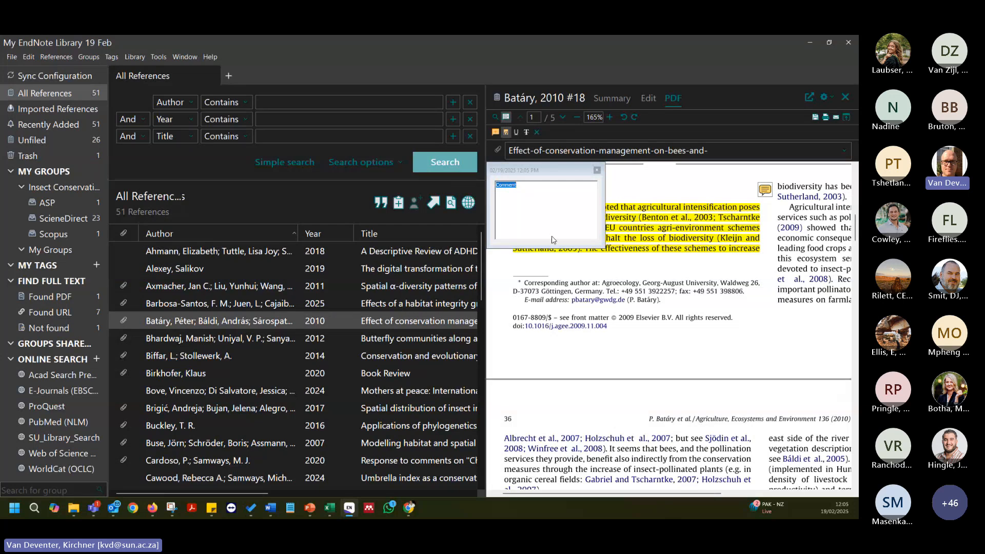
{"action": "right_click", "coordinate": [672, 230]}
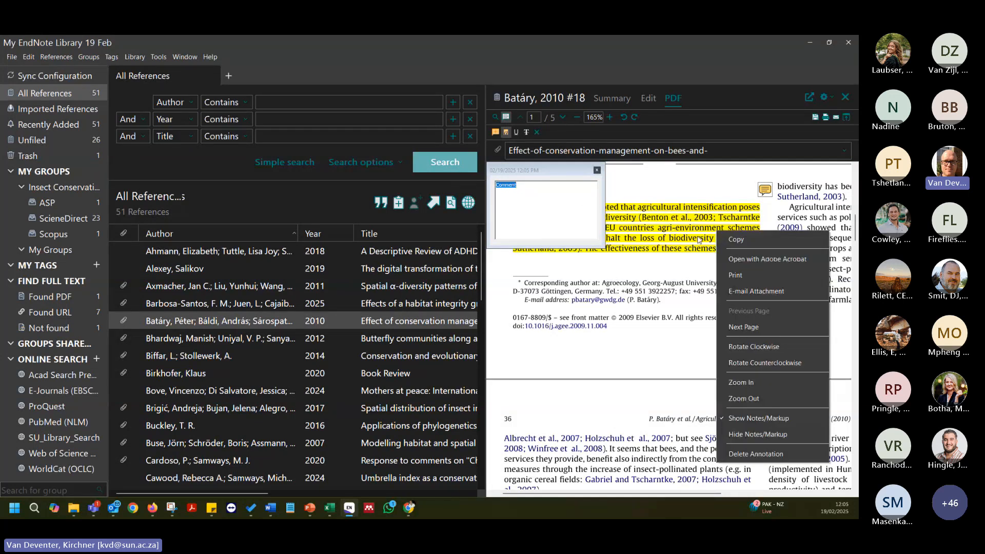
{"action": "left_click", "coordinate": [748, 239]}
{"action": "left_click", "coordinate": [544, 195]}
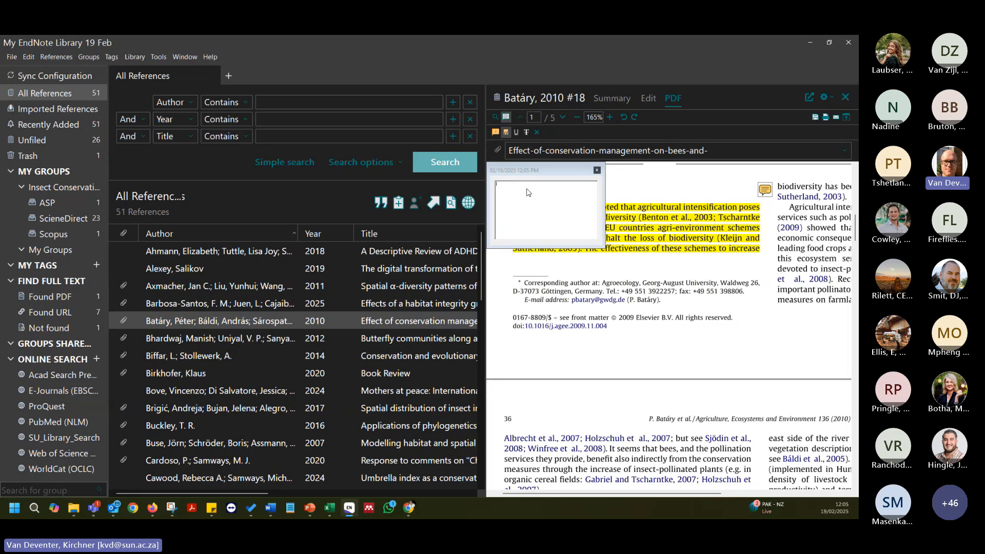
{"action": "key", "text": "ctrl+v"}
{"action": "left_click", "coordinate": [596, 170]}
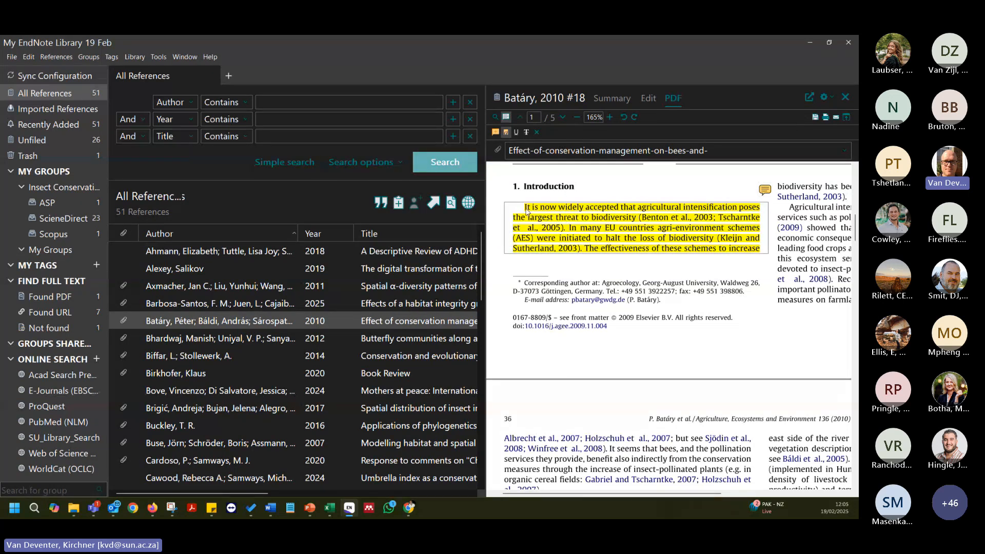
Highlight the start of the Introduction's second paragraph through "services such", and reopen and close the nearby sticky note.
{"action": "right_click", "coordinate": [634, 237]}
{"action": "left_click", "coordinate": [825, 244]}
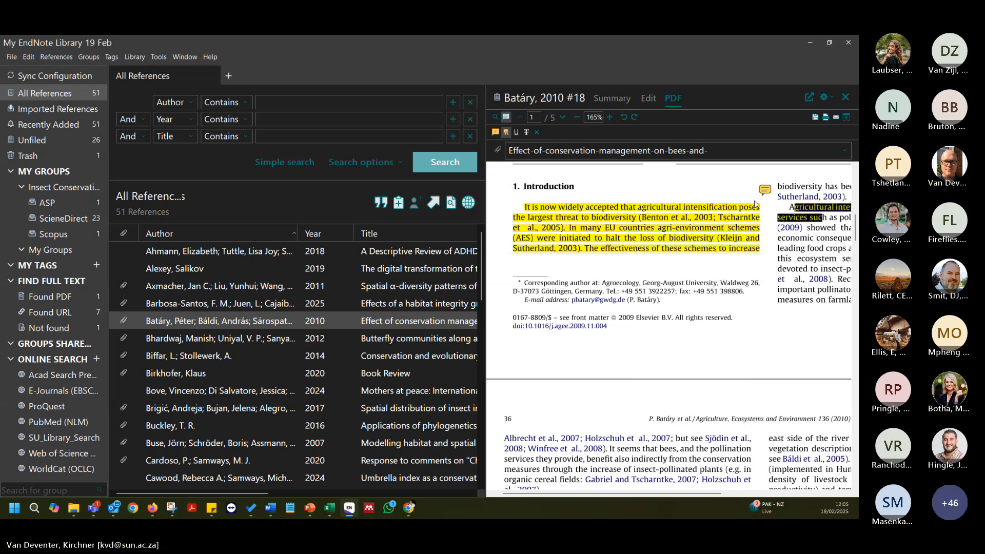
{"action": "left_click", "coordinate": [765, 191]}
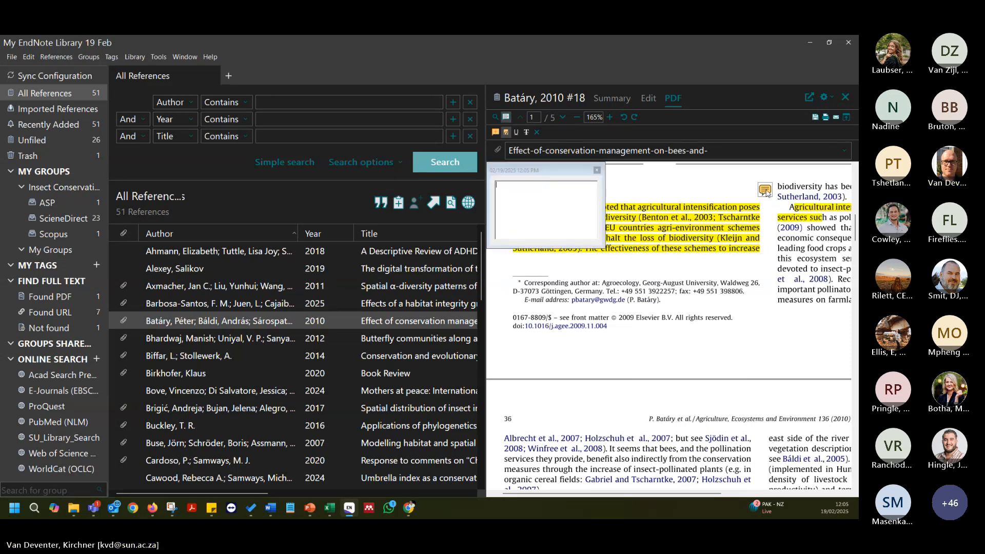
{"action": "left_click", "coordinate": [597, 170]}
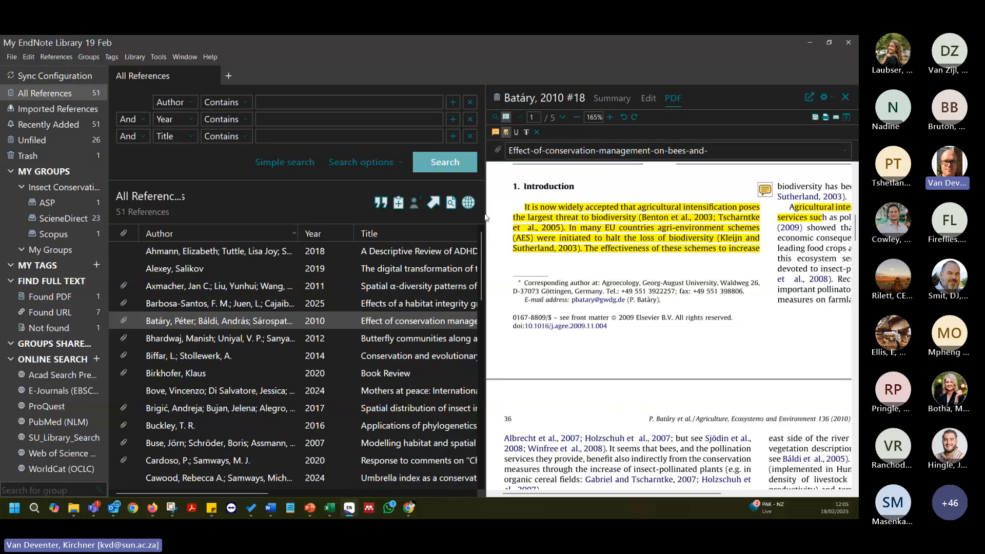
Switch to the 2012 butterfly communities reference, saving the changes to the 2010 PDF and turning off the save-changes prompt.
{"action": "left_click_drag", "start_coordinate": [485, 213], "coordinate": [636, 221]}
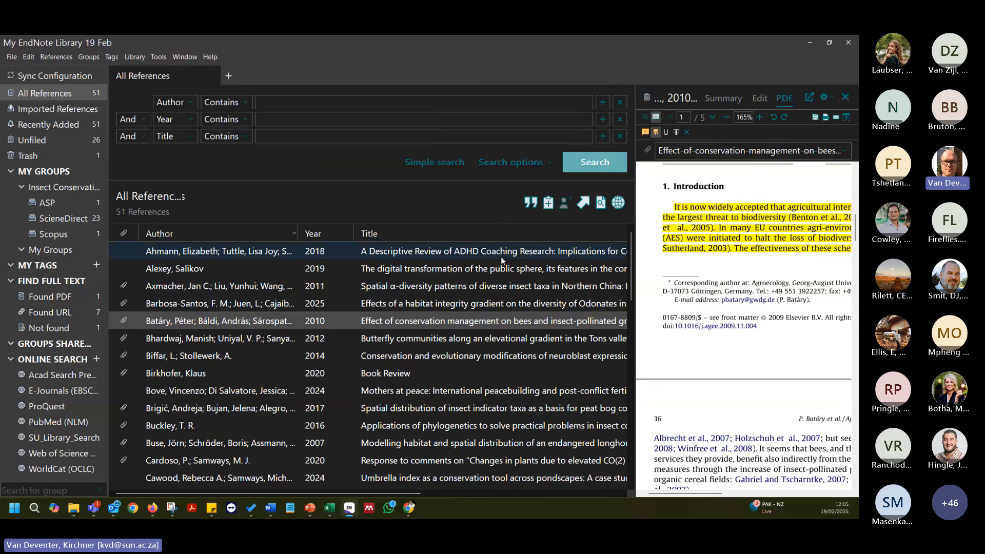
{"action": "left_click", "coordinate": [399, 322]}
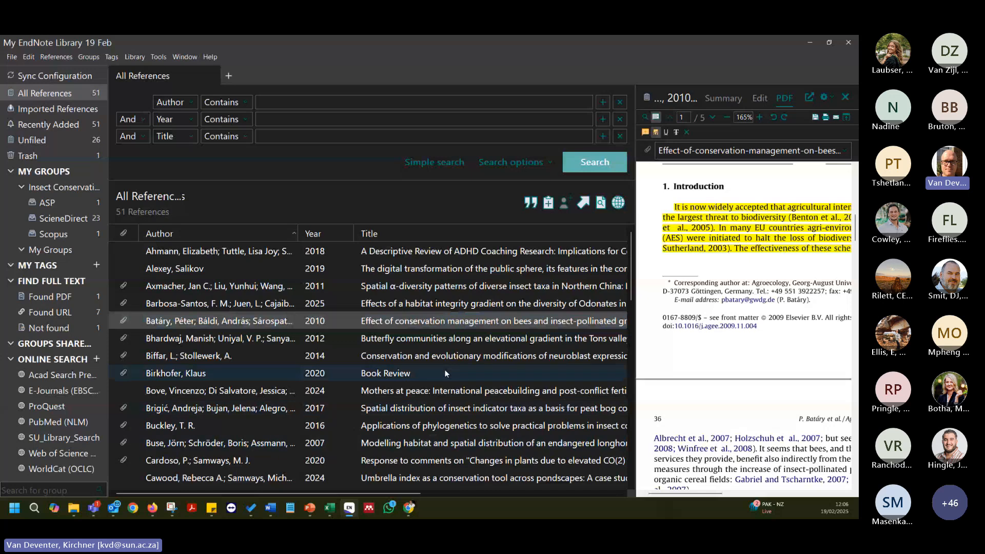
{"action": "left_click", "coordinate": [332, 340]}
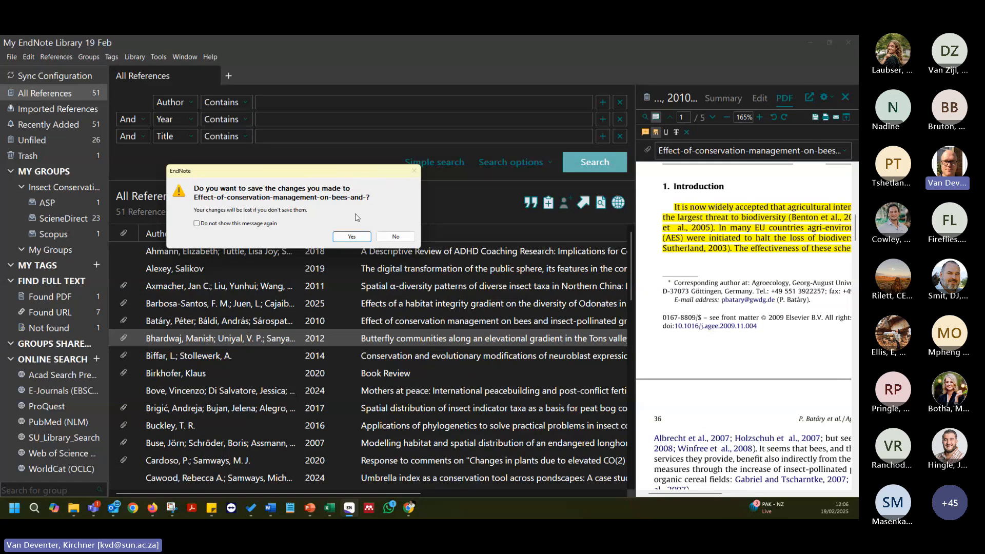
{"action": "left_click", "coordinate": [196, 223]}
{"action": "left_click", "coordinate": [354, 236]}
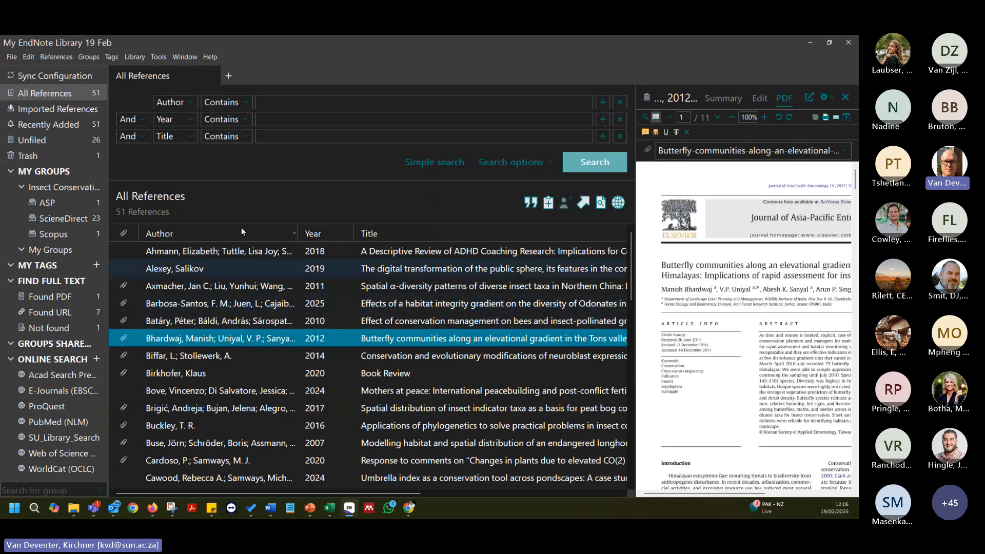
Check the saved markups in the 2010 PDF, view the 2011 insect diversity reference's PDF and summary, and select the 2020 Book Review.
{"action": "left_click", "coordinate": [299, 321]}
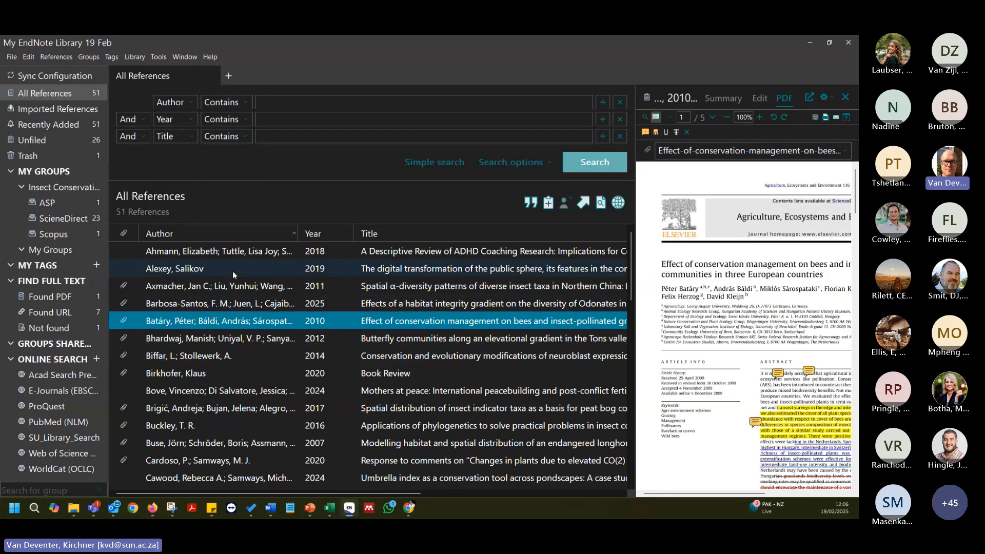
{"action": "left_click", "coordinate": [256, 286]}
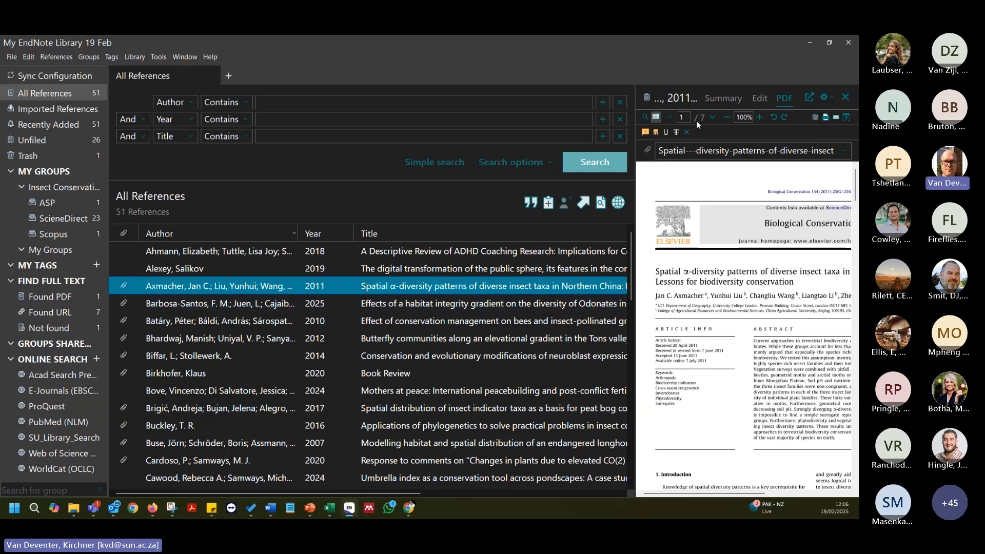
{"action": "left_click", "coordinate": [725, 102]}
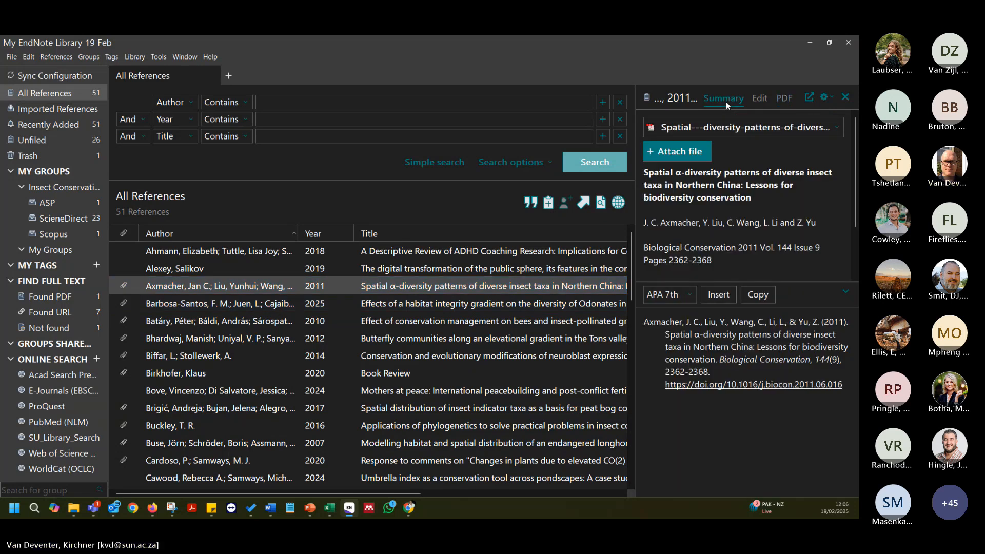
{"action": "left_click", "coordinate": [347, 378]}
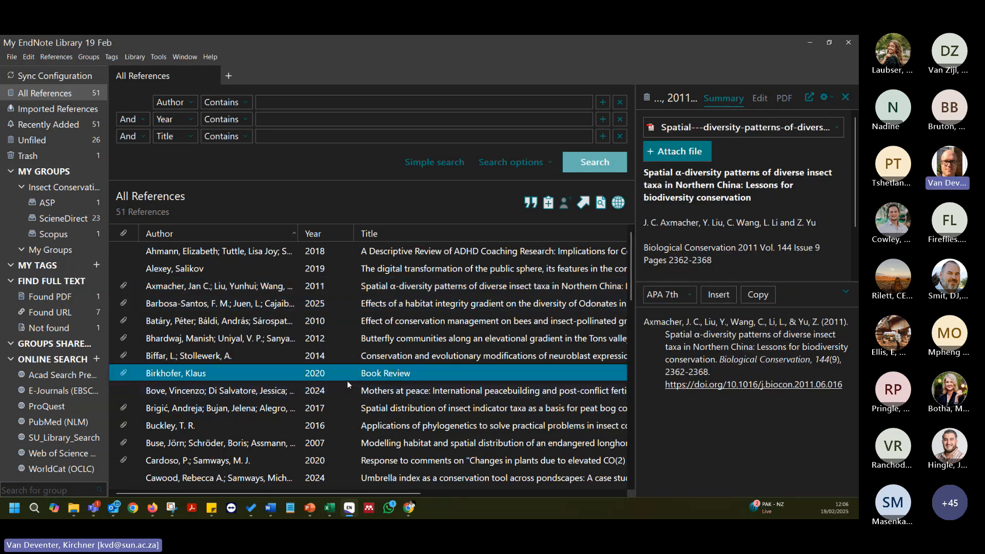
Browse the rest of the reference list and open the SU_Library_Search online search.
{"action": "scroll", "coordinate": [245, 407], "scroll_direction": "down", "scroll_amount": 10}
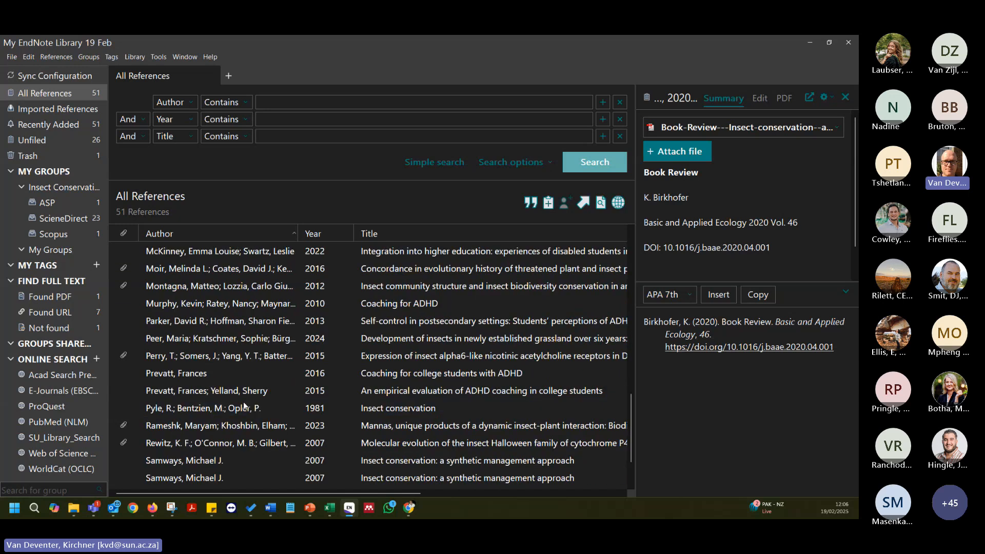
{"action": "scroll", "coordinate": [244, 407], "scroll_direction": "down", "scroll_amount": 2}
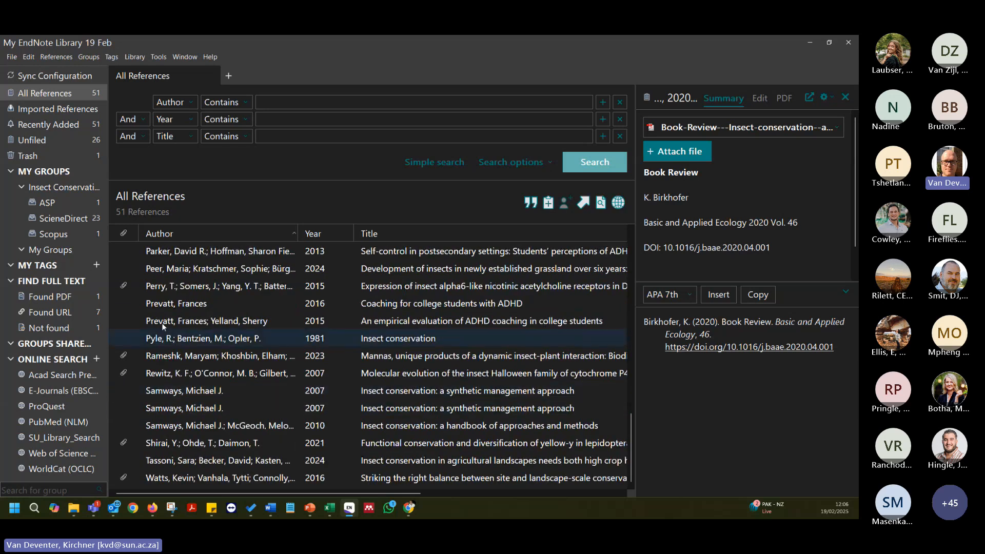
{"action": "left_click", "coordinate": [57, 363]}
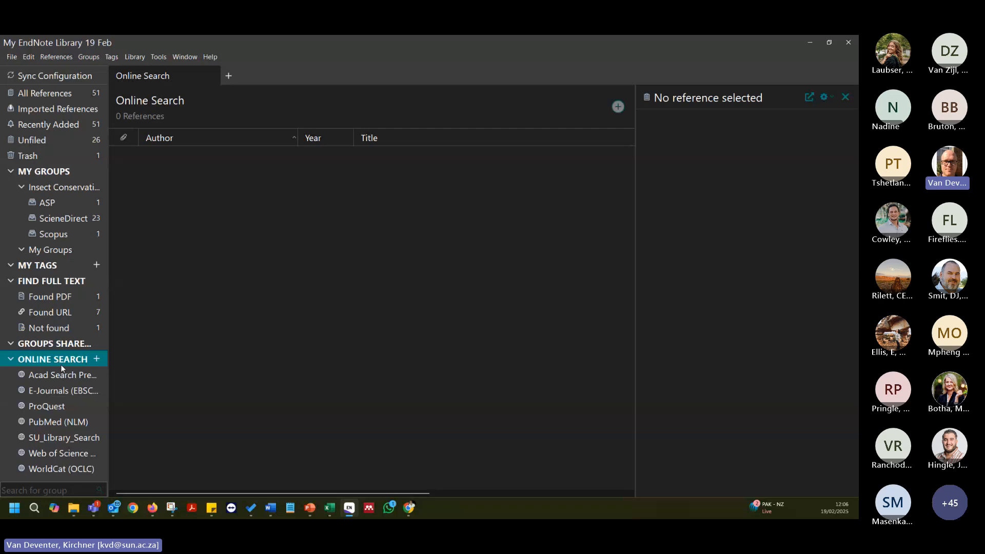
{"action": "left_click", "coordinate": [76, 439]}
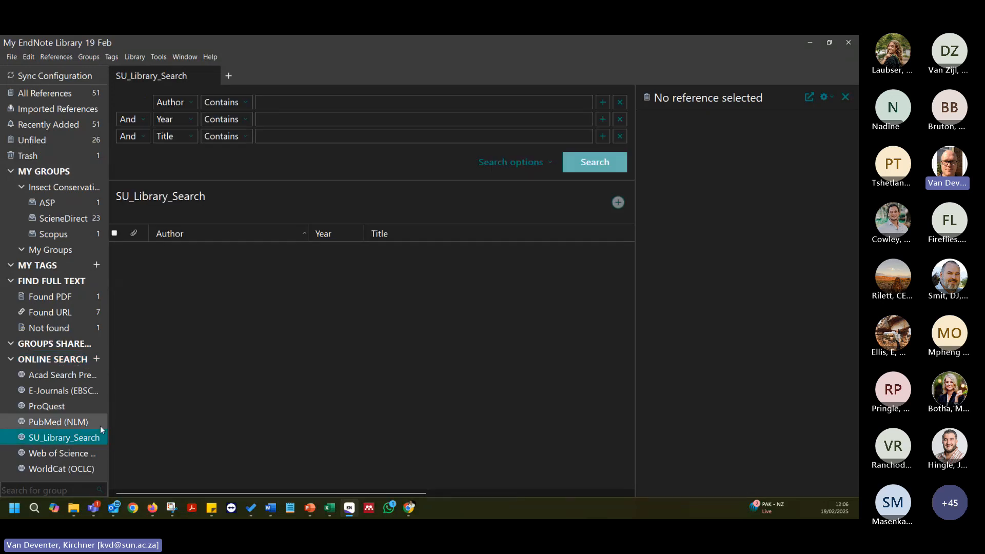
Switch to Chrome, open the library's EndNote 21 guide through Referencing, and read the instructions for adding SU Library Search to EndNote.
{"action": "left_click", "coordinate": [409, 508]}
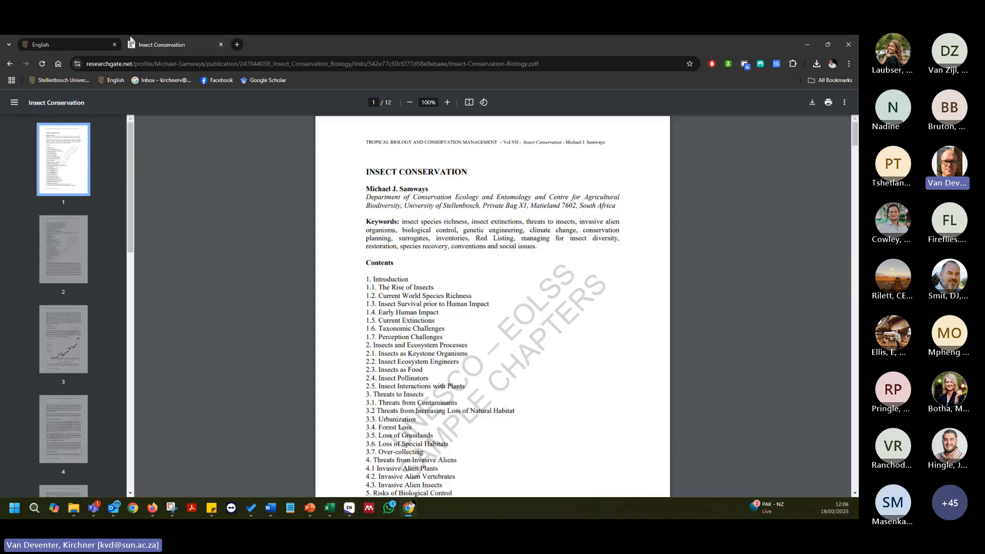
{"action": "left_click", "coordinate": [77, 45]}
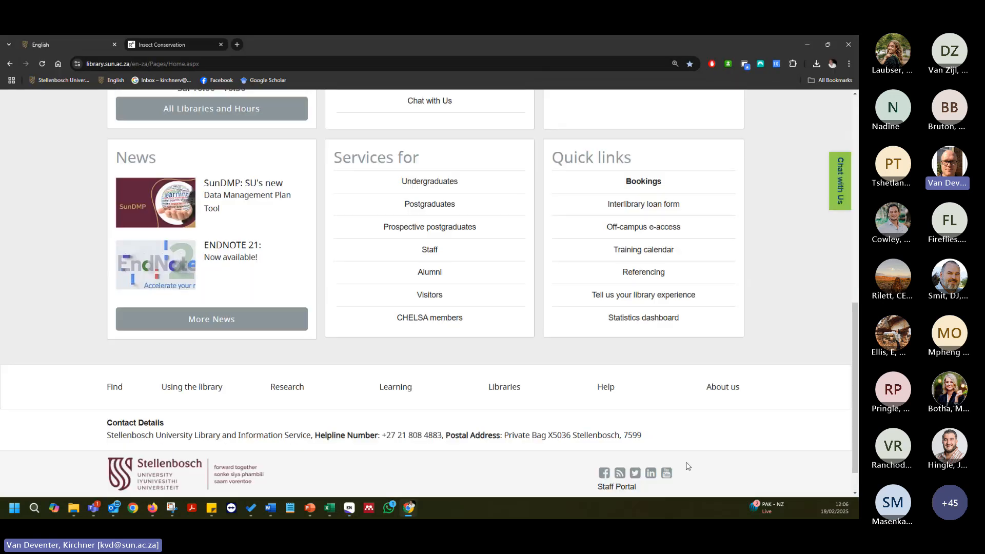
{"action": "left_click", "coordinate": [637, 274]}
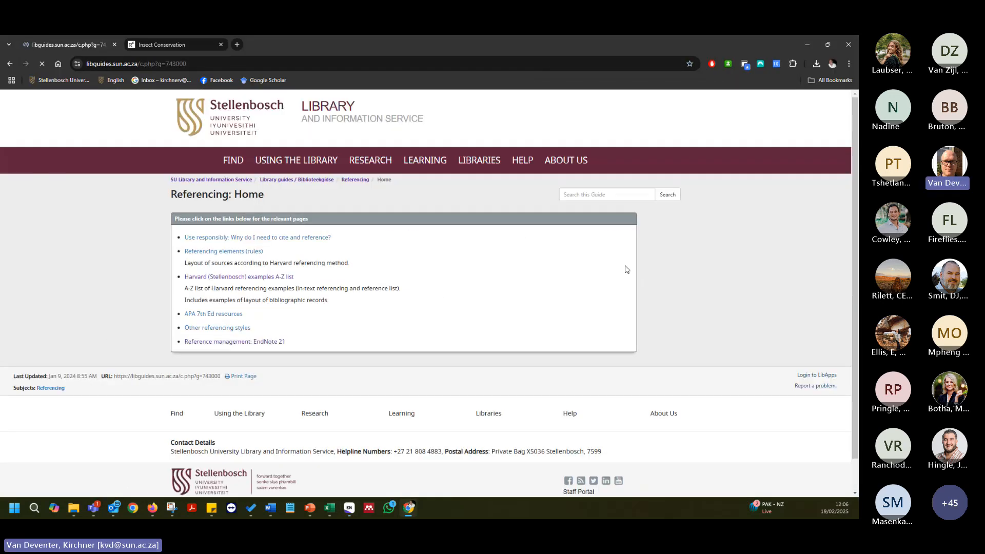
{"action": "left_click", "coordinate": [263, 342]}
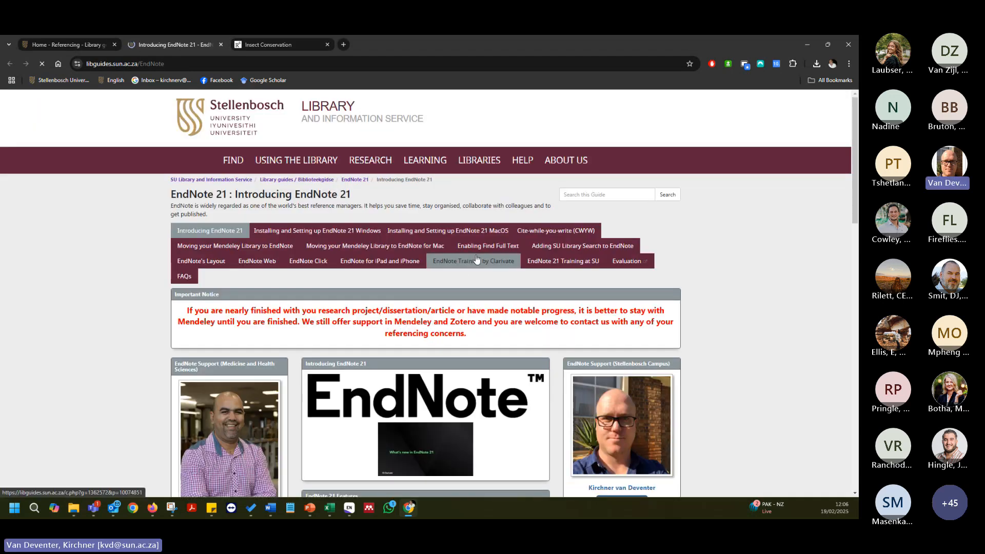
{"action": "left_click", "coordinate": [599, 251]}
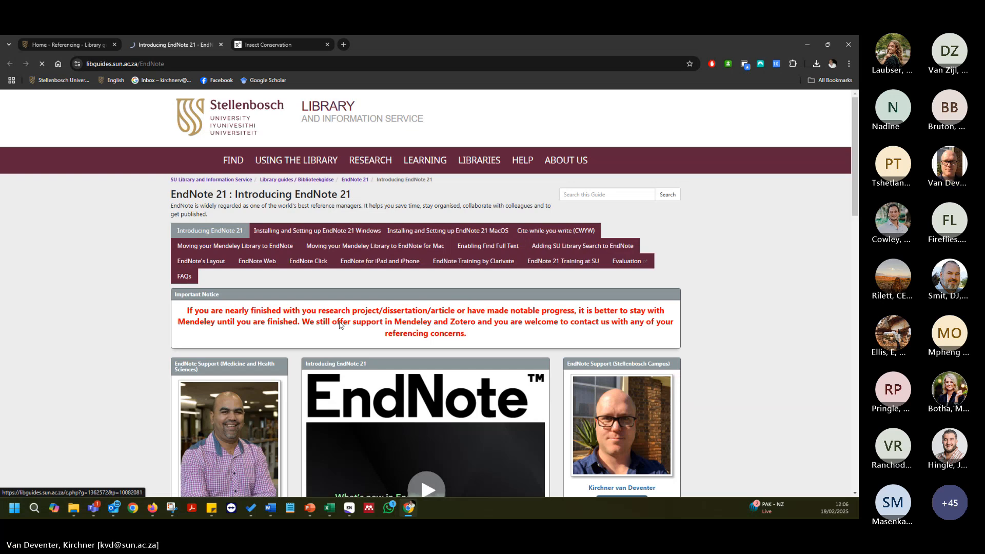
{"action": "scroll", "coordinate": [318, 398], "scroll_direction": "down", "scroll_amount": 10}
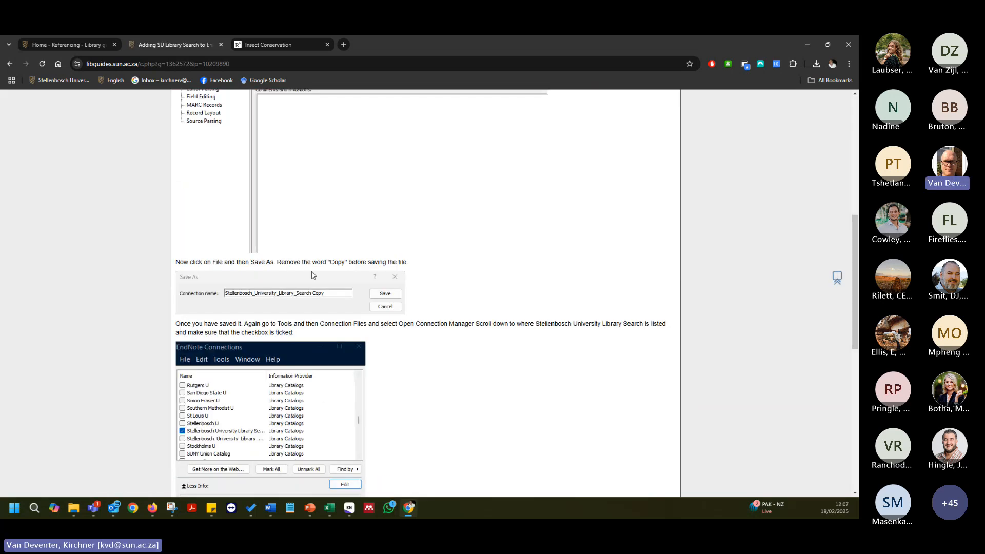
{"action": "scroll", "coordinate": [314, 288], "scroll_direction": "down", "scroll_amount": 6}
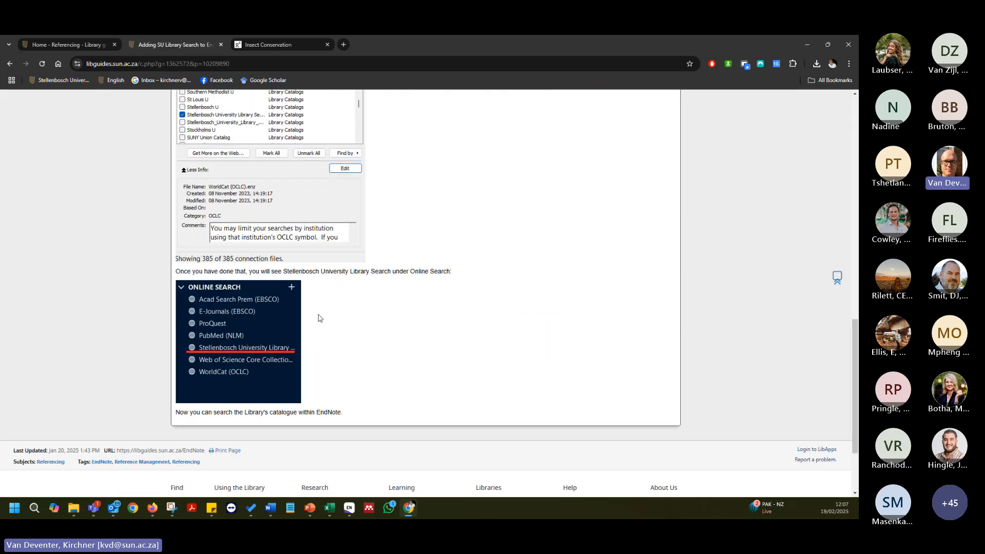
{"action": "scroll", "coordinate": [319, 316], "scroll_direction": "up", "scroll_amount": 6}
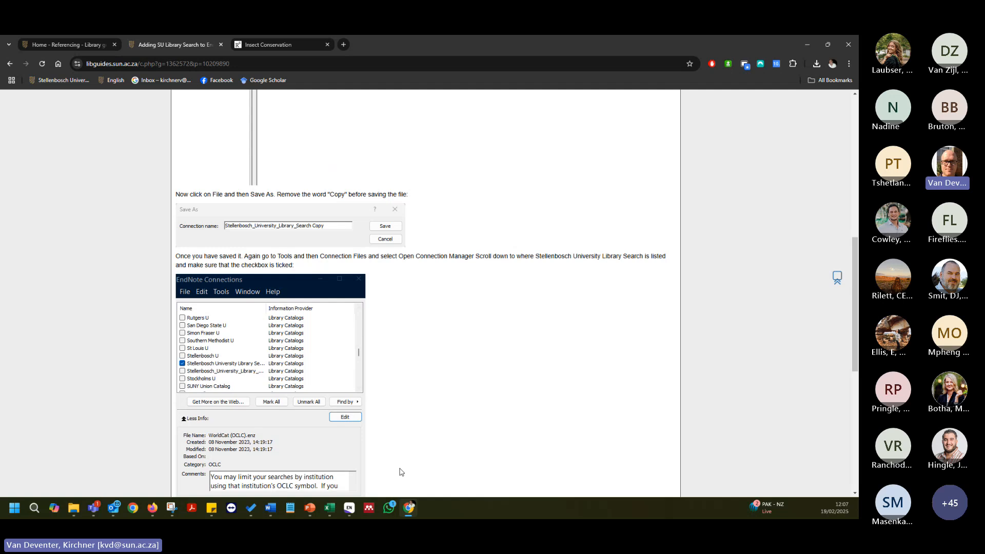
Return to EndNote, search SU_Library_Search for titles containing "insect conservation", and look across the result columns.
{"action": "left_click", "coordinate": [349, 508]}
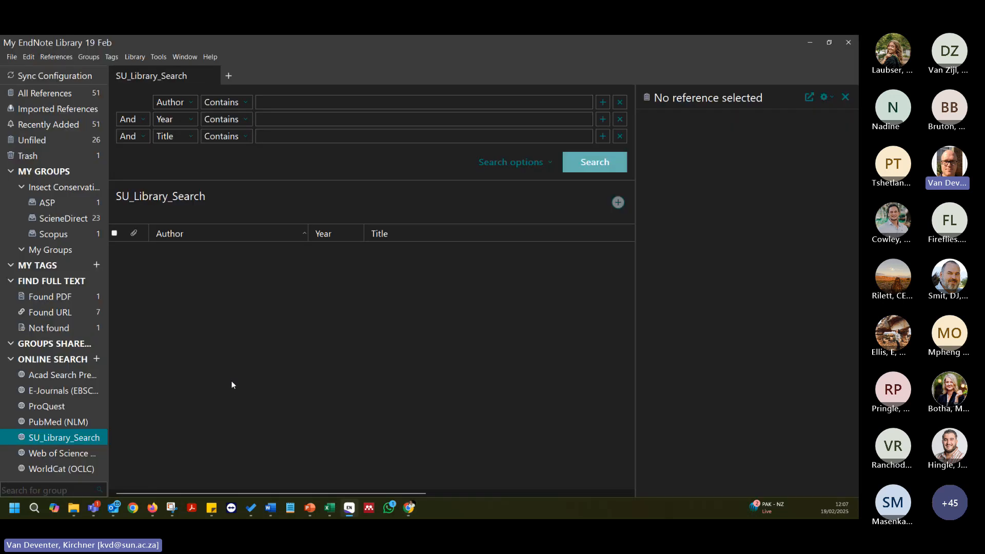
{"action": "left_click", "coordinate": [53, 454]}
{"action": "left_click", "coordinate": [57, 438]}
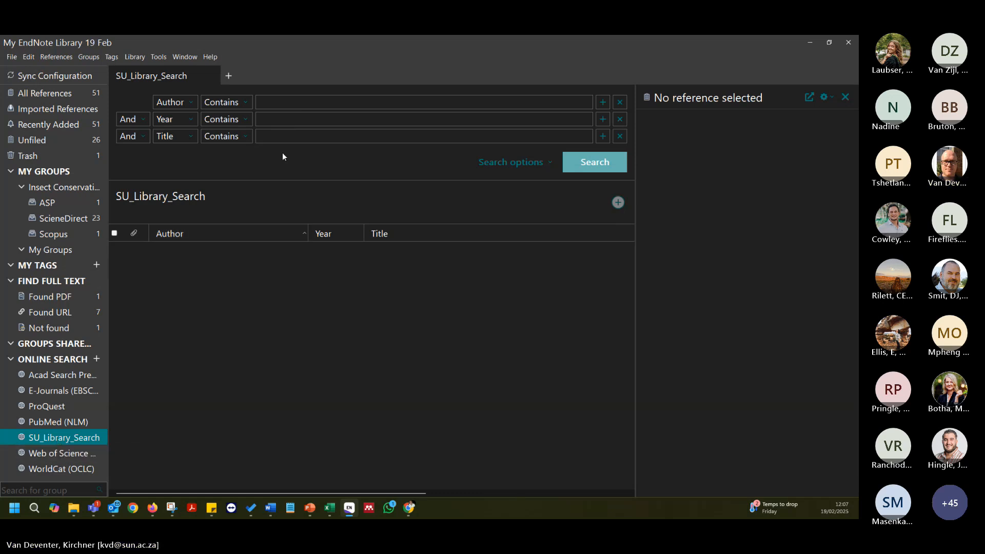
{"action": "left_click", "coordinate": [284, 137]}
{"action": "type", "text": "inse"}
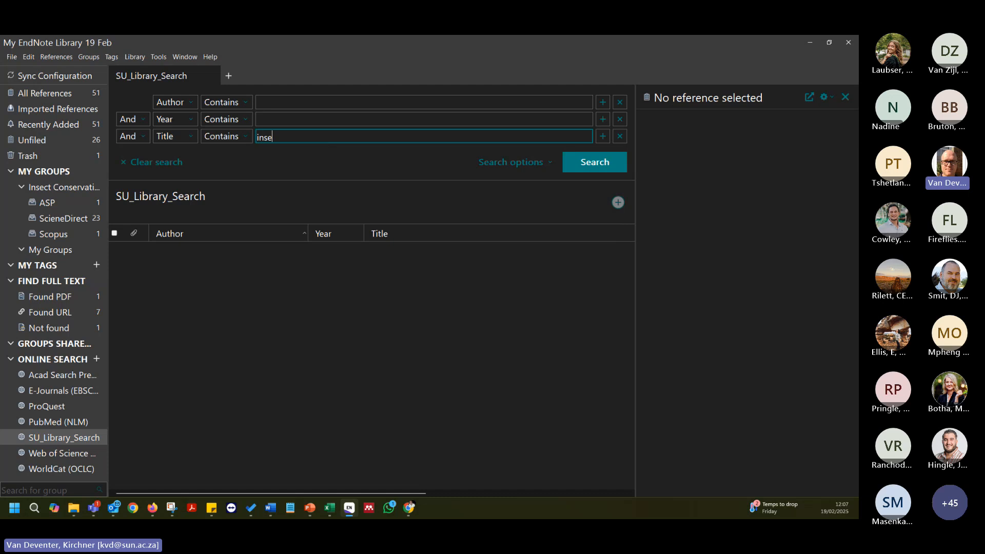
{"action": "type", "text": "ct conservation"}
{"action": "key", "text": "Return"}
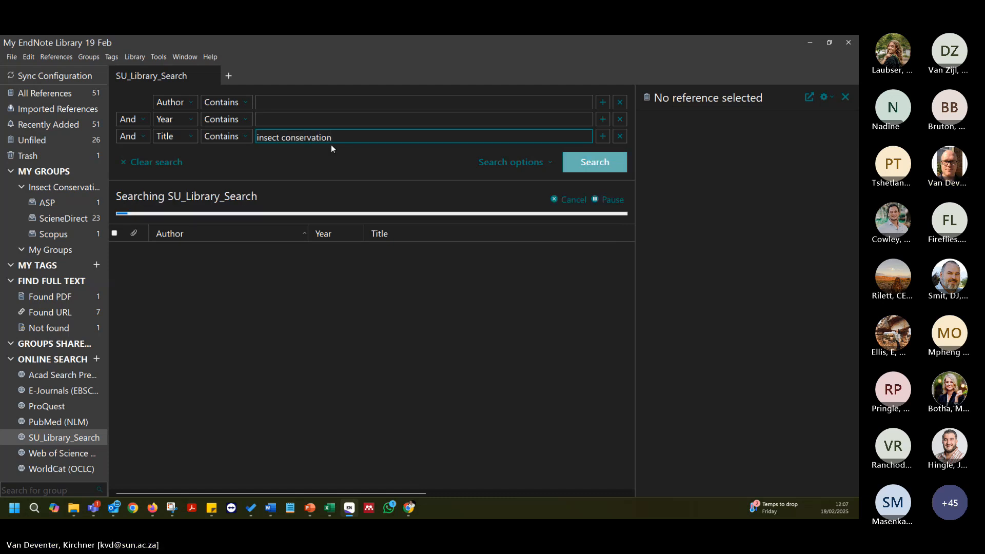
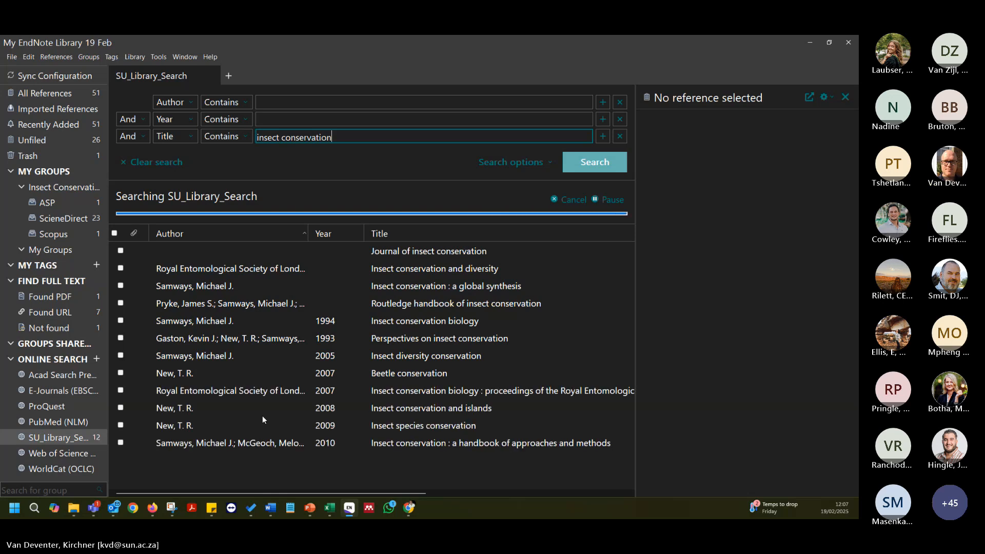
{"action": "scroll", "coordinate": [282, 396], "scroll_direction": "right", "scroll_amount": 2}
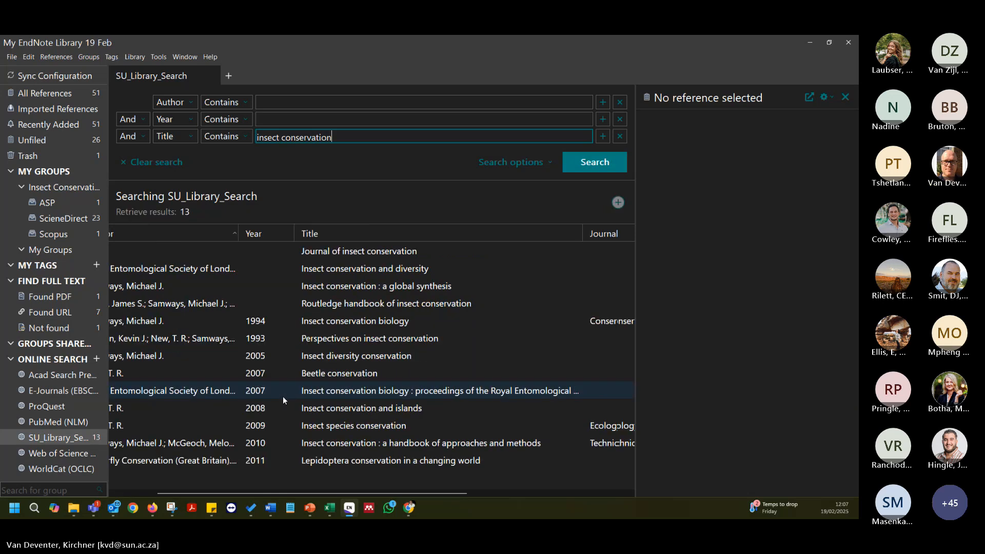
{"action": "scroll", "coordinate": [280, 394], "scroll_direction": "left", "scroll_amount": 2}
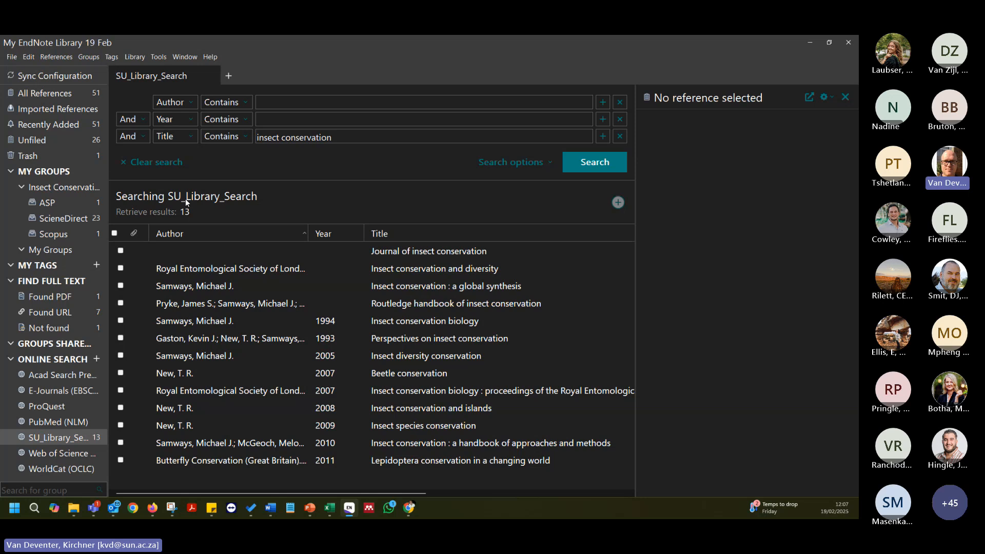
{"action": "scroll", "coordinate": [258, 408], "scroll_direction": "right", "scroll_amount": 2}
{"action": "scroll", "coordinate": [262, 436], "scroll_direction": "left", "scroll_amount": 2}
Switch to Chrome, return to the library home page, and run a Library Search for "insect conservation".
{"action": "left_click", "coordinate": [409, 508]}
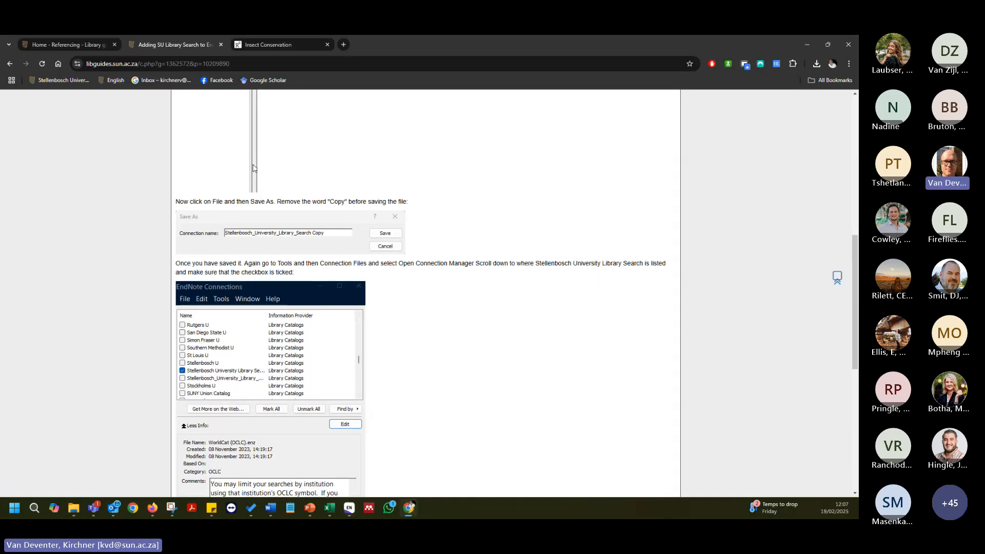
{"action": "left_click", "coordinate": [71, 45]}
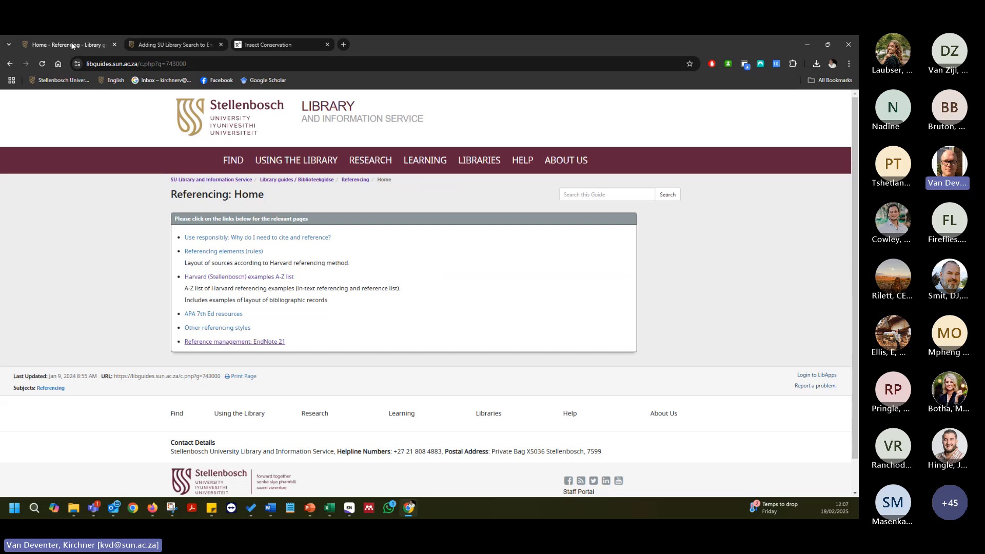
{"action": "left_click", "coordinate": [216, 179]}
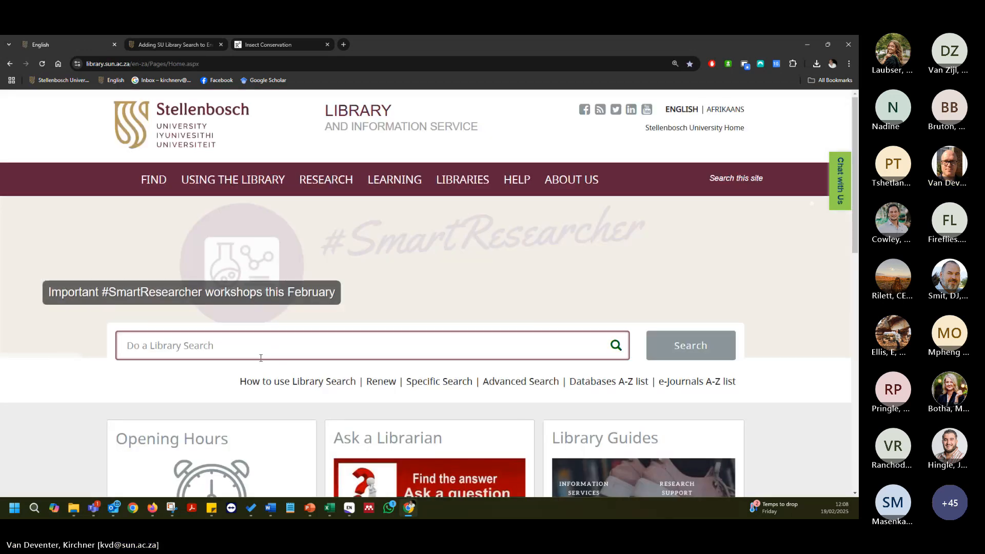
{"action": "left_click", "coordinate": [256, 346]}
{"action": "type", "text": "insect"}
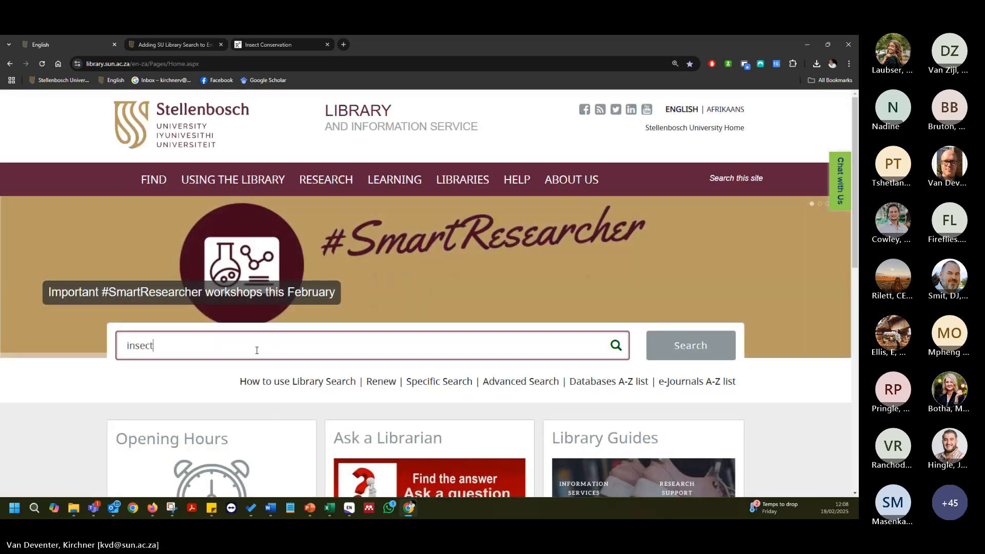
{"action": "type", "text": " conser"}
{"action": "key", "text": "BackSpace"}
{"action": "type", "text": "rvation"}
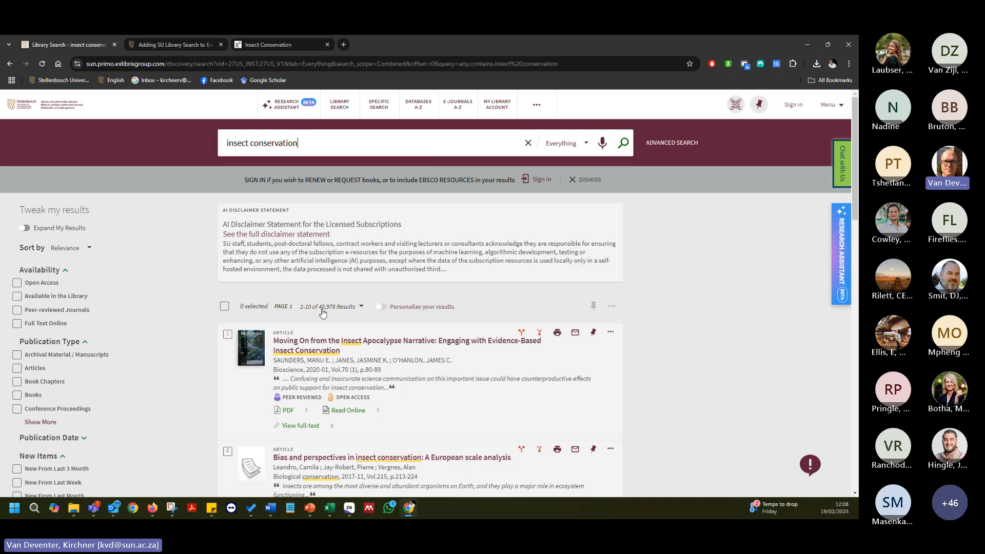
Examine the first page of Library Search results for insect conservation and the available filters.
{"action": "scroll", "coordinate": [388, 329], "scroll_direction": "down", "scroll_amount": 2}
{"action": "scroll", "coordinate": [388, 329], "scroll_direction": "down", "scroll_amount": 10}
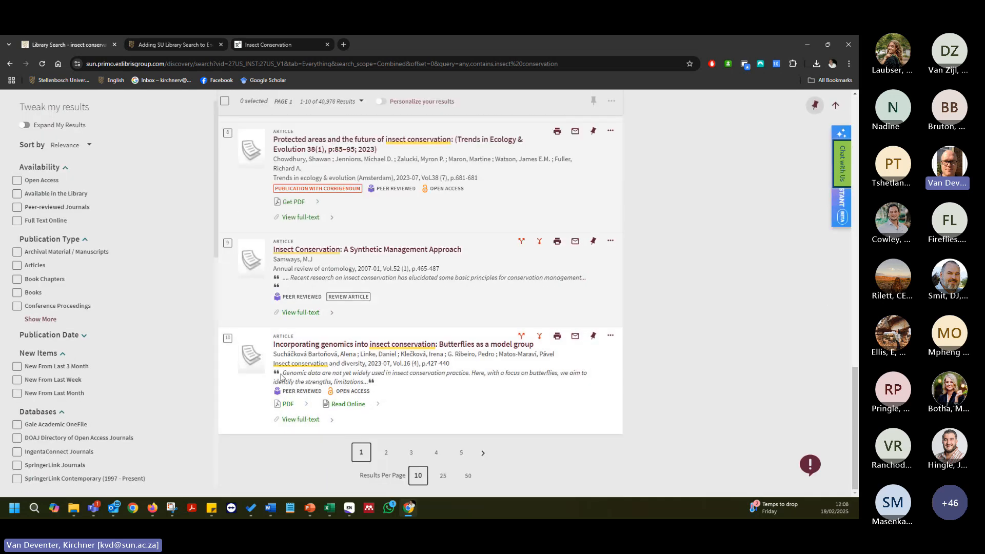
{"action": "scroll", "coordinate": [365, 420], "scroll_direction": "up", "scroll_amount": 12}
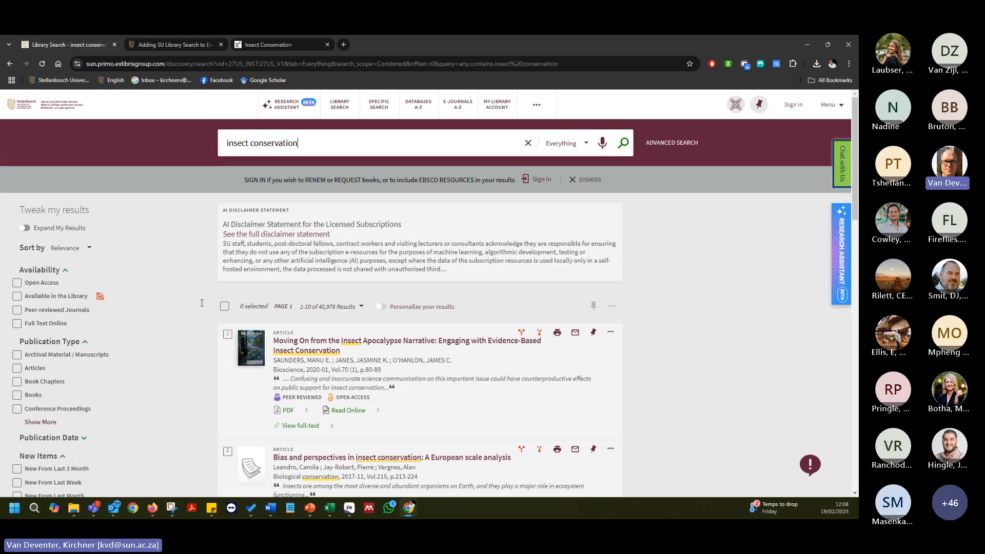
{"action": "scroll", "coordinate": [200, 306], "scroll_direction": "down", "scroll_amount": 6}
{"action": "scroll", "coordinate": [199, 306], "scroll_direction": "down", "scroll_amount": 9}
{"action": "scroll", "coordinate": [200, 307], "scroll_direction": "down", "scroll_amount": 7}
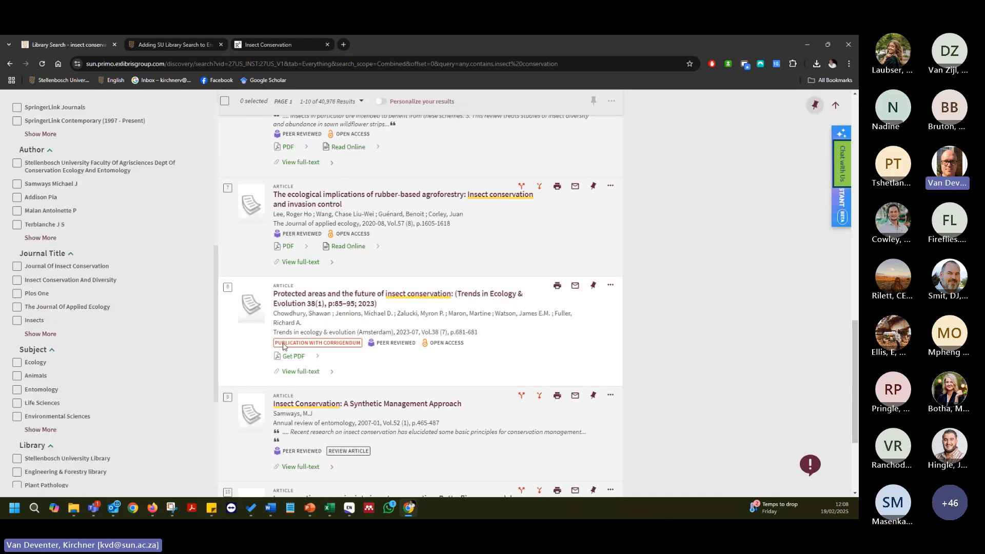
{"action": "scroll", "coordinate": [301, 370], "scroll_direction": "up", "scroll_amount": 9}
{"action": "scroll", "coordinate": [302, 370], "scroll_direction": "up", "scroll_amount": 4}
Switch back to EndNote and clear the title term from the SU_Library_Search form.
{"action": "left_click", "coordinate": [349, 508]}
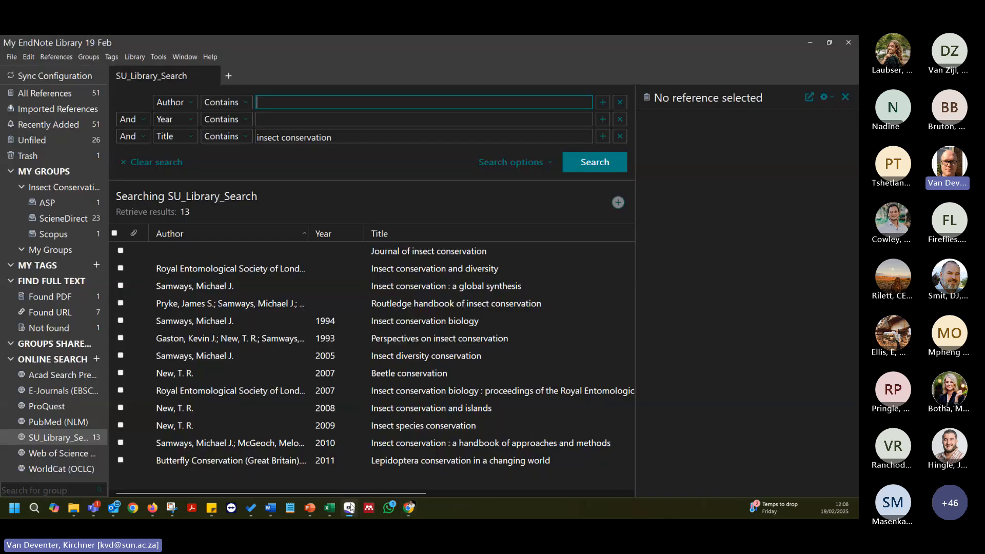
{"action": "left_click_drag", "start_coordinate": [318, 138], "coordinate": [204, 136]}
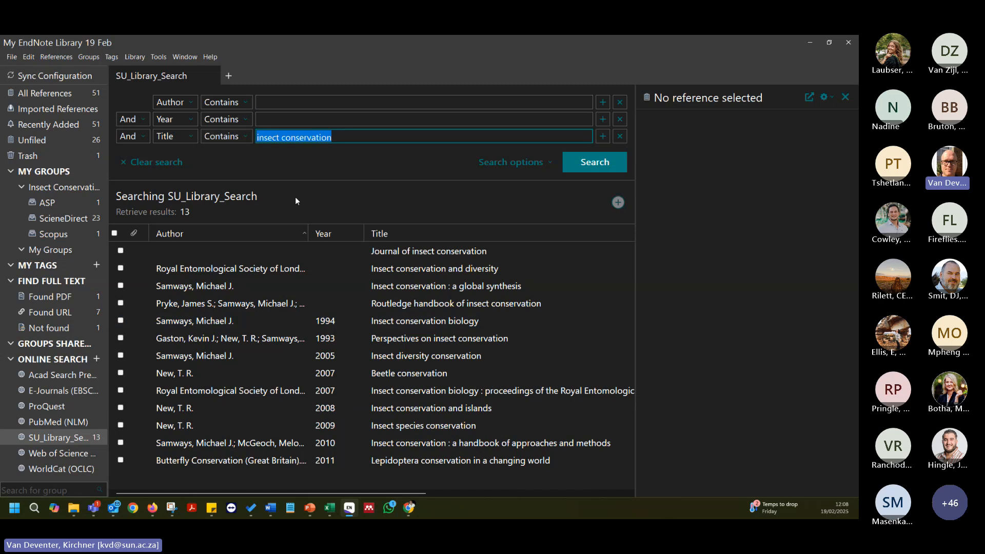
{"action": "key", "text": "BackSpace"}
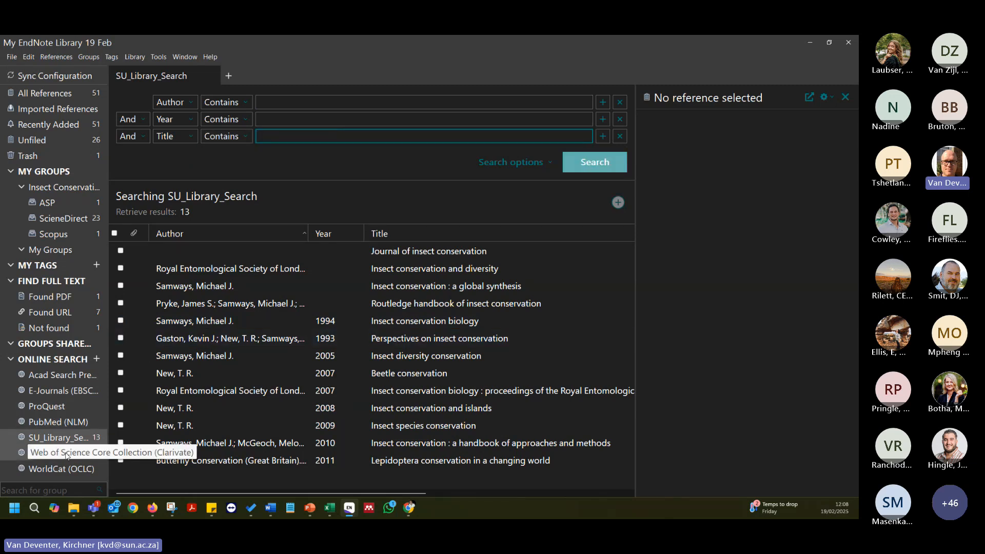
Copy the author's name from "Insect conservation and islands" and search Web of Science Core Collection for that author.
{"action": "left_click", "coordinate": [190, 409]}
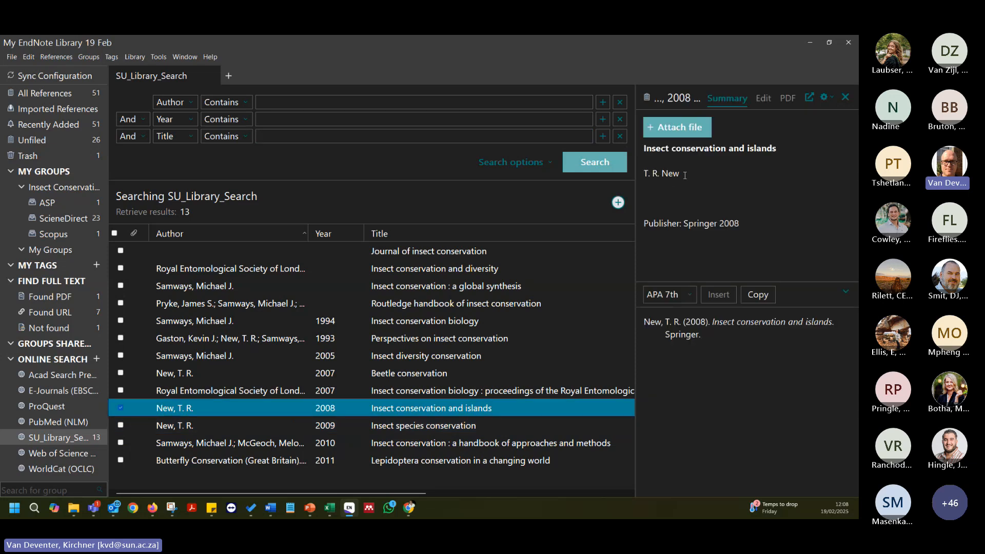
{"action": "left_click_drag", "start_coordinate": [685, 175], "coordinate": [644, 174]}
{"action": "key", "text": "ctrl+c"}
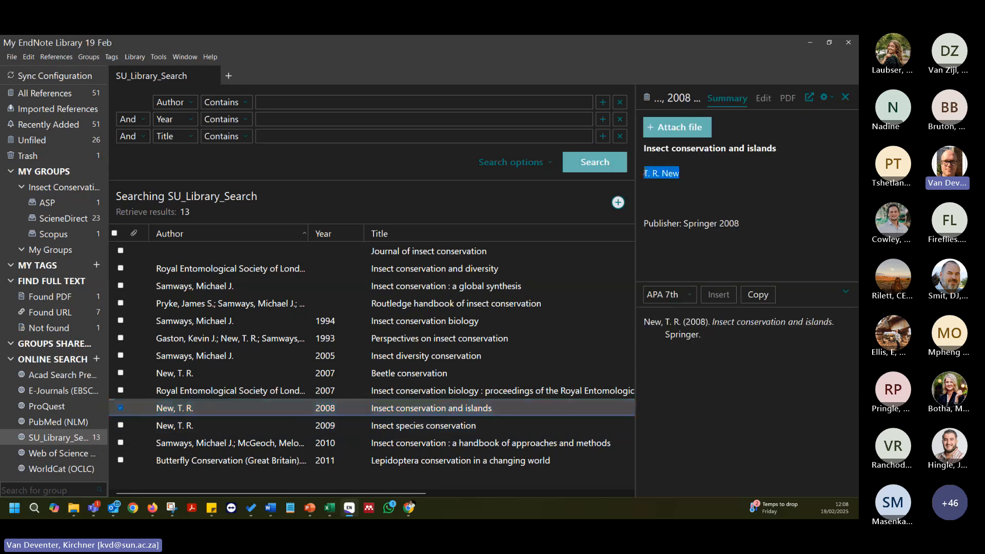
{"action": "left_click", "coordinate": [62, 453]}
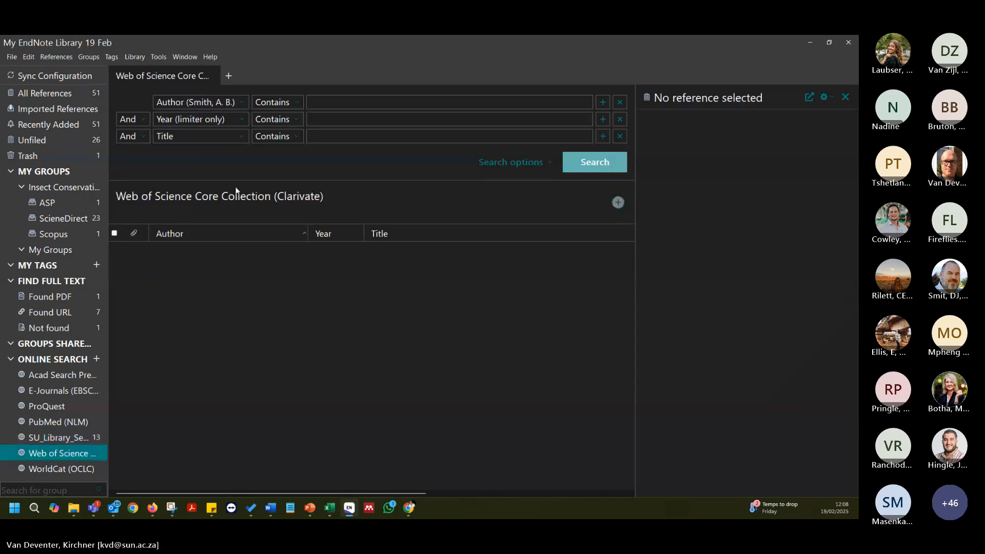
{"action": "left_click", "coordinate": [317, 104]}
{"action": "key", "text": "ctrl+v"}
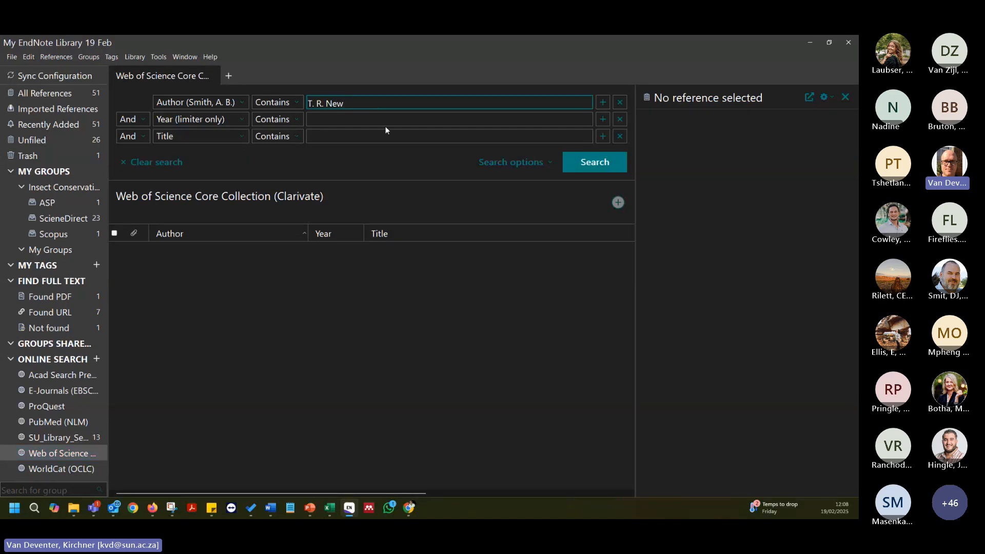
{"action": "left_click", "coordinate": [605, 167]}
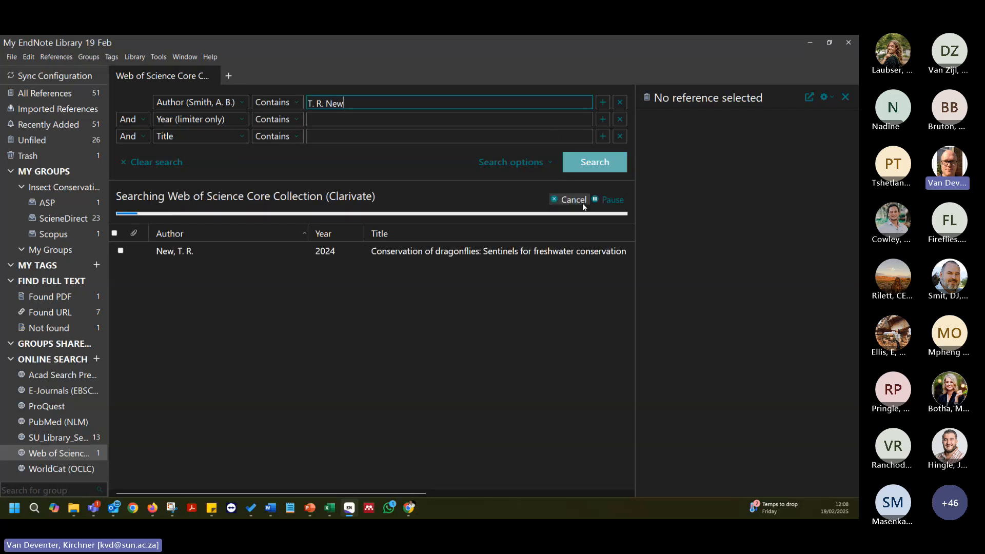
Cancel the running Web of Science retrieval and fetch the first 25 references for the same author search.
{"action": "left_click", "coordinate": [570, 200]}
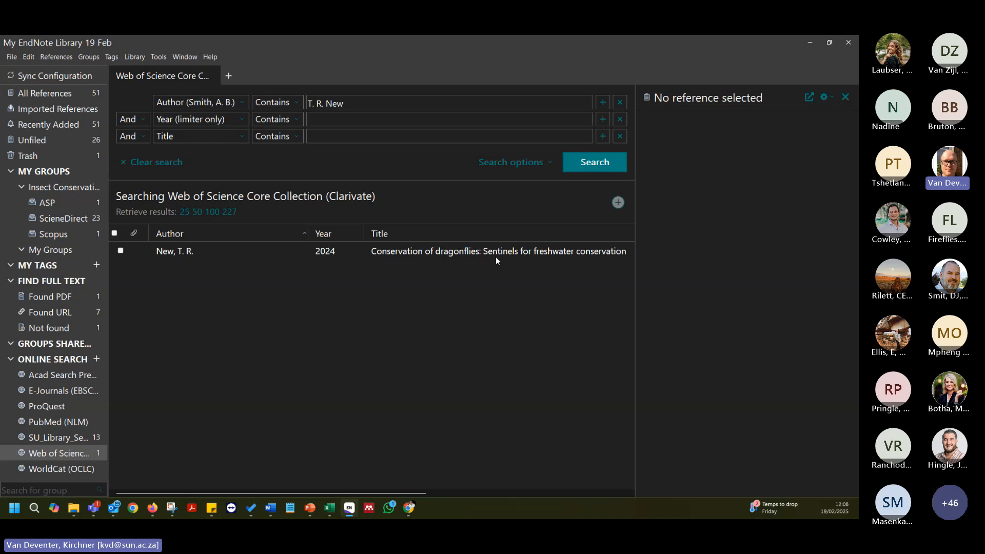
{"action": "left_click", "coordinate": [594, 162]}
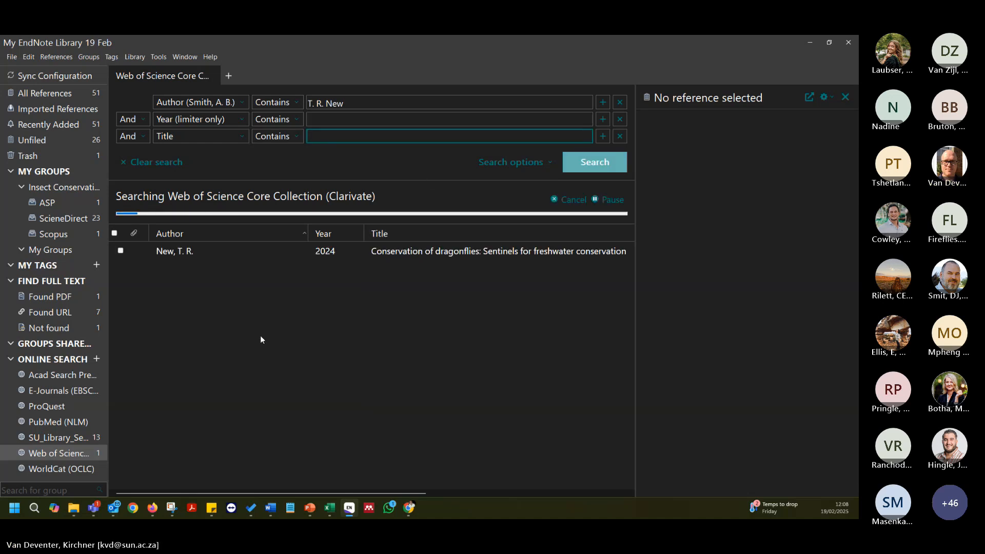
{"action": "scroll", "coordinate": [225, 300], "scroll_direction": "up", "scroll_amount": 4}
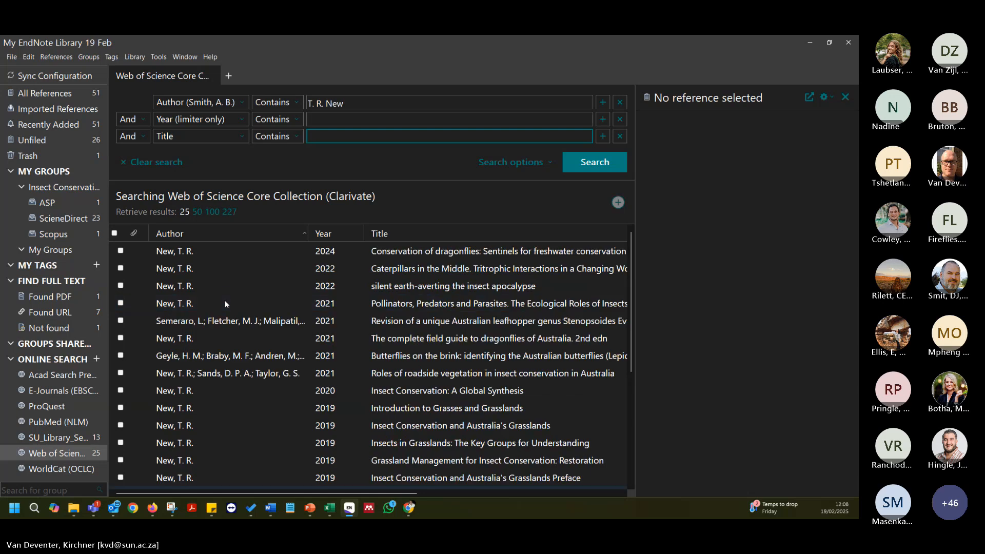
Browse the retrieved Web of Science references and preview the 2019 chapter "Introduction to Grasses and Grasslands".
{"action": "scroll", "coordinate": [225, 300], "scroll_direction": "down", "scroll_amount": 4}
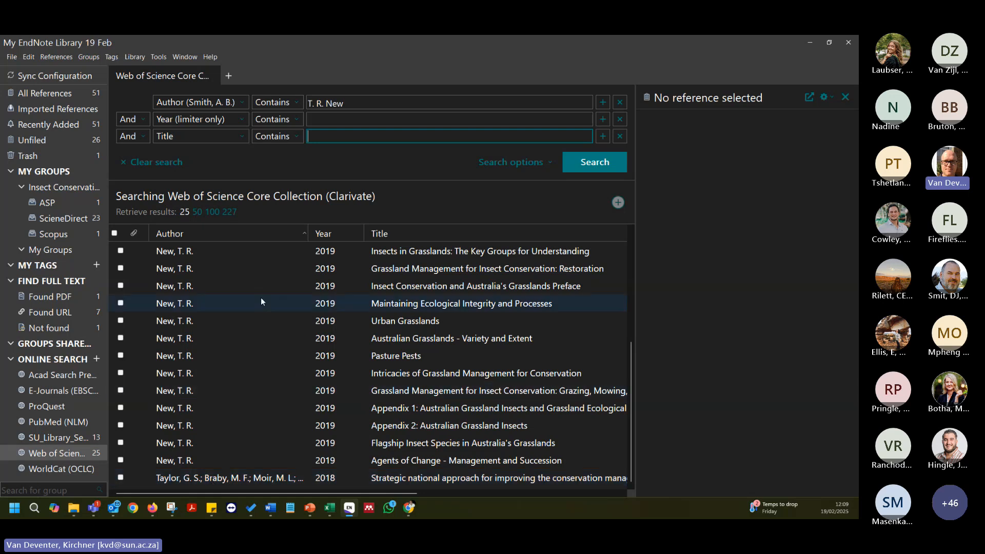
{"action": "scroll", "coordinate": [205, 376], "scroll_direction": "up", "scroll_amount": 4}
{"action": "left_click", "coordinate": [267, 408]}
{"action": "scroll", "coordinate": [334, 405], "scroll_direction": "down", "scroll_amount": 4}
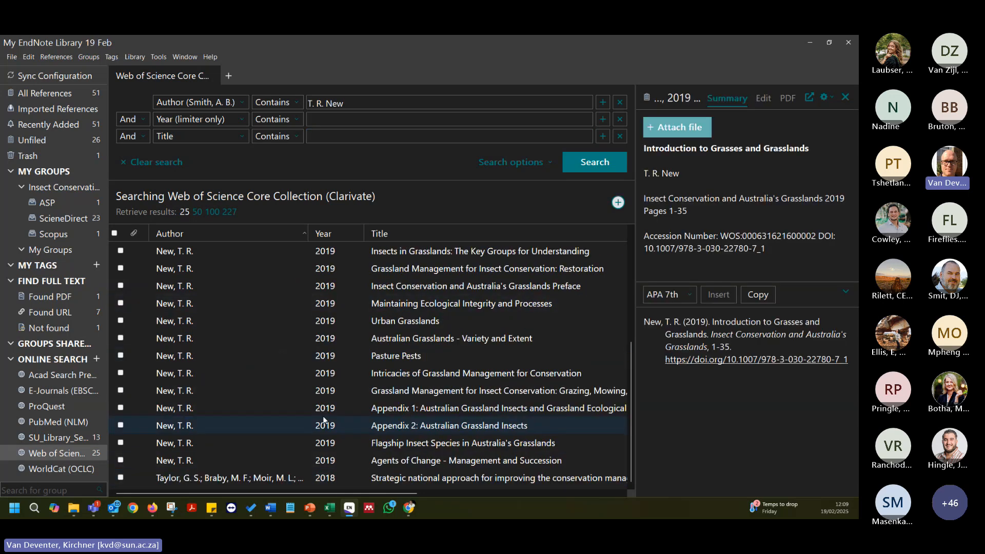
{"action": "scroll", "coordinate": [347, 390], "scroll_direction": "up", "scroll_amount": 4}
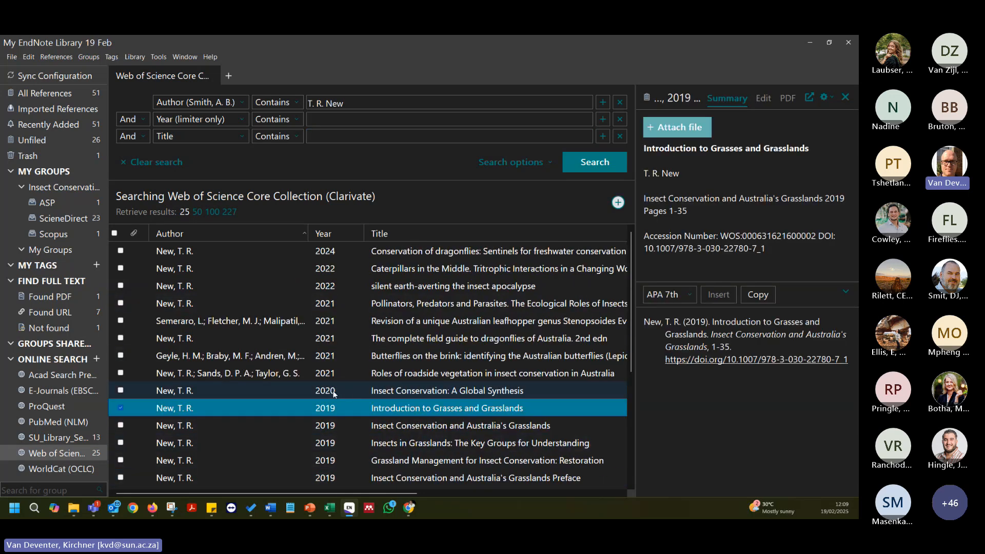
Try to search Acad Search Prem (EBSCO) for titles containing "insect conservation".
{"action": "left_click", "coordinate": [69, 376]}
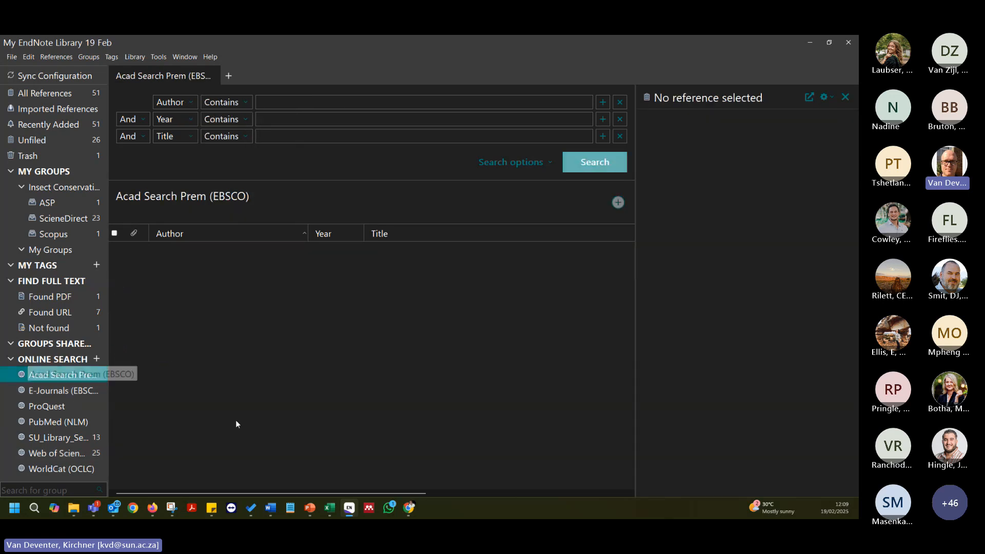
{"action": "left_click", "coordinate": [285, 138]}
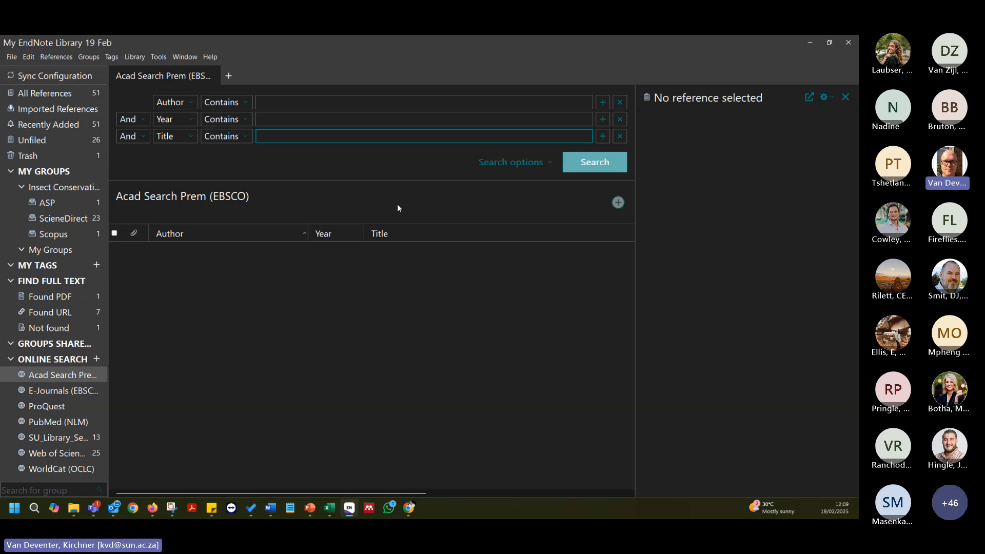
{"action": "type", "text": "insec"}
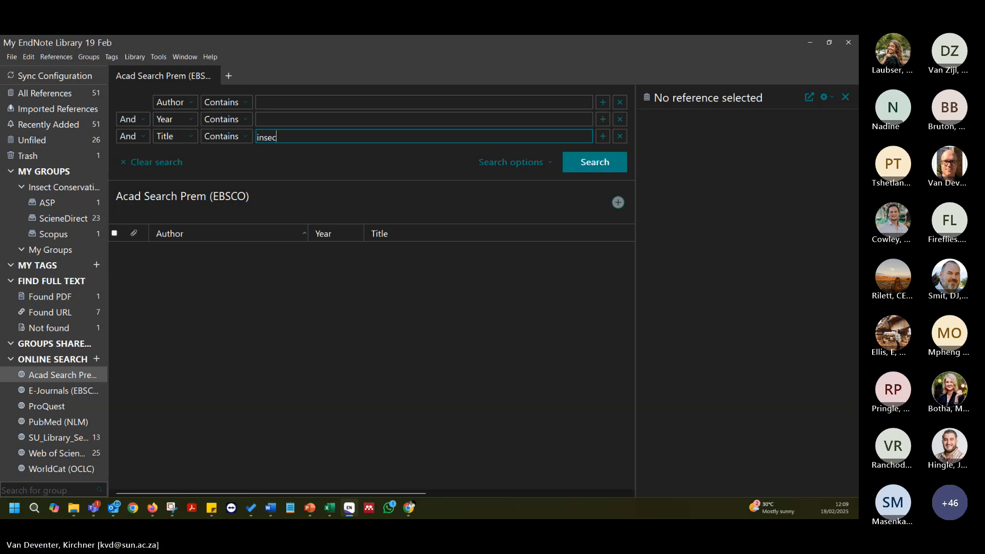
{"action": "type", "text": "t conservation"}
{"action": "key", "text": "Return"}
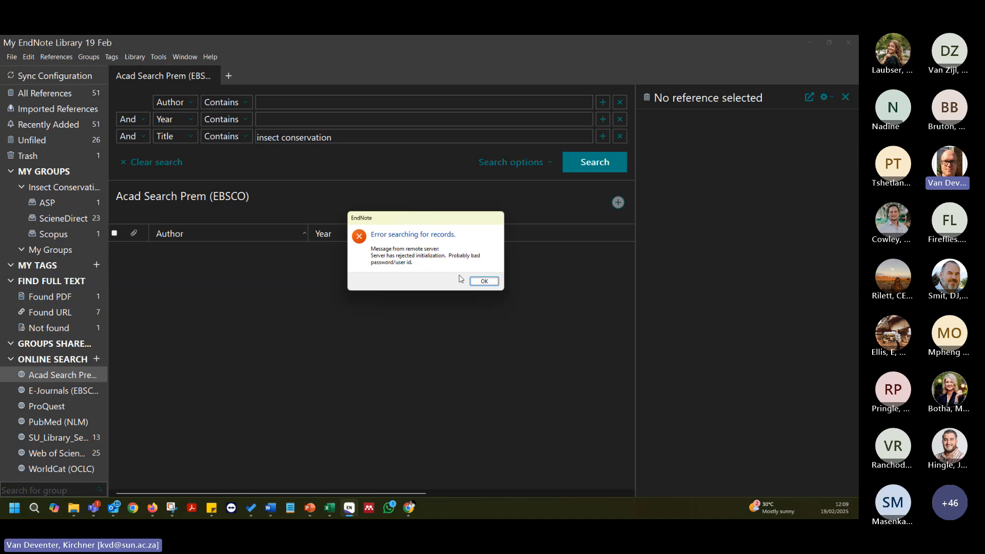
{"action": "left_click", "coordinate": [481, 281]}
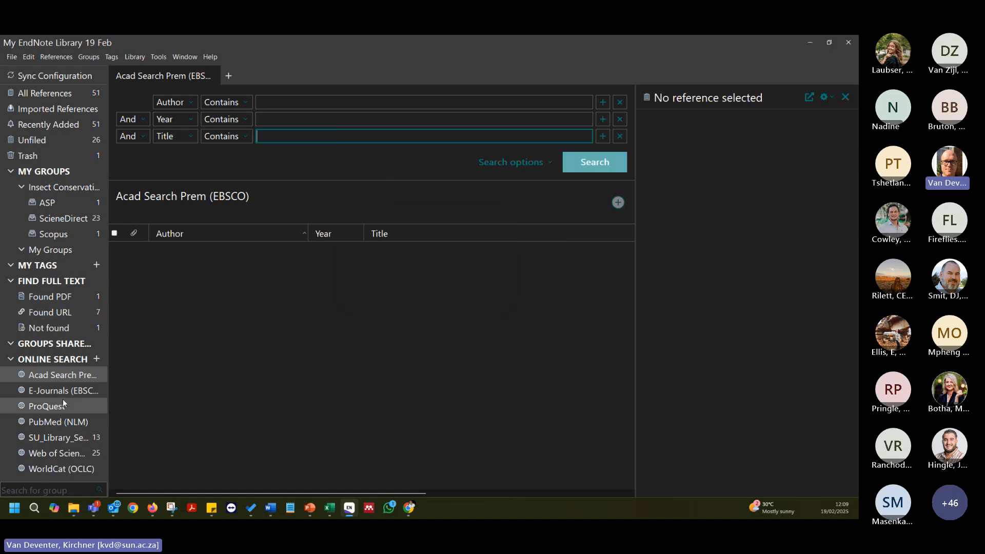
Search PubMed (NLM) for titles containing "insect conservation" and retrieve all 59 references.
{"action": "left_click", "coordinate": [67, 423]}
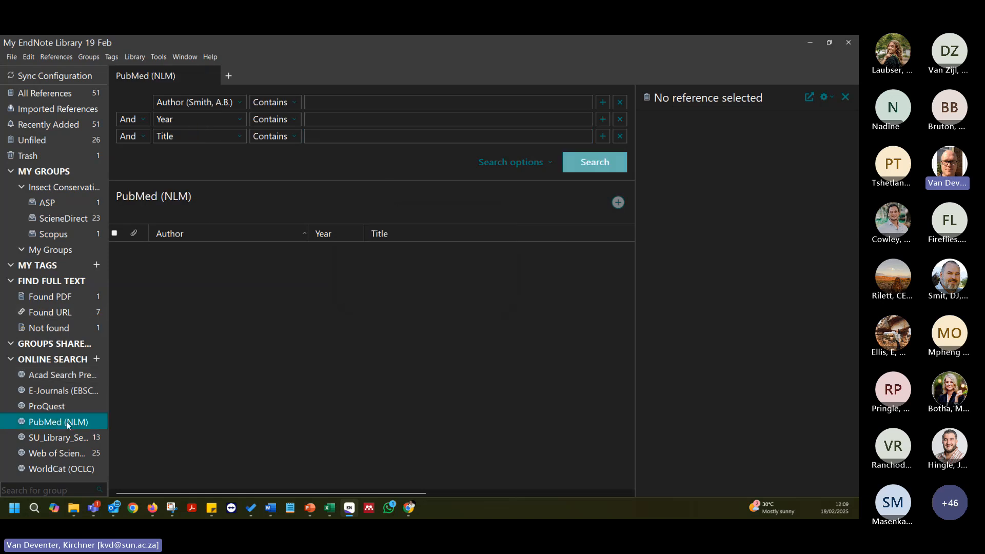
{"action": "left_click", "coordinate": [333, 133]}
{"action": "type", "text": "insect conservation"}
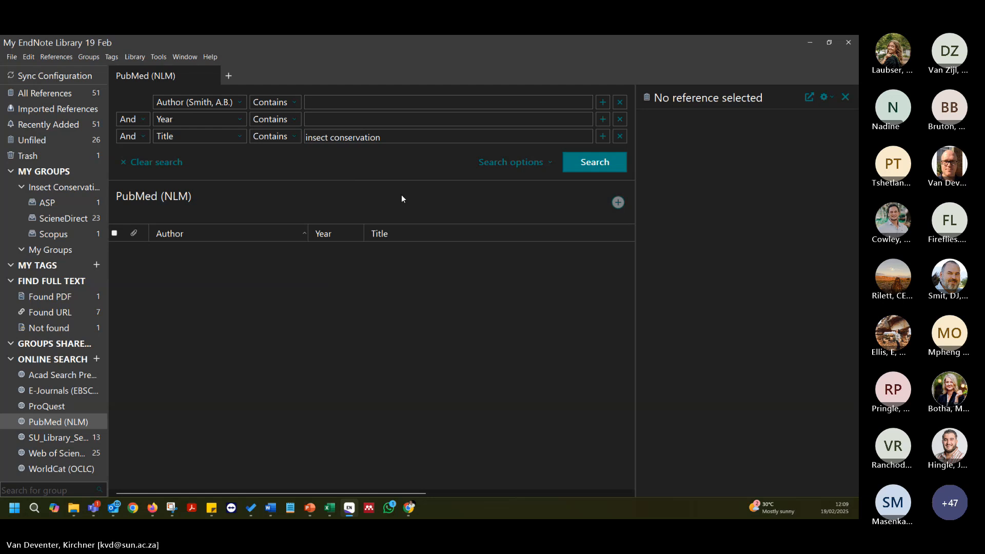
{"action": "key", "text": "Return"}
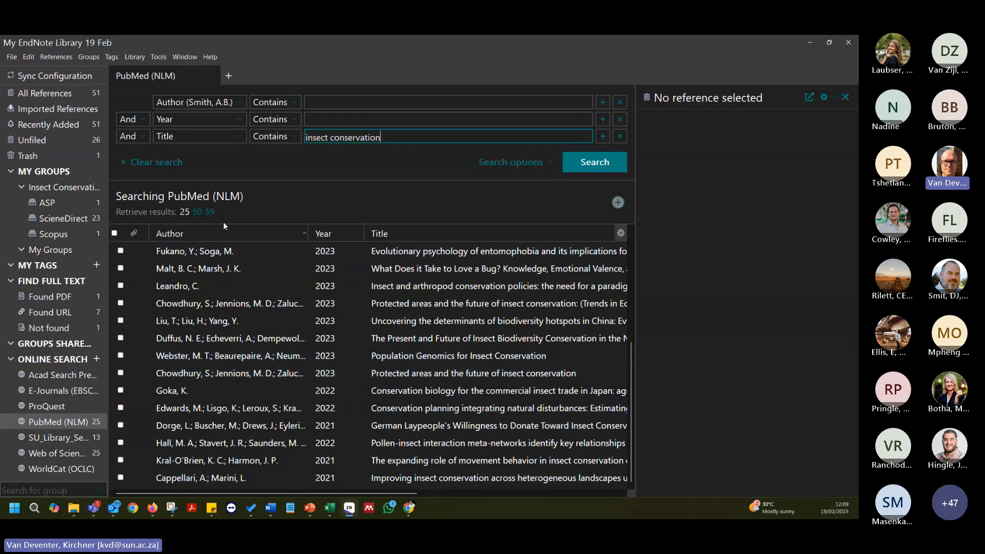
{"action": "left_click", "coordinate": [199, 212]}
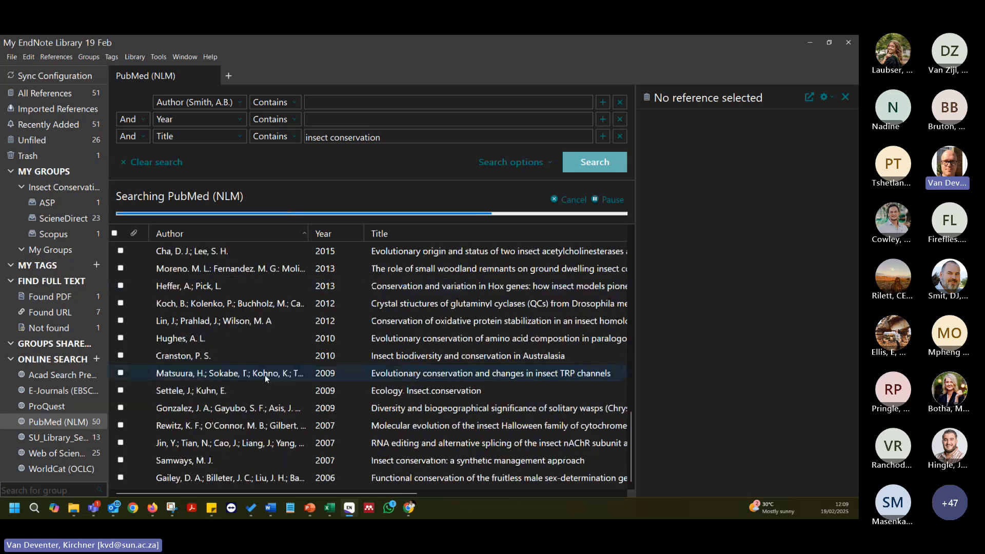
{"action": "left_click", "coordinate": [265, 373]}
{"action": "left_click", "coordinate": [196, 212]}
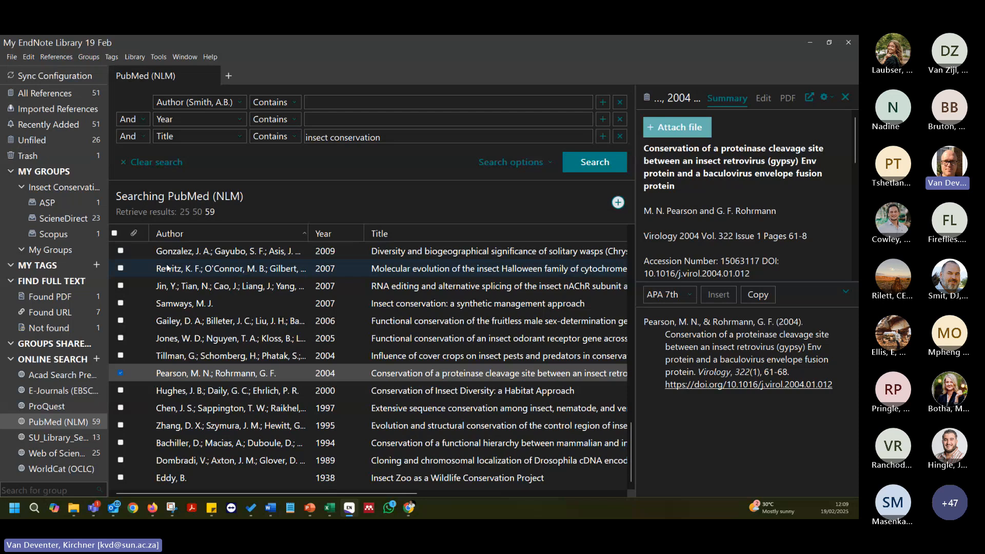
Add all the retrieved PubMed references to All References and look through the Unfiled list.
{"action": "left_click", "coordinate": [115, 234]}
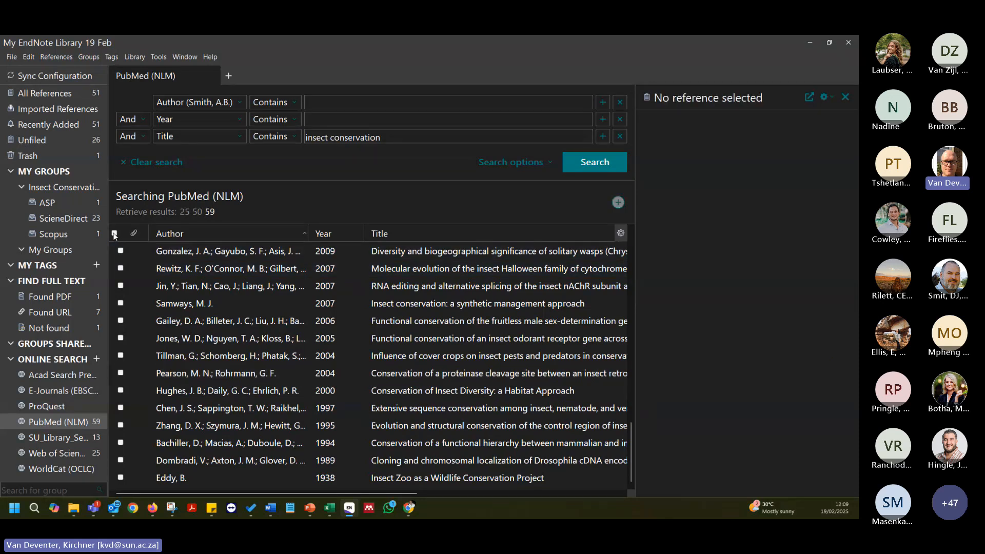
{"action": "left_click", "coordinate": [114, 234]}
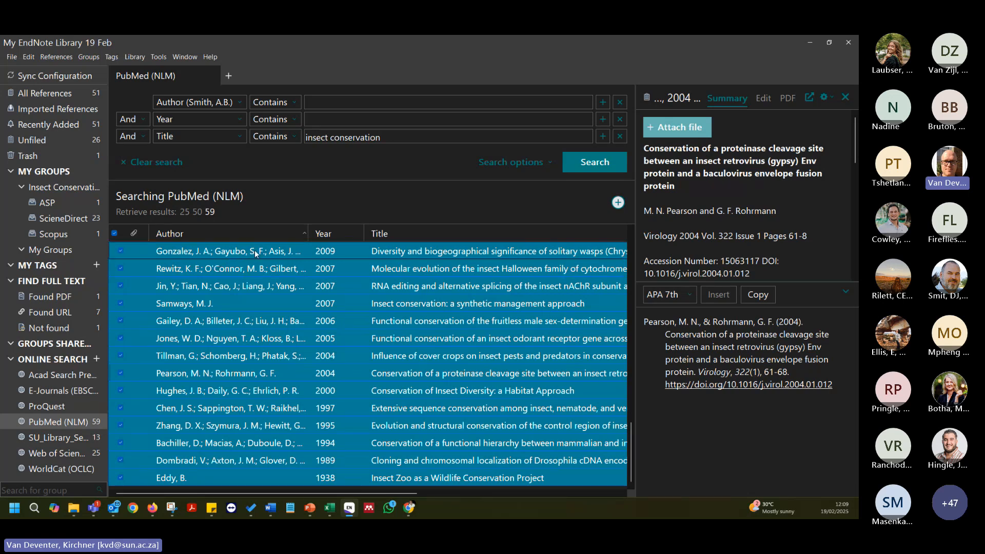
{"action": "left_click_drag", "start_coordinate": [271, 251], "coordinate": [37, 91]}
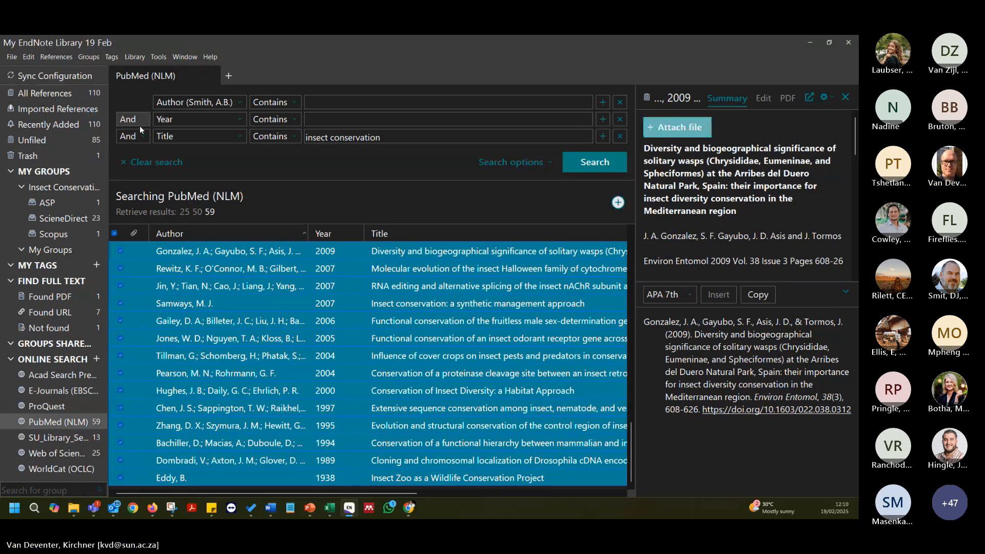
{"action": "left_click", "coordinate": [32, 140]}
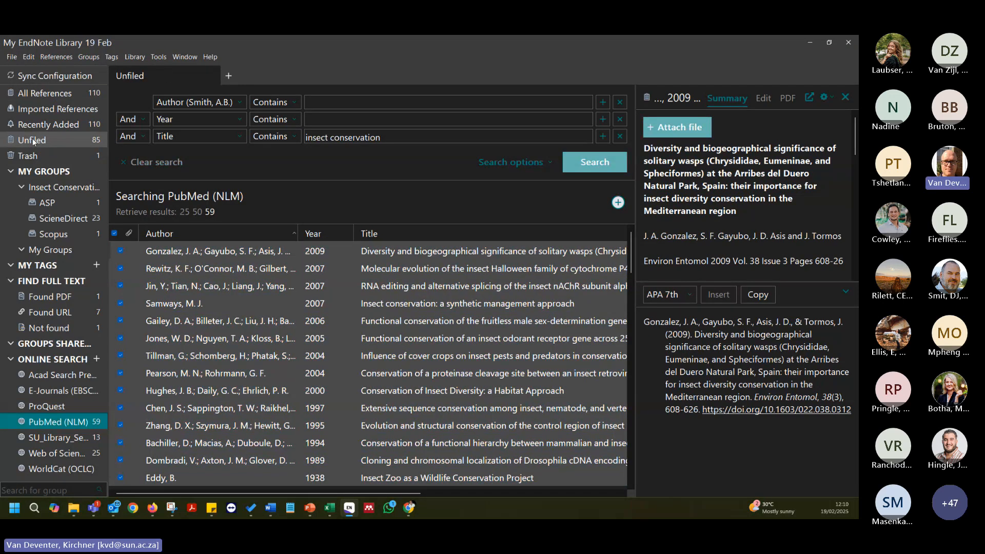
{"action": "scroll", "coordinate": [252, 289], "scroll_direction": "down", "scroll_amount": 8}
{"action": "scroll", "coordinate": [253, 306], "scroll_direction": "down", "scroll_amount": 10}
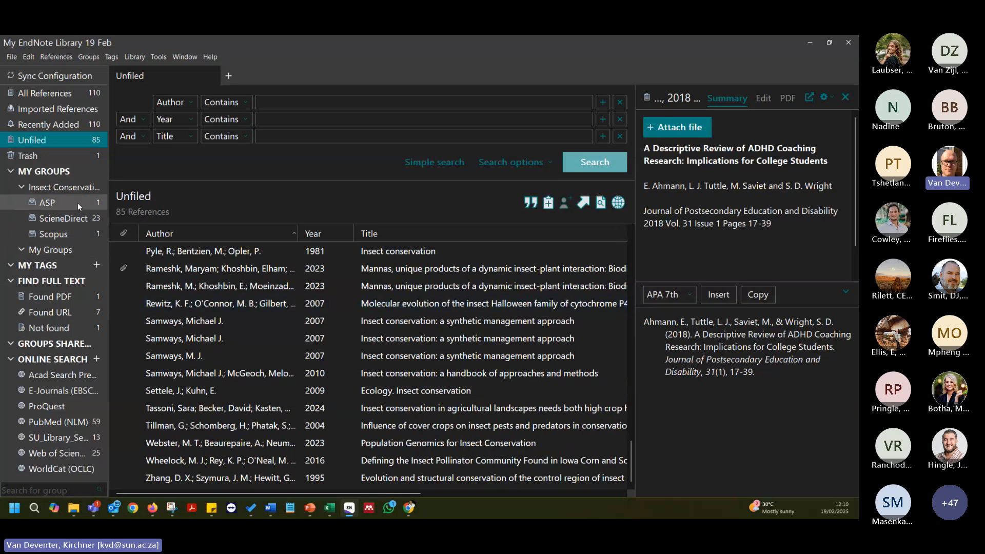
Create a new group set named "Dragonflies" under My Groups.
{"action": "right_click", "coordinate": [38, 175]}
{"action": "left_click", "coordinate": [37, 186]}
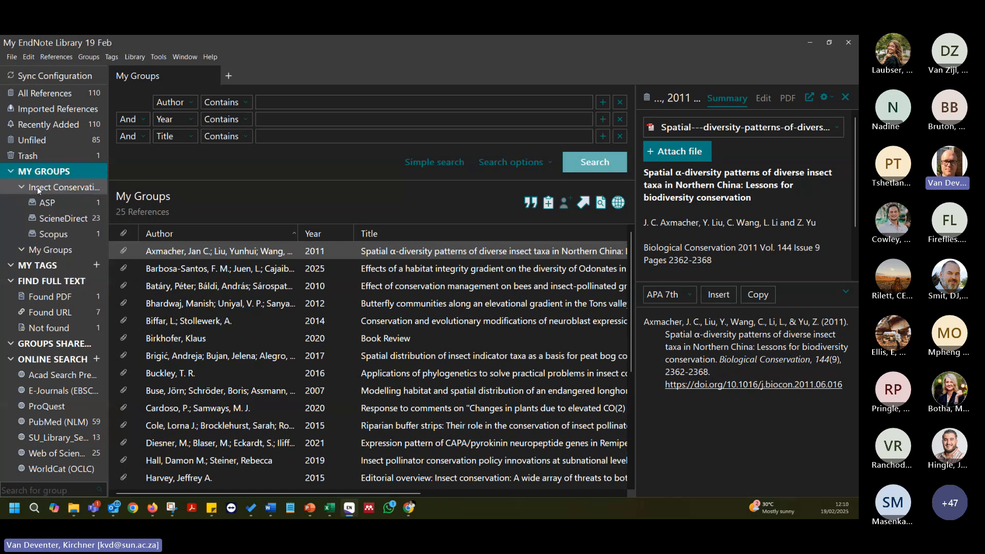
{"action": "right_click", "coordinate": [50, 172]}
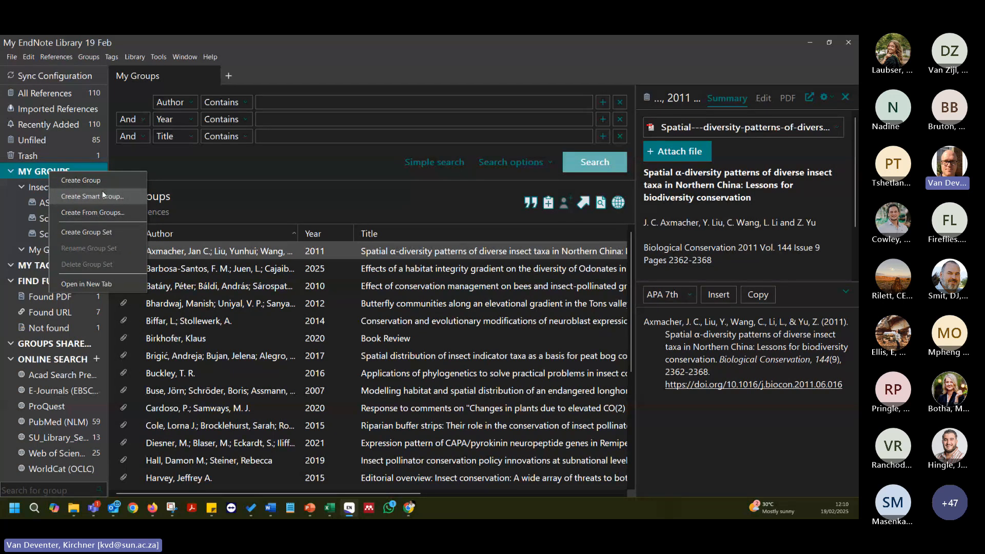
{"action": "left_click", "coordinate": [113, 232]}
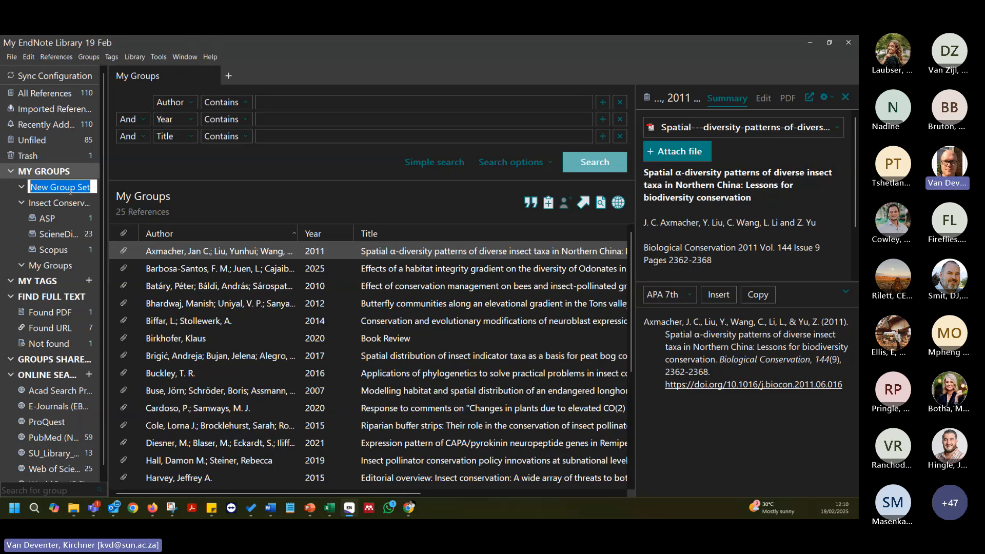
{"action": "type", "text": "Dr"}
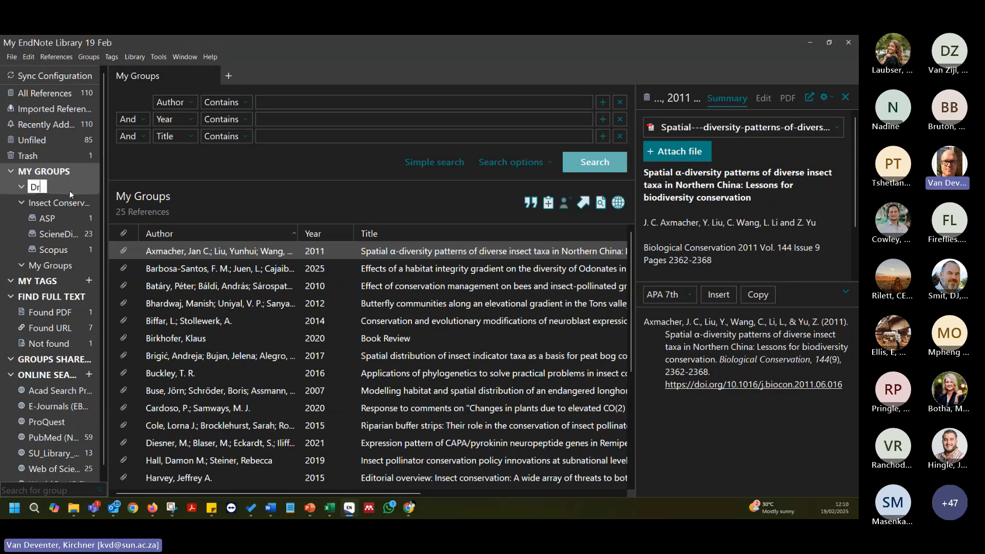
{"action": "type", "text": "agonflies"}
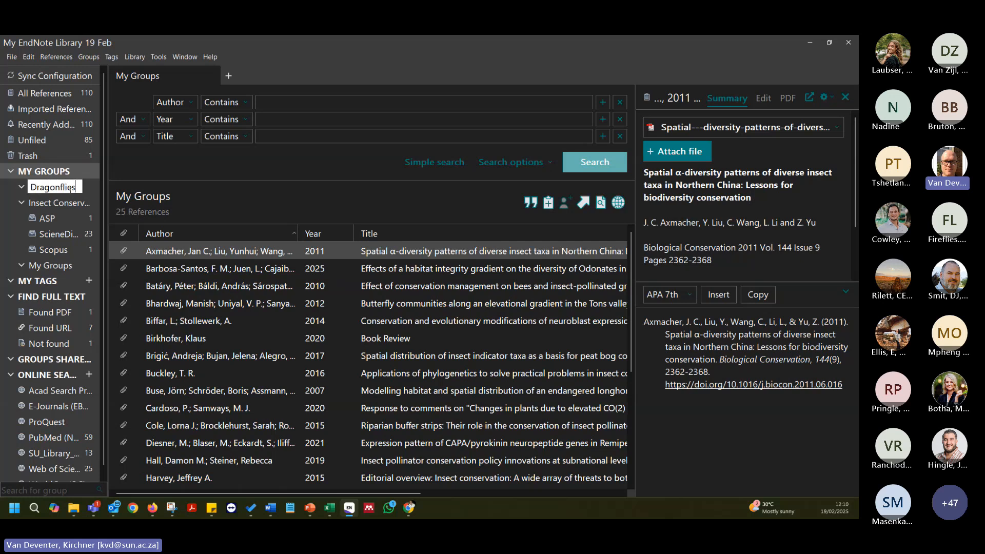
{"action": "key", "text": "Return"}
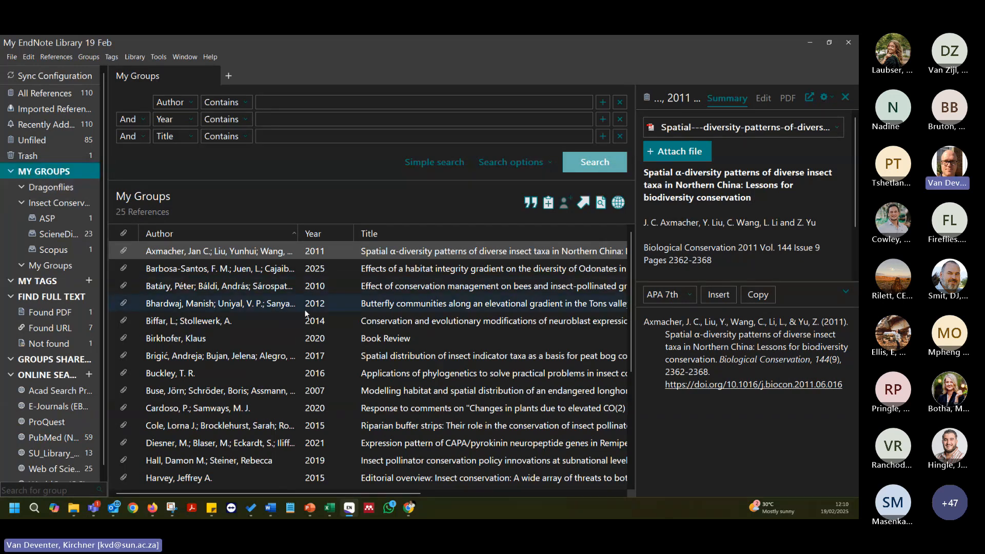
{"action": "left_click", "coordinate": [280, 306]}
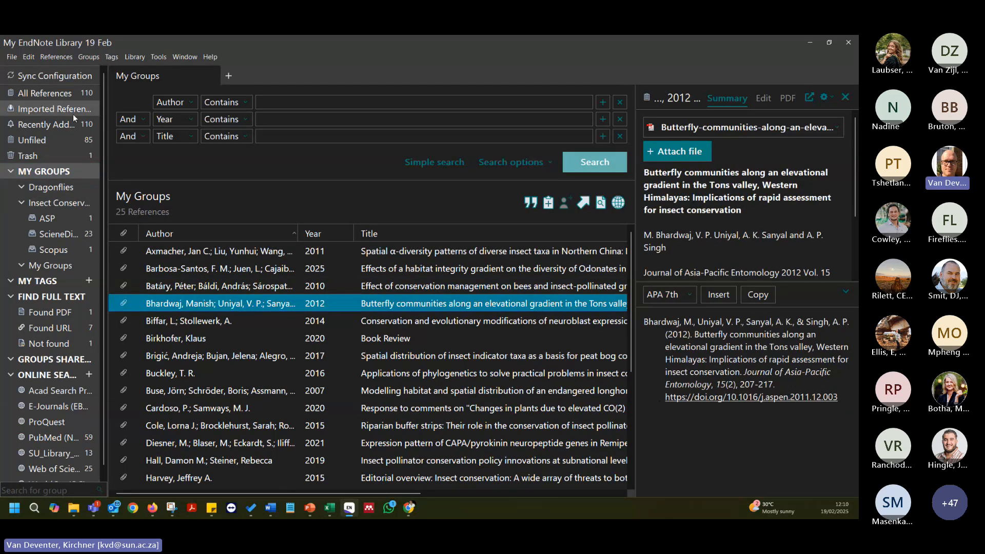
Search the Unfiled references for titles containing "dragonflies" and browse the Unfiled list.
{"action": "left_click", "coordinate": [57, 140]}
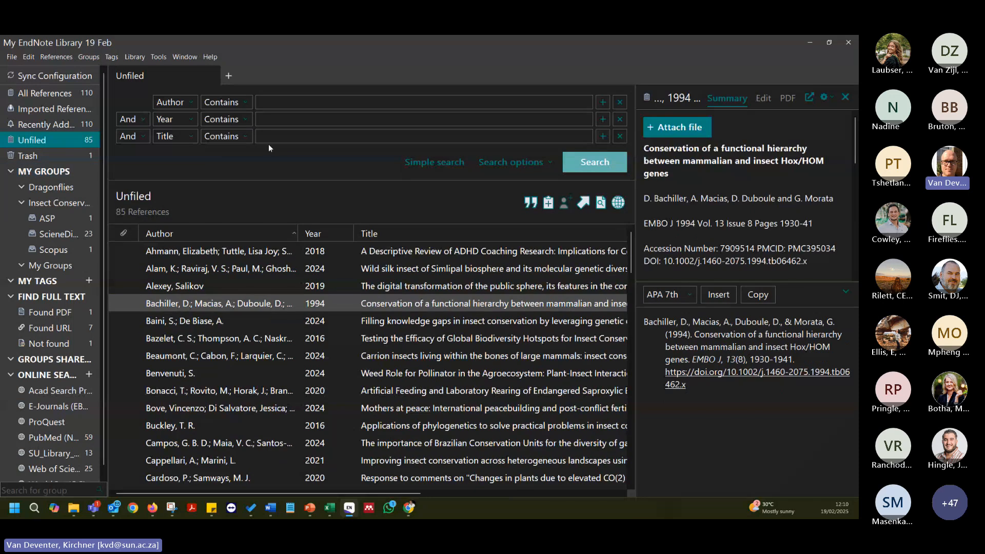
{"action": "left_click", "coordinate": [269, 141]}
{"action": "type", "text": "dragonflies"}
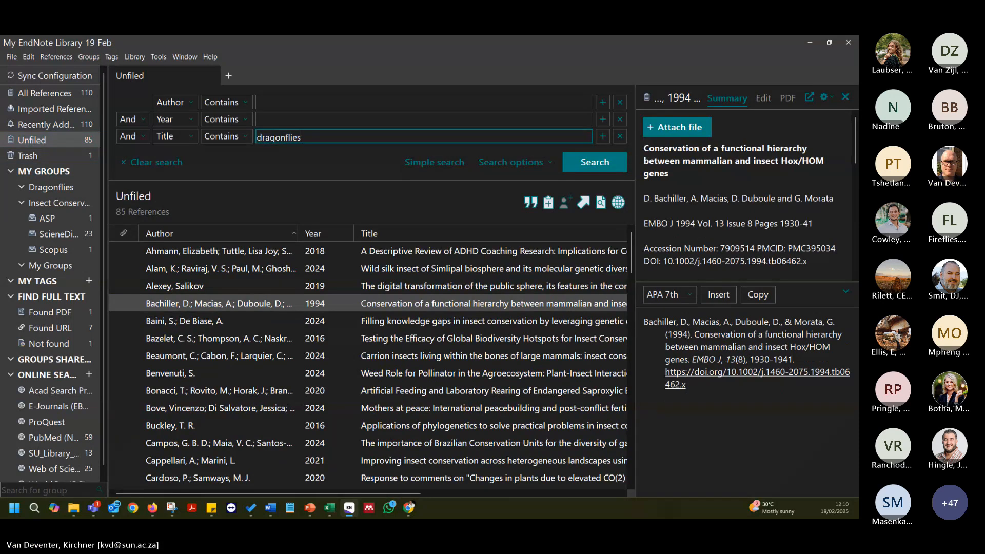
{"action": "key", "text": "Return"}
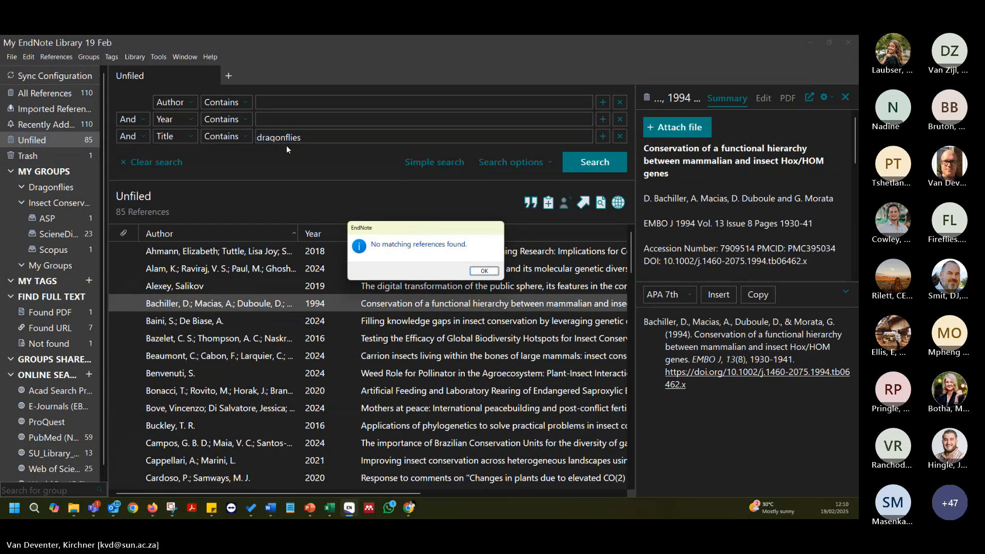
{"action": "left_click", "coordinate": [483, 271]}
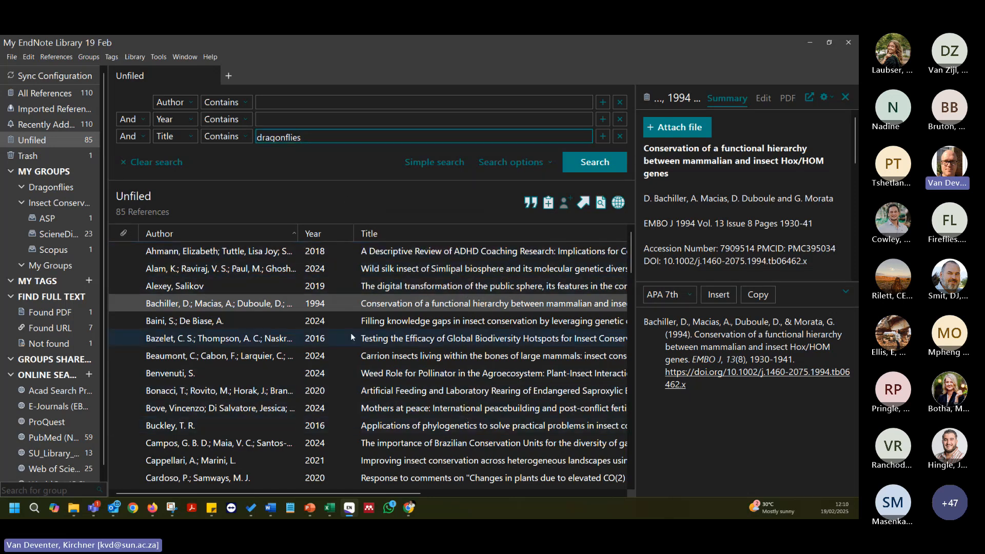
{"action": "scroll", "coordinate": [354, 331], "scroll_direction": "down", "scroll_amount": 10}
{"action": "scroll", "coordinate": [355, 331], "scroll_direction": "down", "scroll_amount": 8}
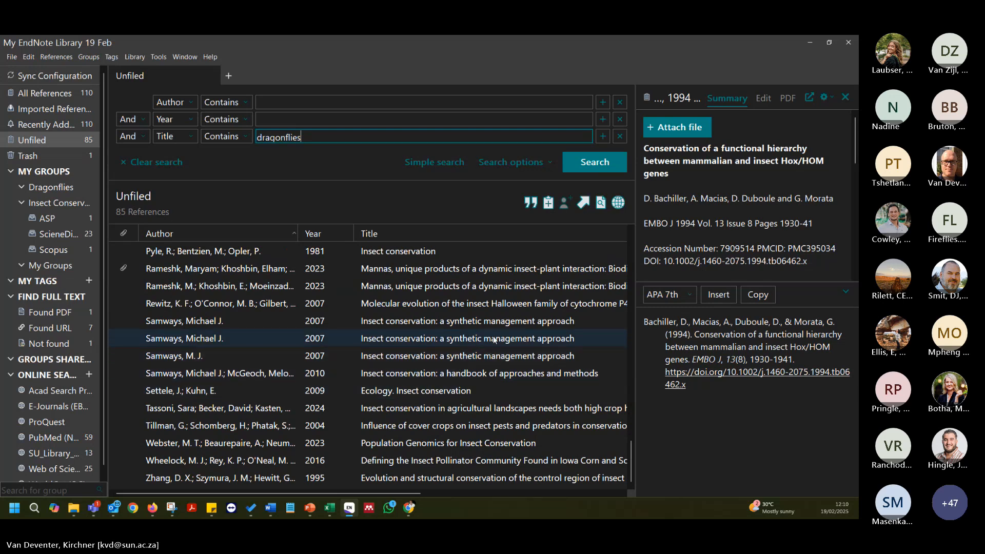
Search the Unfiled references for titles containing "management".
{"action": "scroll", "coordinate": [494, 340], "scroll_direction": "up", "scroll_amount": 15}
{"action": "double_click", "coordinate": [278, 137]}
{"action": "type", "text": "m"}
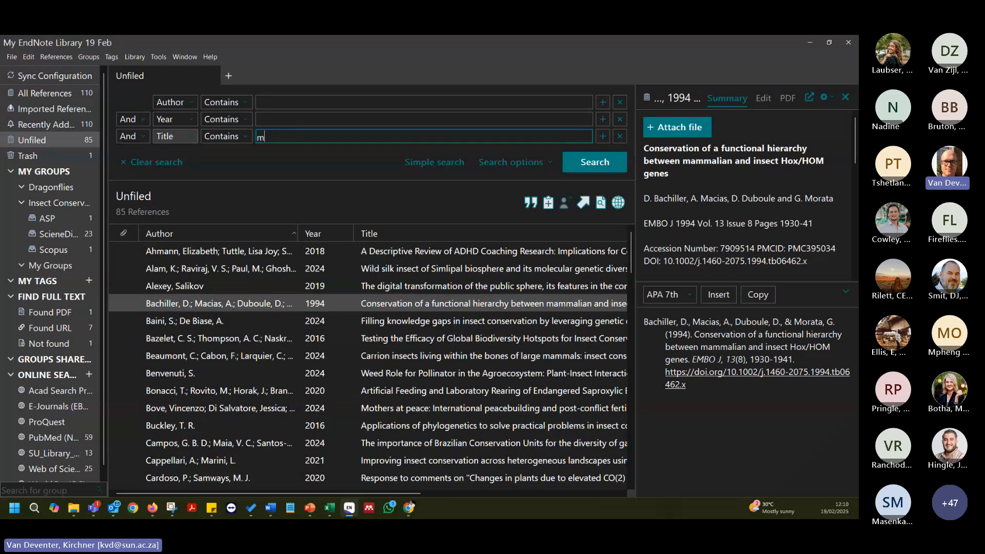
{"action": "type", "text": "anagement"}
{"action": "key", "text": "Return"}
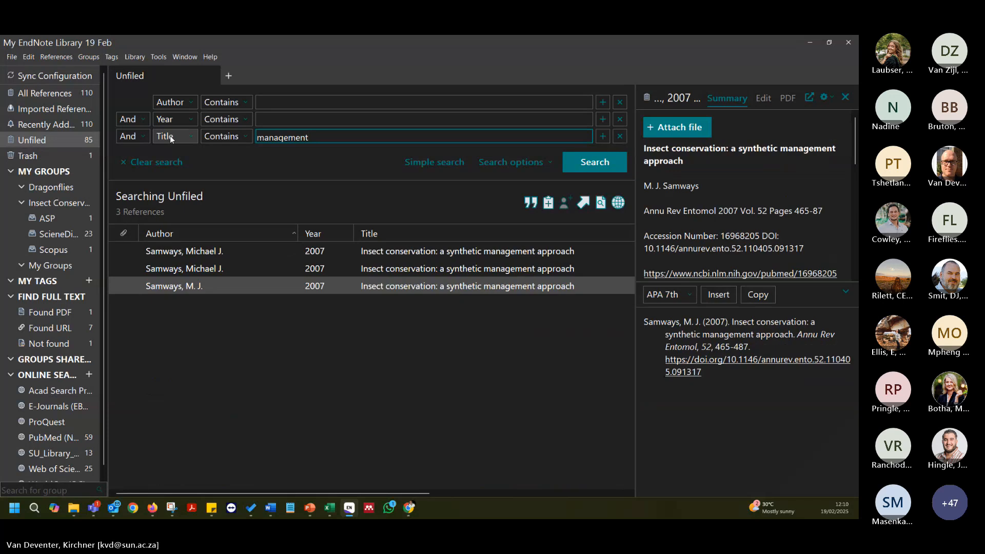
Try to add the three "Insect conservation: a synthetic management approach" references to the Dragonflies group set.
{"action": "left_click", "coordinate": [419, 257]}
{"action": "left_click", "coordinate": [405, 268], "text": "shift"}
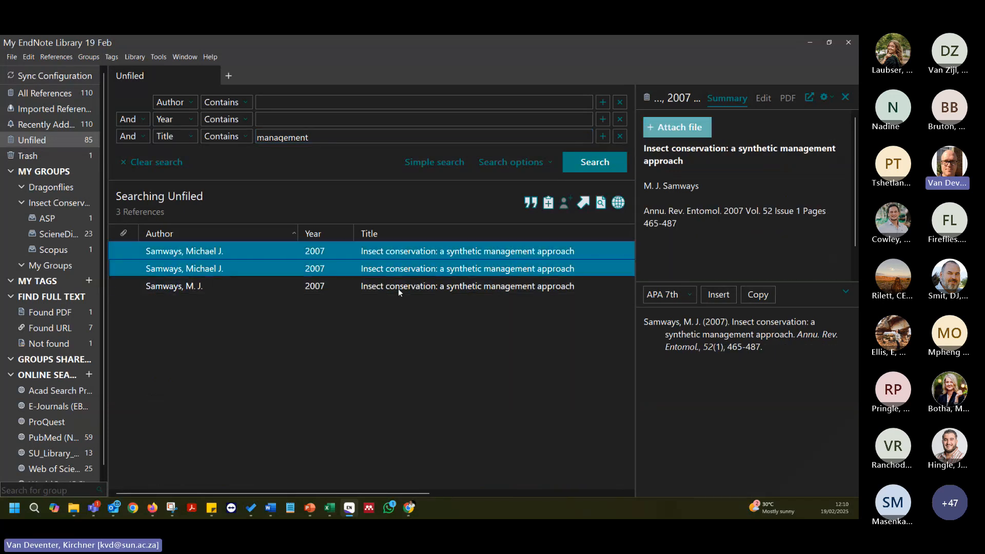
{"action": "left_click", "coordinate": [396, 290], "text": "shift"}
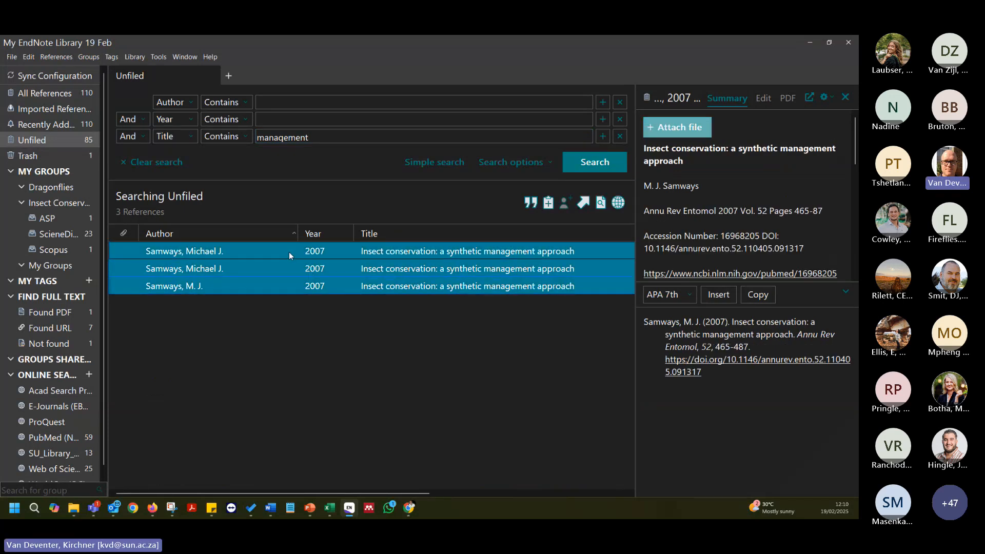
{"action": "left_click_drag", "start_coordinate": [288, 255], "coordinate": [320, 259]}
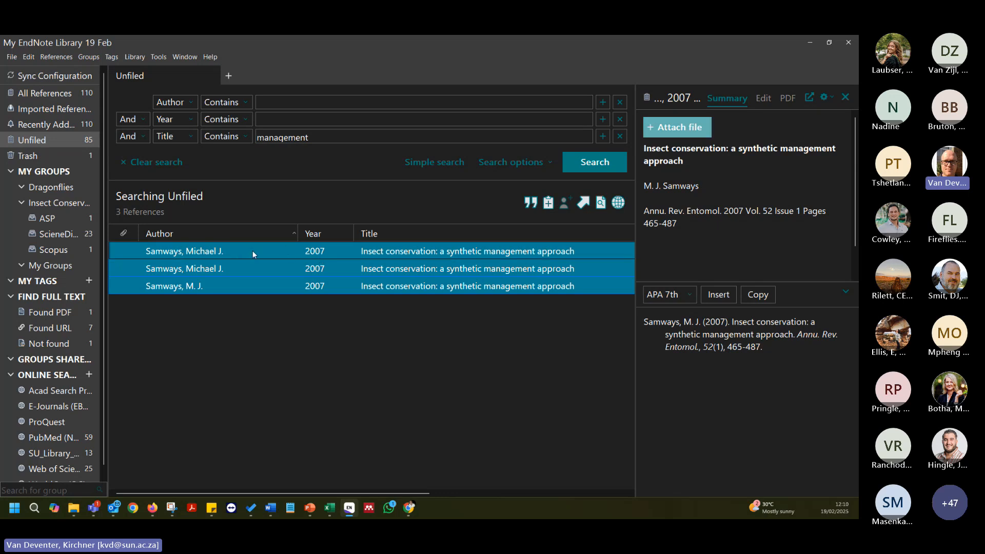
{"action": "left_click_drag", "start_coordinate": [255, 250], "coordinate": [29, 188]}
{"action": "left_click", "coordinate": [46, 188]}
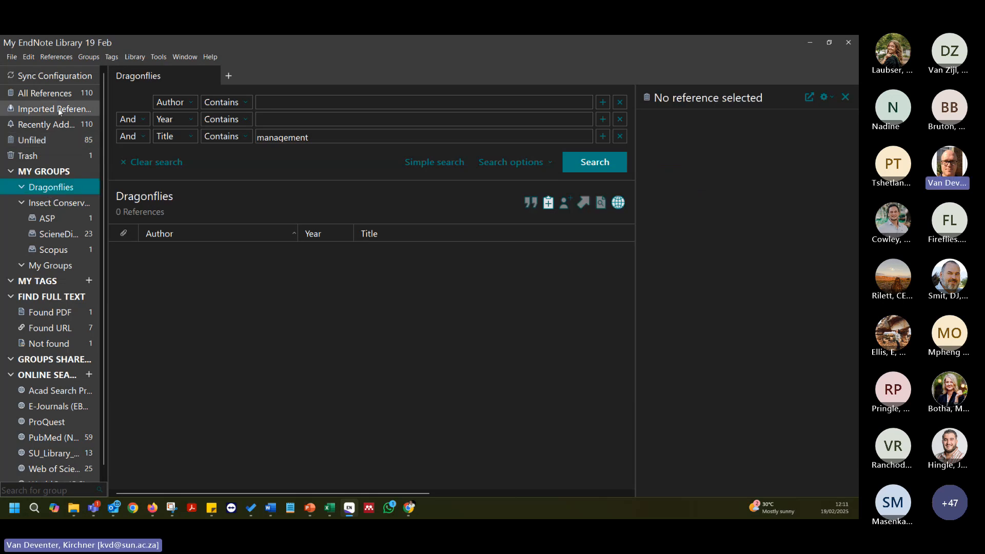
Try to move references from the full Unfiled list directly into the Dragonflies group set.
{"action": "left_click", "coordinate": [50, 141]}
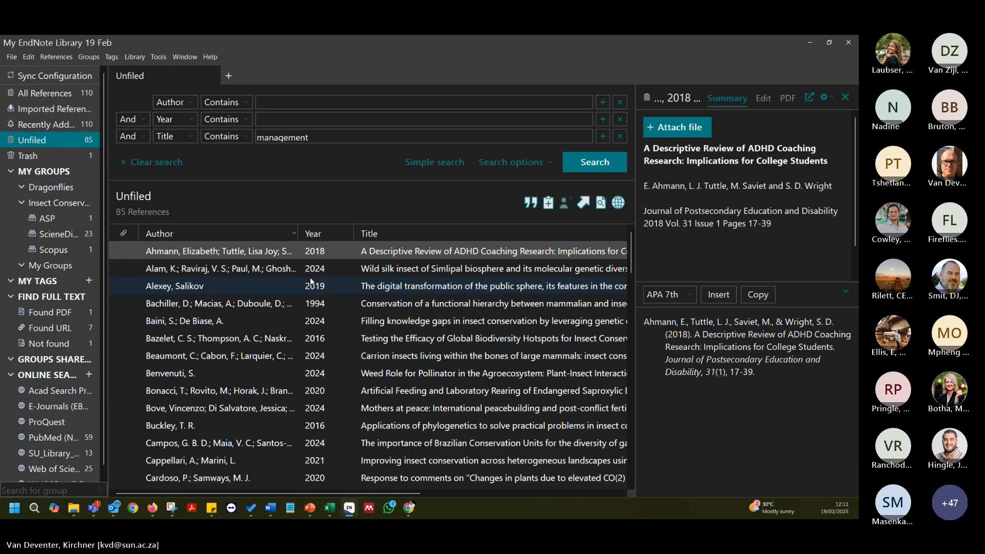
{"action": "left_click", "coordinate": [216, 321], "text": "shift"}
{"action": "left_click_drag", "start_coordinate": [215, 303], "coordinate": [46, 188]}
{"action": "left_click", "coordinate": [234, 310]}
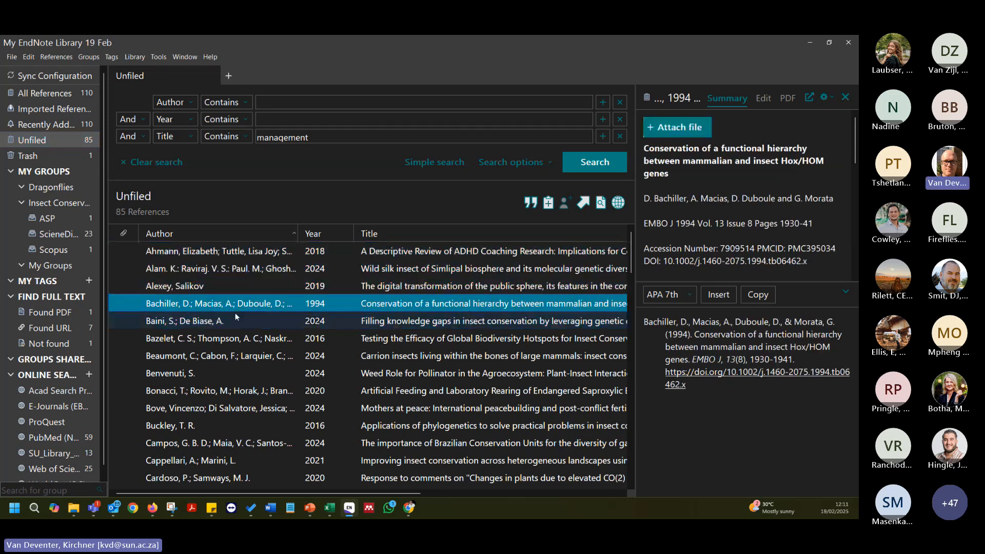
{"action": "left_click", "coordinate": [217, 273]}
{"action": "left_click", "coordinate": [57, 189]}
Create a group named "Management" inside the Dragonflies group set.
{"action": "right_click", "coordinate": [55, 188]}
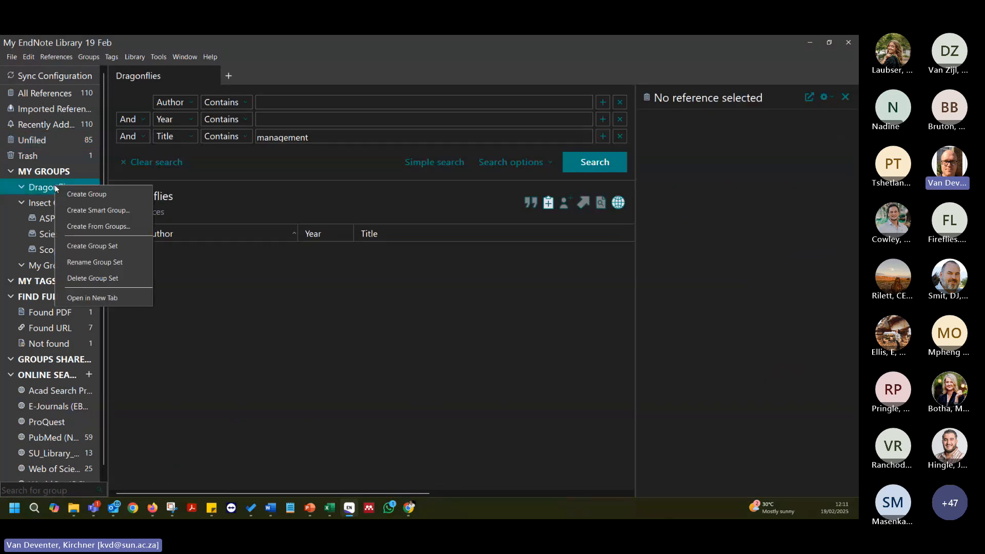
{"action": "left_click", "coordinate": [38, 186]}
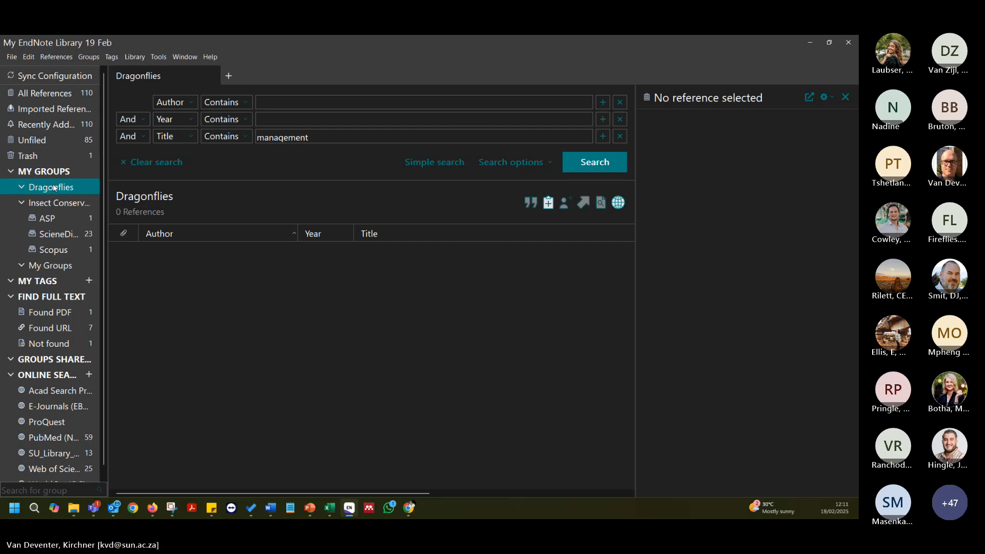
{"action": "right_click", "coordinate": [57, 187]}
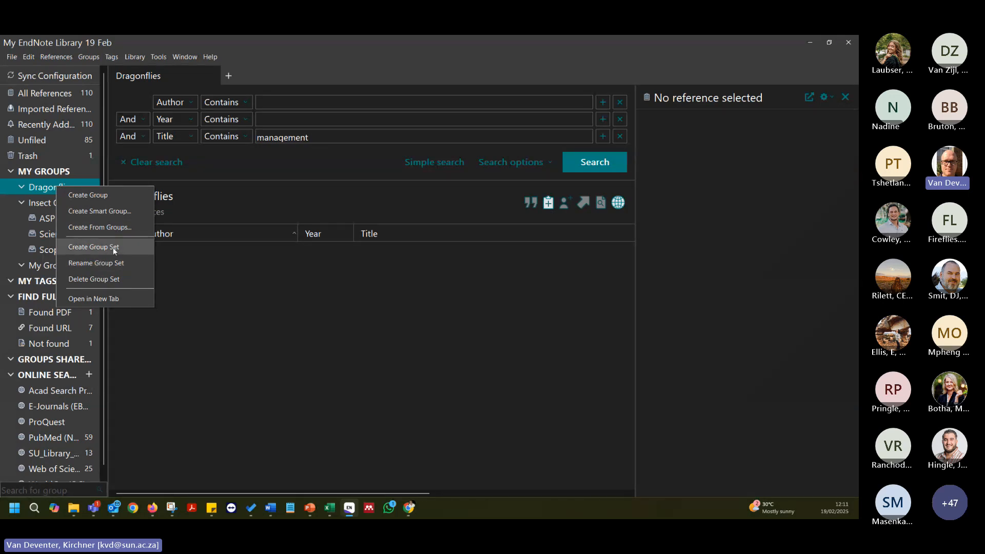
{"action": "left_click", "coordinate": [110, 198]}
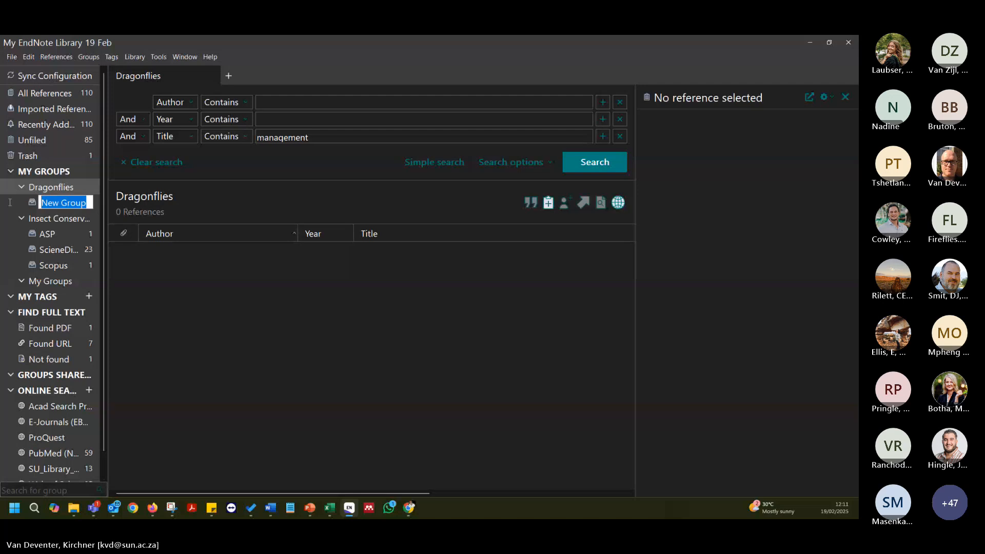
{"action": "type", "text": "Management"}
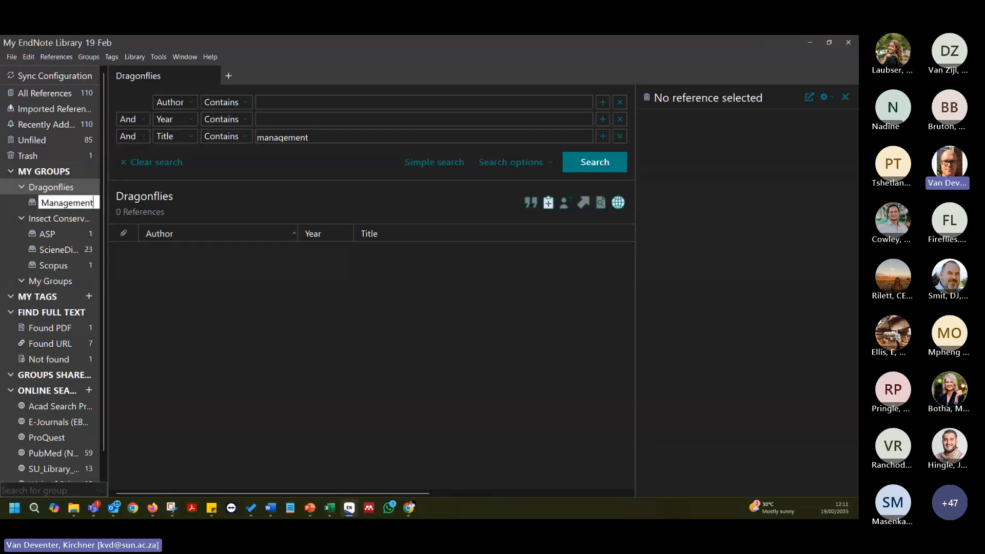
{"action": "key", "text": "Return"}
Add the first four Unfiled references to the Management group and display that group's contents.
{"action": "left_click", "coordinate": [61, 139]}
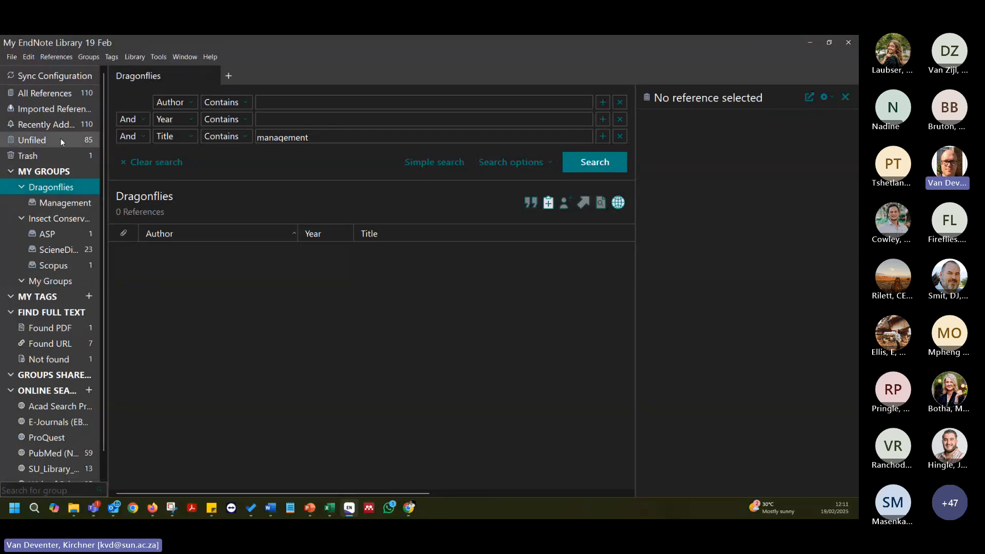
{"action": "left_click", "coordinate": [285, 269]}
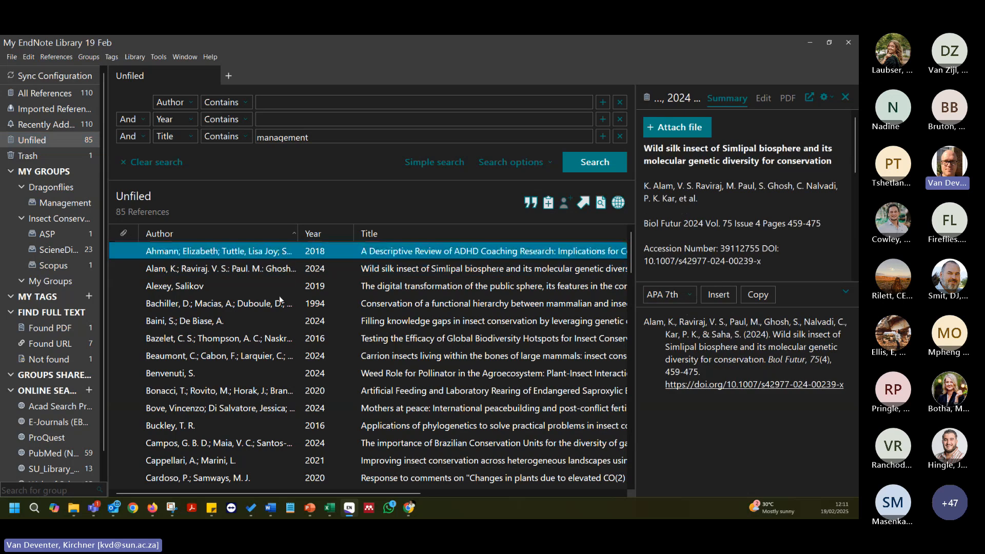
{"action": "left_click", "coordinate": [279, 295], "text": "shift"}
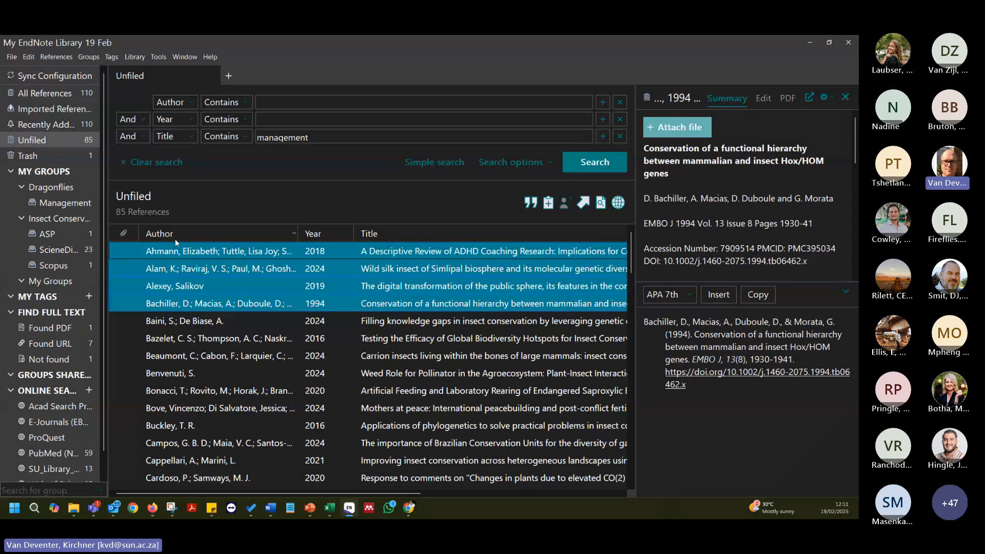
{"action": "left_click_drag", "start_coordinate": [176, 243], "coordinate": [61, 203]}
{"action": "left_click", "coordinate": [61, 203]}
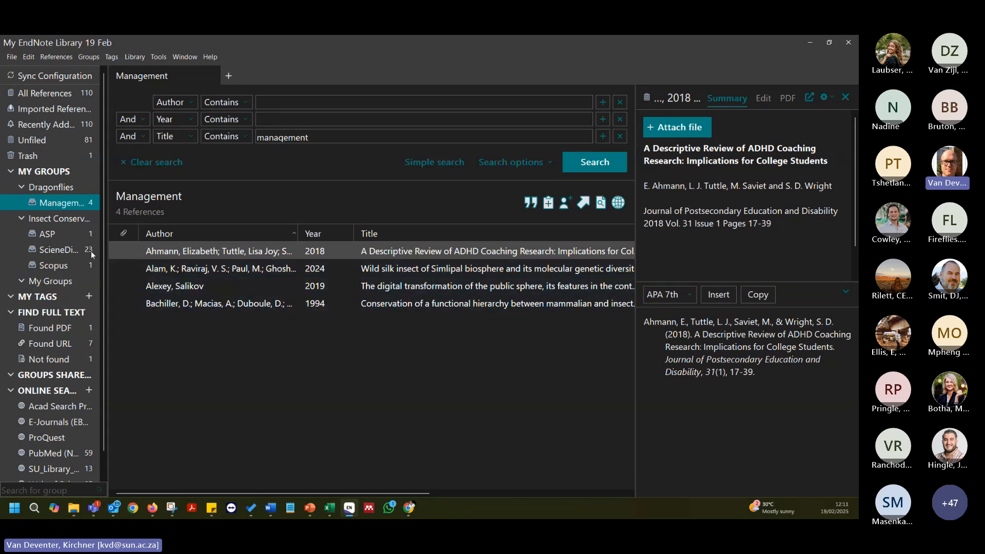
Browse the ScieneDirect group and open the 2010 reference on paralogous insect vitellogenins for editing.
{"action": "left_click", "coordinate": [57, 250]}
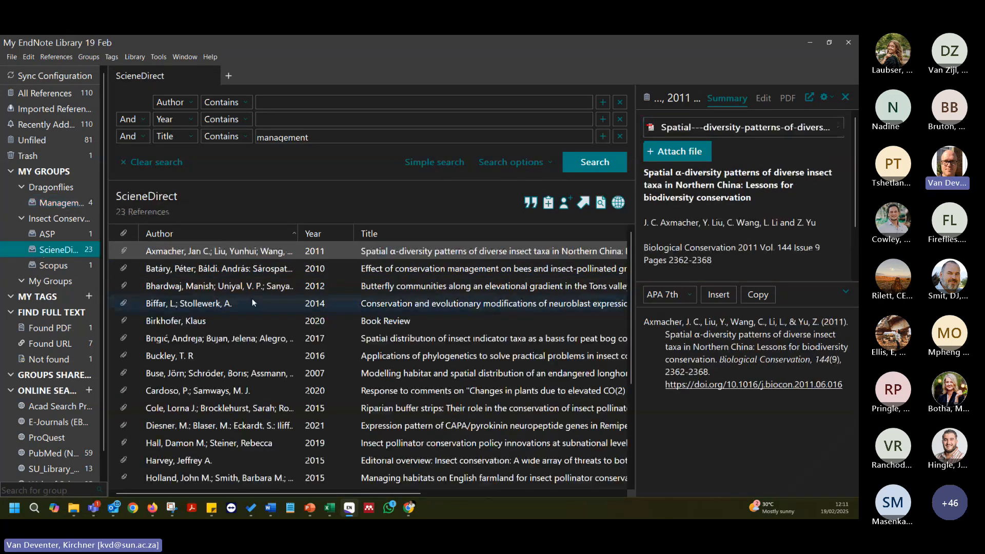
{"action": "left_click", "coordinate": [239, 299]}
{"action": "scroll", "coordinate": [232, 339], "scroll_direction": "down", "scroll_amount": 3}
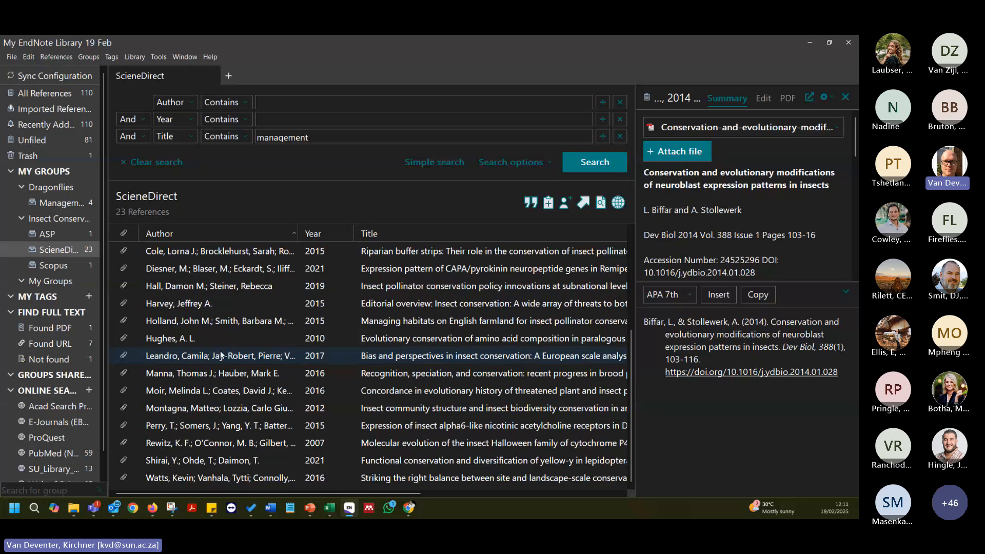
{"action": "left_click", "coordinate": [235, 347]}
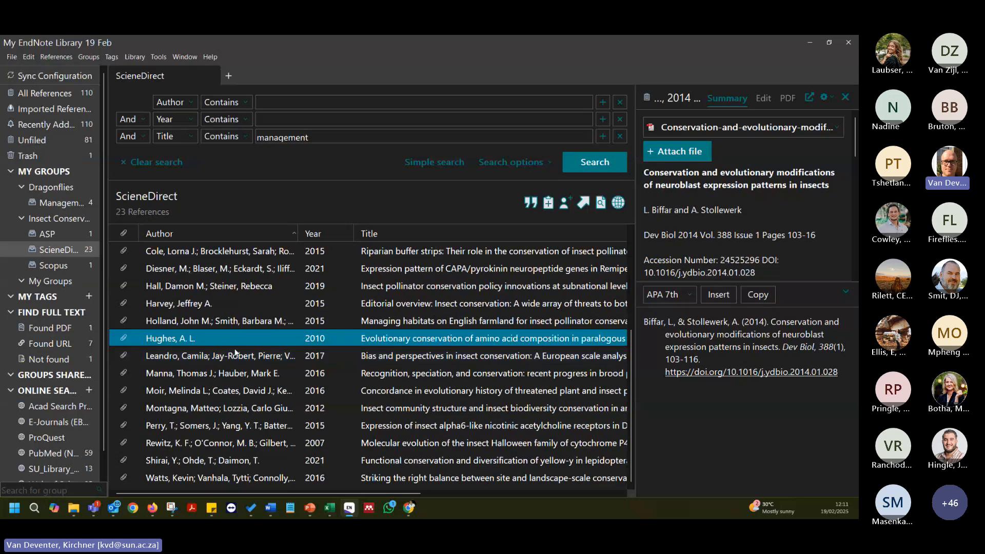
{"action": "left_click", "coordinate": [769, 100]}
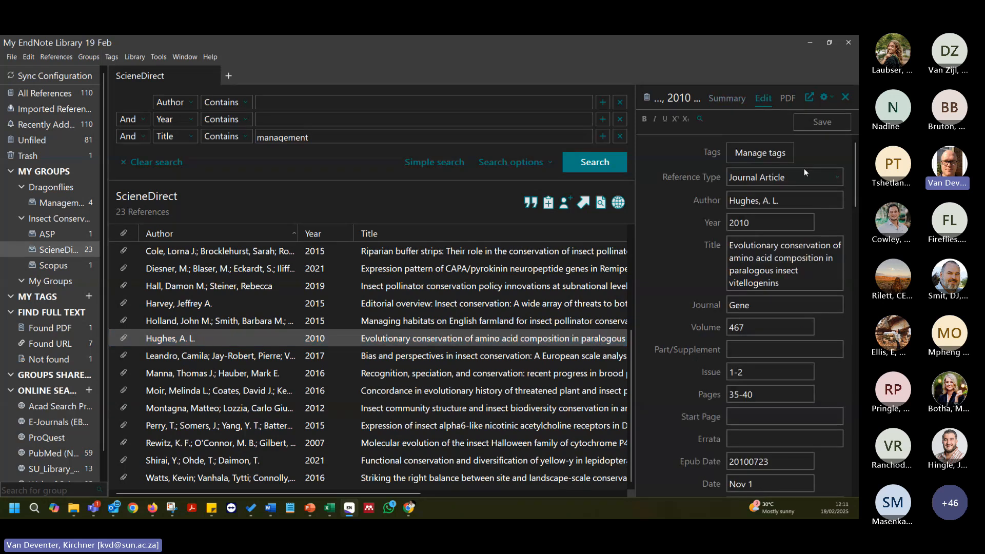
Create a green tag named "Pollination" and assign it to the 2019 reference on insect pollinator conservation policy innovations.
{"action": "left_click", "coordinate": [311, 293]}
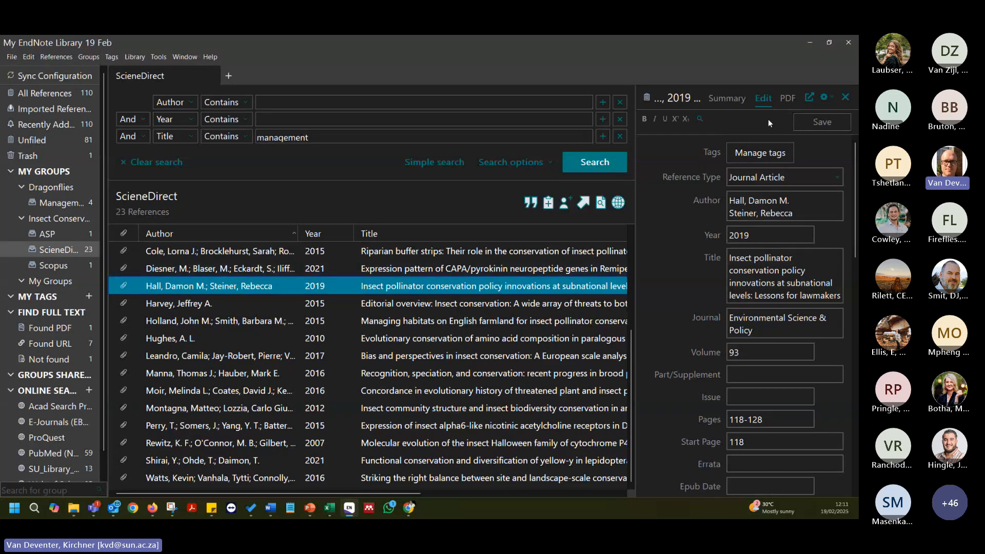
{"action": "left_click", "coordinate": [706, 151]}
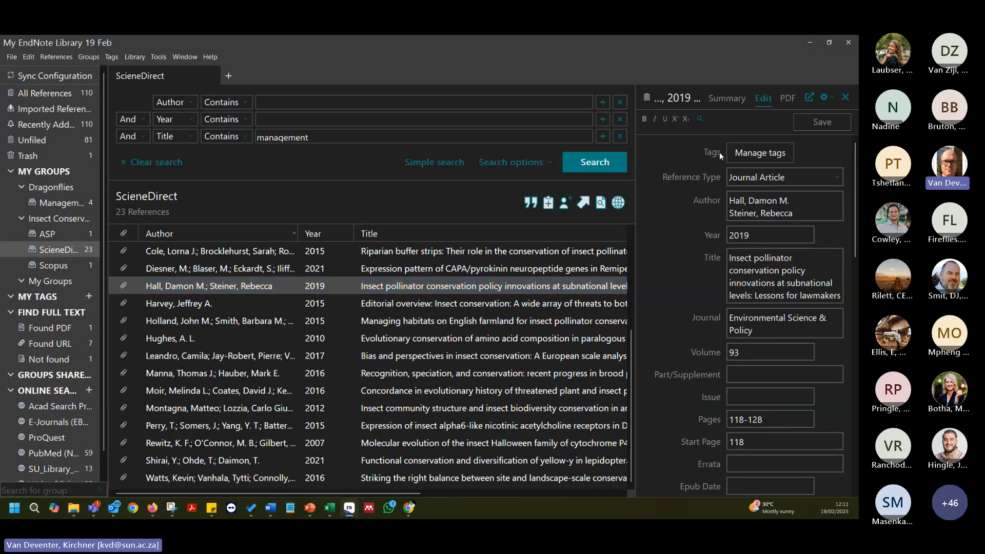
{"action": "left_click", "coordinate": [754, 153]}
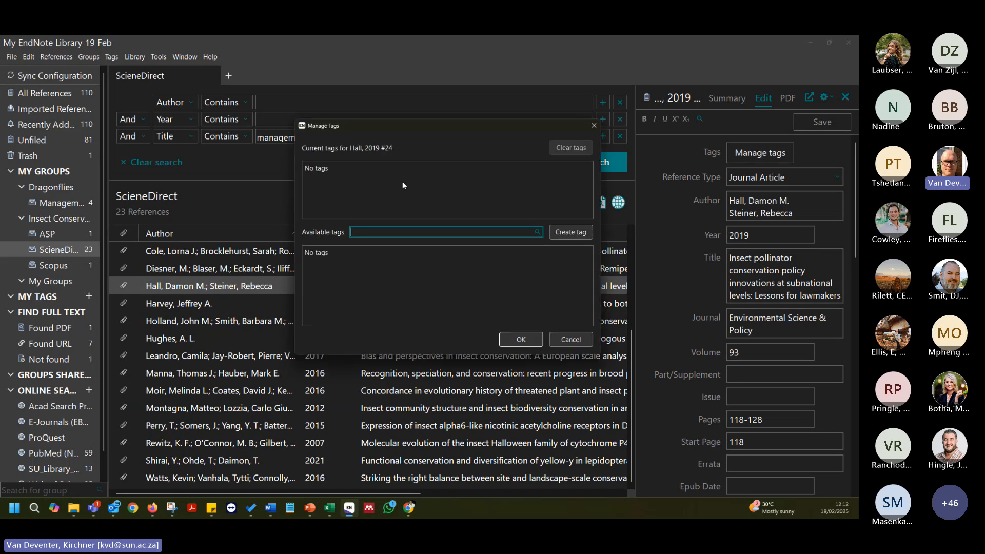
{"action": "left_click", "coordinate": [569, 234]}
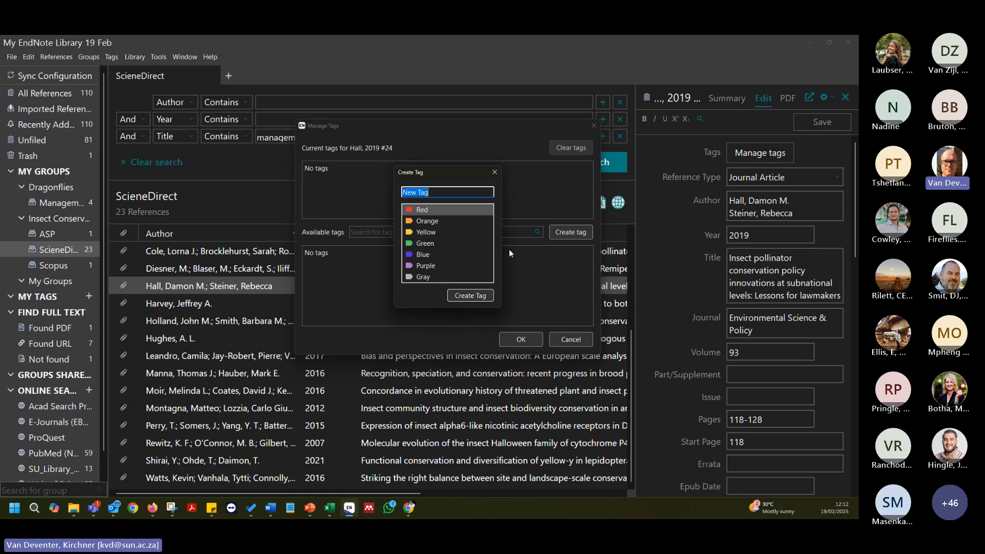
{"action": "type", "text": "Pollination"}
{"action": "left_click", "coordinate": [463, 245]}
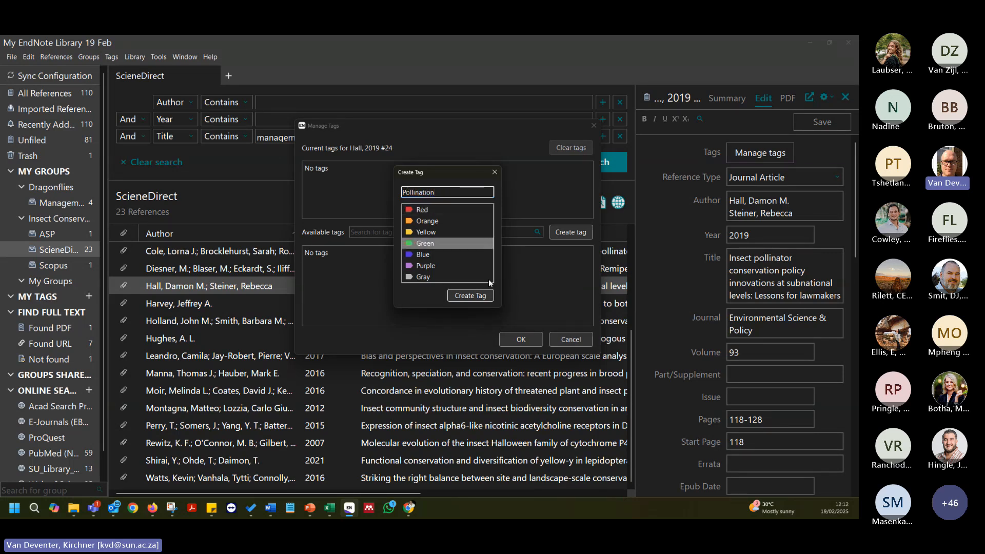
{"action": "left_click", "coordinate": [470, 295]}
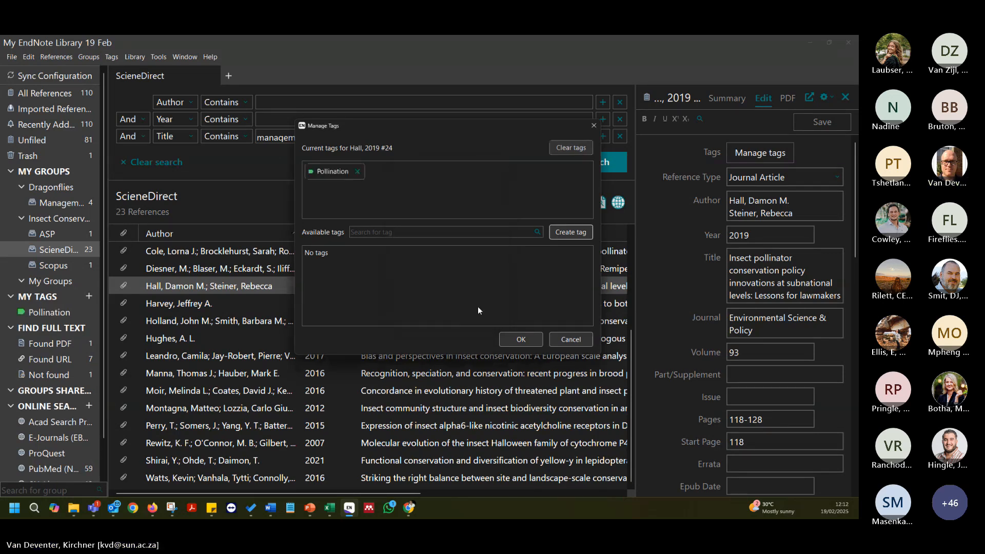
{"action": "left_click", "coordinate": [521, 340]}
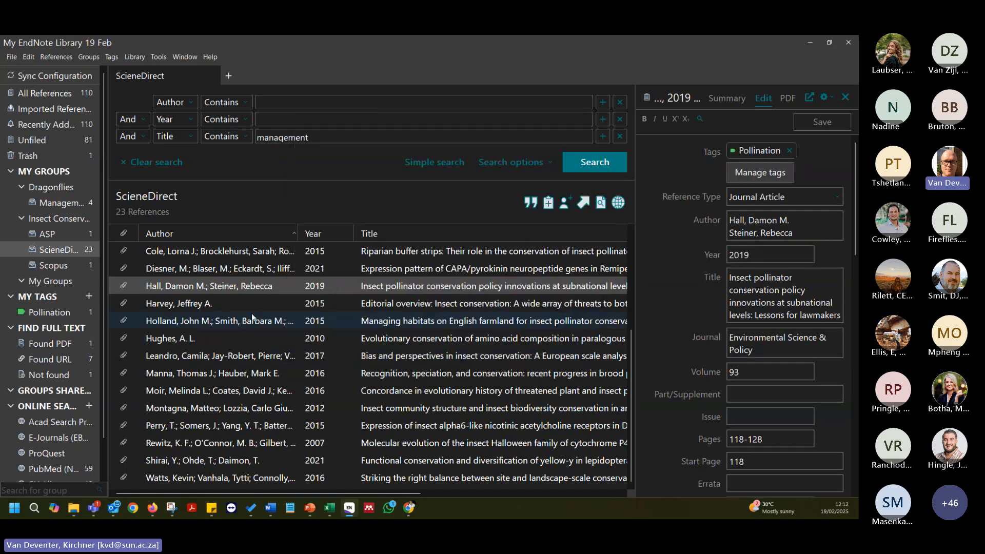
Create a blue tag named "Community Structure" and assign it to the 2012 reference on insect community structure in an Alpine wetland.
{"action": "left_click", "coordinate": [408, 410]}
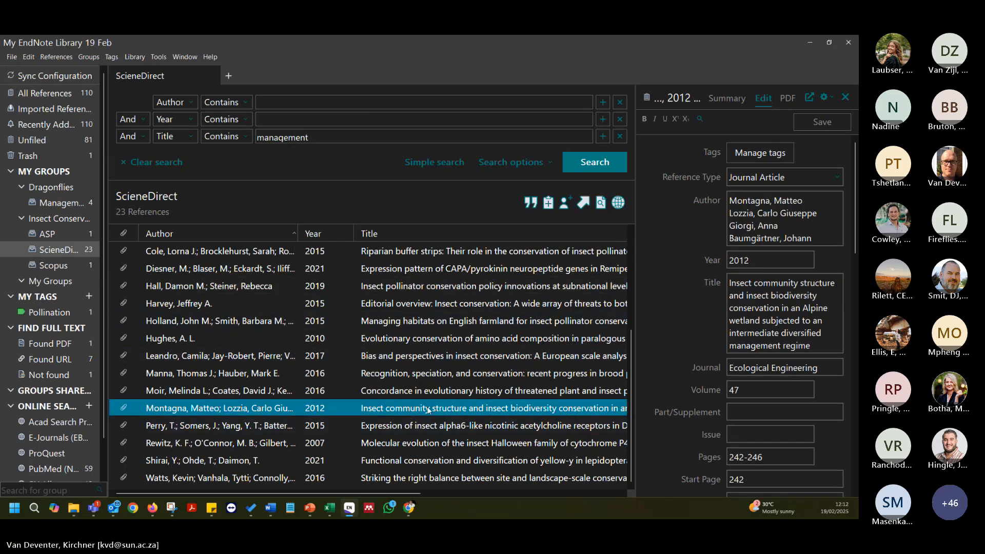
{"action": "left_click", "coordinate": [762, 154]}
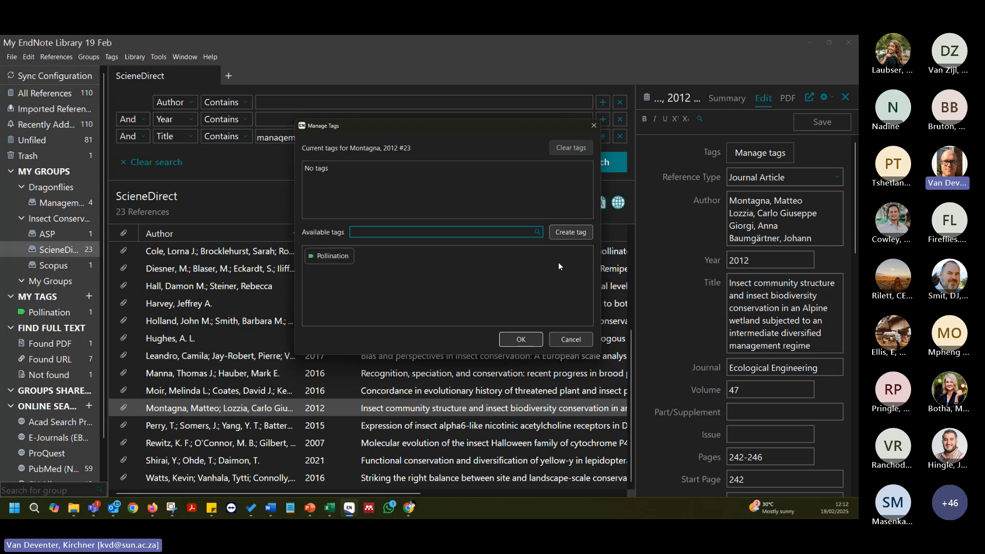
{"action": "left_click", "coordinate": [571, 233]}
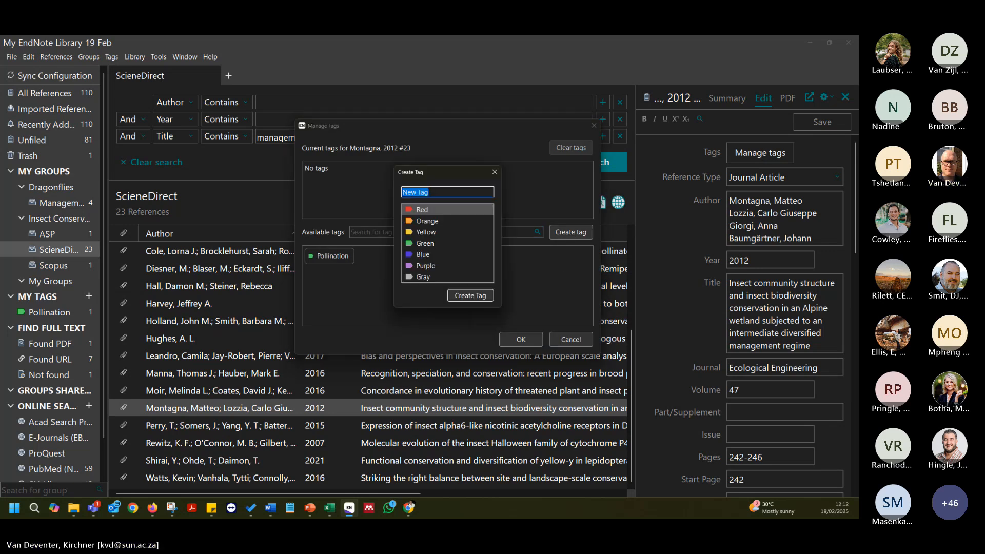
{"action": "type", "text": "Community Structure"}
{"action": "left_click", "coordinate": [426, 255]}
{"action": "left_click", "coordinate": [470, 295]}
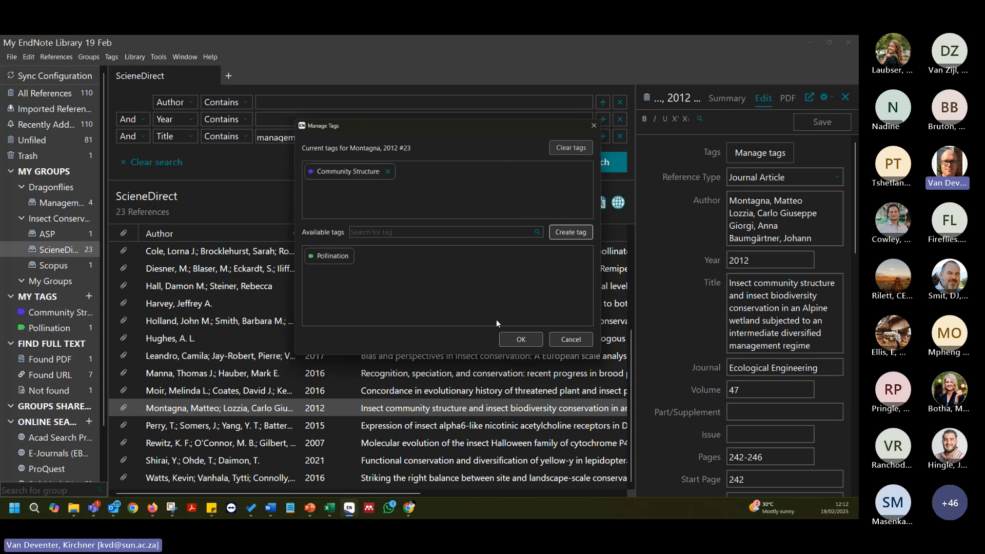
{"action": "left_click", "coordinate": [539, 343]}
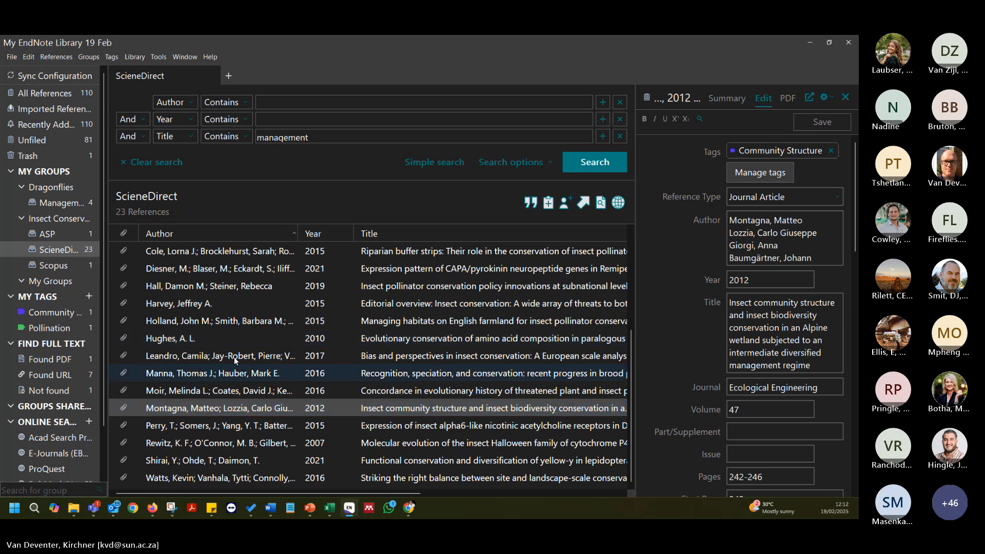
Assign the Community Structure and Pollination tags to the 2015 reference on managing habitats on English farmland.
{"action": "left_click", "coordinate": [200, 325]}
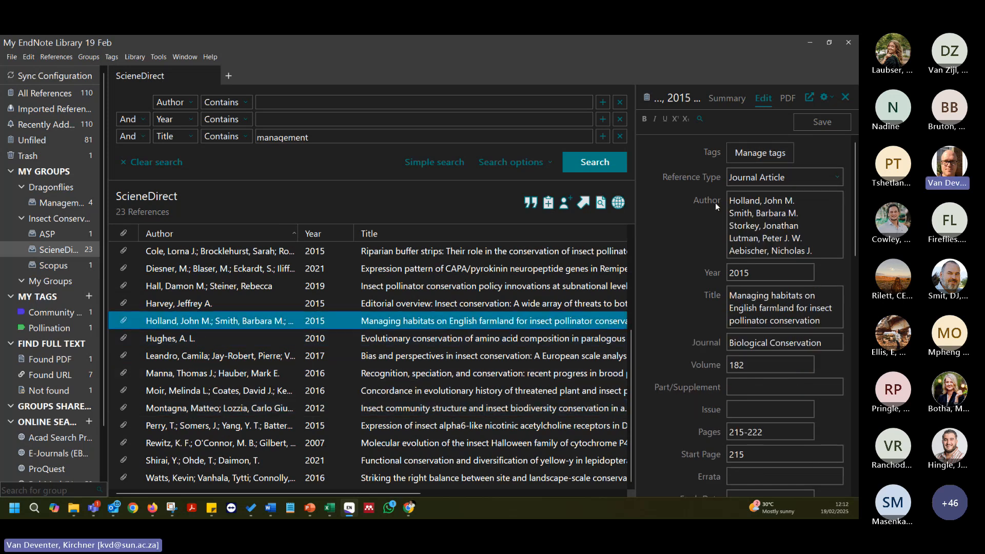
{"action": "left_click", "coordinate": [761, 154]}
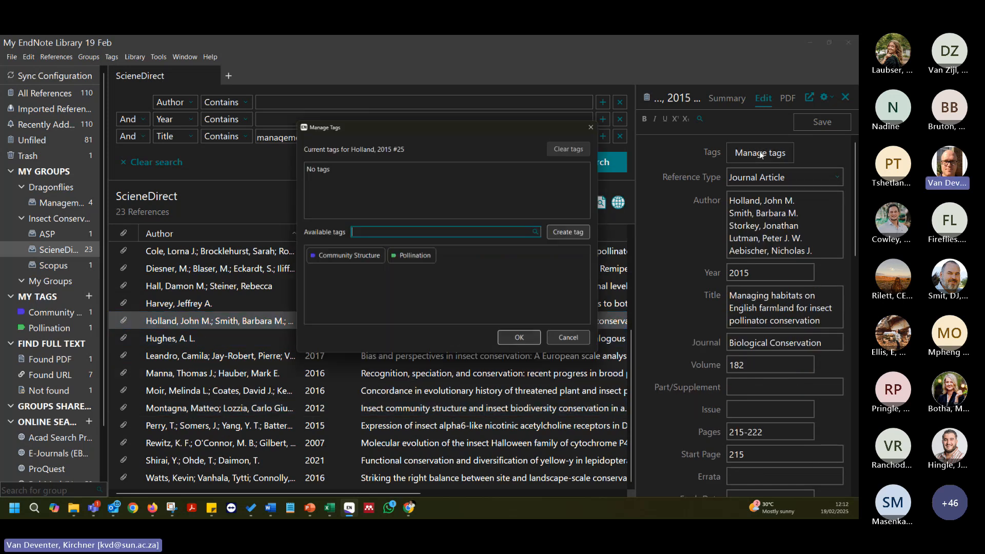
{"action": "left_click", "coordinate": [346, 256]}
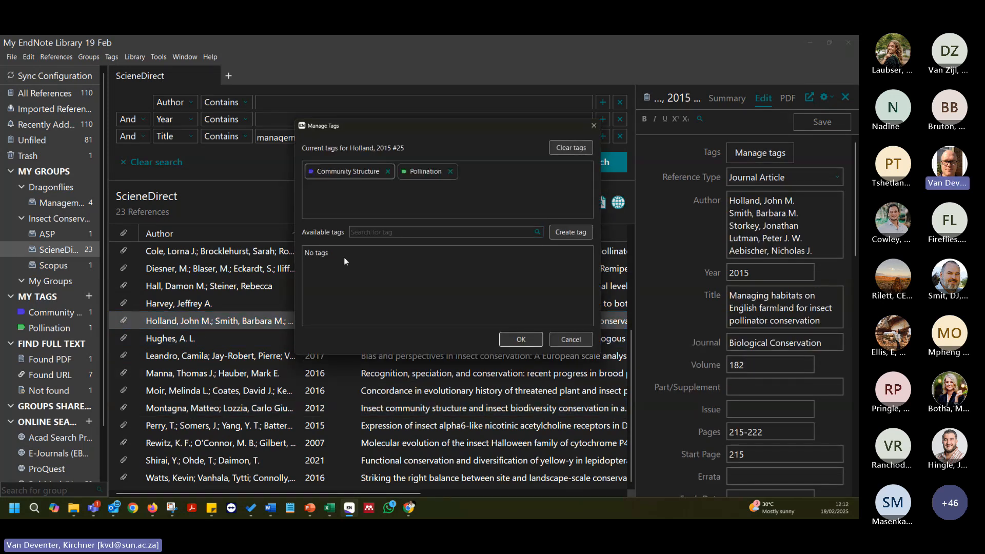
{"action": "left_click", "coordinate": [521, 340]}
Assign the Community Structure tag to the 2016 reference on site and landscape-scale conservation actions for a woodland insect.
{"action": "left_click", "coordinate": [221, 477]}
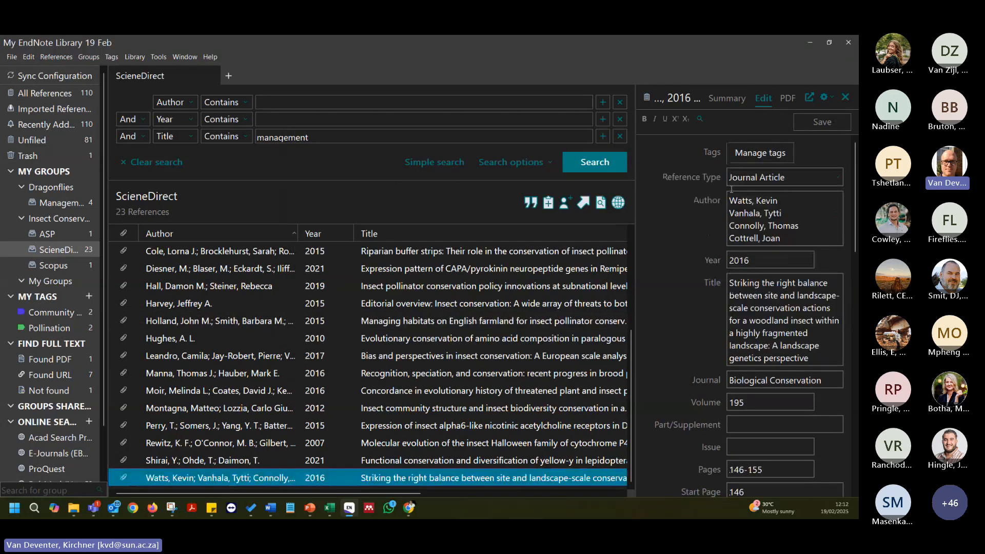
{"action": "left_click", "coordinate": [759, 153]}
{"action": "left_click", "coordinate": [338, 253]}
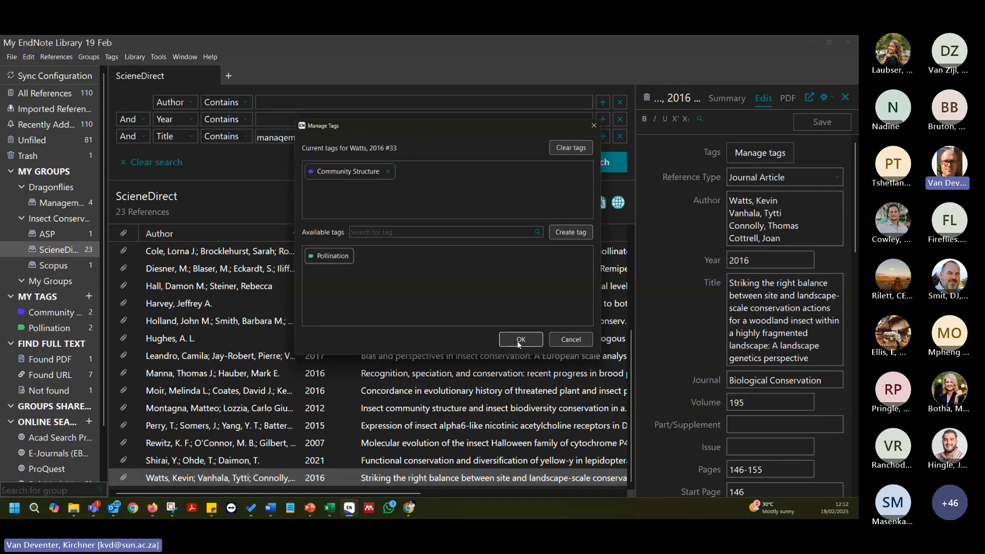
{"action": "left_click", "coordinate": [512, 339]}
List the references tagged Community Structure and widen the groups sidebar enough to show the full group and tag names.
{"action": "left_click", "coordinate": [242, 304]}
{"action": "left_click", "coordinate": [57, 315]}
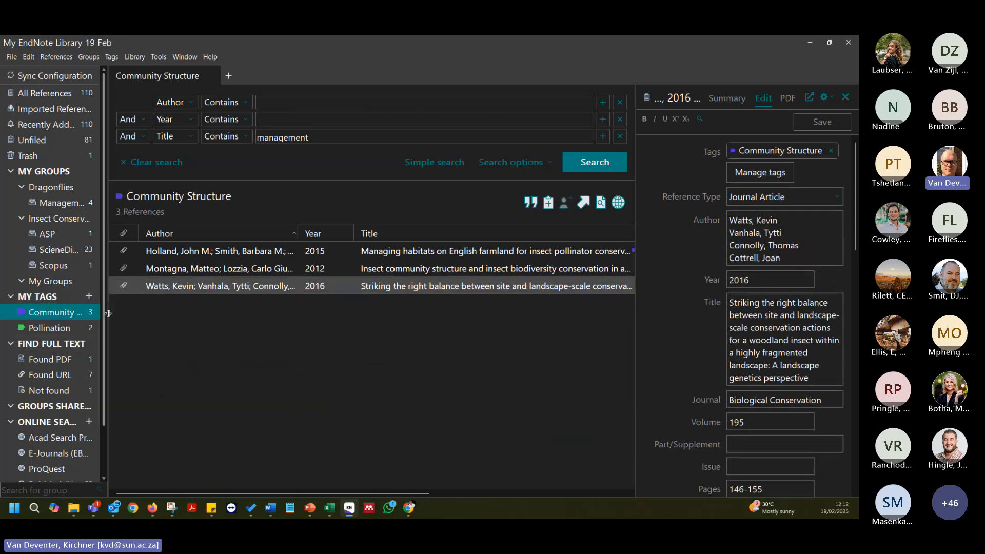
{"action": "left_click_drag", "start_coordinate": [108, 313], "coordinate": [236, 312]}
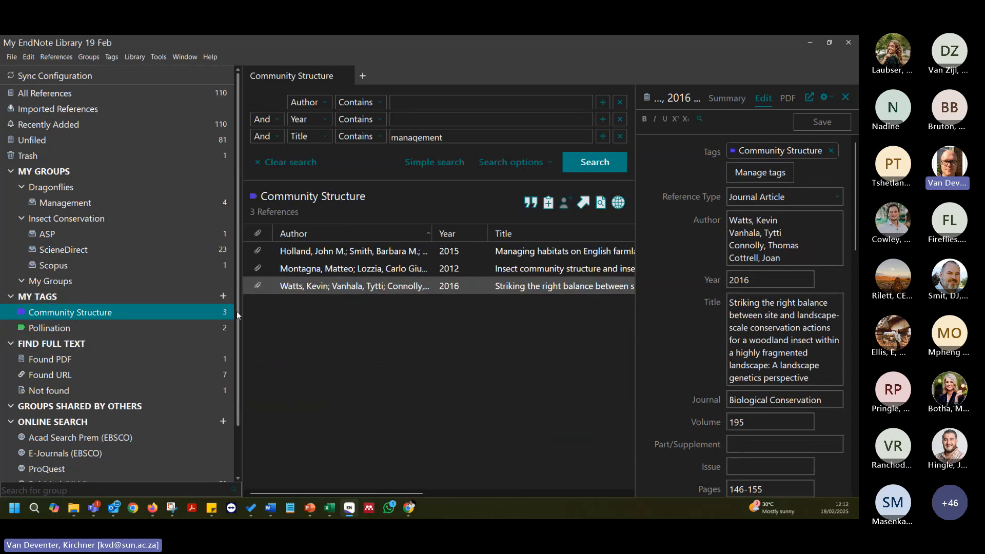
{"action": "left_click", "coordinate": [82, 322]}
{"action": "left_click", "coordinate": [75, 320]}
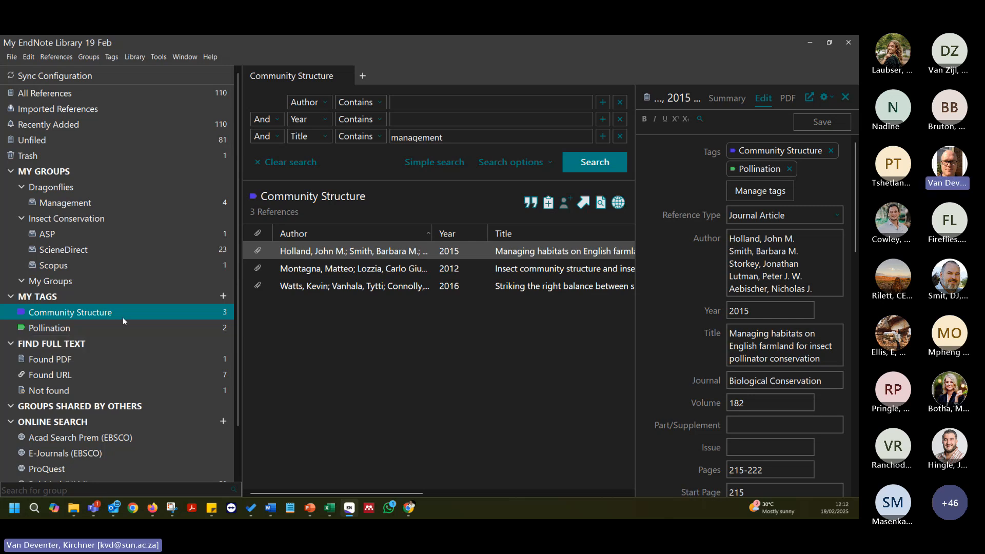
{"action": "left_click", "coordinate": [272, 325]}
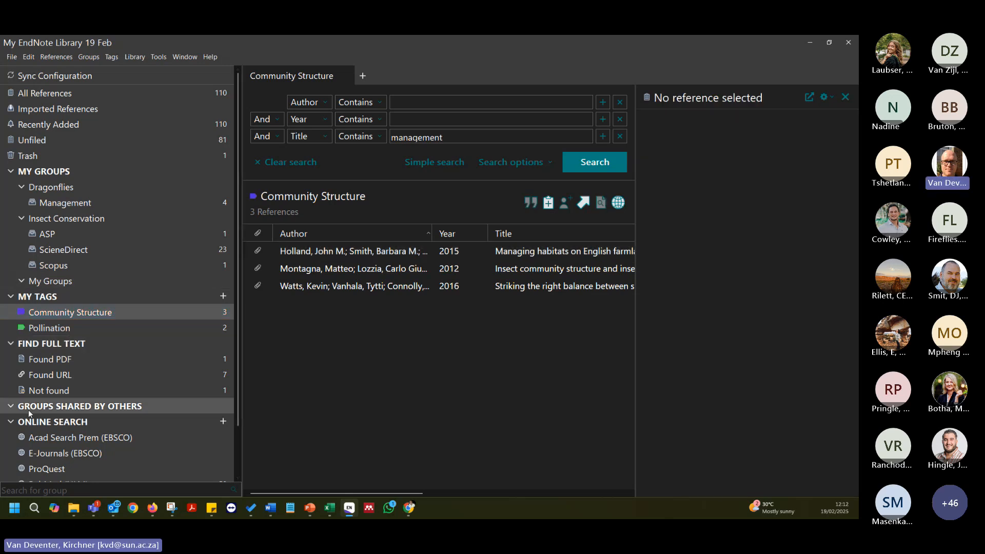
{"action": "left_click_drag", "start_coordinate": [239, 190], "coordinate": [174, 213]}
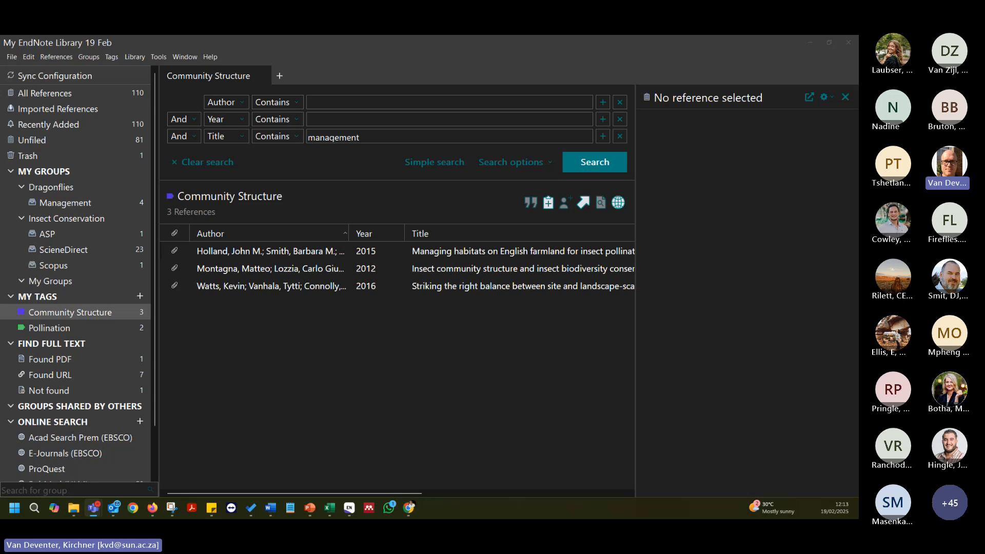
{"action": "left_click", "coordinate": [11, 56]}
{"action": "left_click", "coordinate": [28, 58]}
{"action": "left_click", "coordinate": [13, 58]}
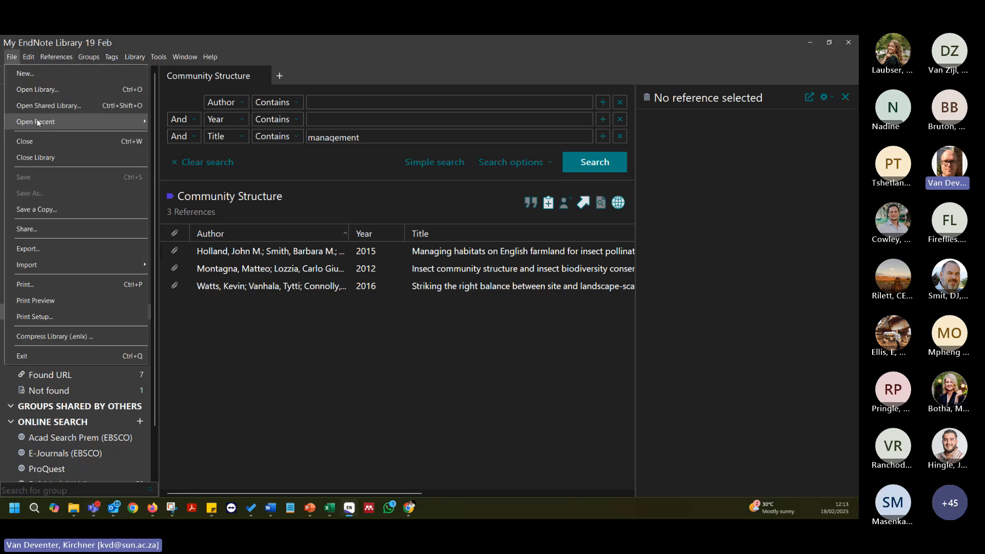
{"action": "mouse_move", "coordinate": [37, 122]}
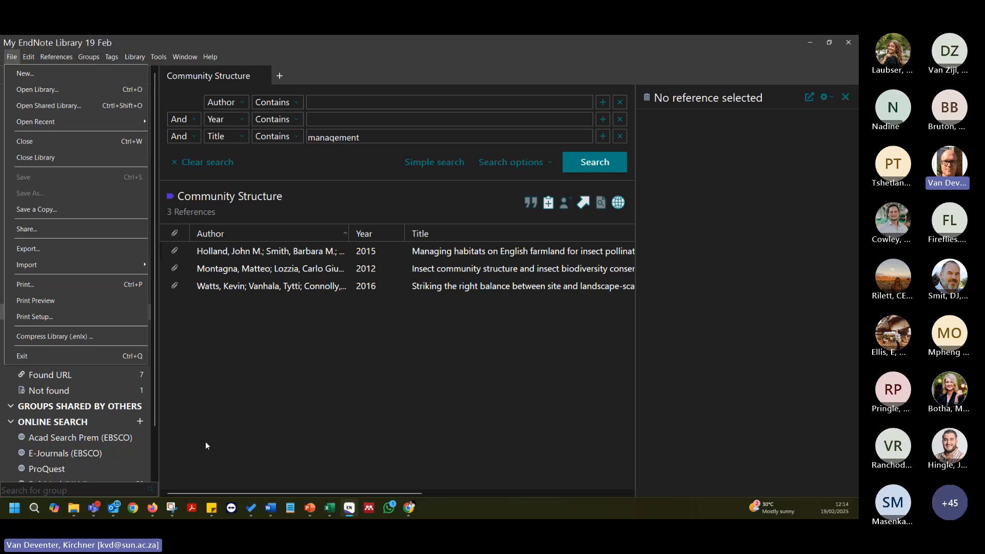
Switch to File Explorer, view the university OneDrive, Downloads and Documents folders, and close the window.
{"action": "left_click", "coordinate": [73, 508]}
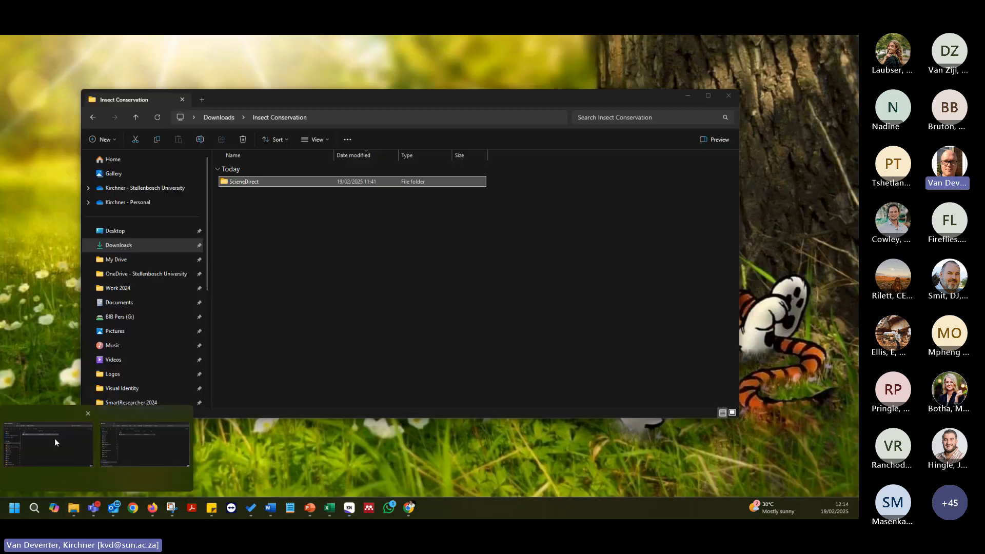
{"action": "left_click", "coordinate": [54, 438]}
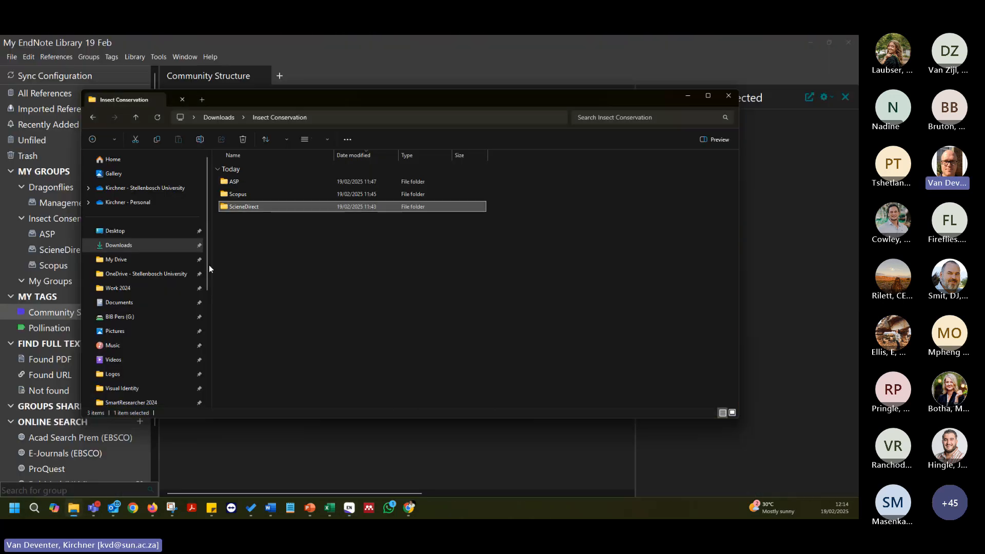
{"action": "left_click", "coordinate": [137, 190]}
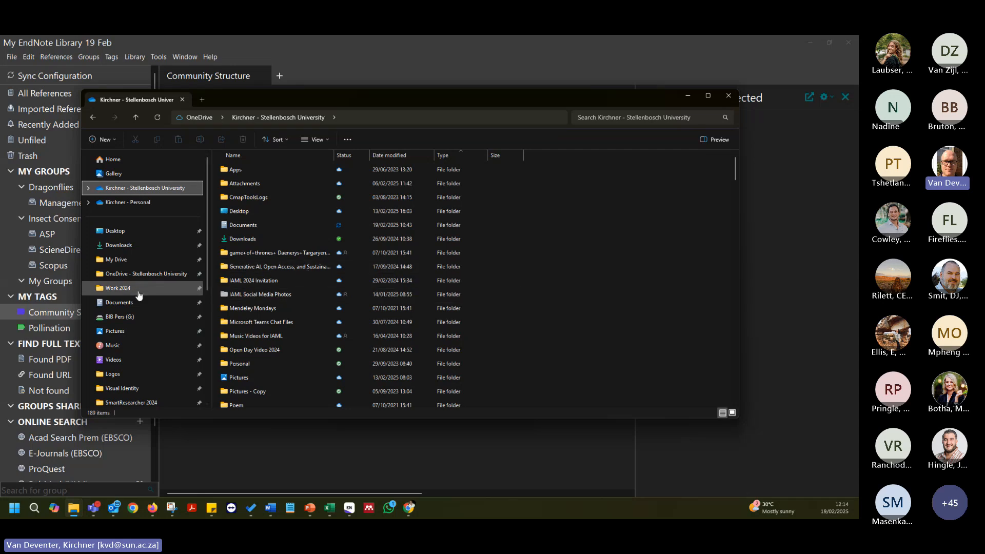
{"action": "left_click", "coordinate": [125, 245]}
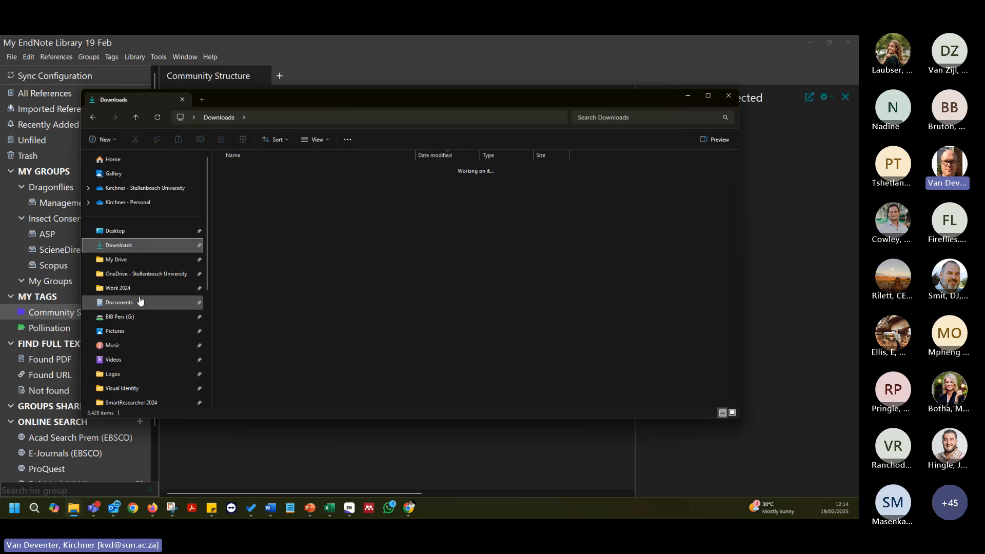
{"action": "left_click", "coordinate": [123, 303]}
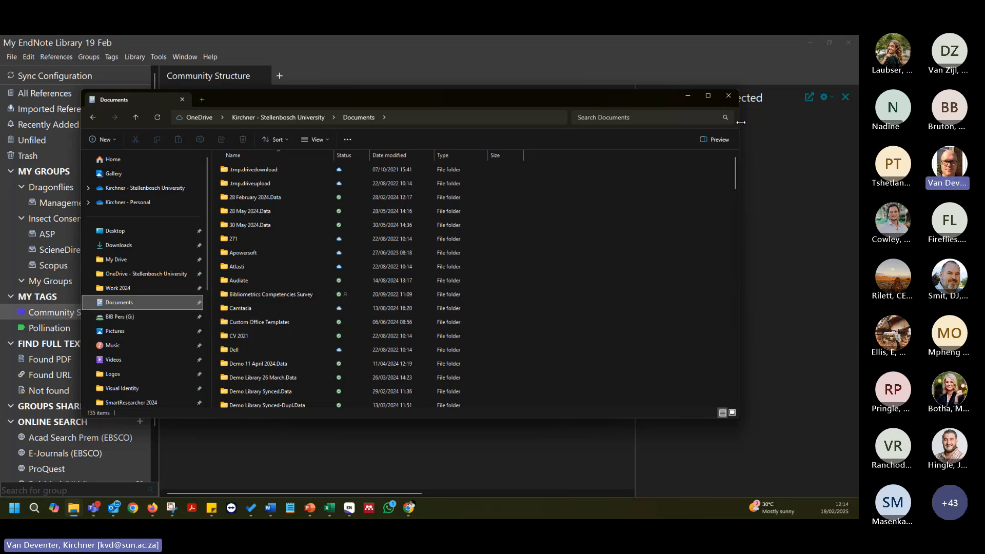
{"action": "left_click", "coordinate": [729, 96]}
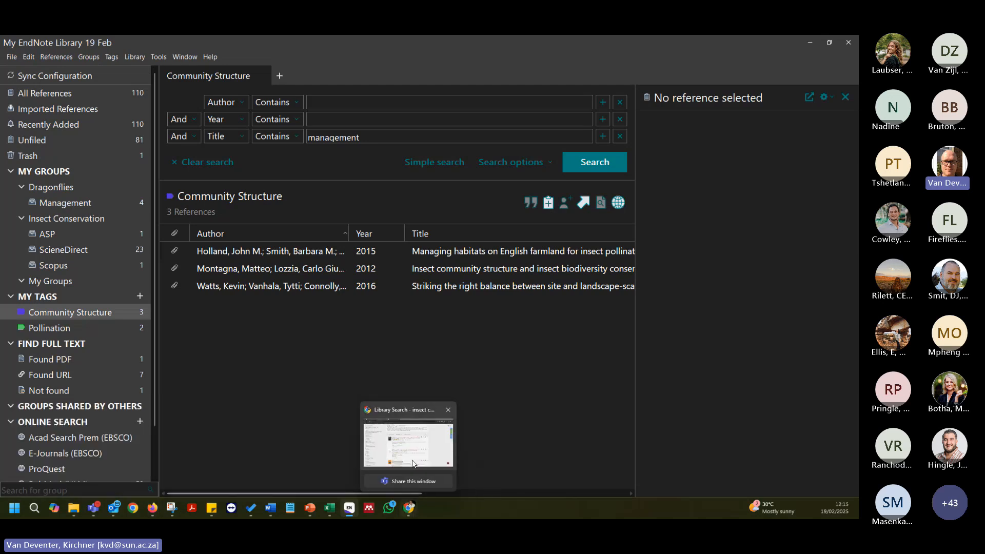
Switch to Chrome, look up "endnote web" to reach the EndNote Web sign-in page, and accept all cookies.
{"action": "left_click", "coordinate": [414, 512]}
{"action": "left_click", "coordinate": [208, 65]}
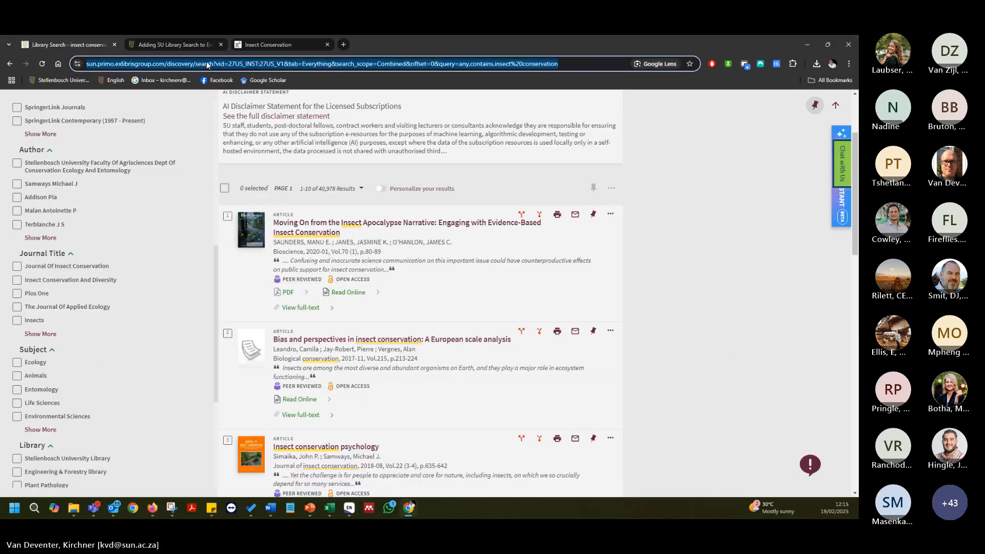
{"action": "type", "text": "endnote"}
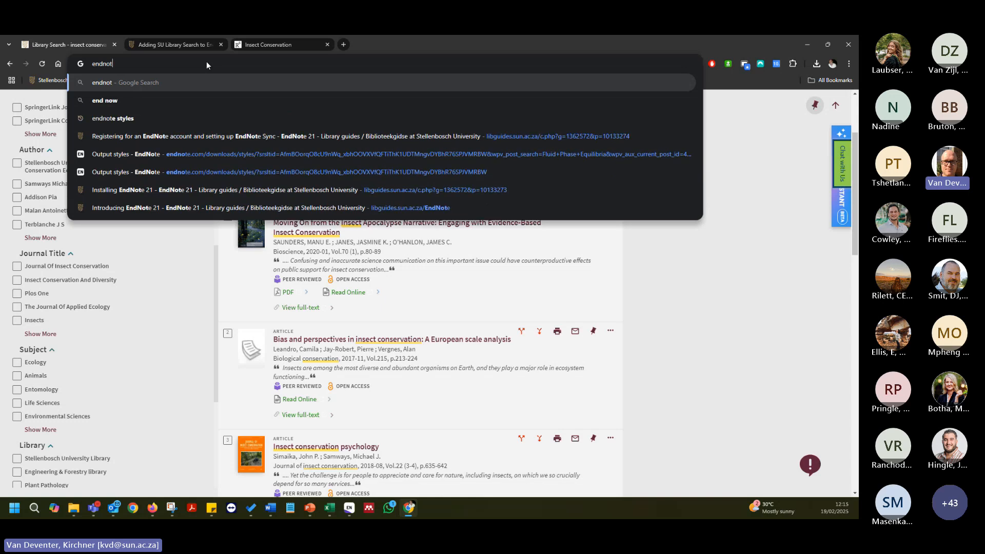
{"action": "type", "text": " web"}
{"action": "key", "text": "Return"}
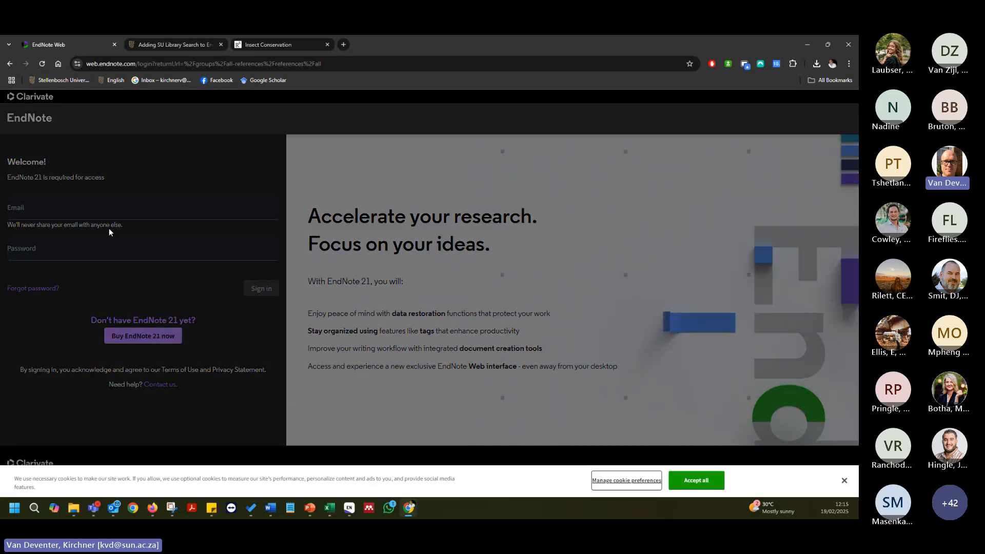
{"action": "left_click", "coordinate": [711, 487]}
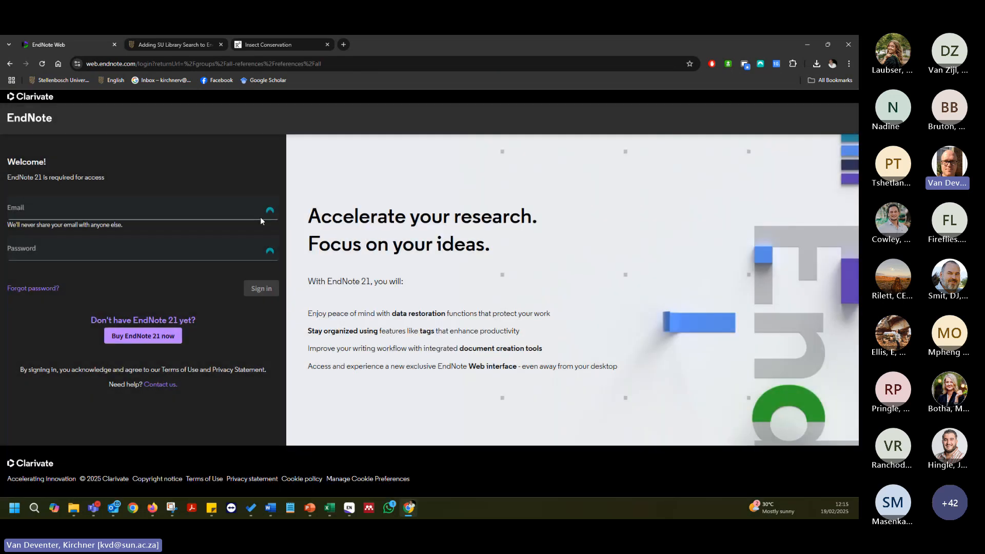
Begin signing in to EndNote Web with the account's e-mail field.
{"action": "left_click", "coordinate": [268, 215]}
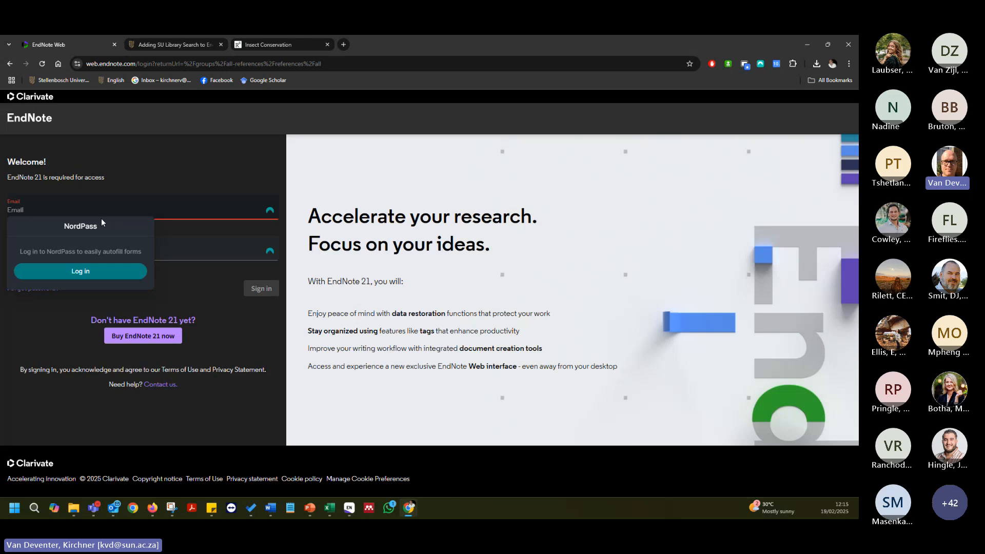
Switch to the EndNote desktop library and open its Sync preferences.
{"action": "left_click", "coordinate": [50, 209]}
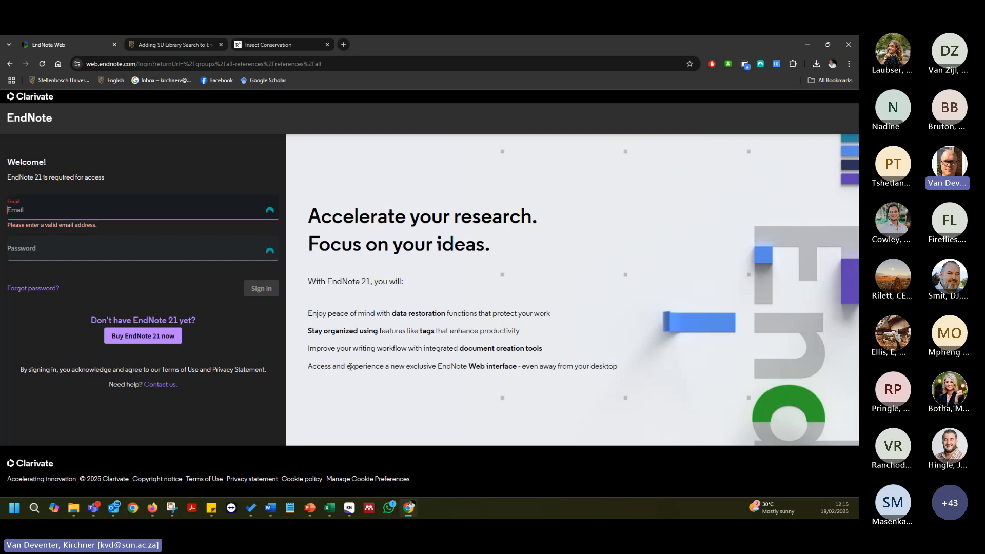
{"action": "left_click", "coordinate": [350, 508]}
{"action": "left_click", "coordinate": [30, 56]}
{"action": "mouse_move", "coordinate": [43, 53]}
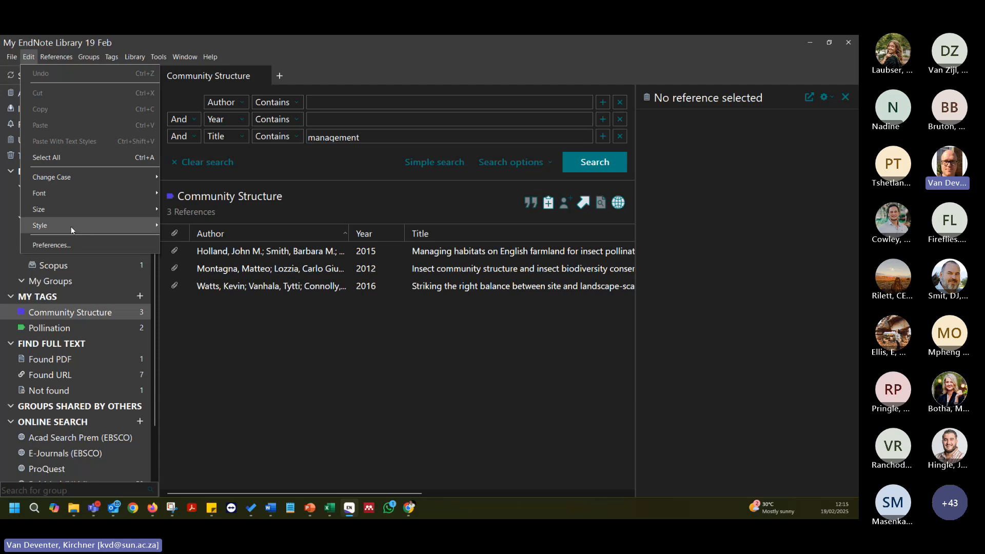
{"action": "mouse_move", "coordinate": [103, 232]}
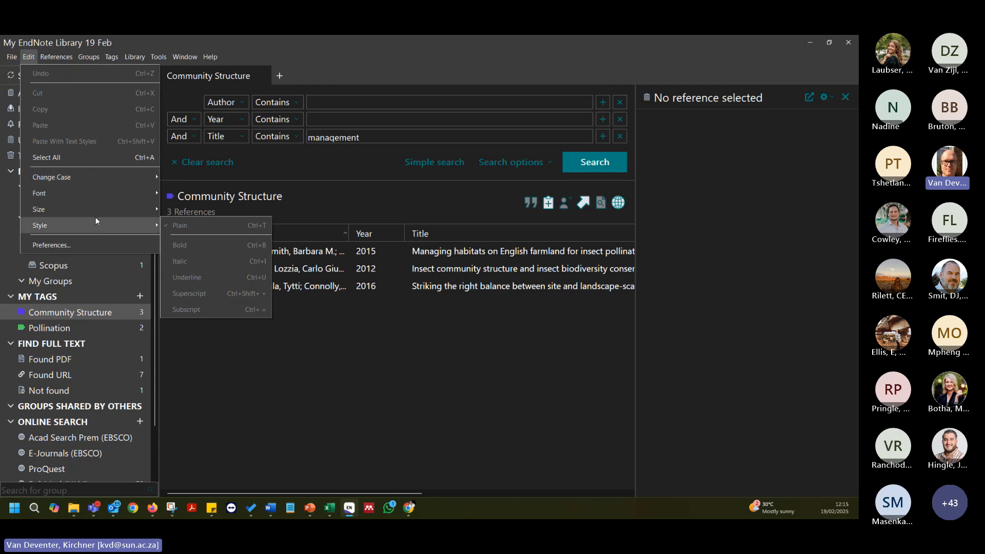
{"action": "left_click", "coordinate": [86, 244]}
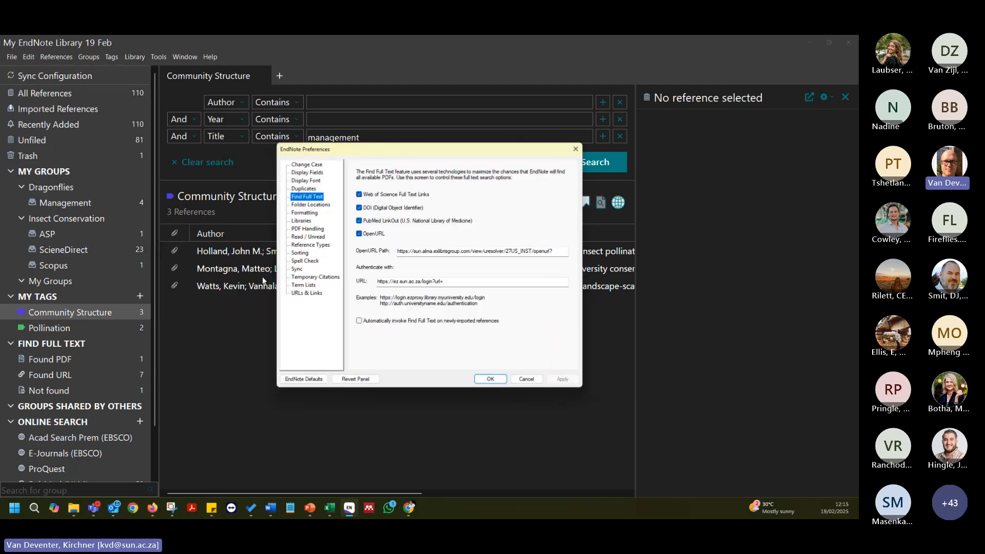
{"action": "left_click", "coordinate": [296, 269]}
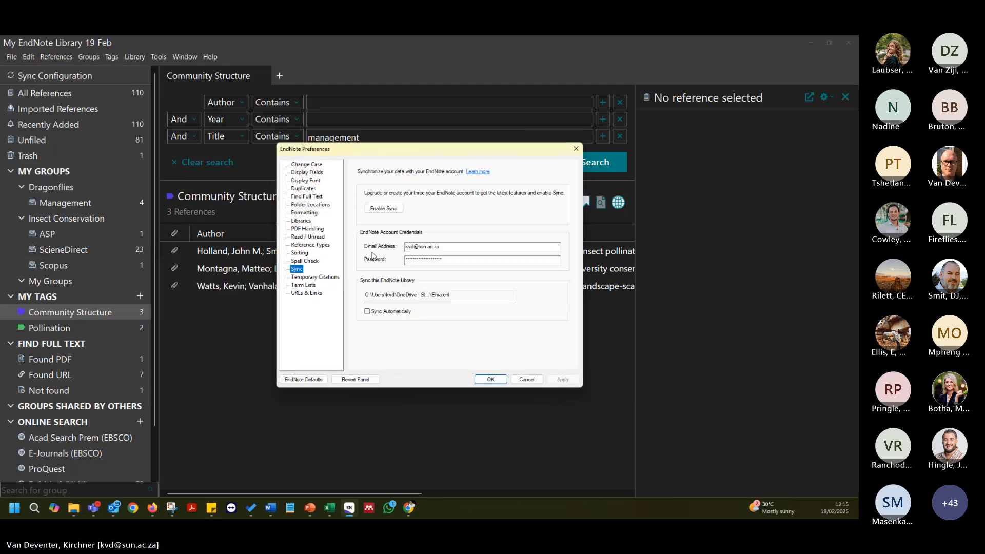
Examine which library path is set for syncing, and cancel the preferences without changes.
{"action": "left_click_drag", "start_coordinate": [516, 296], "coordinate": [319, 293]}
{"action": "left_click_drag", "start_coordinate": [456, 295], "coordinate": [338, 297]}
{"action": "left_click", "coordinate": [459, 296]}
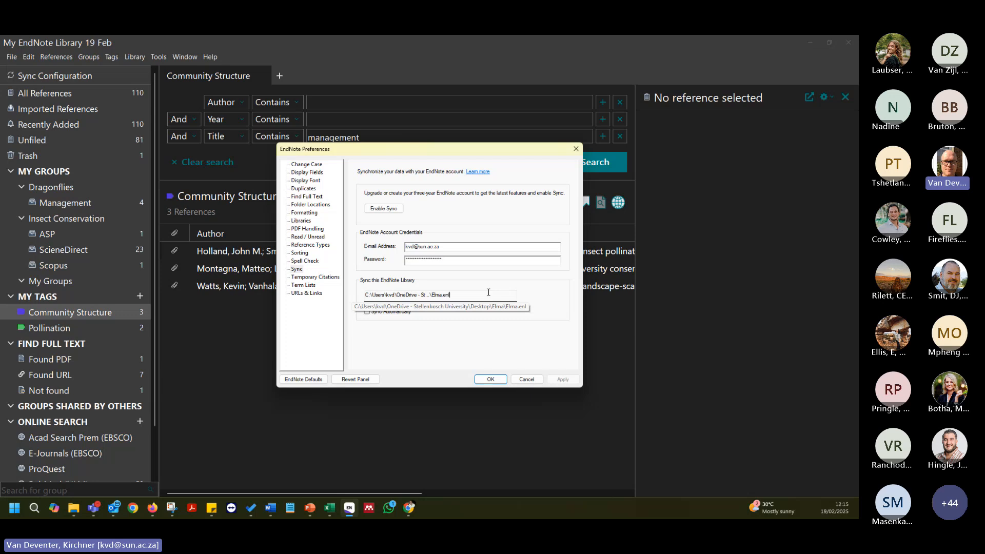
{"action": "left_click_drag", "start_coordinate": [468, 294], "coordinate": [420, 318]}
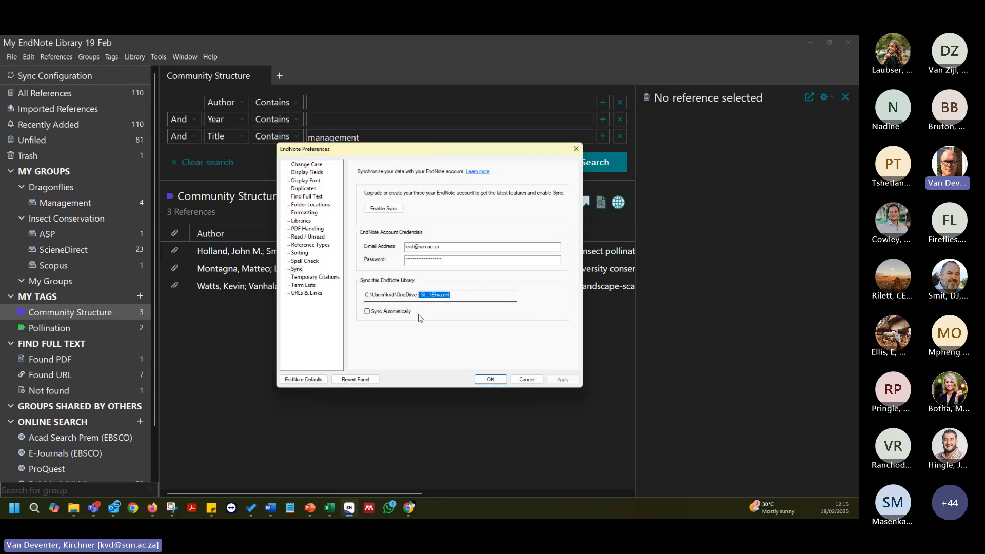
{"action": "left_click", "coordinate": [532, 381]}
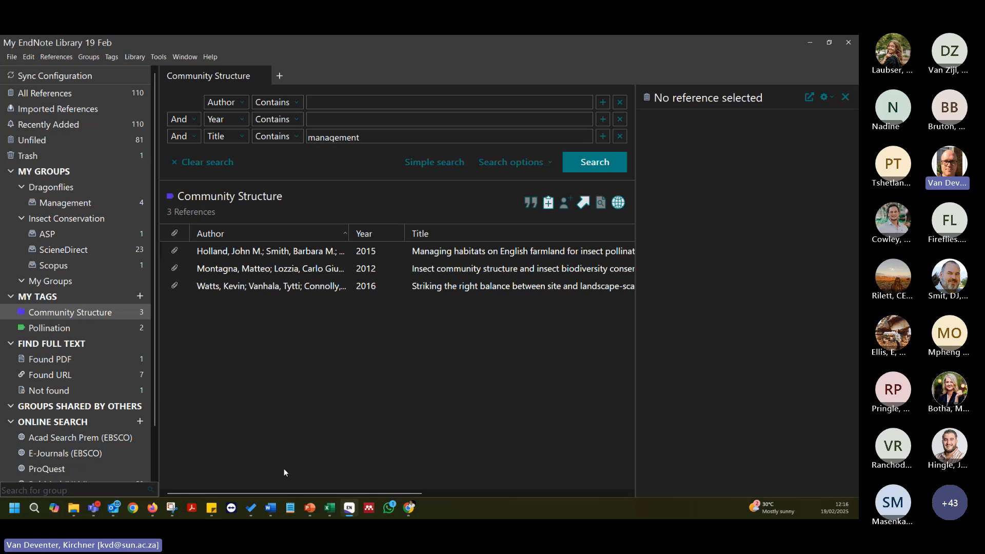
Switch to the open Word document, close its Navigation pane and display the EndNote 21 tools.
{"action": "left_click", "coordinate": [272, 508]}
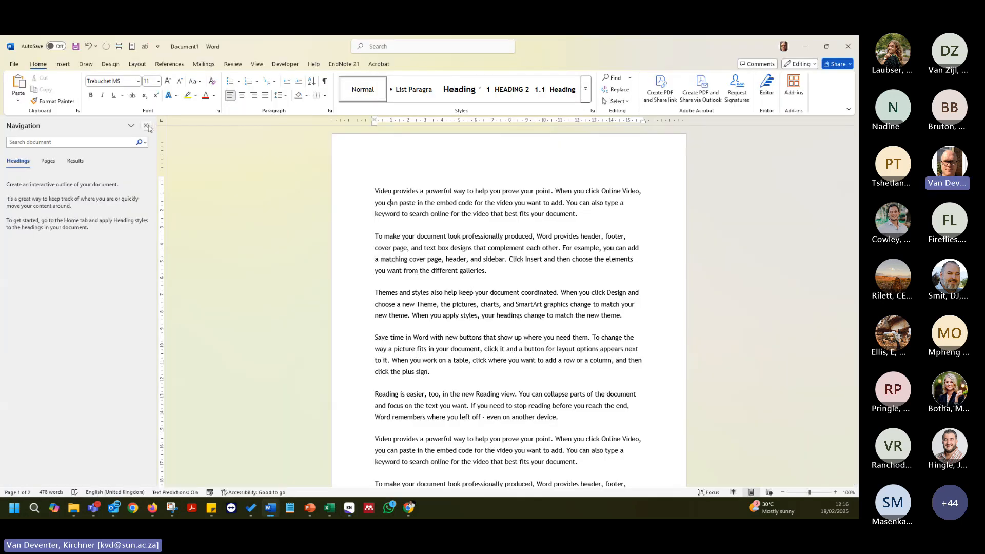
{"action": "left_click", "coordinate": [151, 126]}
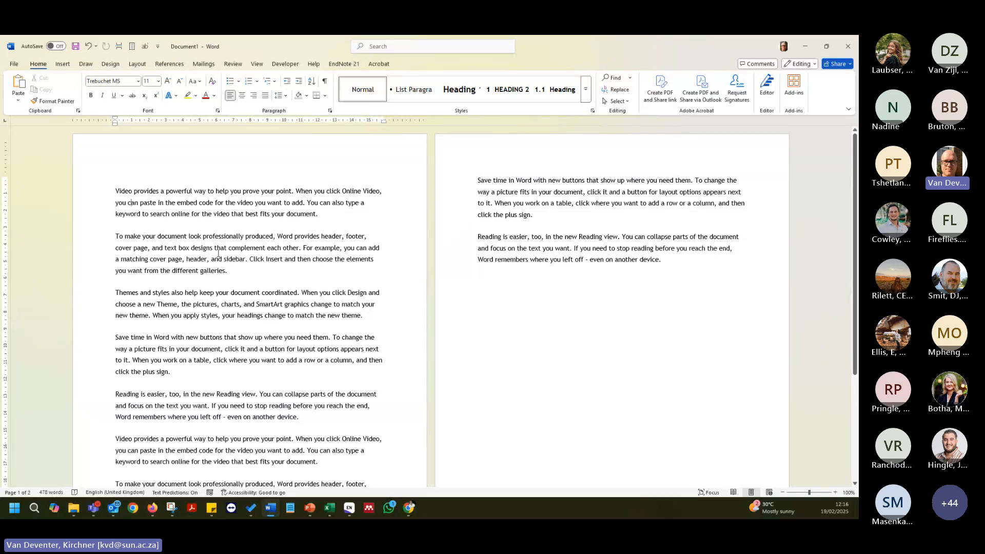
{"action": "left_click", "coordinate": [349, 507]}
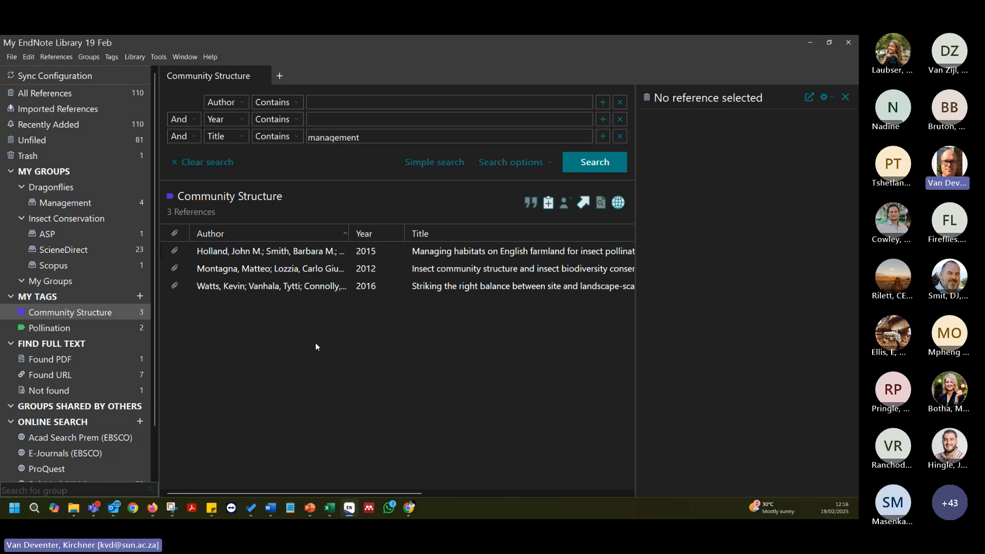
{"action": "left_click", "coordinate": [271, 507]}
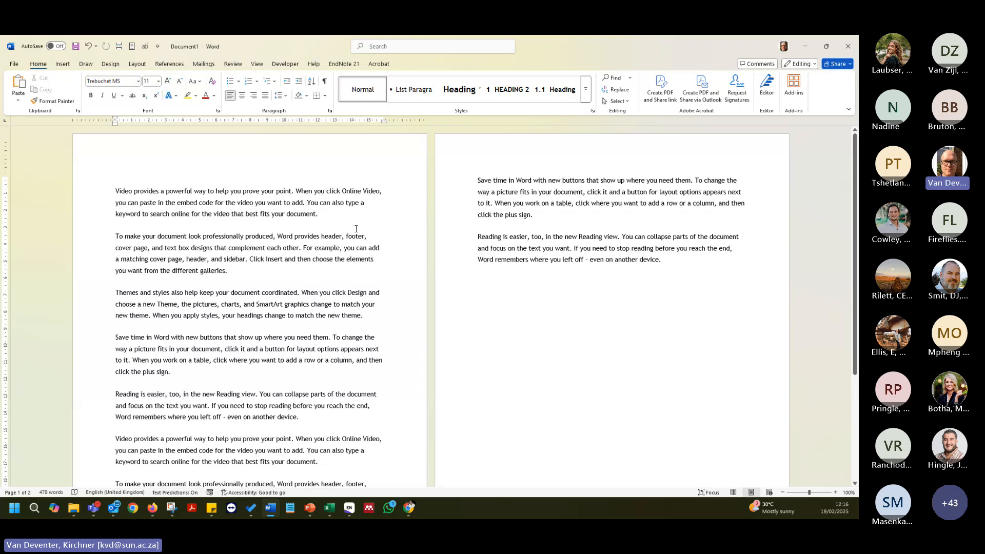
{"action": "left_click", "coordinate": [345, 65]}
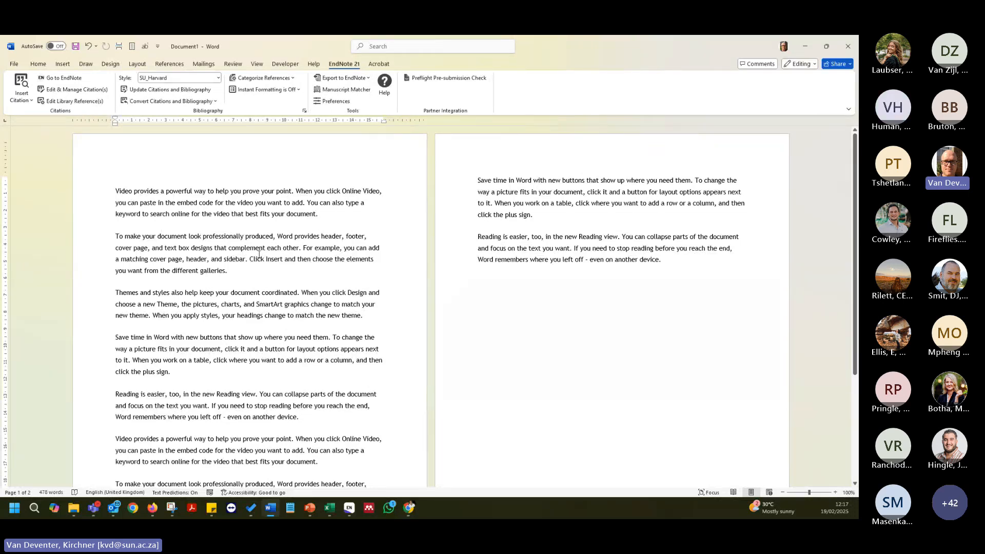
Search the references for "g" and cite the first result, the 2016 "Applications of phylogenetics" article, at the end of the first paragraph.
{"action": "left_click_drag", "start_coordinate": [287, 214], "coordinate": [320, 218]}
{"action": "left_click", "coordinate": [320, 218]}
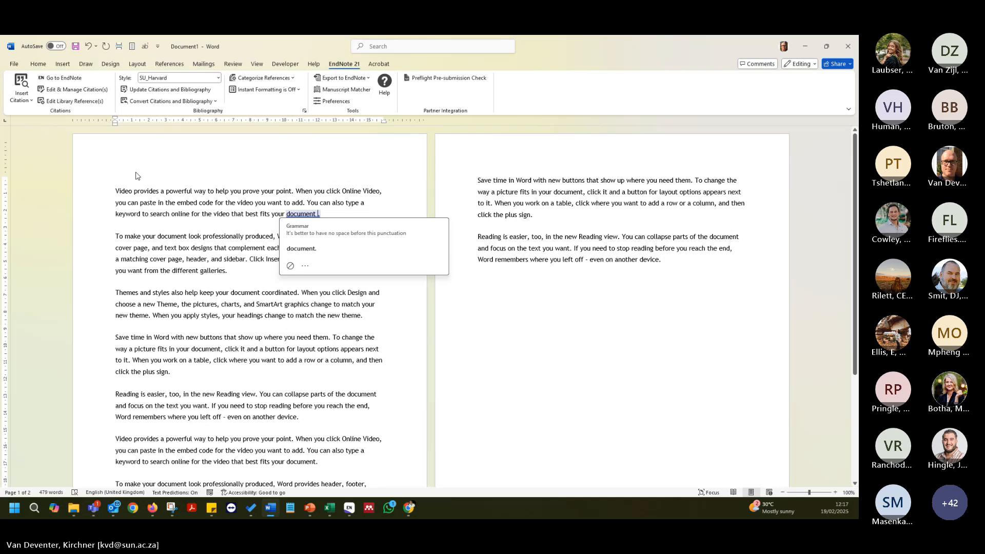
{"action": "key", "text": "alt+7"}
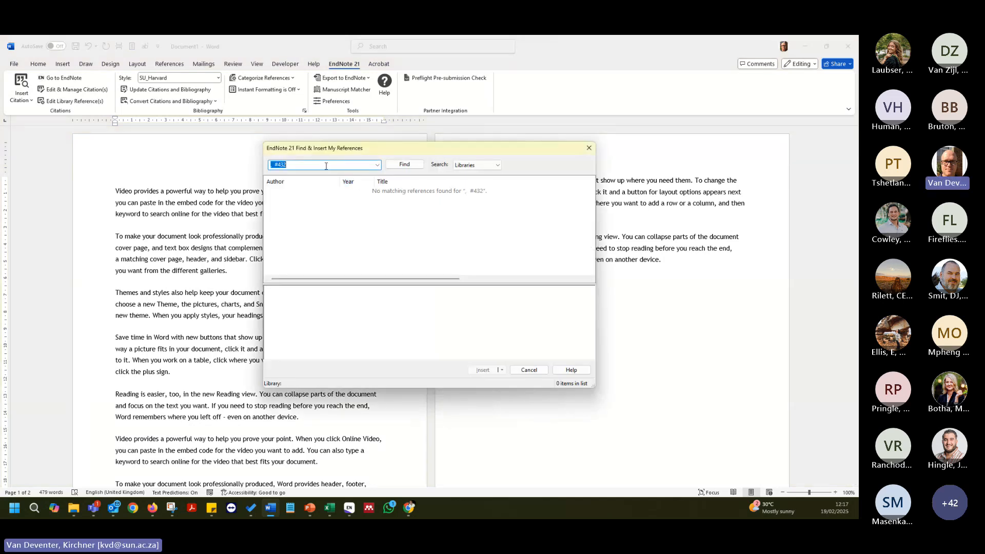
{"action": "key", "text": "BackSpace"}
{"action": "type", "text": "g"}
{"action": "key", "text": "Return"}
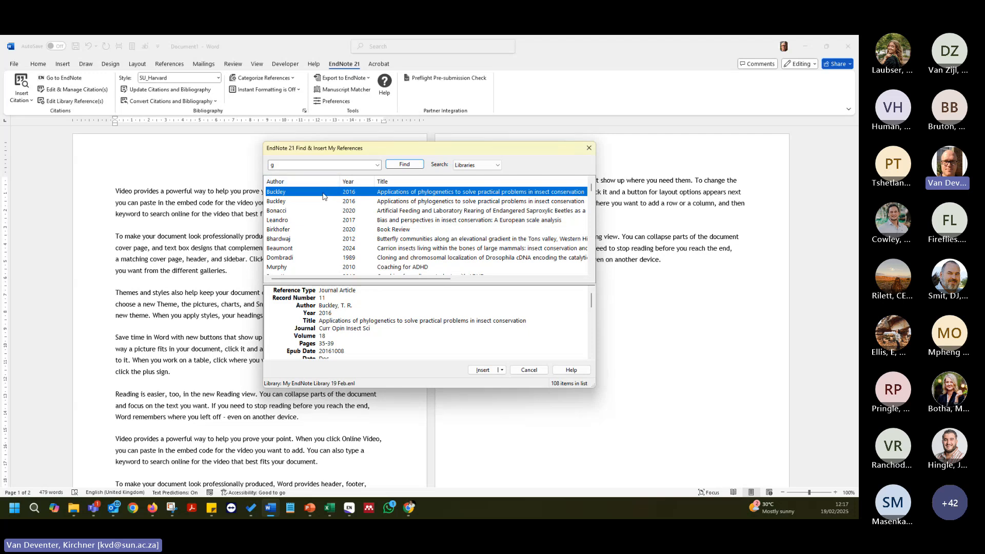
{"action": "left_click", "coordinate": [483, 370]}
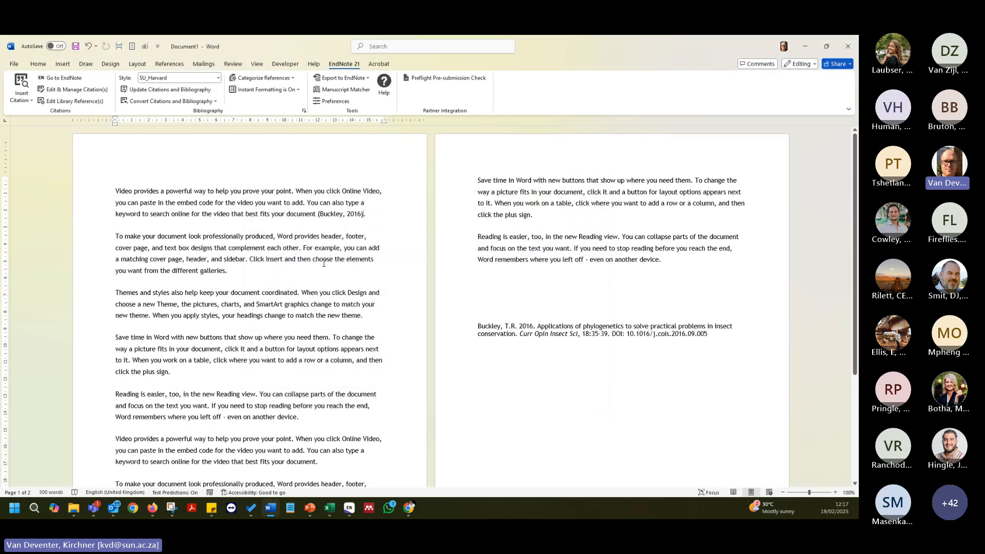
Move the whole EndNote bibliography from below the text on page 2 to a new page after a page break.
{"action": "left_click", "coordinate": [340, 221]}
{"action": "left_click", "coordinate": [511, 330]}
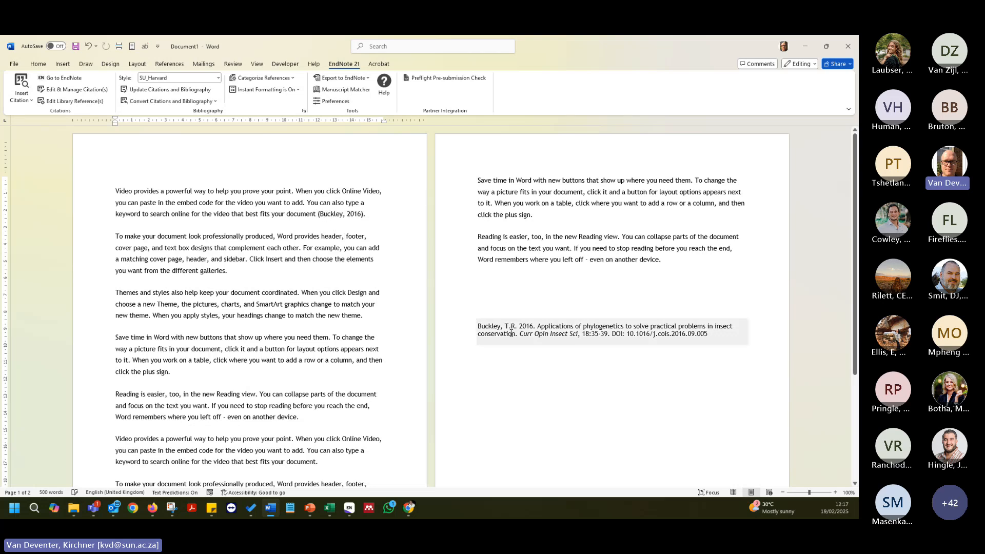
{"action": "left_click_drag", "start_coordinate": [479, 326], "coordinate": [722, 338]}
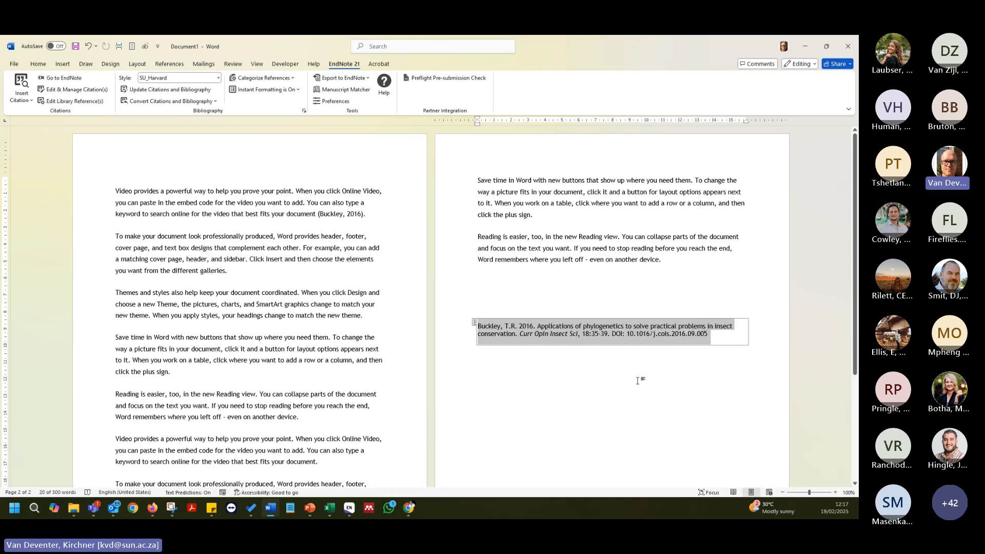
{"action": "left_click", "coordinate": [527, 369]}
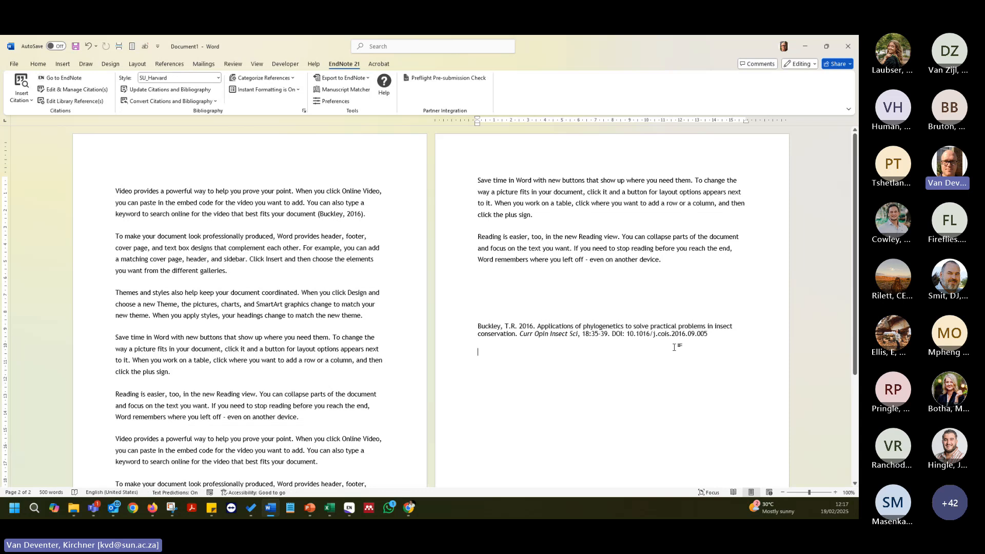
{"action": "left_click", "coordinate": [490, 331]}
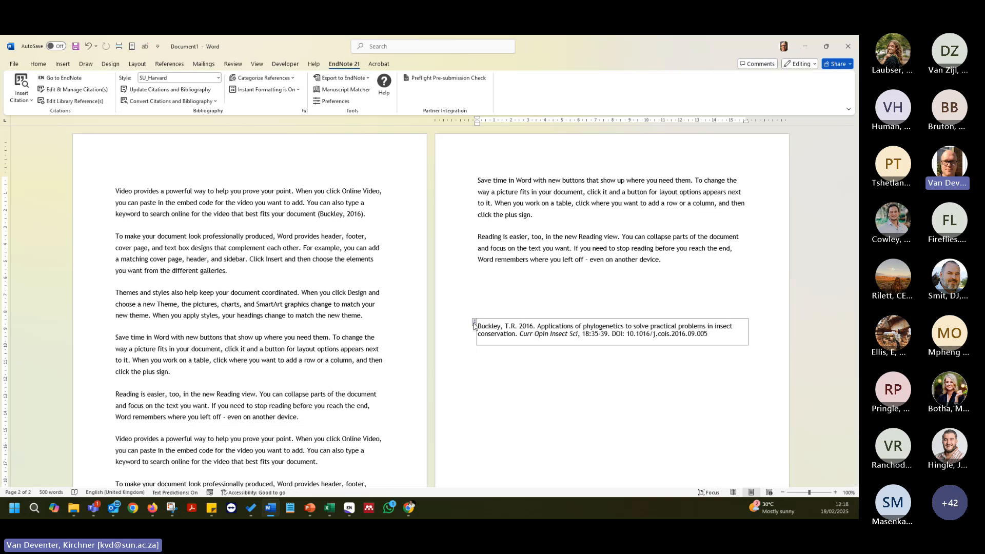
{"action": "left_click", "coordinate": [475, 323]}
{"action": "key", "text": "ctrl+c"}
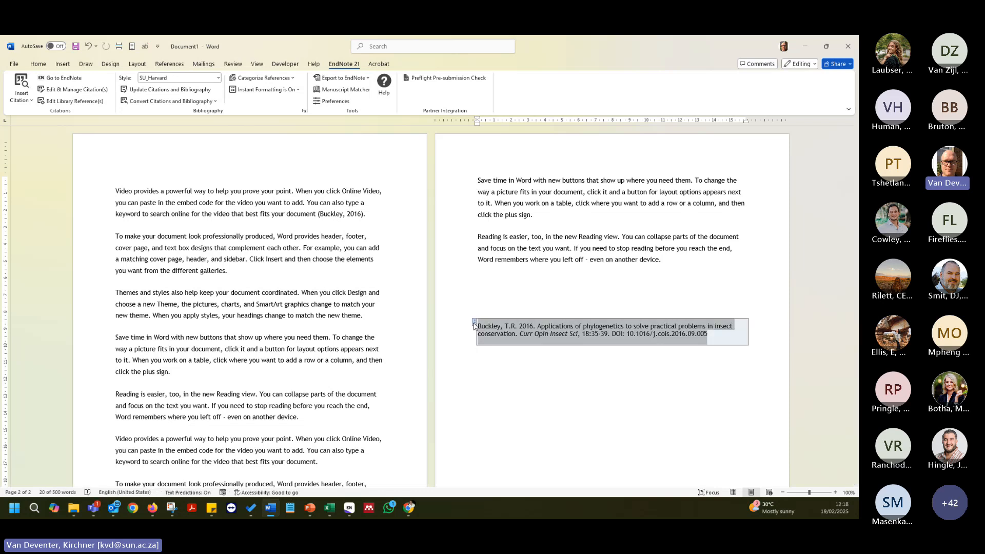
{"action": "key", "text": "Delete"}
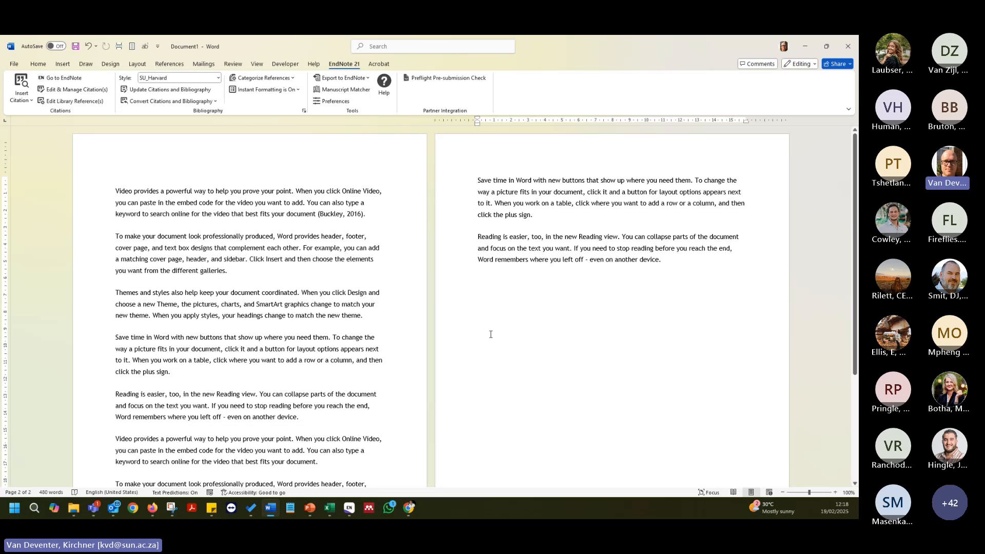
{"action": "key", "text": "ctrl+Return"}
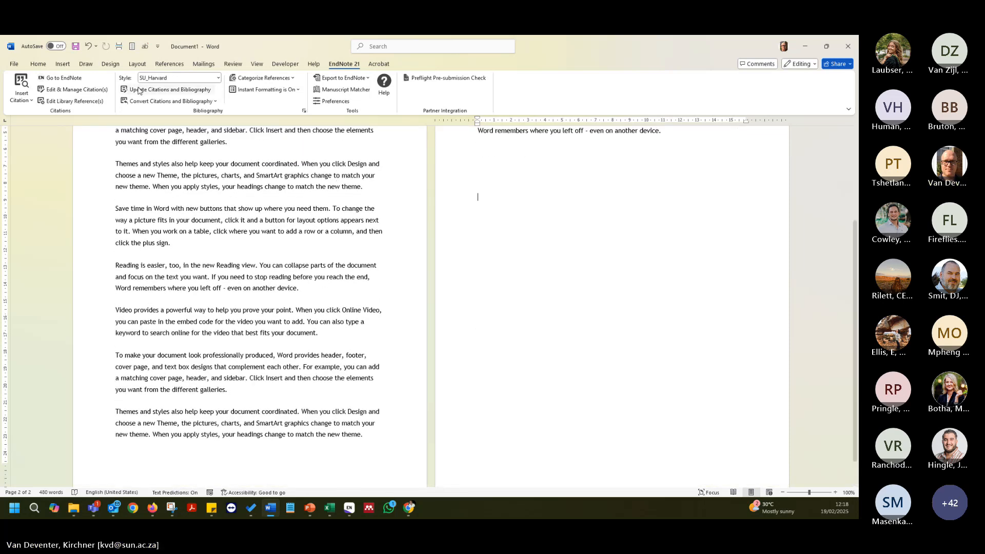
{"action": "scroll", "coordinate": [438, 403], "scroll_direction": "down", "scroll_amount": 2}
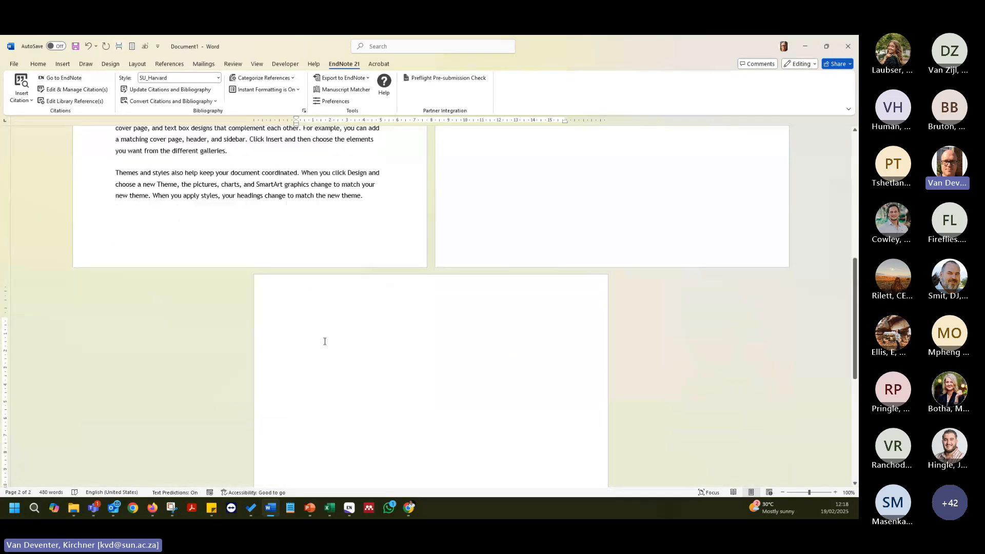
{"action": "key", "text": "ctrl+v"}
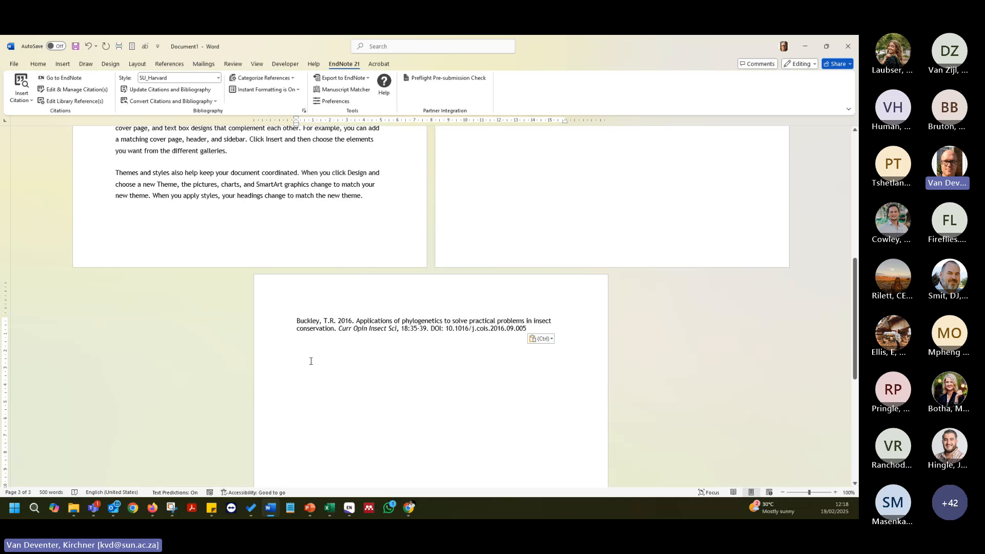
Cite the 2024 article "Carrion insects living within the bones of large mammals" at the end of the second paragraph.
{"action": "scroll", "coordinate": [396, 341], "scroll_direction": "up", "scroll_amount": 10}
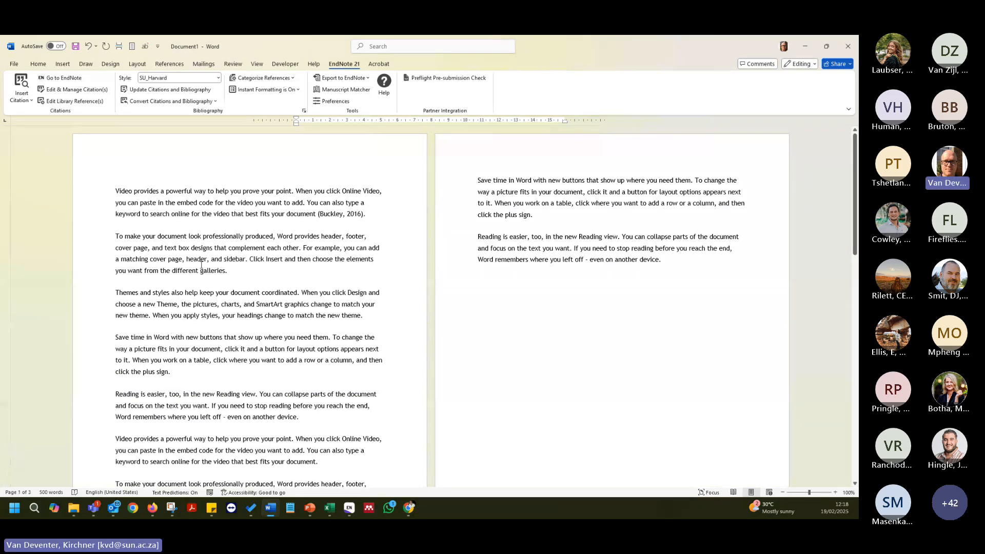
{"action": "left_click", "coordinate": [225, 271]}
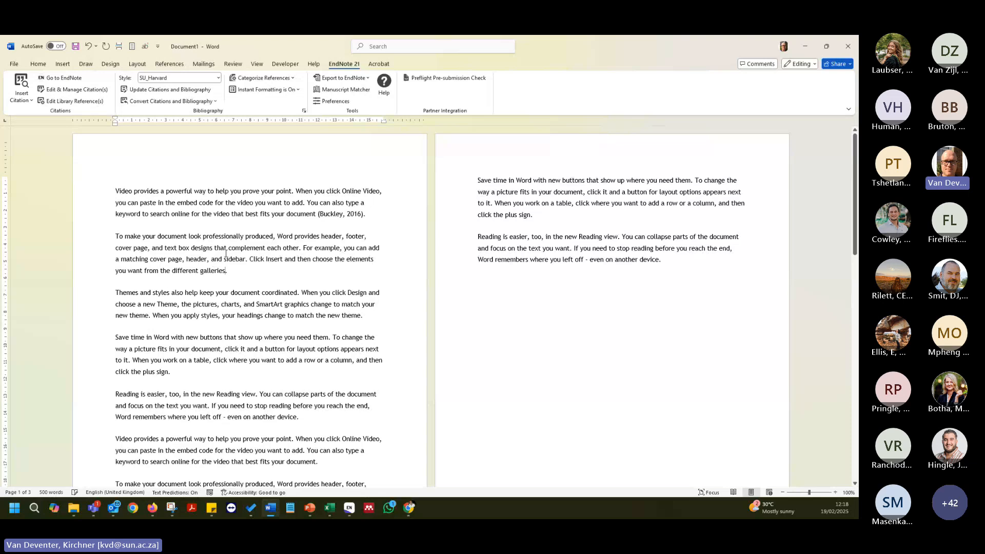
{"action": "key", "text": "alt+7"}
{"action": "left_click", "coordinate": [296, 249]}
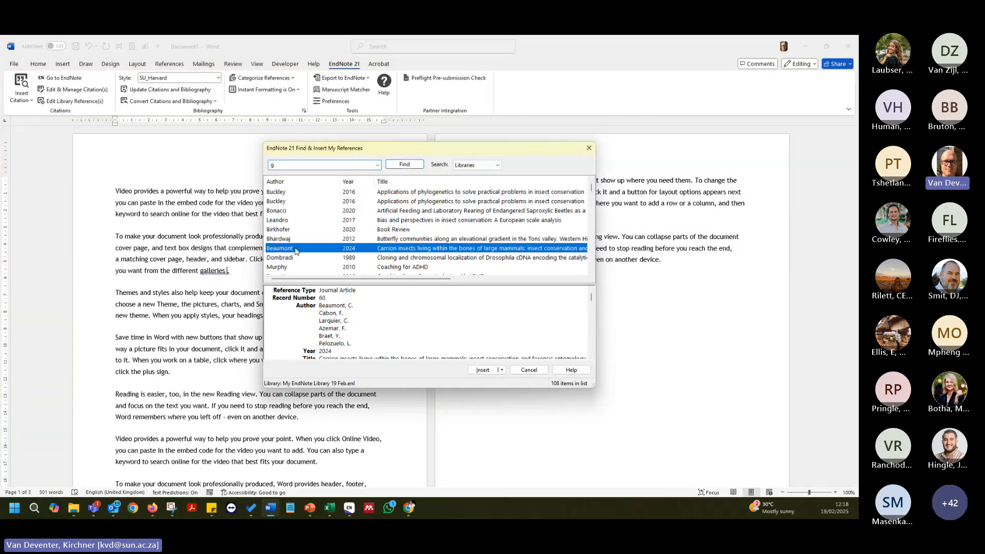
{"action": "left_click", "coordinate": [482, 371]}
Cite the 2010 reference "Coaching for ADHD" at the end of the fourth paragraph, after "click the plus sign".
{"action": "scroll", "coordinate": [188, 304], "scroll_direction": "down", "scroll_amount": 2}
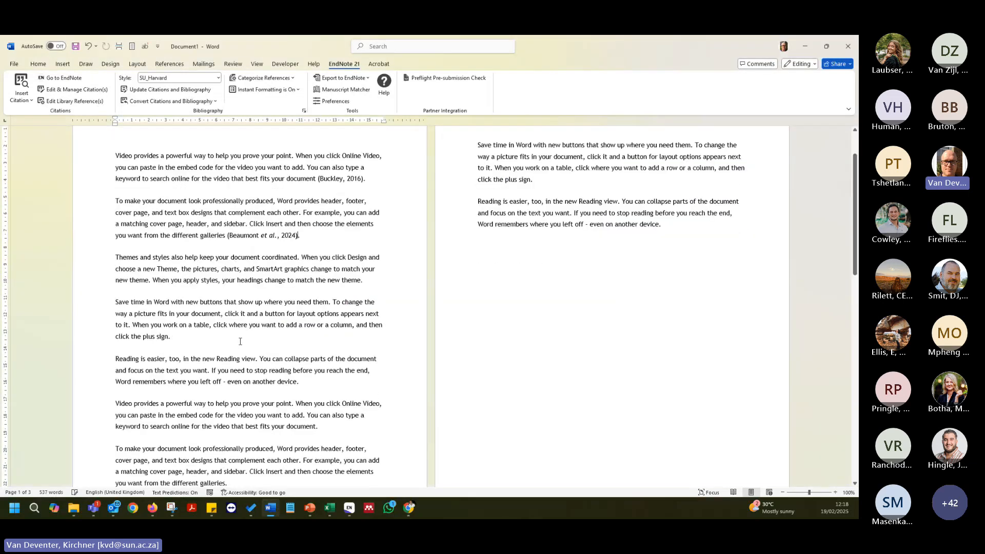
{"action": "left_click", "coordinate": [168, 307]}
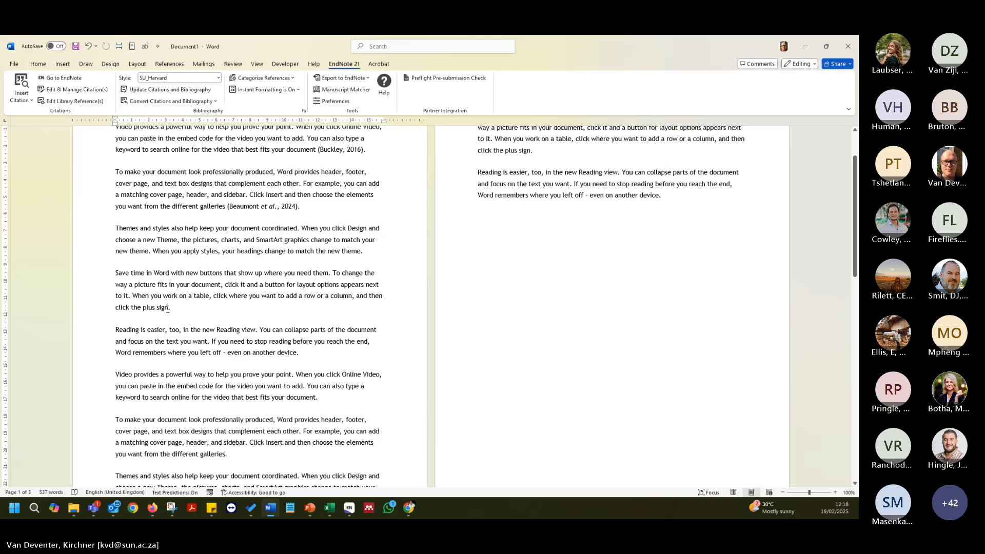
{"action": "key", "text": "alt+7"}
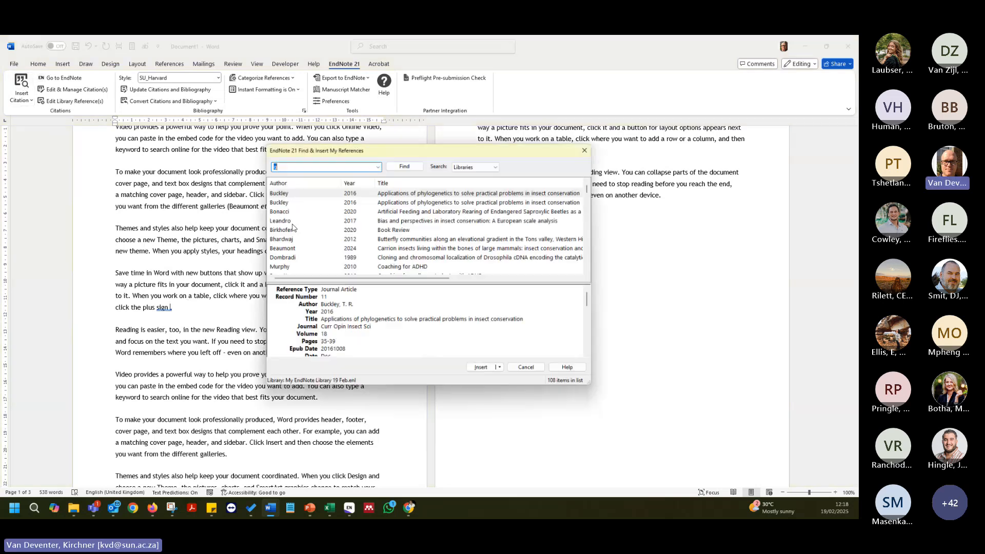
{"action": "double_click", "coordinate": [314, 267]}
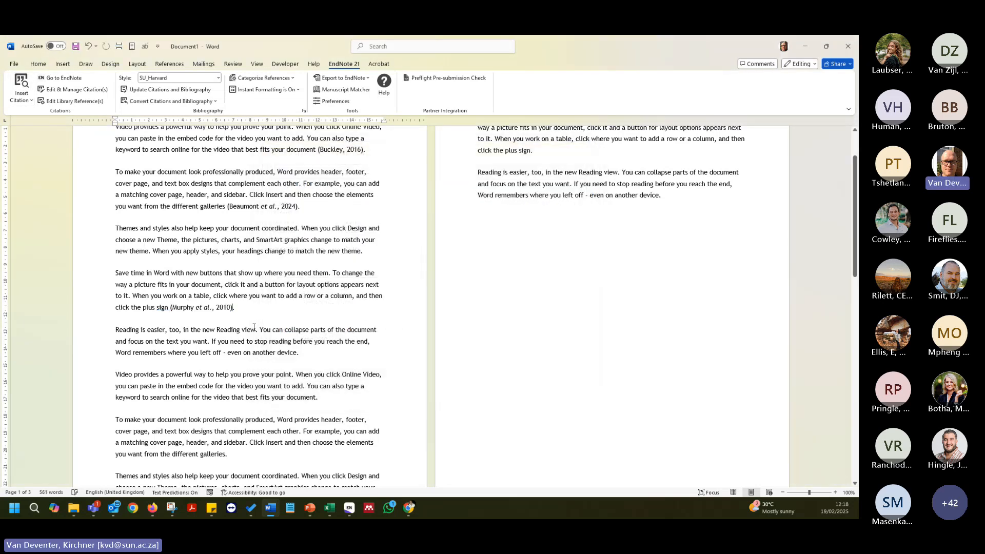
Examine the inserted citation fields at the ends of the first, second and fourth paragraphs.
{"action": "scroll", "coordinate": [357, 369], "scroll_direction": "up", "scroll_amount": 2}
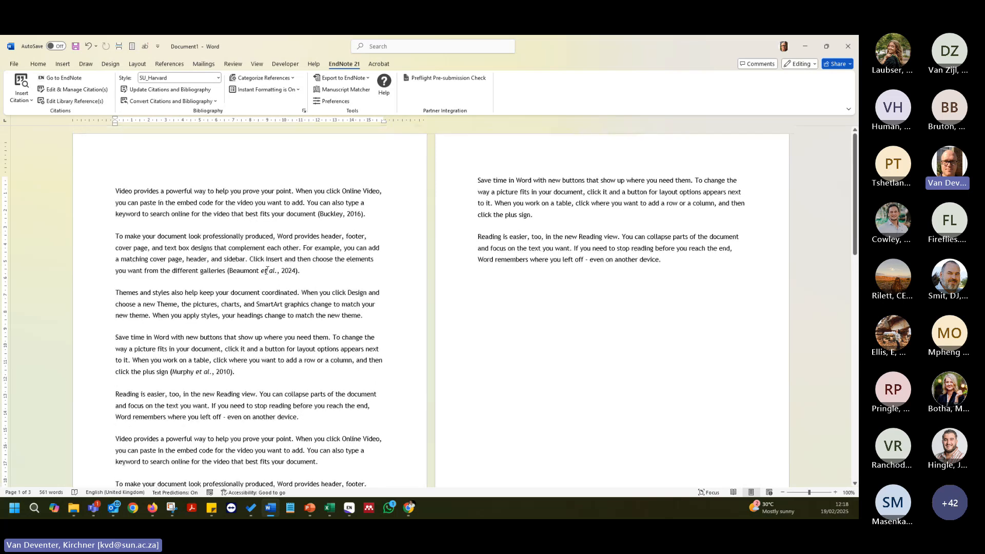
{"action": "left_click", "coordinate": [267, 270]}
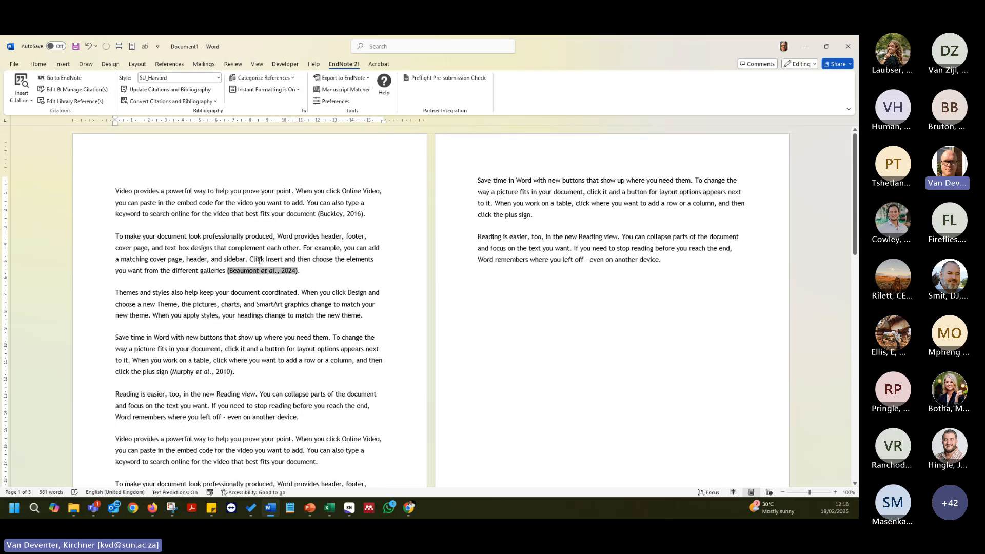
{"action": "left_click", "coordinate": [336, 214]}
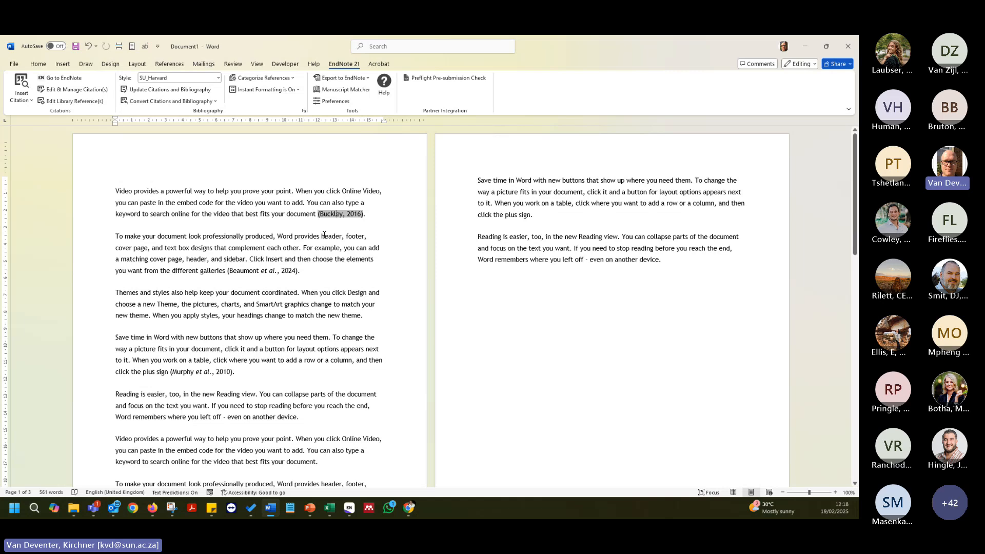
{"action": "left_click", "coordinate": [267, 259]}
{"action": "left_click", "coordinate": [312, 270]}
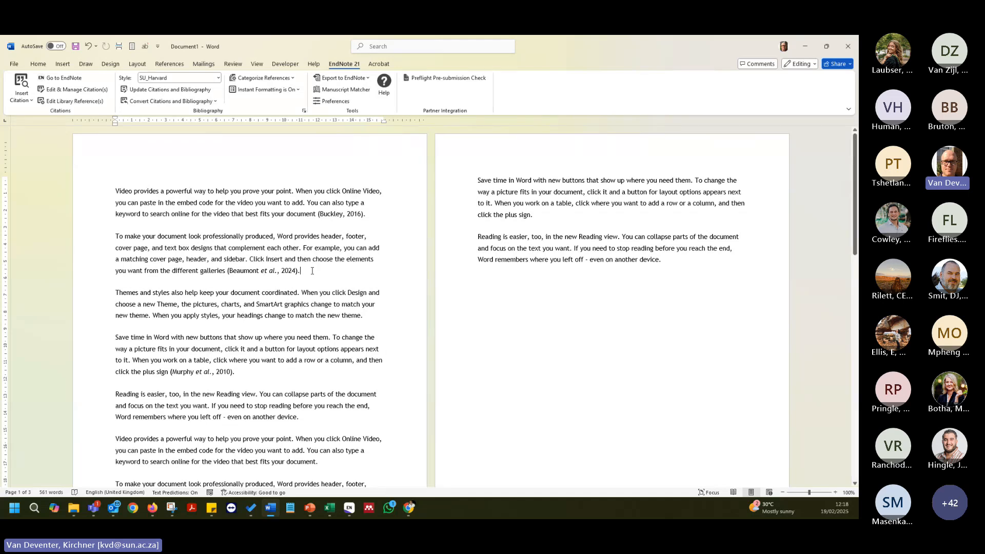
{"action": "left_click", "coordinate": [233, 272]}
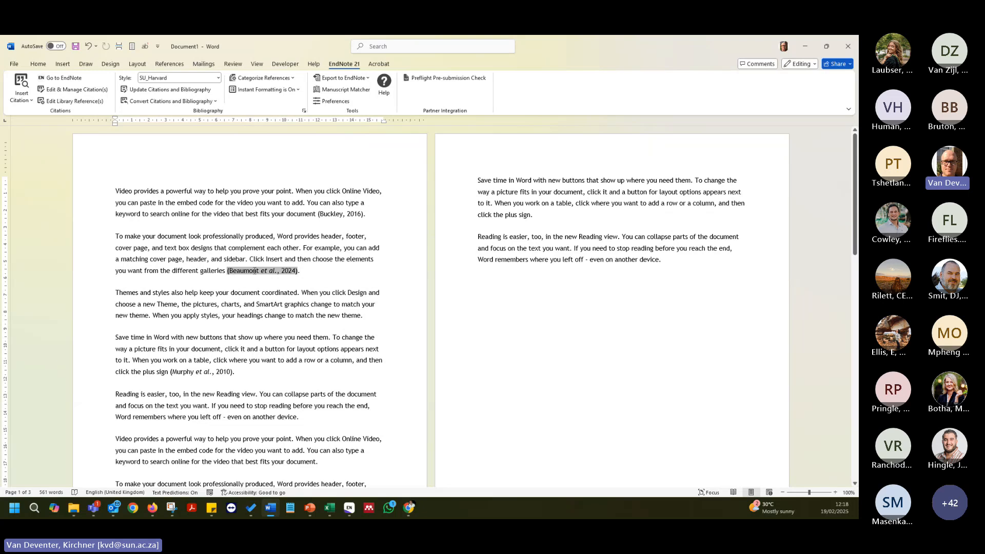
{"action": "left_click", "coordinate": [300, 271]}
{"action": "left_click", "coordinate": [191, 372]}
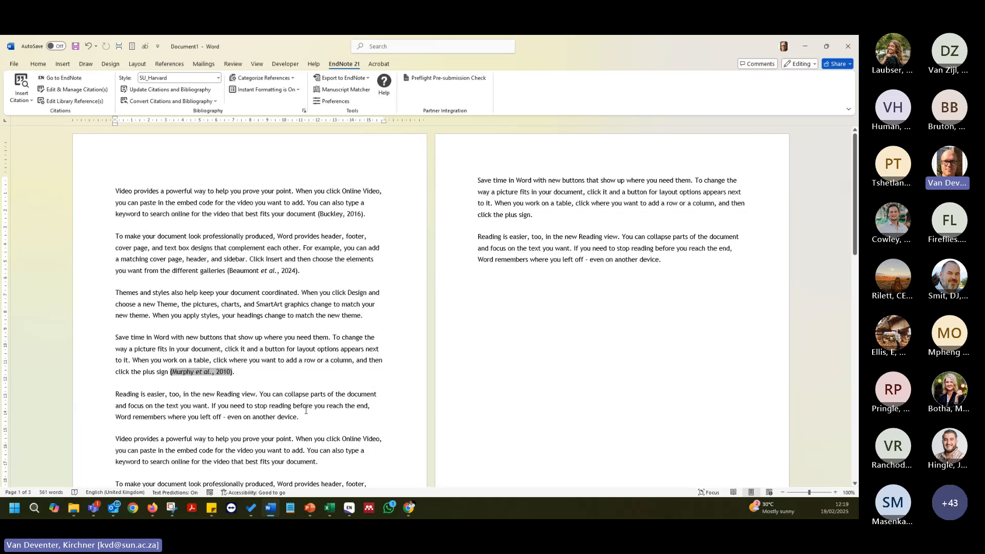
{"action": "left_click", "coordinate": [278, 405]}
Change the citation style to IEEE and inspect the numbered citations and the bibliography on the last page.
{"action": "scroll", "coordinate": [335, 434], "scroll_direction": "down", "scroll_amount": 1}
{"action": "left_click", "coordinate": [204, 329]}
{"action": "left_click", "coordinate": [218, 78]}
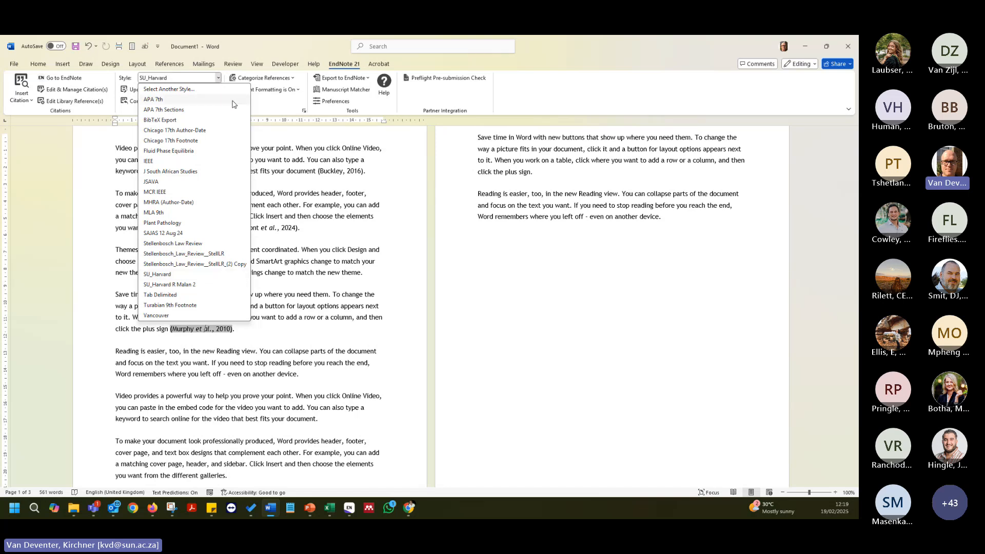
{"action": "left_click", "coordinate": [152, 160]}
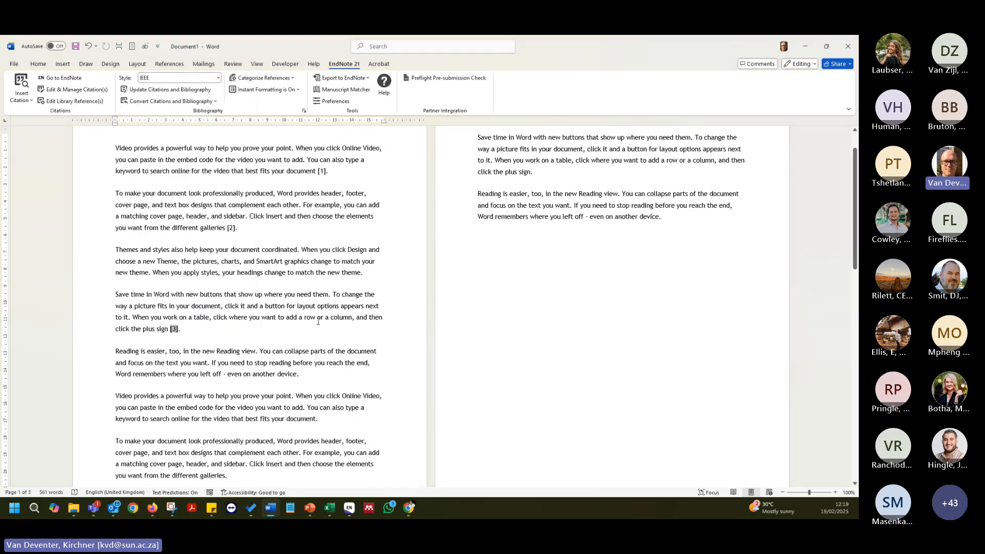
{"action": "left_click", "coordinate": [239, 237]}
{"action": "scroll", "coordinate": [259, 281], "scroll_direction": "down", "scroll_amount": 10}
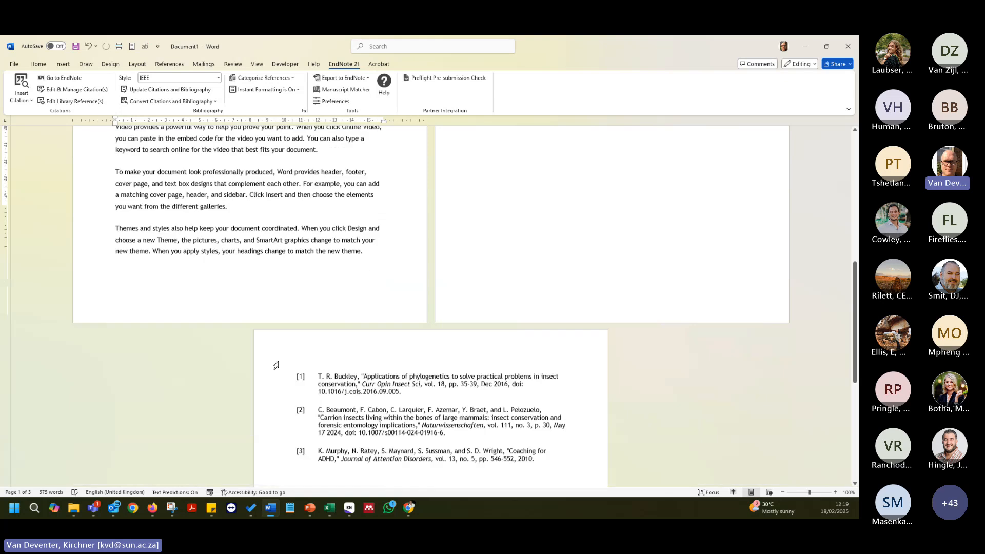
{"action": "scroll", "coordinate": [209, 220], "scroll_direction": "up", "scroll_amount": 1}
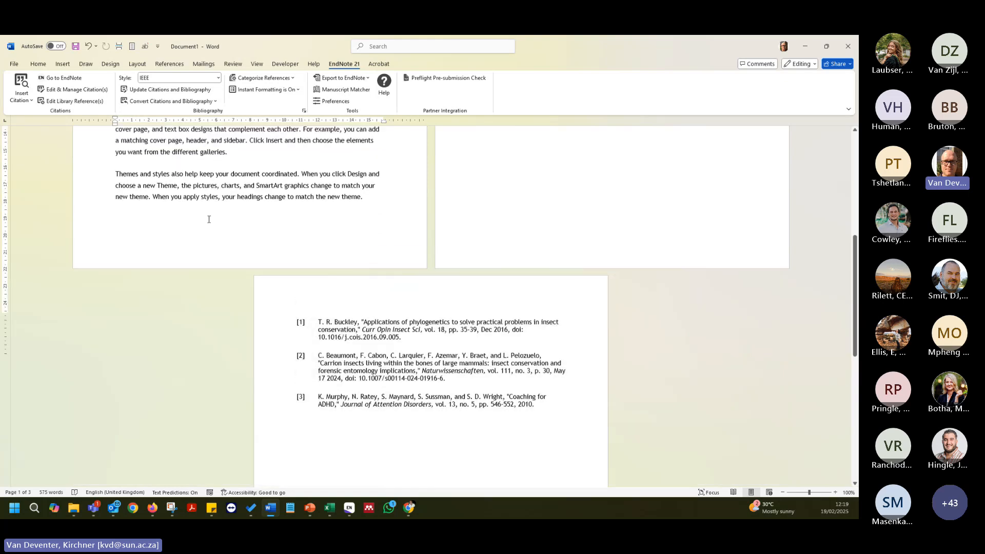
{"action": "scroll", "coordinate": [209, 219], "scroll_direction": "up", "scroll_amount": 8}
Change the citation style to Stellenbosch Law Review and check how the bibliography on the last page is formatted.
{"action": "left_click", "coordinate": [218, 77]}
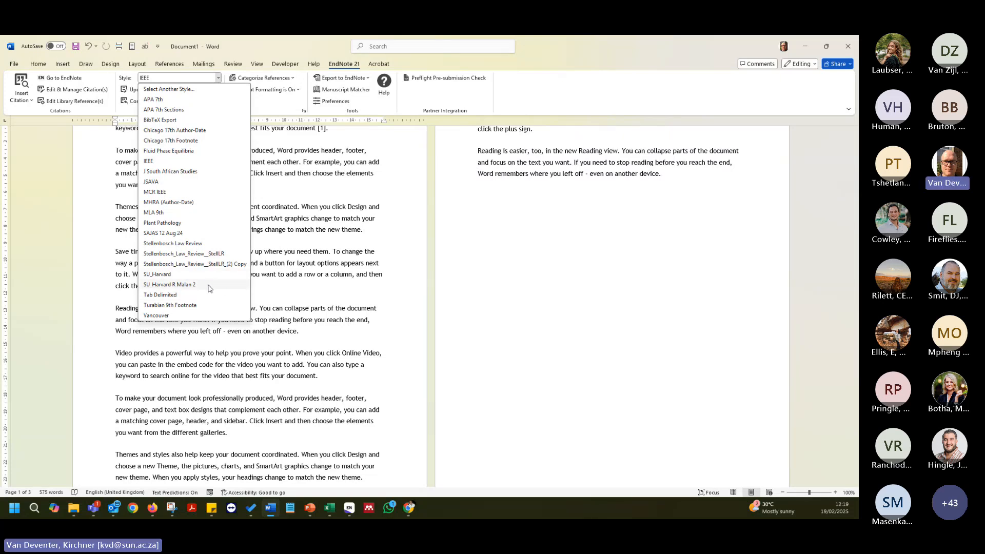
{"action": "left_click", "coordinate": [202, 243]}
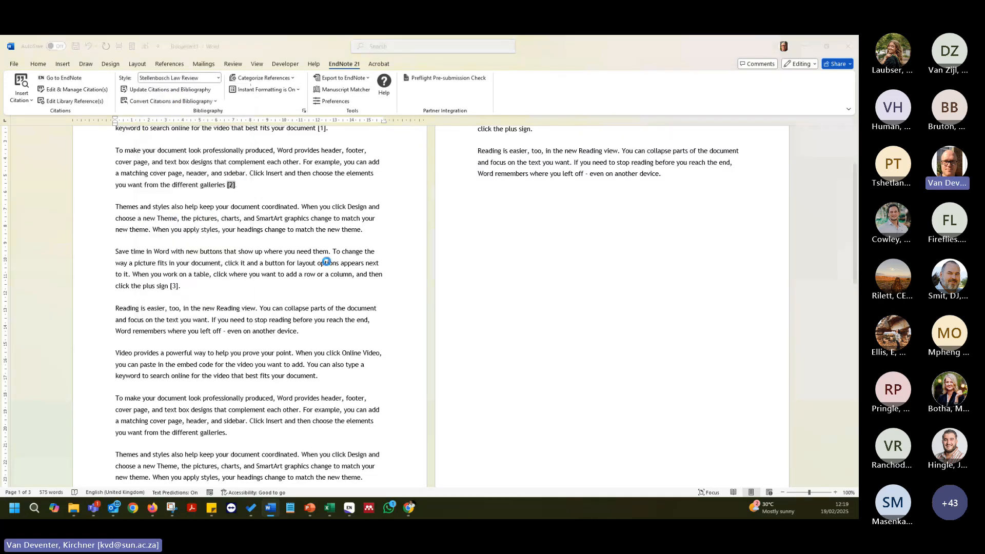
{"action": "scroll", "coordinate": [327, 262], "scroll_direction": "down", "scroll_amount": 10}
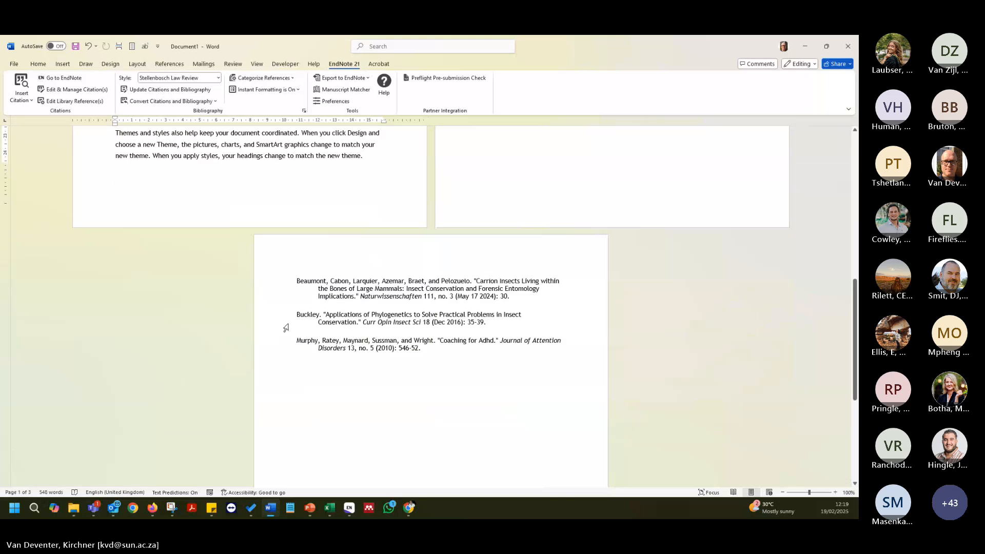
{"action": "scroll", "coordinate": [356, 291], "scroll_direction": "up", "scroll_amount": 15}
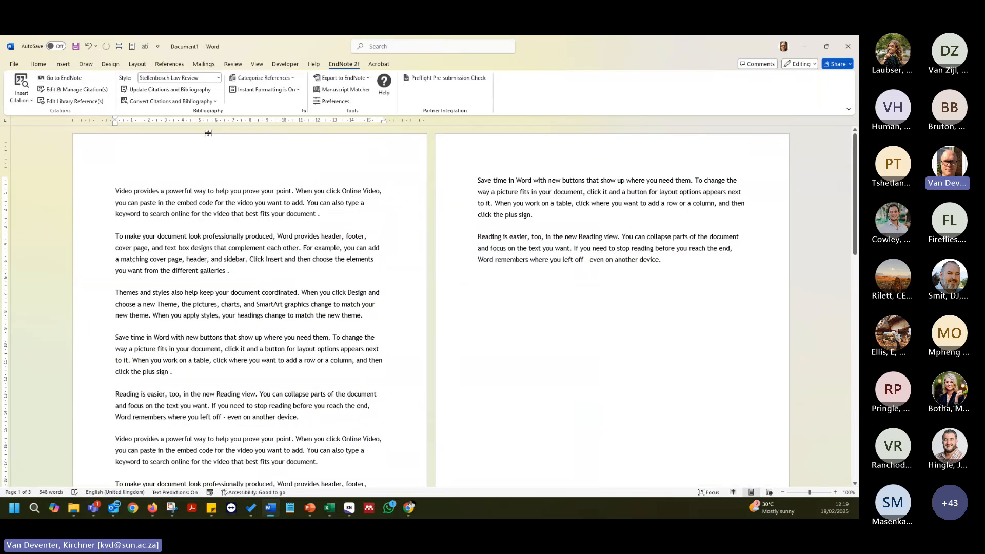
Reformat the citations in APA 7th style and return the document to the SU_Harvard style.
{"action": "left_click", "coordinate": [218, 79]}
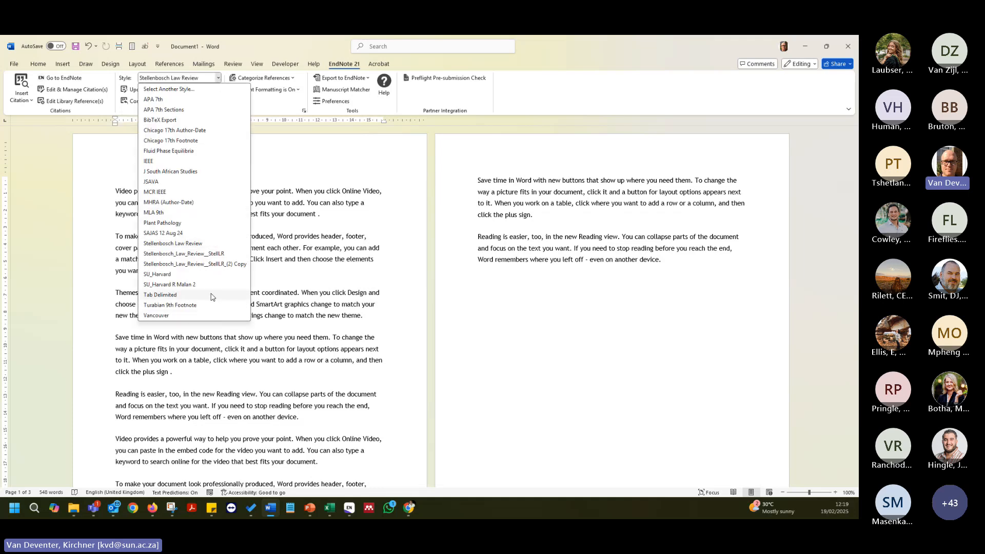
{"action": "left_click", "coordinate": [187, 99]}
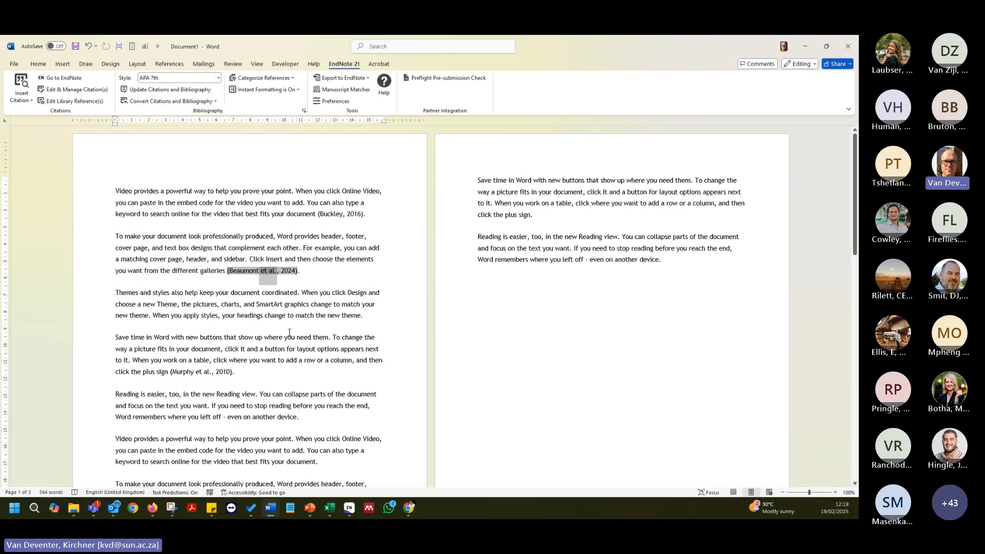
{"action": "left_click", "coordinate": [278, 316]}
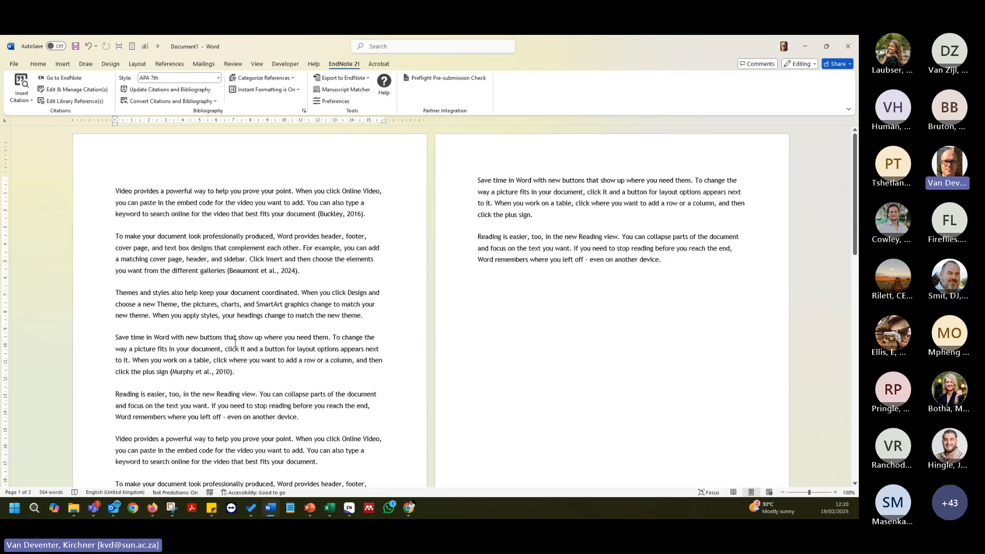
{"action": "left_click", "coordinate": [218, 77]}
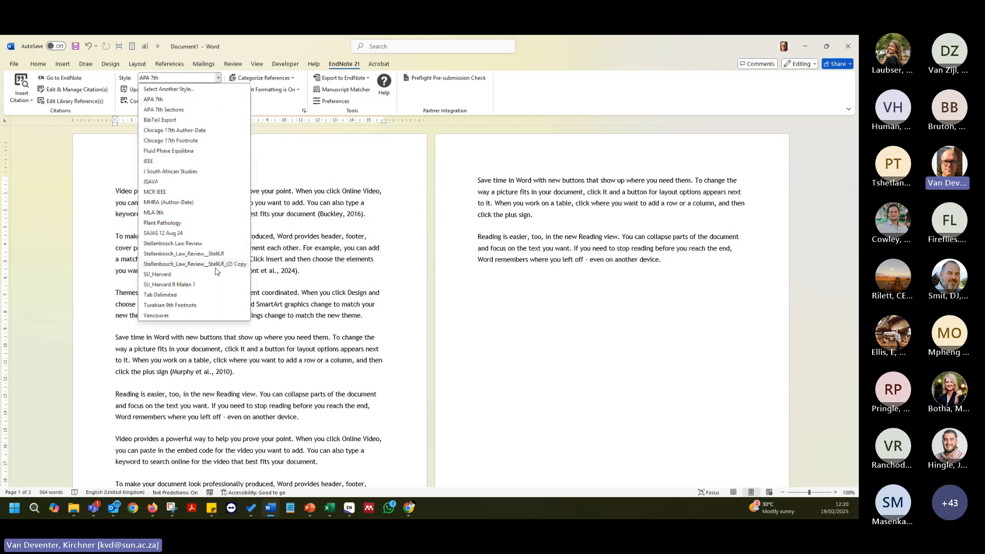
{"action": "left_click", "coordinate": [196, 275]}
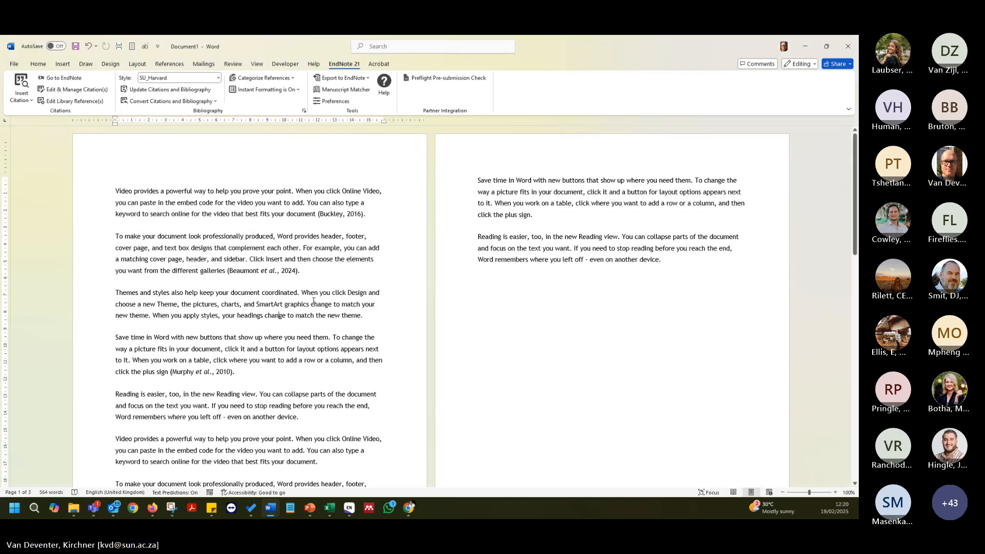
Add the words "According to" followed by a space at the start of the fourth paragraph, before "Save time in Word".
{"action": "scroll", "coordinate": [139, 255], "scroll_direction": "down", "scroll_amount": 3}
{"action": "left_click", "coordinate": [117, 231]}
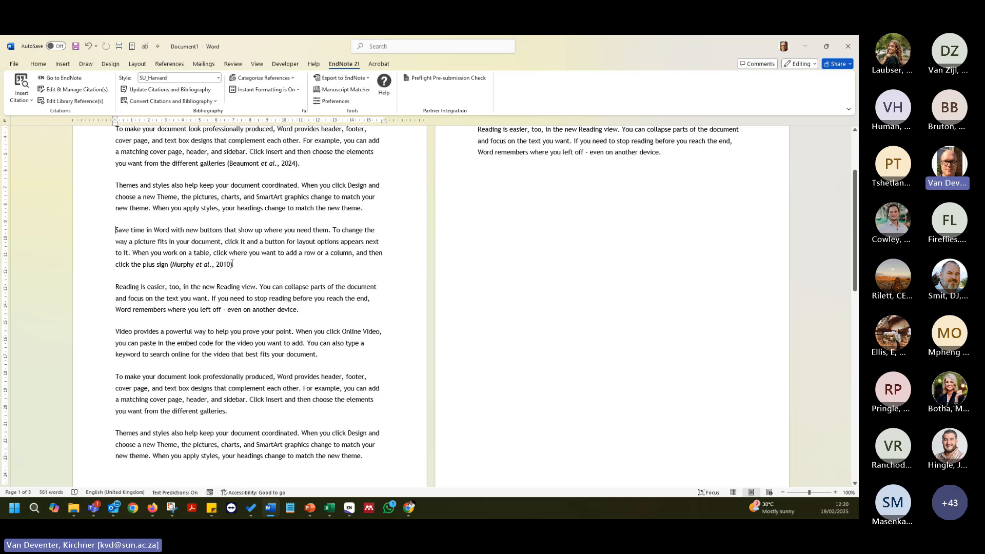
{"action": "type", "text": "Accord"}
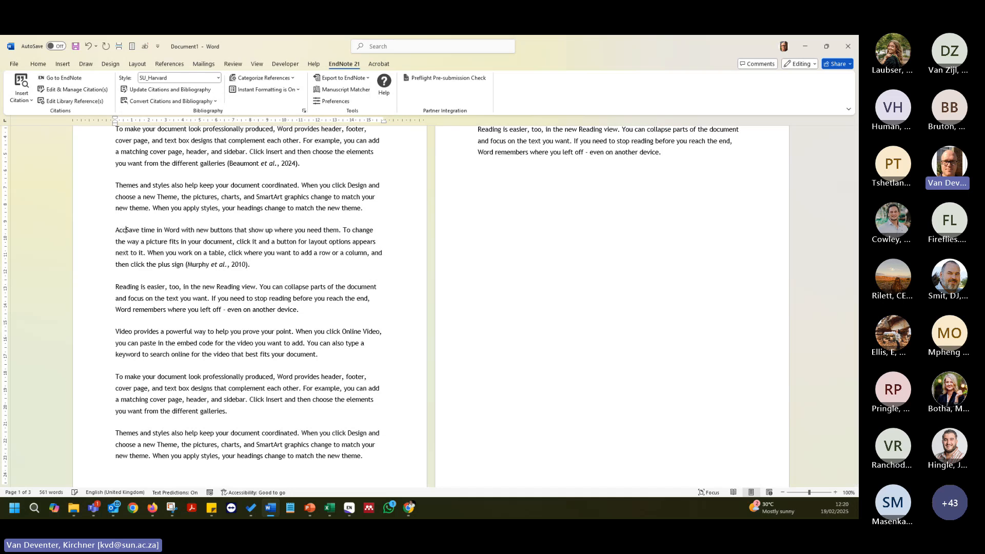
{"action": "type", "text": "ing "}
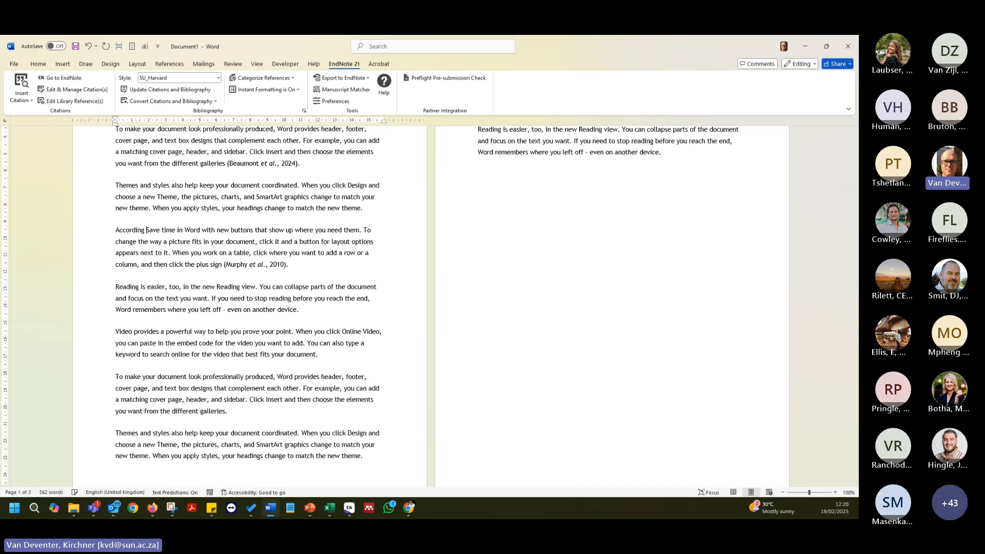
{"action": "type", "text": "to"}
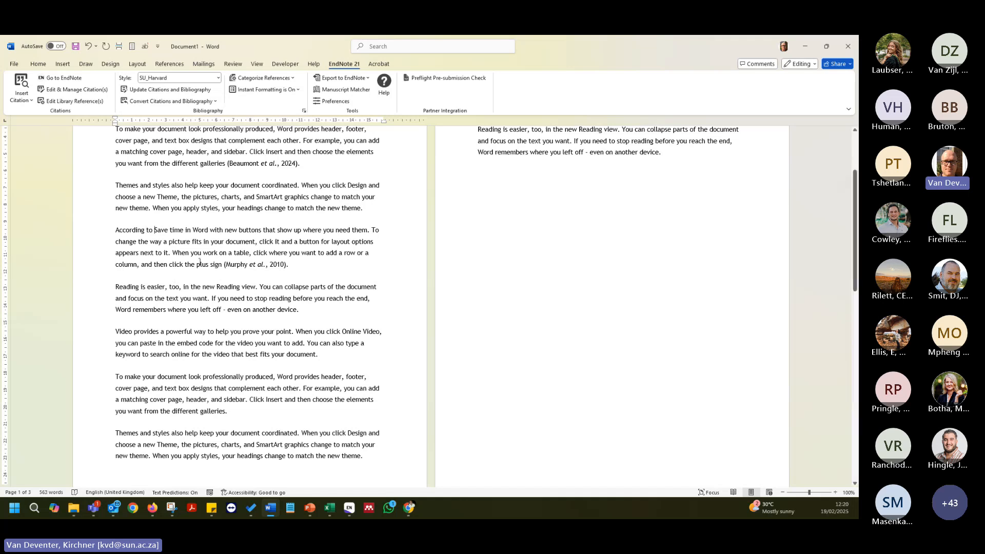
Cite the 2009 reference "Ecology. Insect conservation" directly after "According to" in the fourth paragraph.
{"action": "scroll", "coordinate": [312, 261], "scroll_direction": "down", "scroll_amount": 5}
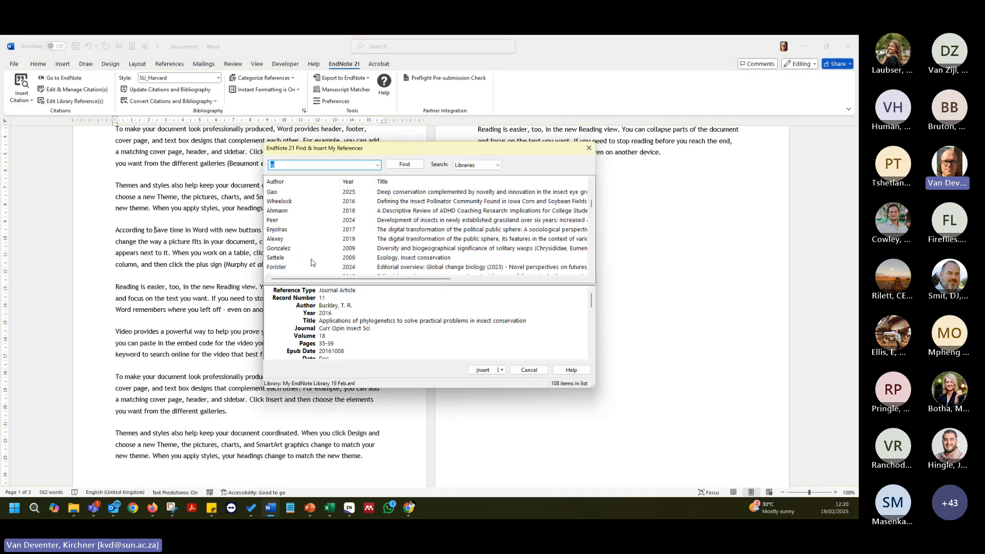
{"action": "left_click", "coordinate": [282, 258]}
{"action": "double_click", "coordinate": [282, 259]}
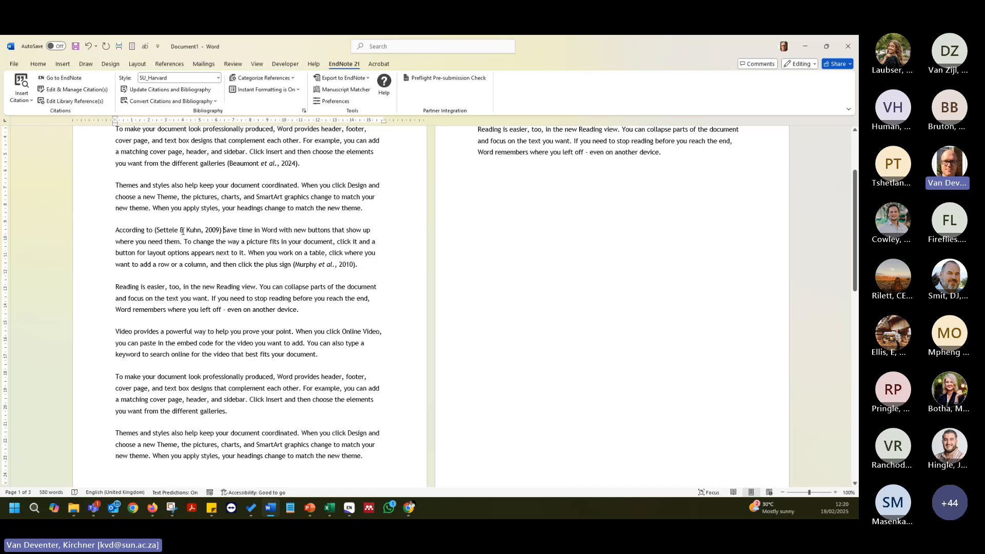
Set the new 2009 citation in the fourth paragraph to display as Author (Year).
{"action": "right_click", "coordinate": [184, 229]}
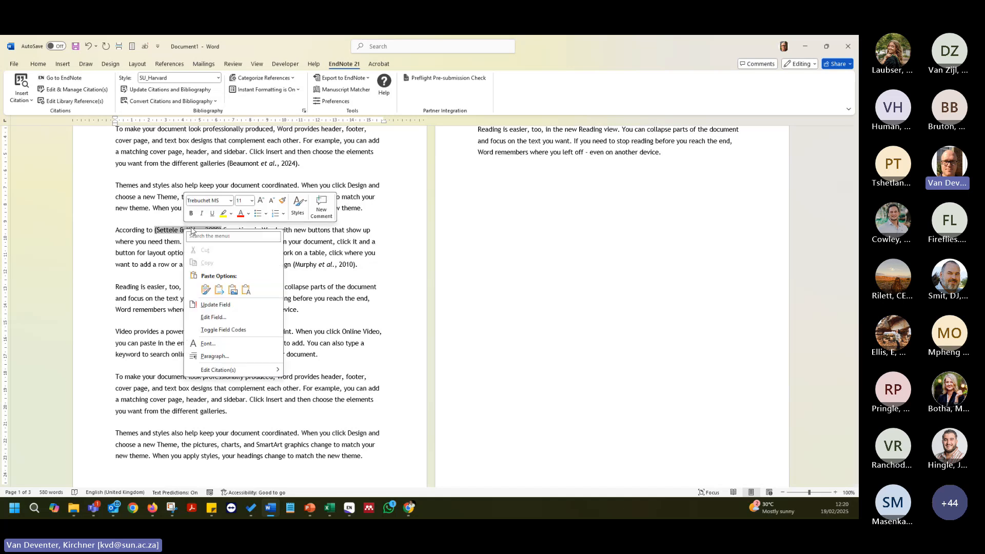
{"action": "mouse_move", "coordinate": [243, 370]}
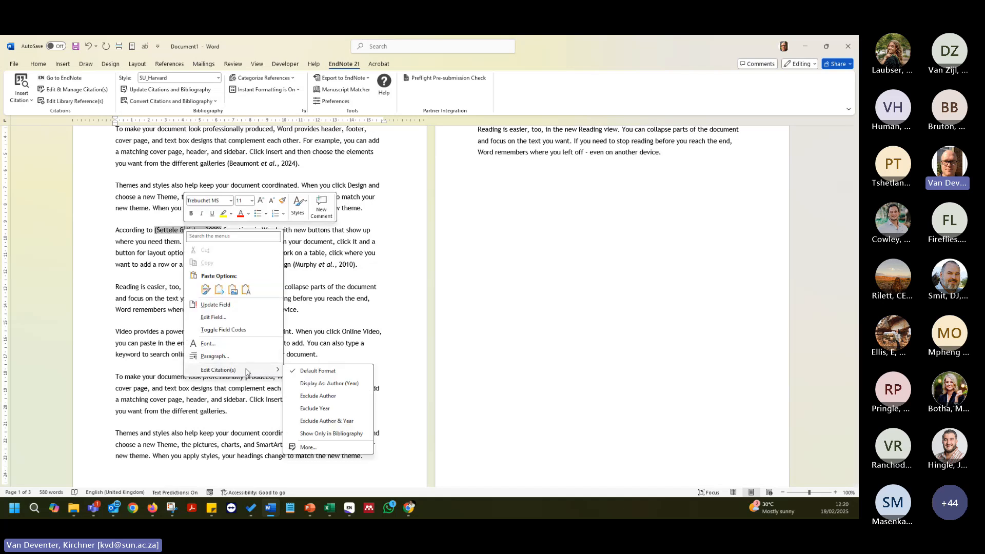
{"action": "left_click", "coordinate": [347, 386]}
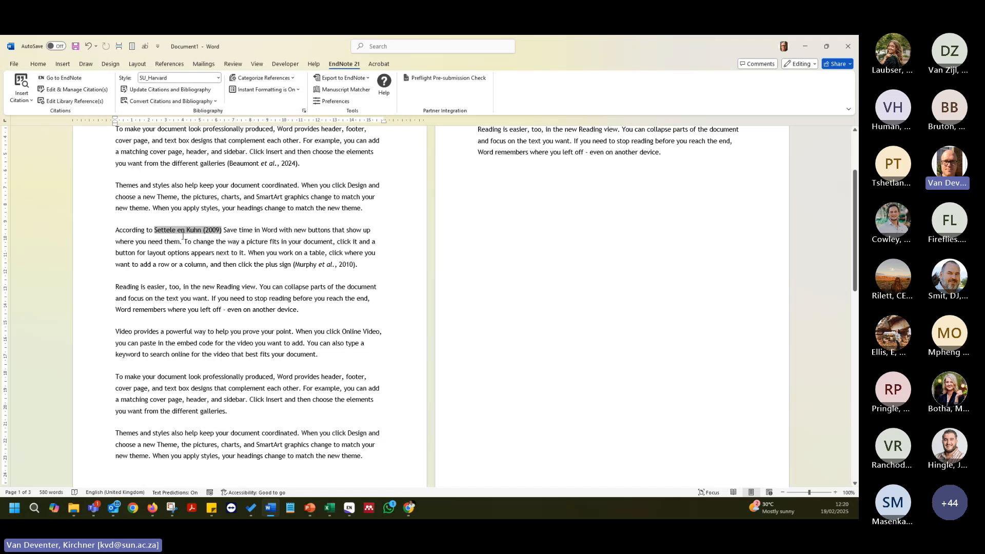
Manually replace "en" with "and" between the author names in the 2009 citation, keeping the SU_Harvard style.
{"action": "double_click", "coordinate": [181, 230]}
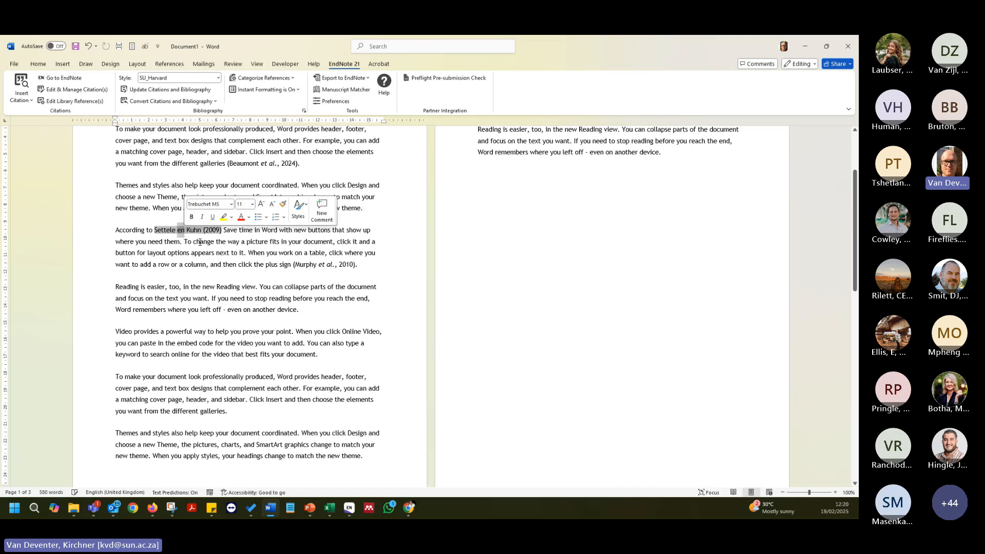
{"action": "left_click", "coordinate": [218, 77]}
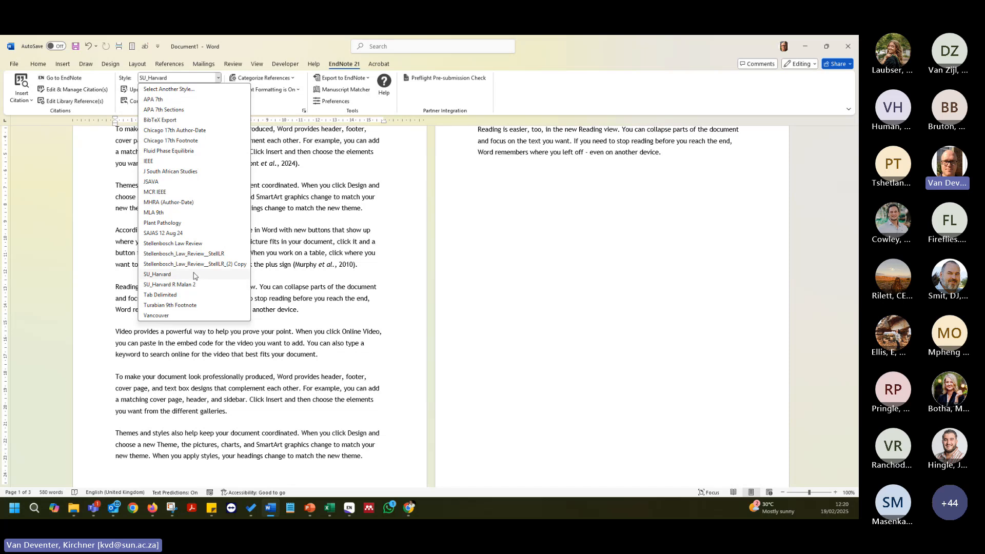
{"action": "left_click", "coordinate": [261, 268]}
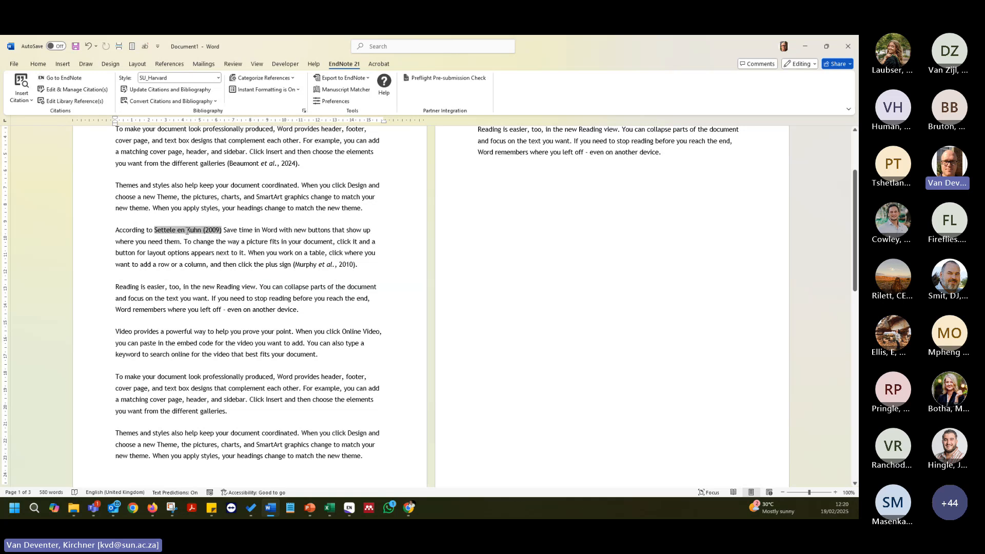
{"action": "key", "text": "BackSpace"}
{"action": "key", "text": "BackSpace"}
{"action": "type", "text": "and"}
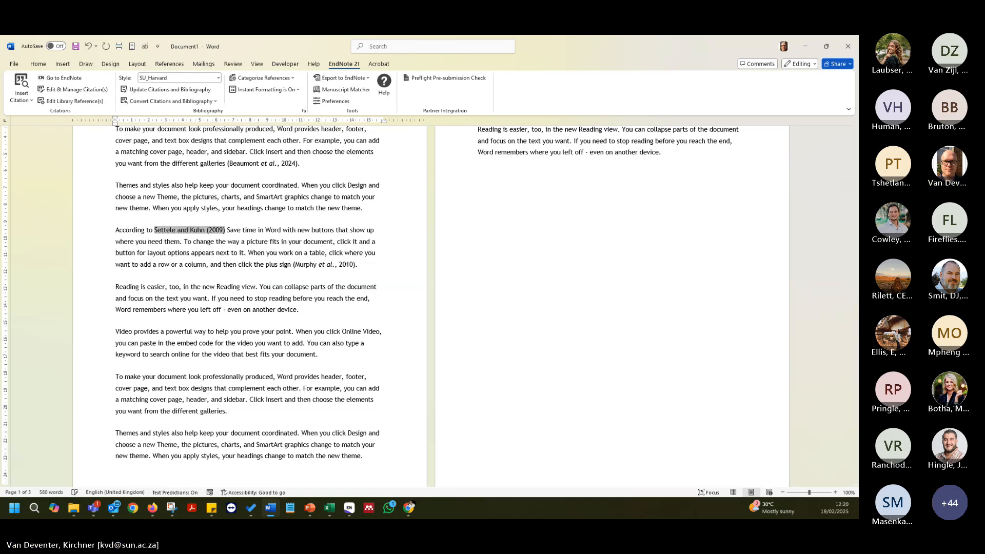
Update the document's citations and bibliography with the 2009 citation in the fourth paragraph selected.
{"action": "left_click", "coordinate": [227, 255]}
{"action": "left_click", "coordinate": [185, 231]}
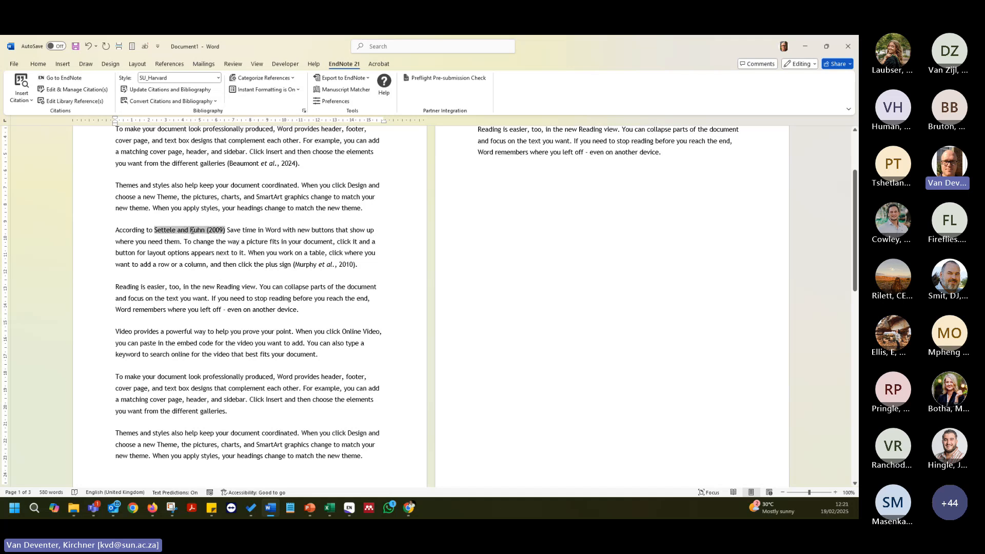
{"action": "left_click", "coordinate": [193, 90]}
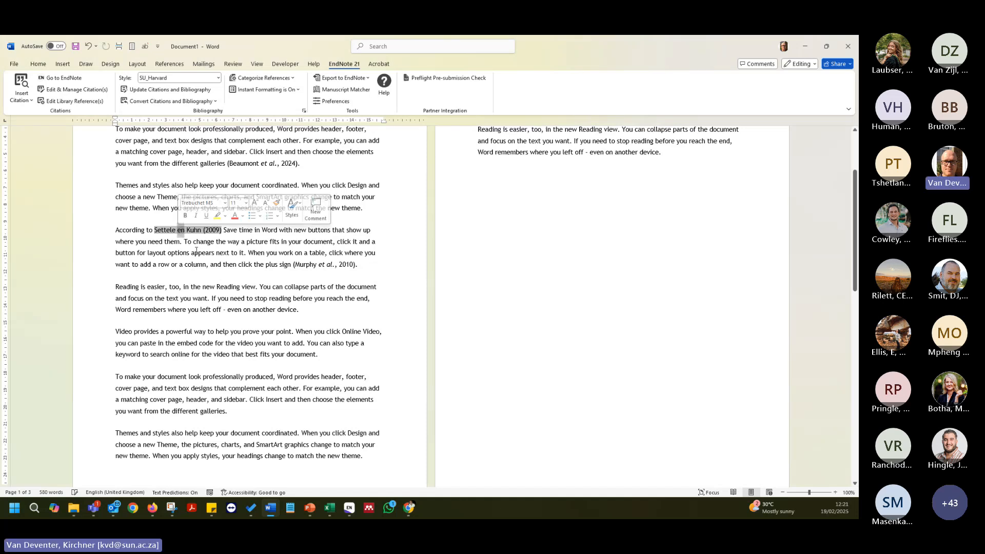
Review the SU_Harvard bibliography entries on the last page.
{"action": "left_click", "coordinate": [322, 253]}
{"action": "scroll", "coordinate": [316, 267], "scroll_direction": "down", "scroll_amount": 12}
{"action": "left_click", "coordinate": [386, 257]}
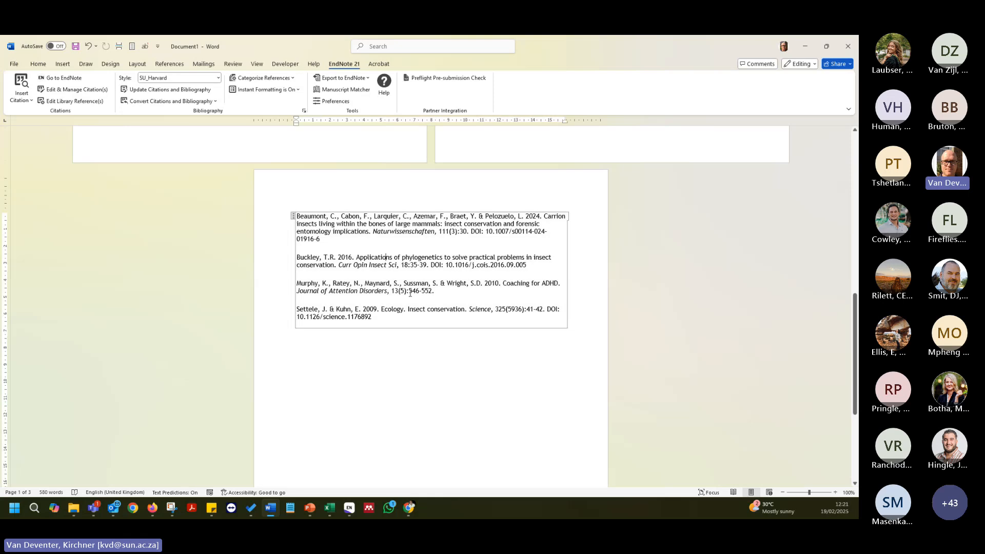
Switch to EndNote and open the citation author list settings of the SU_Harvard output style for editing.
{"action": "scroll", "coordinate": [365, 275], "scroll_direction": "up", "scroll_amount": 5}
{"action": "scroll", "coordinate": [260, 193], "scroll_direction": "up", "scroll_amount": 3}
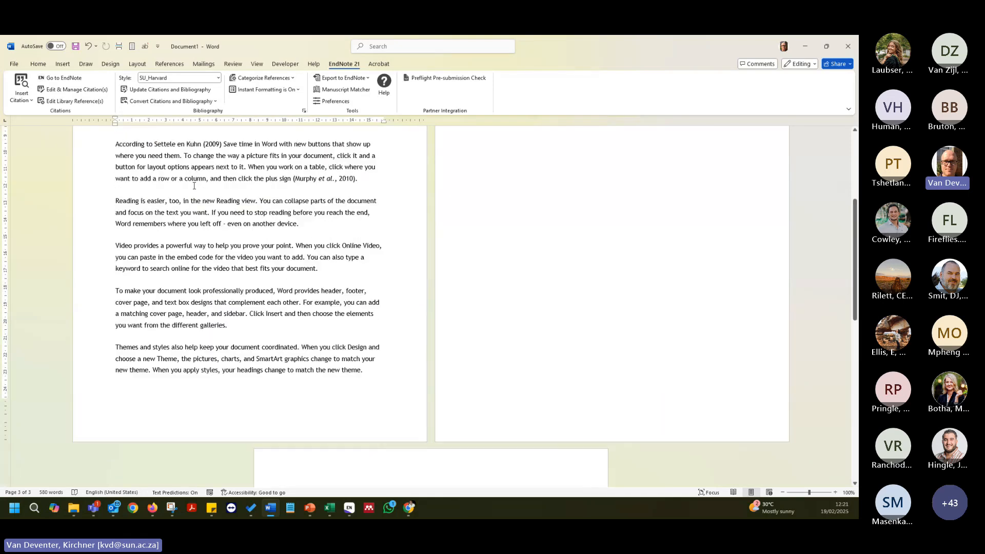
{"action": "left_click", "coordinate": [202, 145]}
{"action": "scroll", "coordinate": [183, 166], "scroll_direction": "up", "scroll_amount": 3}
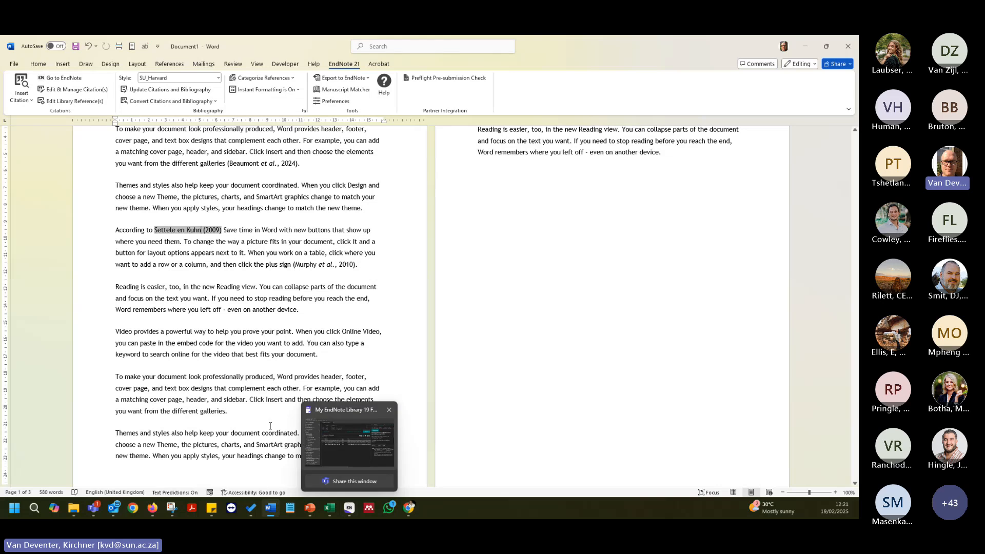
{"action": "left_click", "coordinate": [351, 510]}
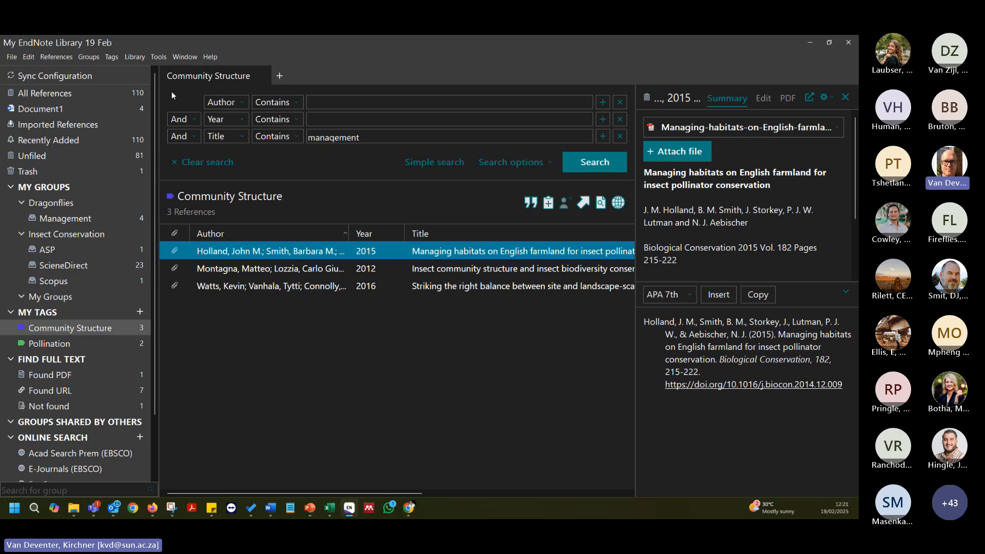
{"action": "left_click", "coordinate": [156, 58]}
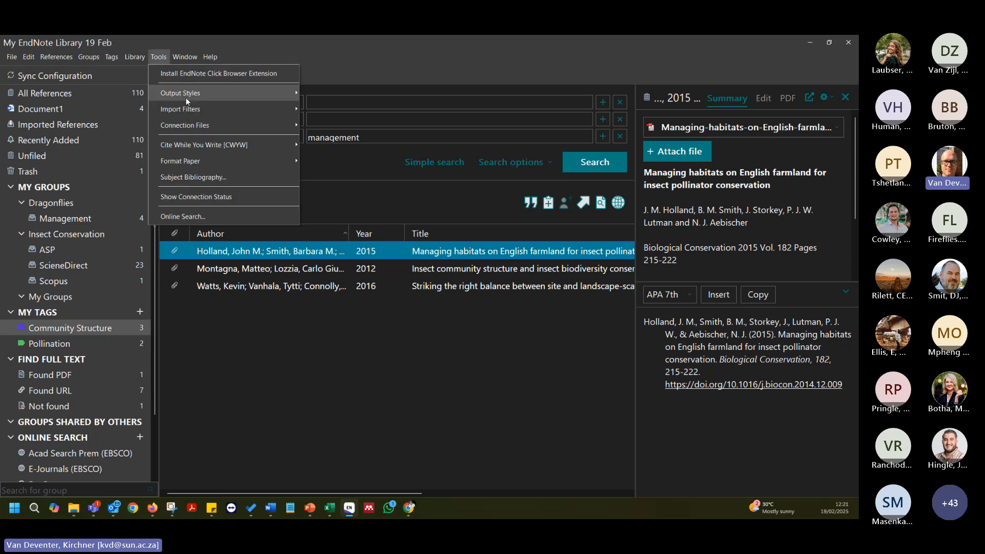
{"action": "mouse_move", "coordinate": [188, 95]}
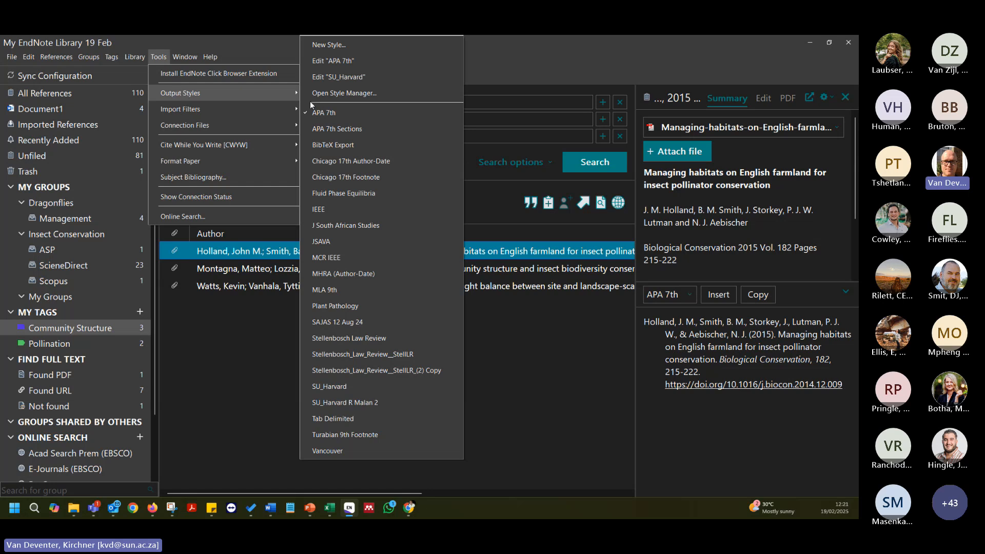
{"action": "left_click", "coordinate": [352, 76]}
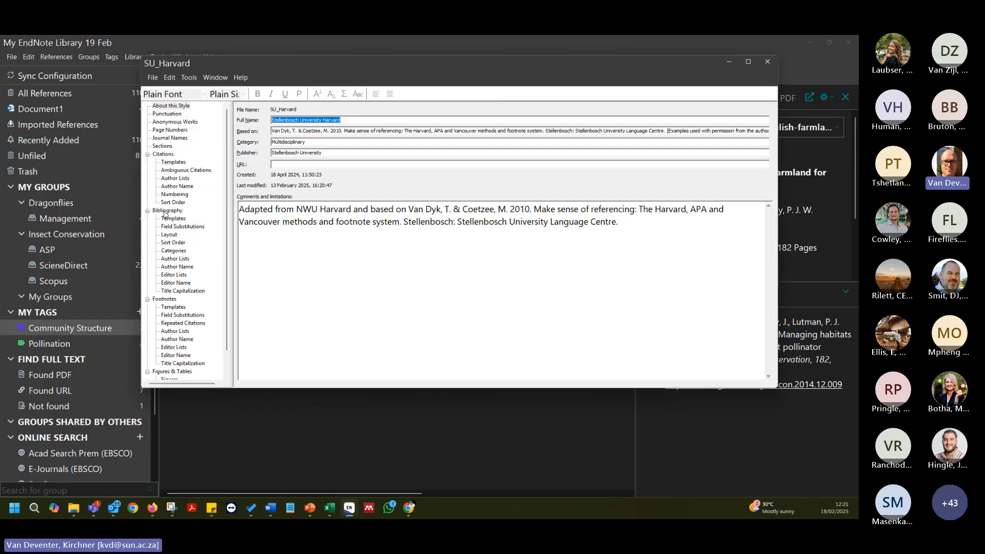
{"action": "left_click", "coordinate": [186, 179]}
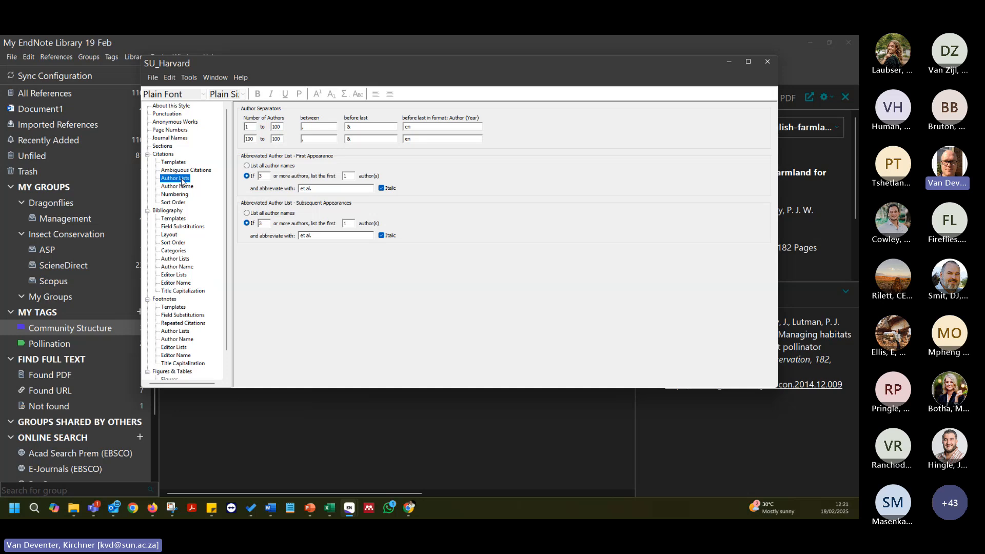
Replace "en" with "and" as the separator before the last author in Author (Year) format for both author-number ranges.
{"action": "left_click", "coordinate": [408, 128]}
{"action": "left_click_drag", "start_coordinate": [408, 129], "coordinate": [405, 128]}
{"action": "type", "text": "and"}
{"action": "key", "text": "Left"}
{"action": "key", "text": "Left"}
{"action": "key", "text": "Left"}
{"action": "left_click", "coordinate": [411, 139]}
{"action": "key", "text": "BackSpace"}
{"action": "key", "text": "BackSpace"}
{"action": "type", "text": "and"}
{"action": "key", "text": "Left"}
{"action": "left_click", "coordinate": [370, 127]}
Set citations to list all author names on first appearance, then save and close the SU_Harvard style.
{"action": "double_click", "coordinate": [346, 176]}
{"action": "type", "text": "3"}
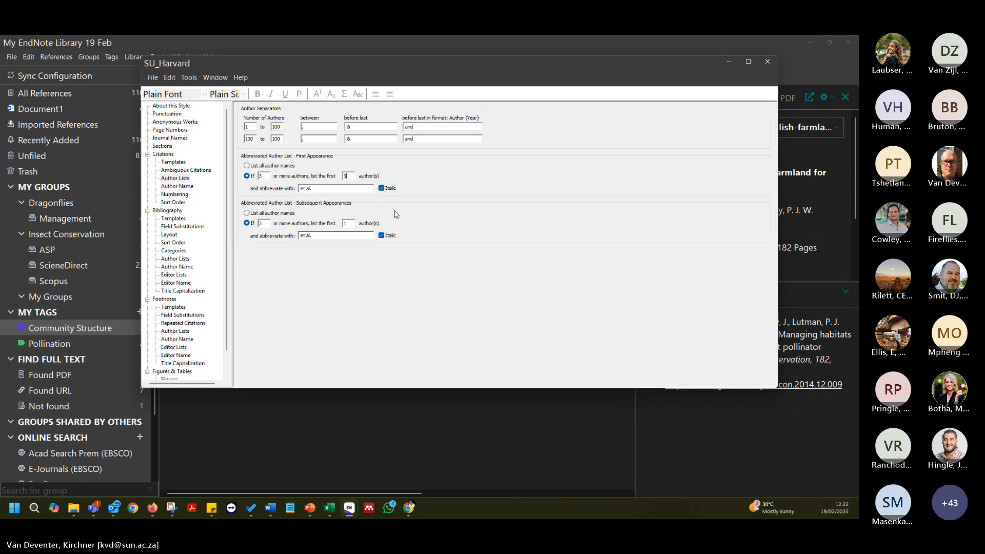
{"action": "left_click", "coordinate": [247, 166]}
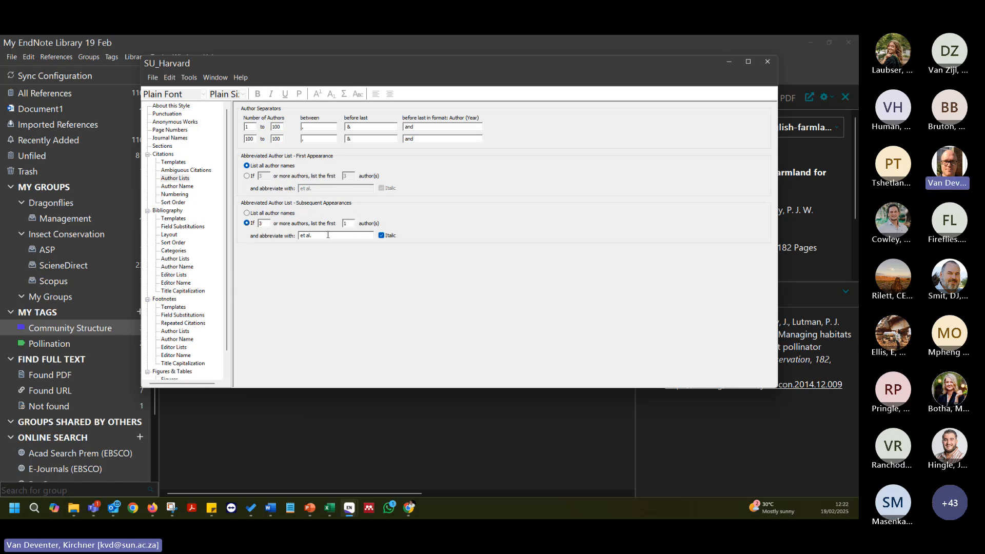
{"action": "left_click", "coordinate": [153, 77]}
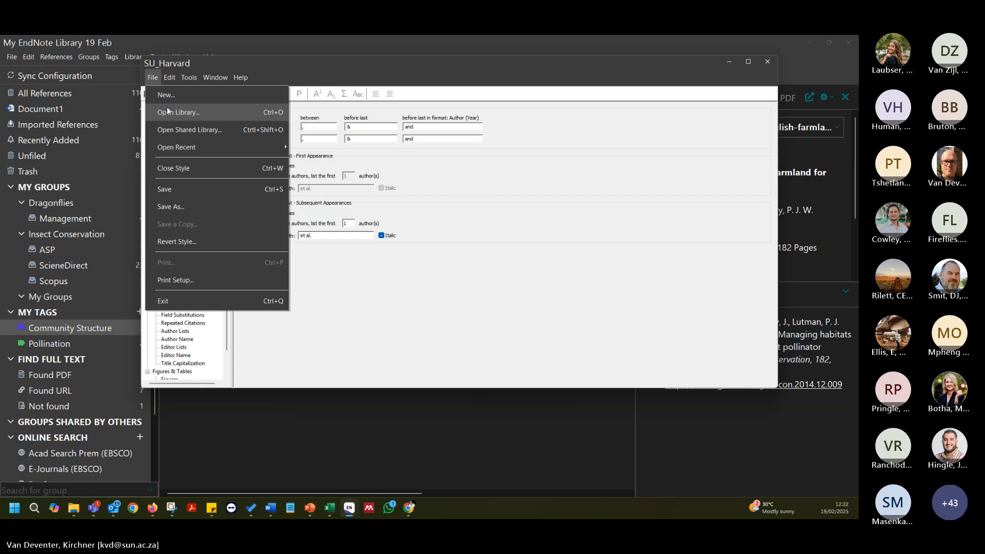
{"action": "left_click", "coordinate": [181, 185]}
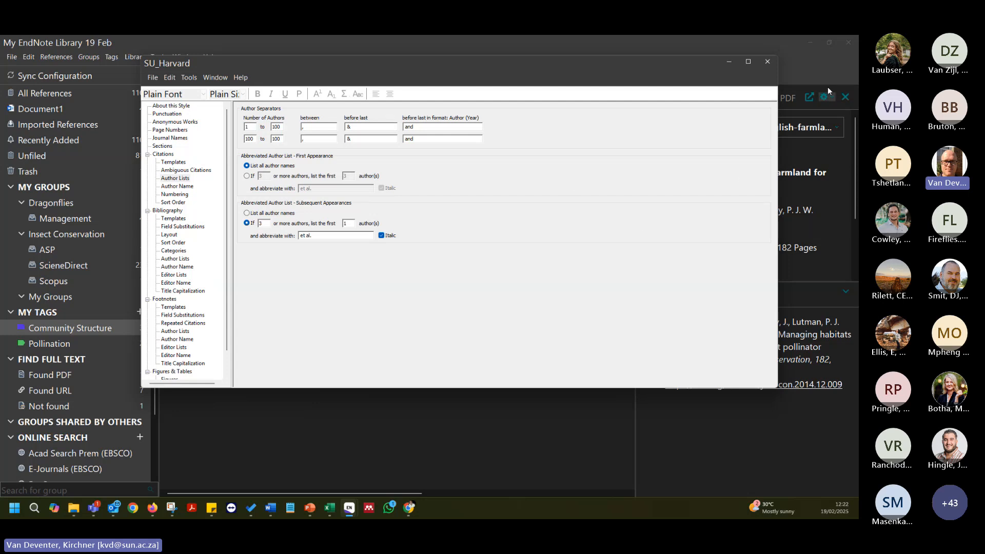
{"action": "left_click", "coordinate": [769, 62]}
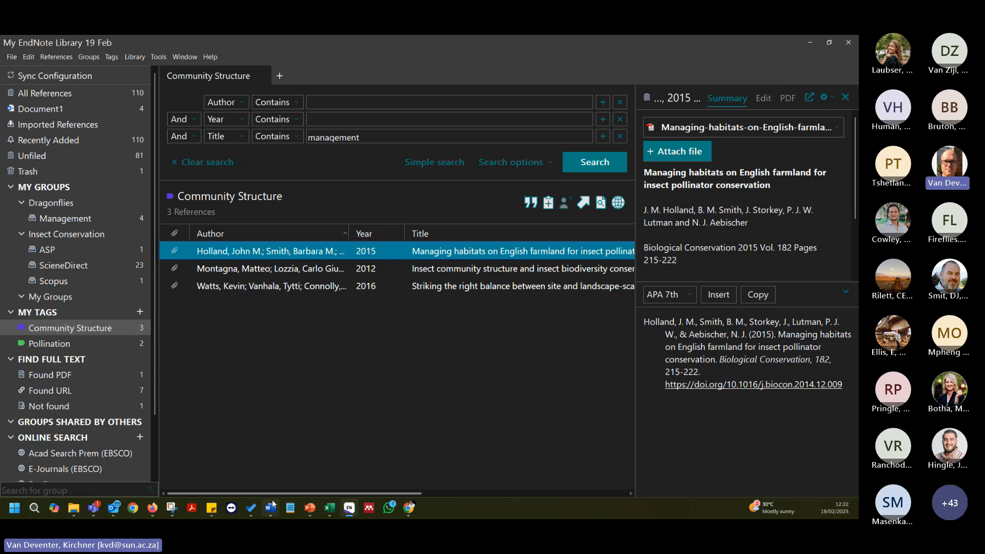
Switch back to Word, update the citations and bibliography, and check the 2010 citation in the fourth paragraph.
{"action": "left_click", "coordinate": [270, 508]}
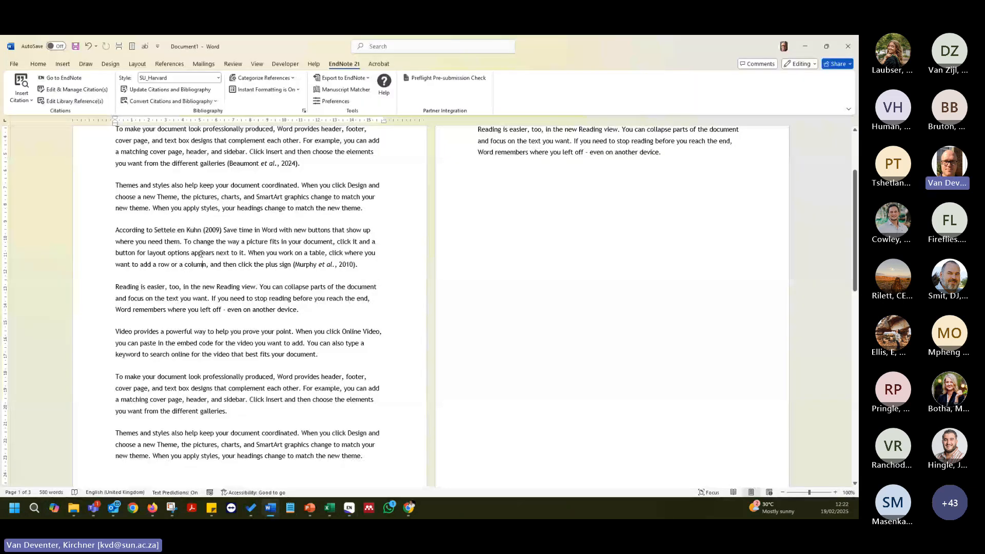
{"action": "left_click", "coordinate": [144, 90]}
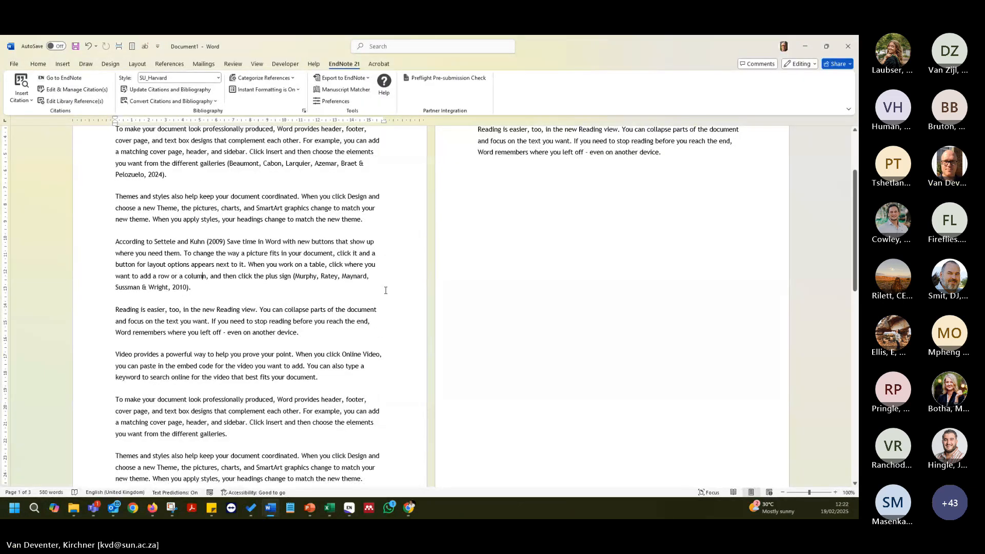
{"action": "left_click", "coordinate": [353, 276]}
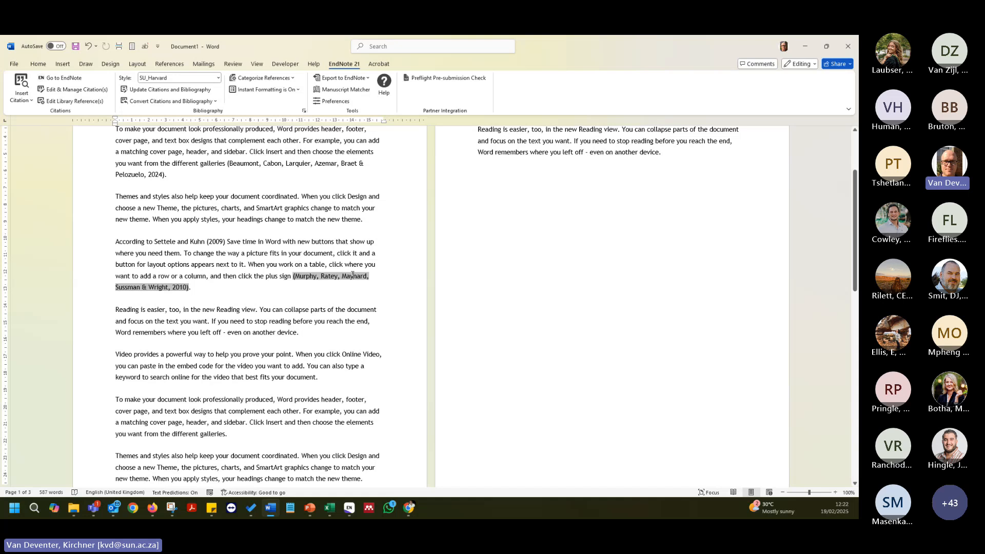
Insert the 2010 reference "Coaching for ADHD" as a citation before the full stop ending the fifth paragraph.
{"action": "left_click", "coordinate": [318, 332]}
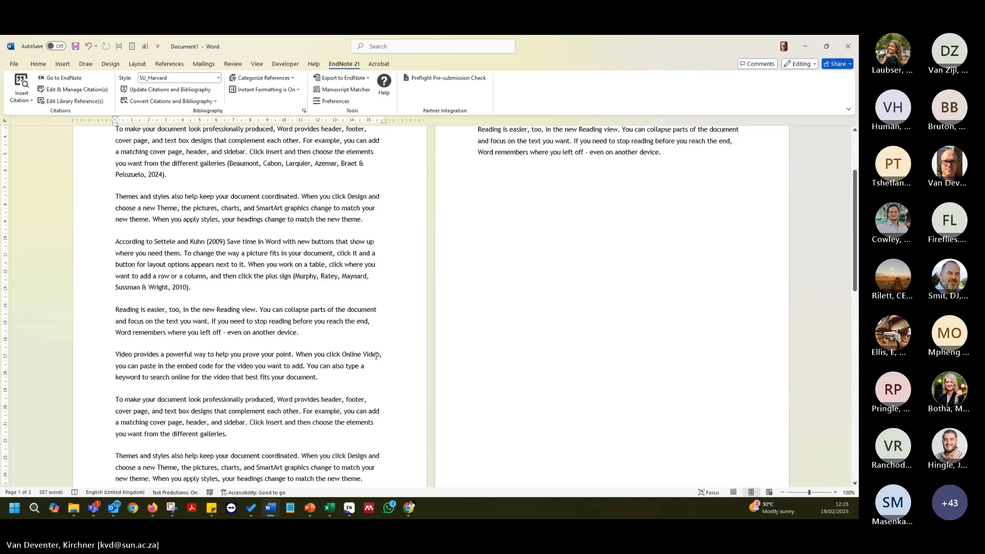
{"action": "key", "text": "Left"}
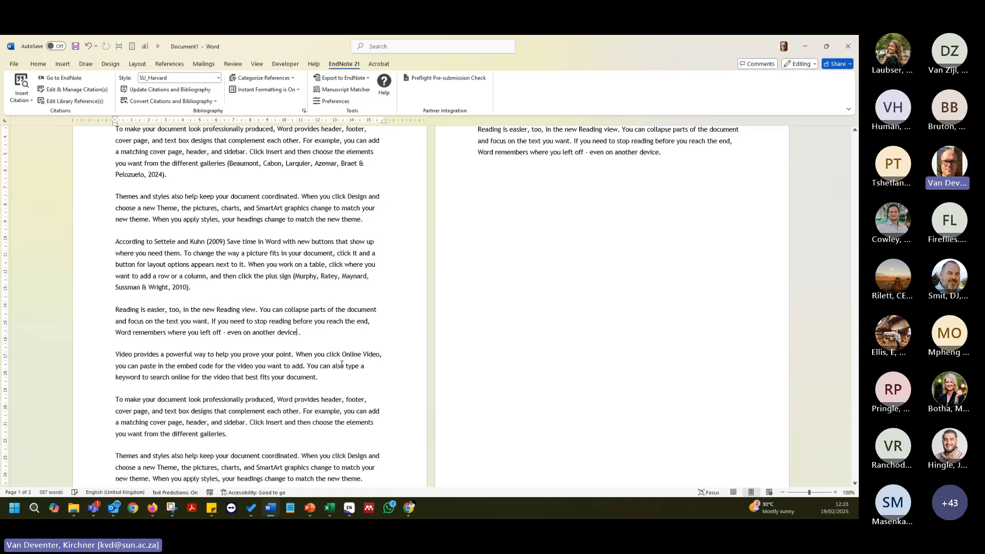
{"action": "left_click", "coordinate": [20, 81]}
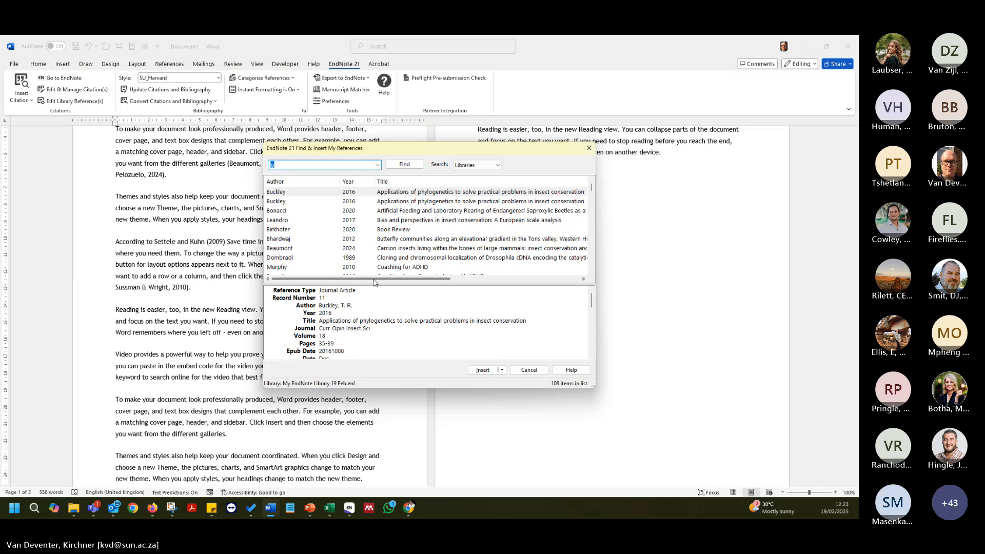
{"action": "left_click", "coordinate": [286, 267]}
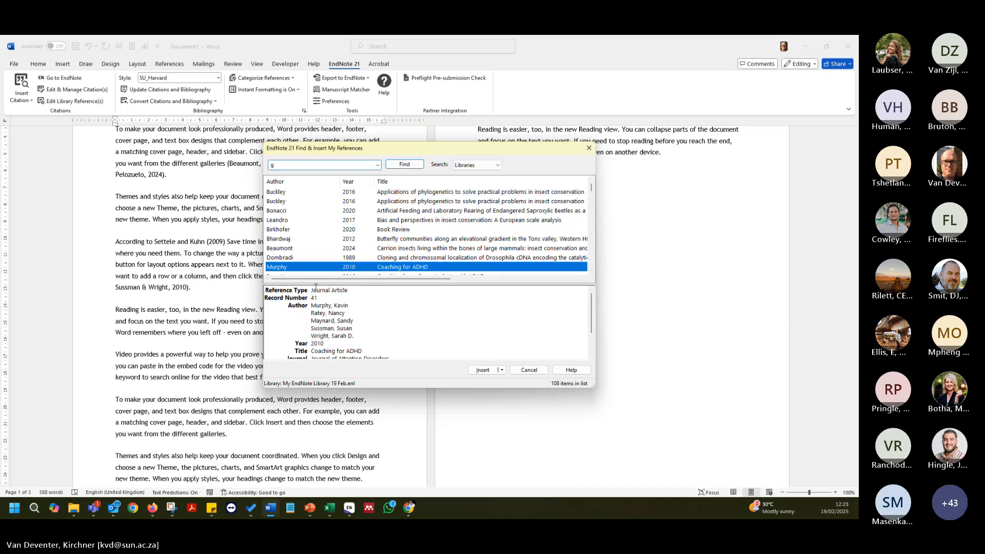
{"action": "key", "text": "Return"}
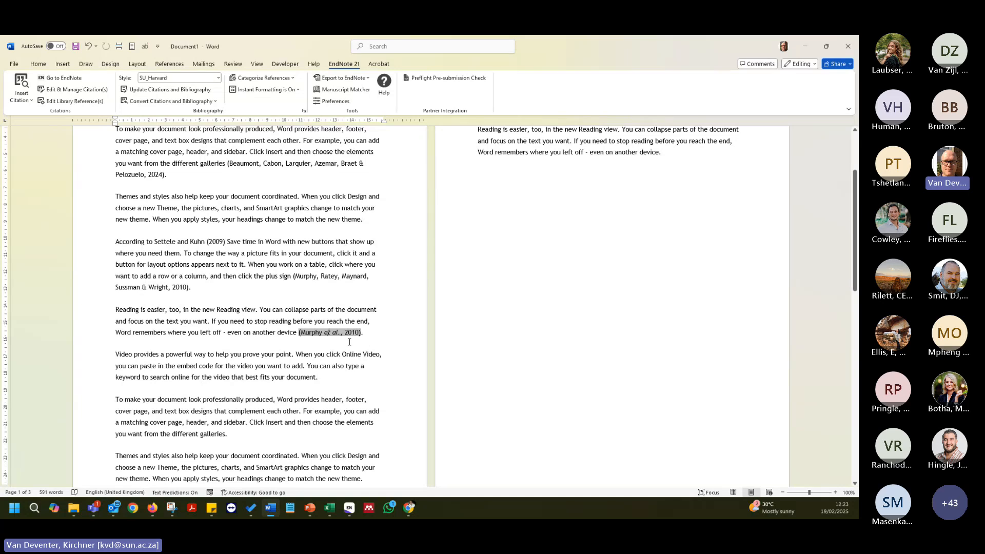
Add the page range 16-18 to the 2016 citation at the end of the first paragraph.
{"action": "scroll", "coordinate": [238, 310], "scroll_direction": "up", "scroll_amount": 3}
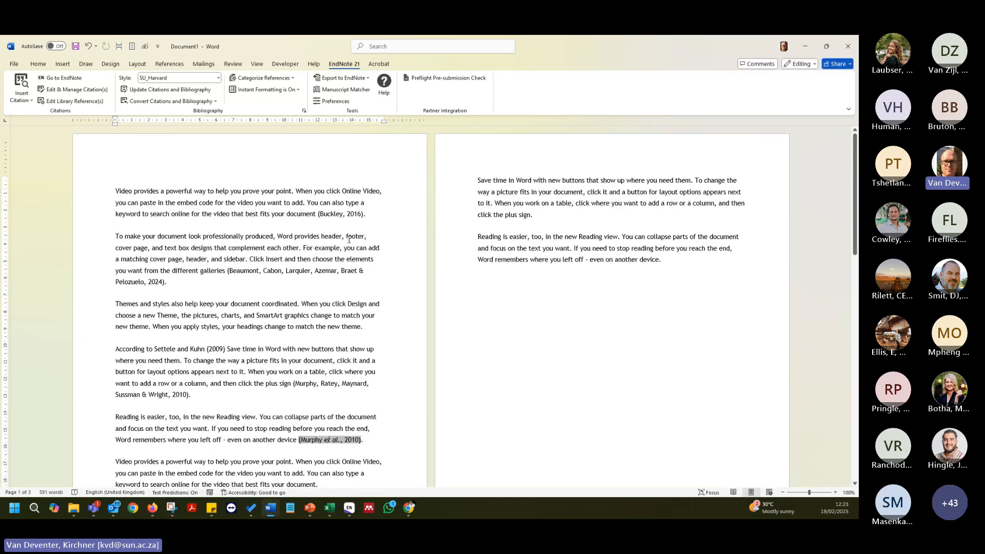
{"action": "left_click", "coordinate": [352, 216]}
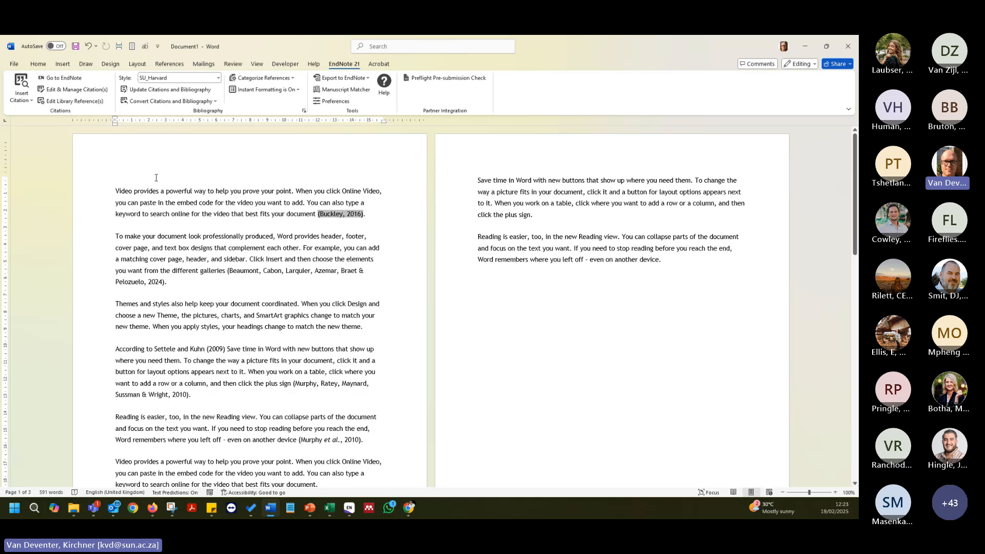
{"action": "left_click", "coordinate": [66, 91]}
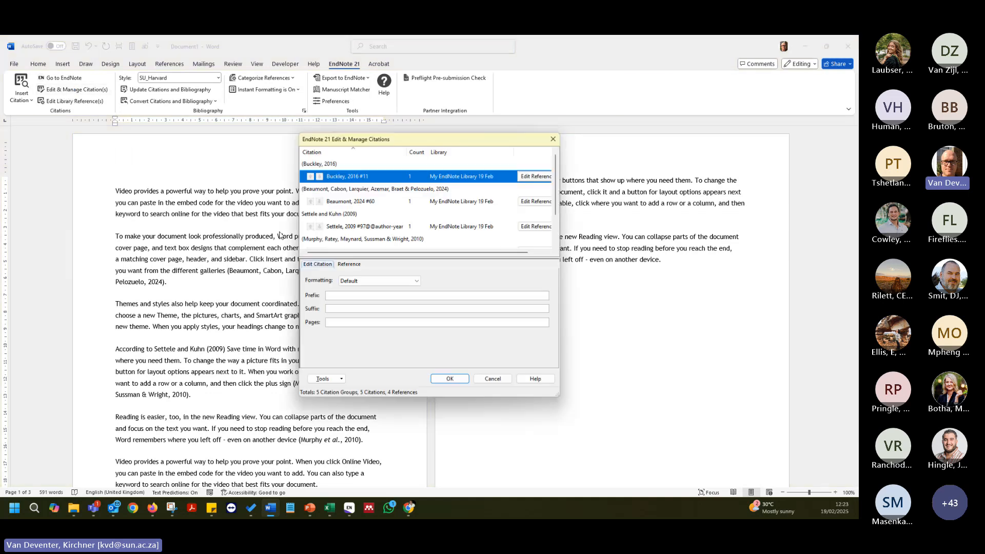
{"action": "left_click", "coordinate": [341, 323]}
{"action": "type", "text": "16-"}
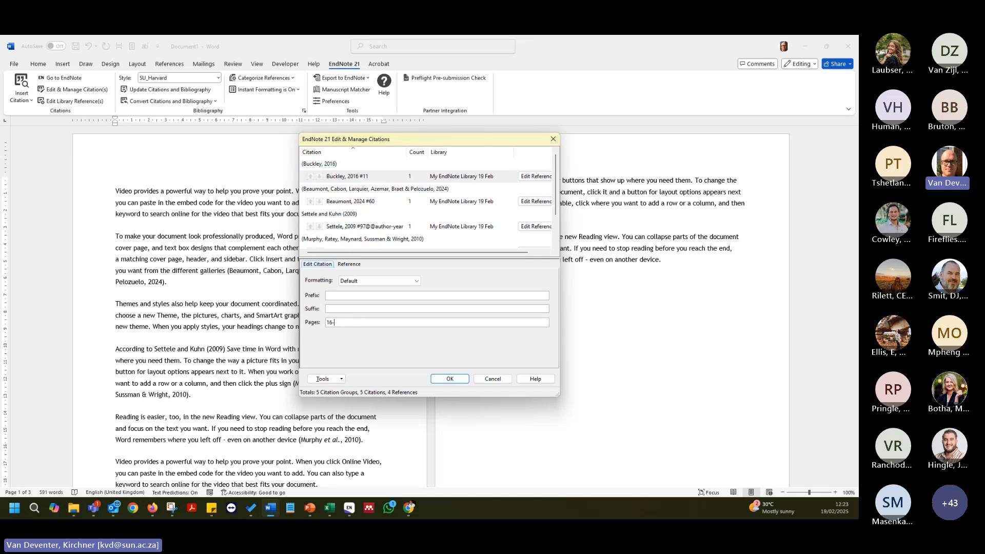
{"action": "type", "text": "18"}
{"action": "key", "text": "Return"}
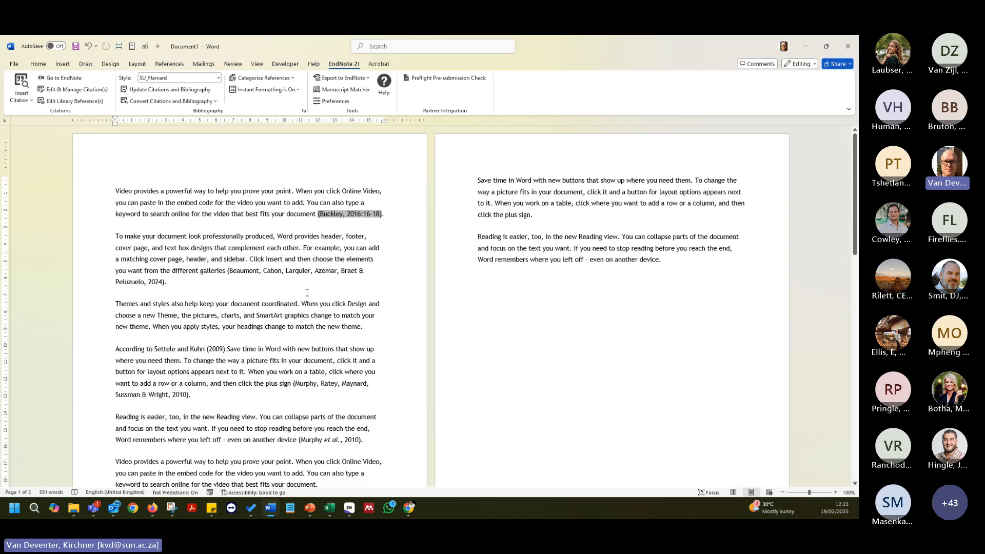
{"action": "left_click", "coordinate": [362, 331]}
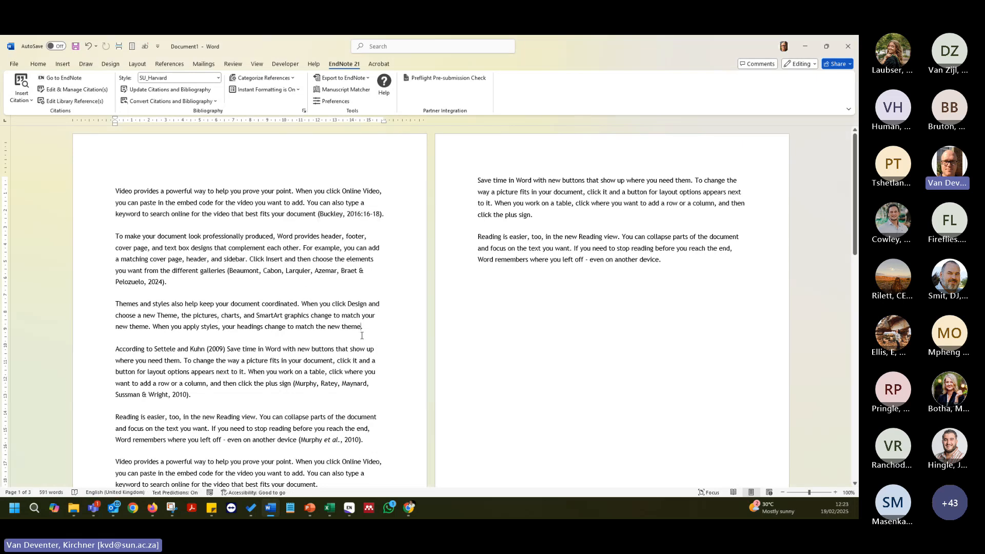
Begin the fifth paragraph with "According to" and insert the 2020 "Book Review" reference displayed as Author (Year).
{"action": "scroll", "coordinate": [133, 264], "scroll_direction": "down", "scroll_amount": 3}
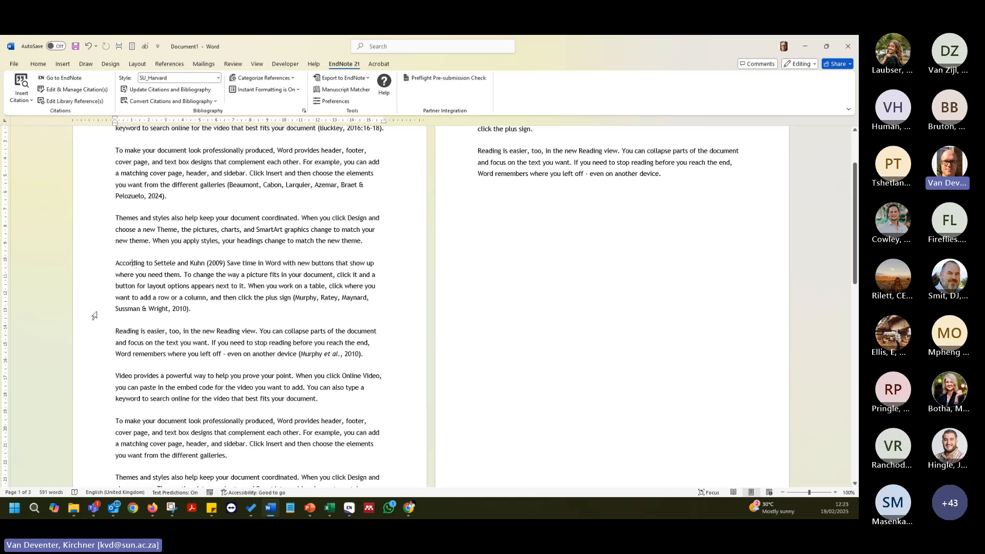
{"action": "type", "text": "Accor"}
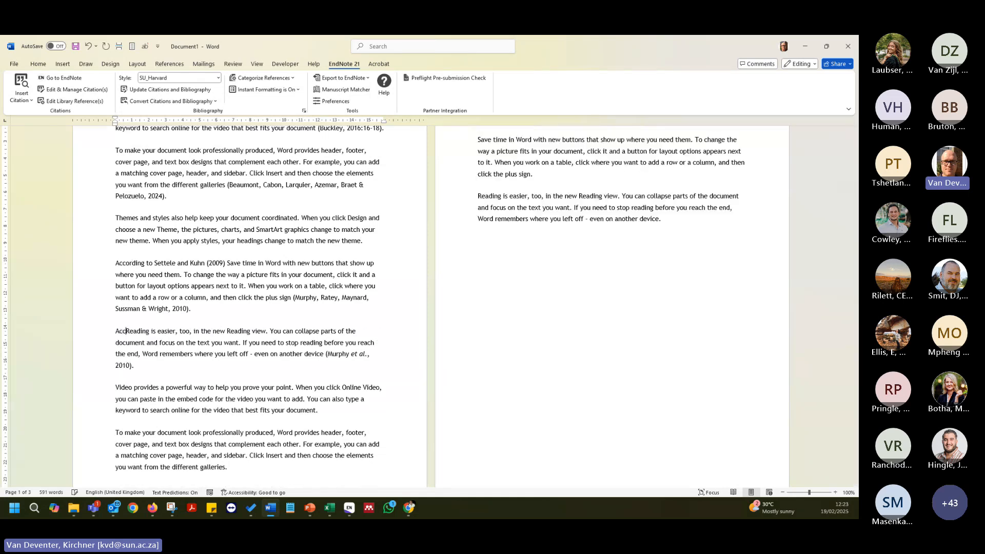
{"action": "type", "text": "ding to"}
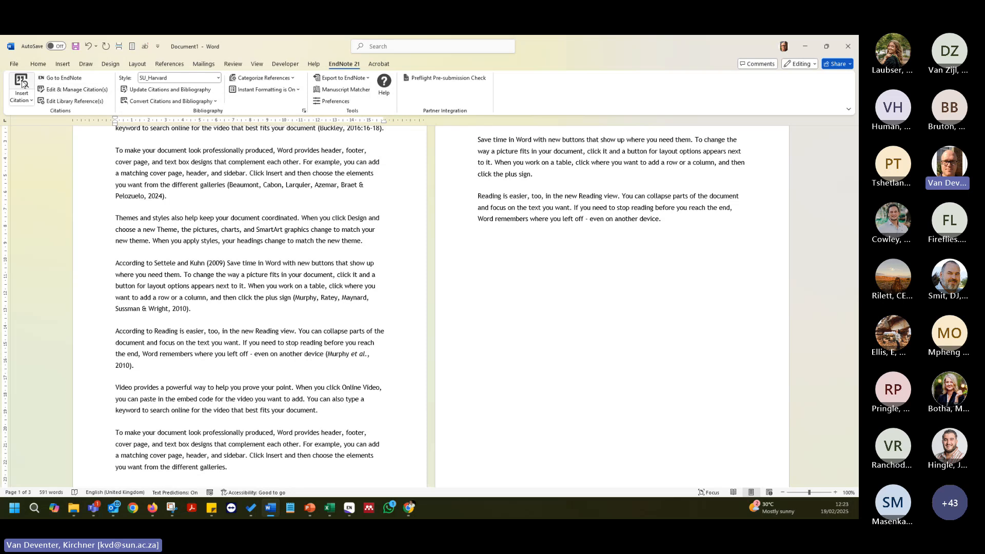
{"action": "left_click", "coordinate": [22, 83]}
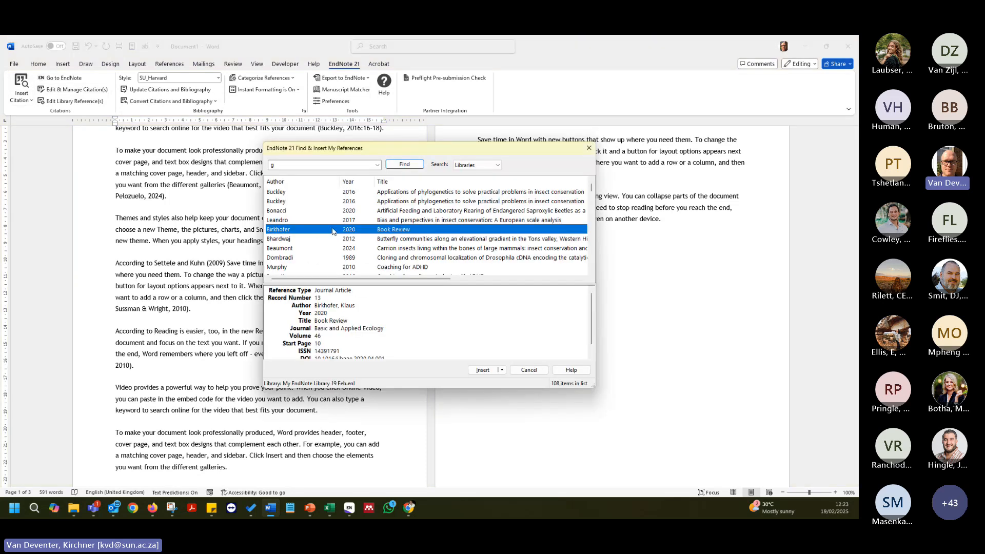
{"action": "left_click", "coordinate": [502, 370]}
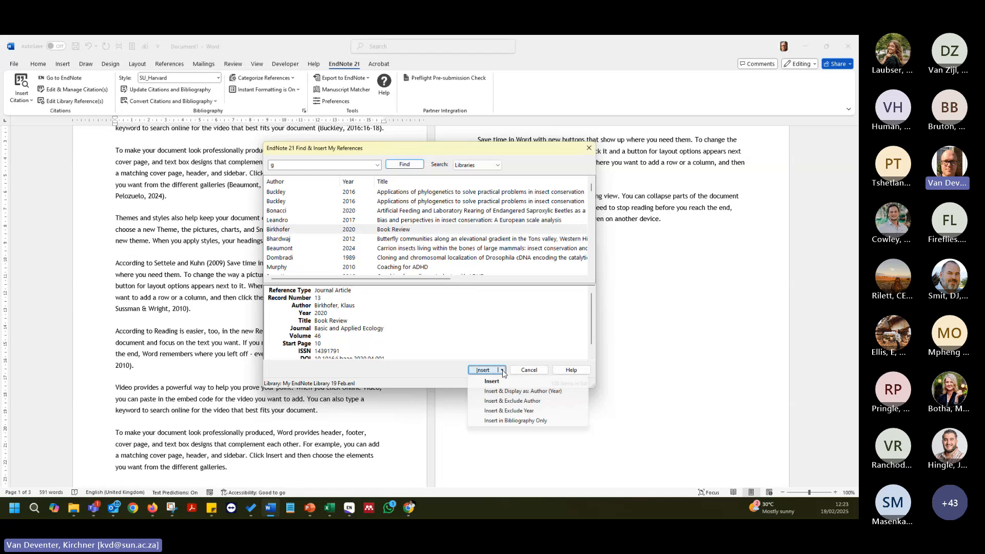
{"action": "left_click", "coordinate": [523, 392]}
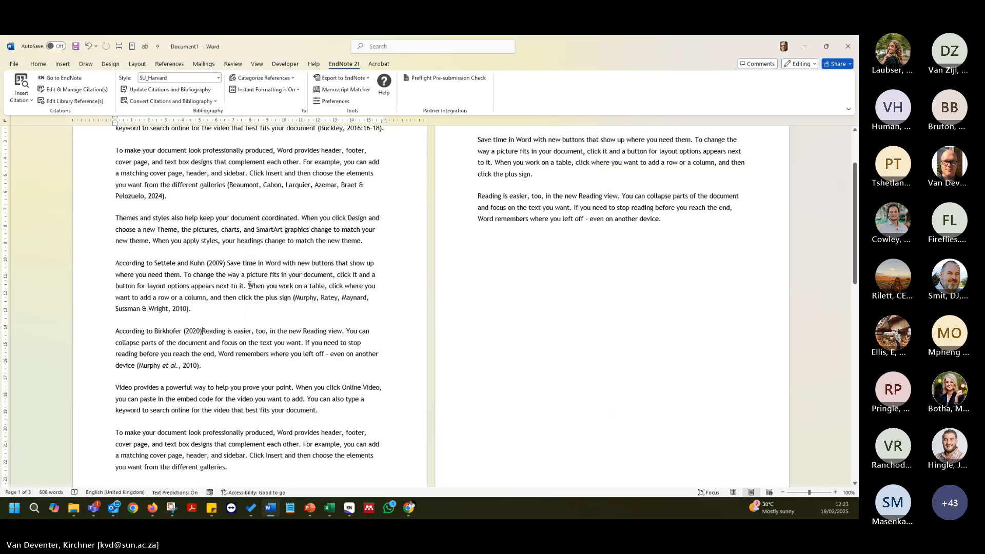
Add a comma after the 2020 citation and change the following "Reading" to lowercase "reading".
{"action": "type", "text": ","}
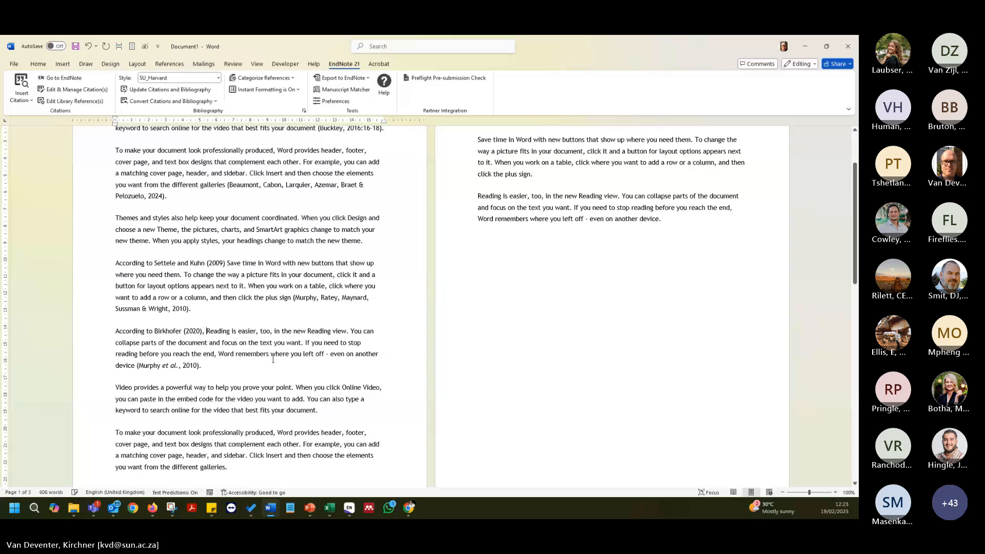
{"action": "left_click_drag", "start_coordinate": [207, 331], "coordinate": [212, 331]}
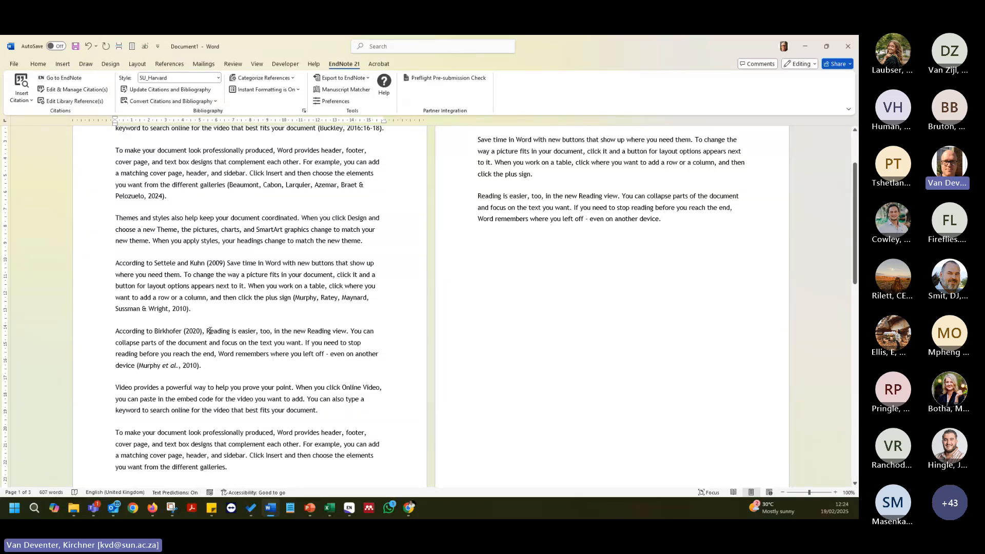
{"action": "type", "text": "r"}
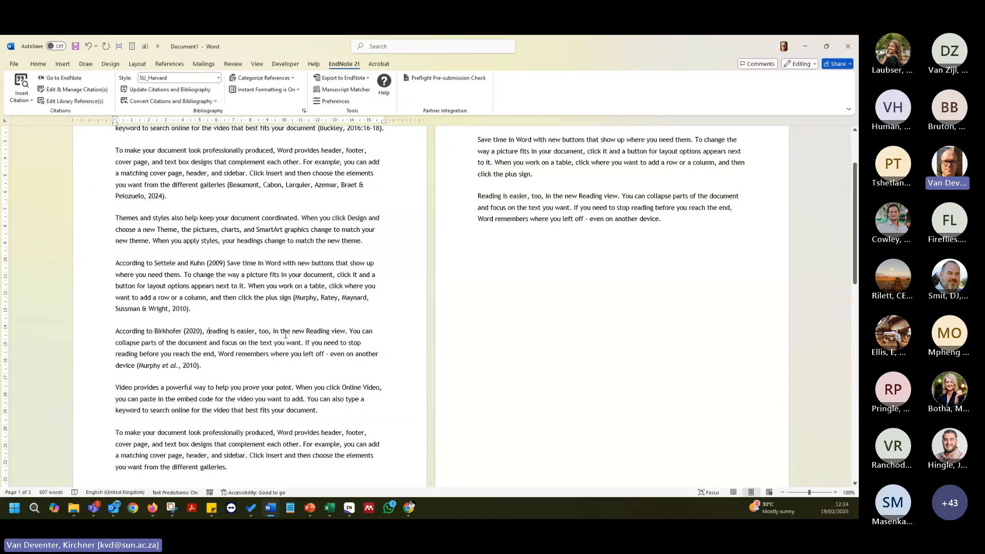
Insert the 1995 reference on insect mitochondrial DNA as a bibliography-only entry at the end of the fourth paragraph.
{"action": "scroll", "coordinate": [286, 335], "scroll_direction": "down", "scroll_amount": 12}
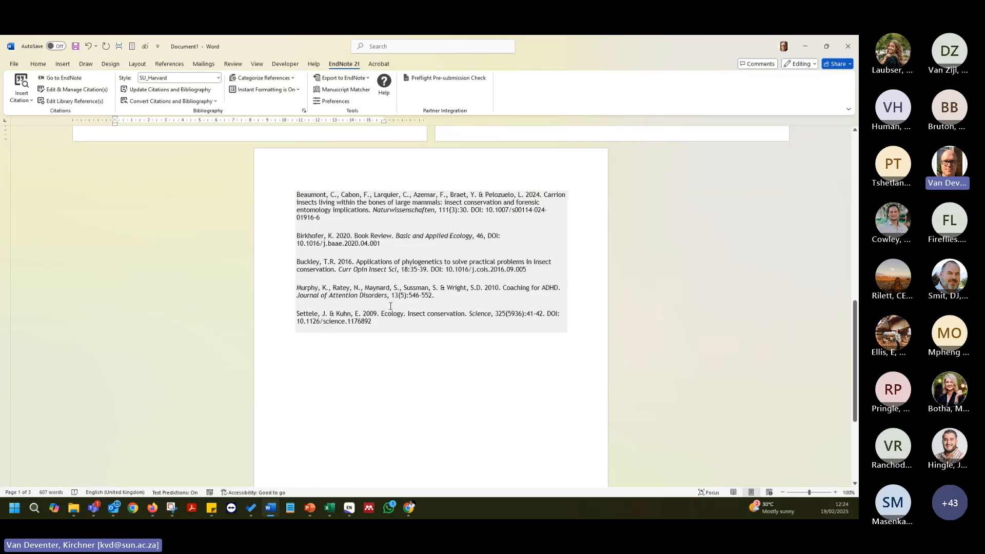
{"action": "scroll", "coordinate": [391, 306], "scroll_direction": "up", "scroll_amount": 10}
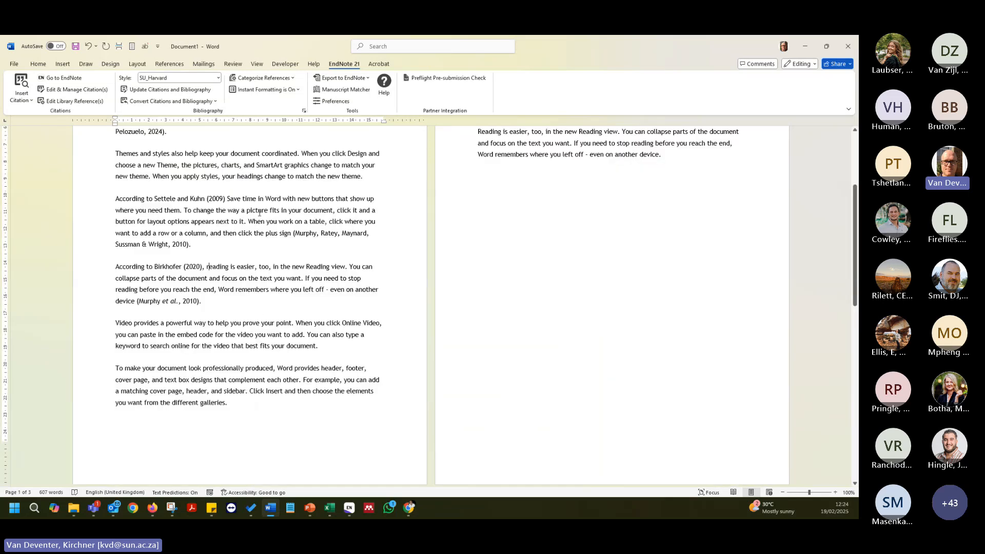
{"action": "left_click", "coordinate": [225, 247]}
{"action": "left_click", "coordinate": [23, 86]}
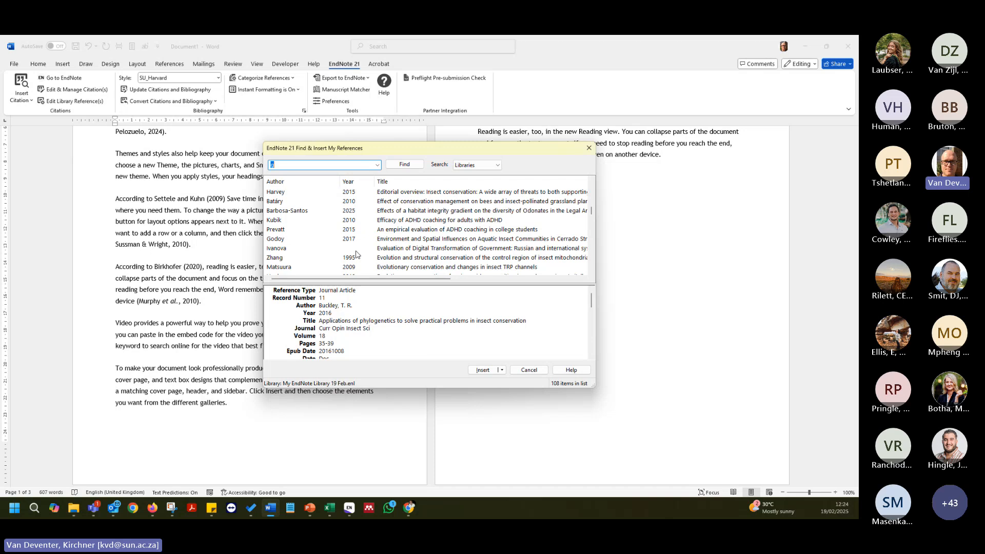
{"action": "left_click", "coordinate": [358, 257]}
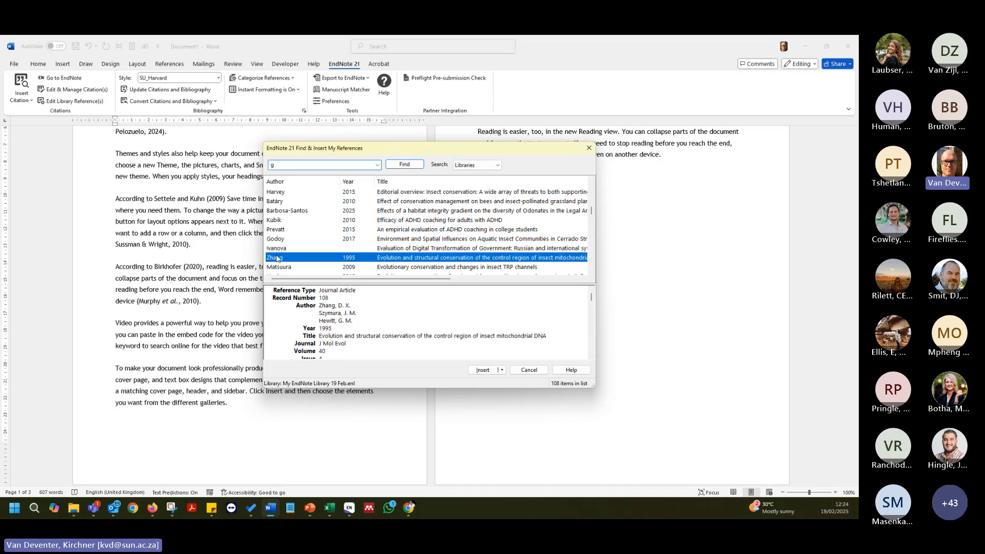
{"action": "left_click", "coordinate": [503, 371]}
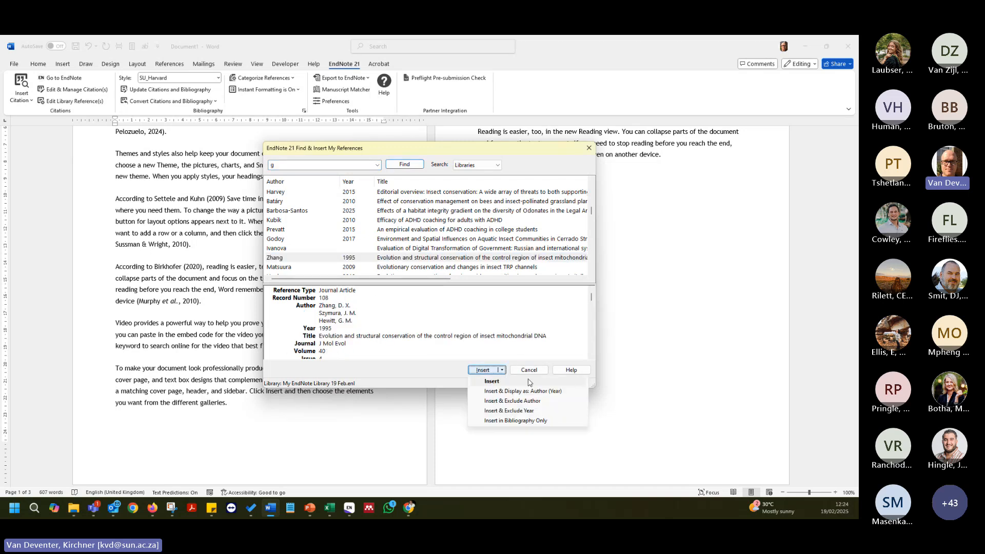
{"action": "left_click", "coordinate": [538, 421]}
Check the bibliography on the last page for the added 1995 reference.
{"action": "scroll", "coordinate": [457, 380], "scroll_direction": "down", "scroll_amount": 15}
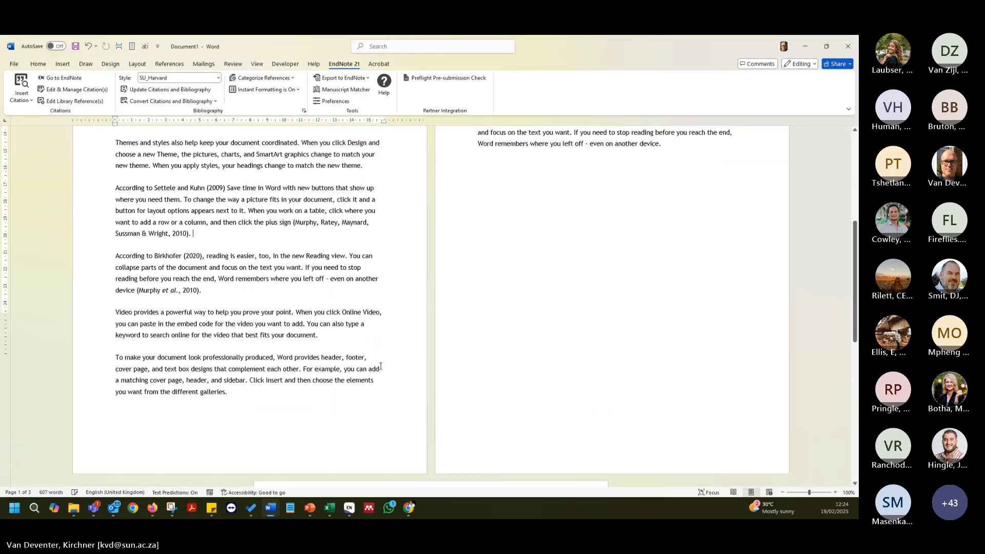
{"action": "left_click", "coordinate": [377, 289]}
{"action": "scroll", "coordinate": [416, 297], "scroll_direction": "up", "scroll_amount": 1}
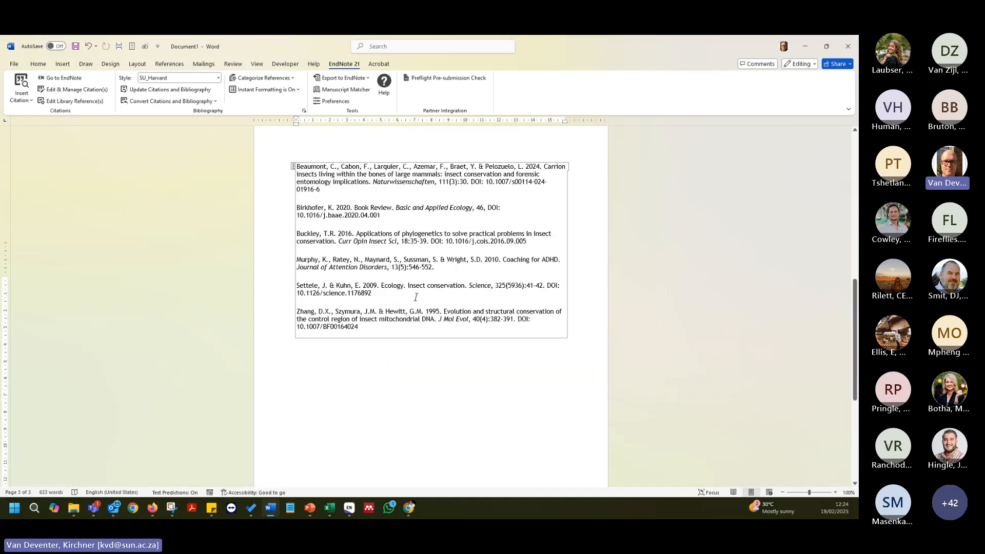
Select the 2024 citation in the second paragraph and display the field codes of all citations.
{"action": "scroll", "coordinate": [416, 298], "scroll_direction": "up", "scroll_amount": 6}
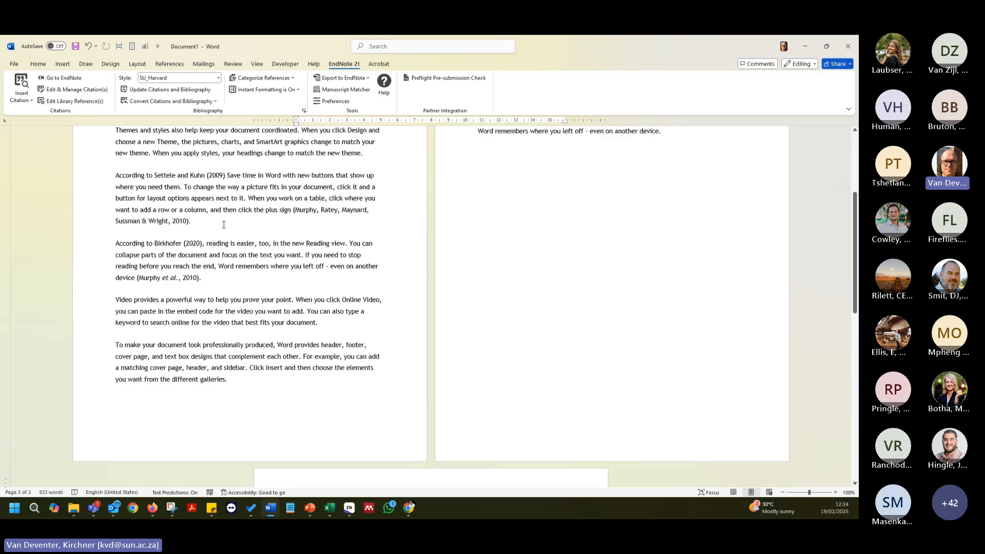
{"action": "scroll", "coordinate": [257, 246], "scroll_direction": "up", "scroll_amount": 10}
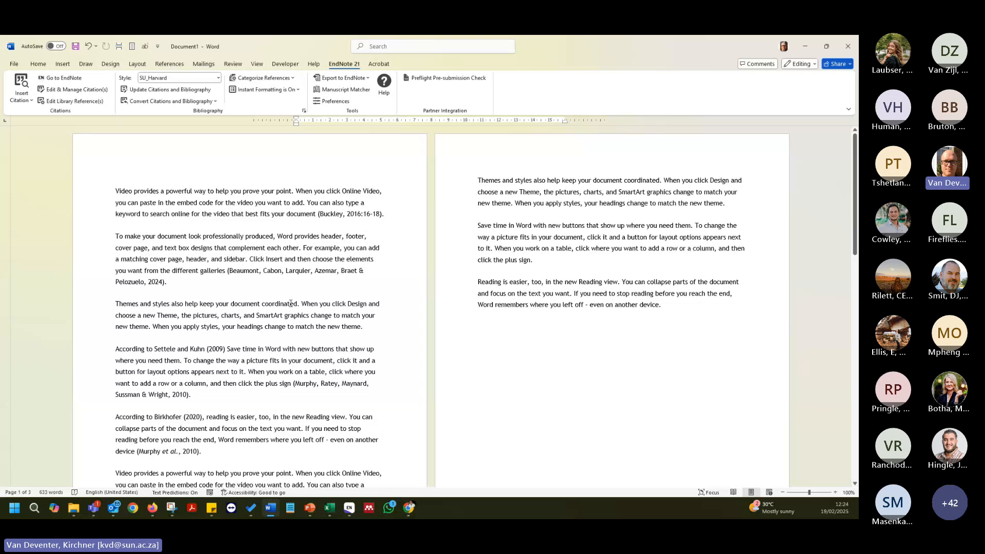
{"action": "scroll", "coordinate": [287, 290], "scroll_direction": "down", "scroll_amount": 5}
{"action": "scroll", "coordinate": [298, 328], "scroll_direction": "up", "scroll_amount": 3}
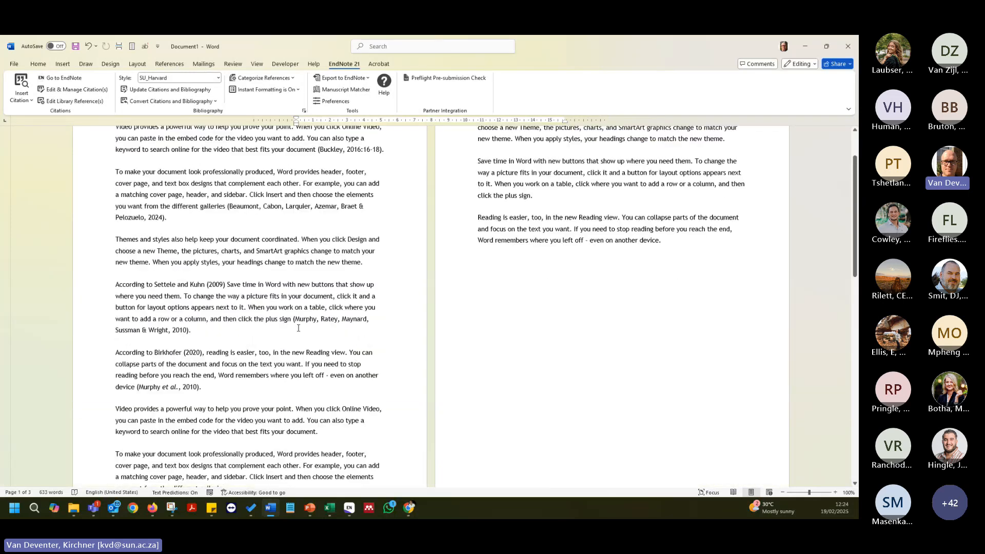
{"action": "left_click", "coordinate": [347, 152]}
{"action": "left_click", "coordinate": [308, 207]}
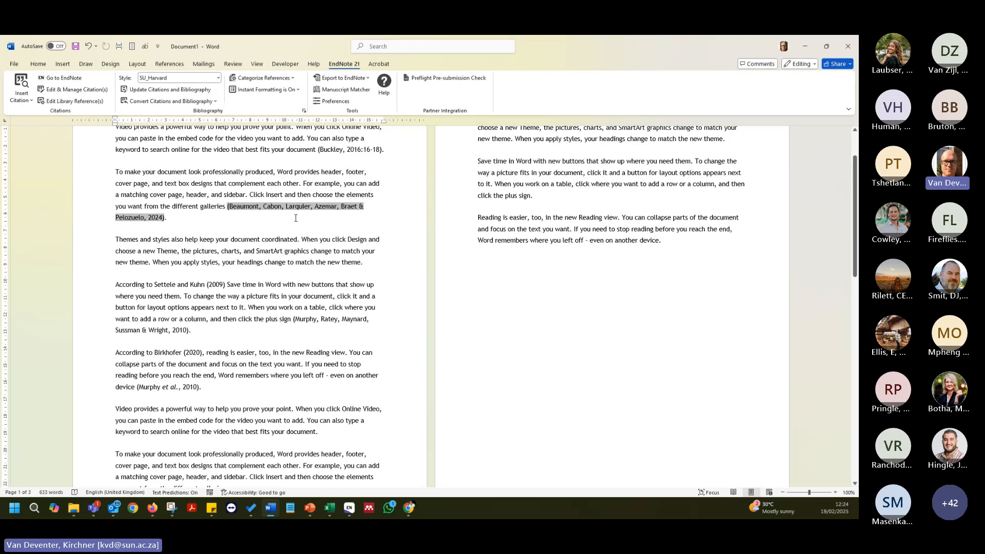
{"action": "key", "text": "alt+F9"}
Examine the citation field codes, including the bibliography-only one in the fourth paragraph, and switch back to the formatted citations.
{"action": "left_click", "coordinate": [170, 251]}
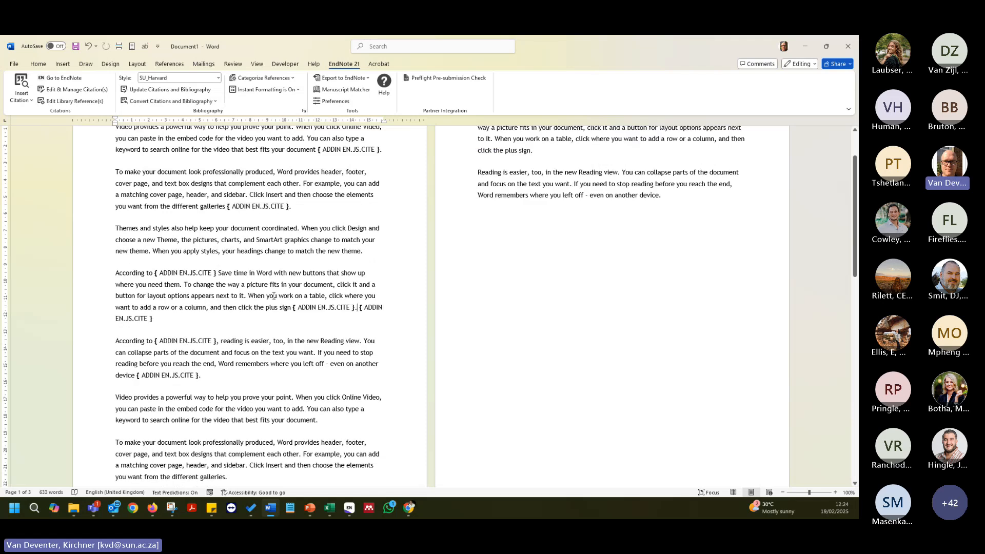
{"action": "left_click", "coordinate": [167, 275]}
{"action": "left_click", "coordinate": [142, 313]}
{"action": "left_click", "coordinate": [344, 308]}
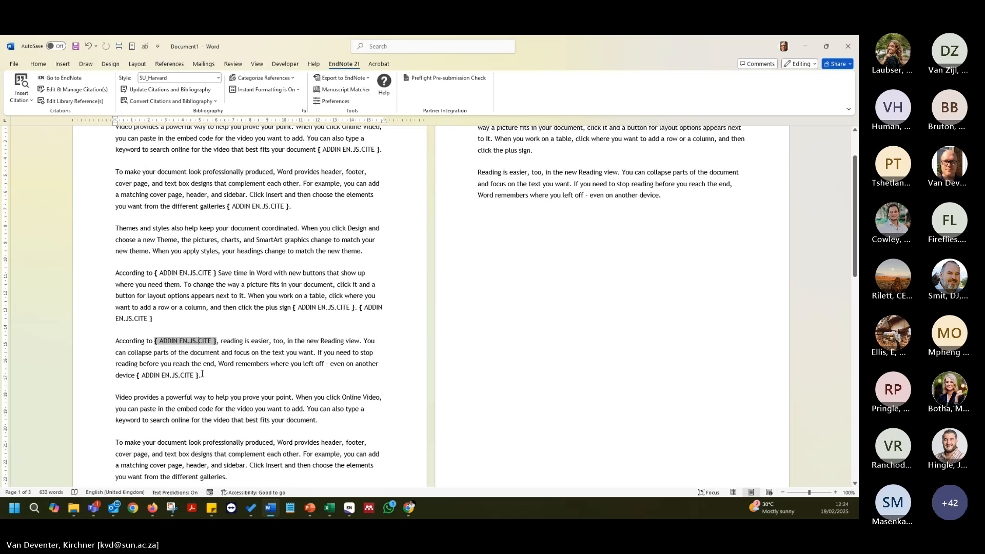
{"action": "scroll", "coordinate": [169, 303], "scroll_direction": "down", "scroll_amount": 2}
{"action": "left_click", "coordinate": [173, 311]}
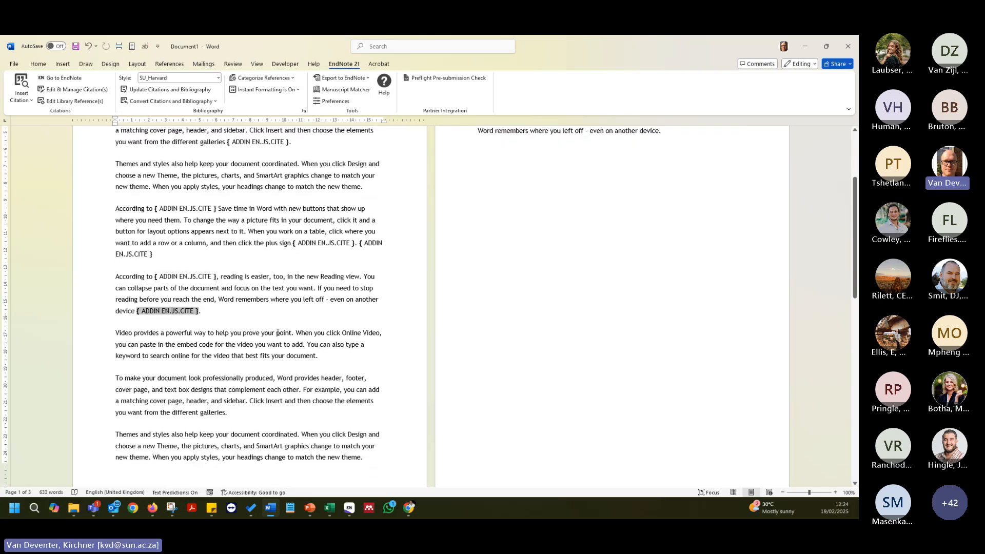
{"action": "scroll", "coordinate": [261, 279], "scroll_direction": "up", "scroll_amount": 4}
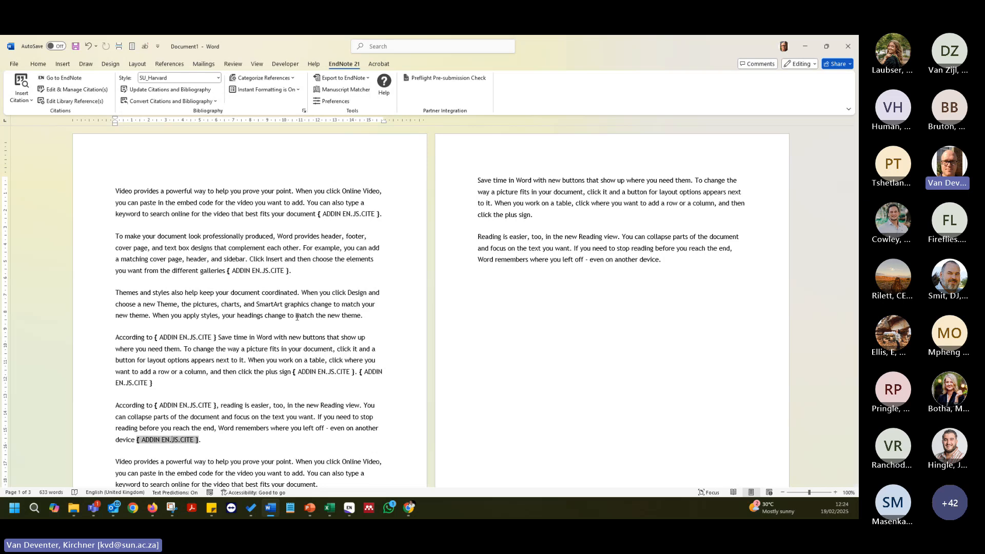
{"action": "left_click", "coordinate": [262, 272]}
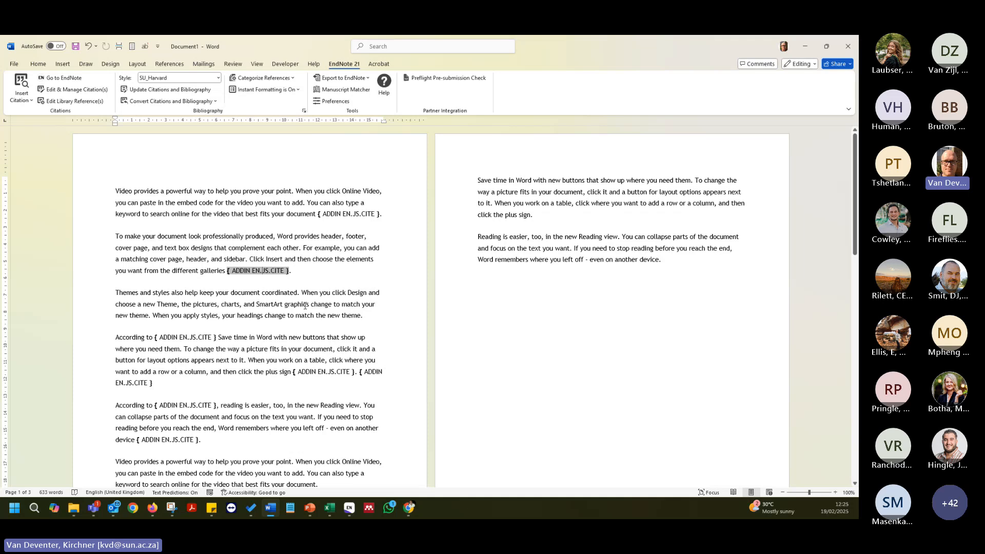
{"action": "key", "text": "alt+F9"}
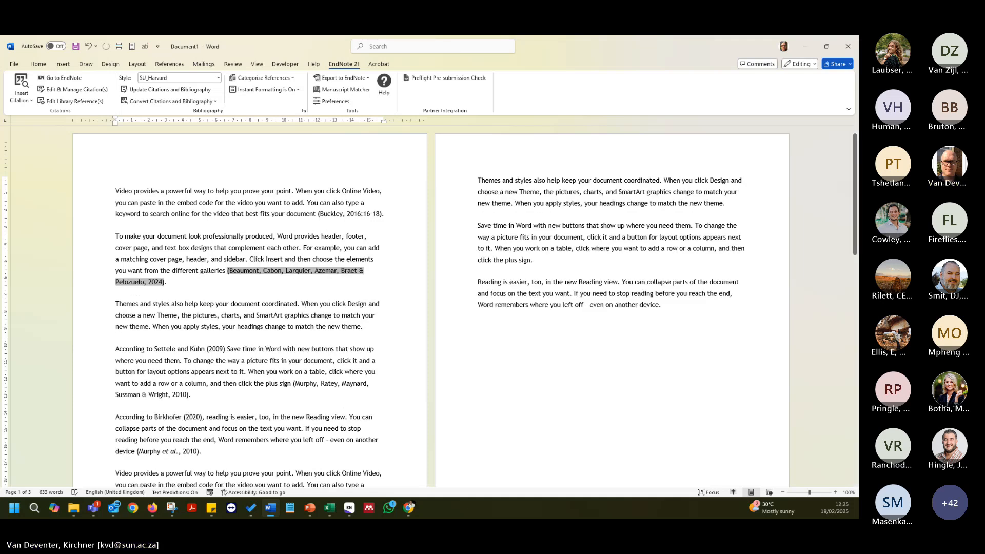
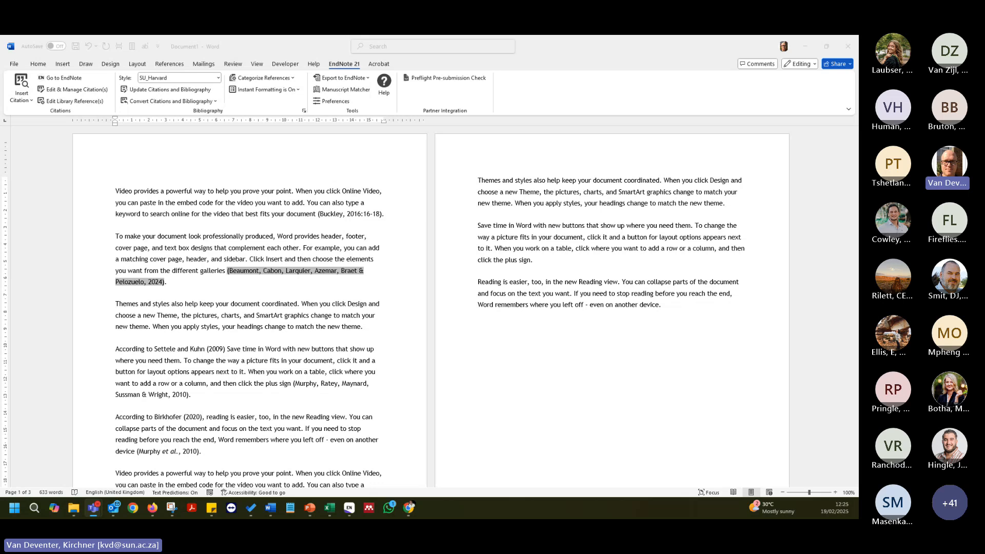
Convert the document's citations and bibliography to unformatted citations and enlarge the view to 200%.
{"action": "left_click", "coordinate": [189, 281]}
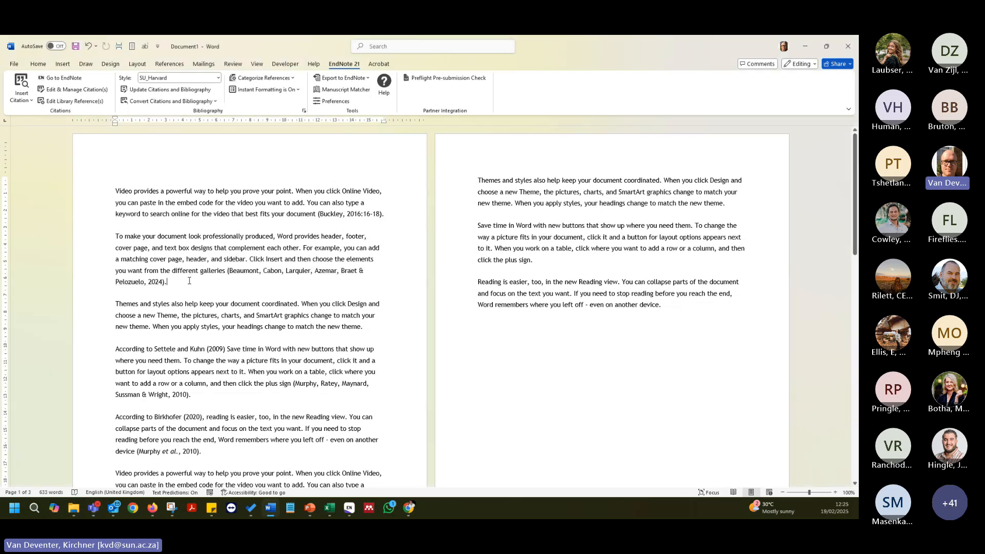
{"action": "left_click", "coordinate": [216, 102]}
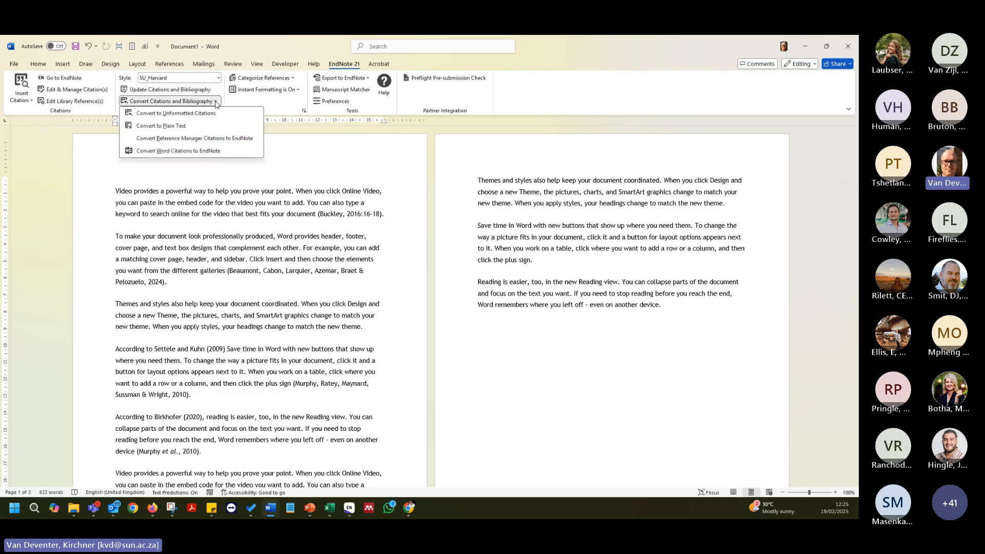
{"action": "left_click", "coordinate": [176, 113]}
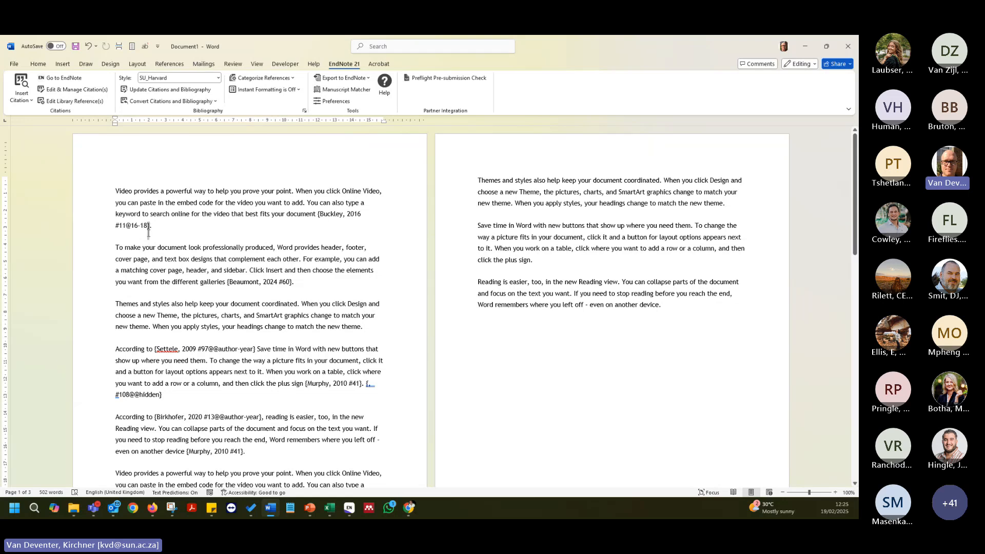
{"action": "scroll", "coordinate": [149, 232], "scroll_direction": "up", "scroll_amount": 10}
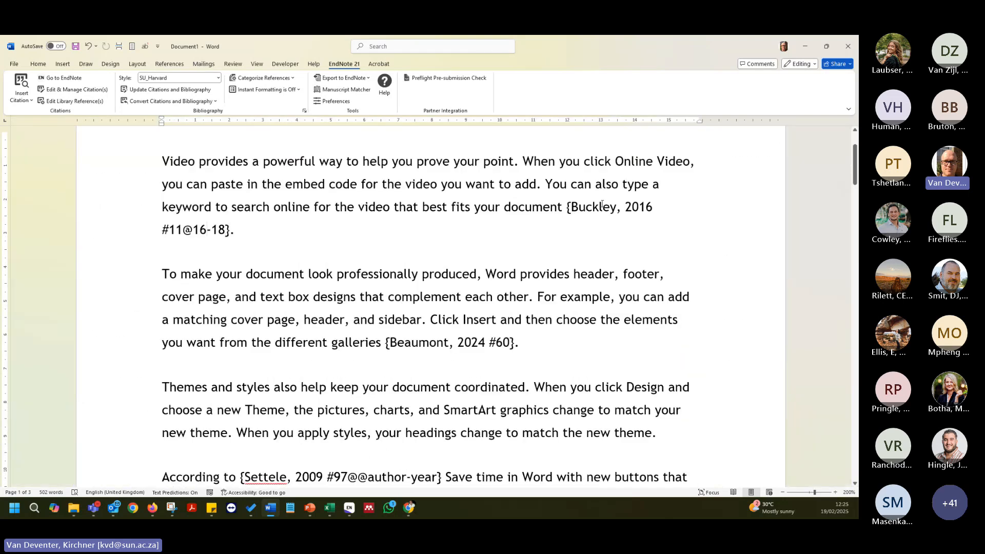
Turn Instant Formatting on to reformat the citations and check the 2024 citation in the second paragraph.
{"action": "left_click", "coordinate": [279, 94]}
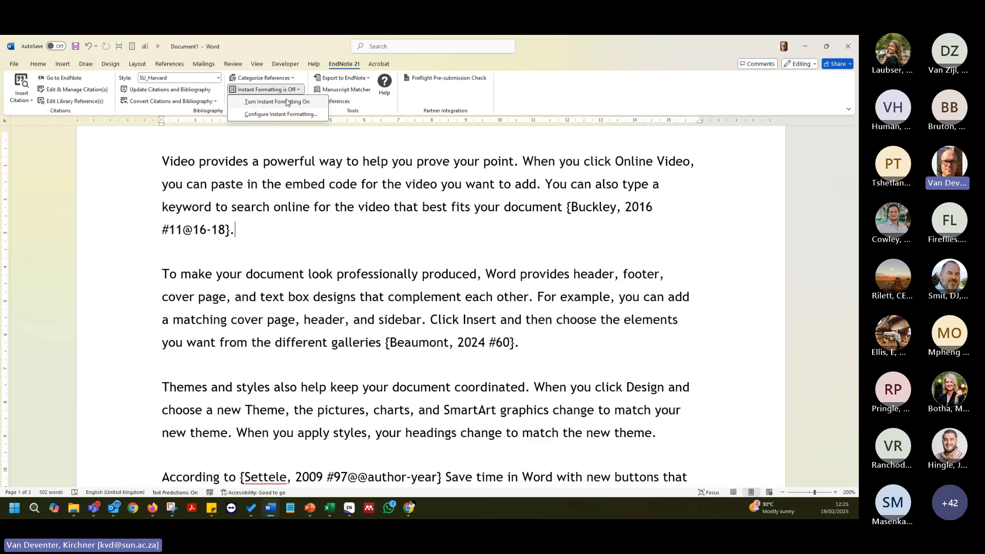
{"action": "left_click", "coordinate": [286, 102]}
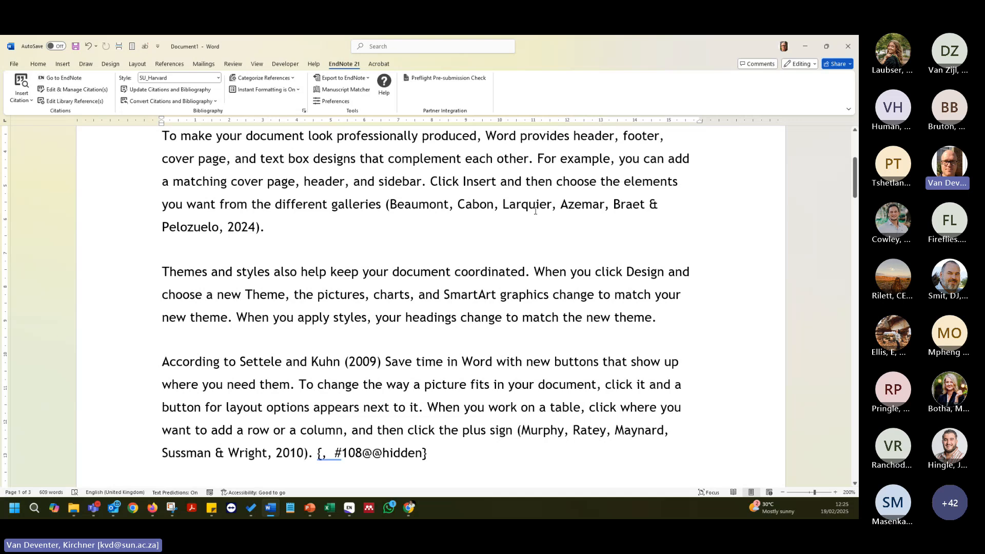
{"action": "left_click", "coordinate": [535, 211]}
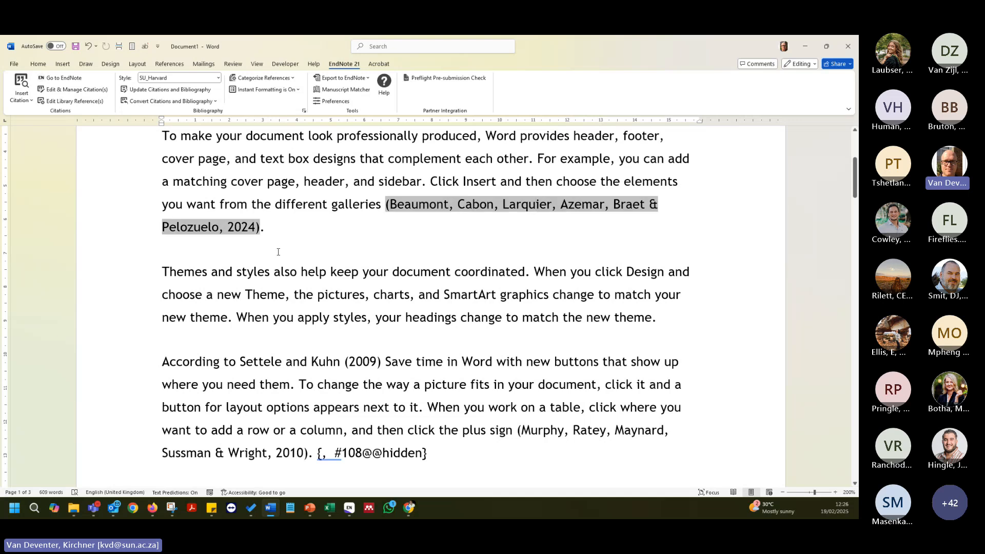
{"action": "scroll", "coordinate": [410, 278], "scroll_direction": "down", "scroll_amount": 2}
{"action": "left_click", "coordinate": [447, 370]}
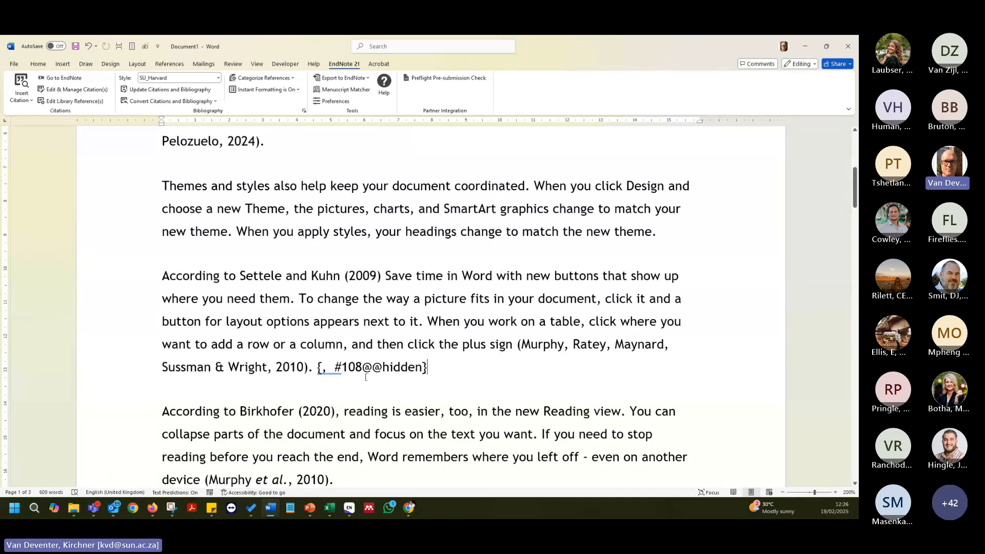
{"action": "left_click_drag", "start_coordinate": [345, 368], "coordinate": [329, 368]}
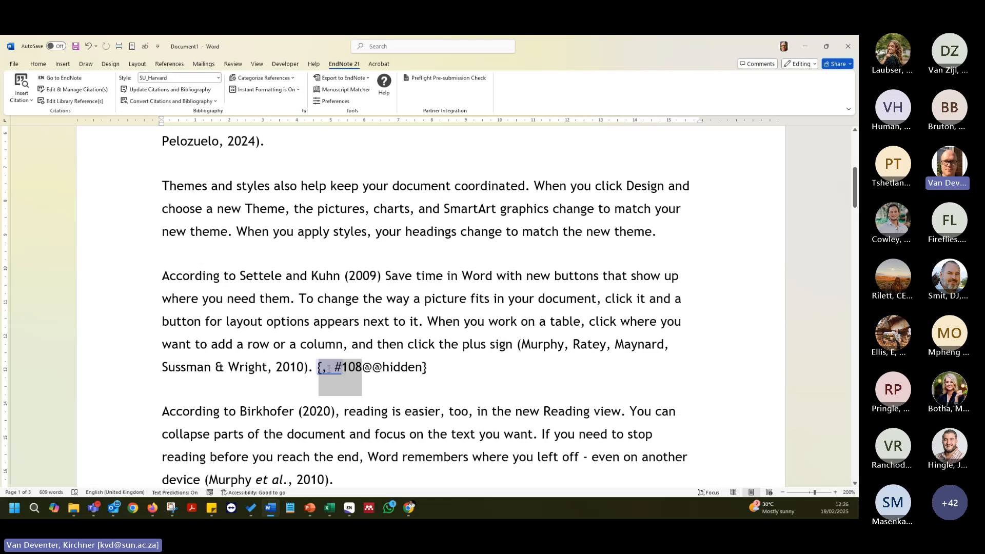
{"action": "scroll", "coordinate": [390, 375], "scroll_direction": "down", "scroll_amount": 15}
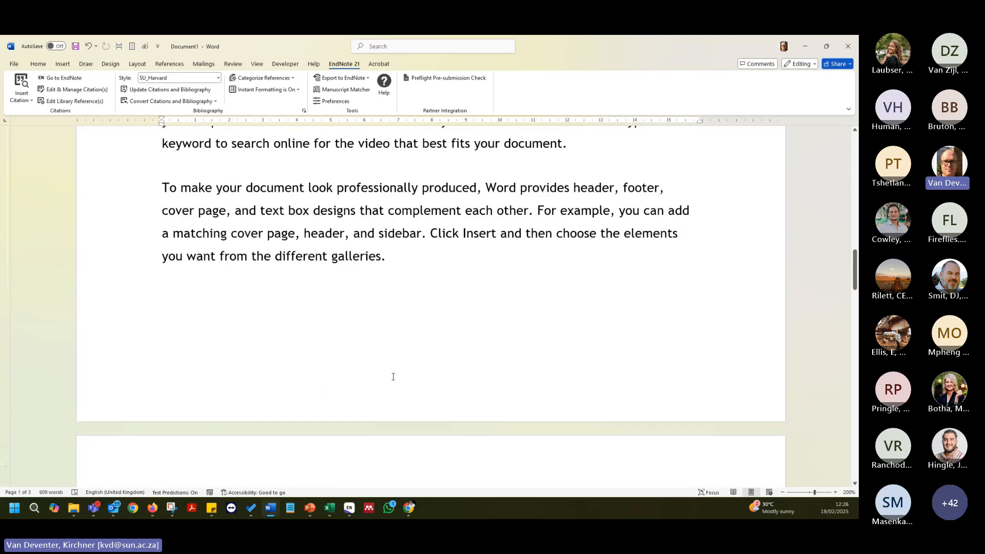
{"action": "scroll", "coordinate": [391, 375], "scroll_direction": "up", "scroll_amount": 16}
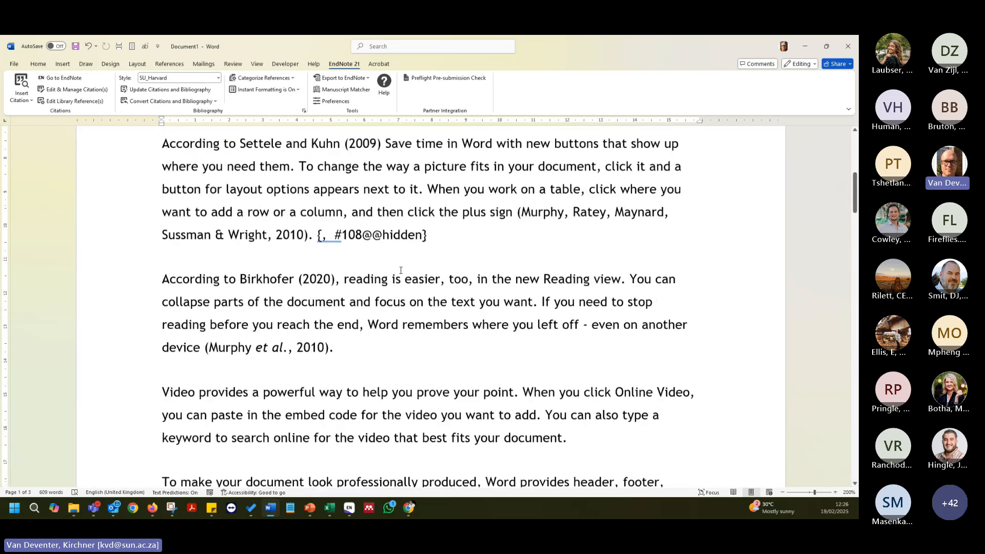
{"action": "left_click", "coordinate": [326, 332]}
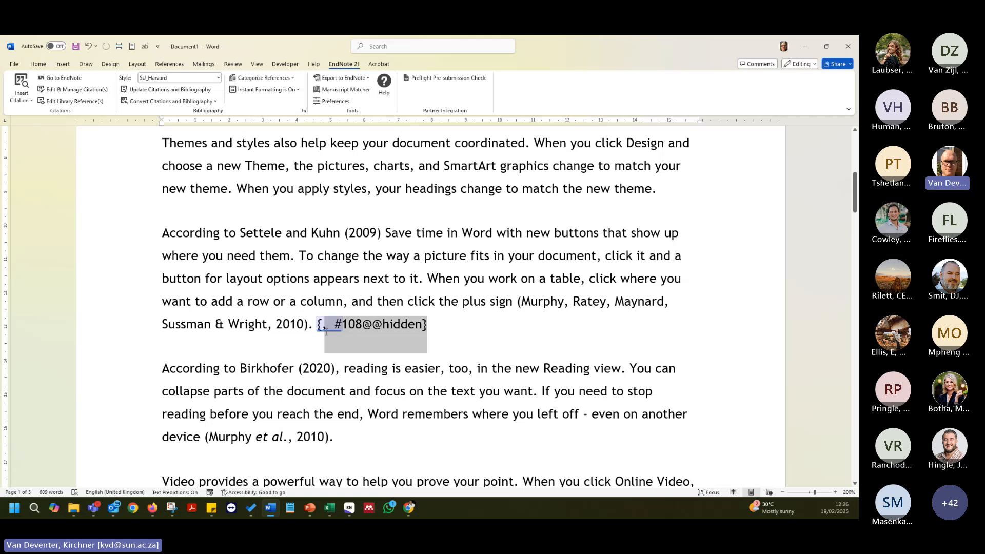
{"action": "left_click_drag", "start_coordinate": [326, 333], "coordinate": [318, 331]}
{"action": "key", "text": "Delete"}
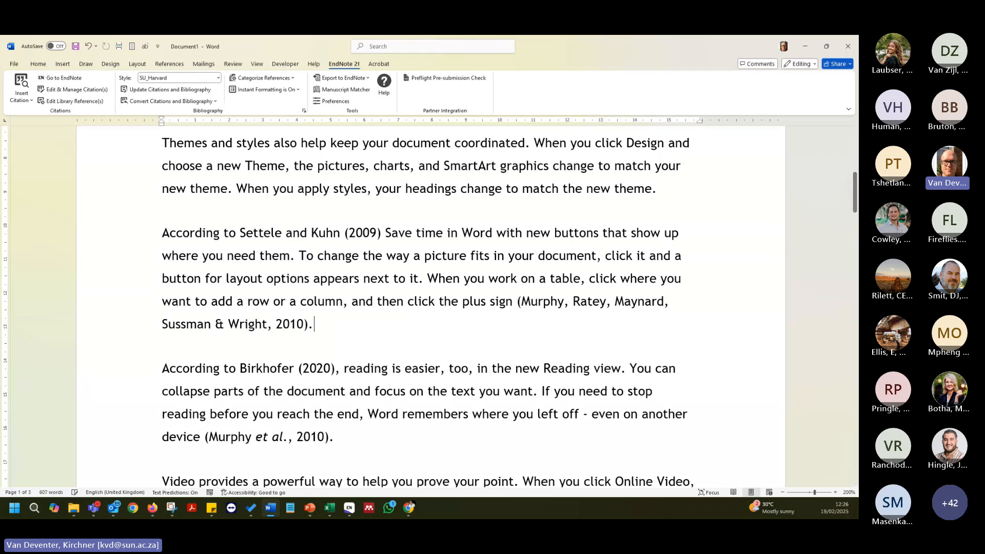
{"action": "key", "text": "BackSpace"}
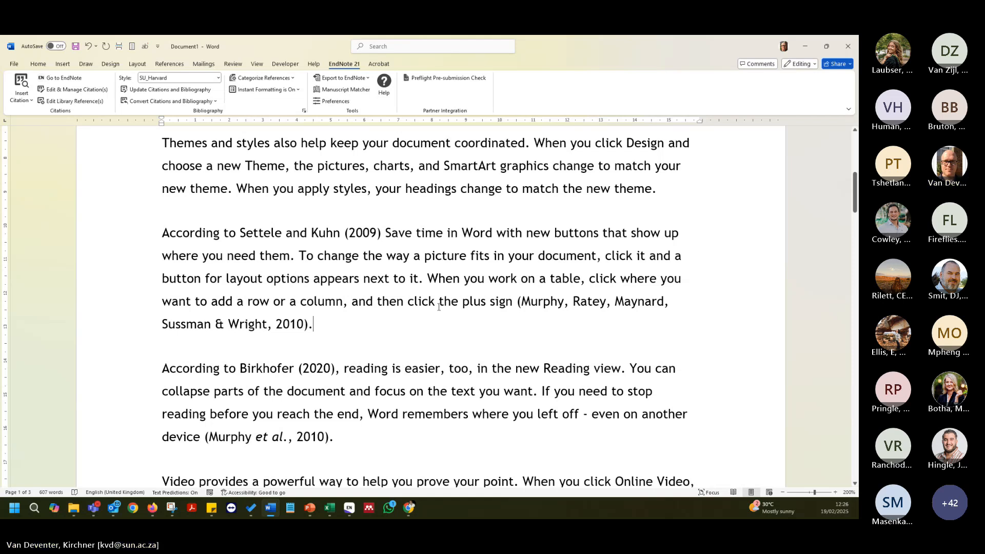
Delete the empty lines above the bibliography on the last page so the reference list starts at the page's top margin.
{"action": "scroll", "coordinate": [437, 308], "scroll_direction": "down", "scroll_amount": 5}
{"action": "scroll", "coordinate": [437, 309], "scroll_direction": "down", "scroll_amount": 2}
{"action": "scroll", "coordinate": [426, 309], "scroll_direction": "down", "scroll_amount": 10}
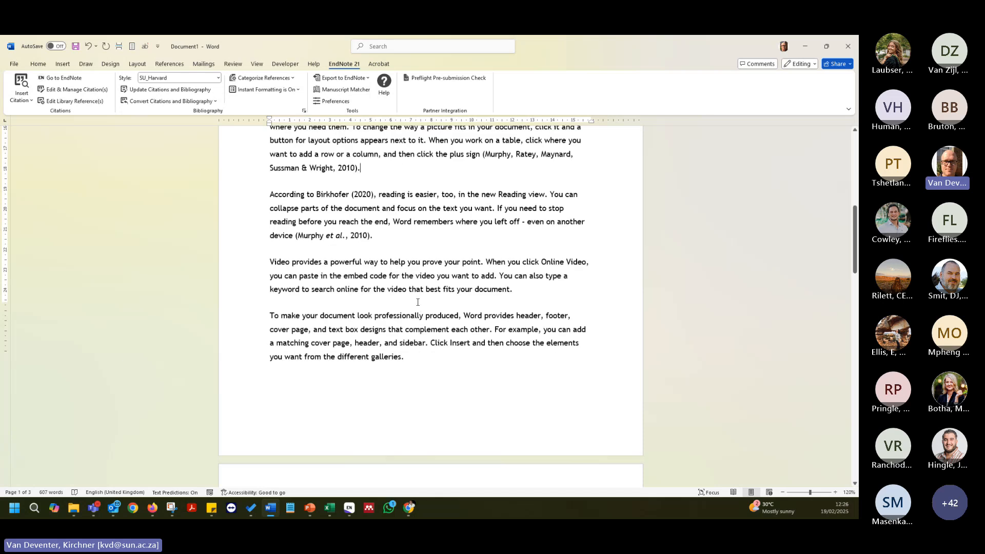
{"action": "scroll", "coordinate": [416, 310], "scroll_direction": "down", "scroll_amount": 10}
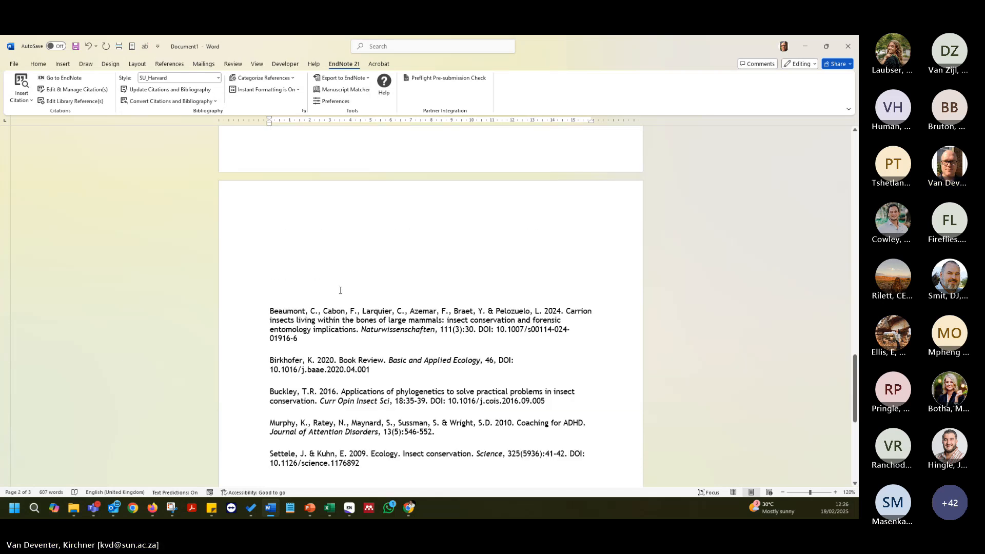
{"action": "left_click", "coordinate": [311, 240]}
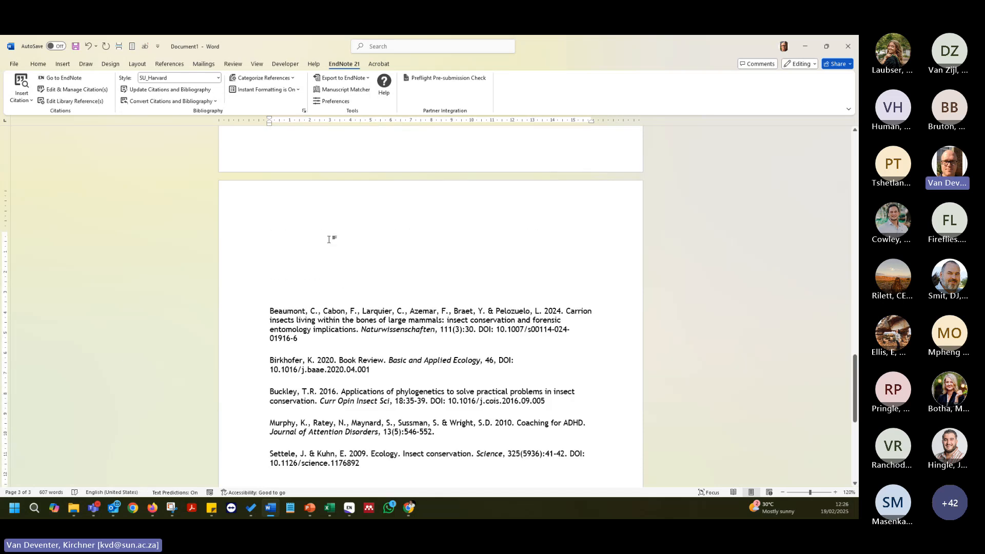
{"action": "key", "text": "Delete"}
{"action": "key", "text": "Delete"}
{"action": "key", "text": "Delete"}
{"action": "key", "text": "Delete"}
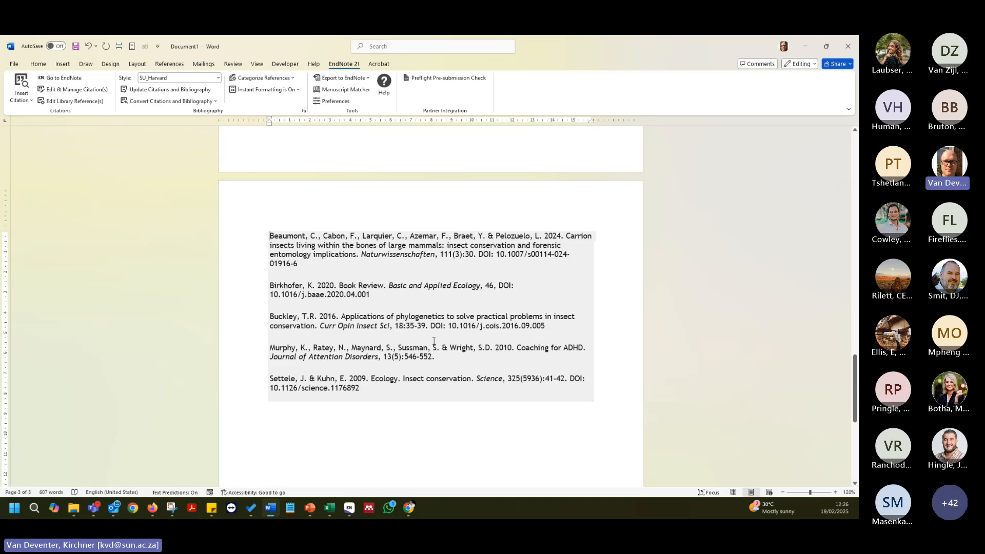
{"action": "left_click", "coordinate": [434, 346]}
Modify the Normal style to use the Aptos font for the document's body text.
{"action": "scroll", "coordinate": [312, 296], "scroll_direction": "up", "scroll_amount": 6}
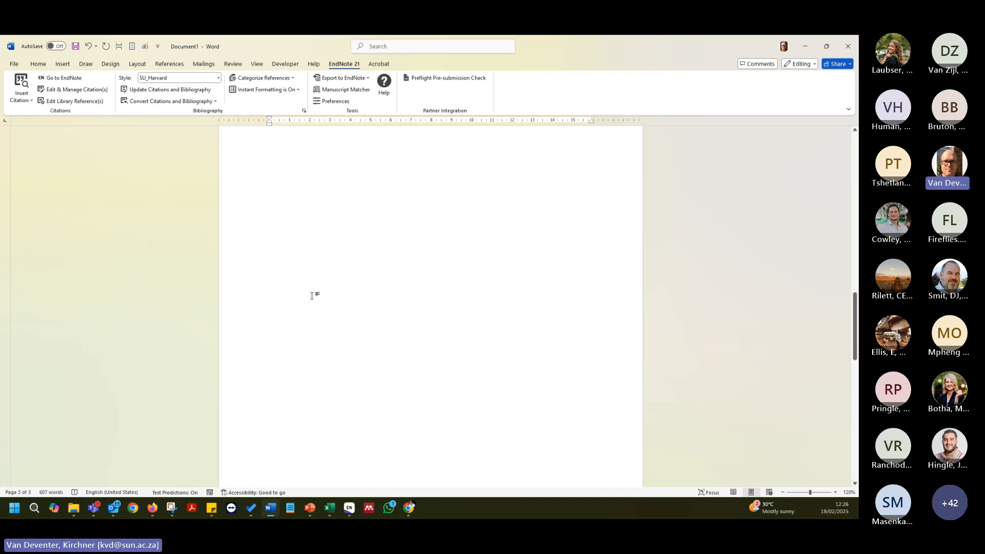
{"action": "scroll", "coordinate": [311, 256], "scroll_direction": "up", "scroll_amount": 5}
{"action": "left_click", "coordinate": [312, 207]}
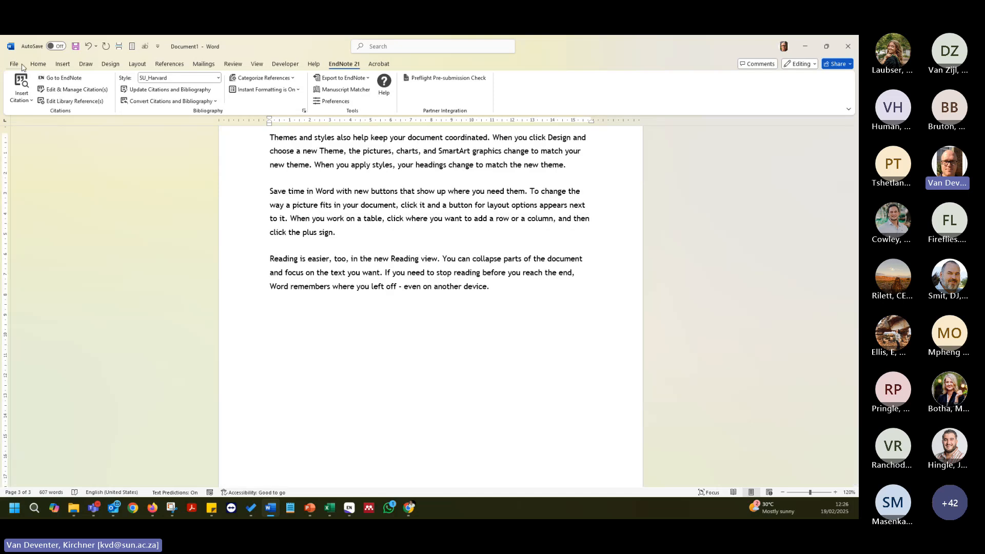
{"action": "left_click", "coordinate": [37, 64]}
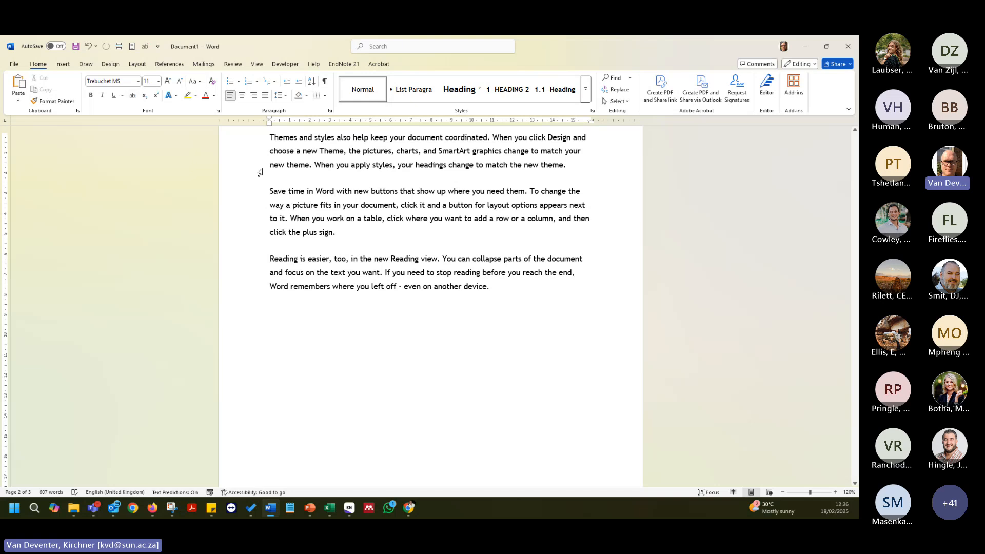
{"action": "right_click", "coordinate": [363, 90]}
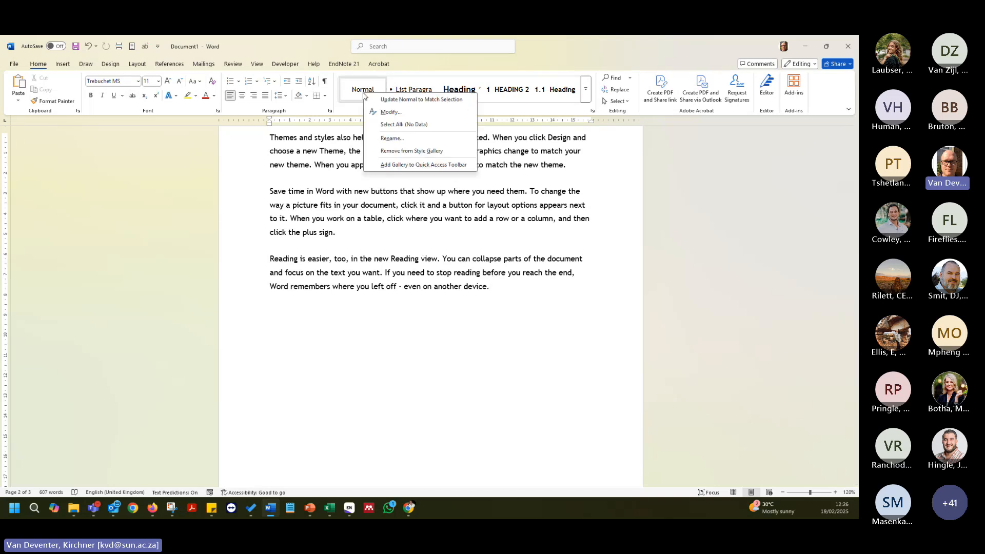
{"action": "left_click", "coordinate": [395, 111]}
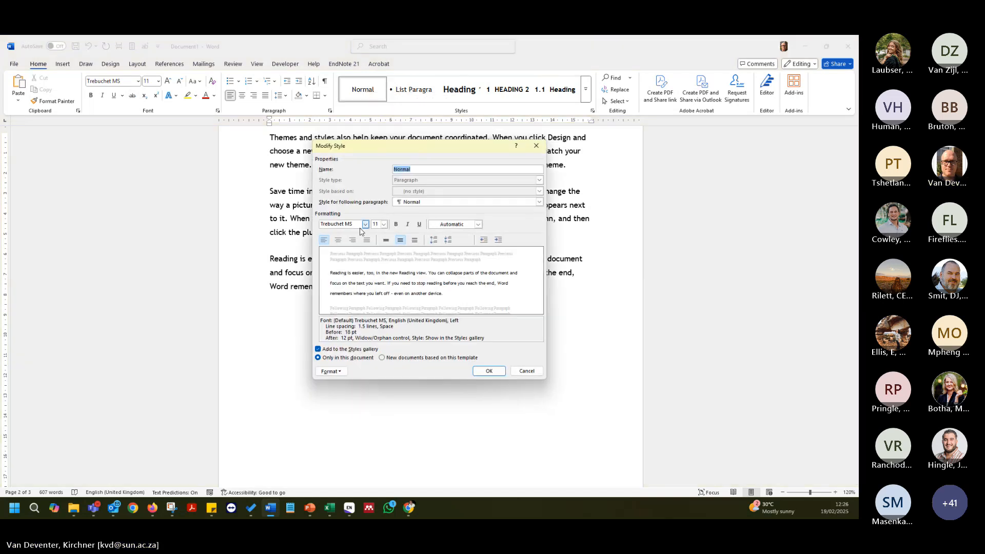
{"action": "left_click", "coordinate": [489, 371]}
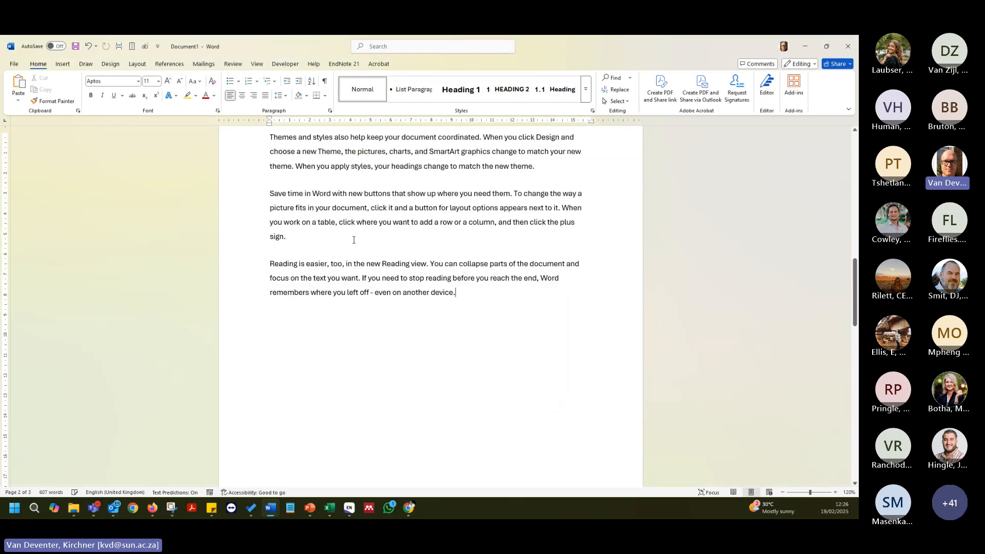
Open the EndNote bibliography configuration and set the bibliography layout font to Aptos.
{"action": "scroll", "coordinate": [371, 264], "scroll_direction": "down", "scroll_amount": 8}
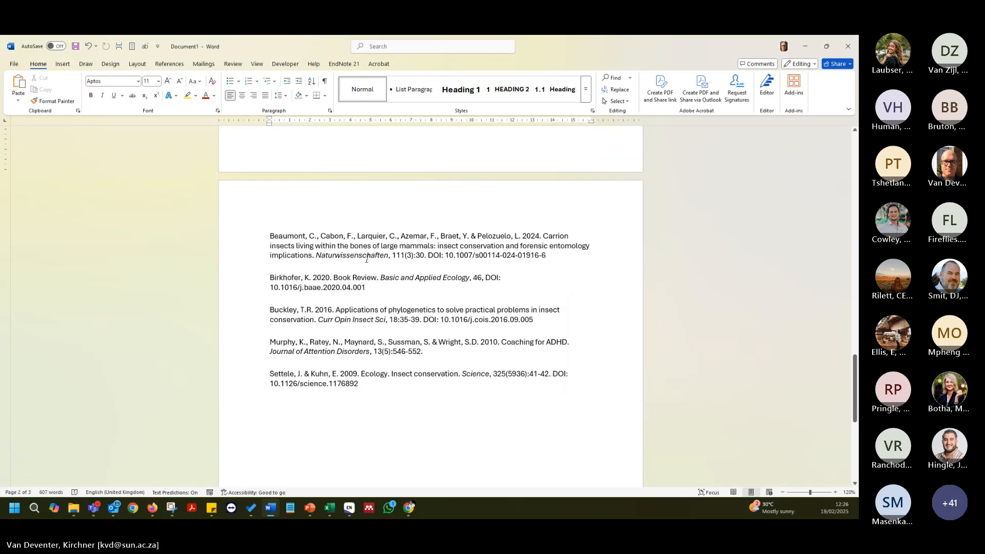
{"action": "left_click", "coordinate": [317, 250]}
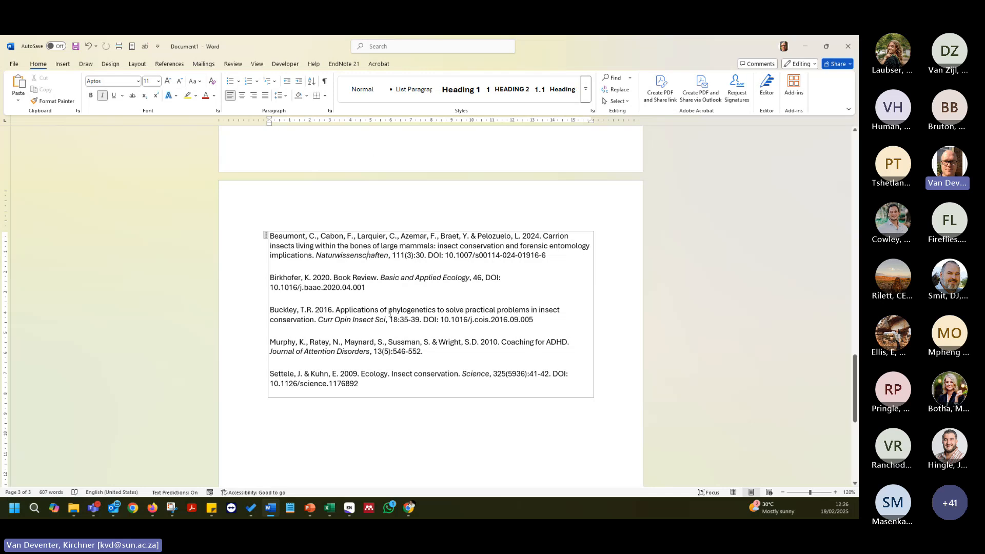
{"action": "left_click", "coordinate": [337, 245]}
{"action": "left_click", "coordinate": [344, 64]}
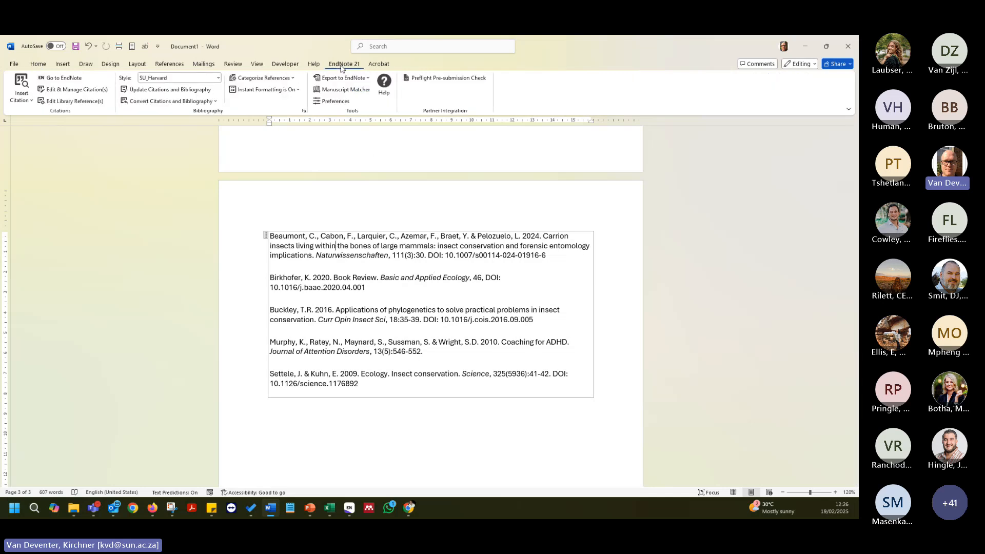
{"action": "left_click", "coordinate": [304, 111]}
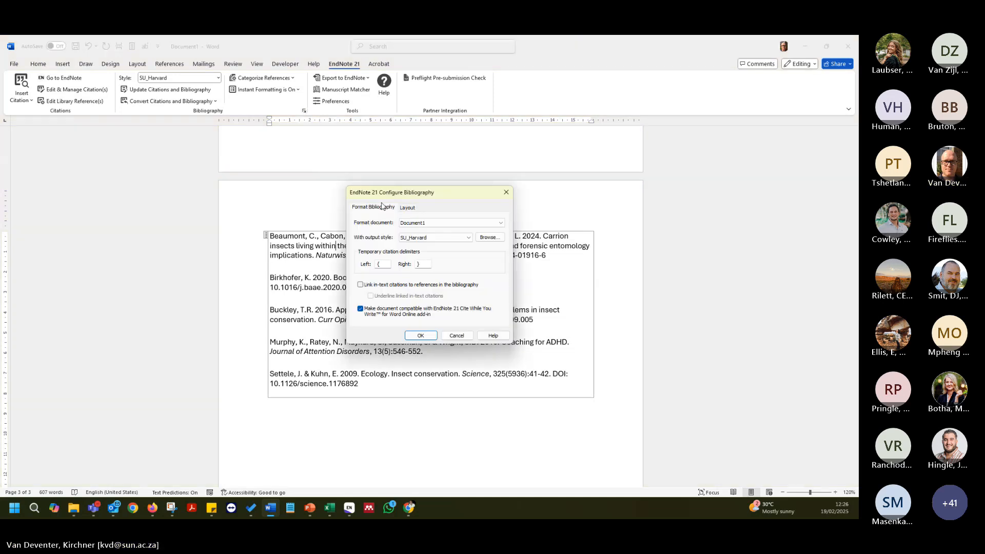
{"action": "left_click", "coordinate": [412, 208]}
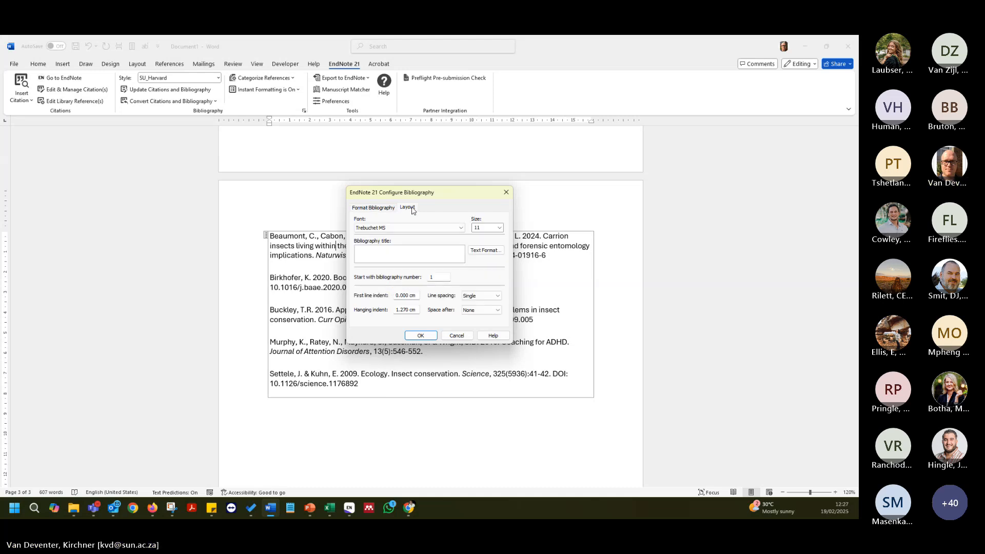
{"action": "left_click", "coordinate": [463, 228]}
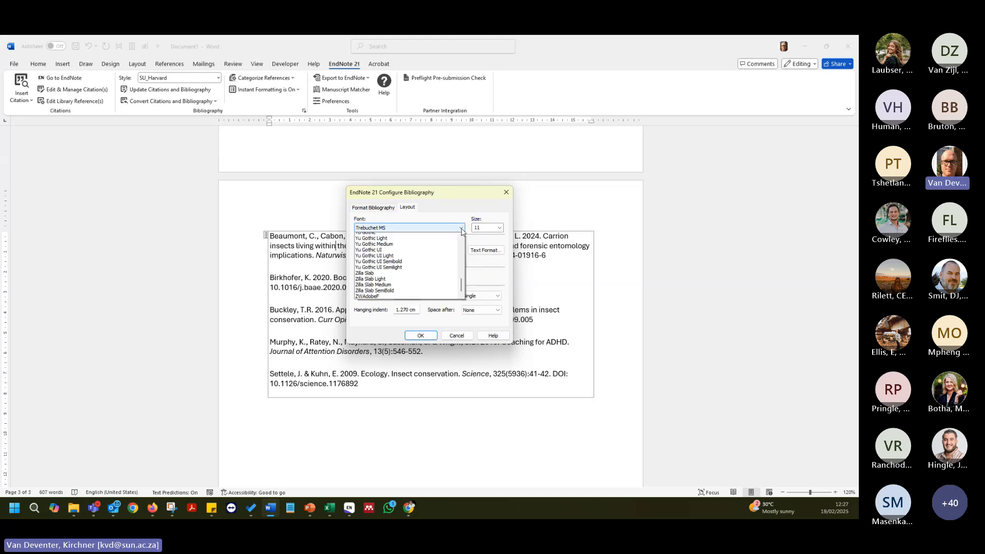
{"action": "scroll", "coordinate": [403, 260], "scroll_direction": "up", "scroll_amount": 15}
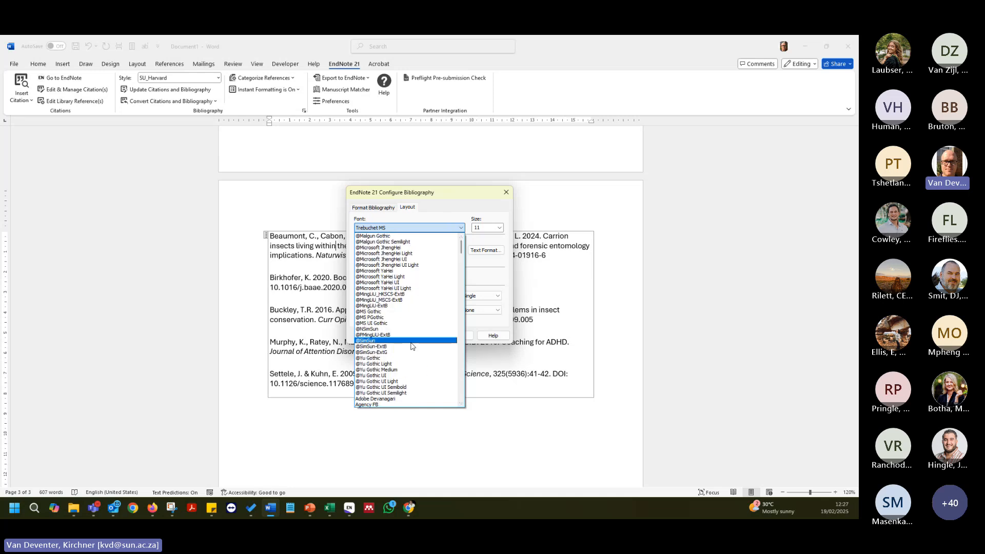
{"action": "scroll", "coordinate": [403, 322], "scroll_direction": "down", "scroll_amount": 10}
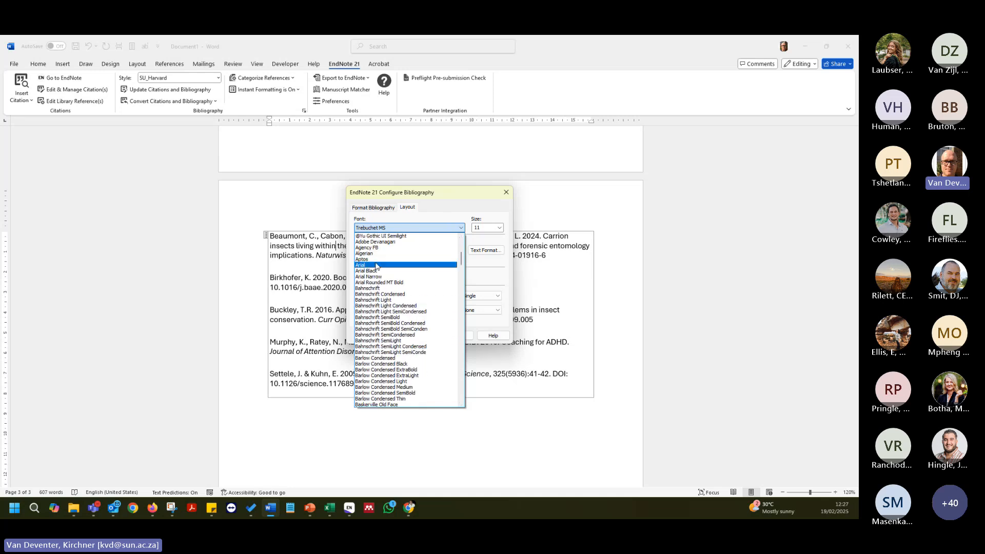
{"action": "left_click", "coordinate": [380, 248]}
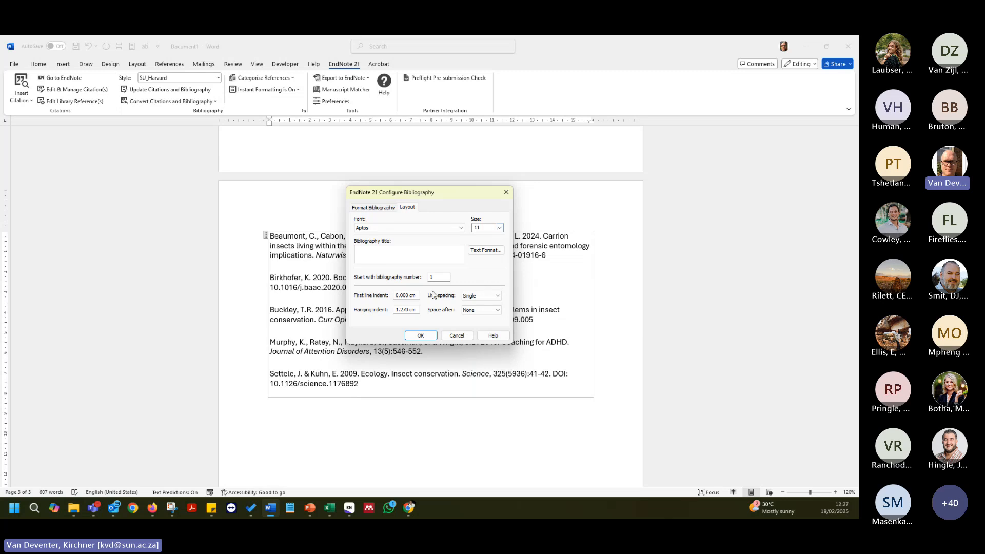
Set the bibliography's line spacing to 1.5 Lines and the space after entries to Single, and apply the layout.
{"action": "left_click", "coordinate": [496, 295]}
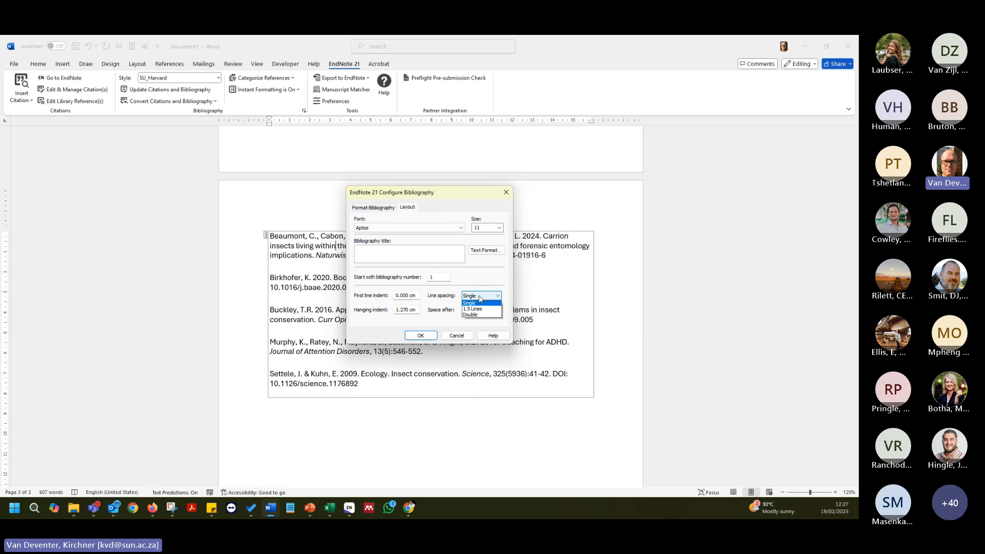
{"action": "left_click", "coordinate": [483, 308]}
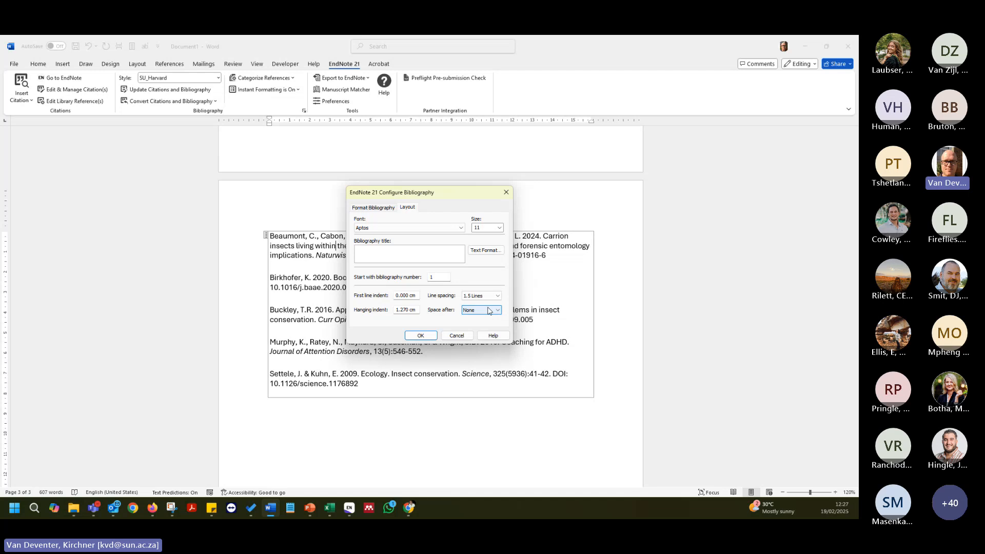
{"action": "left_click", "coordinate": [495, 310]}
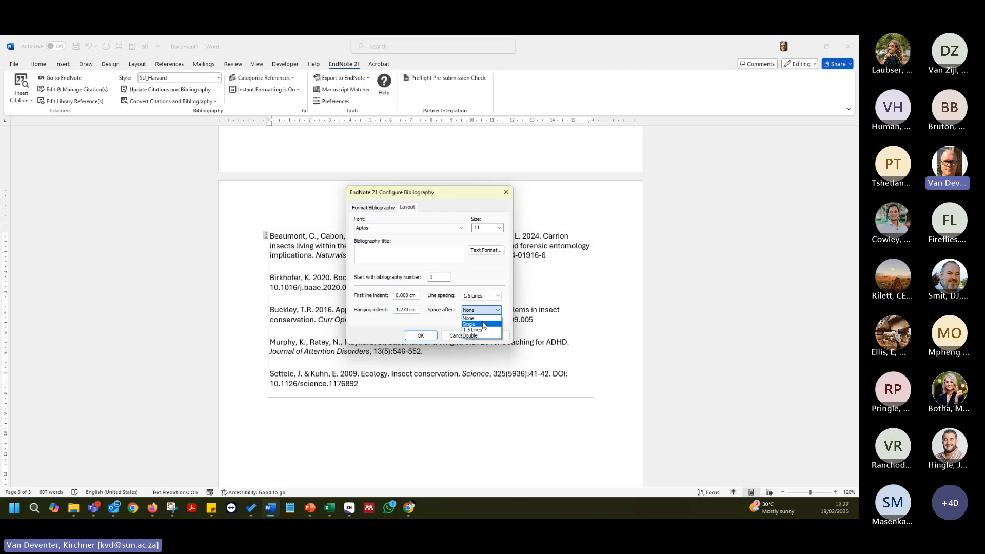
{"action": "left_click", "coordinate": [484, 324]}
{"action": "left_click", "coordinate": [421, 335]}
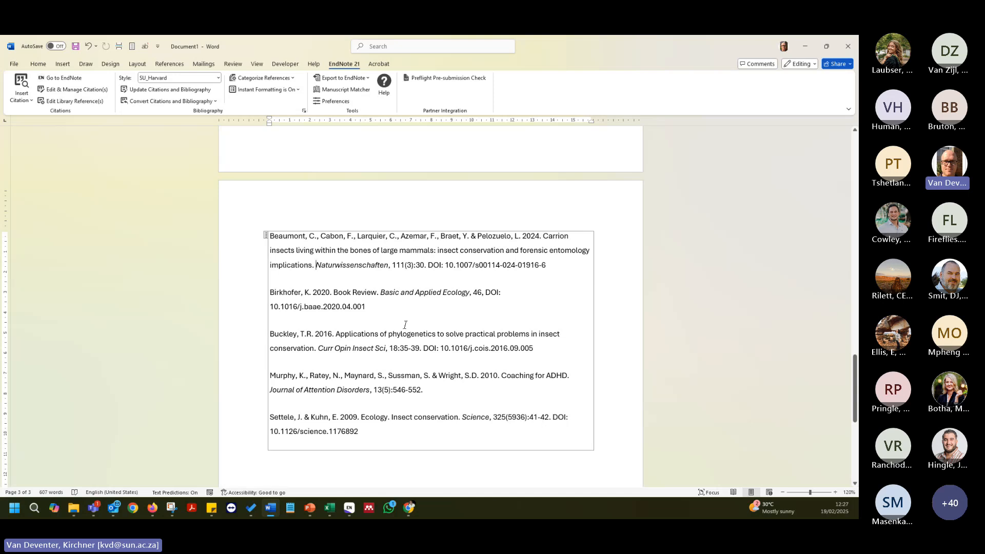
Convert the citations and bibliography to plain text without saving the document first, and check the 2024 citation in the second paragraph.
{"action": "scroll", "coordinate": [405, 325], "scroll_direction": "up", "scroll_amount": 15}
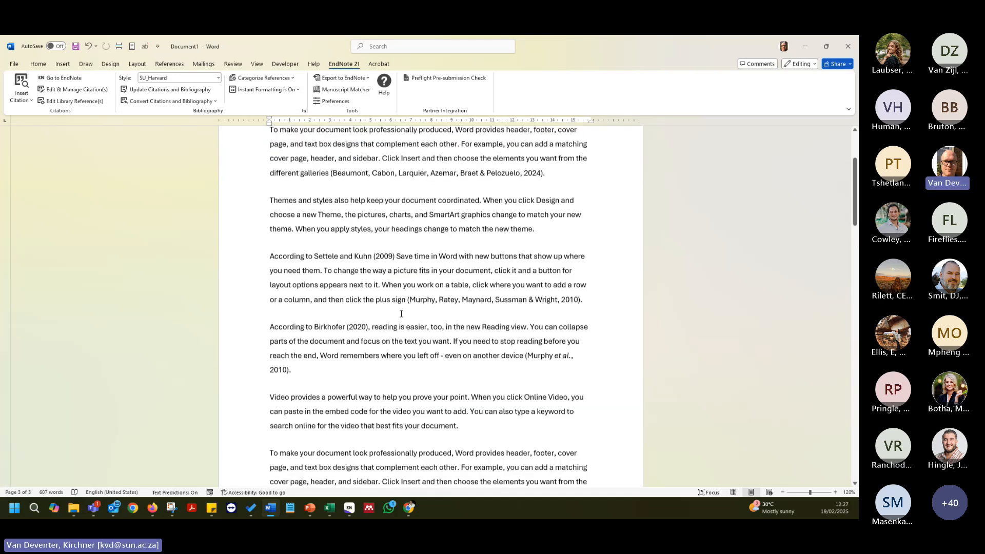
{"action": "scroll", "coordinate": [400, 313], "scroll_direction": "up", "scroll_amount": 4}
{"action": "left_click", "coordinate": [360, 304]}
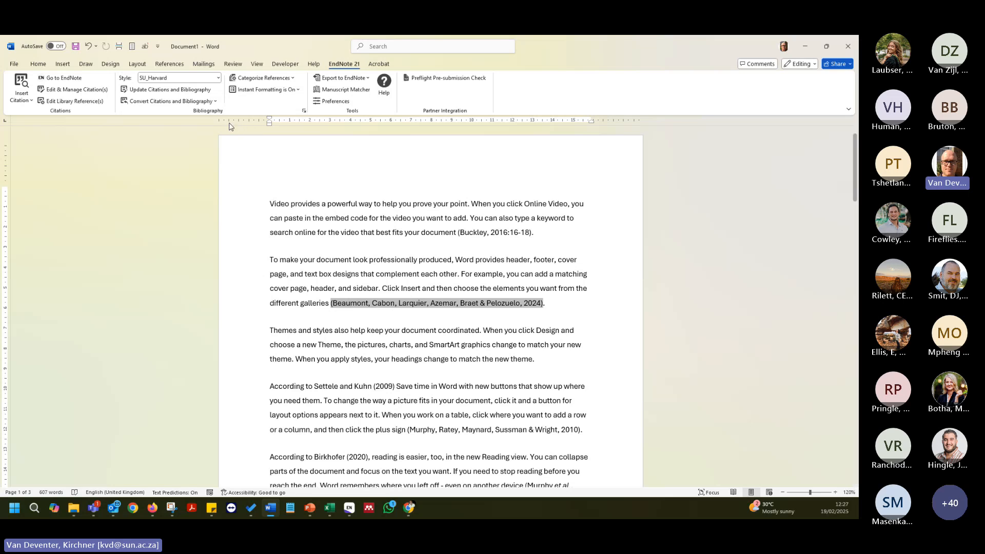
{"action": "left_click", "coordinate": [216, 101]}
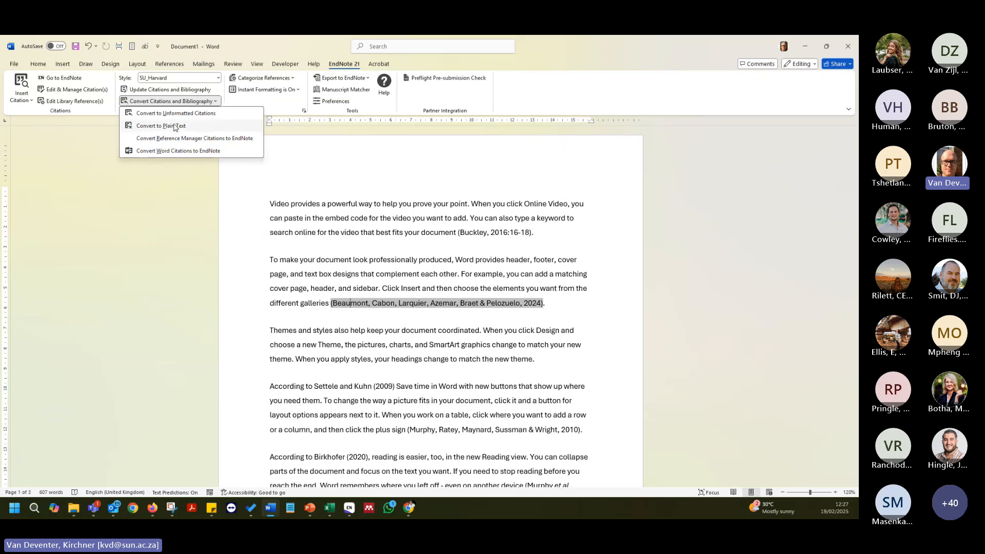
{"action": "left_click", "coordinate": [175, 127]}
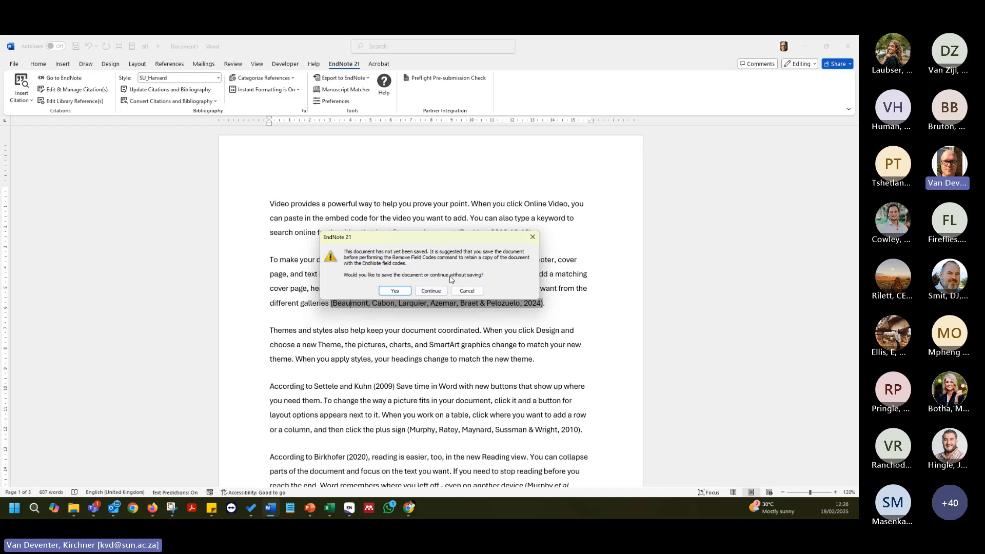
{"action": "left_click", "coordinate": [431, 291]}
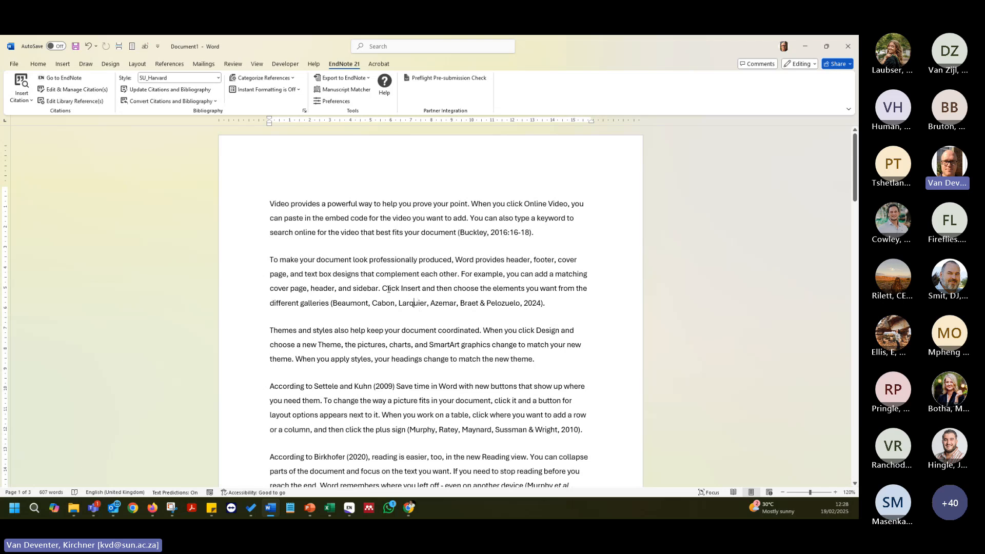
{"action": "left_click_drag", "start_coordinate": [333, 305], "coordinate": [541, 306]}
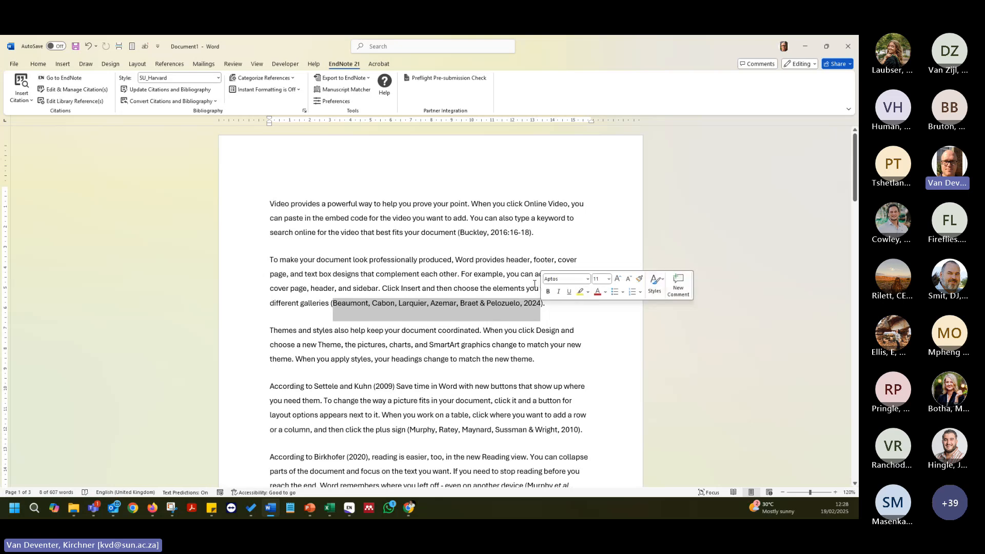
{"action": "left_click", "coordinate": [422, 369]}
Change the title "Book Review" to "Book review" in the 2020 bibliography entry.
{"action": "scroll", "coordinate": [451, 358], "scroll_direction": "down", "scroll_amount": 8}
{"action": "scroll", "coordinate": [431, 357], "scroll_direction": "down", "scroll_amount": 15}
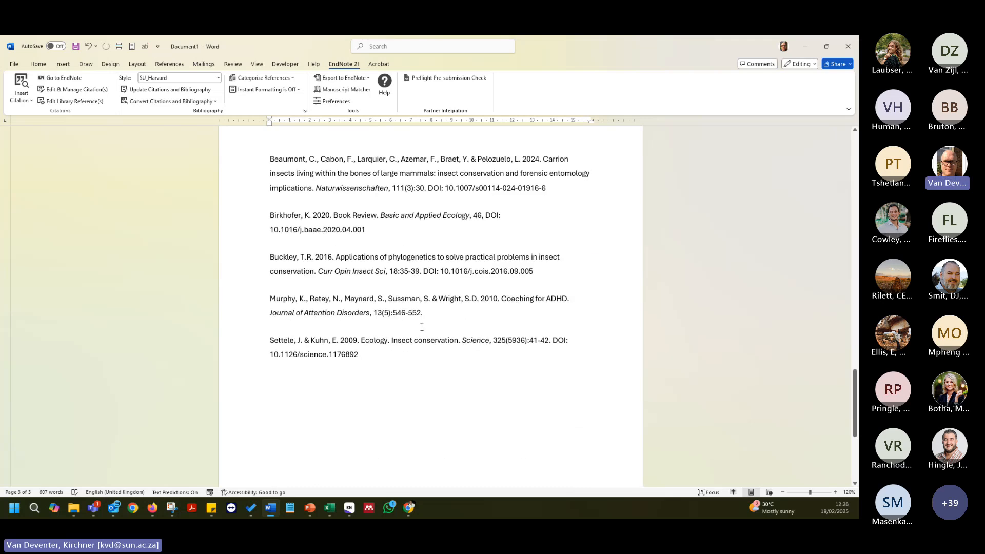
{"action": "scroll", "coordinate": [418, 308], "scroll_direction": "up", "scroll_amount": 1}
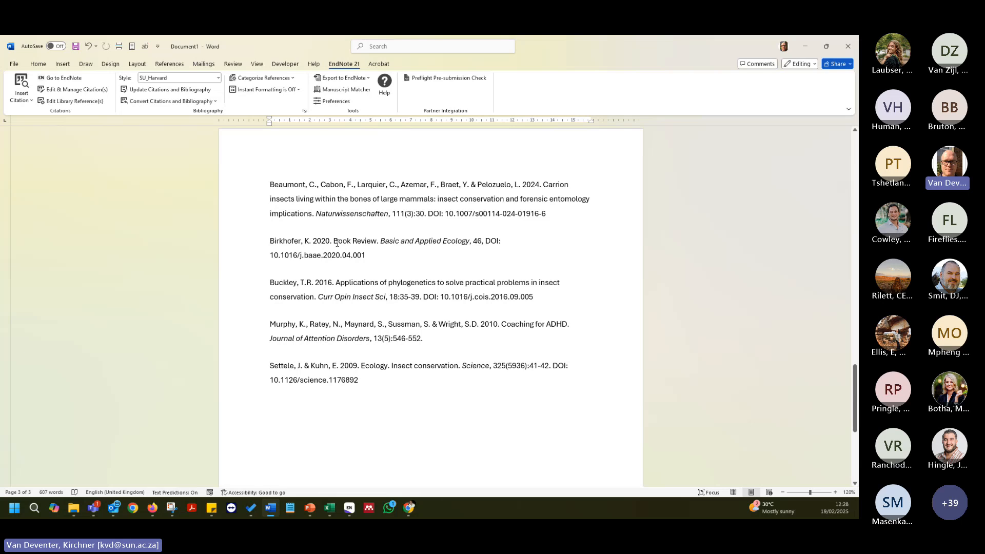
{"action": "left_click_drag", "start_coordinate": [333, 241], "coordinate": [374, 241]}
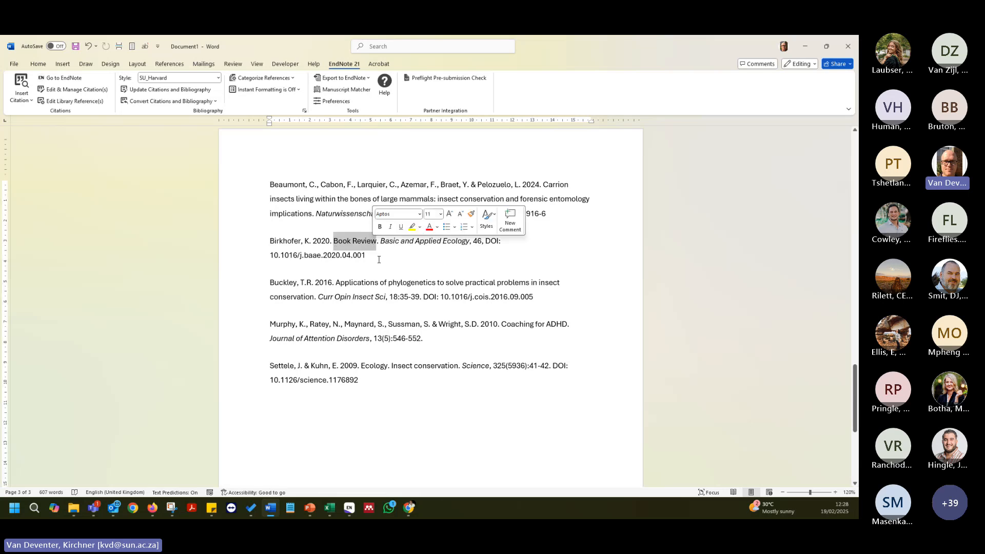
{"action": "left_click", "coordinate": [356, 242]}
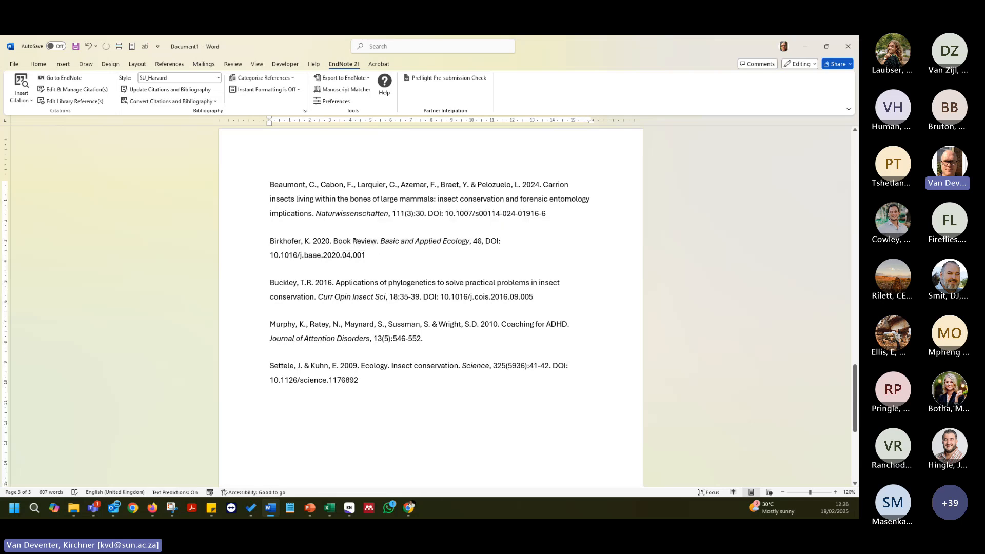
{"action": "key", "text": "BackSpace"}
{"action": "type", "text": "r"}
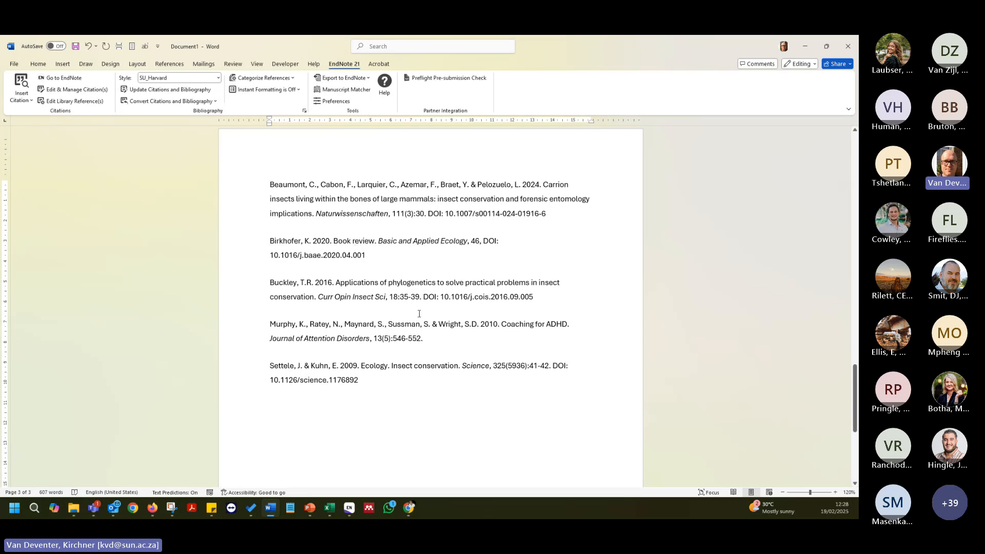
Select all the plain-text bibliography entries, try them with justified alignment and keep them left-aligned.
{"action": "left_click", "coordinate": [454, 328]}
{"action": "left_click", "coordinate": [291, 282]}
{"action": "left_click", "coordinate": [310, 218]}
{"action": "left_click_drag", "start_coordinate": [396, 385], "coordinate": [270, 184]}
{"action": "left_click", "coordinate": [40, 64]}
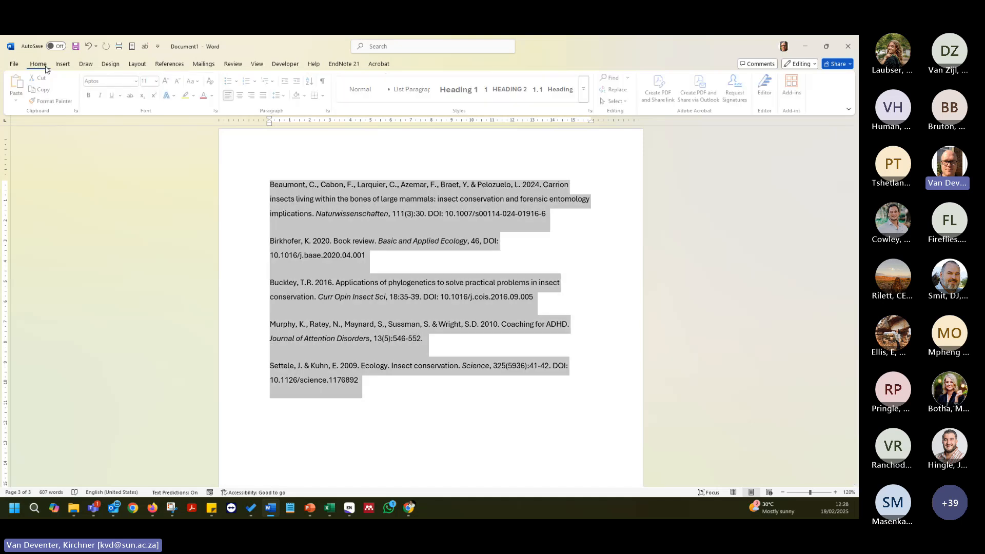
{"action": "left_click", "coordinate": [265, 96]}
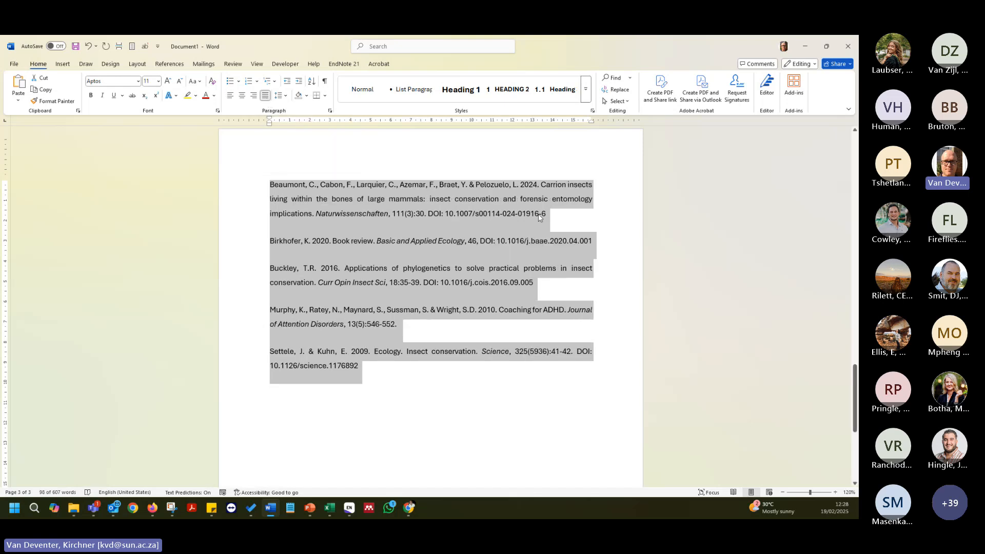
{"action": "left_click", "coordinate": [230, 96]}
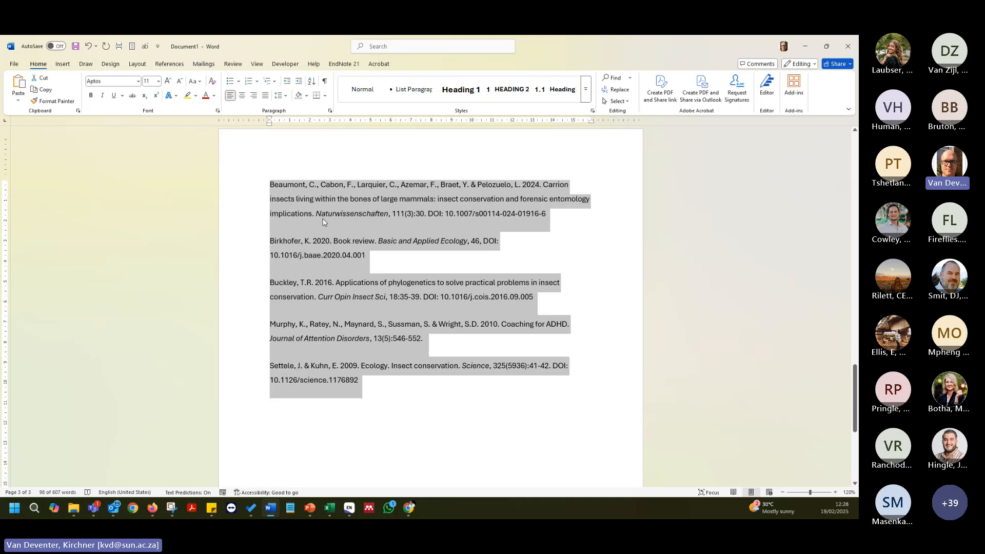
{"action": "left_click", "coordinate": [265, 96]}
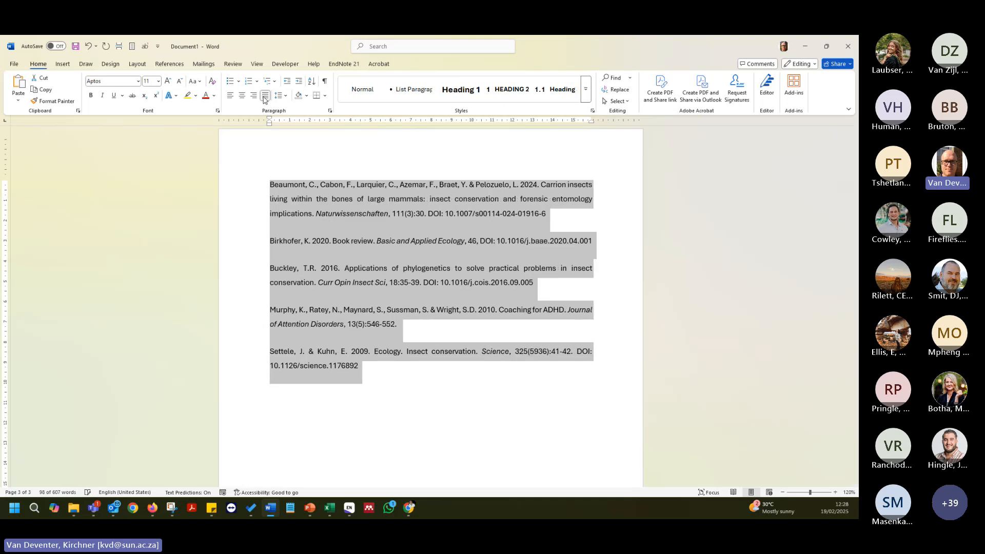
{"action": "left_click", "coordinate": [231, 96]}
Remove the space before and after the paragraphs of the selected bibliography entries.
{"action": "left_click", "coordinate": [278, 96]}
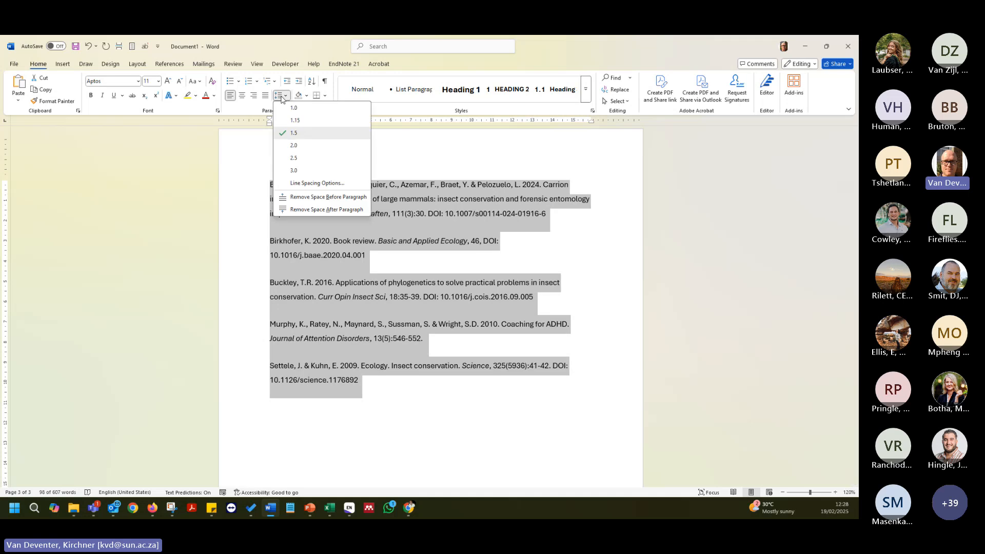
{"action": "left_click", "coordinate": [327, 210]}
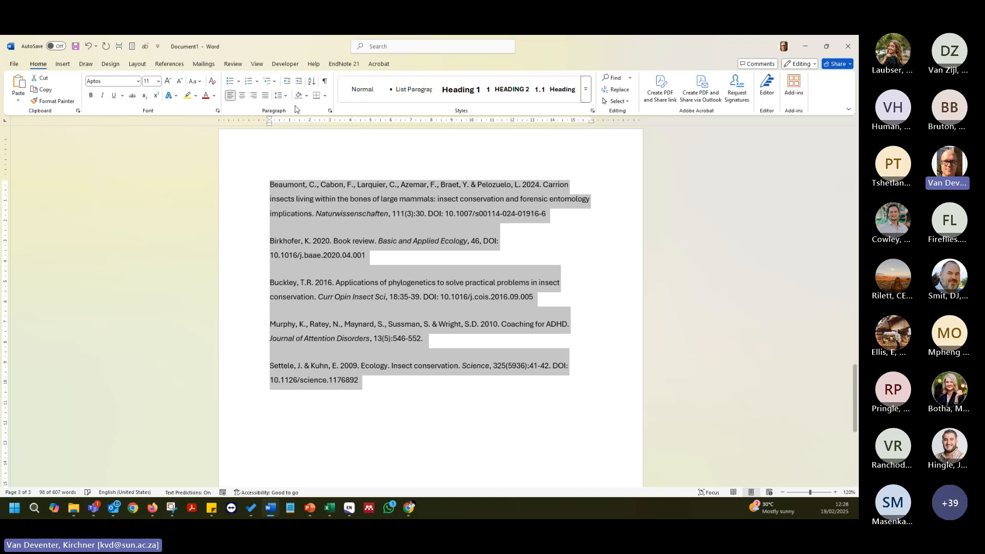
{"action": "left_click", "coordinate": [279, 95]}
{"action": "left_click", "coordinate": [333, 199]}
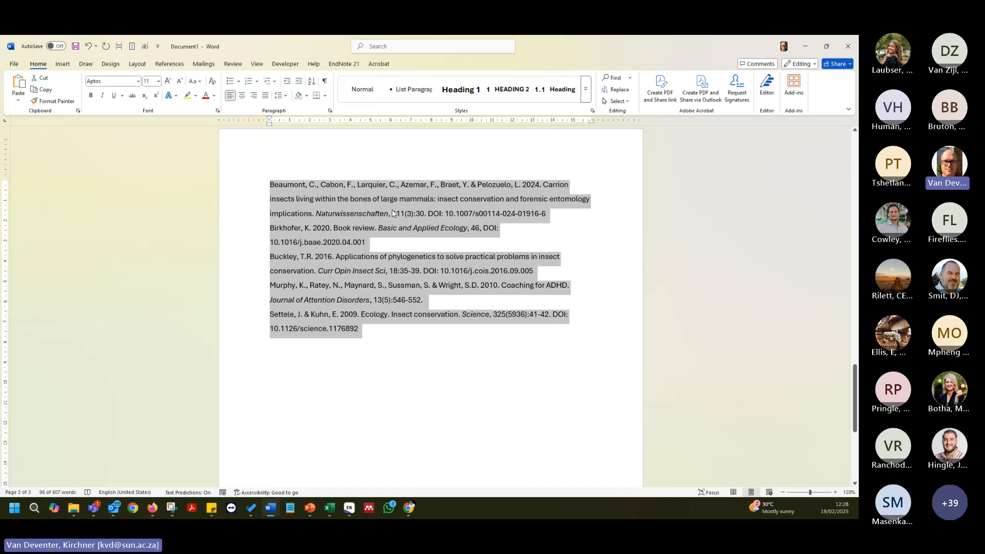
Return to the first page's body text and set the EndNote output style to Chicago 17th Footnote.
{"action": "scroll", "coordinate": [482, 321], "scroll_direction": "up", "scroll_amount": 10}
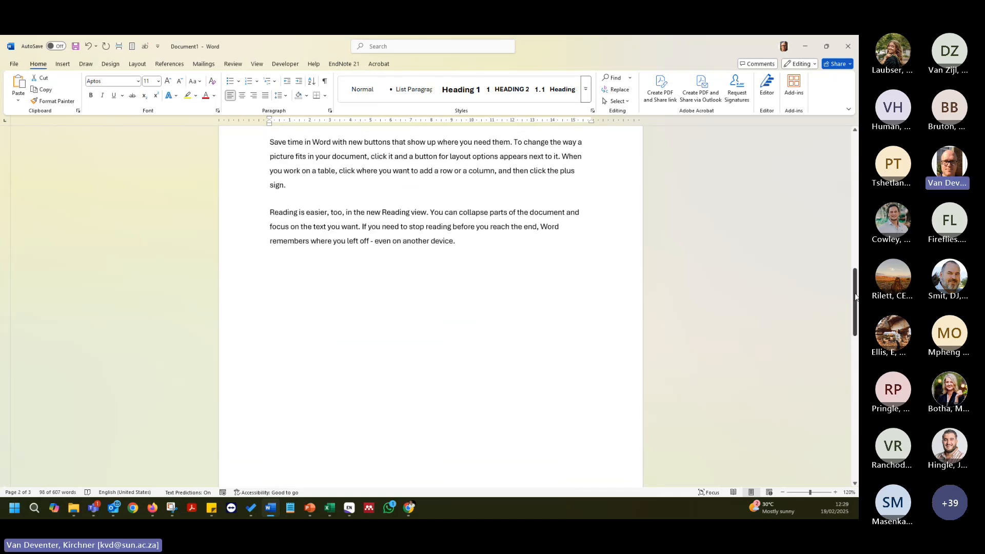
{"action": "left_click_drag", "start_coordinate": [855, 297], "coordinate": [856, 160]}
{"action": "scroll", "coordinate": [390, 272], "scroll_direction": "down", "scroll_amount": 5}
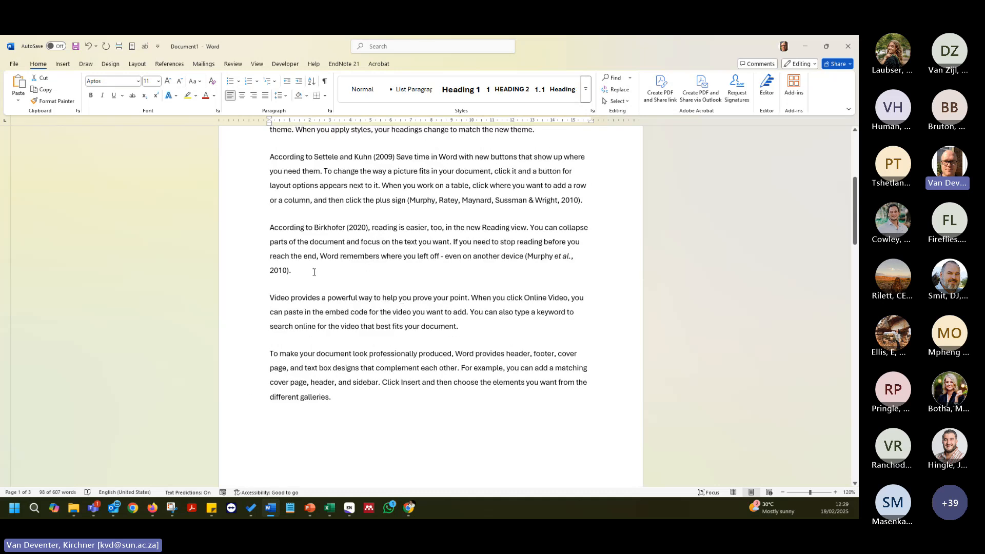
{"action": "left_click", "coordinate": [239, 145]}
{"action": "left_click", "coordinate": [178, 63]}
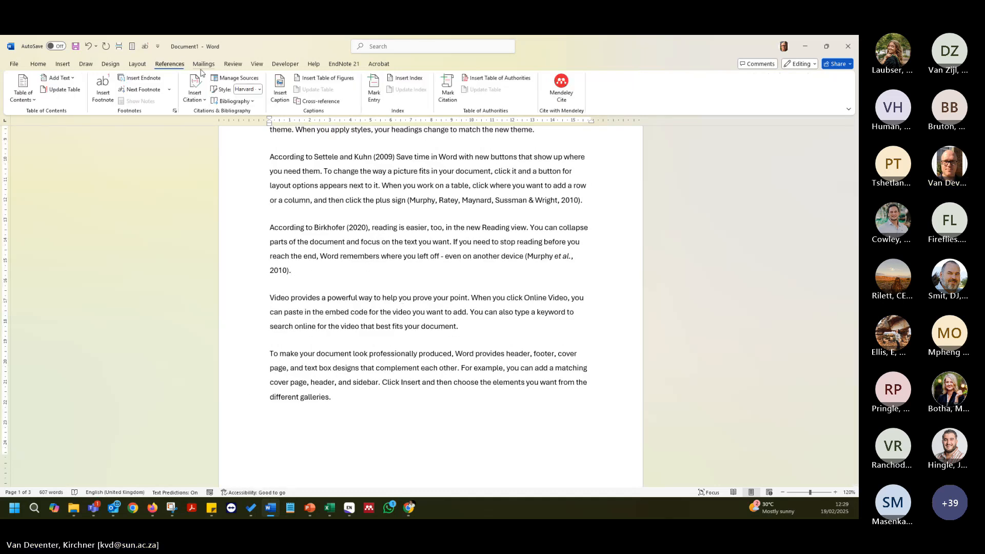
{"action": "left_click", "coordinate": [344, 63]}
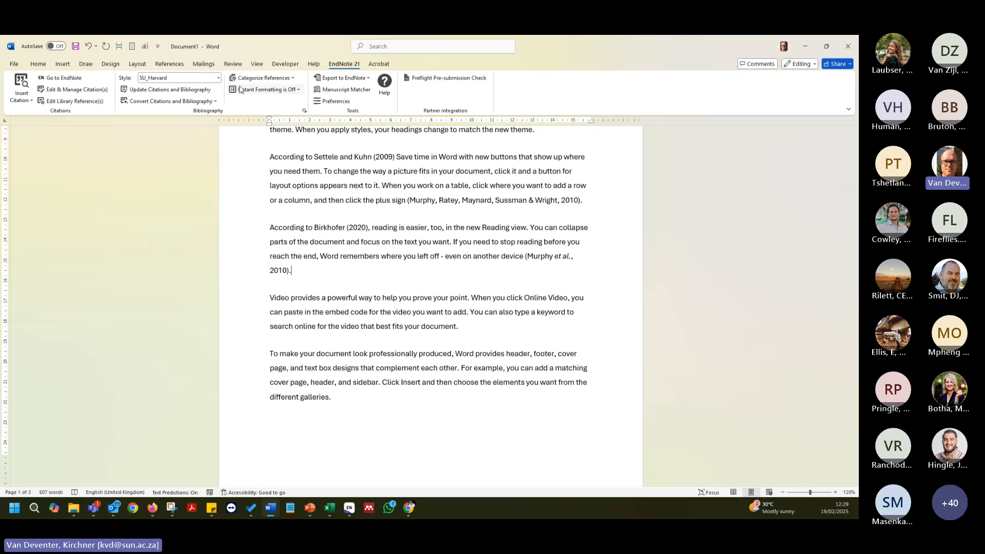
{"action": "left_click", "coordinate": [220, 77]}
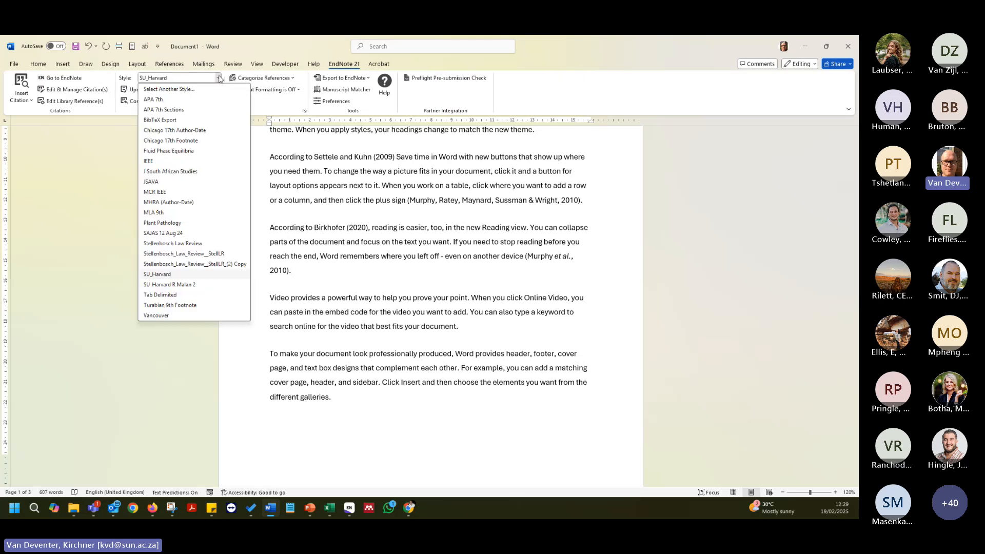
{"action": "left_click", "coordinate": [195, 144]}
Insert a footnote after "best fits your document" in the second-last paragraph on the first page.
{"action": "scroll", "coordinate": [380, 200], "scroll_direction": "up", "scroll_amount": 1}
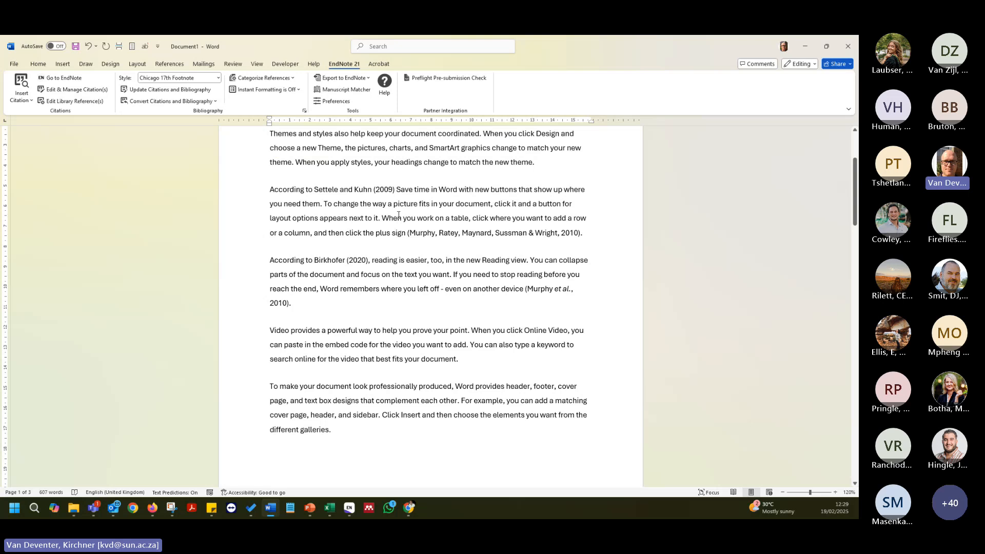
{"action": "scroll", "coordinate": [399, 215], "scroll_direction": "up", "scroll_amount": 4}
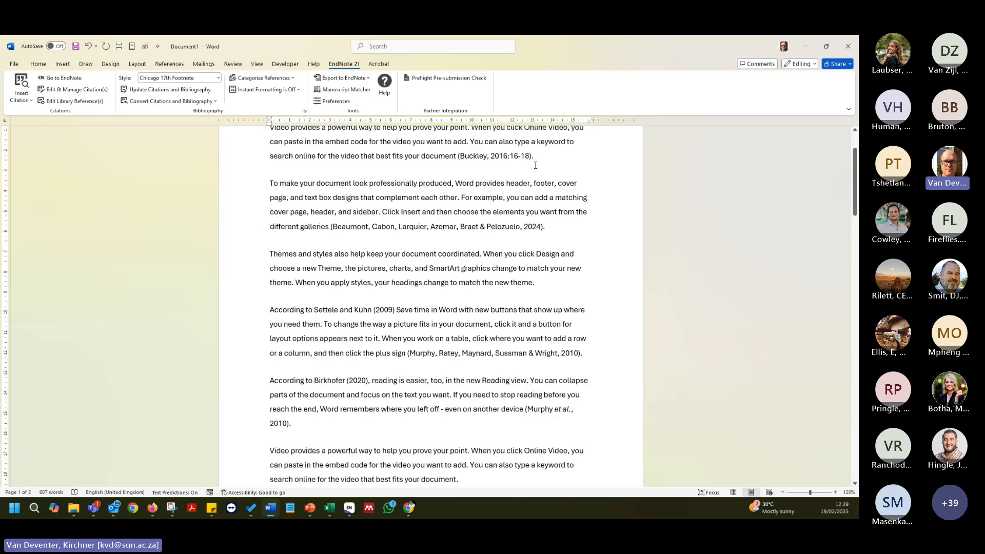
{"action": "scroll", "coordinate": [324, 252], "scroll_direction": "down", "scroll_amount": 6}
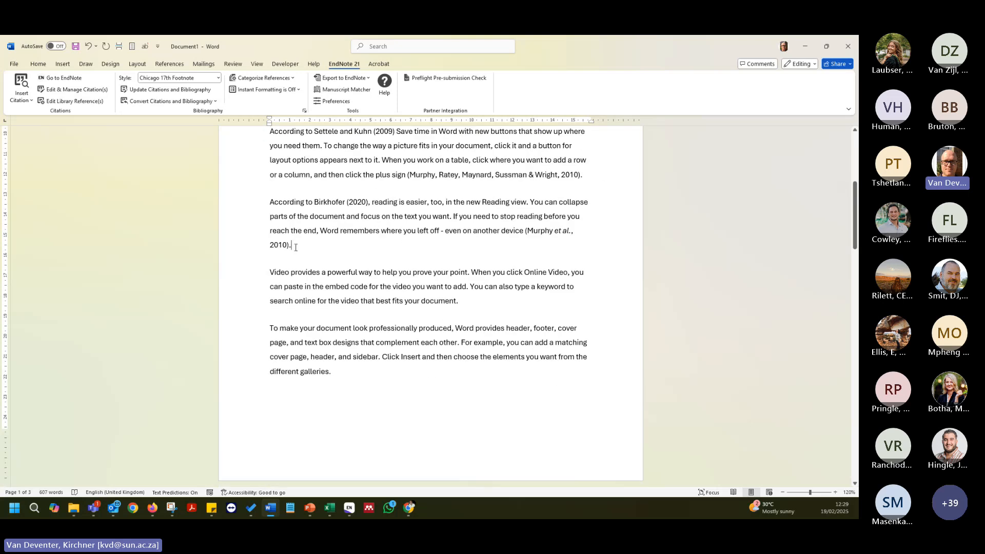
{"action": "left_click", "coordinate": [455, 302]}
{"action": "left_click", "coordinate": [167, 65]}
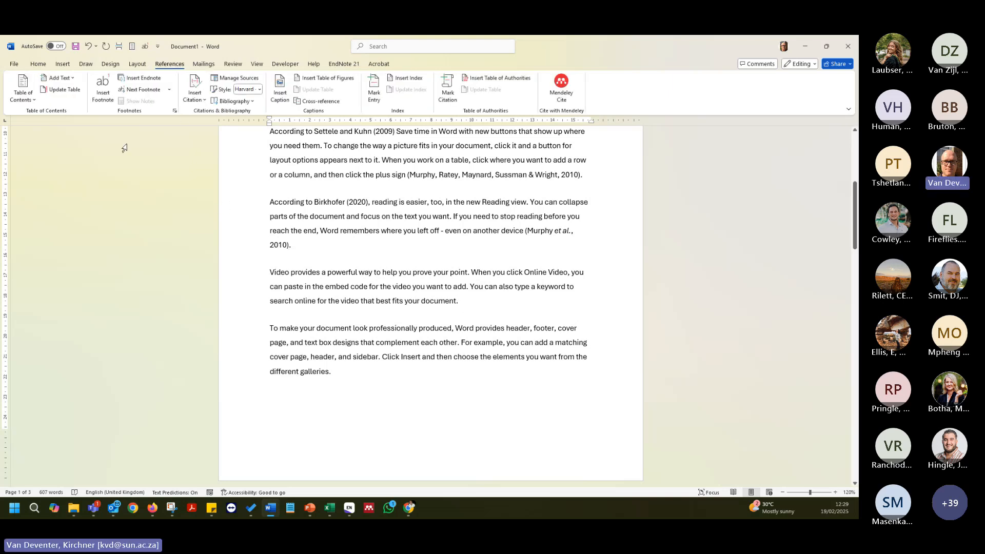
{"action": "left_click", "coordinate": [104, 87]}
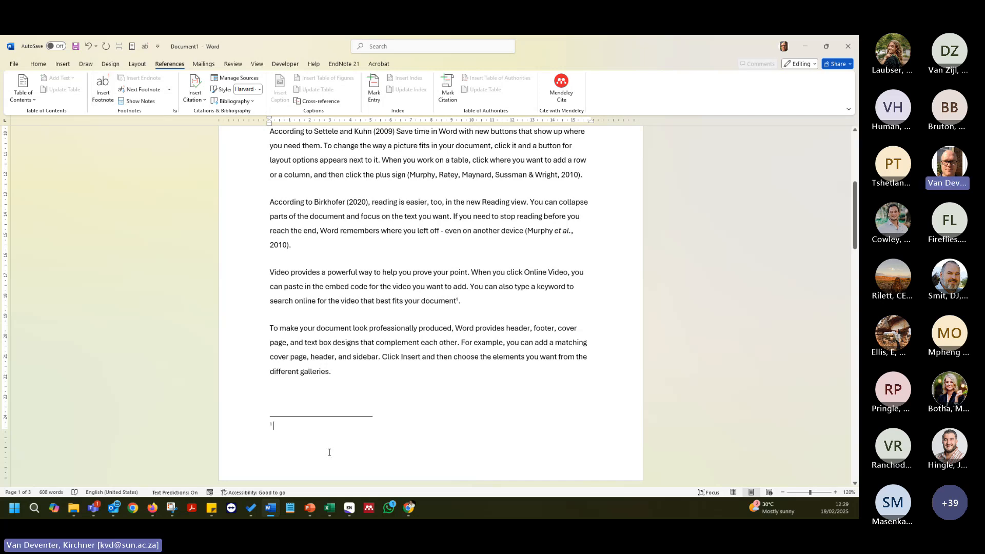
Insert the 2015 EndNote reference on ADHD coaching in college students into the footnote and turn Instant Formatting on.
{"action": "left_click", "coordinate": [344, 64]}
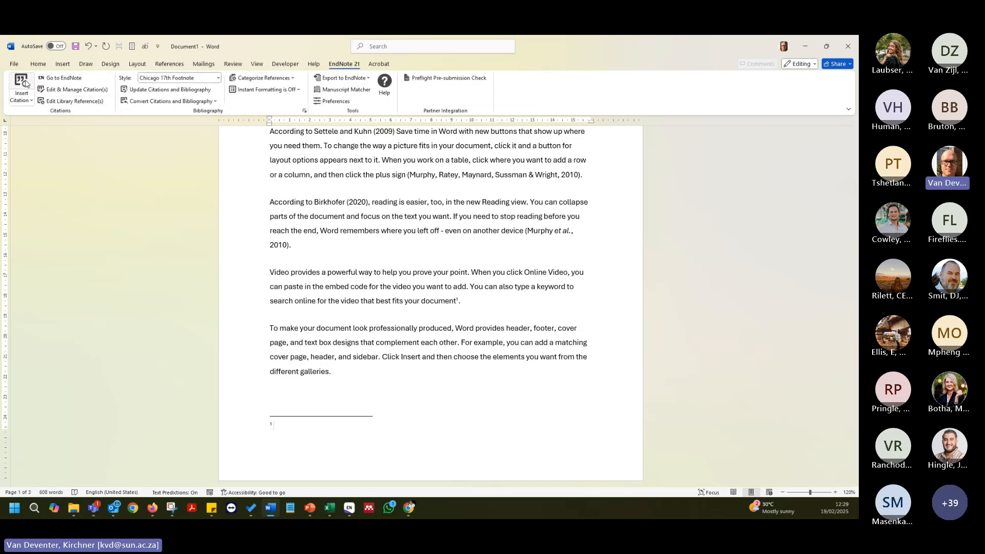
{"action": "left_click", "coordinate": [23, 82]}
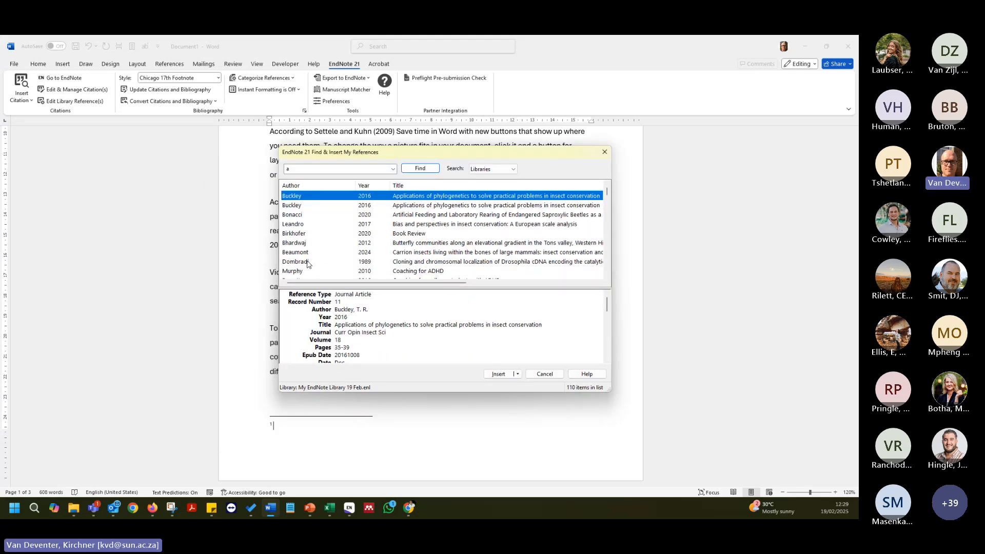
{"action": "scroll", "coordinate": [310, 242], "scroll_direction": "down", "scroll_amount": 6}
{"action": "double_click", "coordinate": [314, 259]}
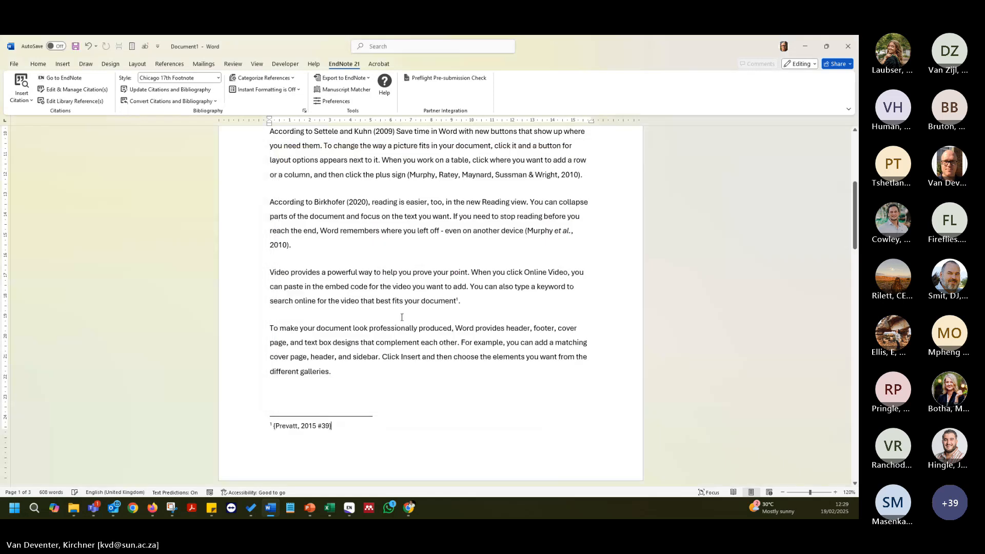
{"action": "left_click", "coordinate": [296, 91]}
{"action": "left_click", "coordinate": [301, 103]}
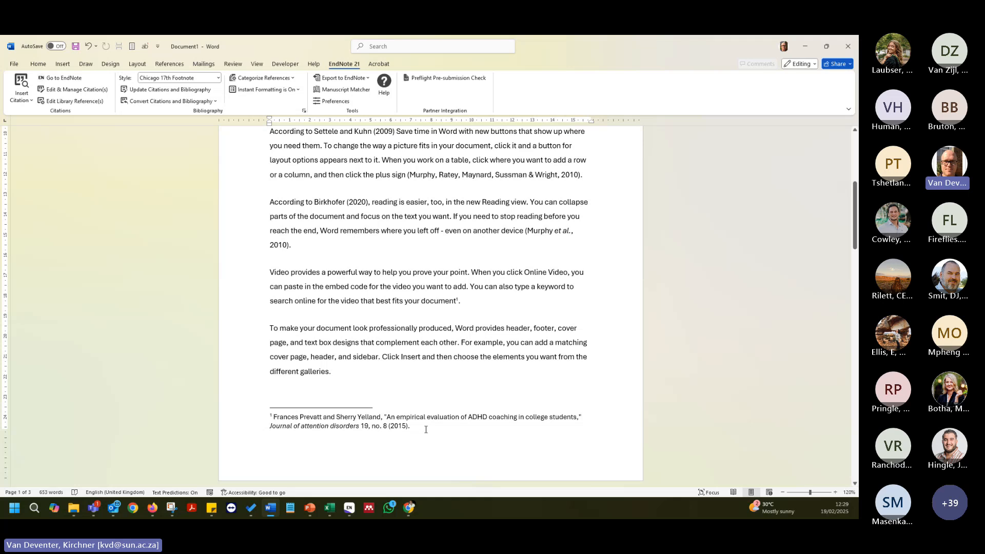
Examine the bibliography entry EndNote generates for the footnote, below the plain-text bibliography on the last page.
{"action": "scroll", "coordinate": [283, 402], "scroll_direction": "down", "scroll_amount": 5}
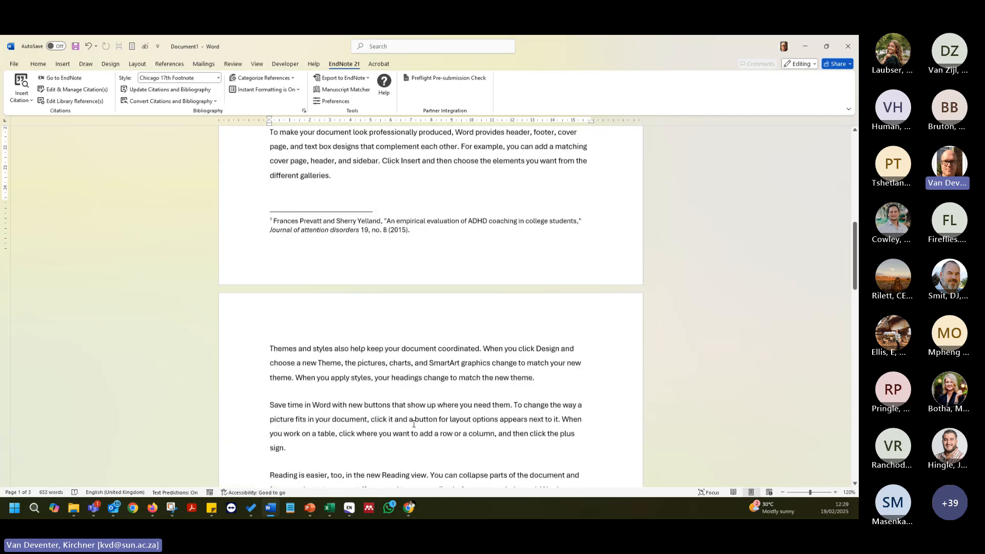
{"action": "scroll", "coordinate": [320, 353], "scroll_direction": "down", "scroll_amount": 5}
{"action": "scroll", "coordinate": [320, 325], "scroll_direction": "down", "scroll_amount": 15}
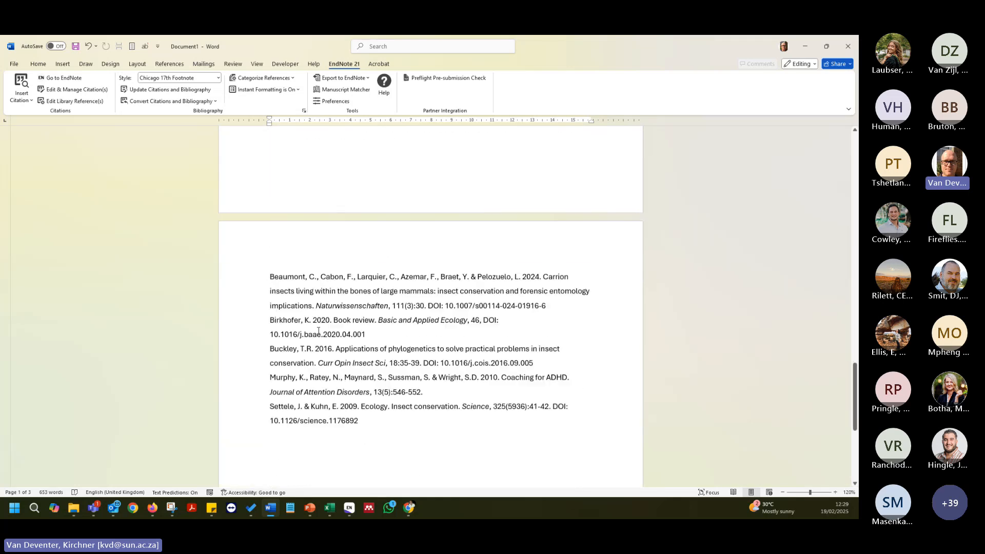
{"action": "scroll", "coordinate": [329, 308], "scroll_direction": "up", "scroll_amount": 2}
{"action": "left_click", "coordinate": [350, 281]}
{"action": "left_click", "coordinate": [370, 265]}
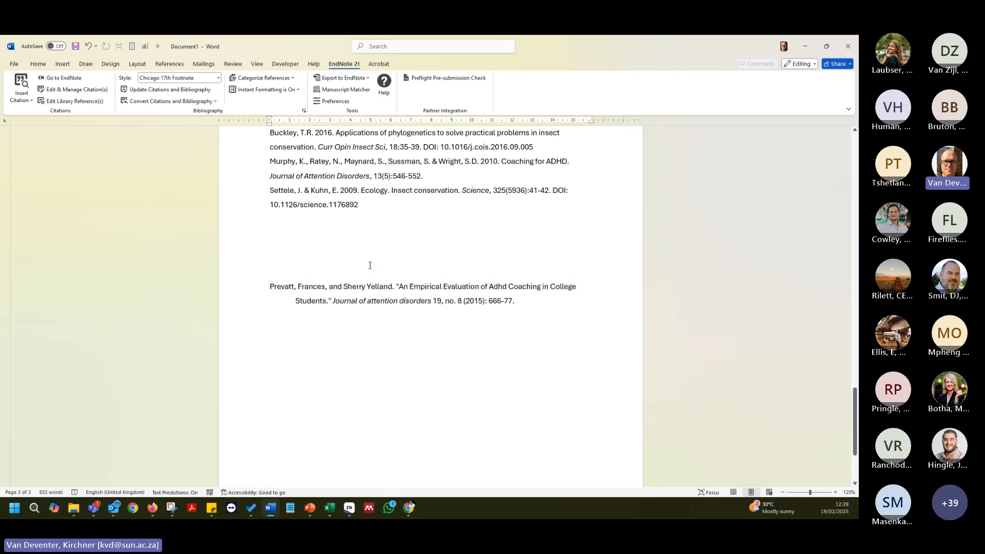
{"action": "left_click", "coordinate": [286, 287]}
{"action": "left_click_drag", "start_coordinate": [521, 301], "coordinate": [272, 288]}
{"action": "left_click", "coordinate": [370, 210]}
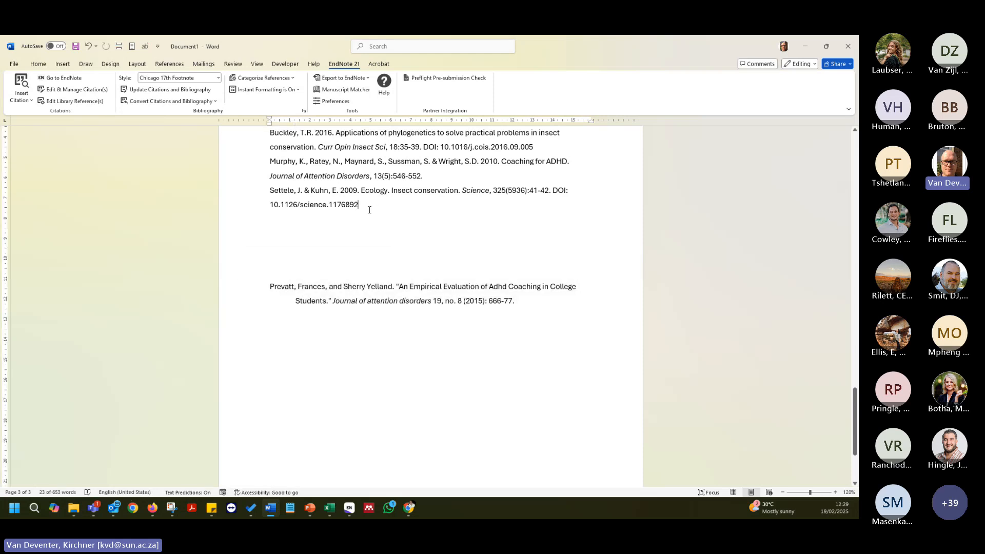
Delete the plain-text bibliography entries and the blank lines above the Chicago-style entry.
{"action": "scroll", "coordinate": [372, 232], "scroll_direction": "up", "scroll_amount": 6}
{"action": "scroll", "coordinate": [359, 229], "scroll_direction": "up", "scroll_amount": 5}
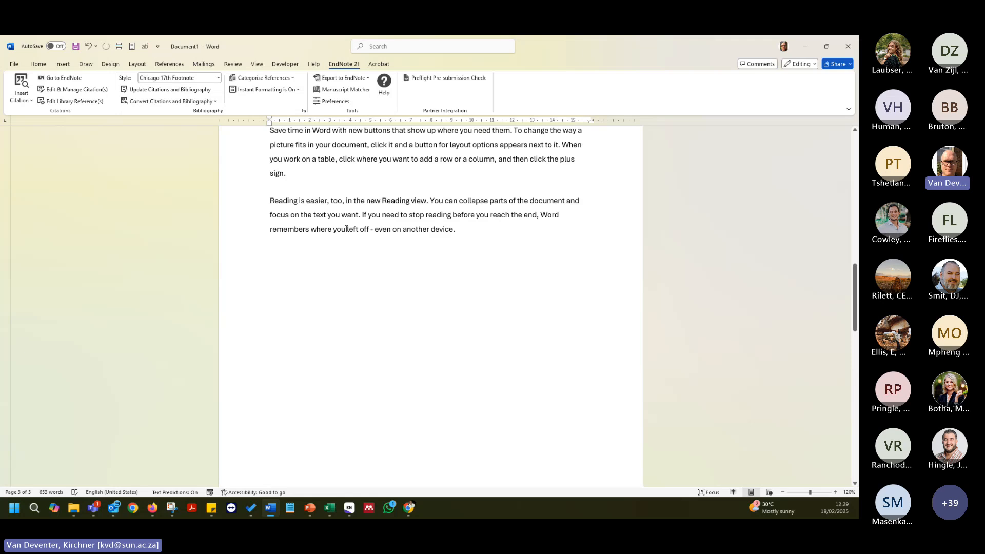
{"action": "scroll", "coordinate": [341, 226], "scroll_direction": "down", "scroll_amount": 8}
{"action": "scroll", "coordinate": [377, 313], "scroll_direction": "down", "scroll_amount": 2}
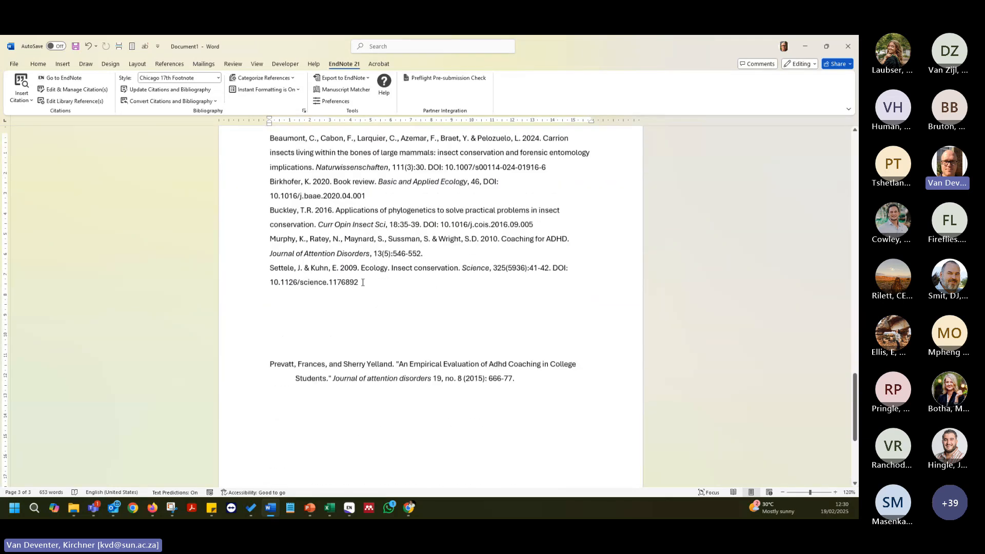
{"action": "left_click_drag", "start_coordinate": [370, 279], "coordinate": [270, 277]}
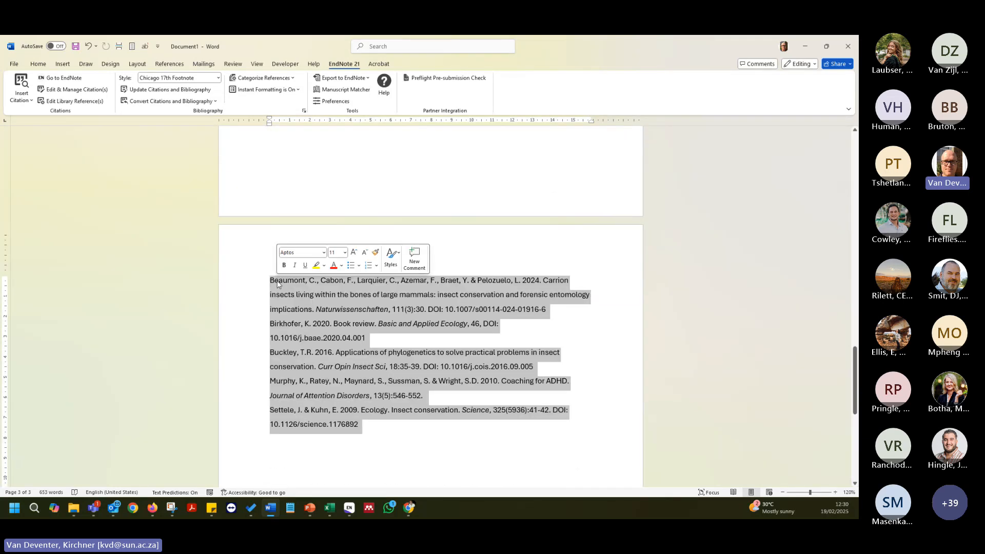
{"action": "key", "text": "Delete"}
{"action": "key", "text": "Delete"}
{"action": "key", "text": "Delete"}
{"action": "key", "text": "Delete"}
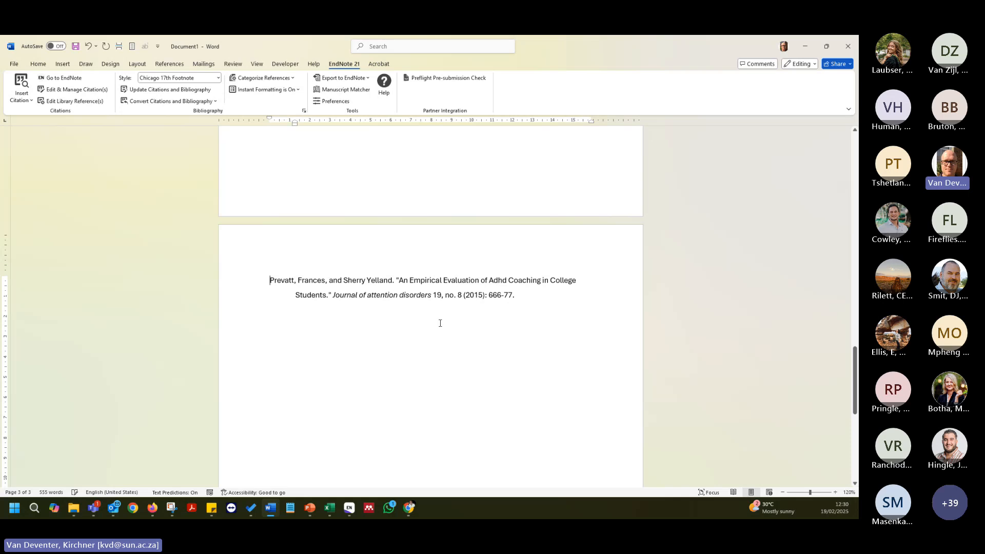
{"action": "left_click", "coordinate": [511, 296]}
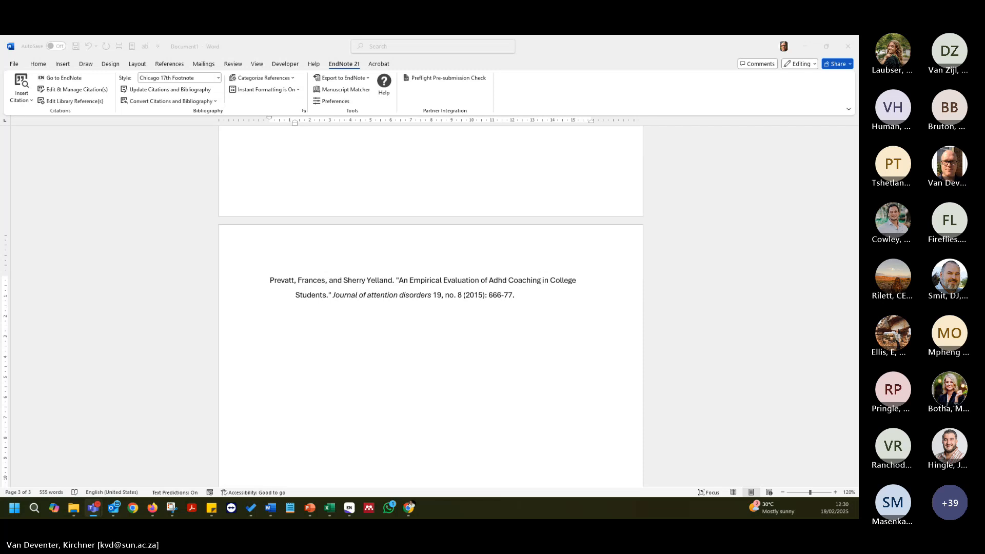
{"action": "scroll", "coordinate": [491, 320], "scroll_direction": "up", "scroll_amount": 15}
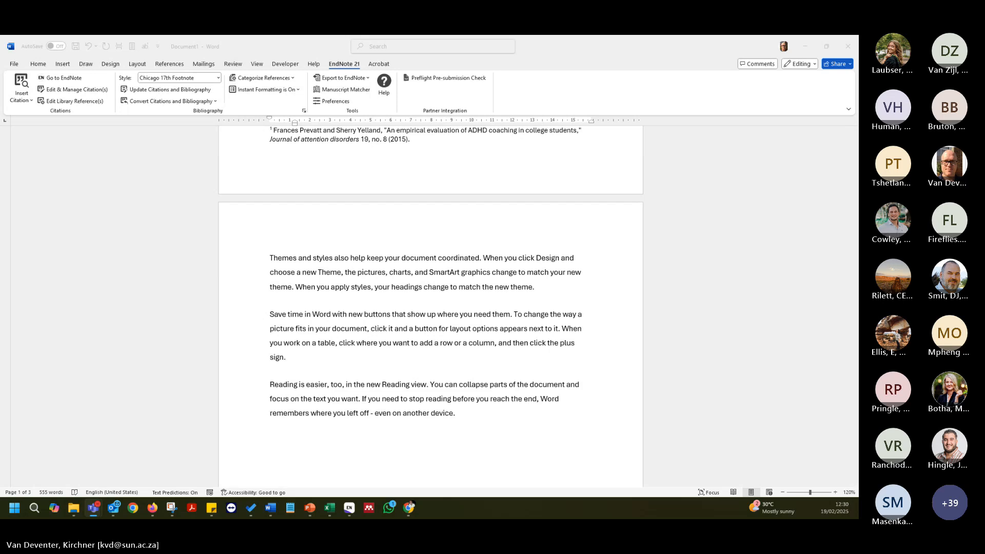
{"action": "scroll", "coordinate": [449, 399], "scroll_direction": "down", "scroll_amount": 10}
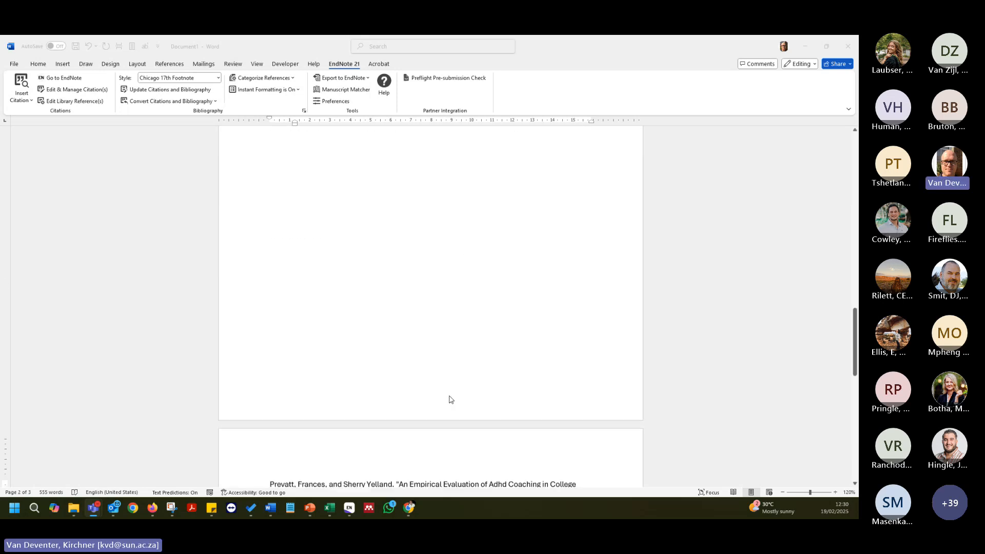
{"action": "left_click_drag", "start_coordinate": [856, 369], "coordinate": [823, 208]}
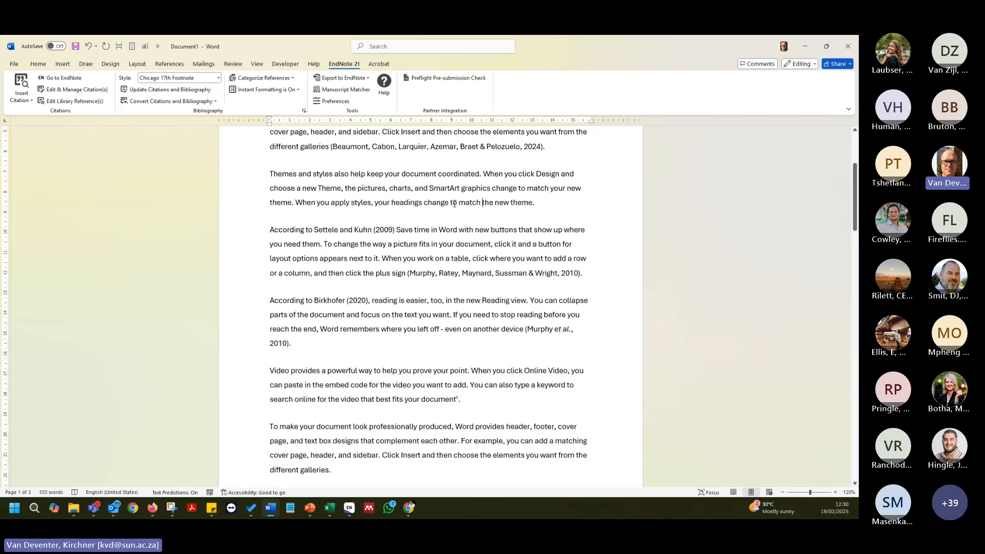
{"action": "scroll", "coordinate": [354, 191], "scroll_direction": "down", "scroll_amount": 10}
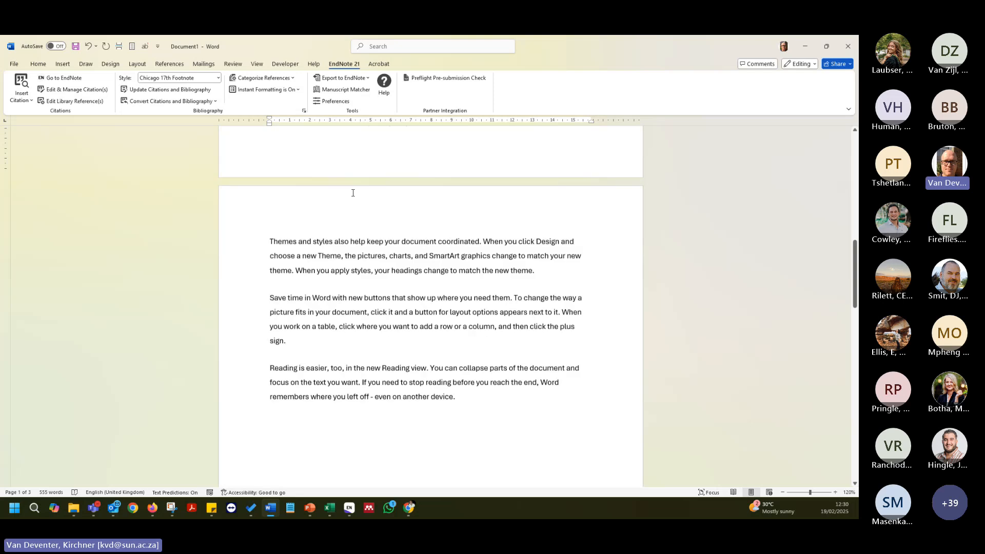
{"action": "scroll", "coordinate": [345, 189], "scroll_direction": "up", "scroll_amount": 6}
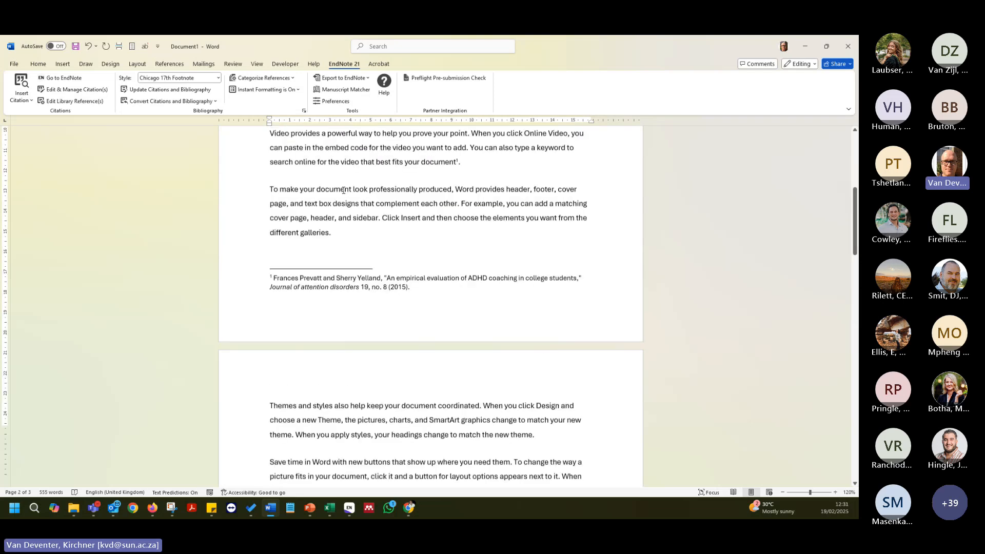
{"action": "scroll", "coordinate": [343, 190], "scroll_direction": "up", "scroll_amount": 5}
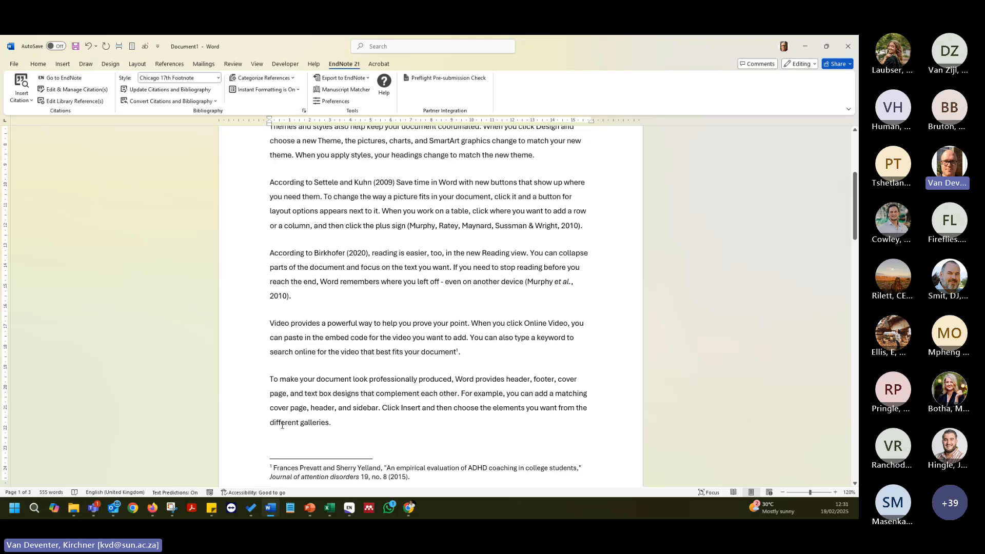
{"action": "left_click", "coordinate": [74, 508]}
{"action": "left_click_drag", "start_coordinate": [341, 130], "coordinate": [1, 130]}
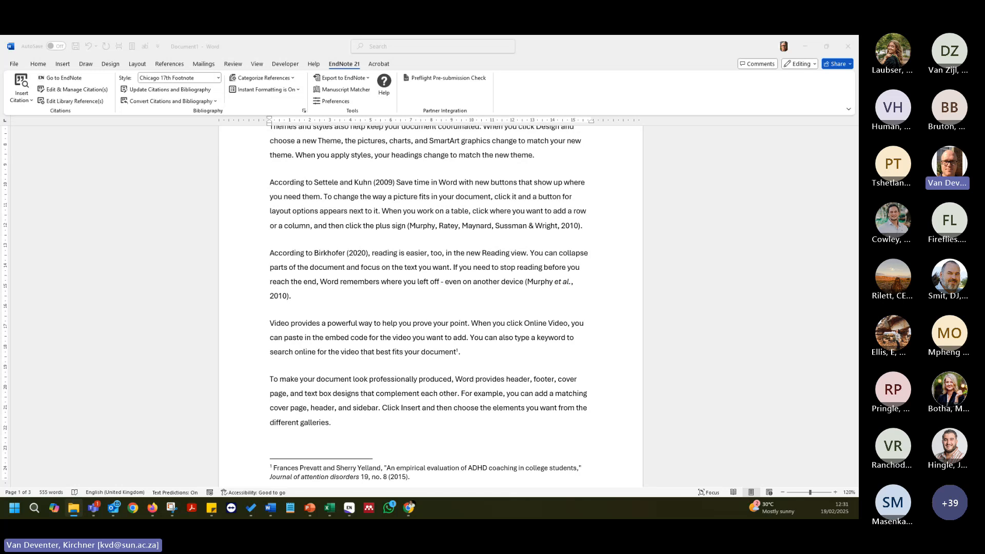
{"action": "left_click", "coordinate": [482, 155]}
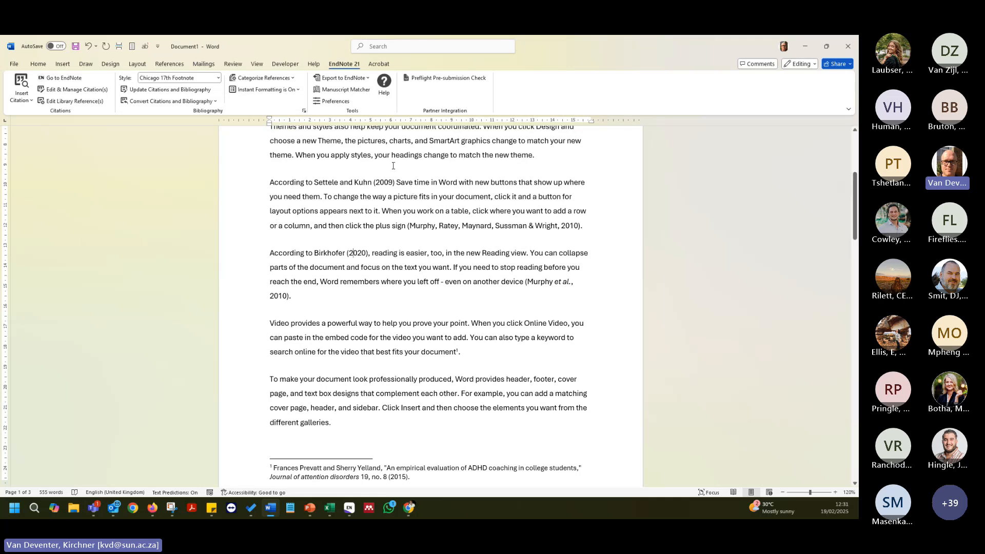
Open the Traveling Library export and review its destination options, an existing EndNote library or a new one.
{"action": "scroll", "coordinate": [365, 152], "scroll_direction": "up", "scroll_amount": 10}
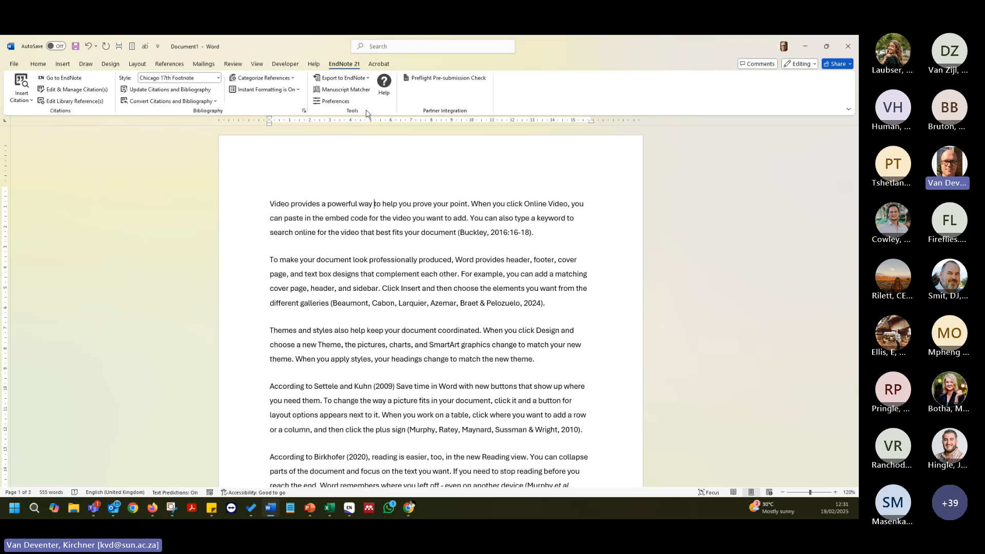
{"action": "left_click", "coordinate": [367, 78]}
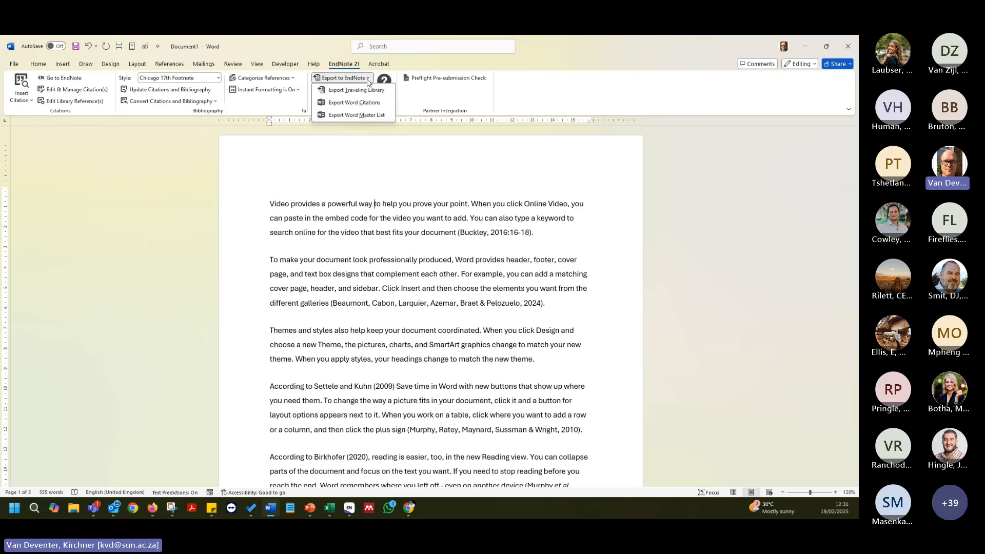
{"action": "left_click", "coordinate": [368, 90]}
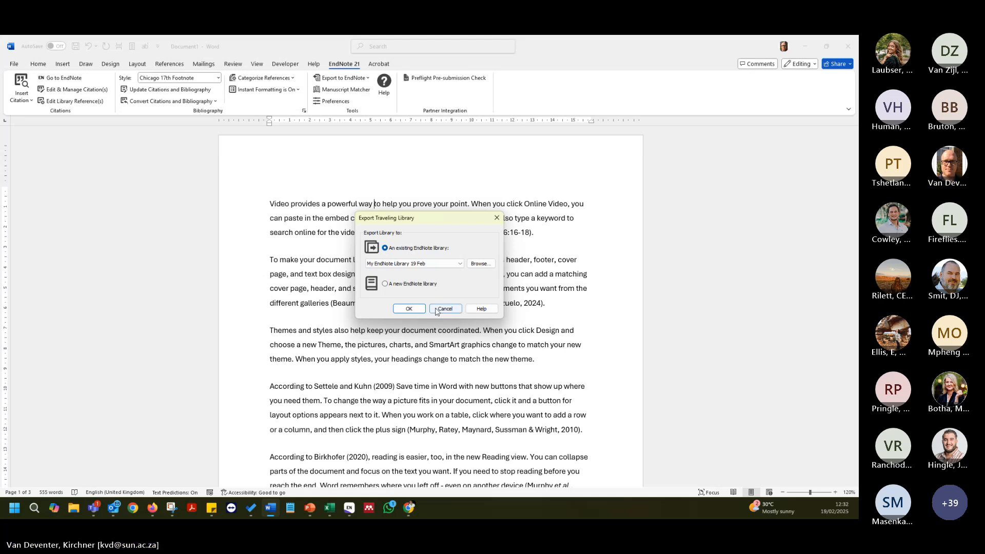
{"action": "left_click", "coordinate": [409, 308]}
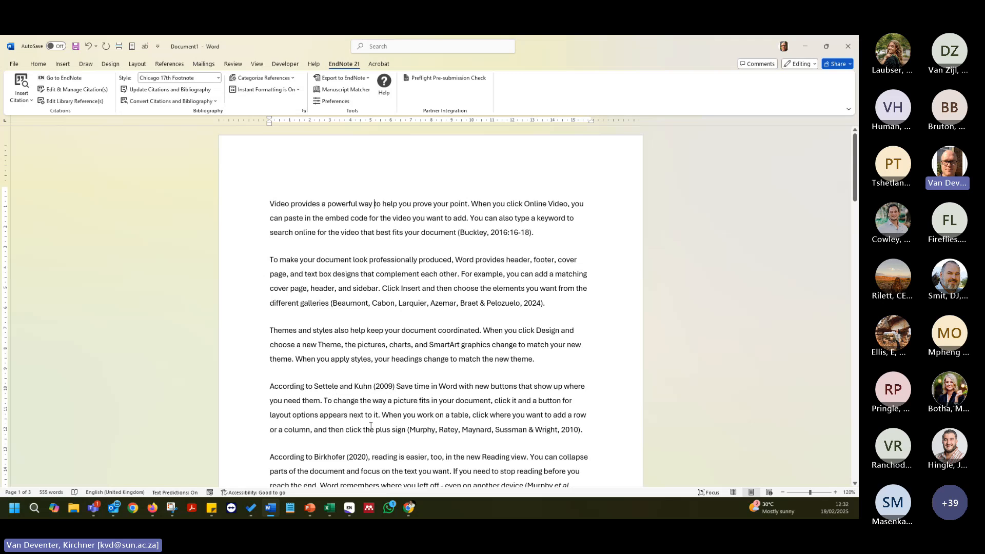
Switch to EndNote and run Find Duplicates on all references in the library.
{"action": "left_click", "coordinate": [353, 508]}
{"action": "left_click", "coordinate": [81, 95]}
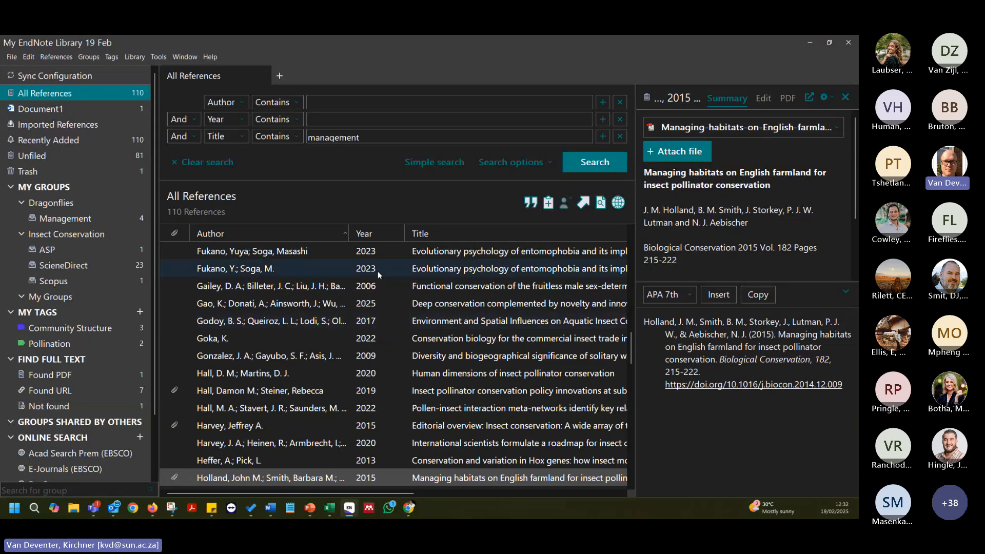
{"action": "left_click", "coordinate": [392, 256]}
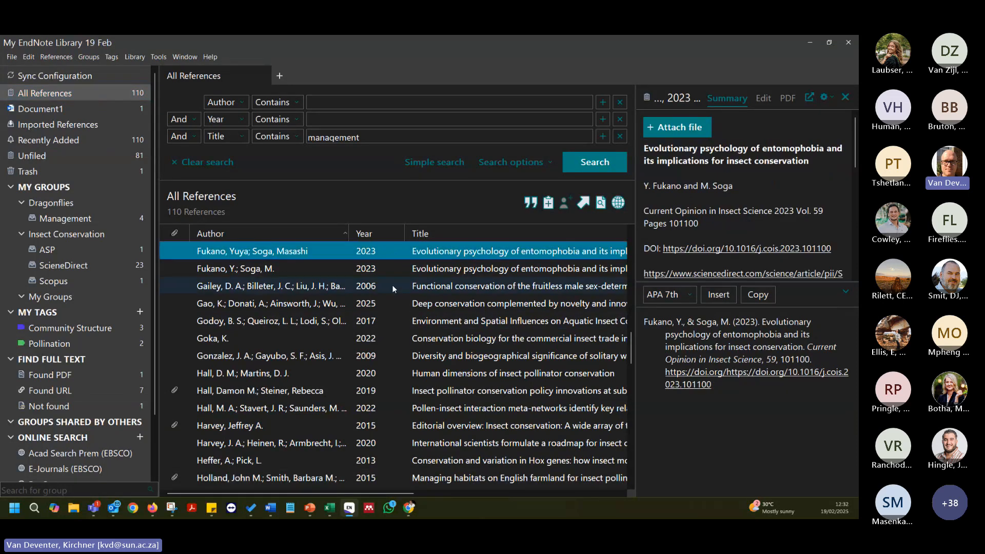
{"action": "left_click", "coordinate": [162, 58]}
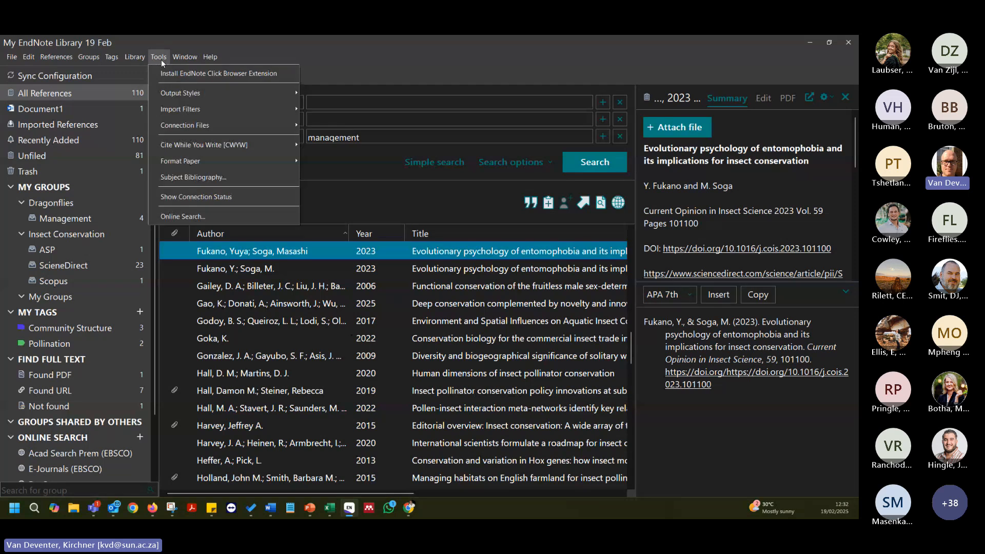
{"action": "mouse_move", "coordinate": [124, 62]}
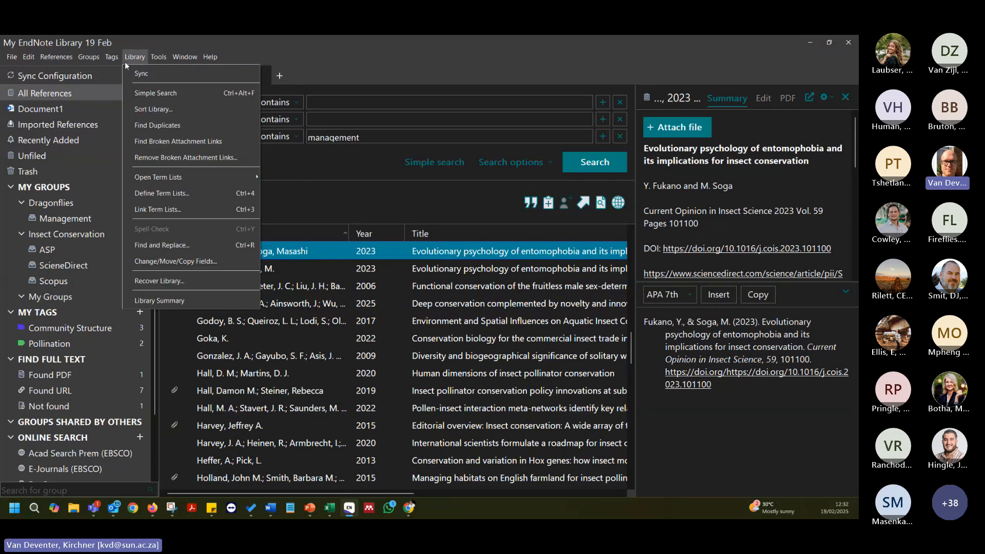
{"action": "left_click", "coordinate": [162, 128]}
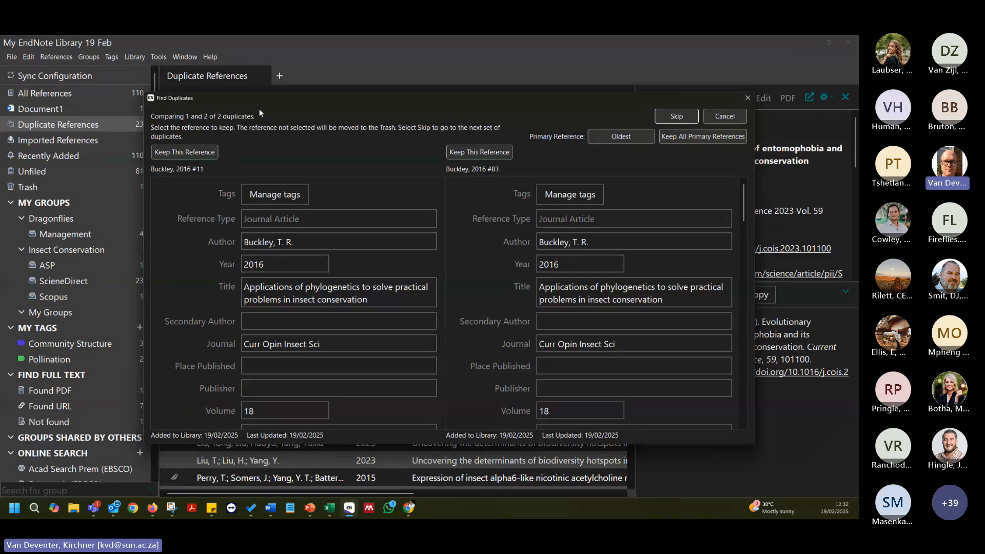
Compare the two 2016 records on phylogenetics in insect conservation and keep the first copy, #11.
{"action": "left_click_drag", "start_coordinate": [259, 98], "coordinate": [230, 84]}
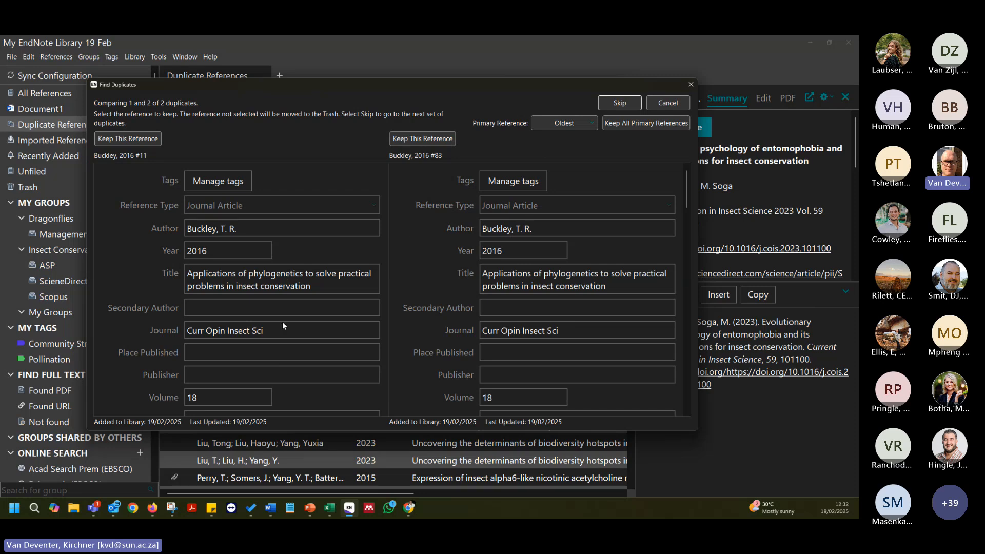
{"action": "scroll", "coordinate": [290, 294], "scroll_direction": "down", "scroll_amount": 7}
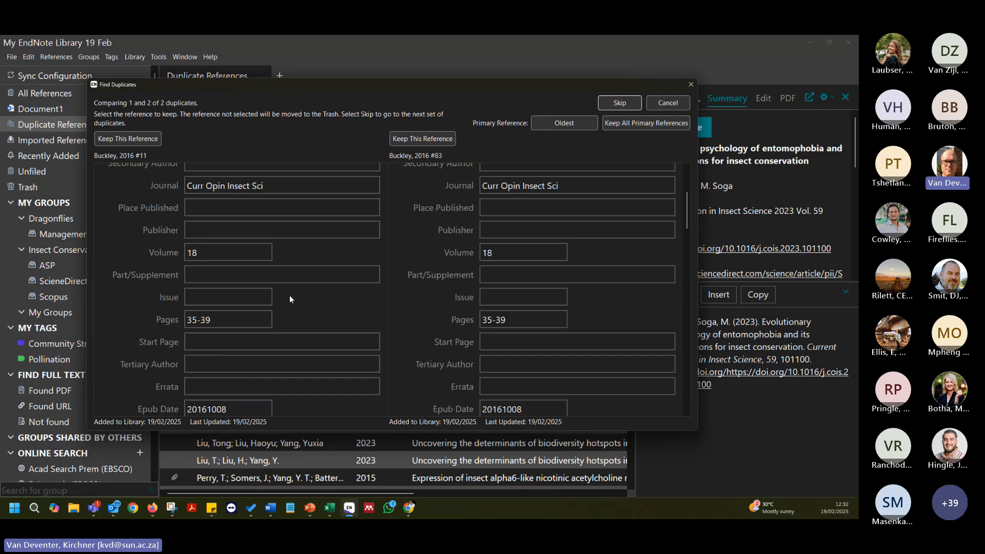
{"action": "scroll", "coordinate": [293, 294], "scroll_direction": "down", "scroll_amount": 5}
{"action": "scroll", "coordinate": [295, 294], "scroll_direction": "down", "scroll_amount": 5}
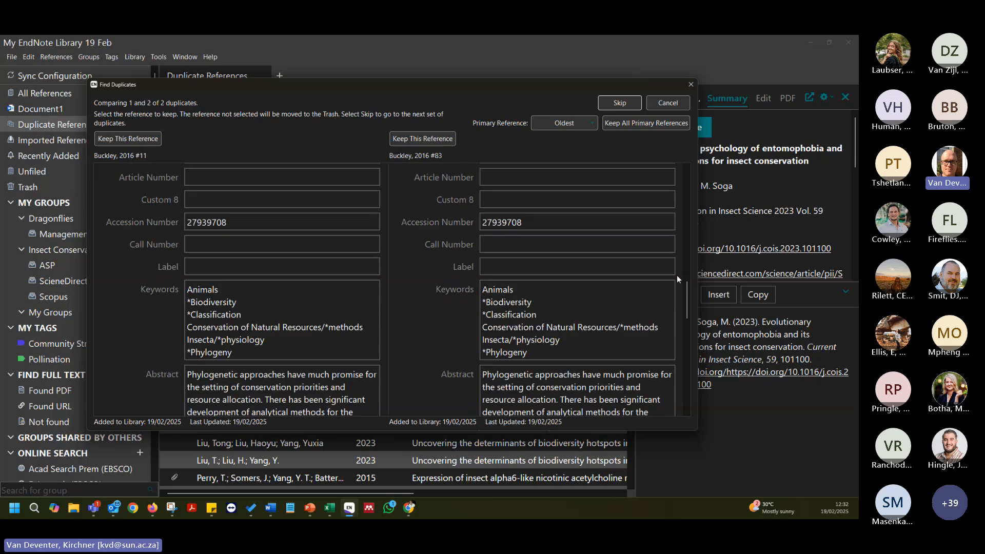
{"action": "left_click_drag", "start_coordinate": [688, 293], "coordinate": [688, 174]}
{"action": "left_click", "coordinate": [145, 140]}
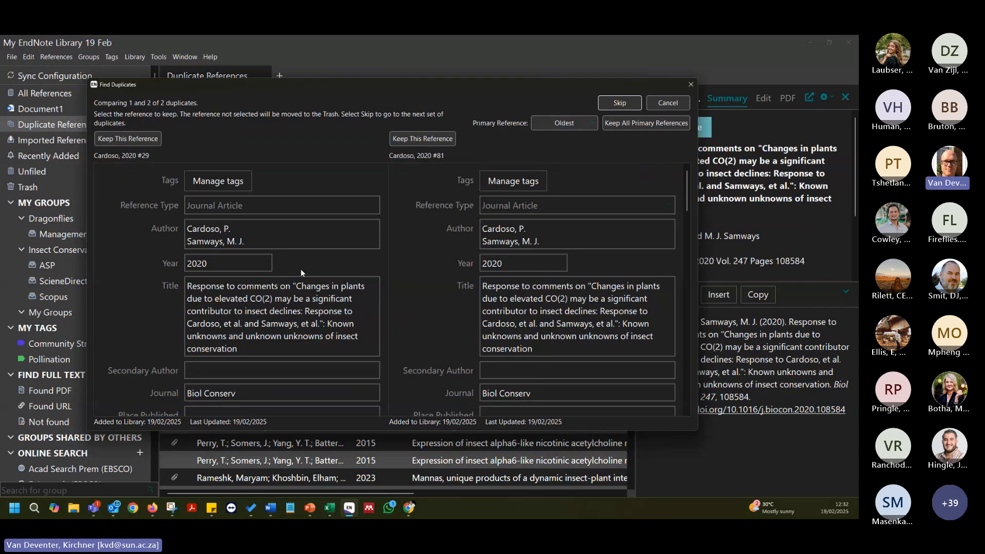
Keep the first copy in the next three duplicate pairs: references #29, #7 and #8.
{"action": "left_click_drag", "start_coordinate": [687, 190], "coordinate": [684, 152]}
{"action": "left_click", "coordinate": [128, 138]}
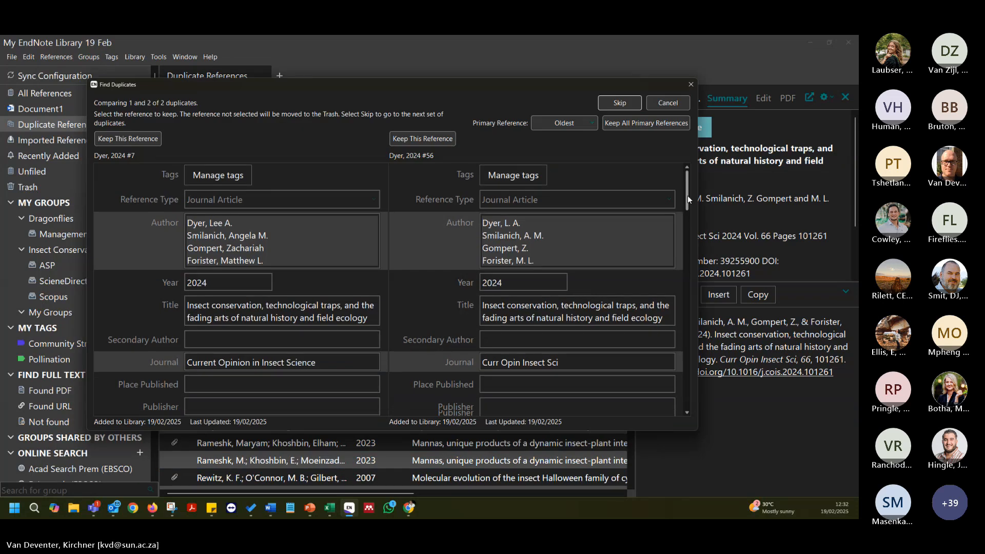
{"action": "left_click_drag", "start_coordinate": [688, 196], "coordinate": [688, 199]}
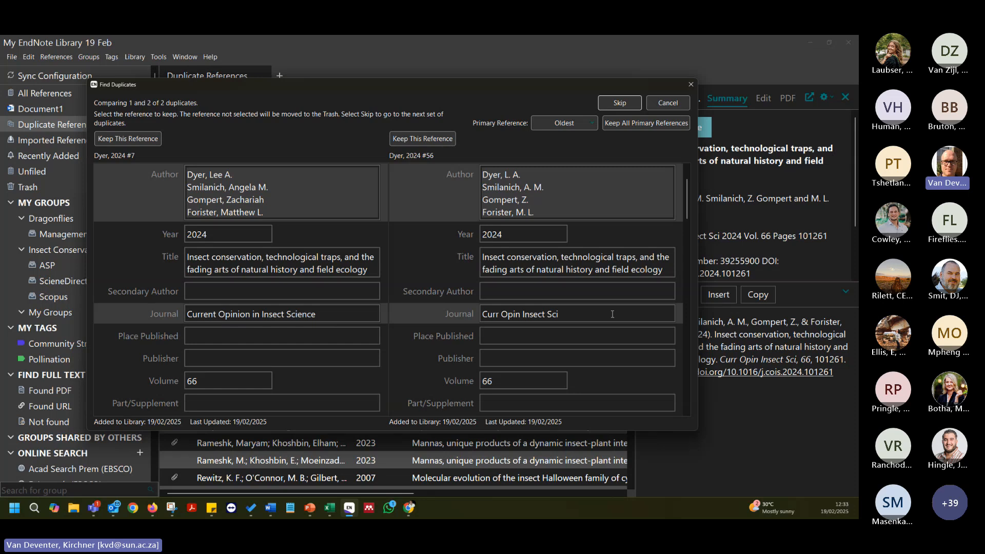
{"action": "scroll", "coordinate": [359, 256], "scroll_direction": "up", "scroll_amount": 3}
{"action": "left_click", "coordinate": [128, 139]}
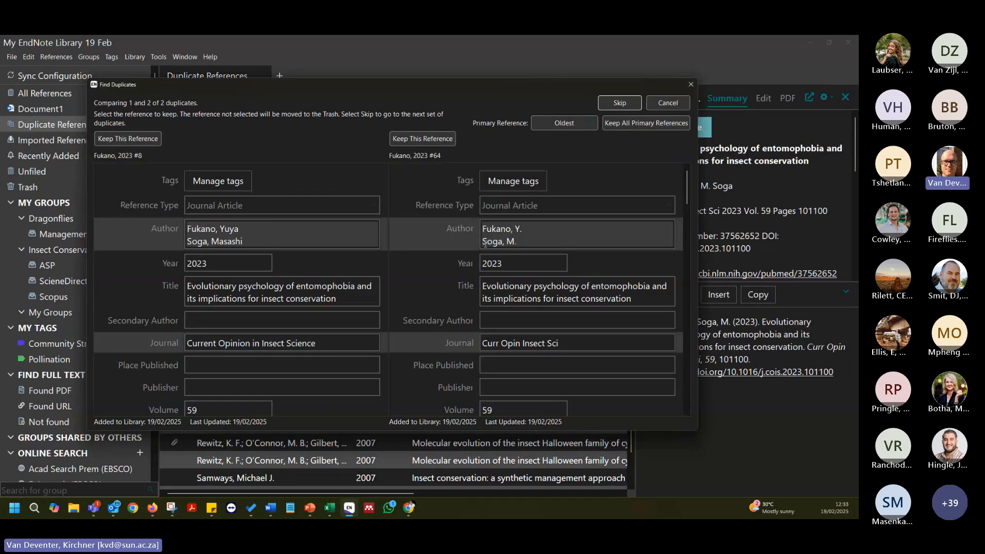
{"action": "left_click", "coordinate": [139, 139]}
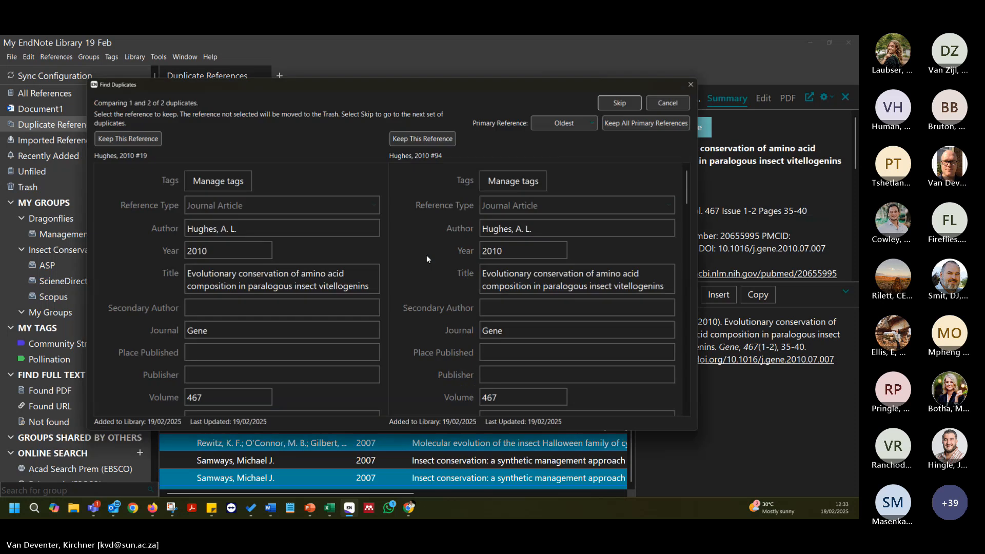
Compare all fields of the duplicate 2010 records on insect vitellogenins and leave the duplicate comparison without choosing one.
{"action": "scroll", "coordinate": [568, 249], "scroll_direction": "down", "scroll_amount": 10}
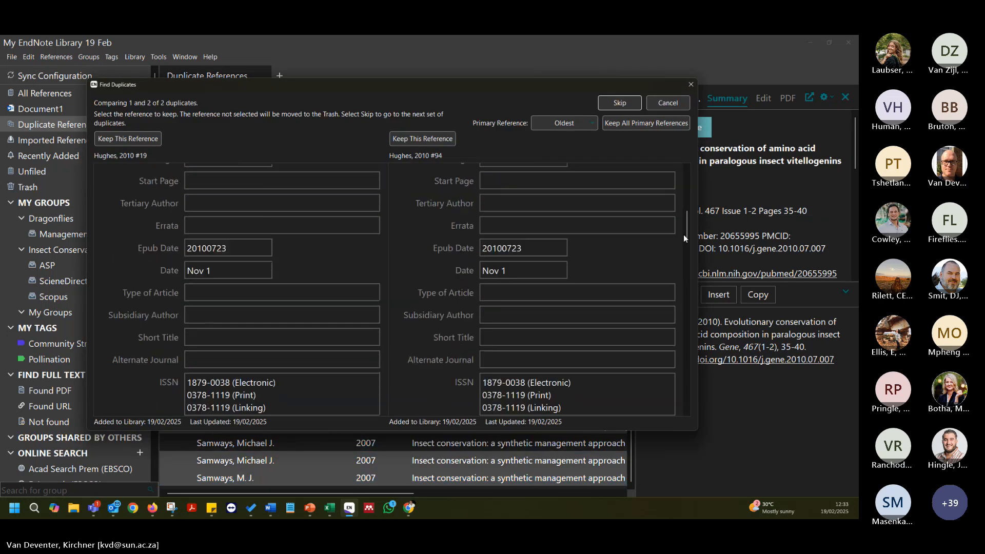
{"action": "left_click_drag", "start_coordinate": [689, 220], "coordinate": [683, 408]}
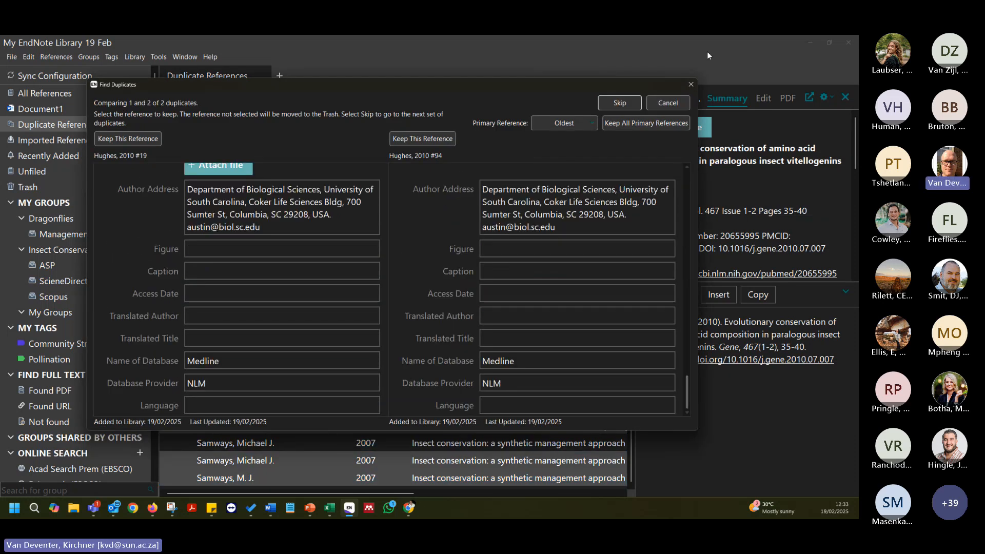
{"action": "left_click", "coordinate": [678, 103]}
{"action": "left_click", "coordinate": [272, 308]}
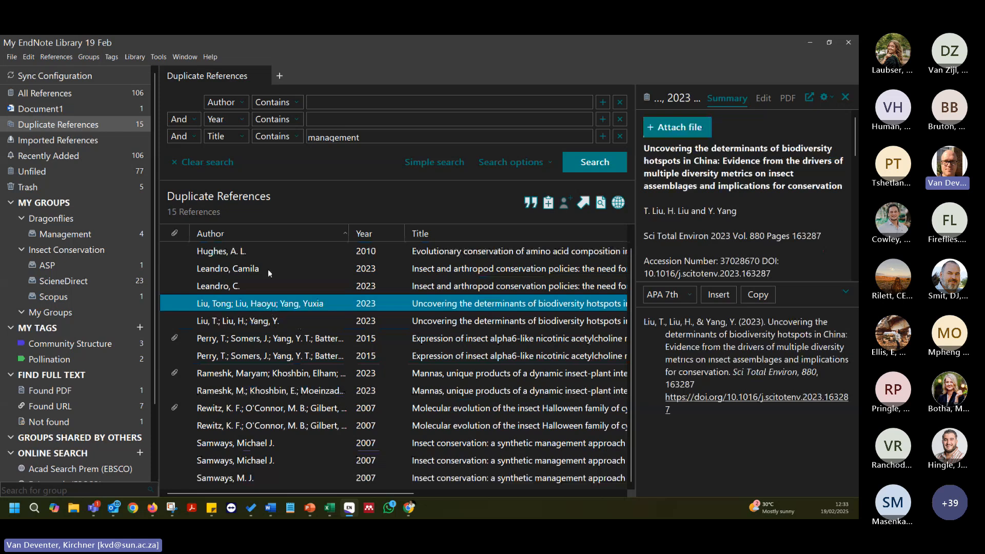
Show all references and sort the list by file attachment.
{"action": "left_click", "coordinate": [103, 97]}
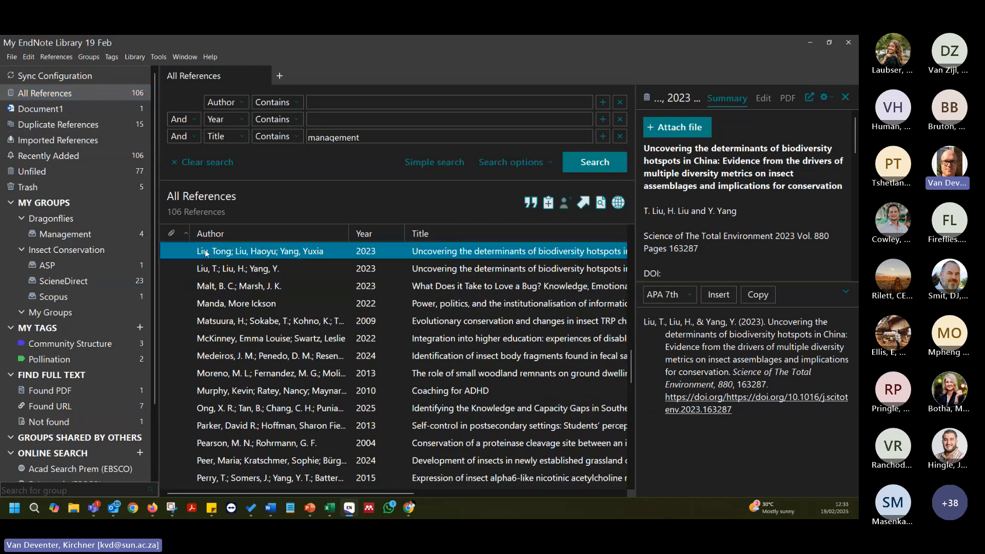
{"action": "scroll", "coordinate": [288, 319], "scroll_direction": "down", "scroll_amount": 12}
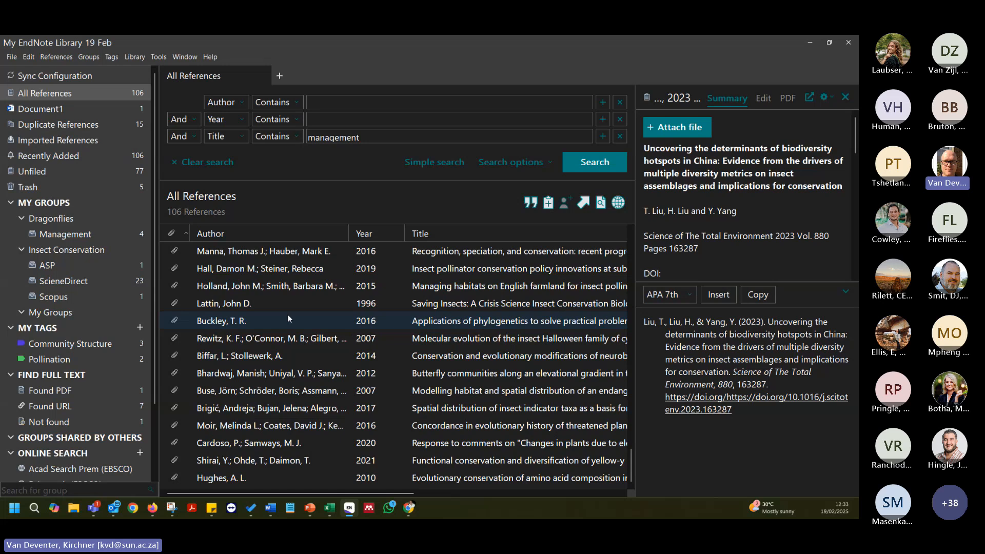
{"action": "scroll", "coordinate": [288, 319], "scroll_direction": "down", "scroll_amount": 5}
Select every reference without a file attachment and run Find Full Text on them.
{"action": "key", "text": "ctrl+a"}
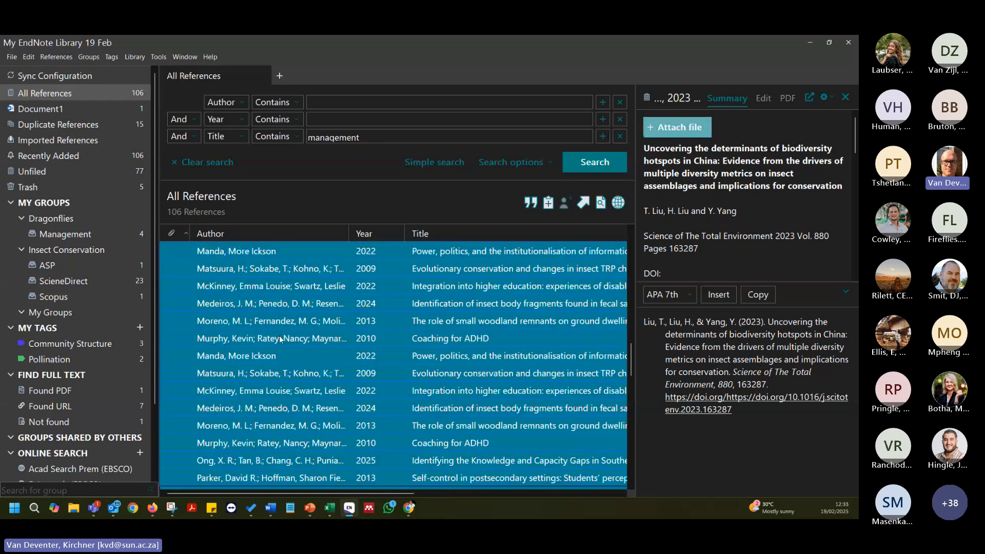
{"action": "scroll", "coordinate": [279, 340], "scroll_direction": "up", "scroll_amount": 15}
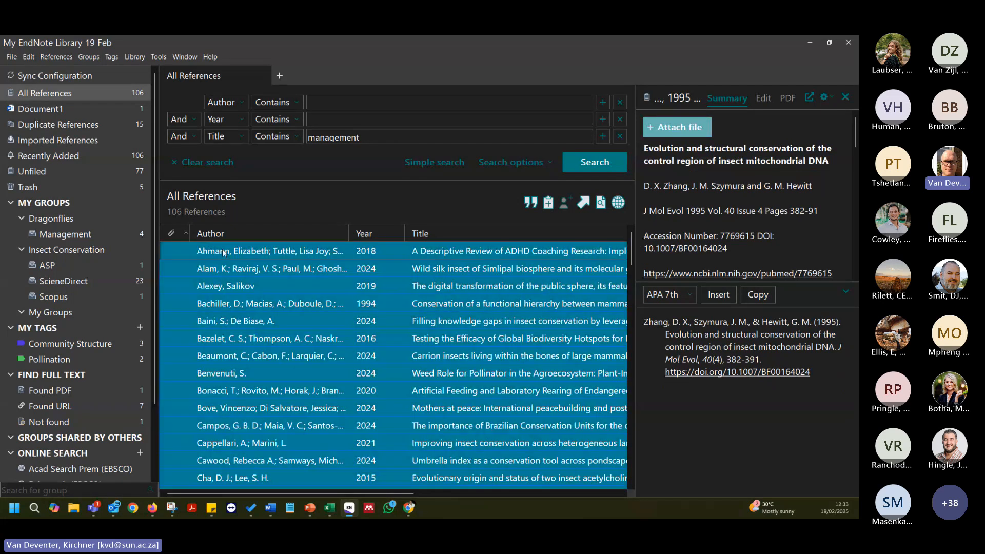
{"action": "left_click", "coordinate": [224, 252]}
{"action": "scroll", "coordinate": [275, 304], "scroll_direction": "down", "scroll_amount": 14}
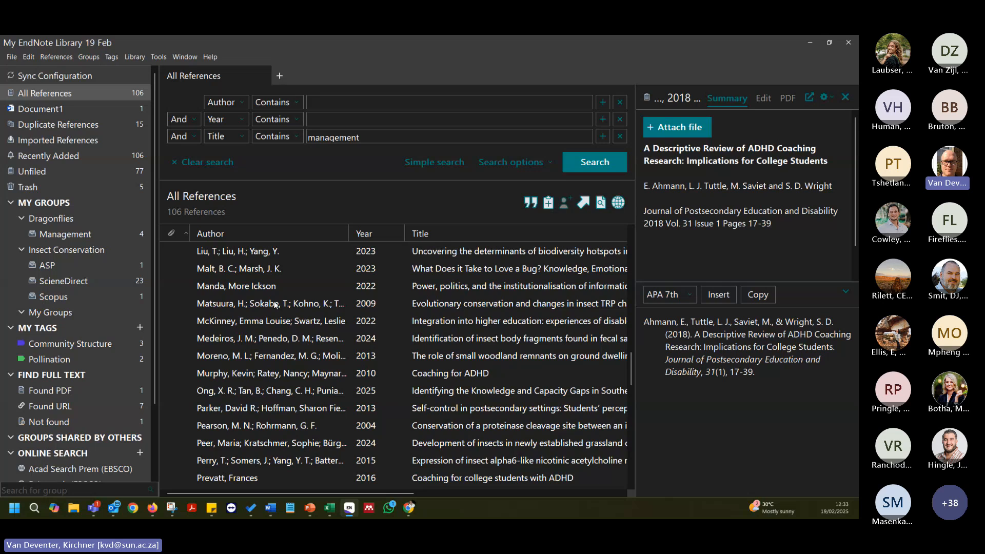
{"action": "scroll", "coordinate": [274, 304], "scroll_direction": "down", "scroll_amount": 6}
{"action": "left_click", "coordinate": [243, 408], "text": "shift"}
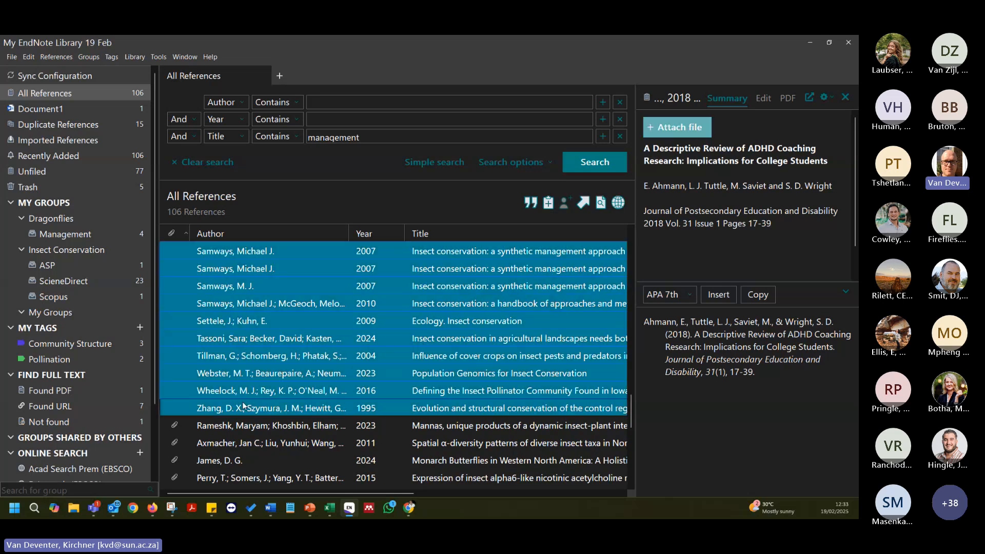
{"action": "right_click", "coordinate": [254, 285]}
{"action": "left_click", "coordinate": [281, 269]}
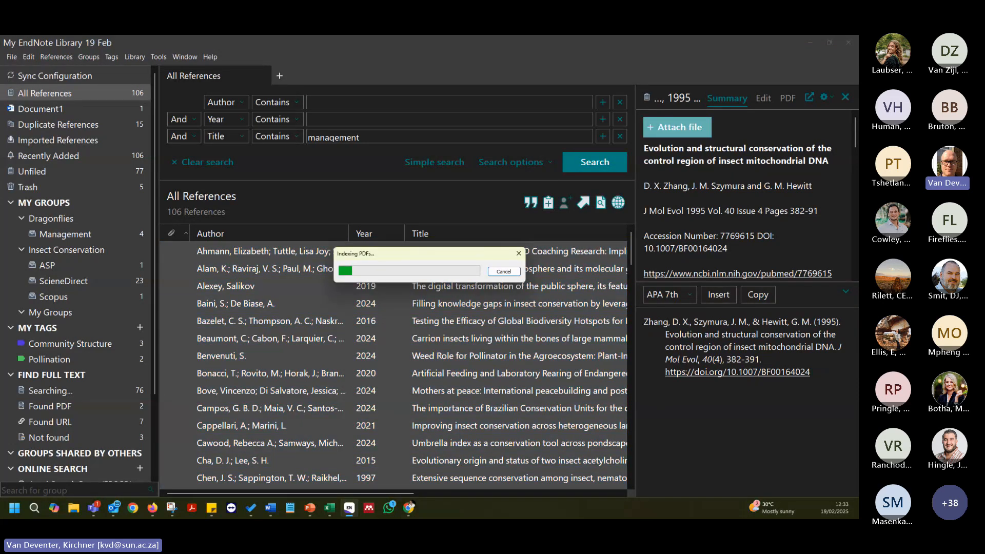
Switch to the Chrome browser, search for "endnote styles" and open EndNote's output styles download page.
{"action": "left_click", "coordinate": [412, 511]}
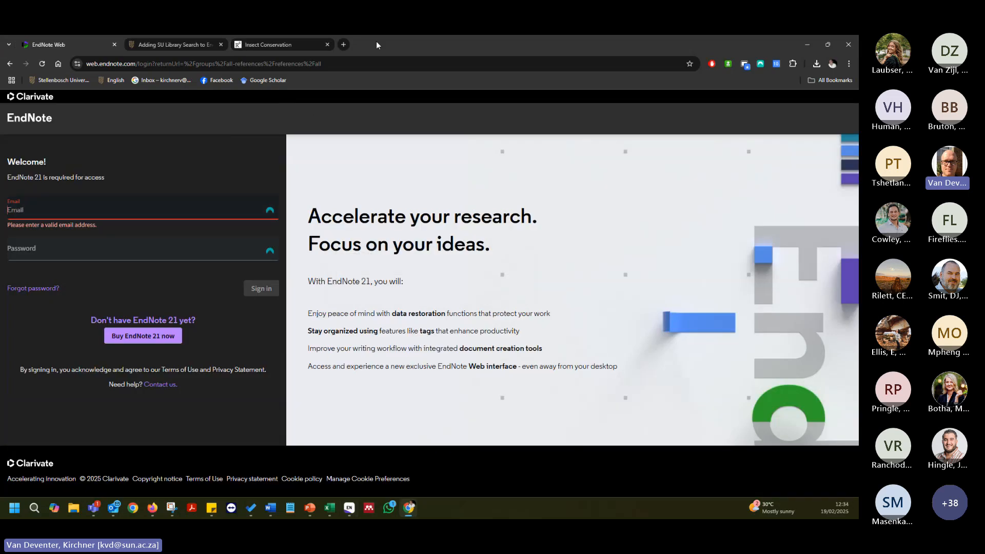
{"action": "left_click", "coordinate": [164, 65]}
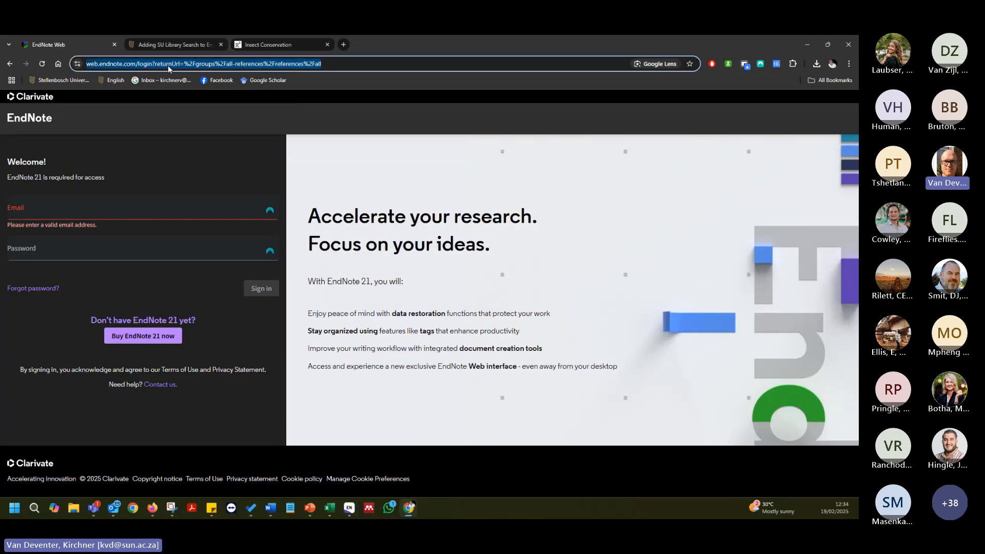
{"action": "type", "text": "e"}
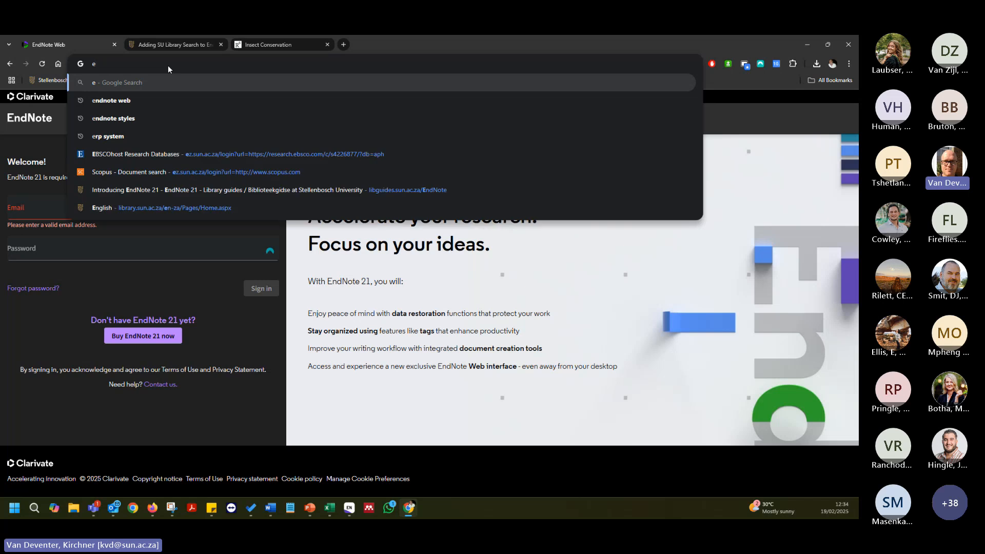
{"action": "type", "text": "ndnote styles"}
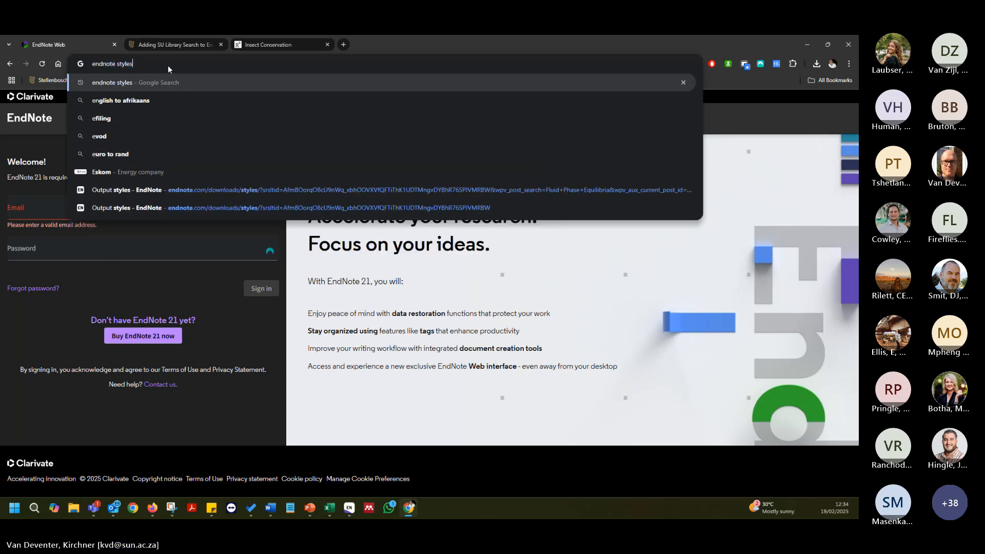
{"action": "key", "text": "Return"}
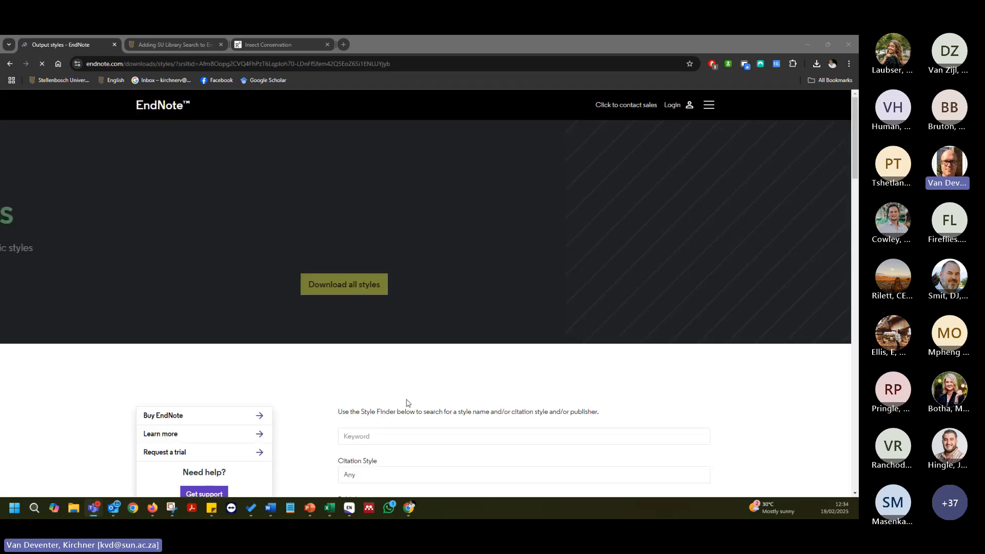
Search the Style Finder for "International Journal of Food Science & Technology".
{"action": "left_click", "coordinate": [379, 305]}
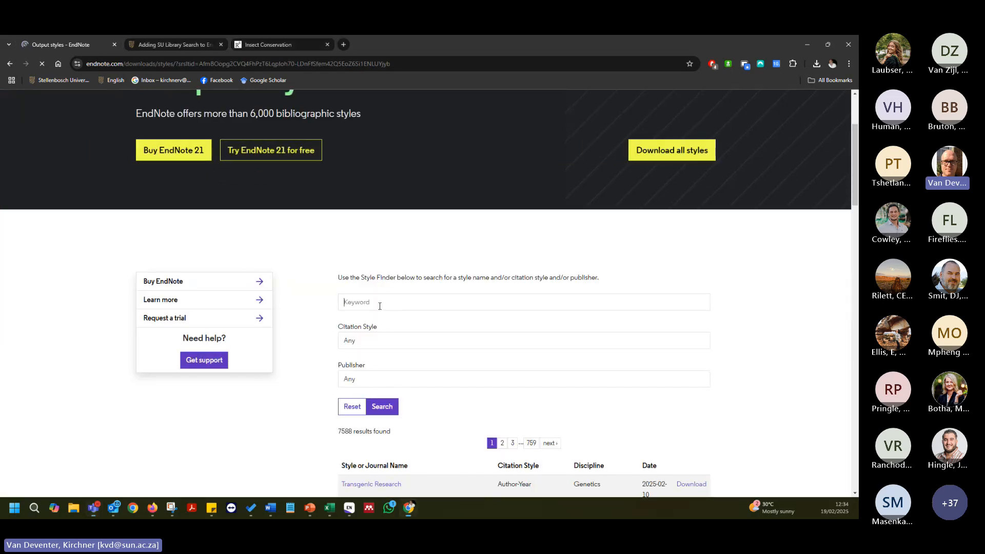
{"action": "type", "text": "International Journal of Food Science & Technology"}
{"action": "left_click", "coordinate": [383, 406]}
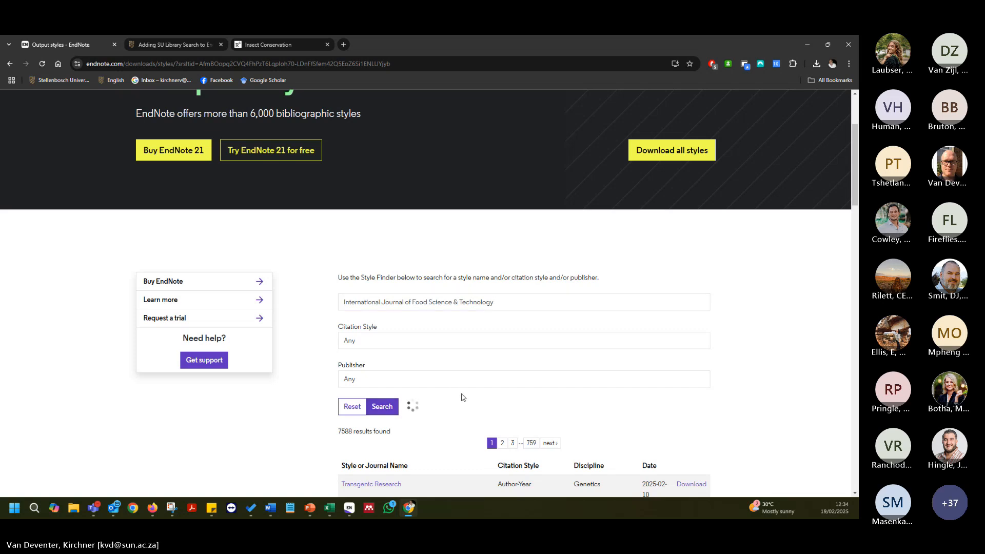
Shorten the style search to "International Journal of Food Science" and download the International Journal of Food Science and Technology style.
{"action": "left_click_drag", "start_coordinate": [495, 303], "coordinate": [454, 308]}
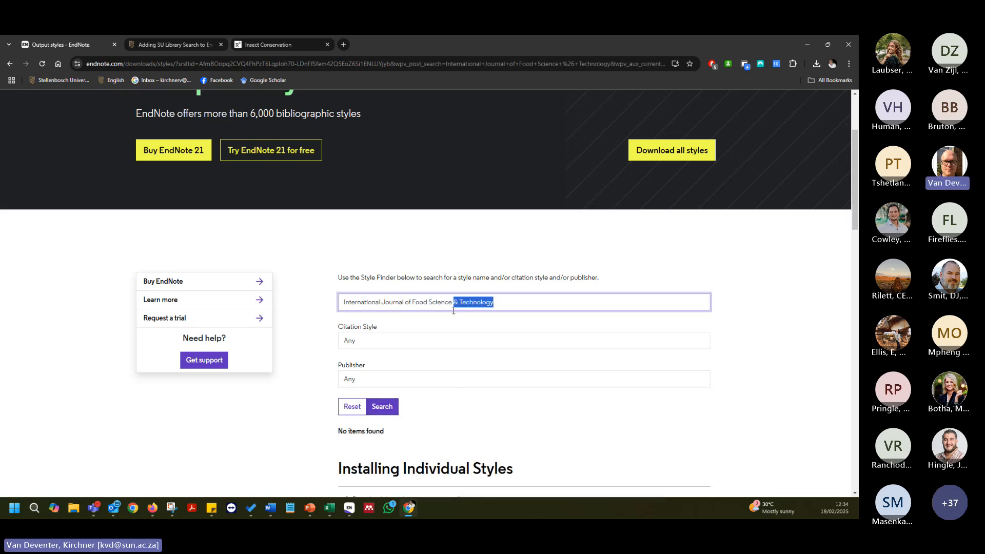
{"action": "key", "text": "BackSpace"}
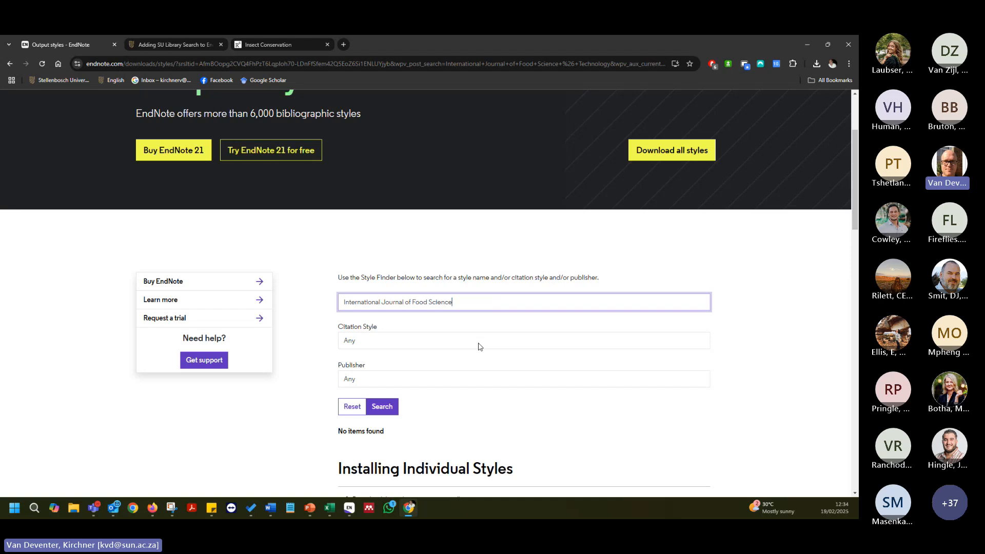
{"action": "left_click", "coordinate": [383, 406]}
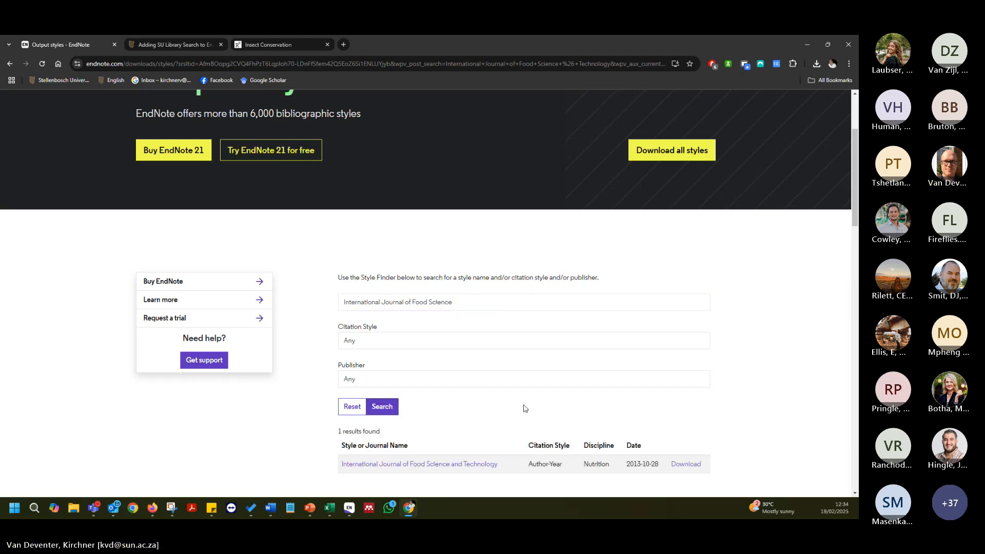
{"action": "scroll", "coordinate": [525, 408], "scroll_direction": "down", "scroll_amount": 2}
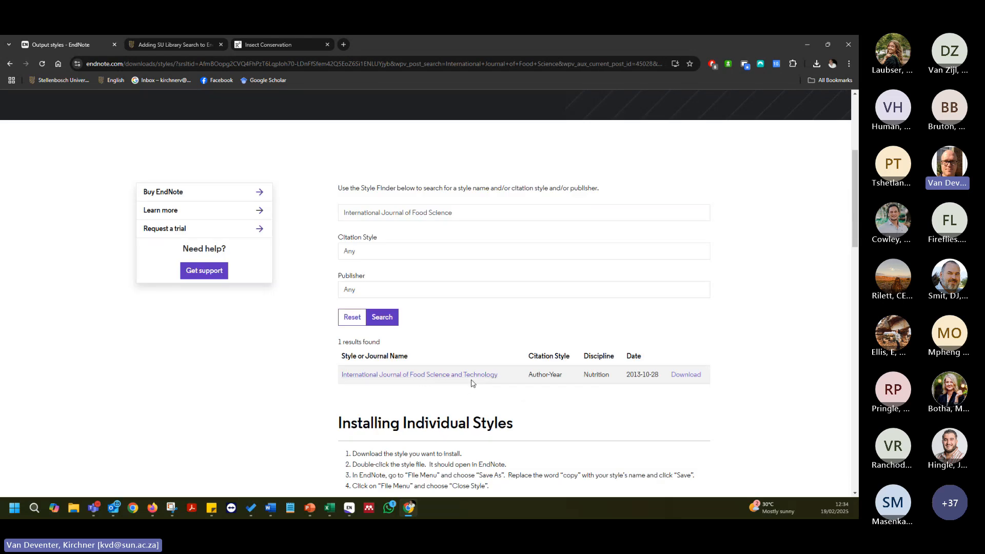
{"action": "left_click", "coordinate": [693, 377]}
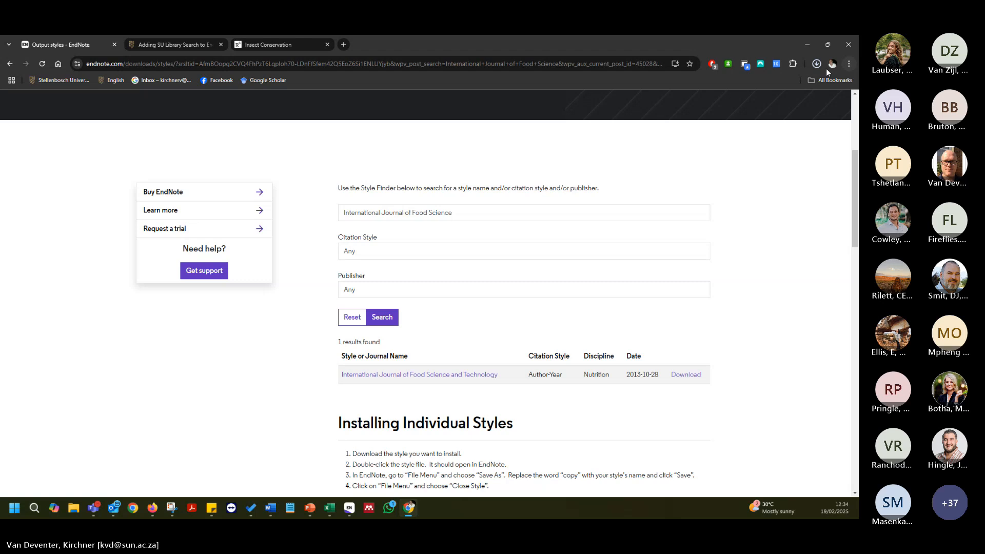
Try to open the downloaded Intl J Food Sci Tech.ens style file in EndNote.
{"action": "left_click", "coordinate": [816, 64]}
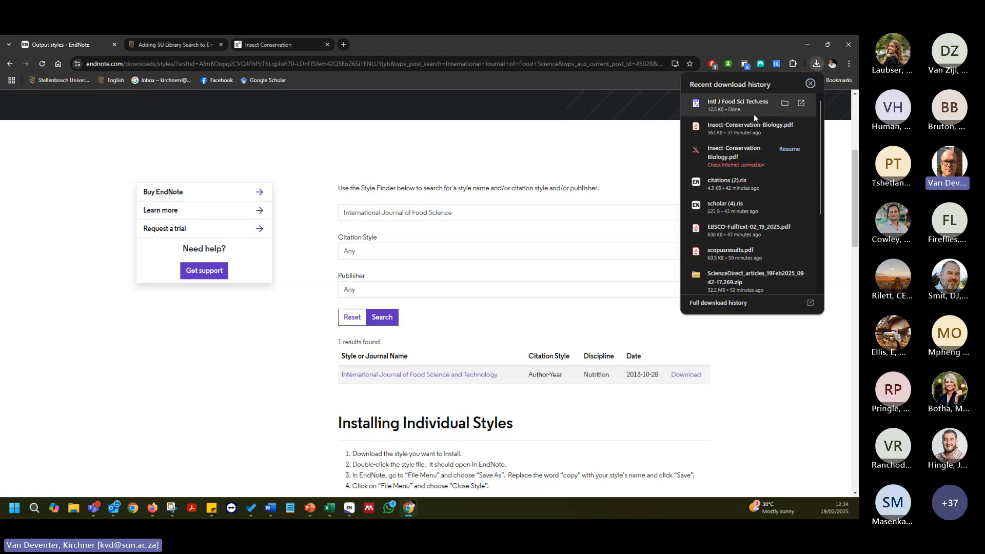
{"action": "left_click", "coordinate": [713, 104]}
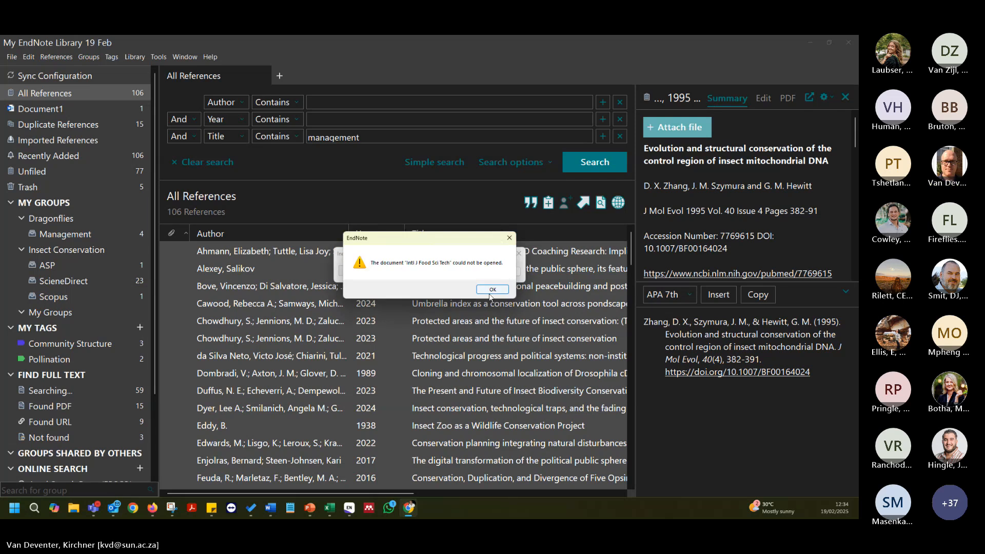
{"action": "left_click", "coordinate": [491, 289]}
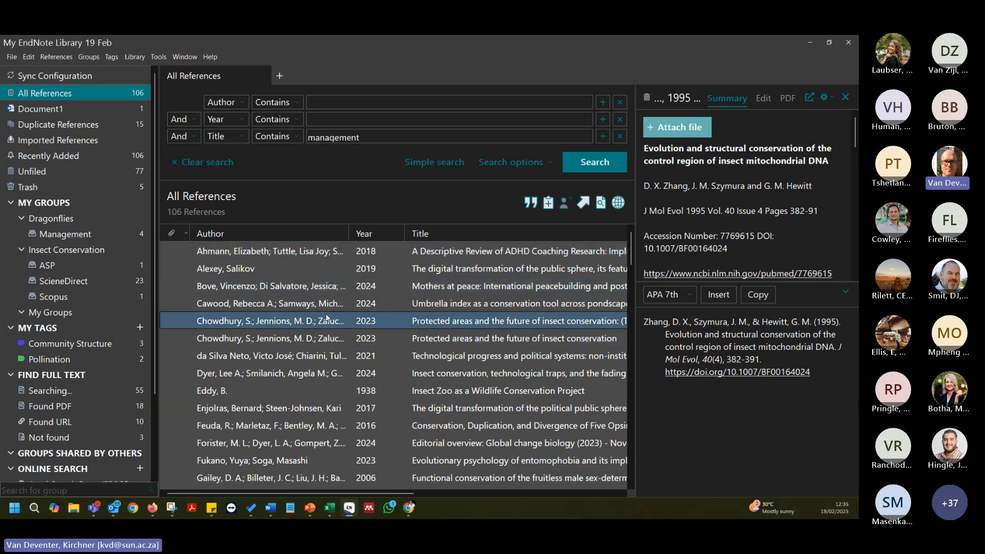
Cancel the running full-text search for the references still in the Searching group.
{"action": "left_click", "coordinate": [94, 380]}
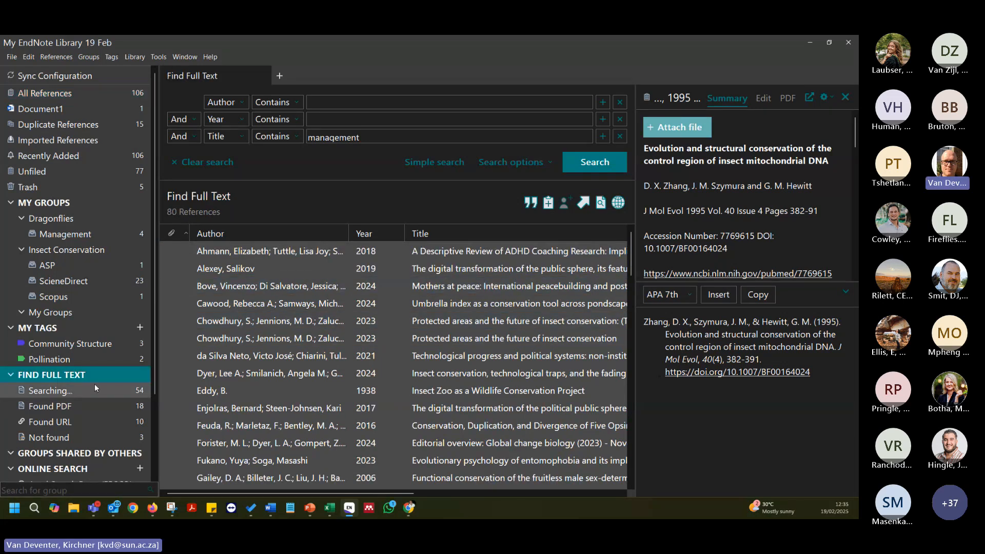
{"action": "left_click", "coordinate": [55, 389]}
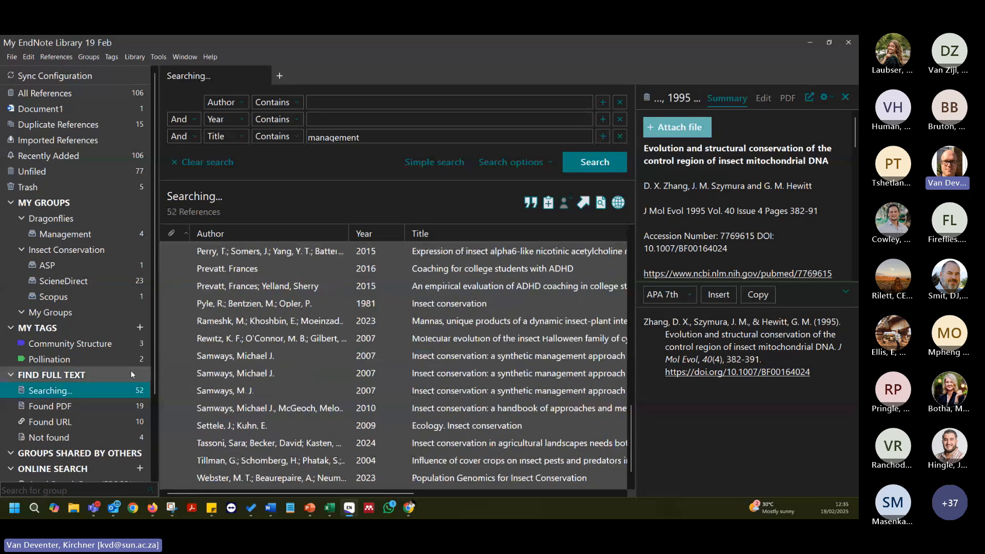
{"action": "right_click", "coordinate": [86, 390]}
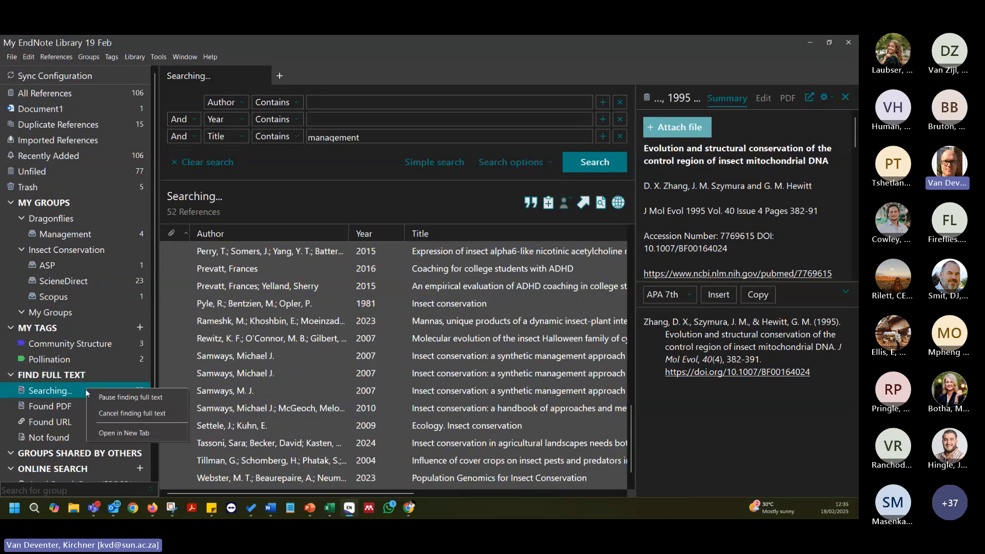
{"action": "left_click", "coordinate": [137, 414]}
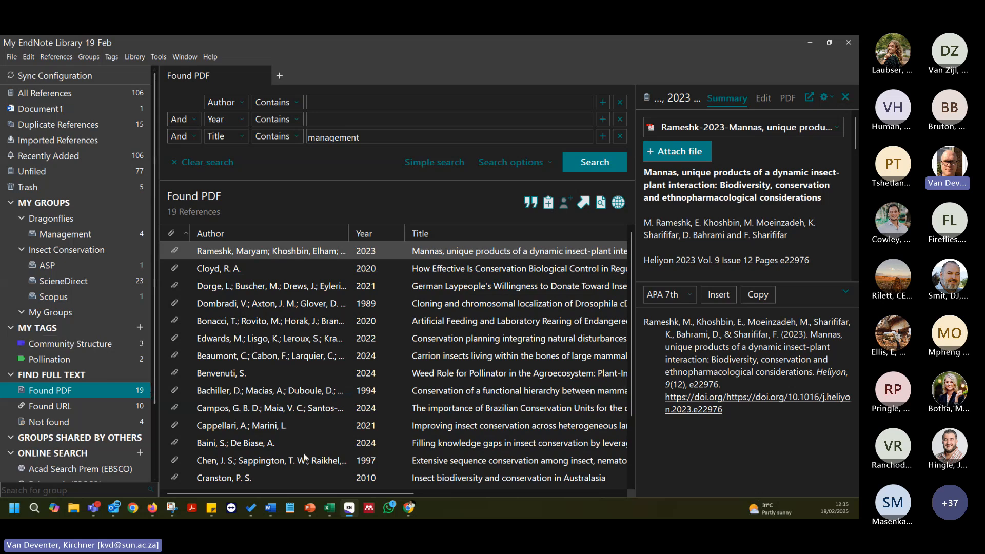
Look through several references in the Found PDF group and check their attached PDFs.
{"action": "scroll", "coordinate": [258, 455], "scroll_direction": "down", "scroll_amount": 2}
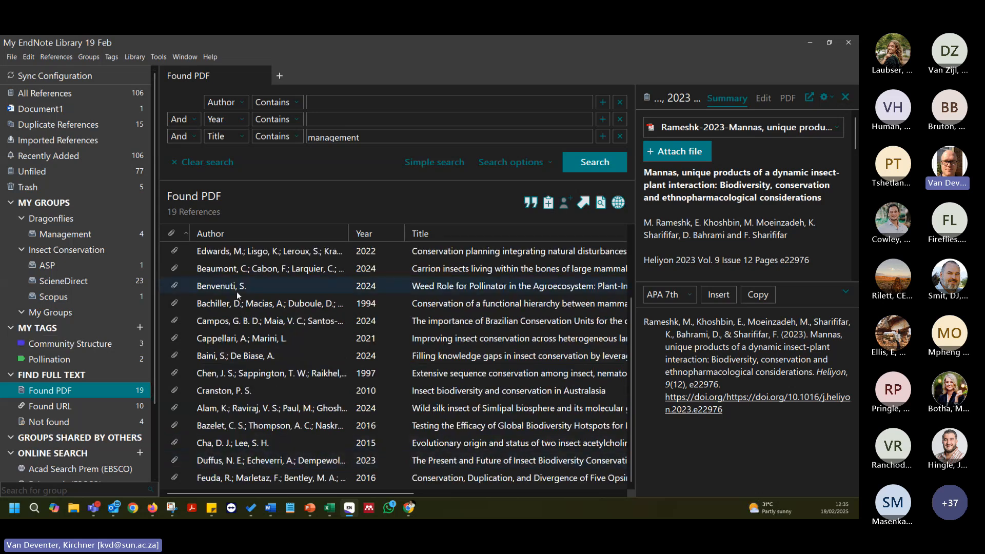
{"action": "left_click", "coordinate": [256, 373]}
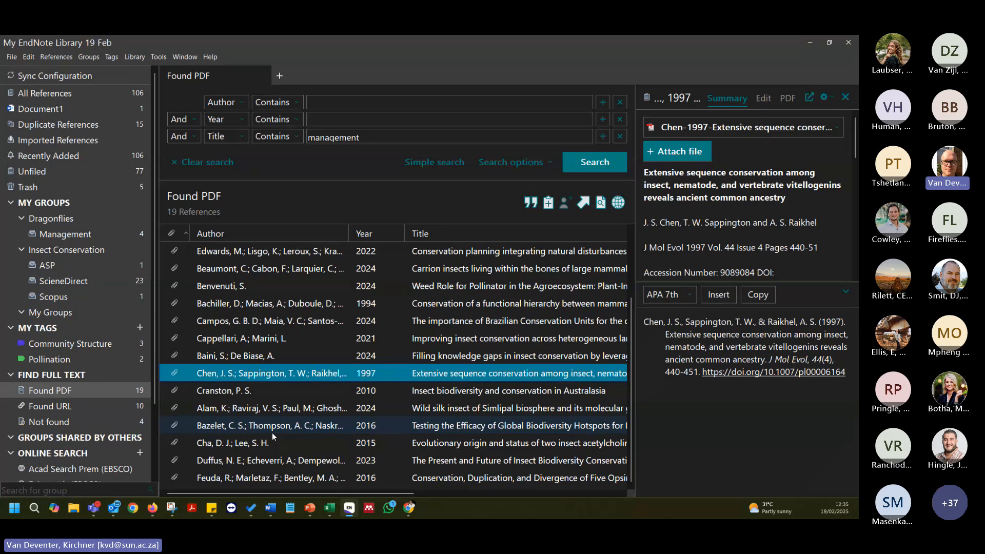
{"action": "left_click", "coordinate": [263, 321]}
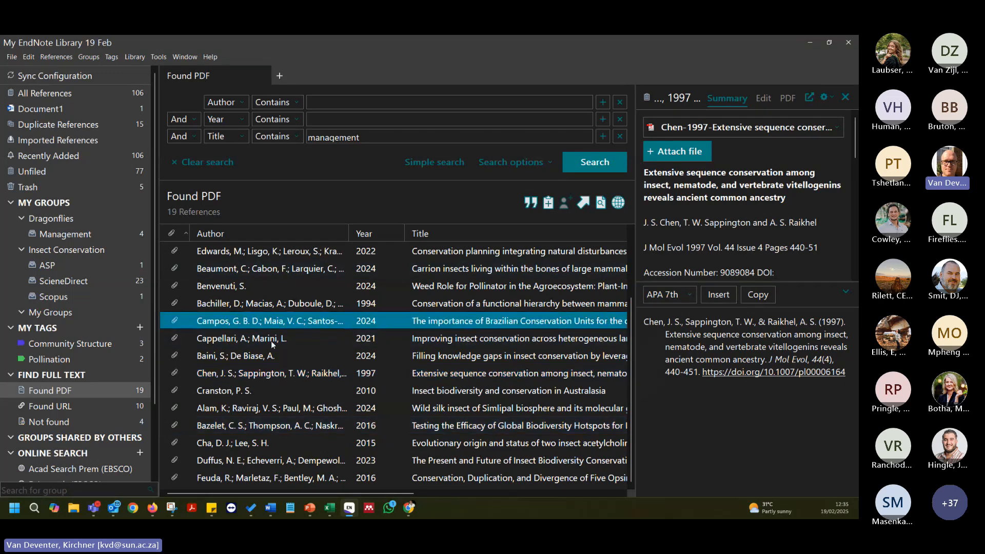
{"action": "left_click", "coordinate": [186, 339]}
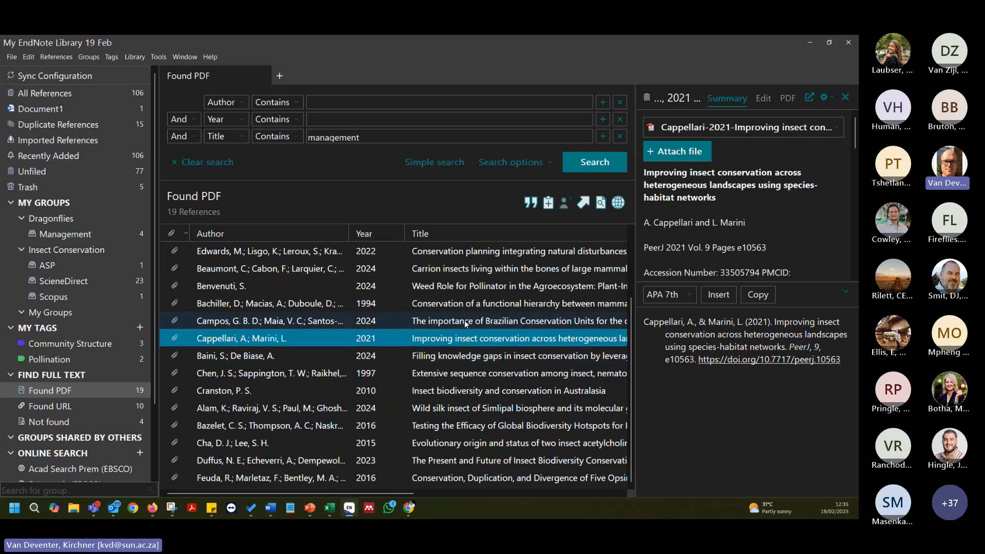
{"action": "left_click", "coordinate": [348, 304]}
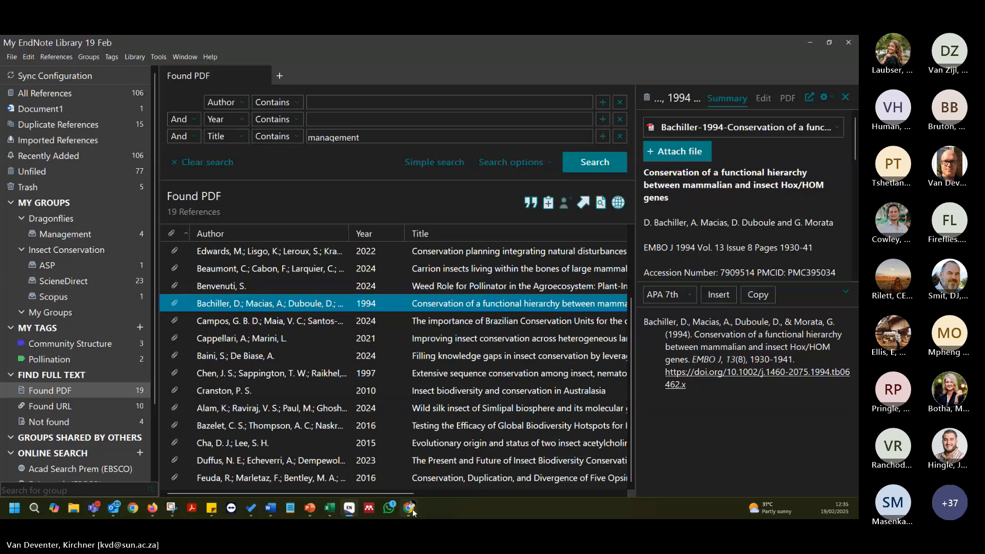
Switch back to Chrome and open the downloaded Intl J Food Sci Tech.ens style file in EndNote.
{"action": "left_click", "coordinate": [410, 508]}
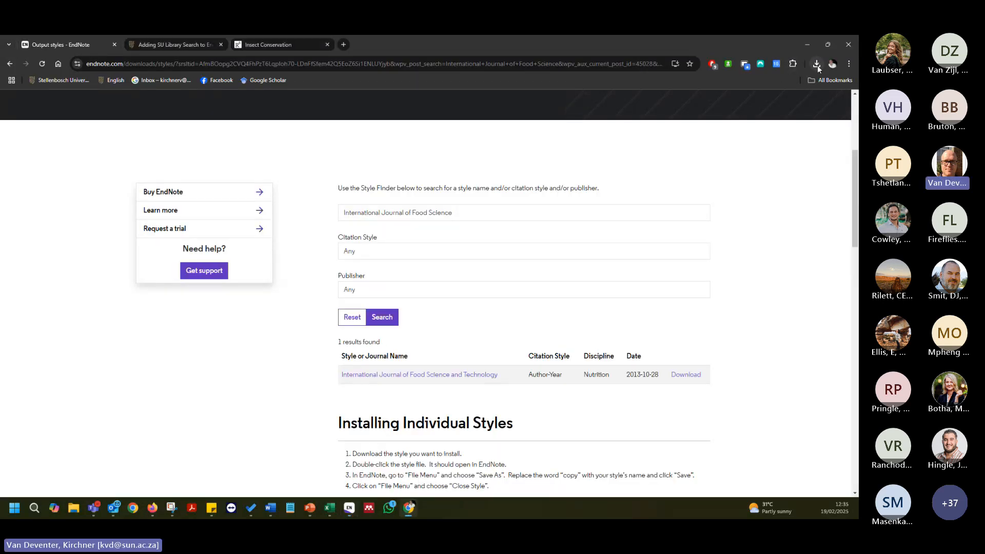
{"action": "left_click", "coordinate": [818, 65]}
{"action": "left_click", "coordinate": [751, 107]}
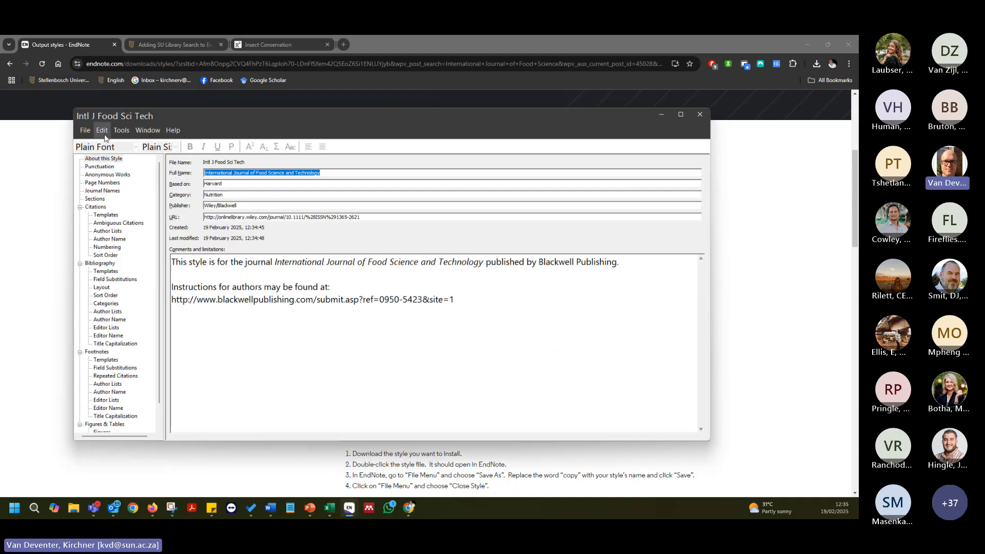
Save the opened style under the name "Intl J Food Sci Tech", without the word "Copy".
{"action": "left_click", "coordinate": [102, 131]}
{"action": "left_click", "coordinate": [85, 131]}
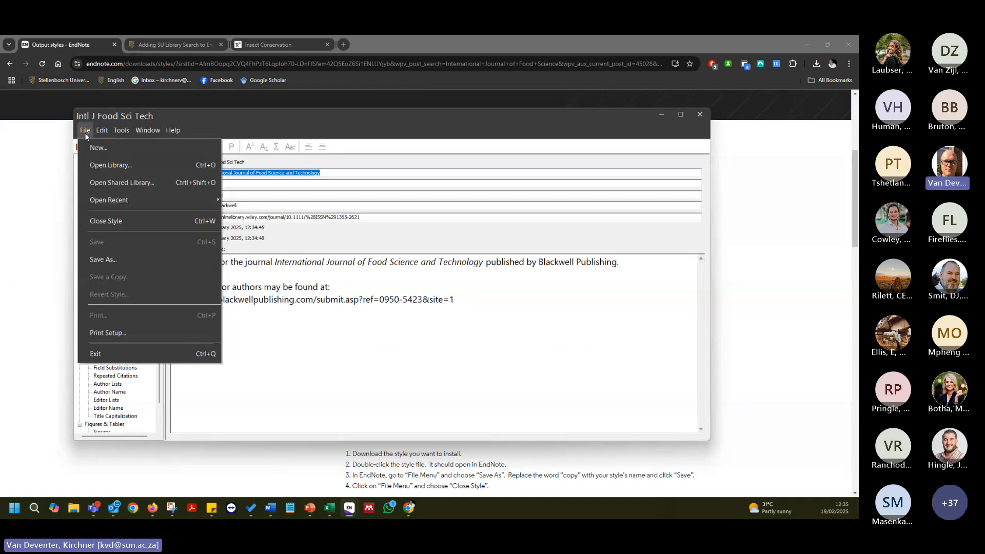
{"action": "left_click", "coordinate": [103, 259]}
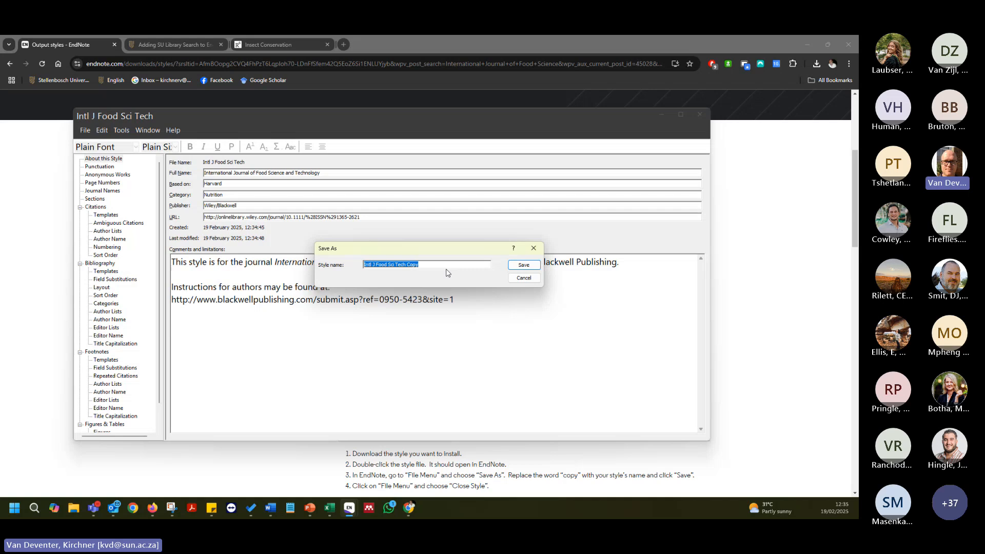
{"action": "key", "text": "End"}
{"action": "key", "text": "BackSpace"}
{"action": "key", "text": "BackSpace"}
{"action": "key", "text": "BackSpace"}
{"action": "key", "text": "BackSpace"}
{"action": "key", "text": "BackSpace"}
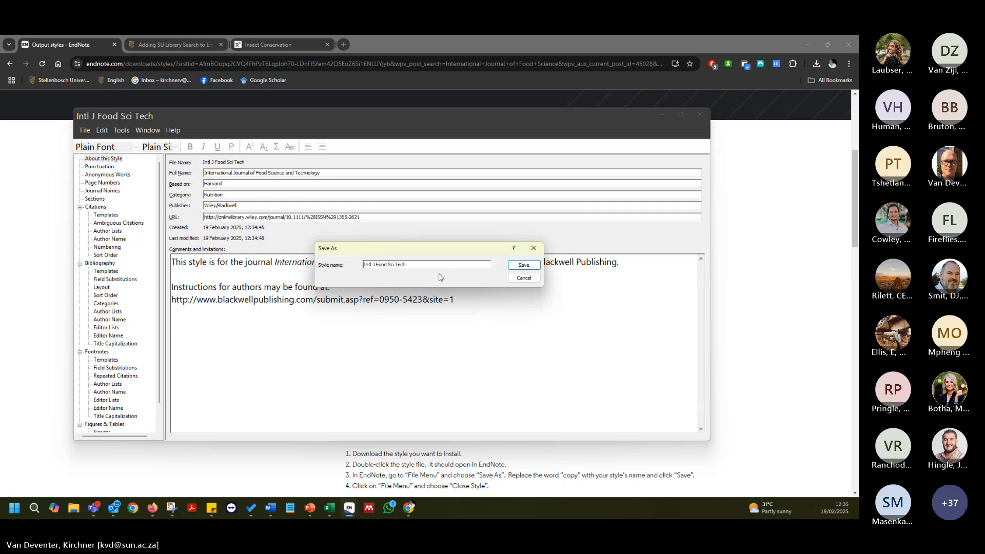
{"action": "key", "text": "Return"}
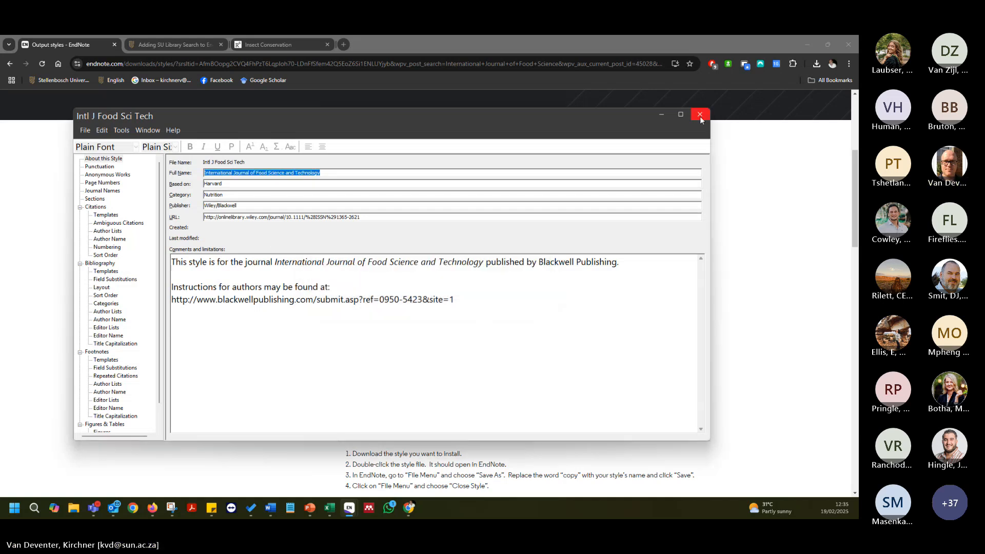
Return to the EndNote library window and open the output style manager.
{"action": "left_click", "coordinate": [349, 508]}
{"action": "left_click", "coordinate": [349, 508]}
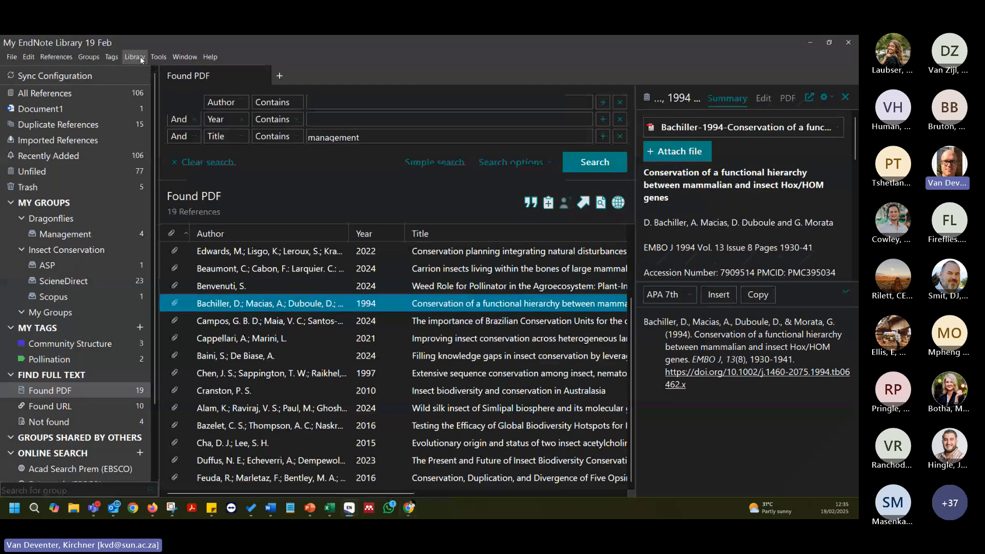
{"action": "left_click", "coordinate": [152, 57]}
{"action": "mouse_move", "coordinate": [217, 93]}
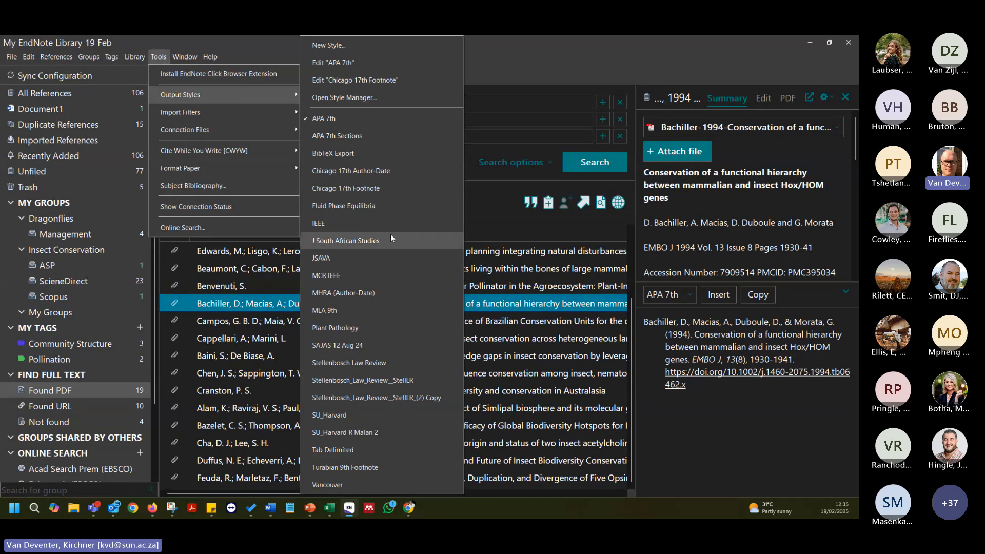
{"action": "left_click", "coordinate": [349, 98]}
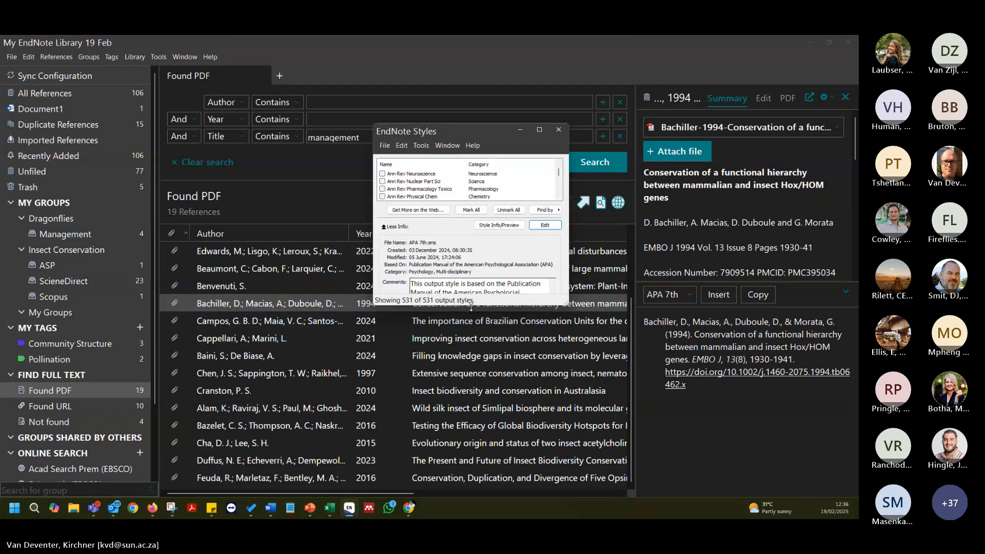
Enlarge the style manager, mark the Intl J Food Sci Tech style for use and close the manager.
{"action": "left_click_drag", "start_coordinate": [471, 307], "coordinate": [471, 456]}
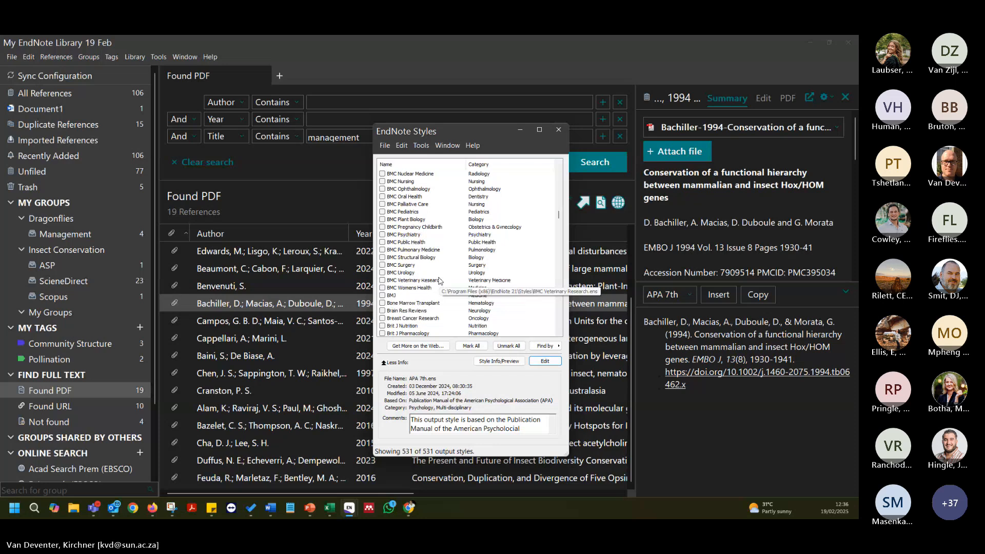
{"action": "scroll", "coordinate": [438, 281], "scroll_direction": "down", "scroll_amount": 20}
{"action": "scroll", "coordinate": [436, 280], "scroll_direction": "down", "scroll_amount": 15}
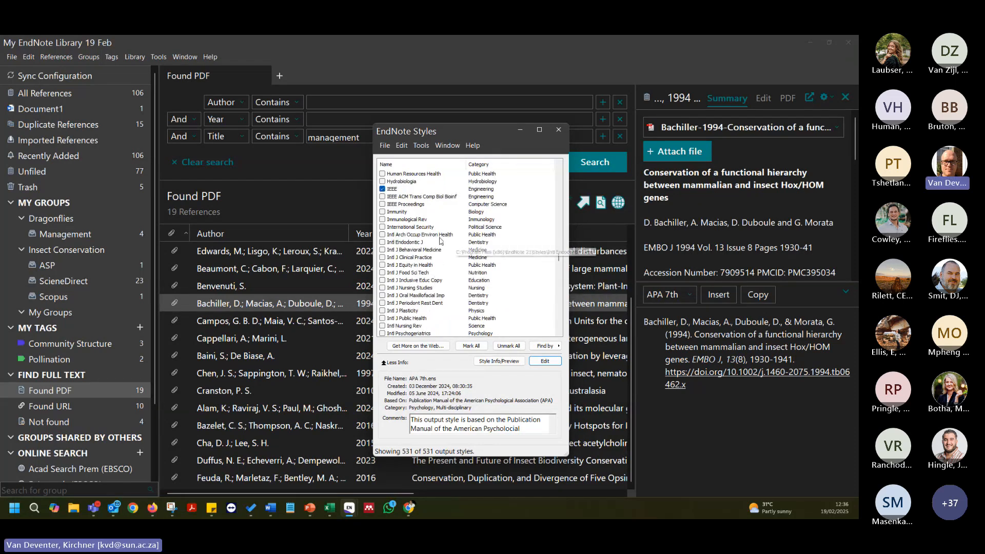
{"action": "left_click", "coordinate": [411, 274]}
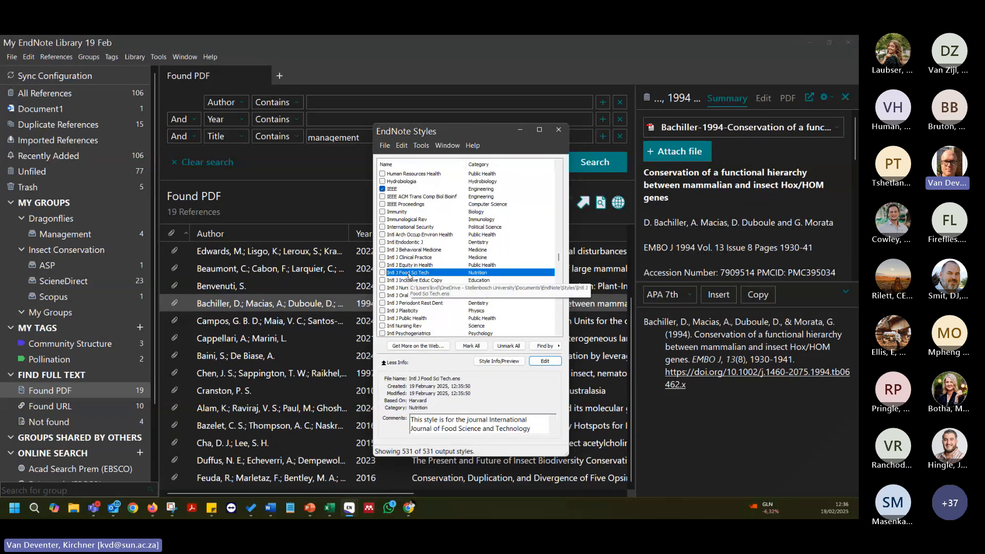
{"action": "left_click", "coordinate": [382, 273]}
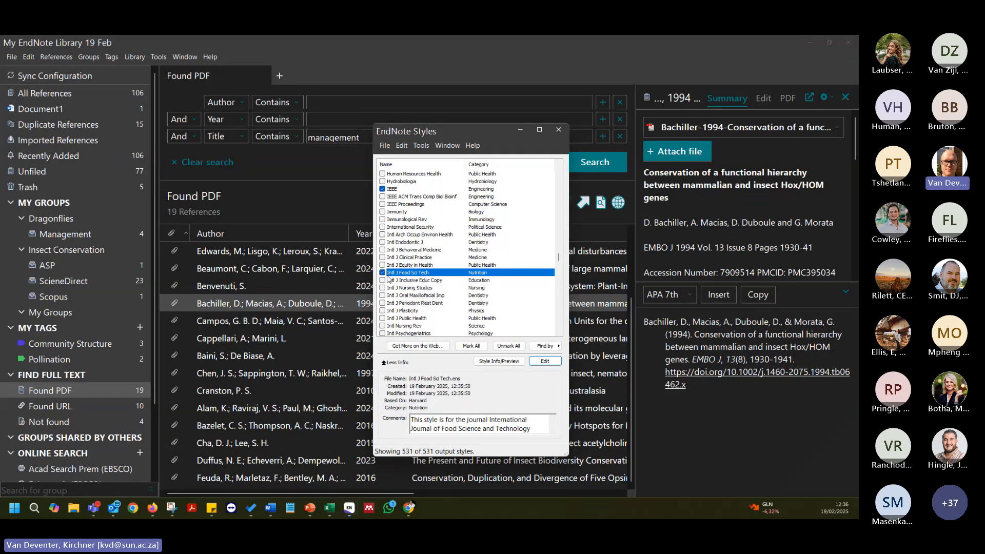
{"action": "left_click", "coordinate": [559, 129]}
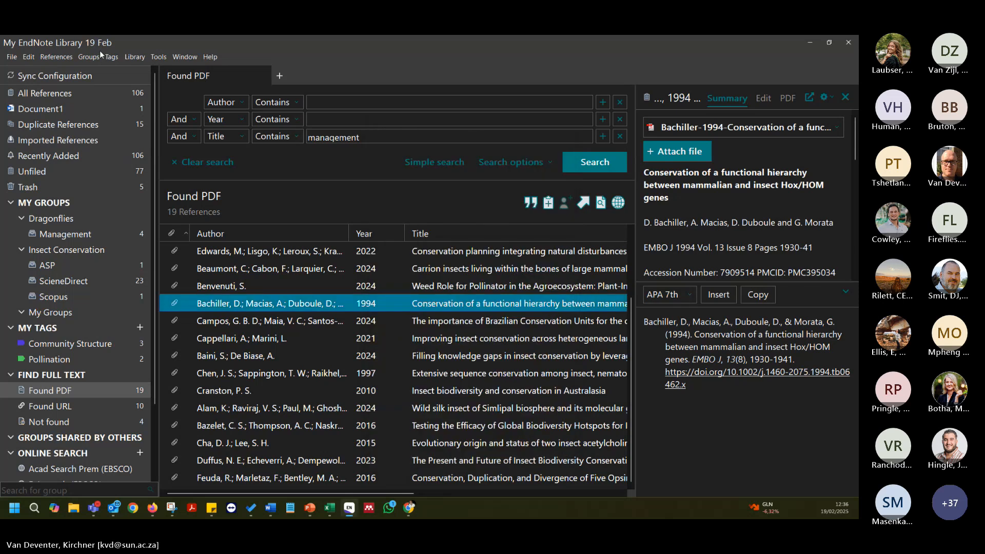
Check the list of available output styles for the Intl J Food Sci Tech style.
{"action": "left_click", "coordinate": [159, 57]}
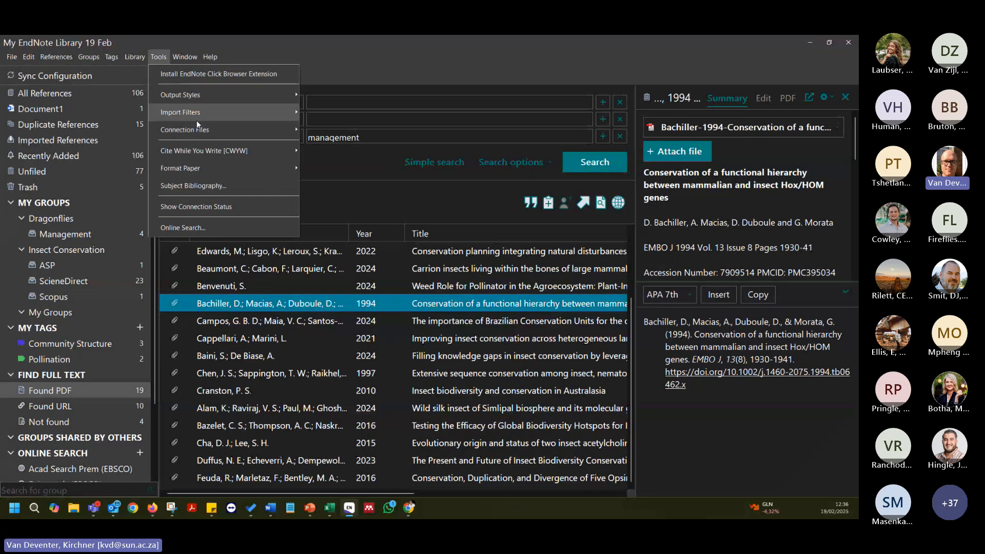
{"action": "mouse_move", "coordinate": [195, 95]}
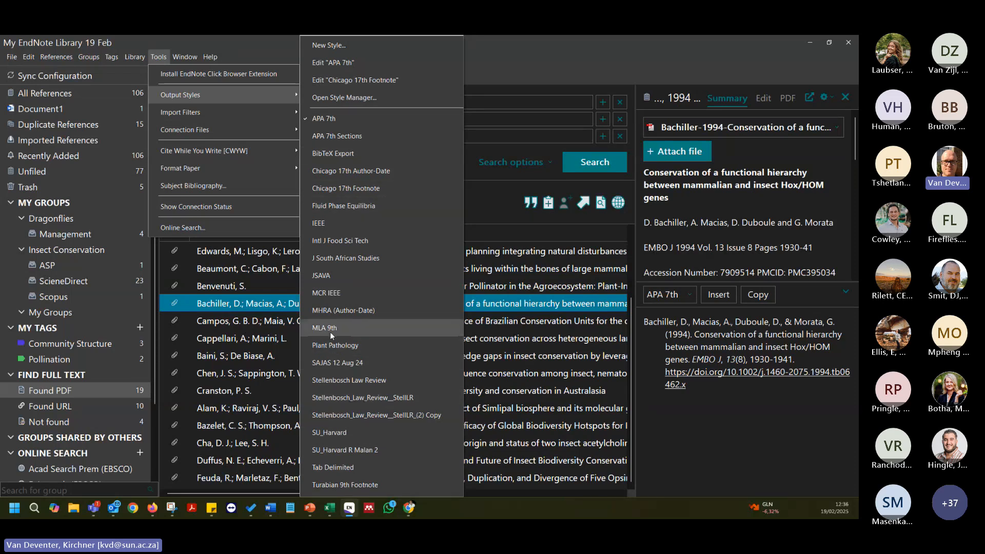
Switch to the Word document, apply the Intl J Food Sci Tech style and review the reformatted citations, footnote and bibliography.
{"action": "left_click", "coordinate": [277, 325]}
{"action": "left_click", "coordinate": [270, 508]}
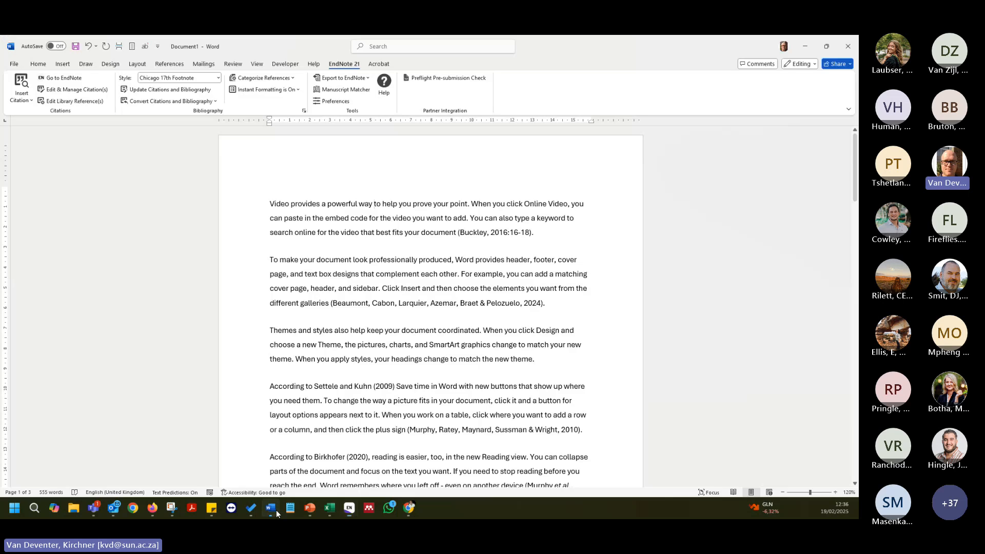
{"action": "left_click", "coordinate": [212, 77]}
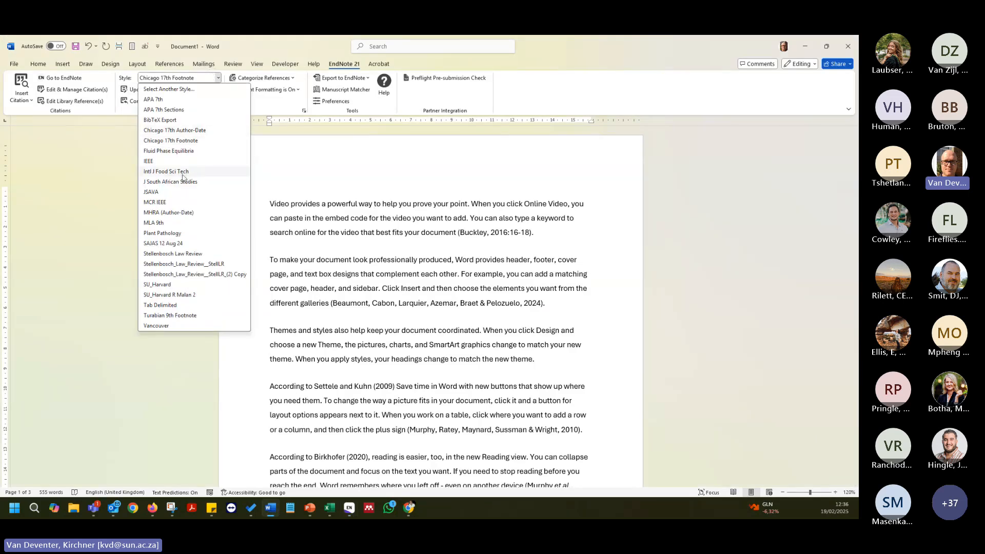
{"action": "left_click", "coordinate": [183, 176]}
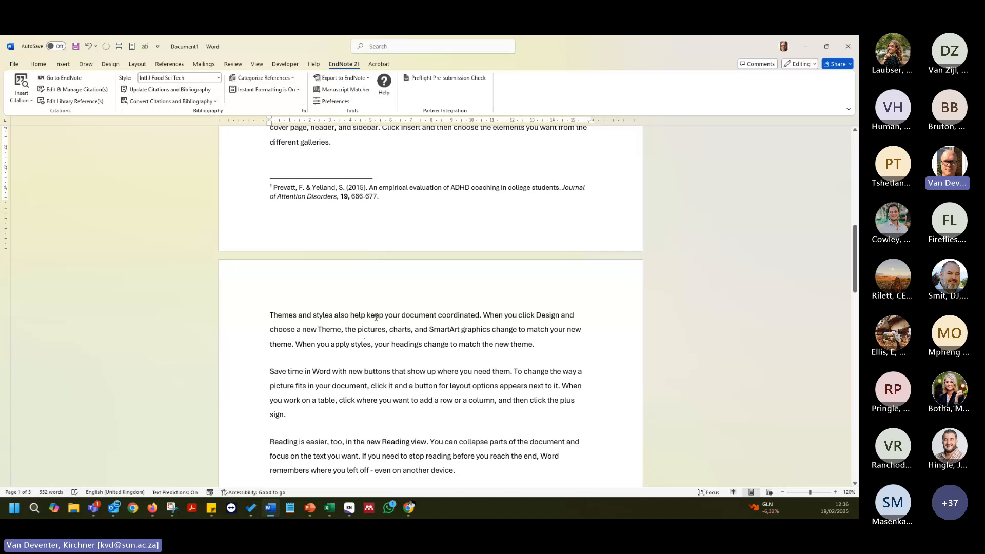
{"action": "scroll", "coordinate": [485, 412], "scroll_direction": "down", "scroll_amount": 14}
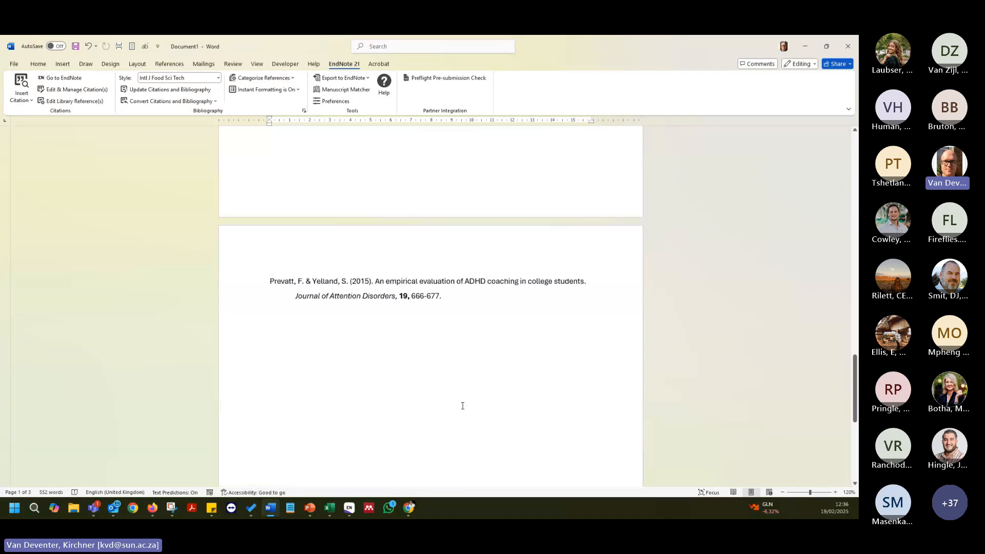
{"action": "scroll", "coordinate": [446, 374], "scroll_direction": "up", "scroll_amount": 7}
{"action": "scroll", "coordinate": [443, 367], "scroll_direction": "up", "scroll_amount": 7}
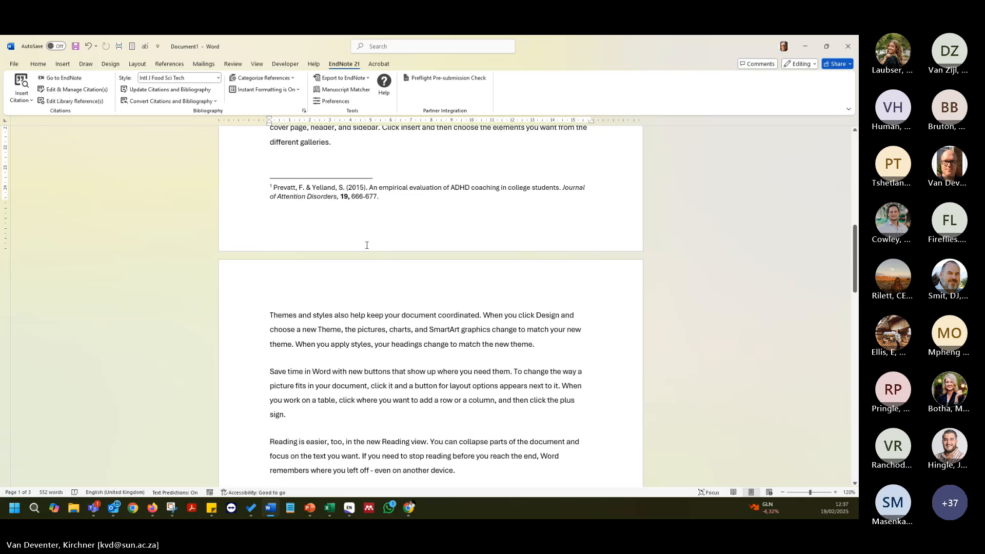
{"action": "scroll", "coordinate": [367, 246], "scroll_direction": "up", "scroll_amount": 15}
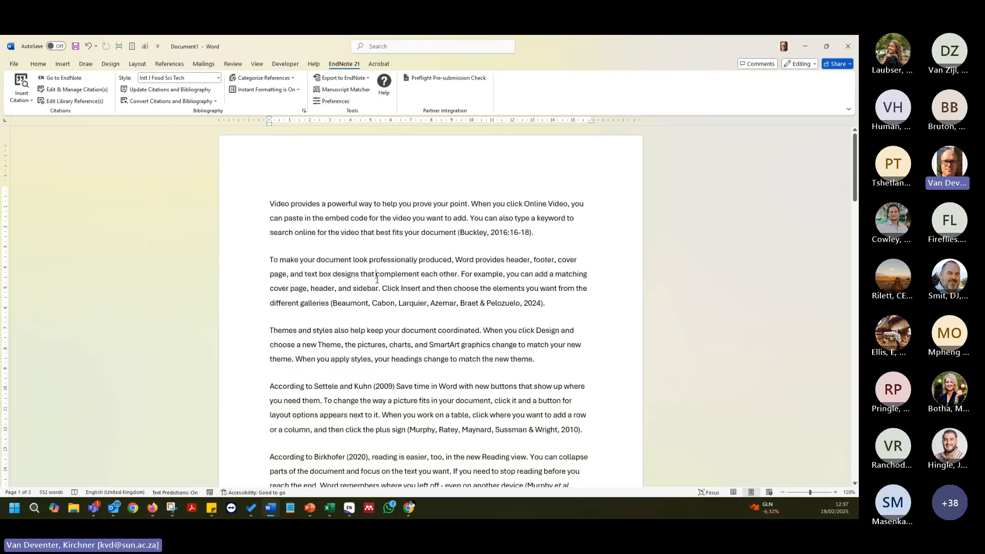
{"action": "scroll", "coordinate": [401, 267], "scroll_direction": "down", "scroll_amount": 7}
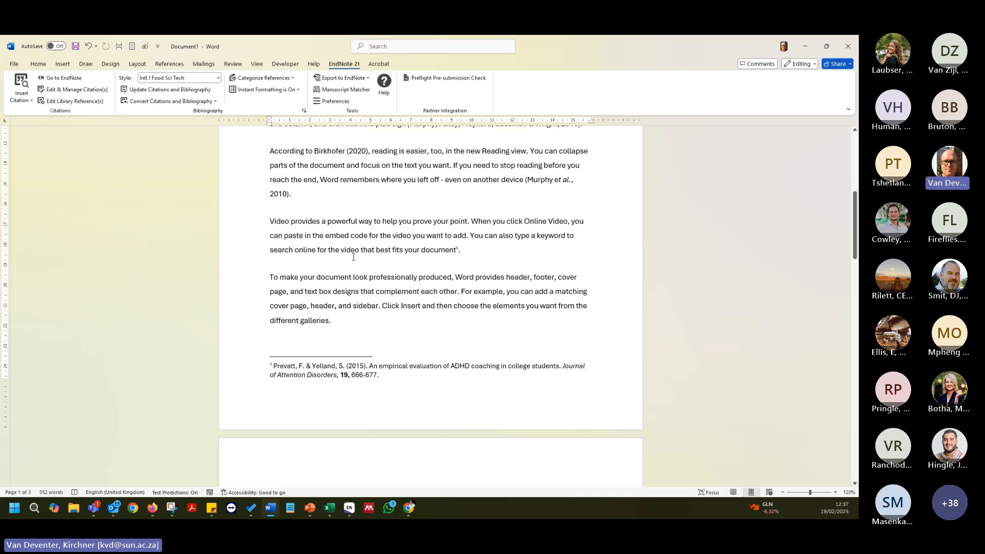
Open the Cite While You Write preferences and select EndNote online as the application.
{"action": "left_click", "coordinate": [335, 102]}
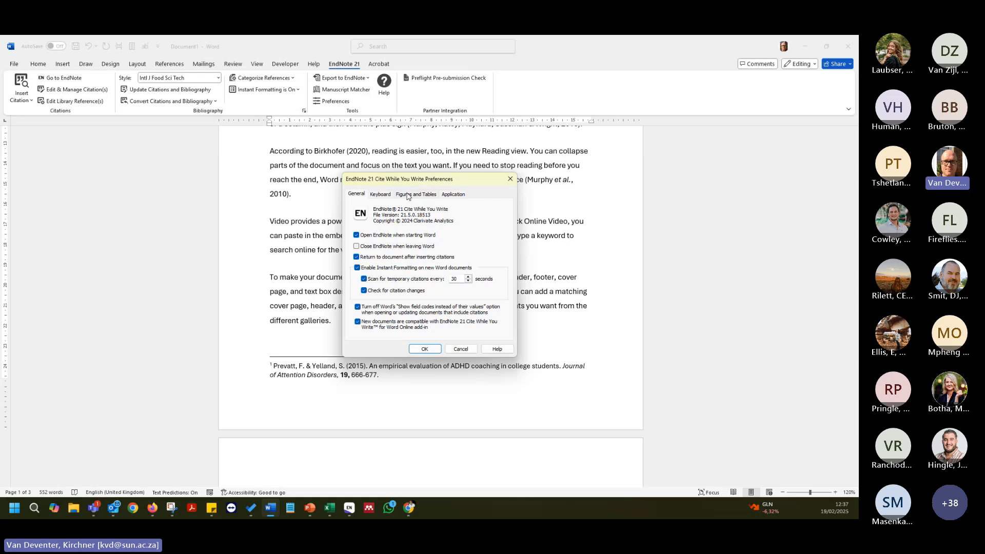
{"action": "left_click", "coordinate": [454, 195]}
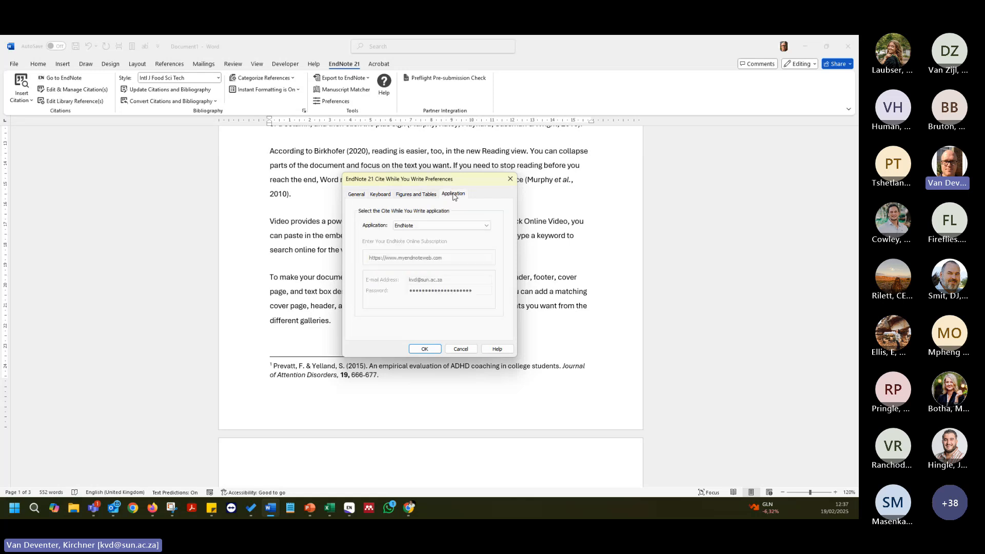
{"action": "left_click", "coordinate": [482, 226]}
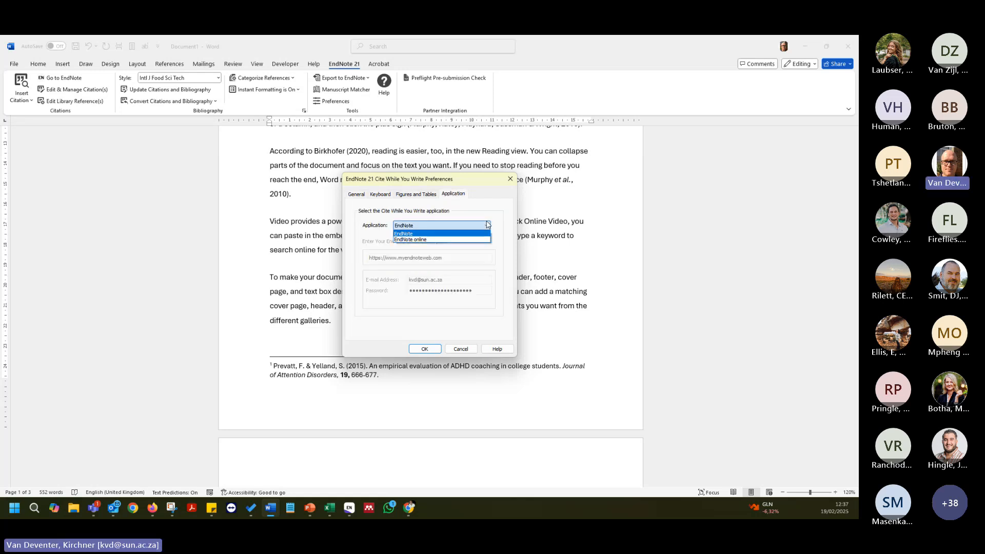
{"action": "left_click", "coordinate": [434, 241]}
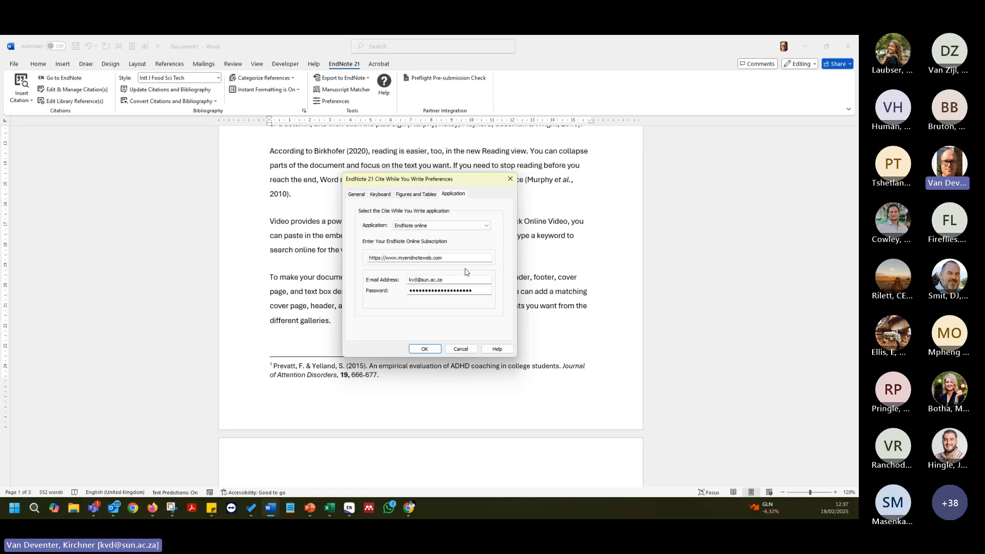
{"action": "mouse_move", "coordinate": [468, 280]}
{"action": "left_mouse_down"}
{"action": "mouse_move", "coordinate": [396, 280]}
{"action": "mouse_move", "coordinate": [478, 292]}
{"action": "left_mouse_up"}
Set the Cite While You Write application back to EndNote, review the general preferences and confirm the dialog.
{"action": "left_click", "coordinate": [434, 227]}
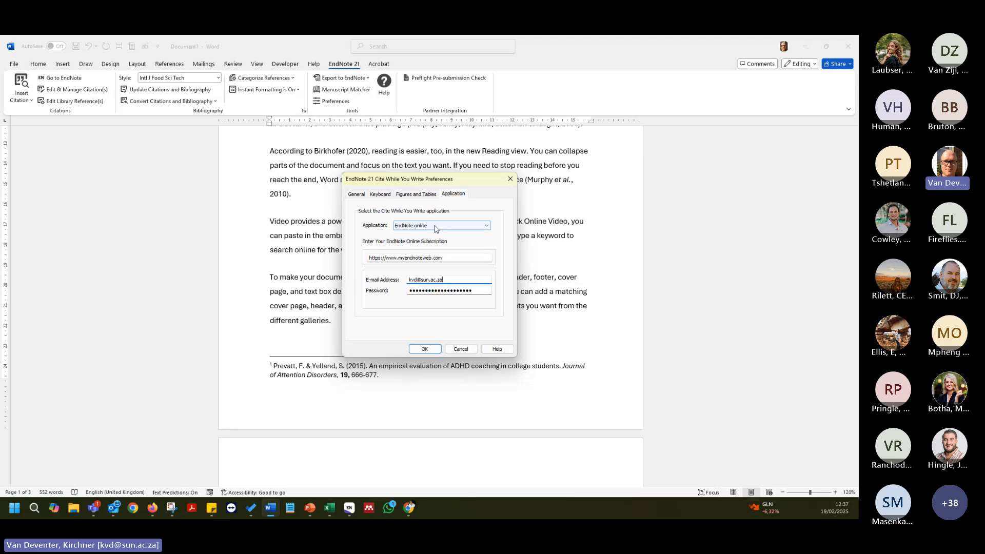
{"action": "left_click", "coordinate": [429, 234]}
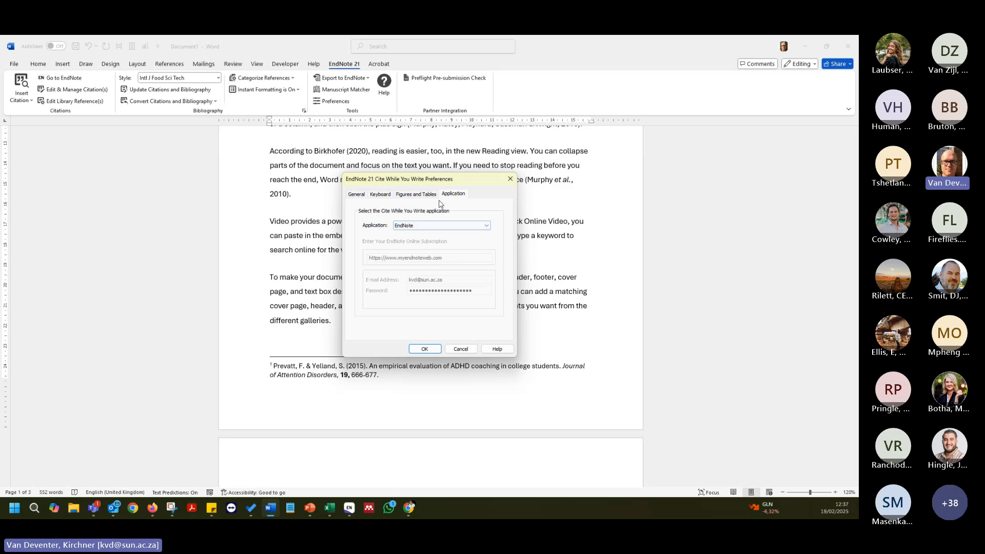
{"action": "left_click", "coordinate": [362, 194]}
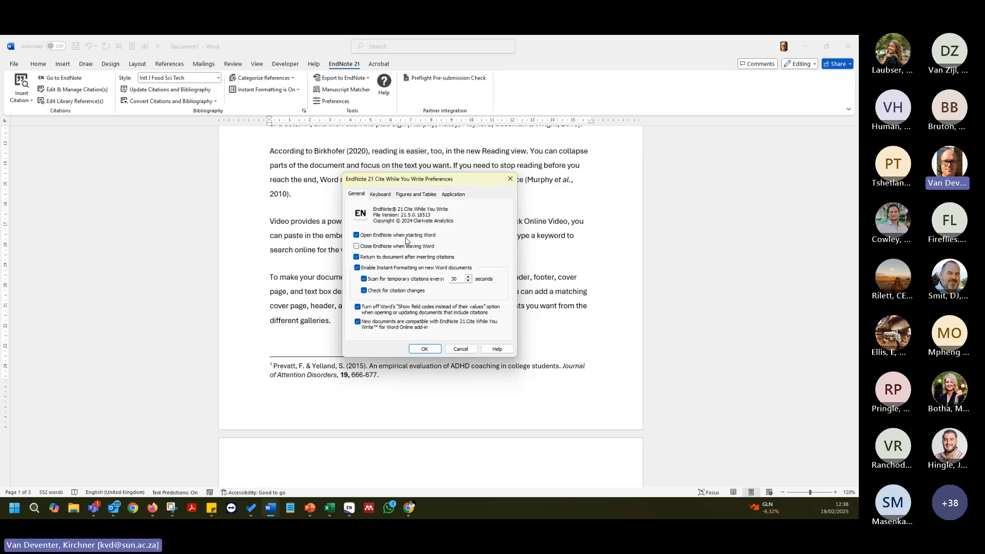
{"action": "left_click", "coordinate": [429, 349]}
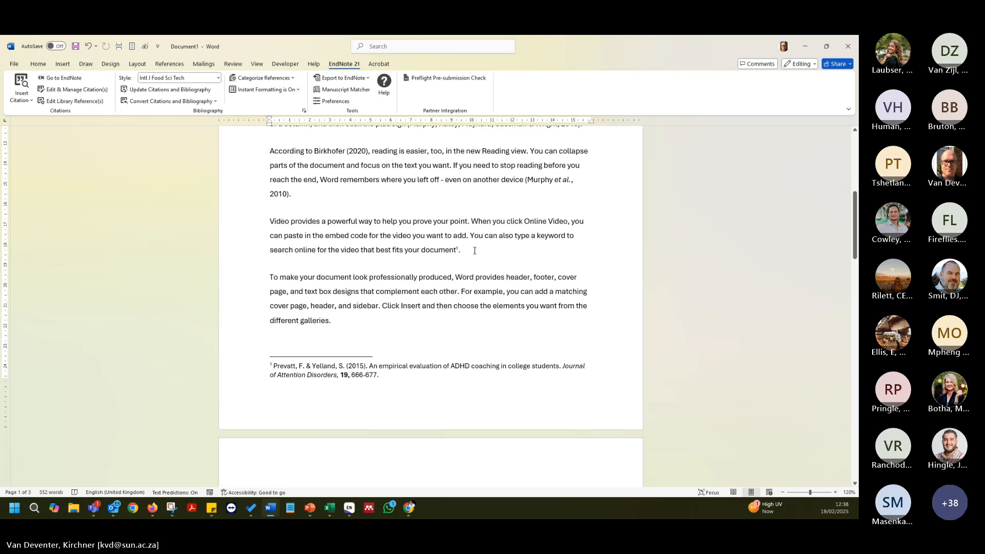
Change the document's style to SU_Harvard and cite the 1989 Drosophila cDNA article at the end of the "reading is easier" paragraph.
{"action": "left_click", "coordinate": [218, 77]}
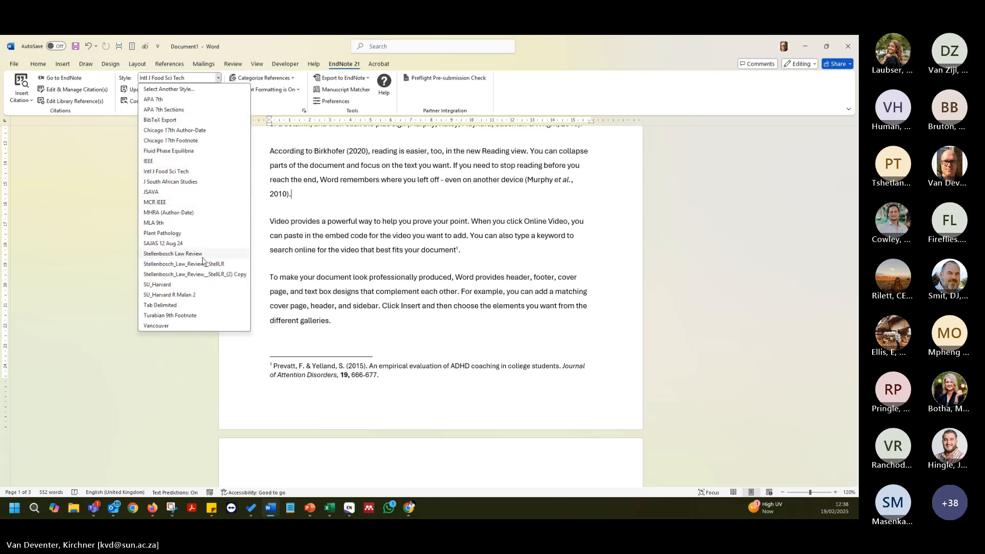
{"action": "left_click", "coordinate": [206, 284]}
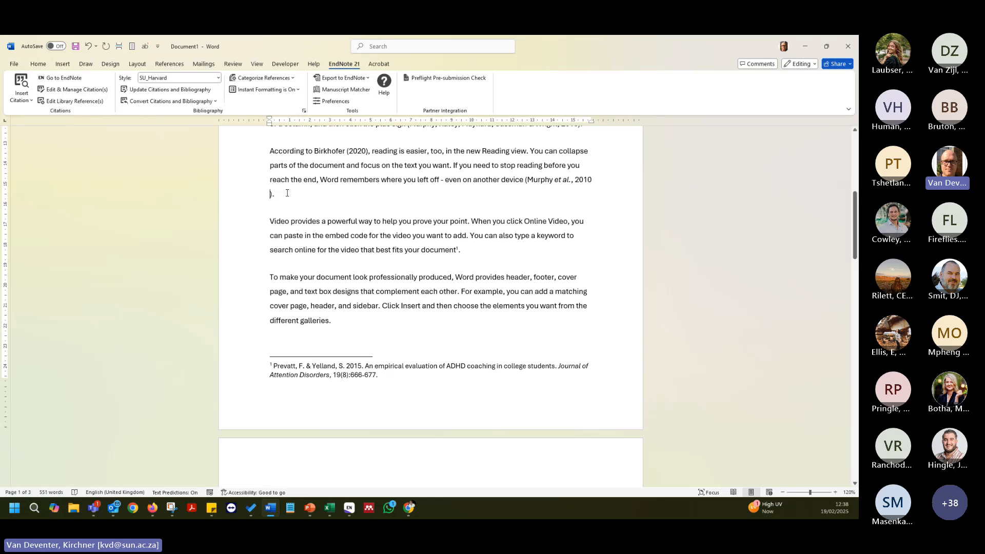
{"action": "key", "text": "BackSpace"}
{"action": "key", "text": "Right"}
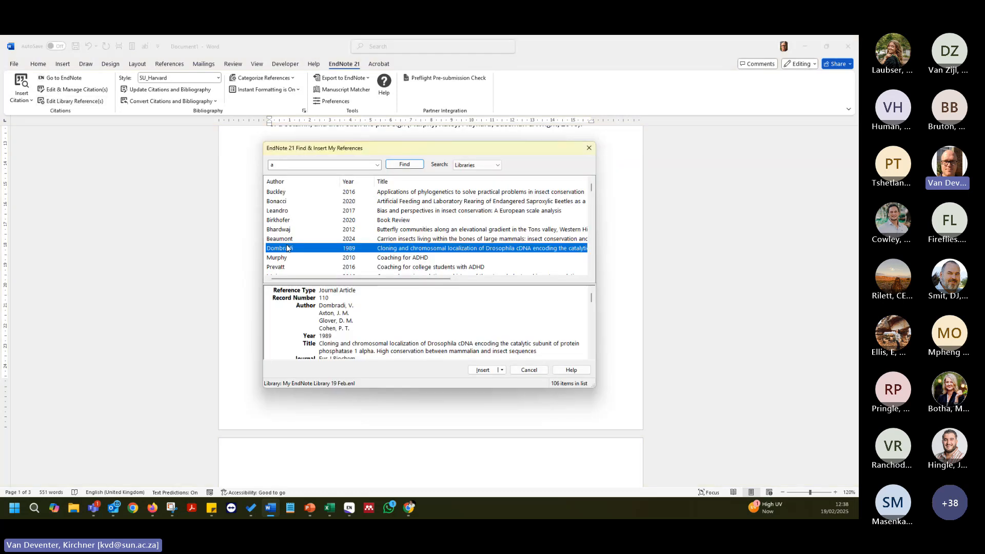
{"action": "double_click", "coordinate": [287, 249]}
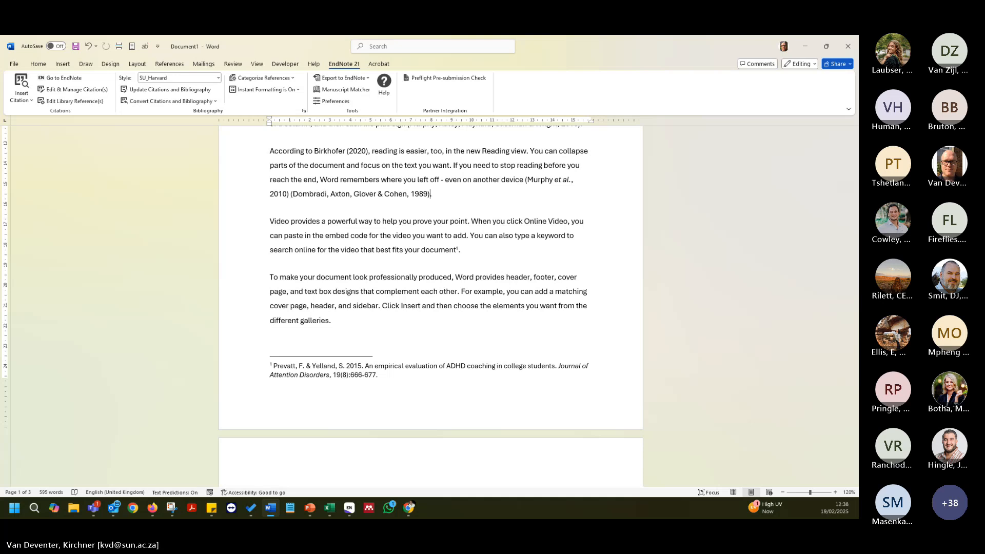
{"action": "key", "text": "alt+Tab"}
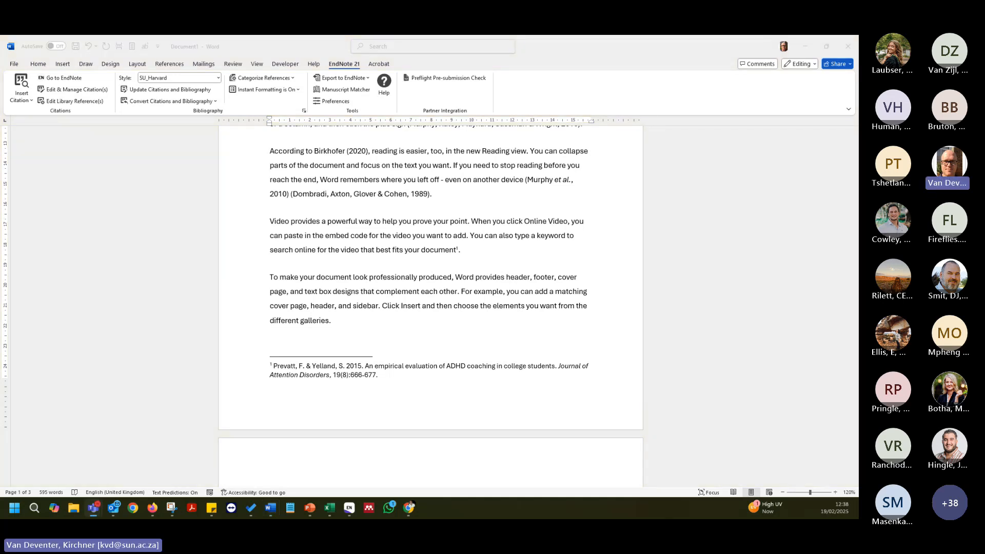
{"action": "key", "text": "alt+Tab"}
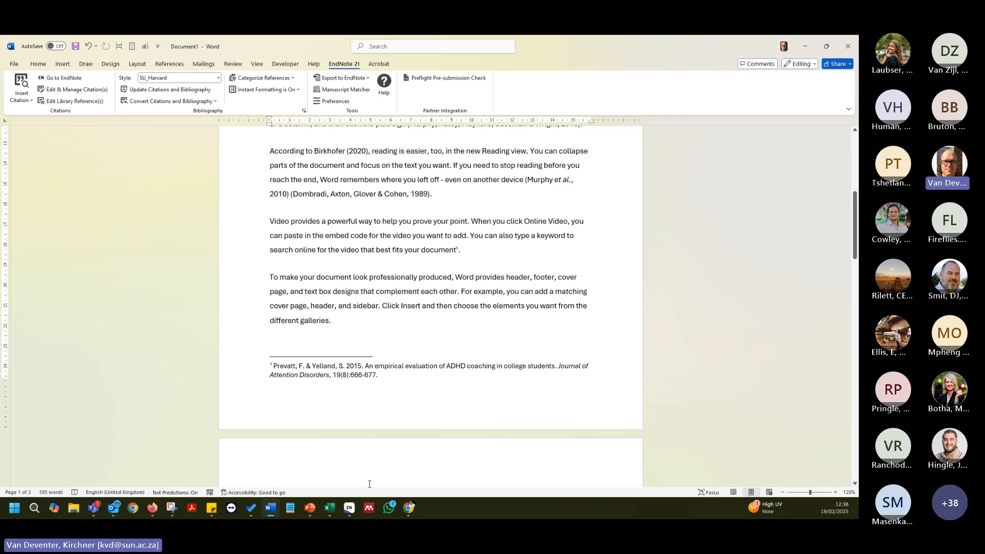
{"action": "mouse_move", "coordinate": [348, 514]}
{"action": "scroll", "coordinate": [462, 178], "scroll_direction": "up", "scroll_amount": 2}
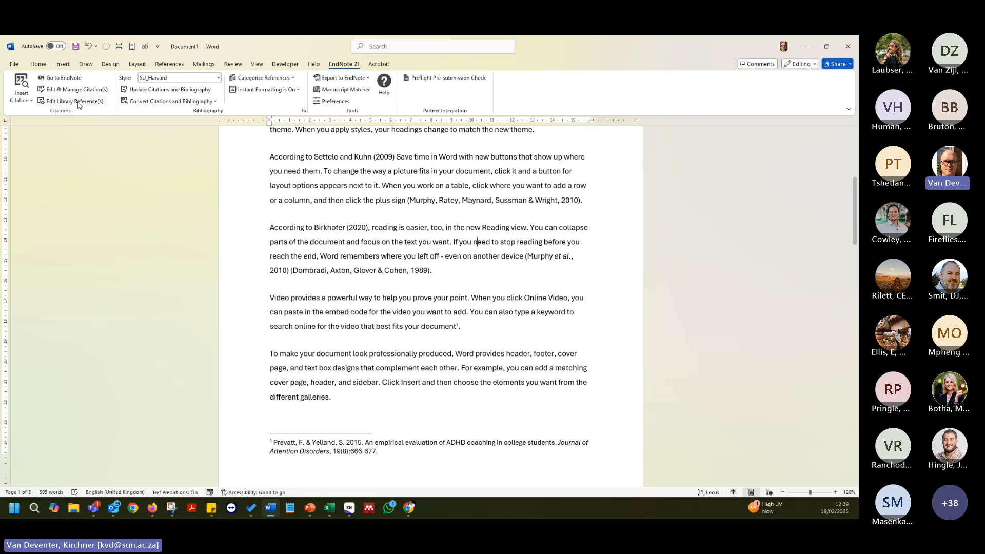
{"action": "left_click", "coordinate": [24, 86]}
{"action": "left_click", "coordinate": [299, 251]}
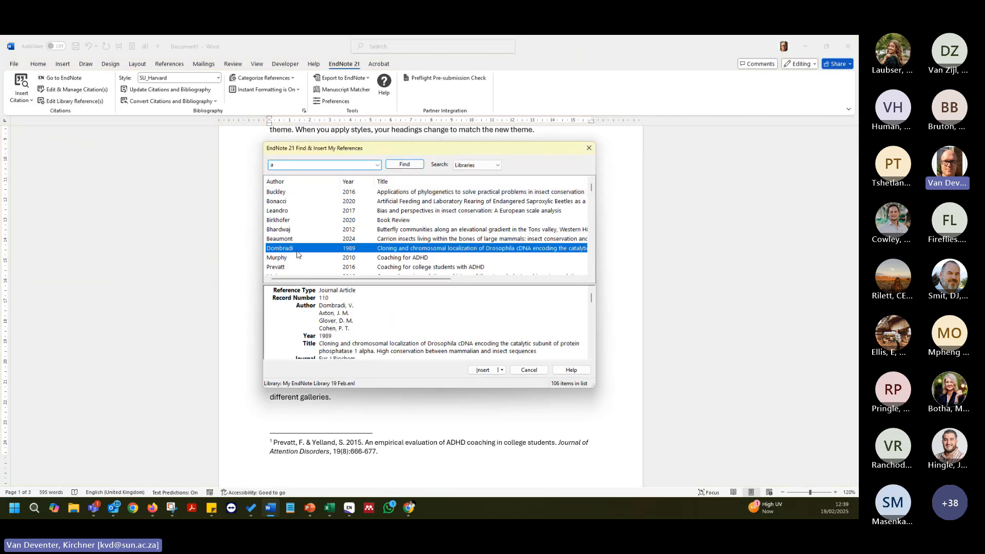
{"action": "scroll", "coordinate": [330, 250], "scroll_direction": "down", "scroll_amount": 5}
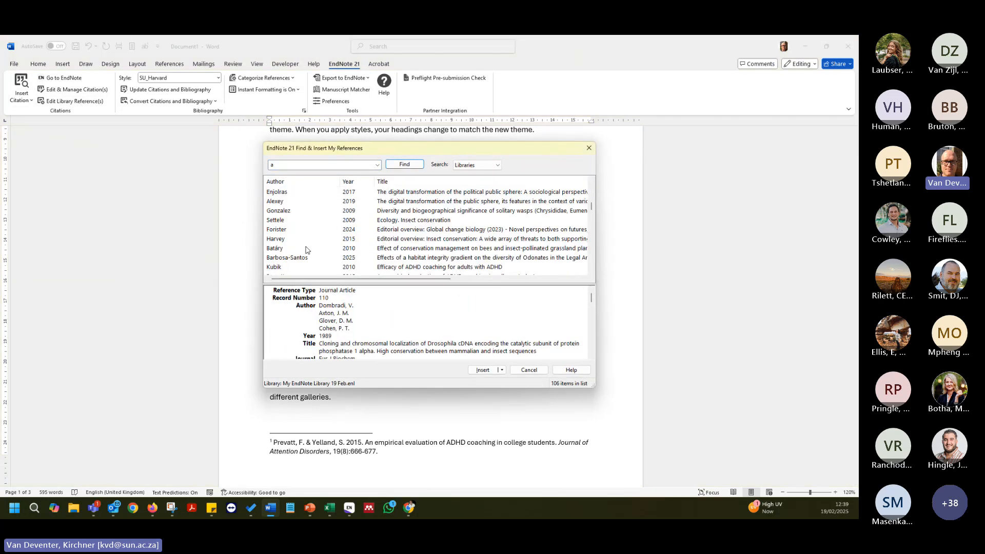
{"action": "left_click", "coordinate": [306, 250]}
{"action": "left_click", "coordinate": [529, 369]}
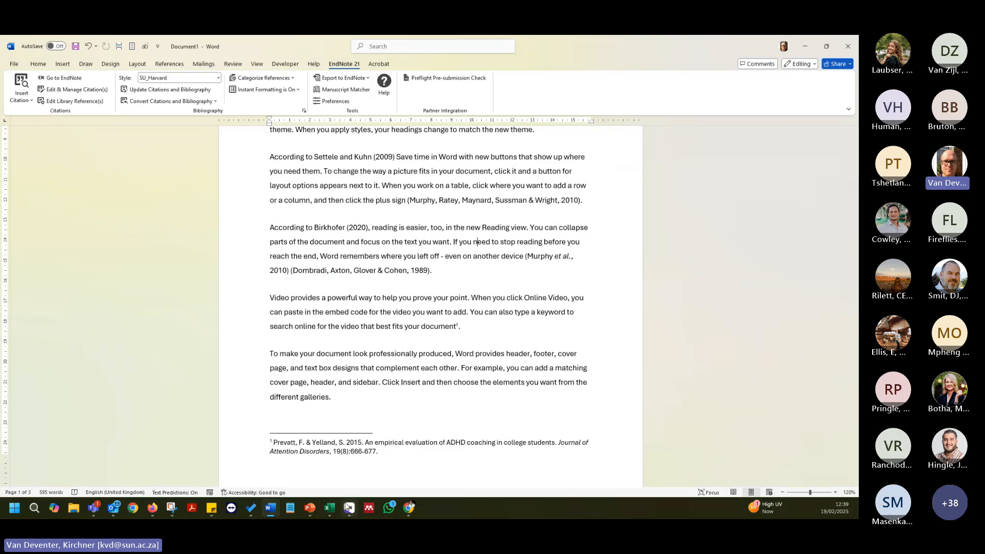
Switch to EndNote, select the 2022 conservation planning, 2024 weed role, 2010 Australasia and 2023 Neotropics references, and insert them as citations in Word.
{"action": "left_click", "coordinate": [348, 508]}
{"action": "left_click", "coordinate": [262, 374]}
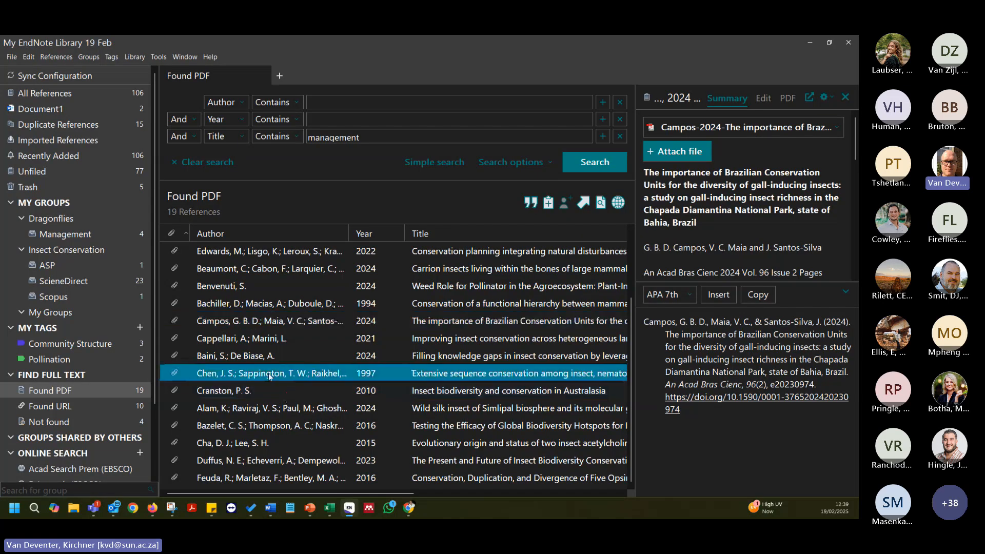
{"action": "scroll", "coordinate": [272, 349], "scroll_direction": "up", "scroll_amount": 2}
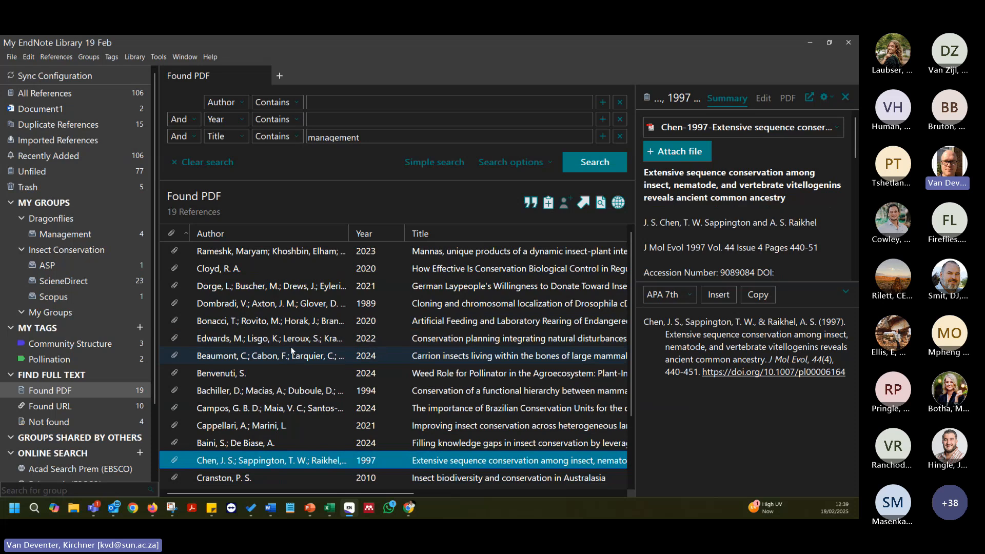
{"action": "left_click", "coordinate": [308, 340]}
{"action": "scroll", "coordinate": [305, 397], "scroll_direction": "down", "scroll_amount": 2}
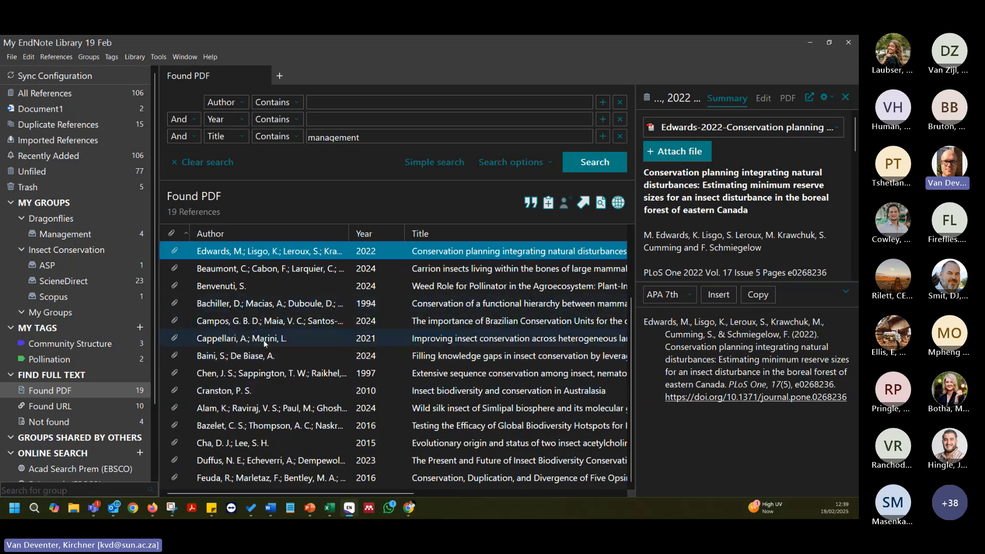
{"action": "left_click", "coordinate": [257, 268]}
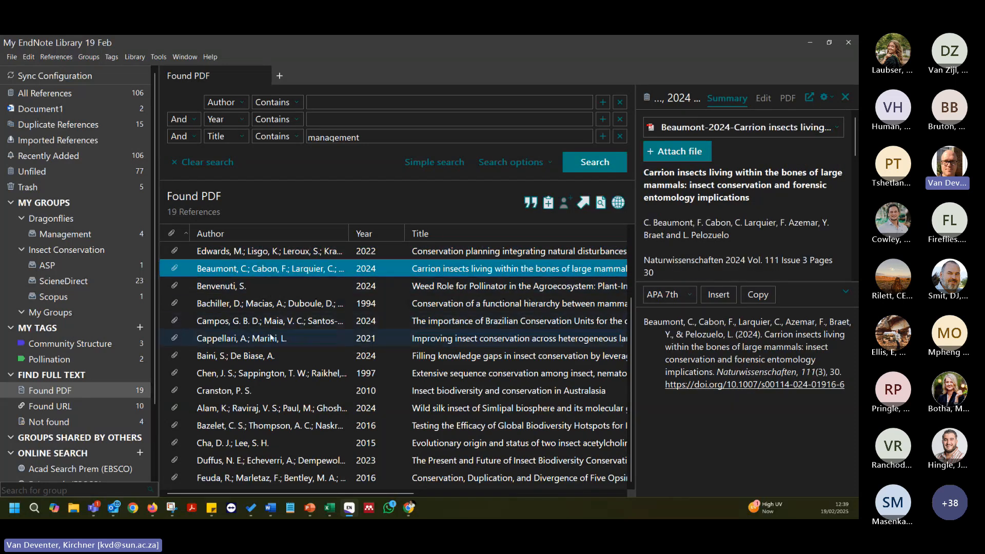
{"action": "left_click", "coordinate": [247, 252]}
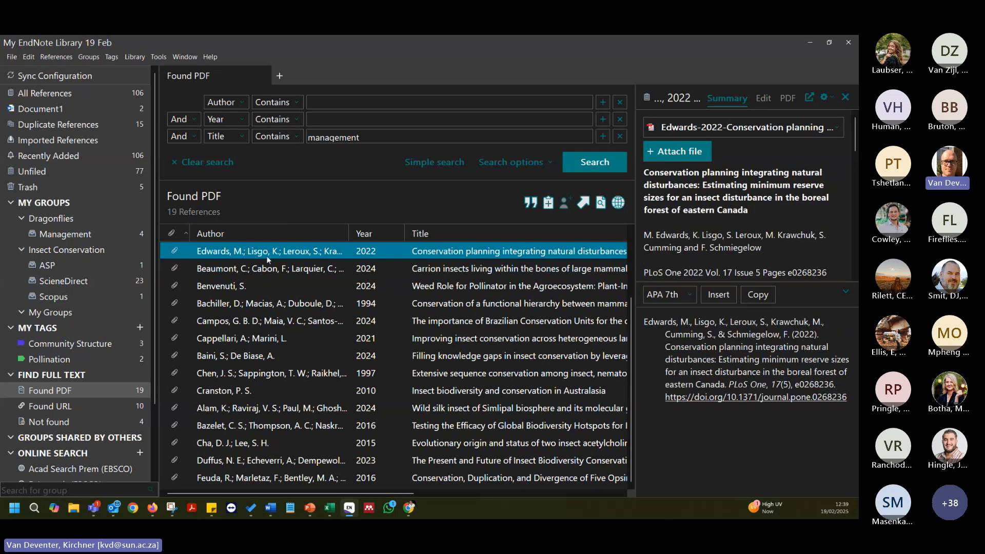
{"action": "left_click", "coordinate": [234, 288], "text": "ctrl"}
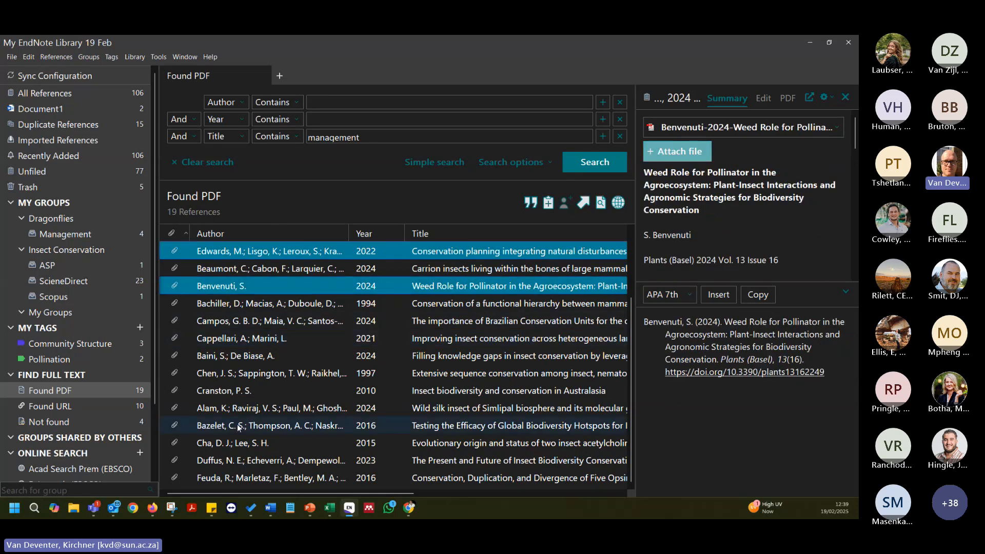
{"action": "left_click", "coordinate": [226, 397], "text": "ctrl"}
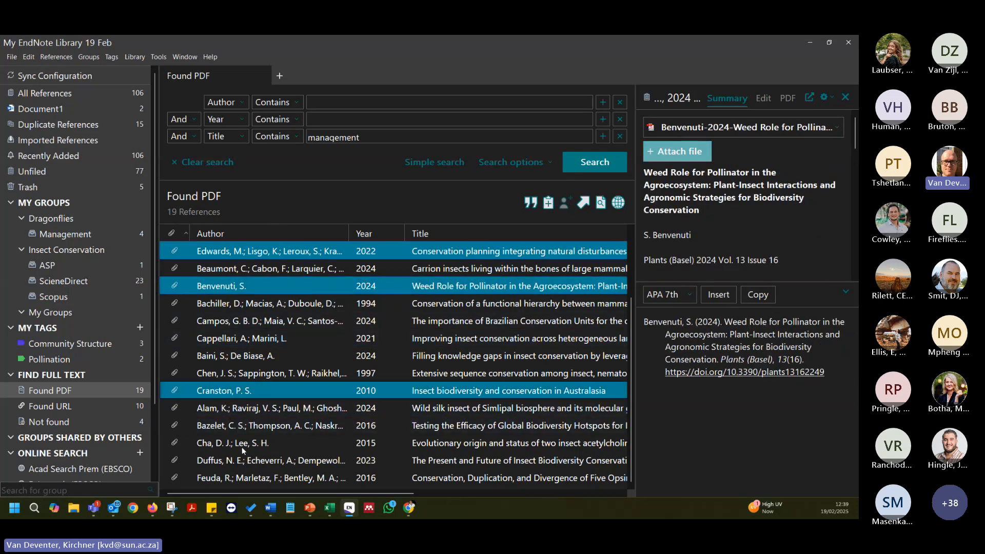
{"action": "left_click", "coordinate": [242, 459], "text": "ctrl"}
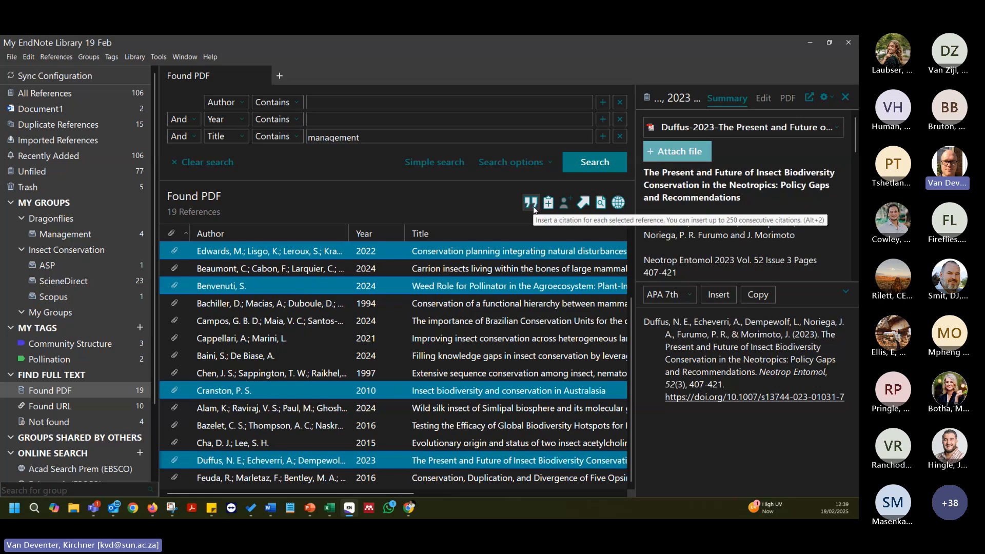
{"action": "left_click", "coordinate": [531, 203]}
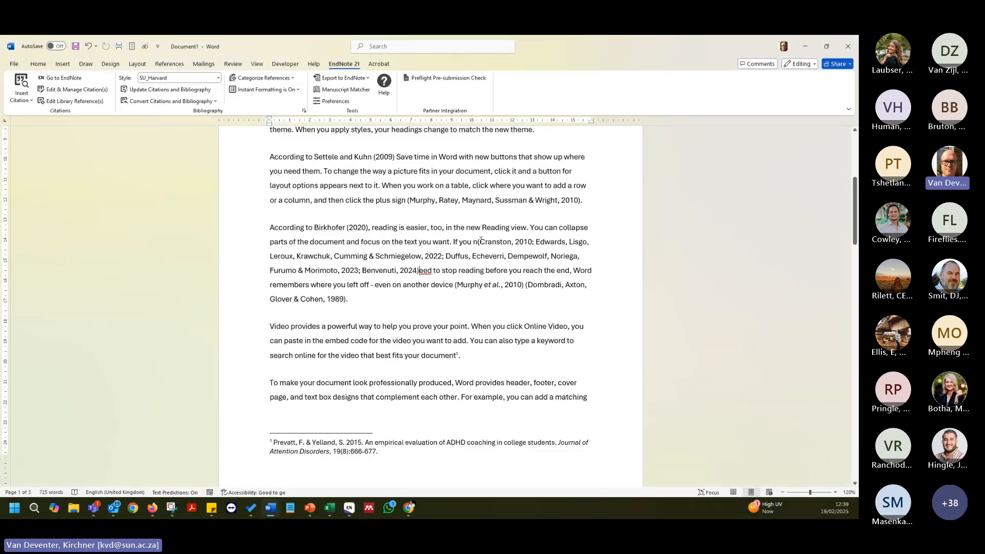
Move the four-source citation group from inside the "reading is easier" paragraph to the end of the "different galleries" sentence.
{"action": "left_click_drag", "start_coordinate": [478, 241], "coordinate": [421, 271]}
{"action": "key", "text": "ctrl+c"}
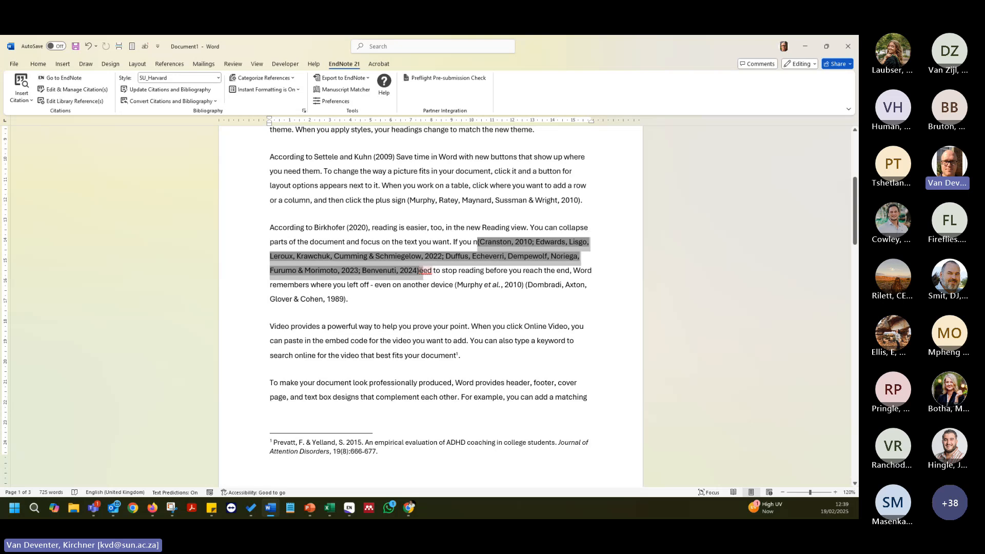
{"action": "key", "text": "Delete"}
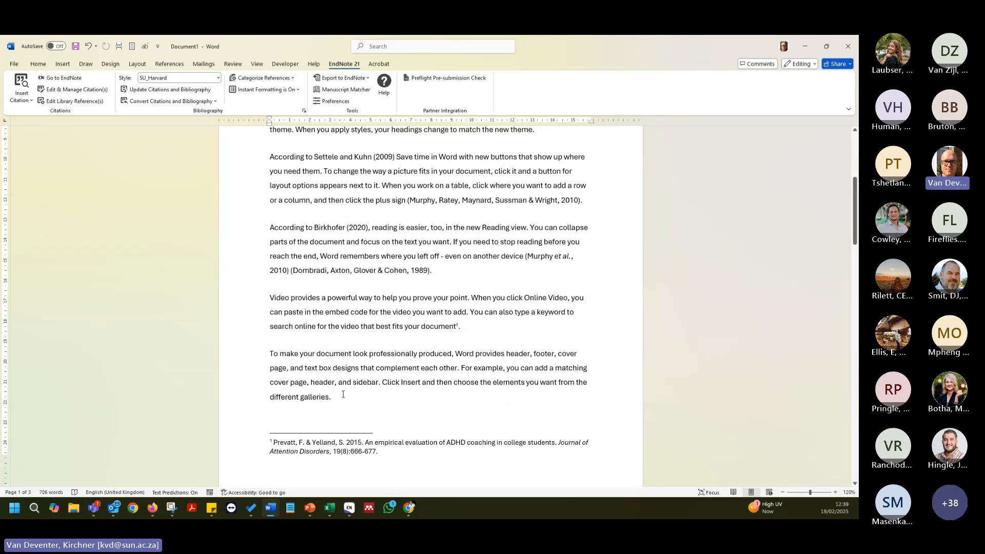
{"action": "key", "text": "ctrl+v"}
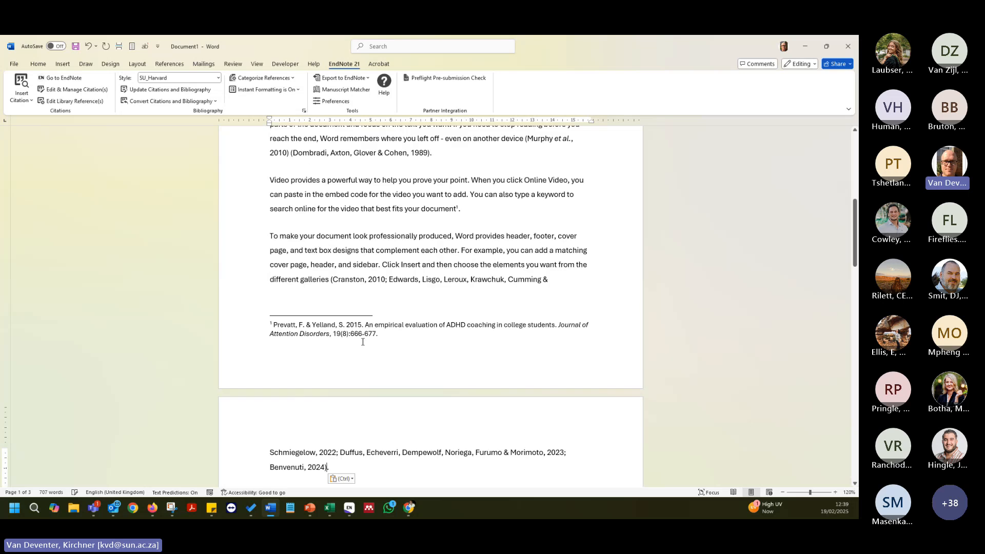
Delete the ADHD coaching footnote text and its reference mark at the end of the "Video provides" paragraph.
{"action": "left_click", "coordinate": [382, 336]}
{"action": "triple_click", "coordinate": [382, 336]}
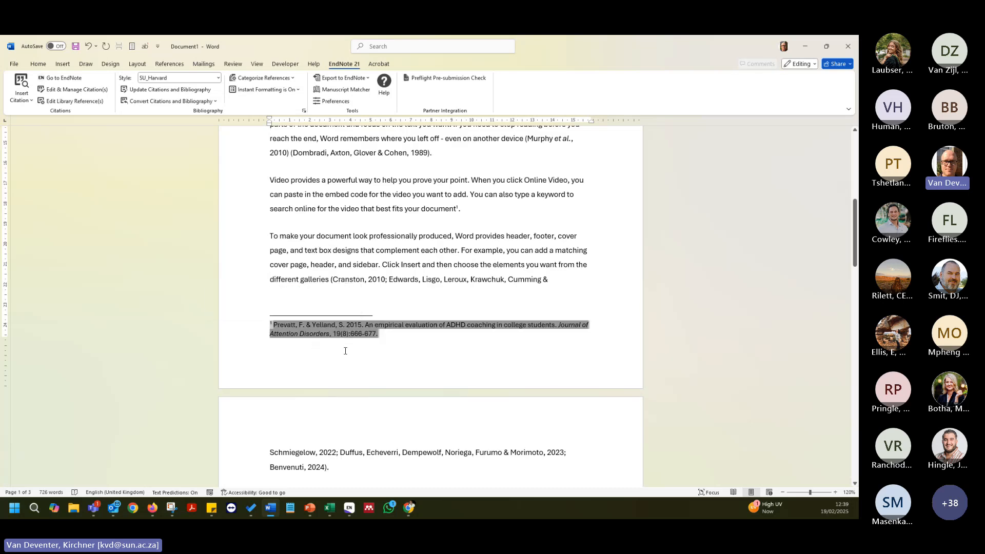
{"action": "key", "text": "Delete"}
{"action": "scroll", "coordinate": [345, 351], "scroll_direction": "up", "scroll_amount": 3}
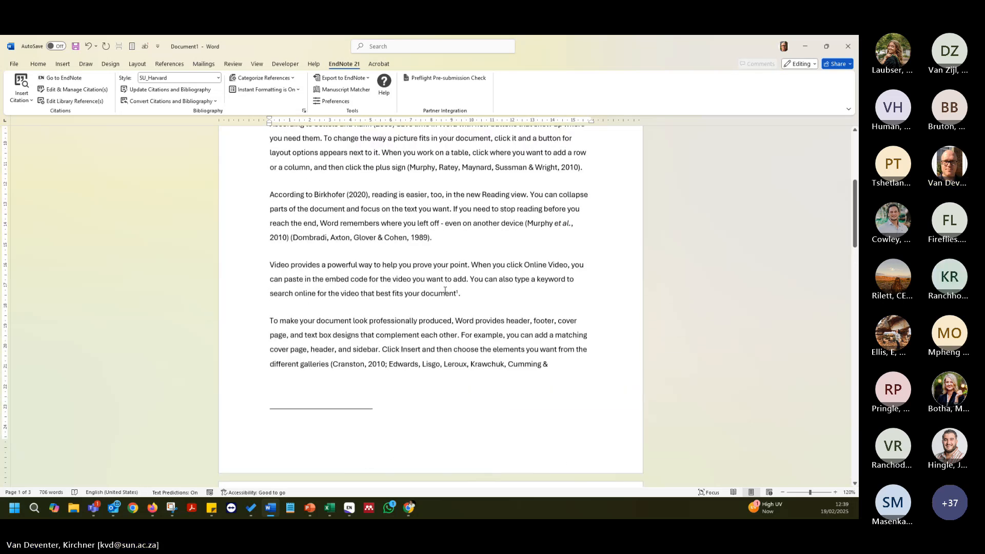
{"action": "scroll", "coordinate": [447, 291], "scroll_direction": "up", "scroll_amount": 1}
{"action": "left_click", "coordinate": [459, 312]}
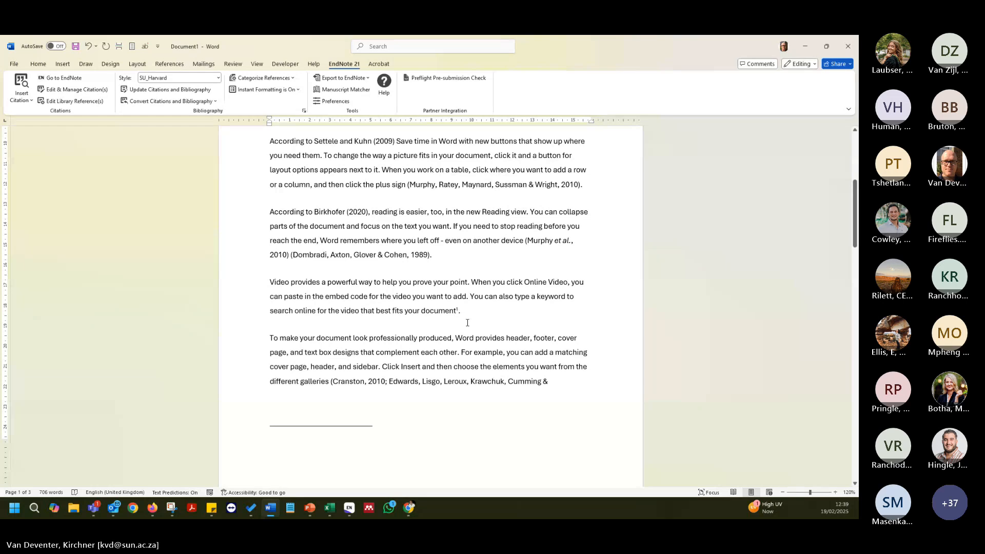
{"action": "key", "text": "BackSpace"}
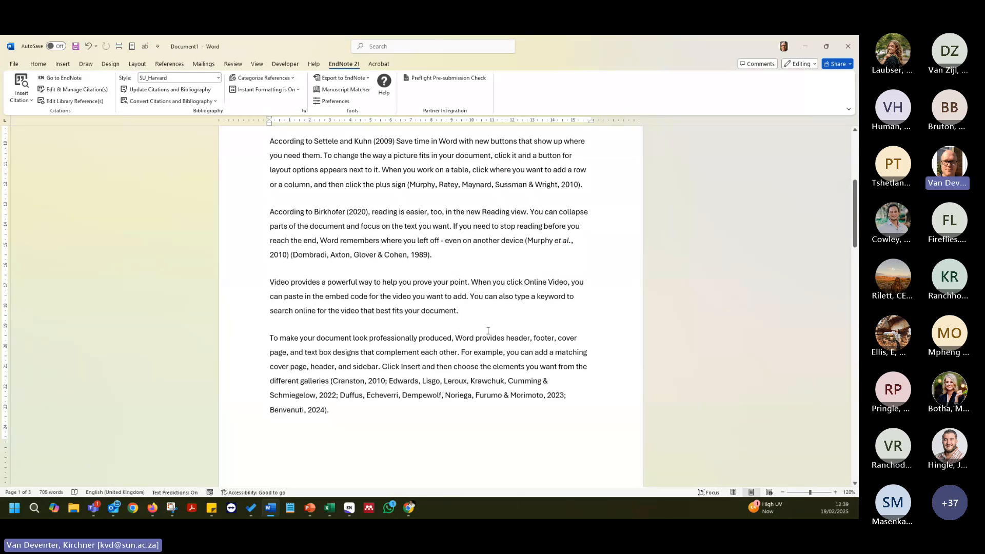
Examine the author lists and the year order of the sources in the moved citation group.
{"action": "left_click", "coordinate": [412, 385]}
{"action": "scroll", "coordinate": [395, 336], "scroll_direction": "down", "scroll_amount": 1}
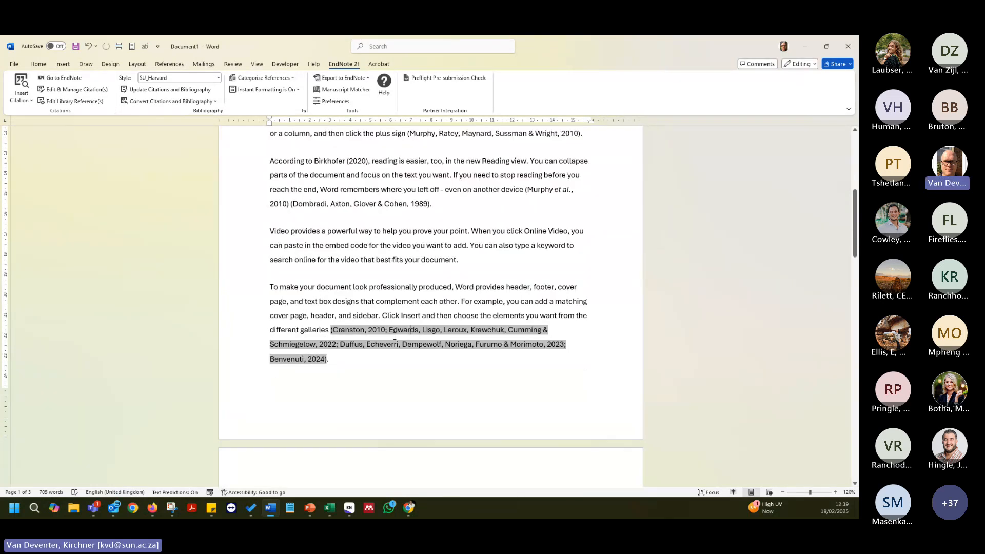
{"action": "left_click", "coordinate": [363, 333]}
{"action": "left_click", "coordinate": [440, 310]}
{"action": "scroll", "coordinate": [426, 308], "scroll_direction": "up", "scroll_amount": 7}
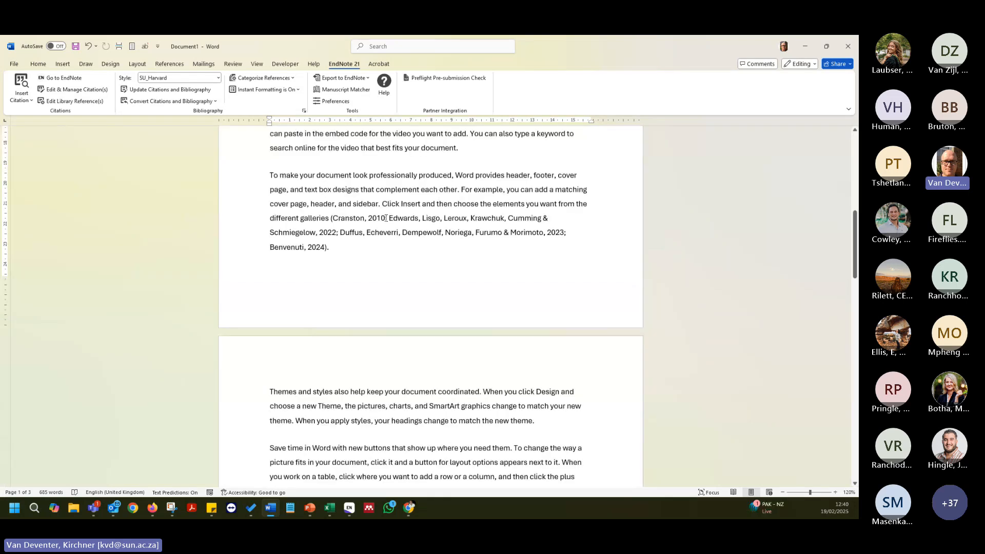
{"action": "left_click", "coordinate": [386, 218]}
{"action": "left_click", "coordinate": [438, 380]}
Cite the 1989 Drosophila cDNA article at the end of the "Themes and styles" paragraph on the second page.
{"action": "scroll", "coordinate": [512, 275], "scroll_direction": "down", "scroll_amount": 3}
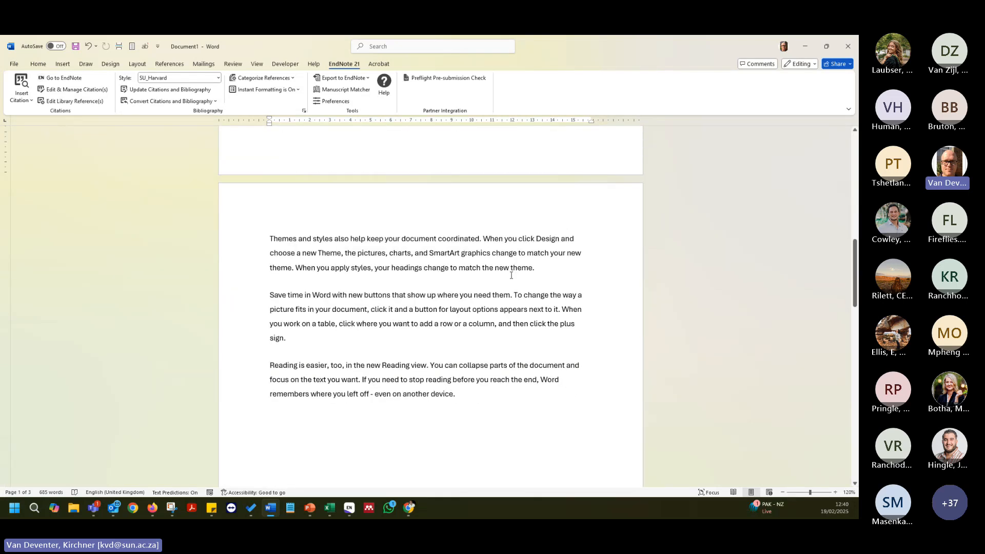
{"action": "left_click", "coordinate": [14, 64]}
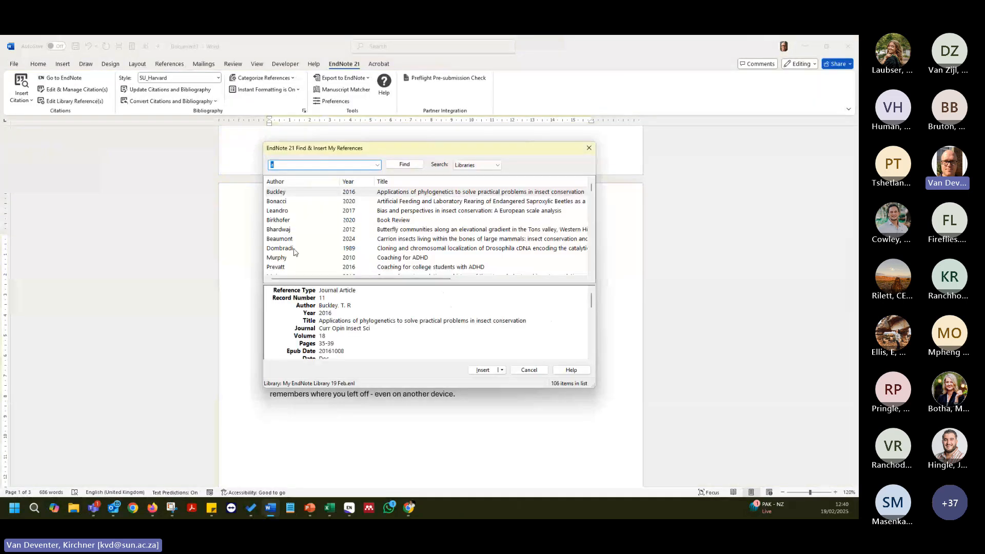
{"action": "left_click", "coordinate": [291, 249]}
{"action": "double_click", "coordinate": [290, 249]}
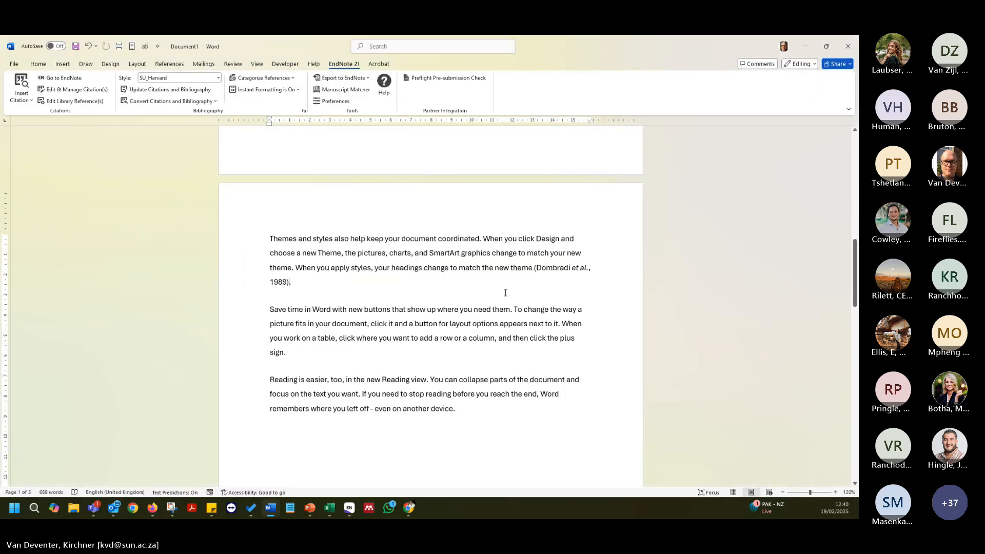
Add the 2000 article "Conservation of Insect Diversity: a Habitat Approach" to the second page's 1989 citation and review the bibliography.
{"action": "left_click", "coordinate": [561, 271]}
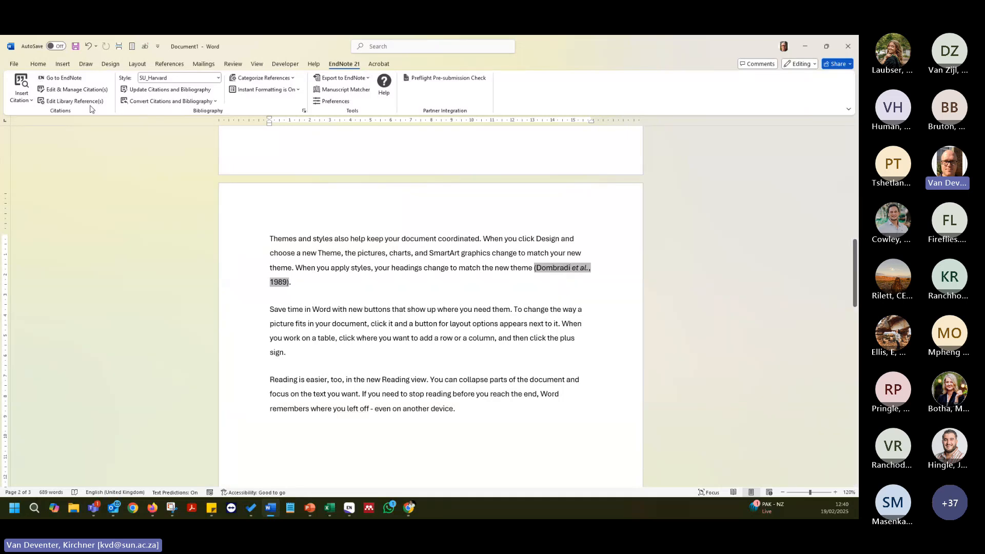
{"action": "left_click", "coordinate": [21, 82]}
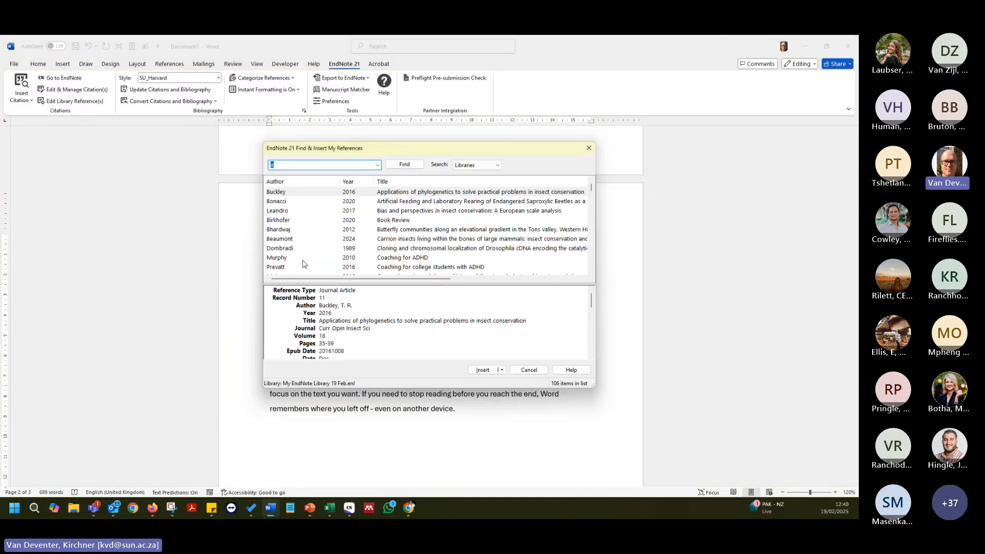
{"action": "scroll", "coordinate": [287, 231], "scroll_direction": "down", "scroll_amount": 5}
{"action": "left_click", "coordinate": [277, 250]}
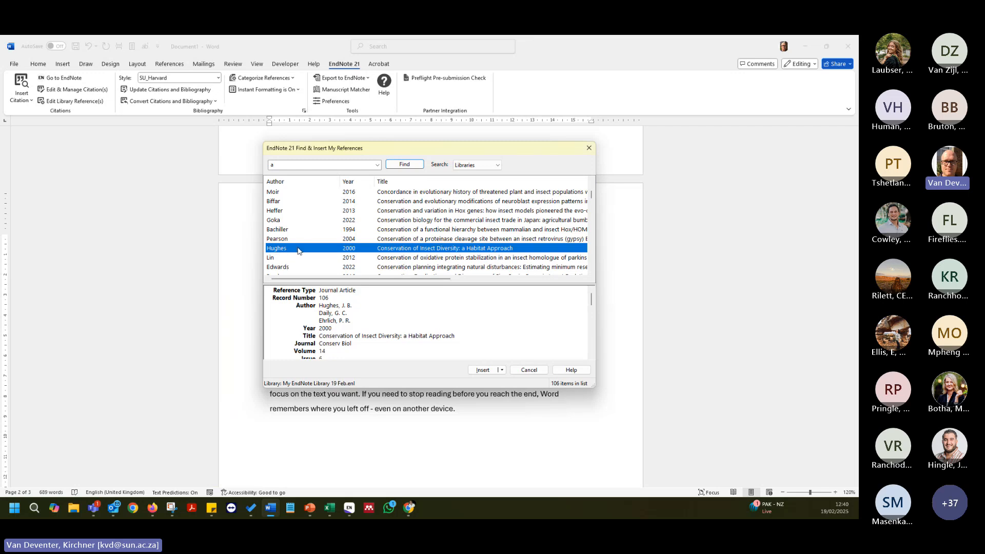
{"action": "left_click", "coordinate": [482, 370]}
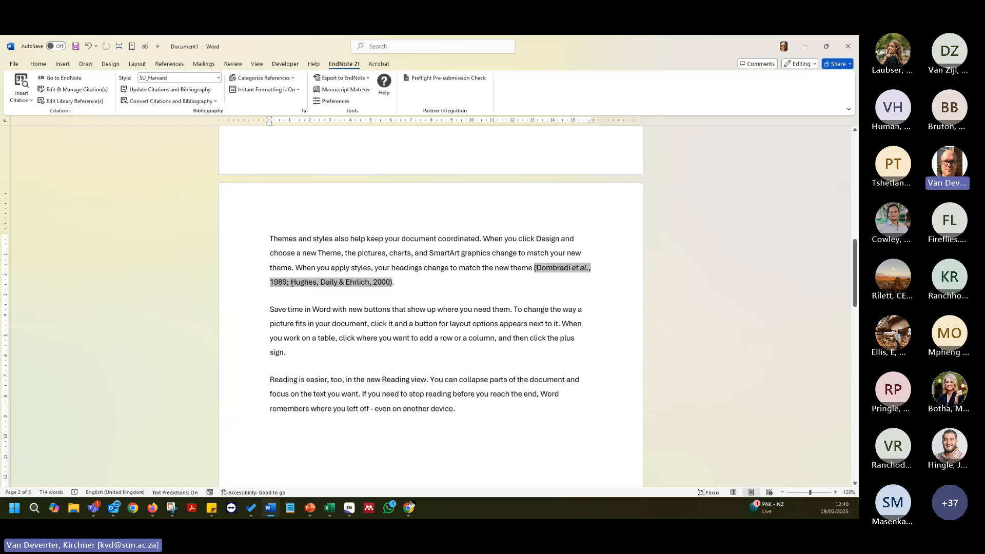
{"action": "scroll", "coordinate": [525, 308], "scroll_direction": "down", "scroll_amount": 10}
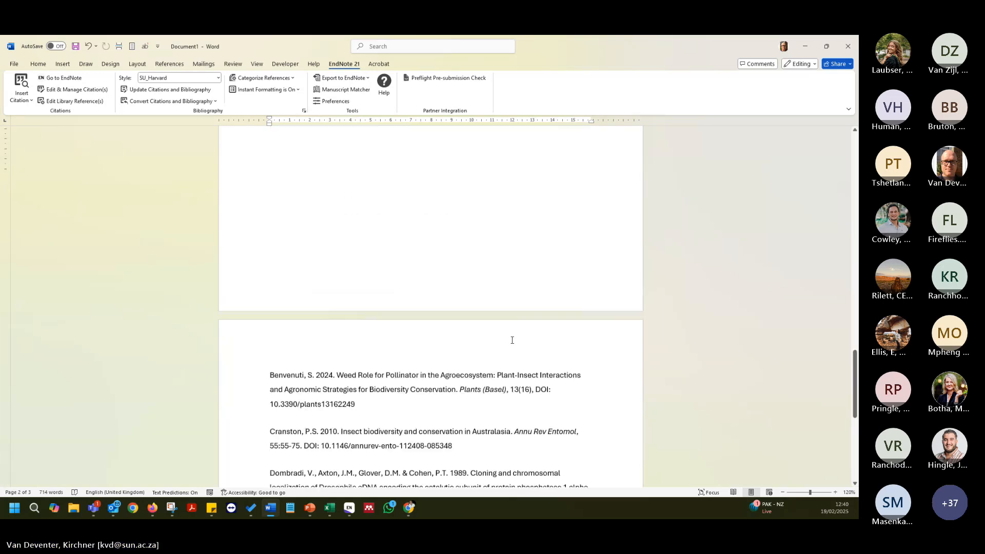
{"action": "left_click", "coordinate": [465, 311]}
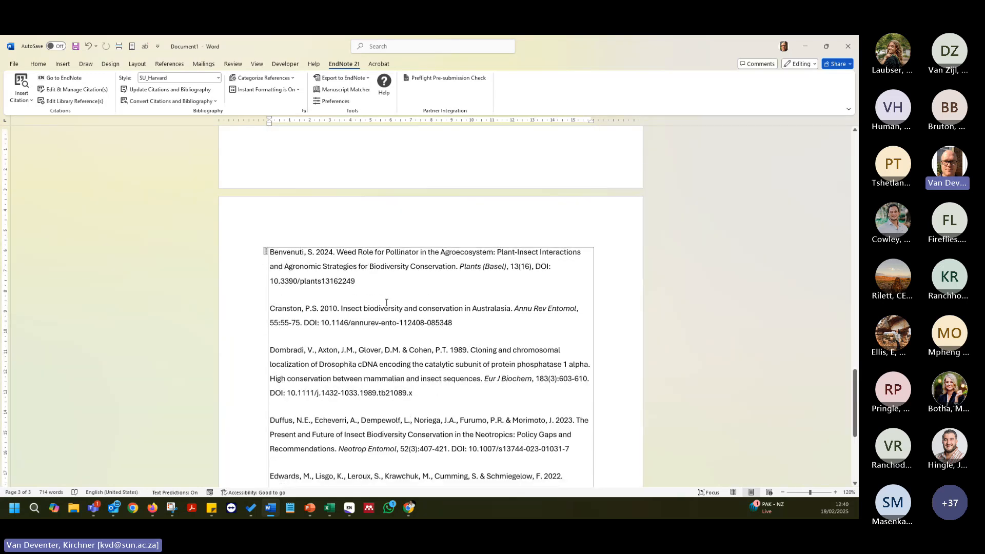
{"action": "scroll", "coordinate": [390, 300], "scroll_direction": "down", "scroll_amount": 4}
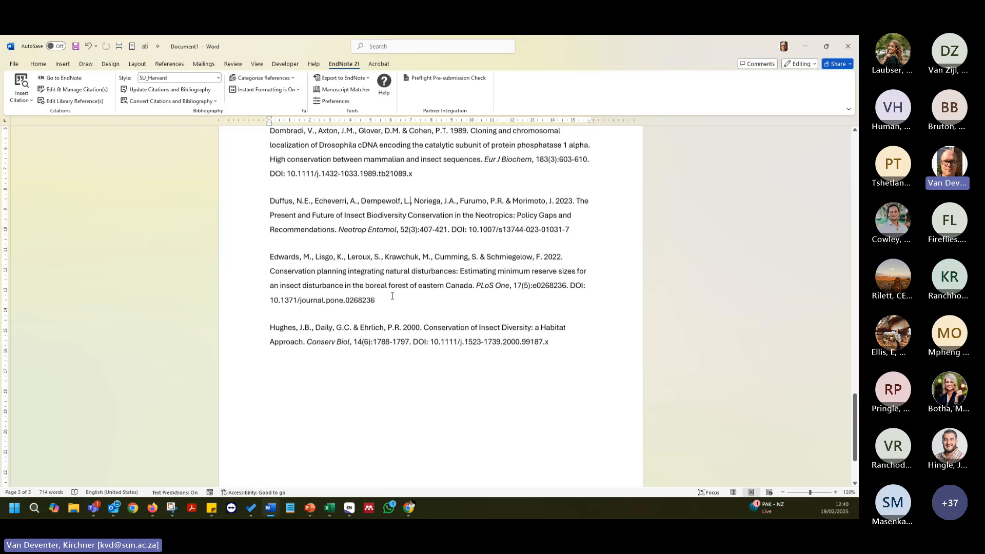
{"action": "scroll", "coordinate": [351, 327], "scroll_direction": "up", "scroll_amount": 10}
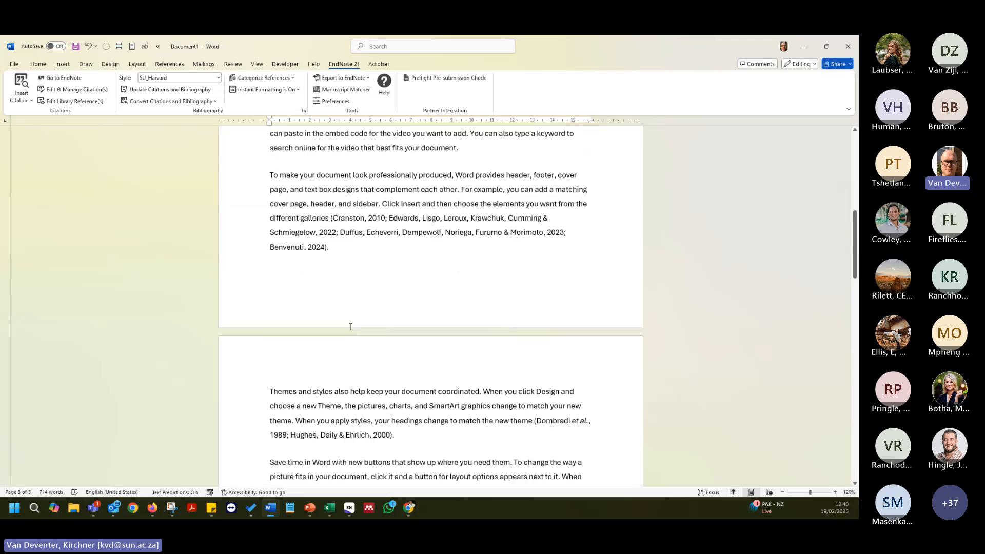
Switch to EndNote and open the SU_Harvard output style for editing at the author list settings for citations.
{"action": "left_click", "coordinate": [349, 508]}
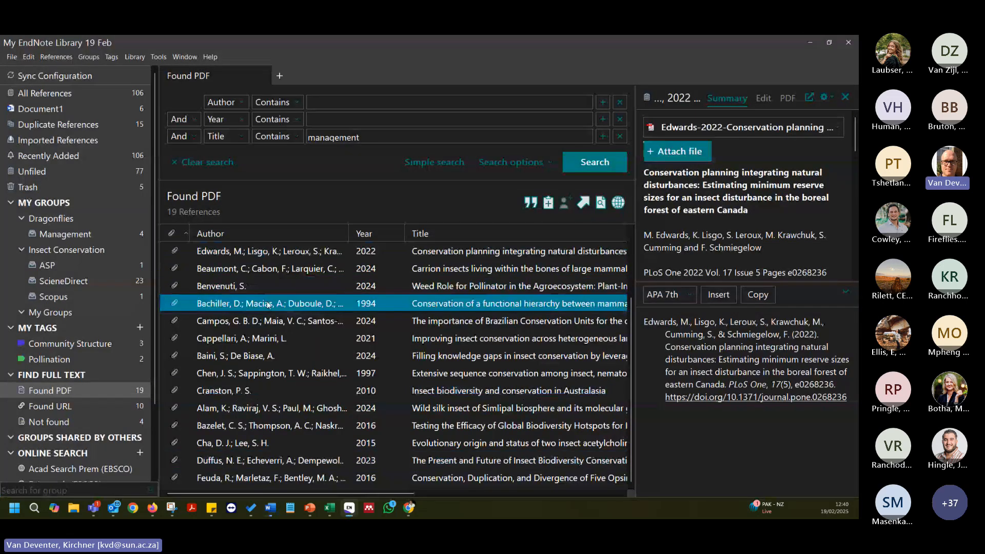
{"action": "left_click", "coordinate": [159, 58]}
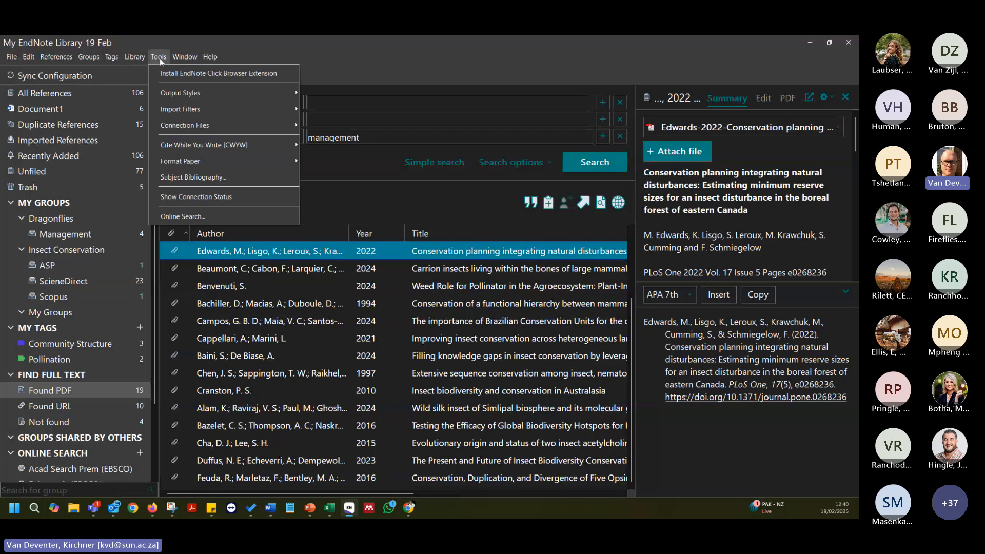
{"action": "mouse_move", "coordinate": [176, 96]}
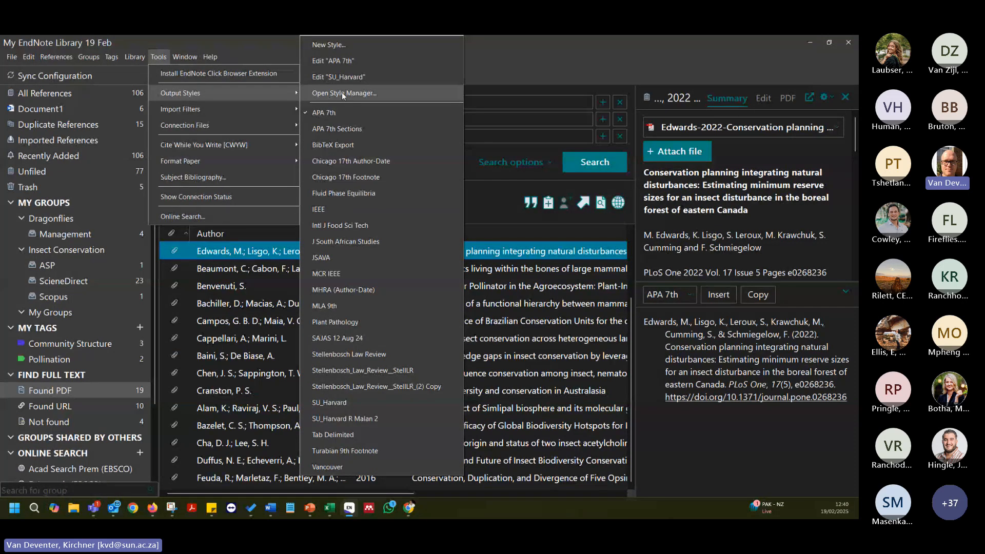
{"action": "left_click", "coordinate": [361, 78]}
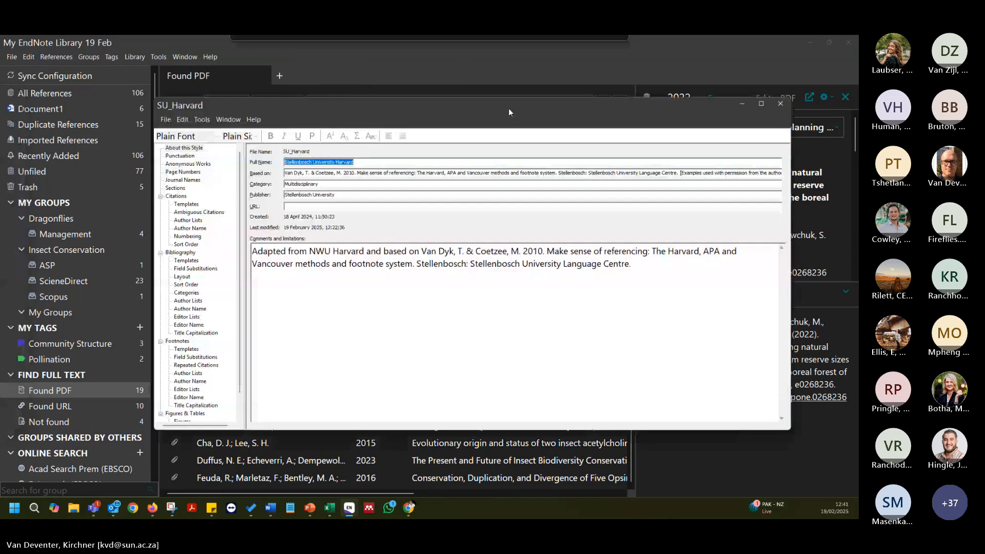
{"action": "left_click", "coordinate": [198, 221]}
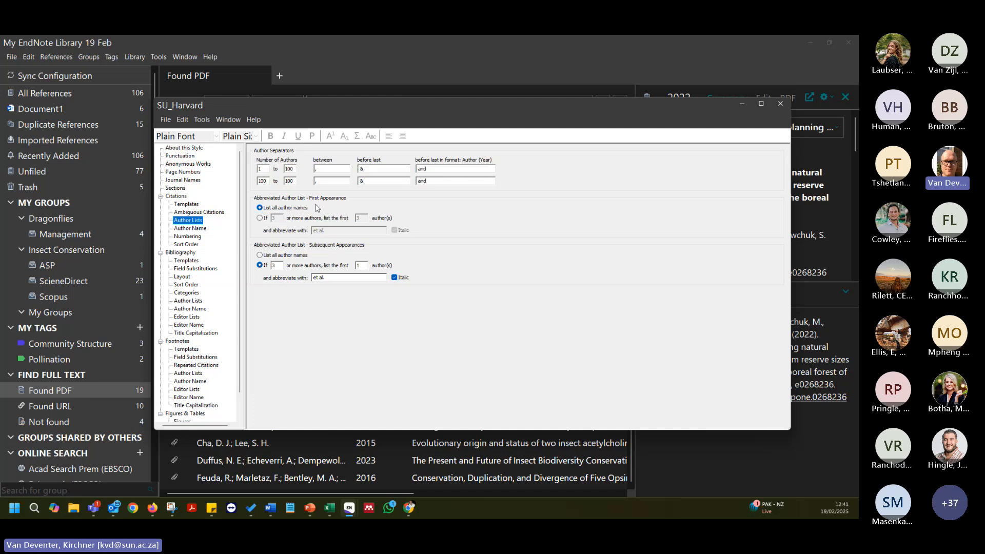
Abbreviate the first-appearance author list for 3 or more authors, listing the first 1 author followed by italic "et al.".
{"action": "left_click", "coordinate": [260, 218]}
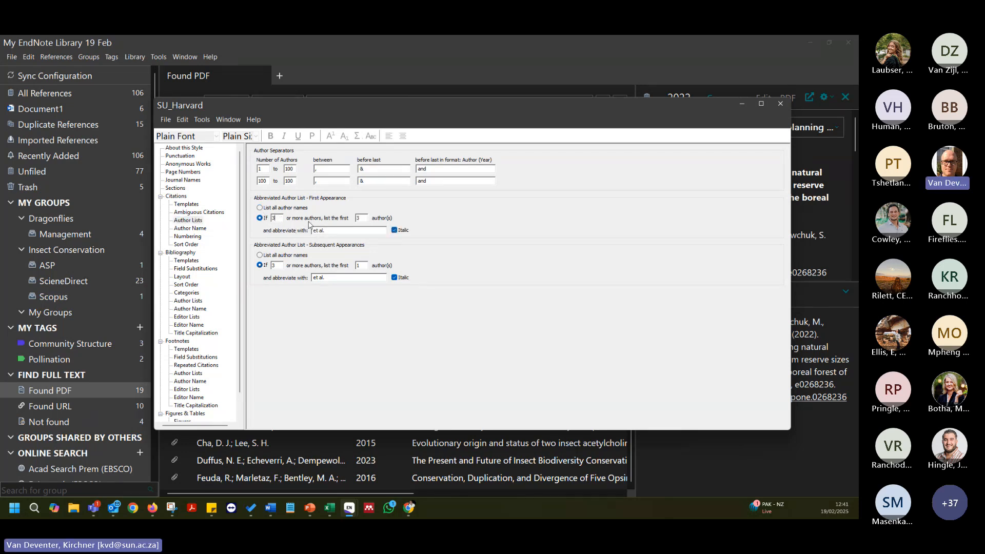
{"action": "key", "text": "Tab"}
{"action": "type", "text": "1"}
{"action": "left_click", "coordinate": [394, 230]}
{"action": "left_click", "coordinate": [395, 230]}
{"action": "left_click_drag", "start_coordinate": [282, 217], "coordinate": [228, 219]}
{"action": "left_click", "coordinate": [324, 229]}
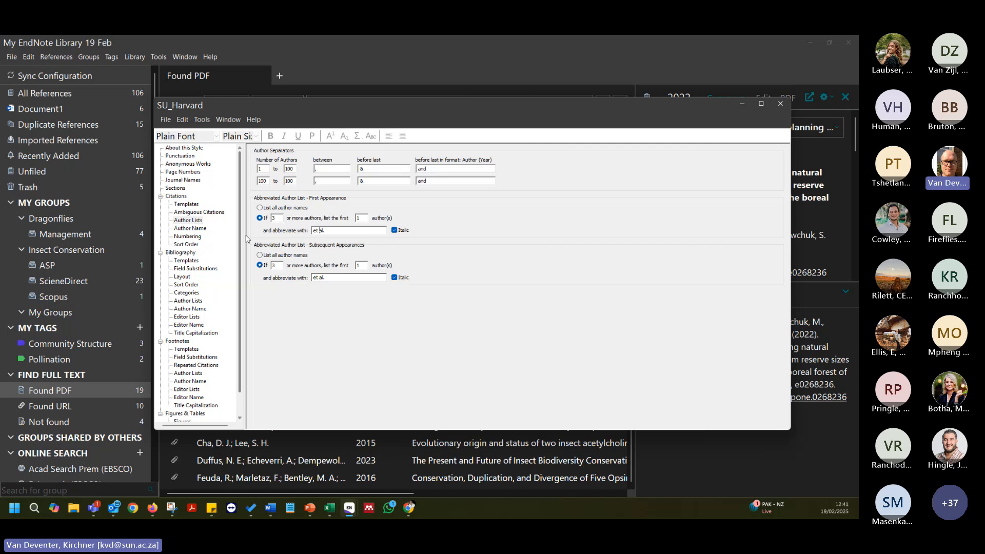
Try Same as bibliography as the style's citation sort order, and set it back to Year + Author.
{"action": "left_click", "coordinate": [187, 245]}
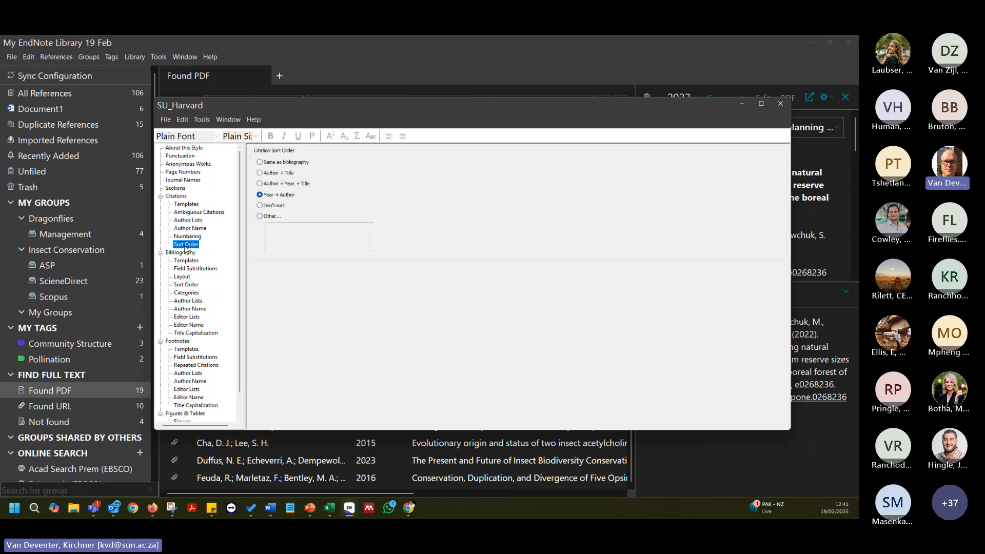
{"action": "left_click", "coordinate": [295, 184]}
{"action": "left_click", "coordinate": [272, 197]}
{"action": "left_click", "coordinate": [288, 163]}
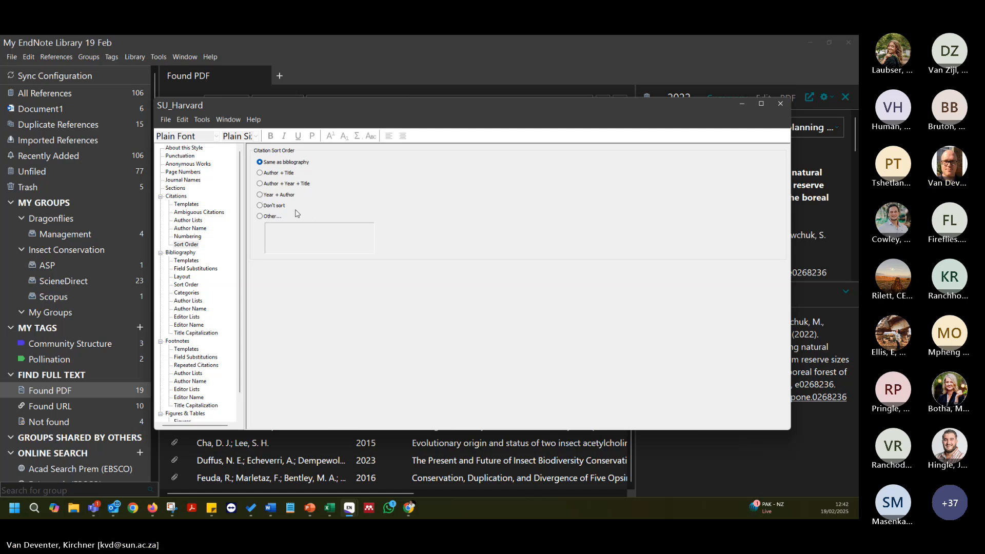
{"action": "left_click", "coordinate": [280, 199]}
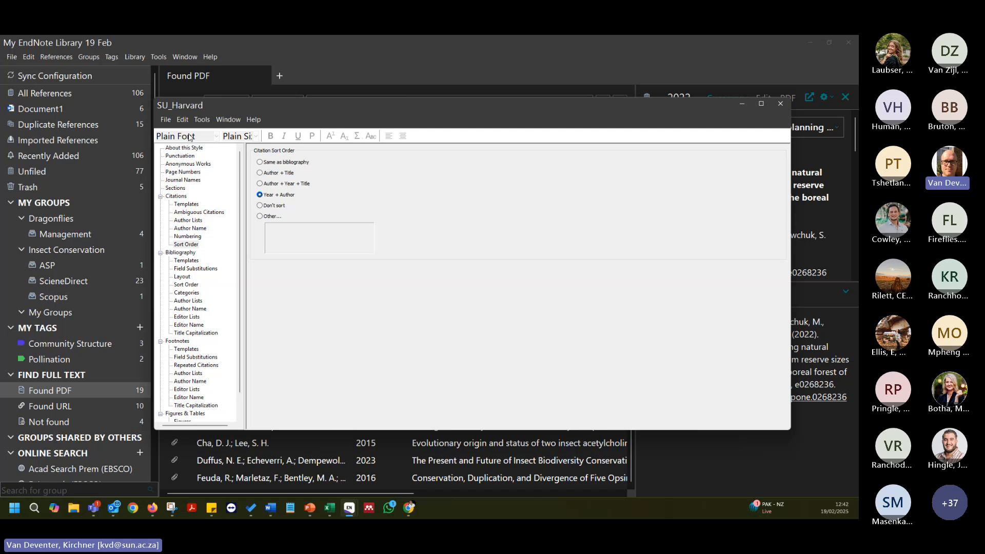
Save the SU_Harvard style under its existing name and close the style editor.
{"action": "left_click", "coordinate": [166, 120]}
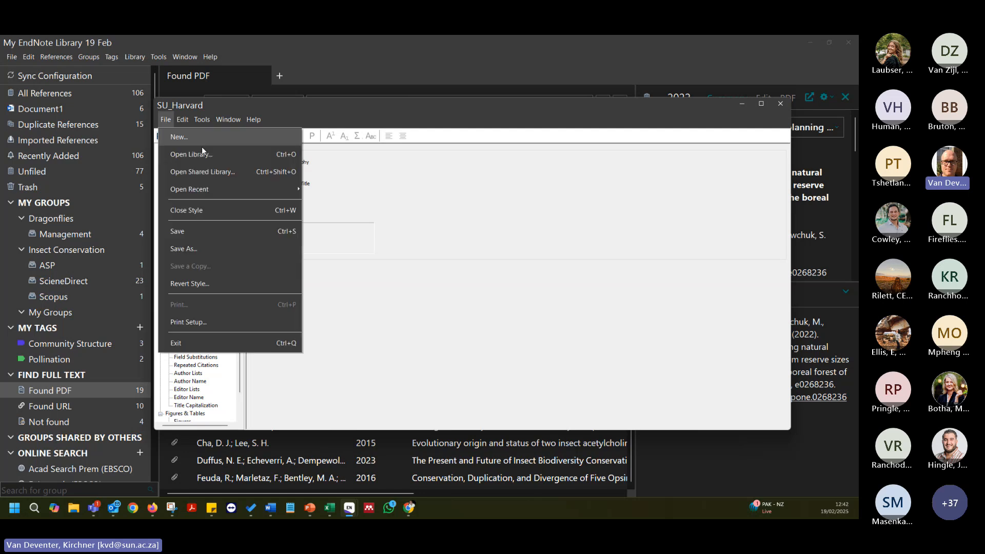
{"action": "left_click", "coordinate": [192, 230]}
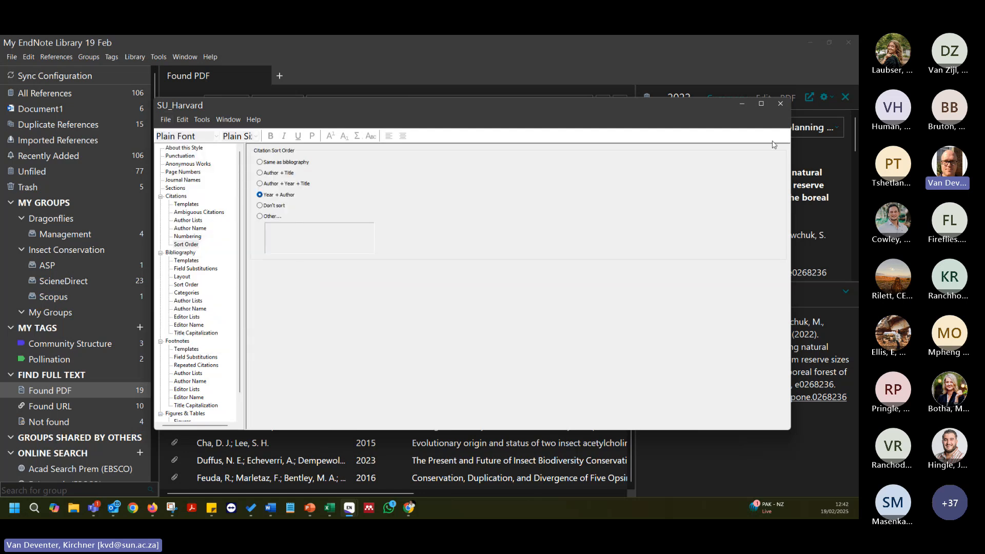
{"action": "left_click", "coordinate": [779, 104]}
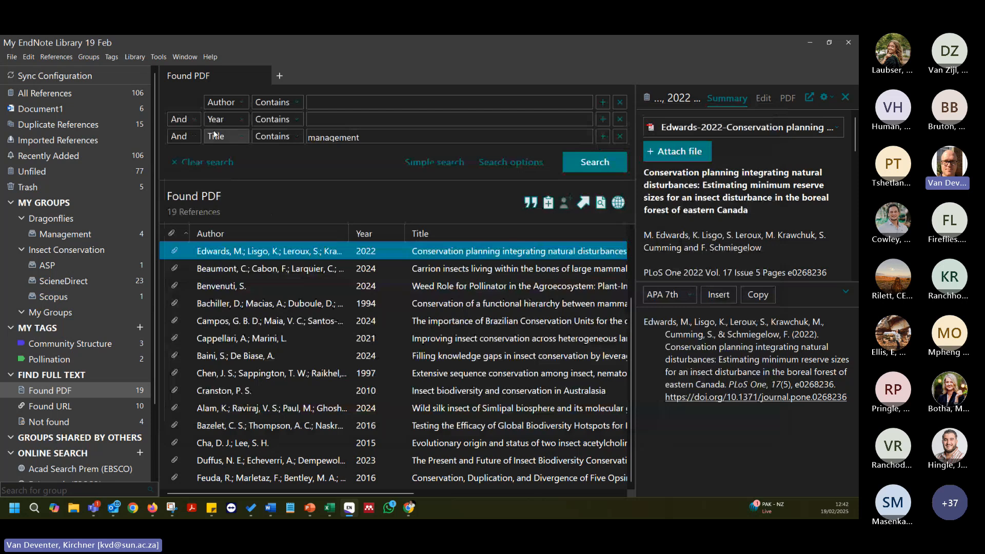
{"action": "left_click", "coordinate": [158, 58]}
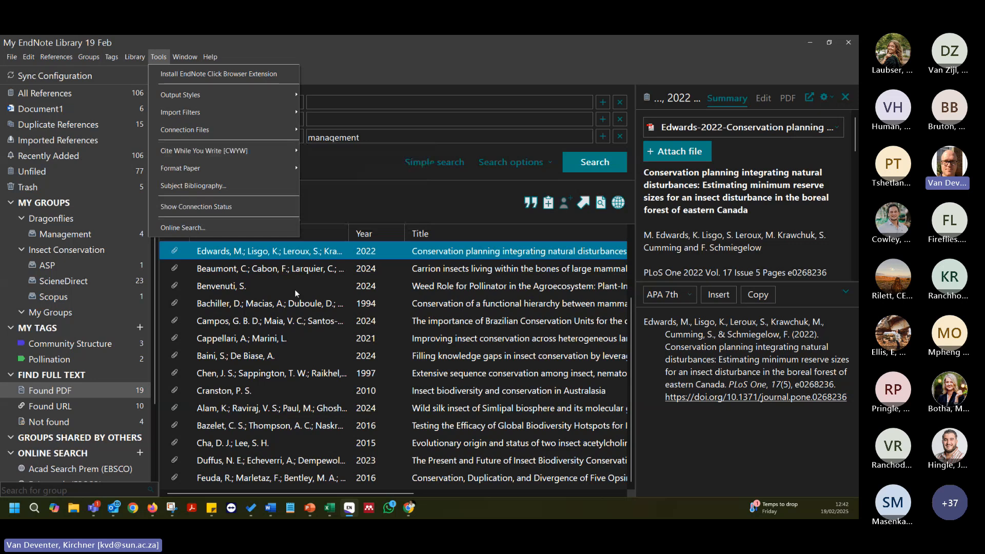
{"action": "left_click", "coordinate": [311, 319]}
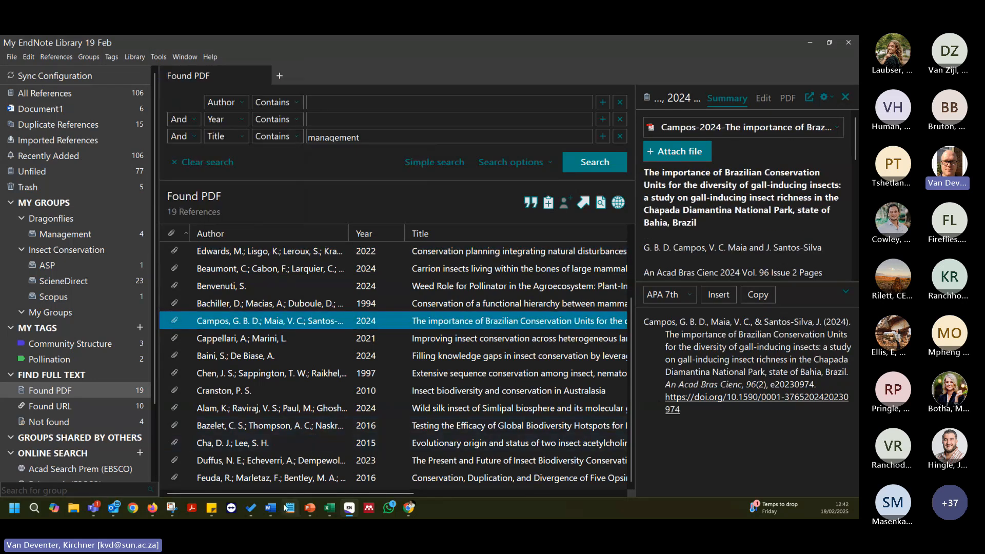
Switch to the browser, download the International Journal of Food Science and Technology style, and open the downloaded file in EndNote.
{"action": "left_click", "coordinate": [409, 508]}
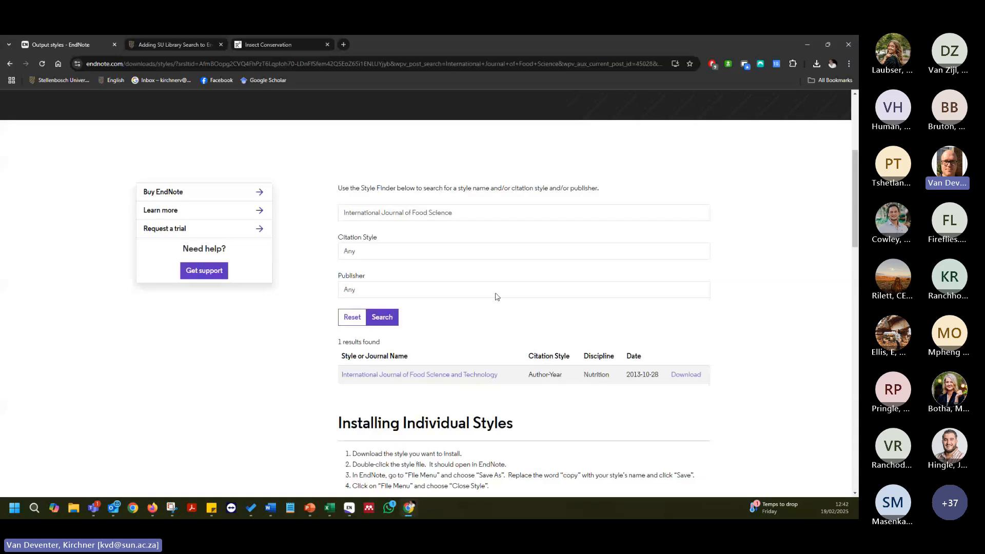
{"action": "left_click", "coordinate": [687, 383]}
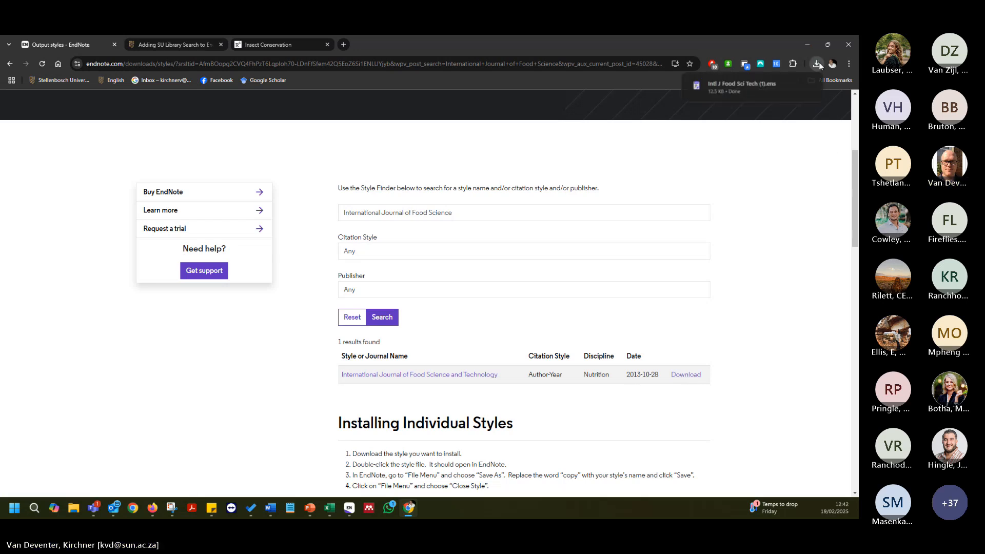
{"action": "left_click", "coordinate": [818, 63]}
{"action": "left_click", "coordinate": [749, 103]}
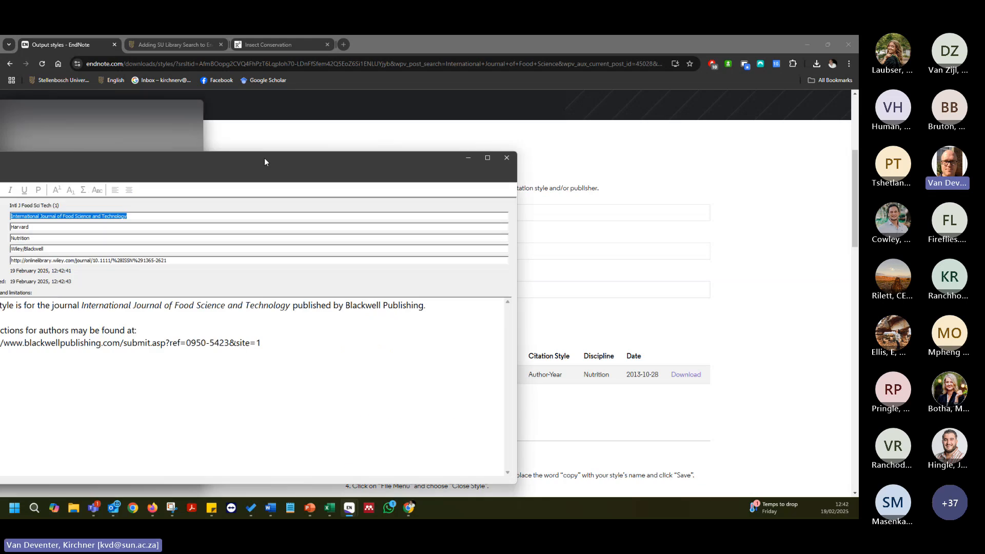
Save the downloaded style as Intl J Food Sci Tech, replacing the existing style, and close the style editor.
{"action": "left_click", "coordinate": [159, 153]}
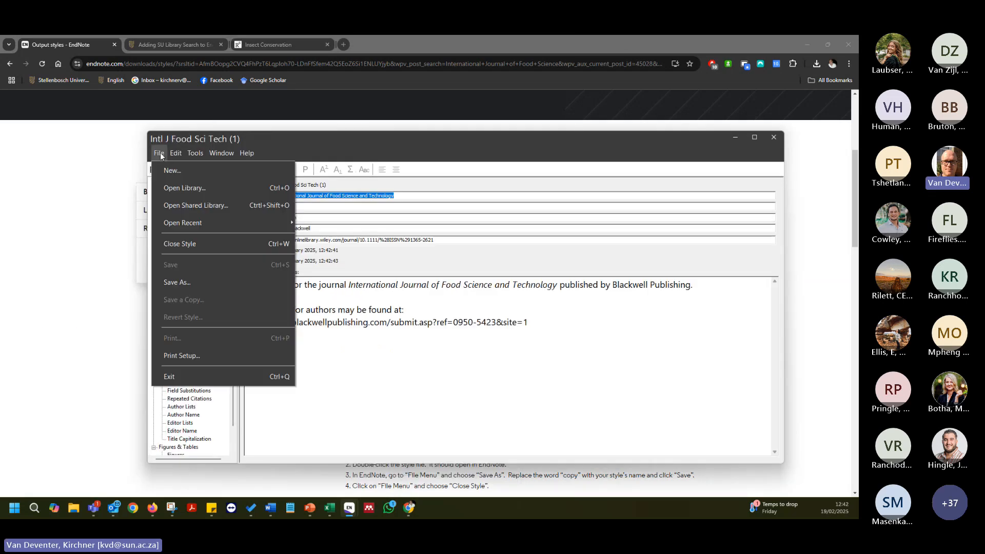
{"action": "left_click", "coordinate": [176, 281]}
{"action": "left_click_drag", "start_coordinate": [427, 265], "coordinate": [407, 265]}
{"action": "key", "text": "BackSpace"}
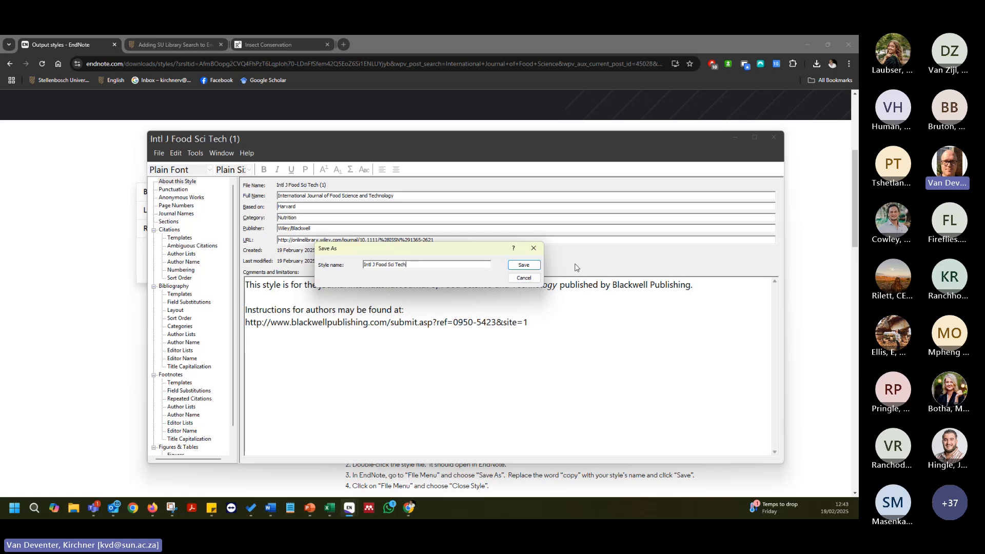
{"action": "left_click", "coordinate": [524, 265]}
{"action": "left_click", "coordinate": [435, 292]}
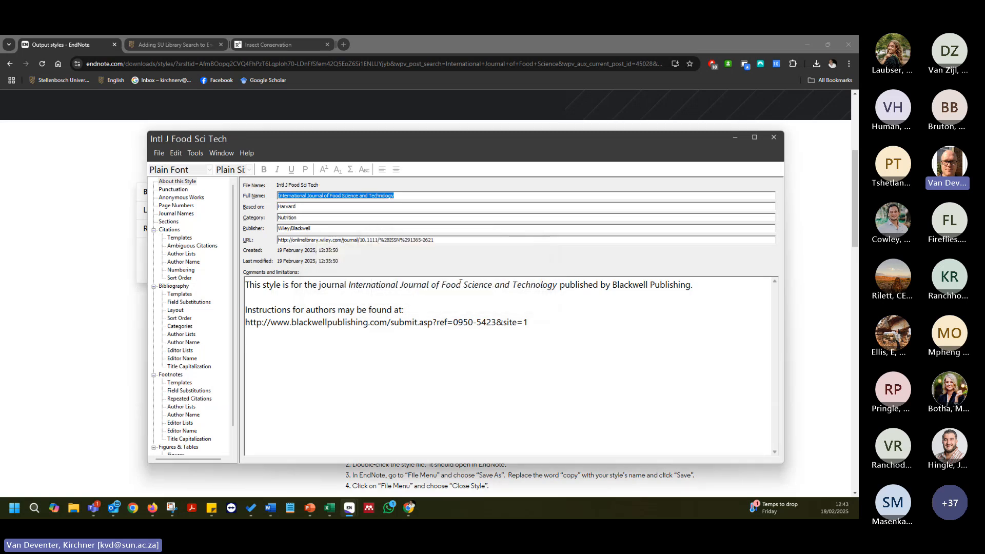
{"action": "left_click", "coordinate": [776, 139]}
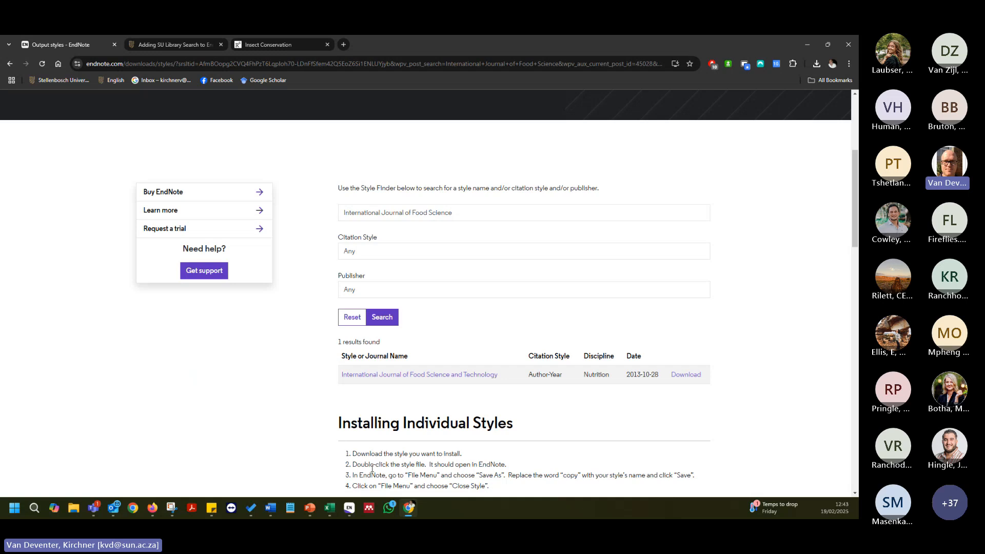
Switch to EndNote, locate the Intl J Food Sci Tech style in an enlarged style manager, and close the manager.
{"action": "left_click", "coordinate": [349, 508]}
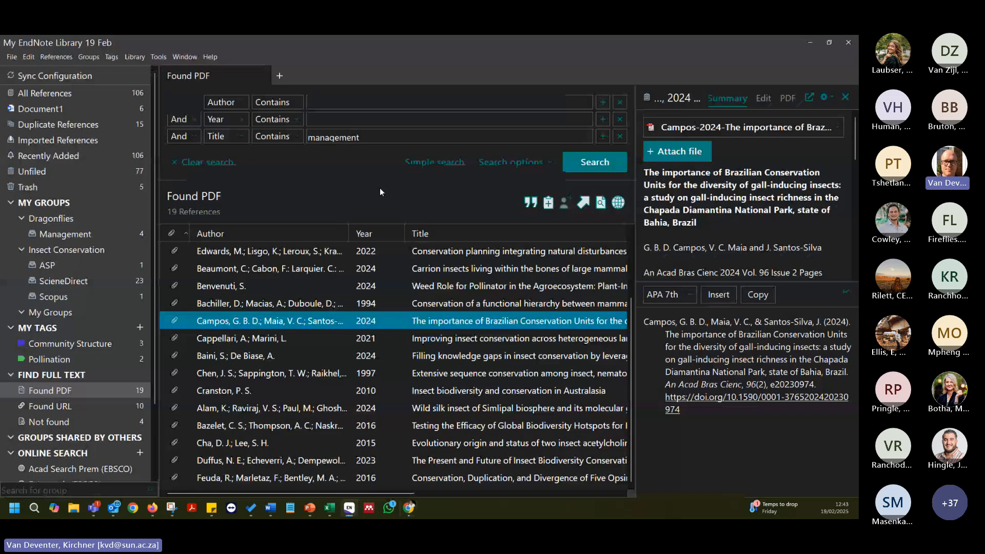
{"action": "left_click", "coordinate": [153, 57]}
{"action": "mouse_move", "coordinate": [263, 94]}
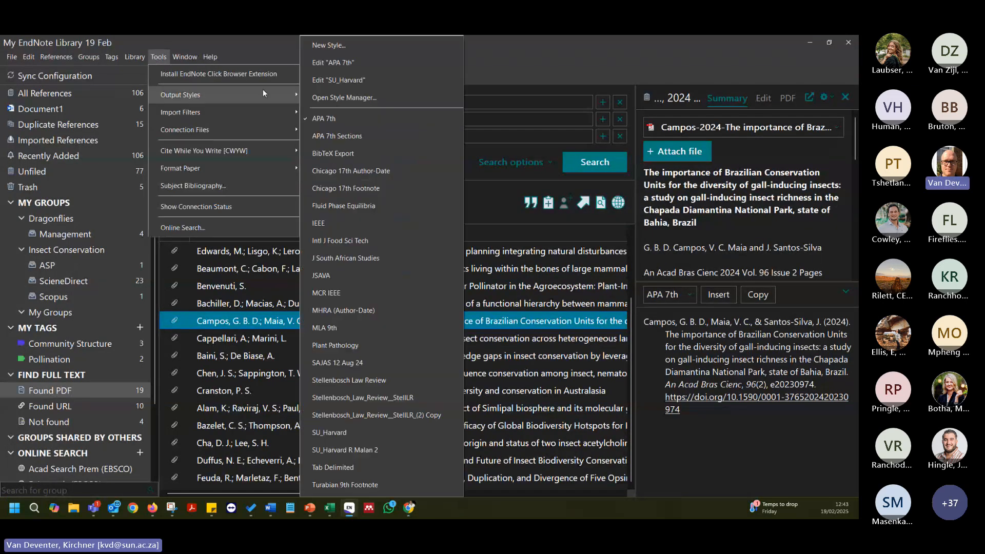
{"action": "left_click", "coordinate": [368, 97]}
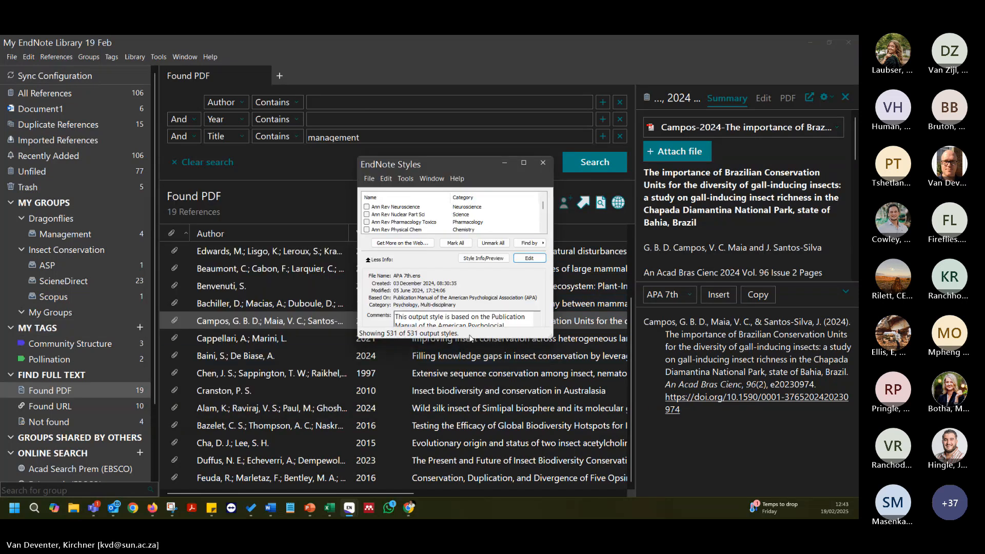
{"action": "left_click_drag", "start_coordinate": [470, 362], "coordinate": [472, 493]}
{"action": "double_click", "coordinate": [472, 494]}
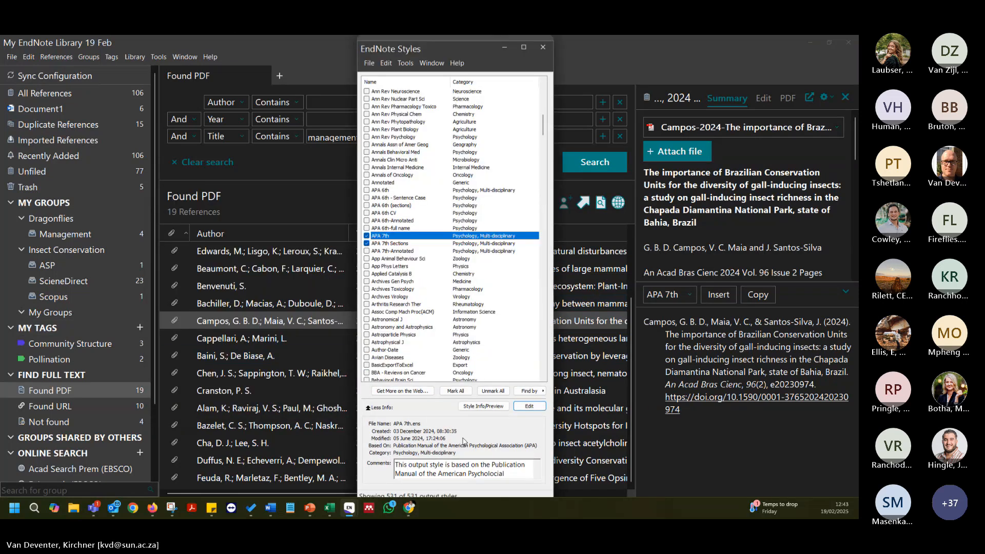
{"action": "scroll", "coordinate": [418, 222], "scroll_direction": "down", "scroll_amount": 8}
{"action": "scroll", "coordinate": [417, 222], "scroll_direction": "down", "scroll_amount": 20}
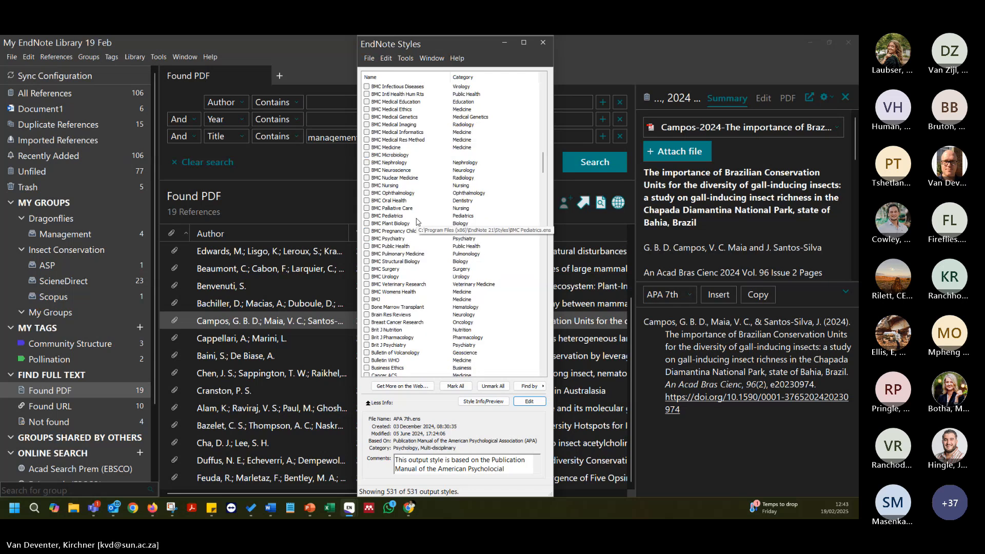
{"action": "scroll", "coordinate": [417, 222], "scroll_direction": "down", "scroll_amount": 20}
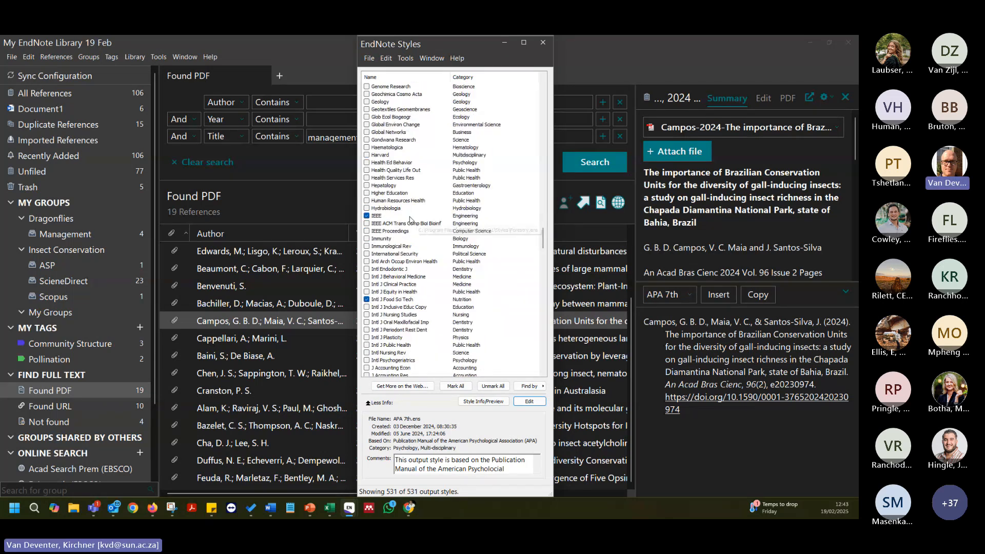
{"action": "left_click", "coordinate": [403, 300]}
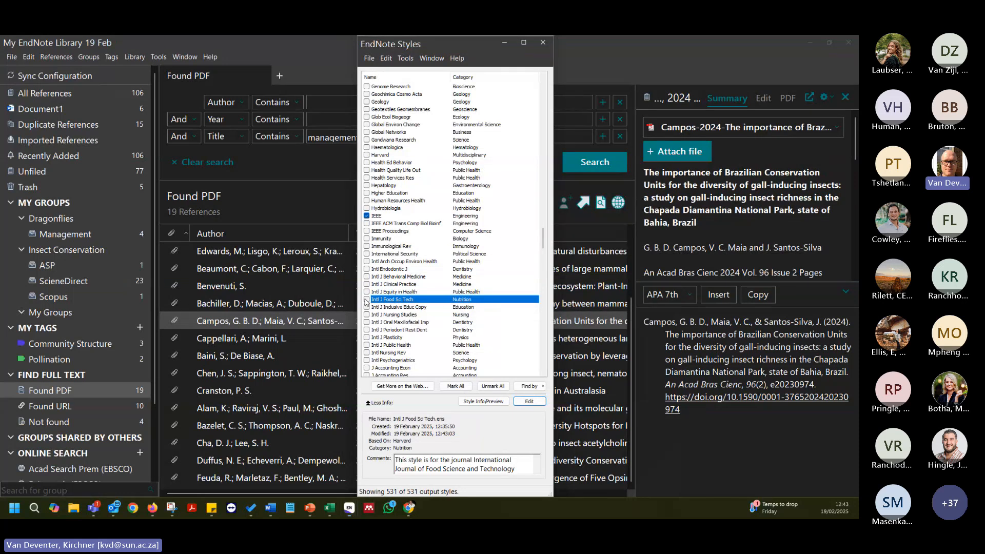
{"action": "left_click", "coordinate": [543, 44]}
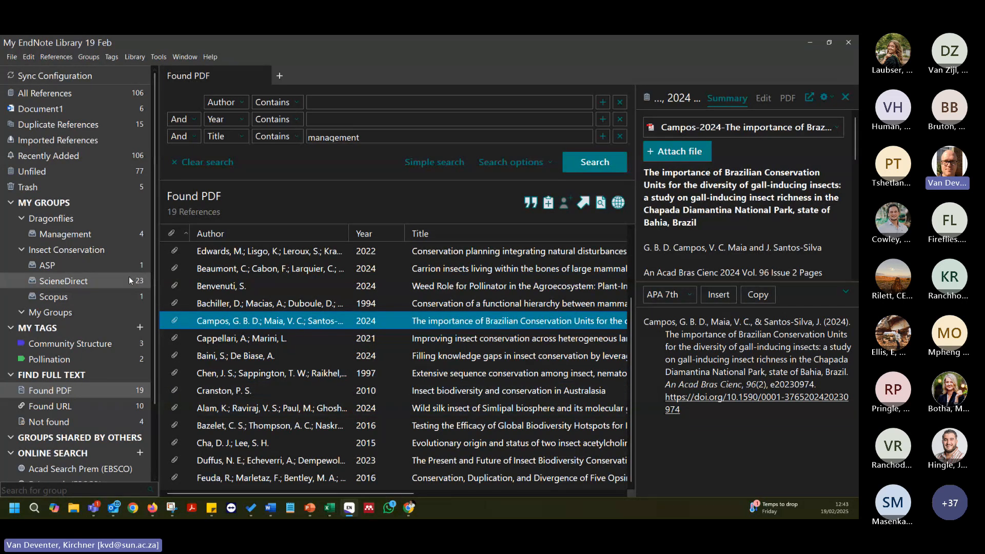
Show the Management group's references and select the 2019 reference on the digital transformation of the public sphere.
{"action": "left_click", "coordinate": [101, 236]}
{"action": "left_click", "coordinate": [99, 233]}
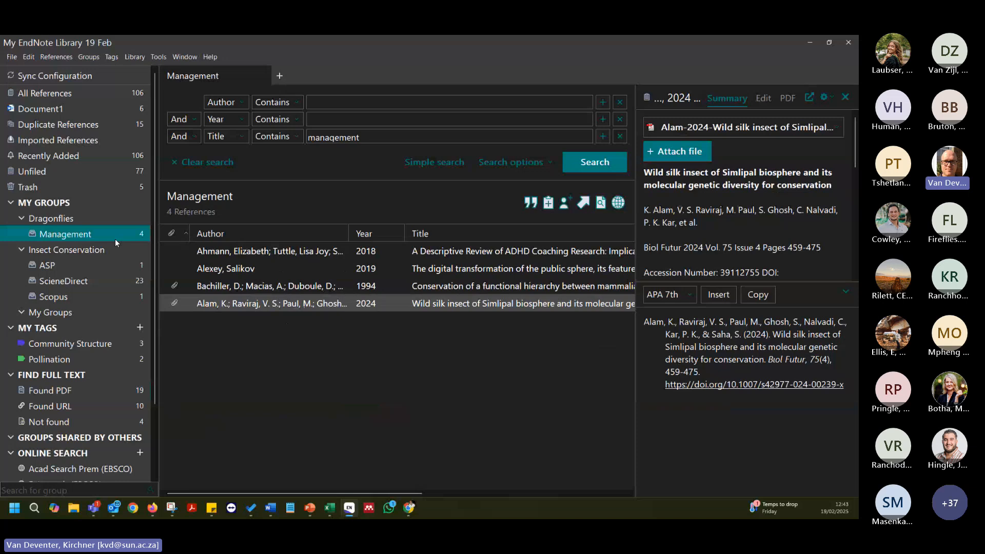
{"action": "left_click", "coordinate": [469, 303]}
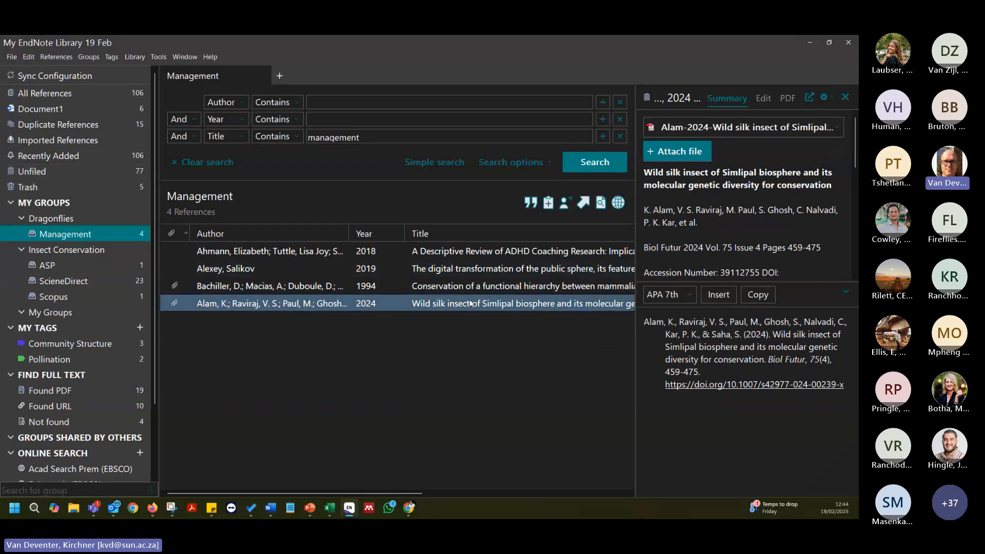
{"action": "left_click", "coordinate": [457, 266]}
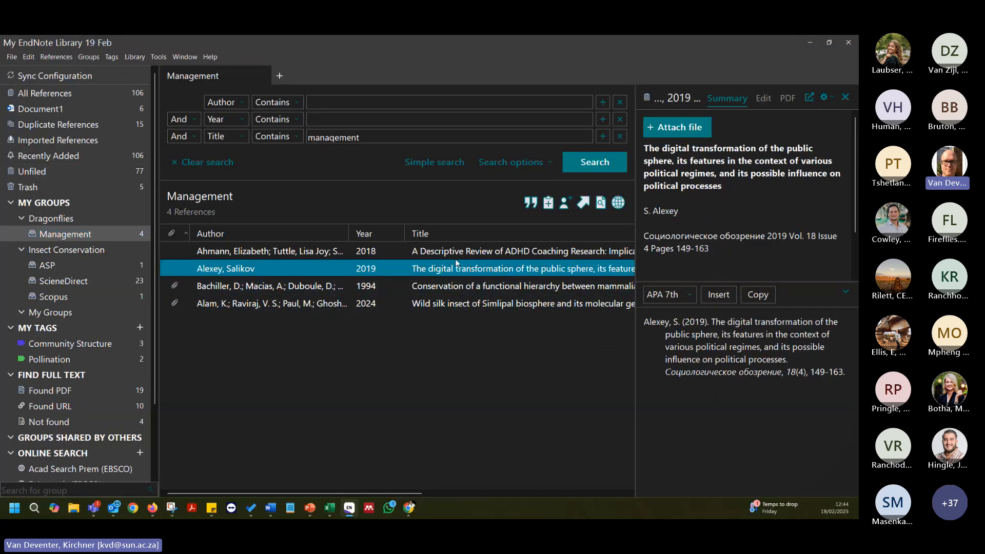
{"action": "right_click", "coordinate": [396, 270]}
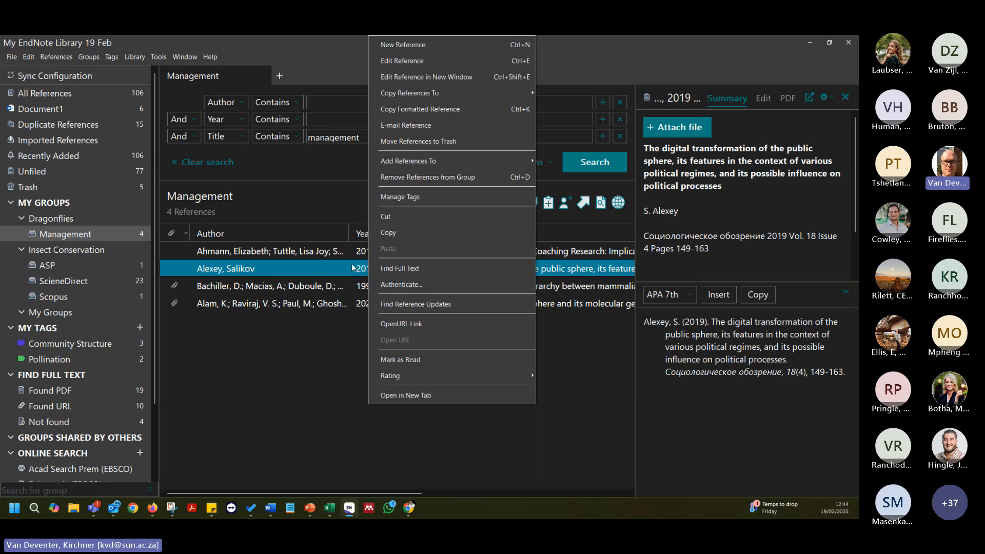
{"action": "left_click", "coordinate": [432, 286]}
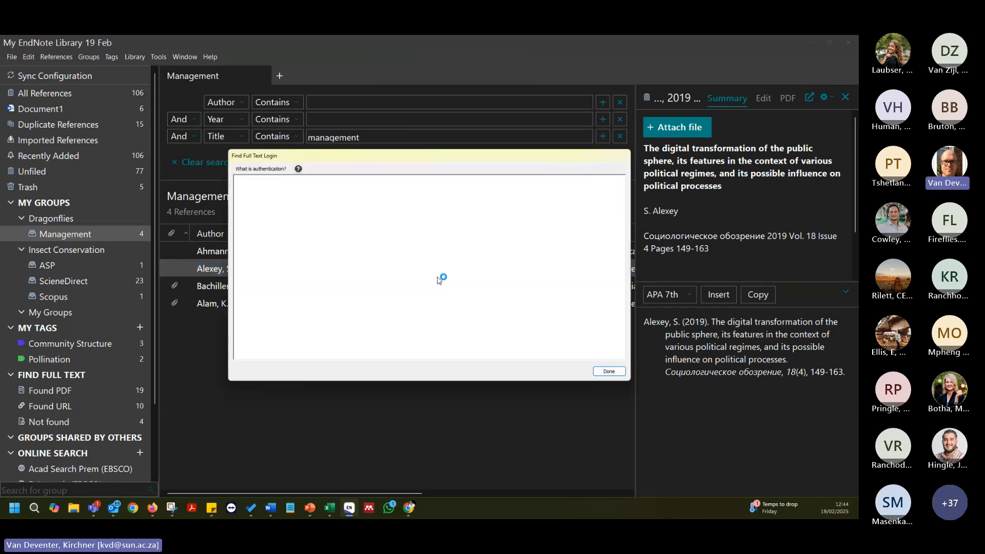
{"action": "left_click", "coordinate": [608, 372]}
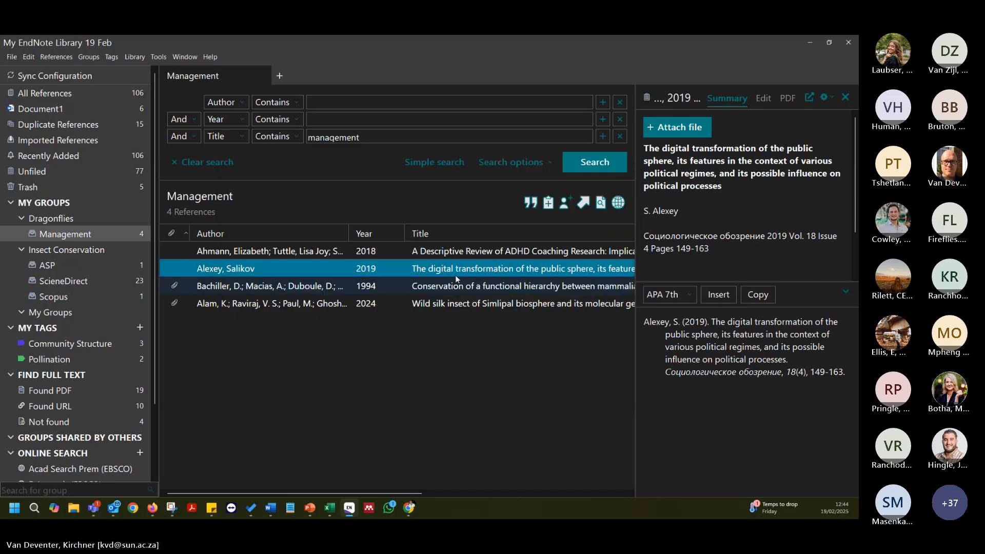
Find reference updates for the 2019 article on the digital transformation of the public sphere.
{"action": "right_click", "coordinate": [454, 275]}
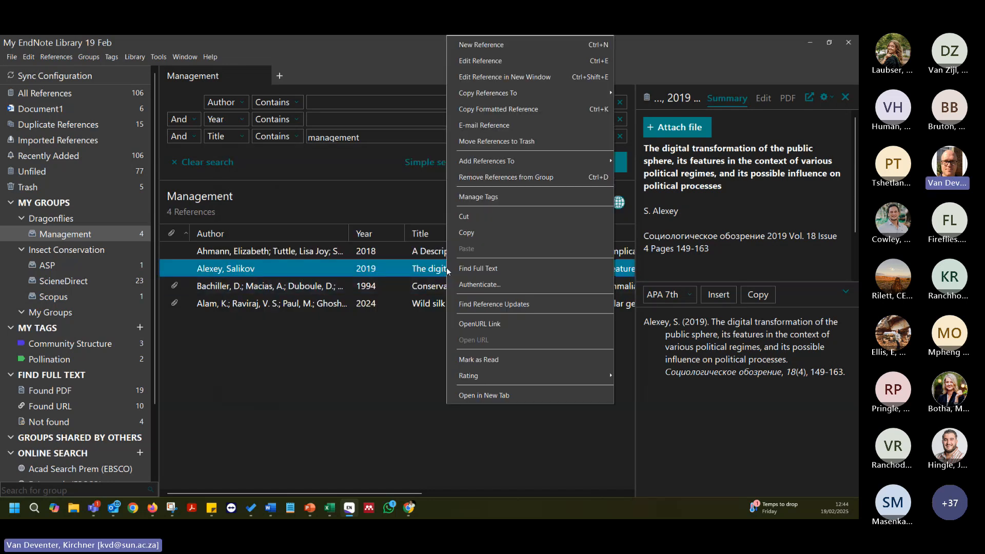
{"action": "left_click", "coordinate": [513, 304]}
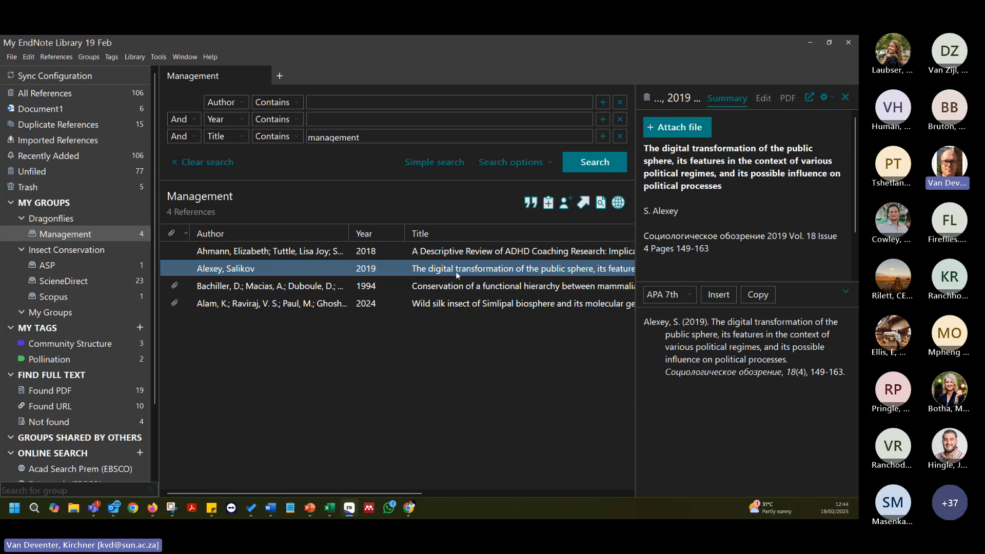
Create and save a new Journal Article reference containing only the title copied from the 2019 digital transformation article.
{"action": "left_click", "coordinate": [659, 153]}
{"action": "triple_click", "coordinate": [648, 148]}
{"action": "key", "text": "ctrl+c"}
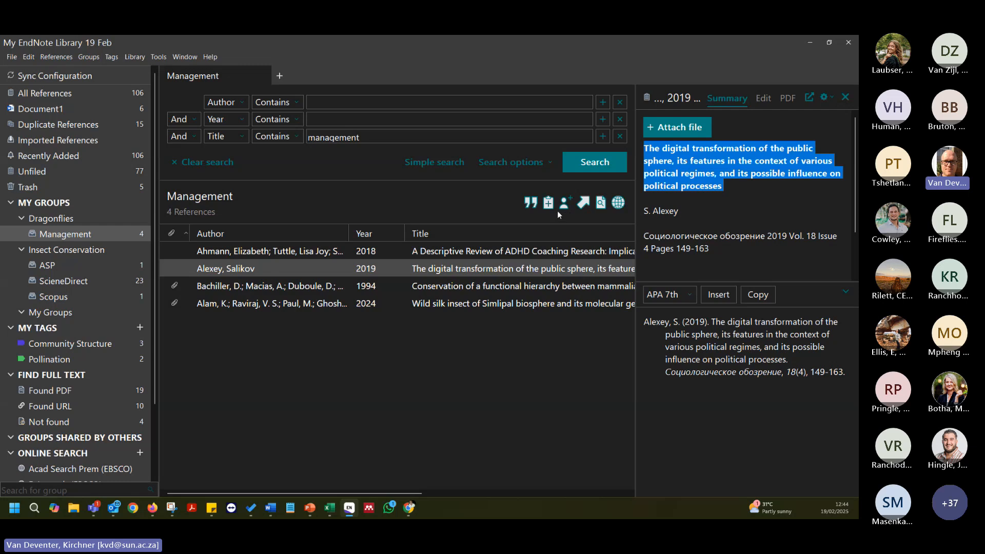
{"action": "key", "text": "ctrl+n"}
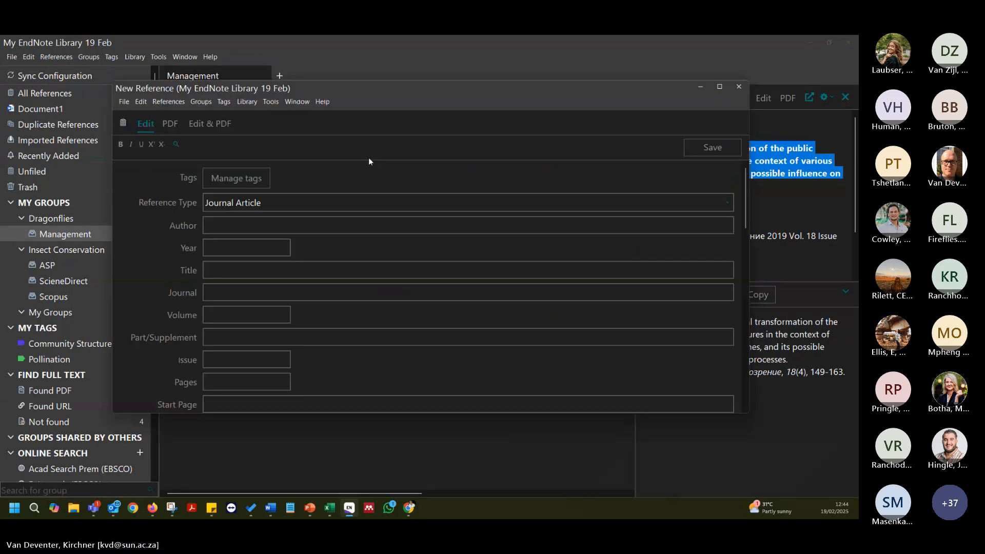
{"action": "left_click", "coordinate": [255, 272]}
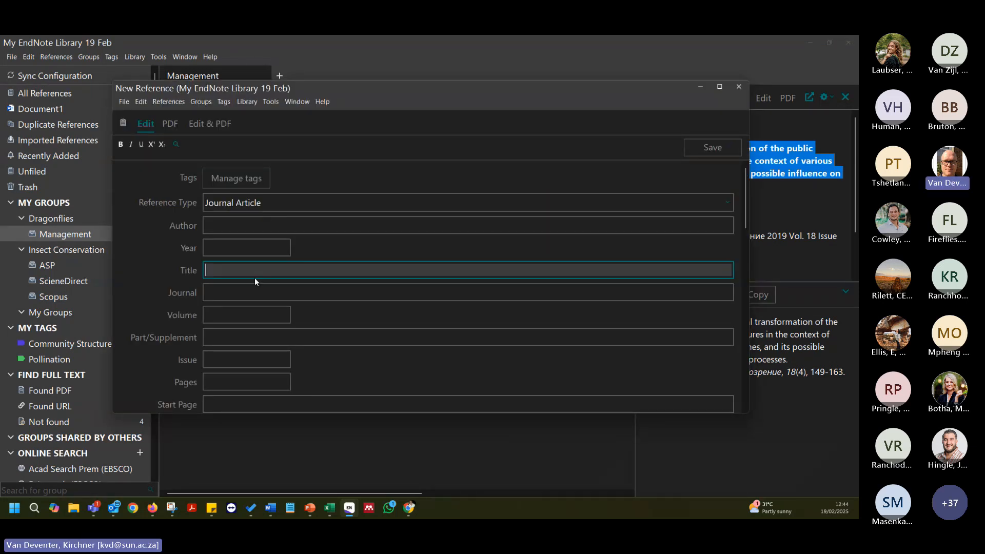
{"action": "key", "text": "ctrl+v"}
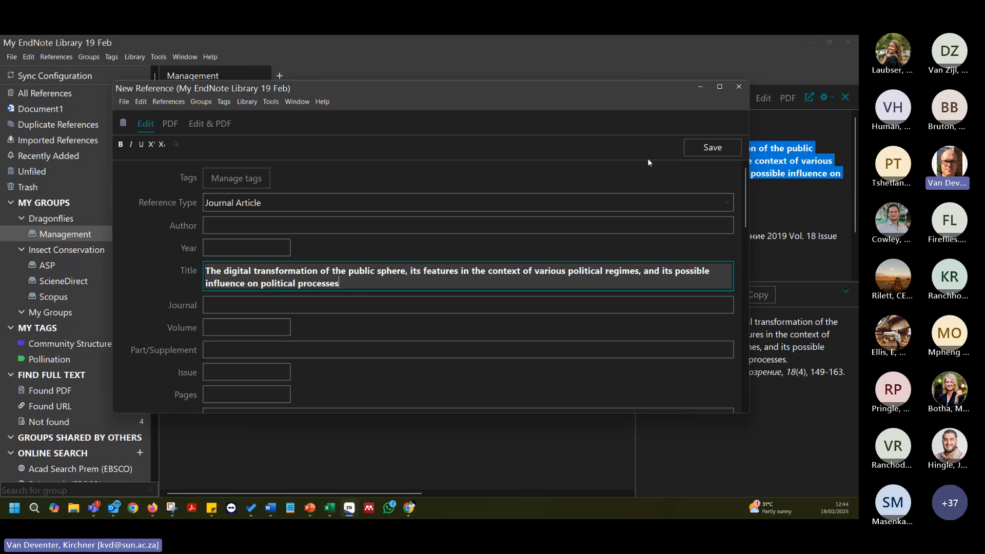
{"action": "left_click", "coordinate": [713, 147]}
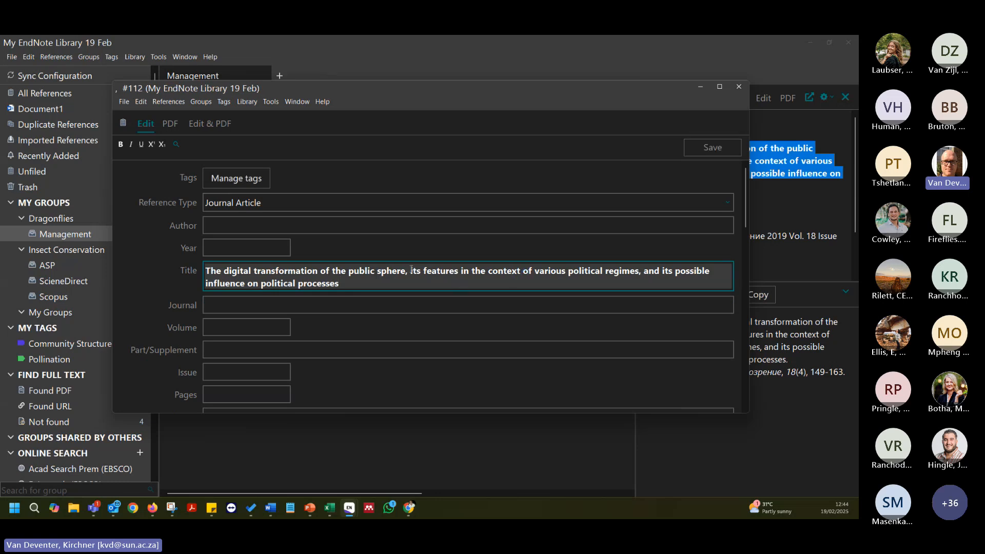
{"action": "left_click", "coordinate": [739, 86]}
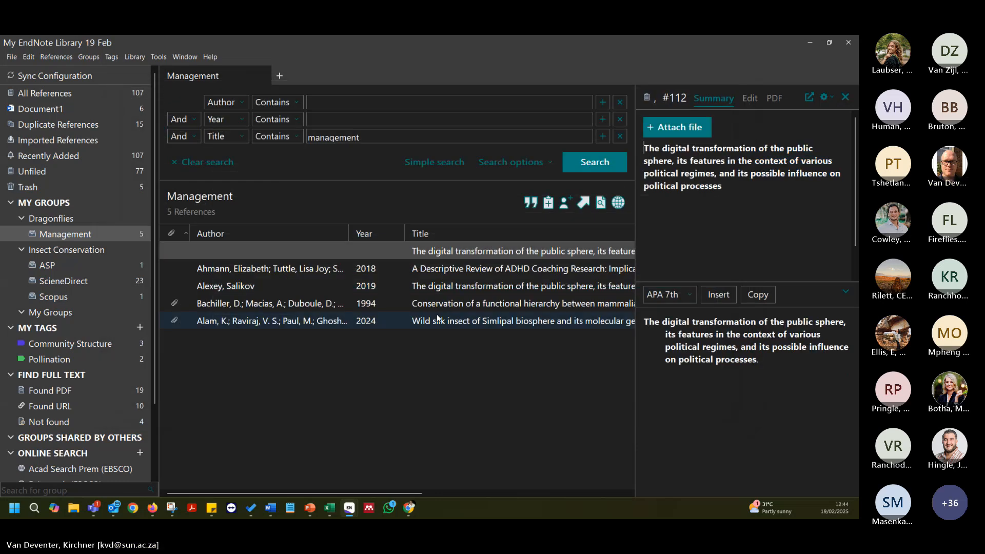
Find reference updates for the new title-only reference in the Management group.
{"action": "left_click", "coordinate": [451, 252]}
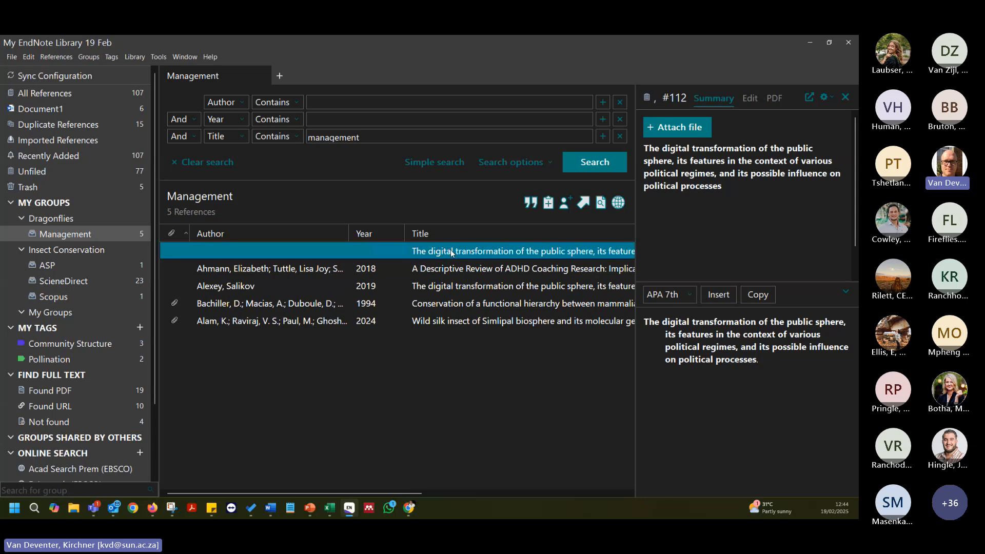
{"action": "right_click", "coordinate": [451, 252]}
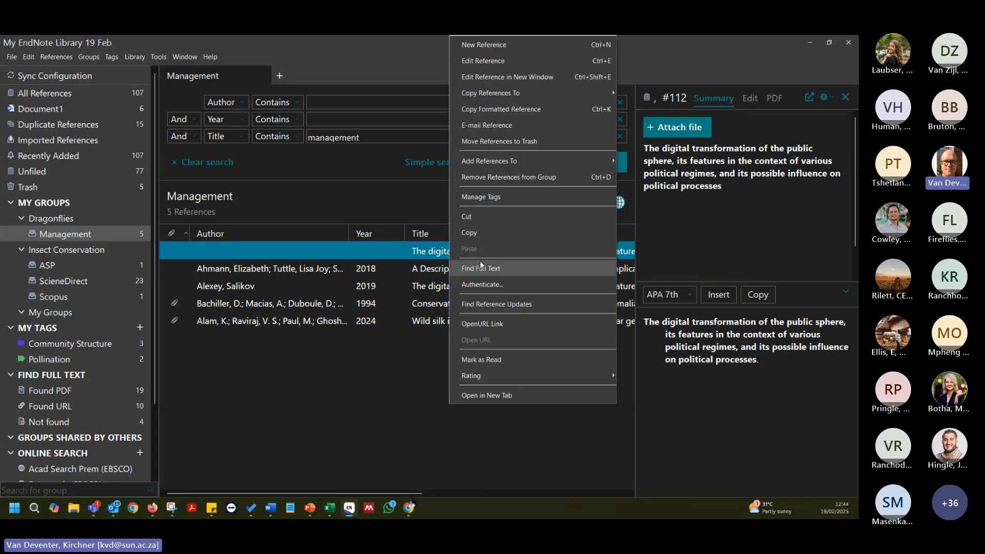
{"action": "left_click", "coordinate": [502, 304]}
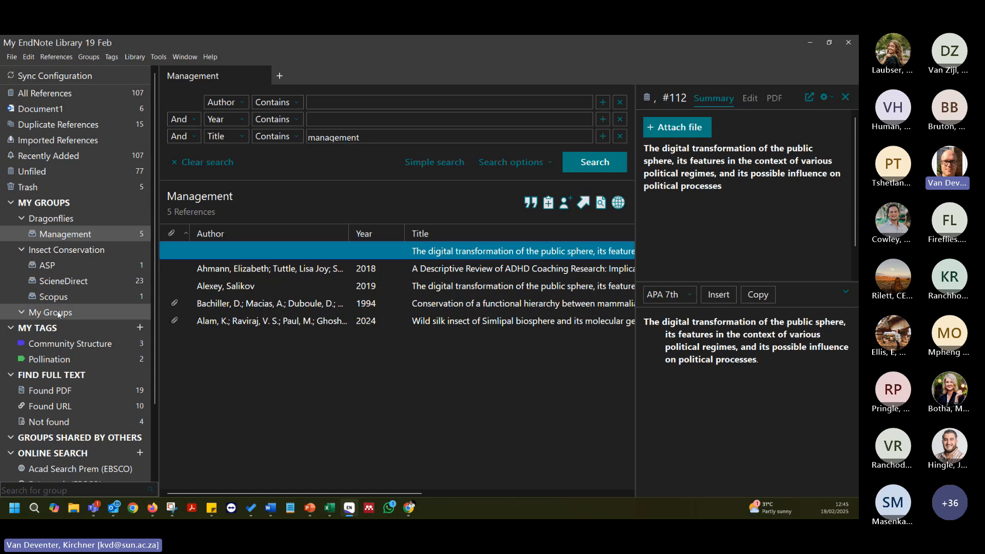
{"action": "scroll", "coordinate": [285, 440], "scroll_direction": "right", "scroll_amount": 5}
{"action": "scroll", "coordinate": [269, 438], "scroll_direction": "left", "scroll_amount": 4}
{"action": "scroll", "coordinate": [270, 437], "scroll_direction": "left", "scroll_amount": 1}
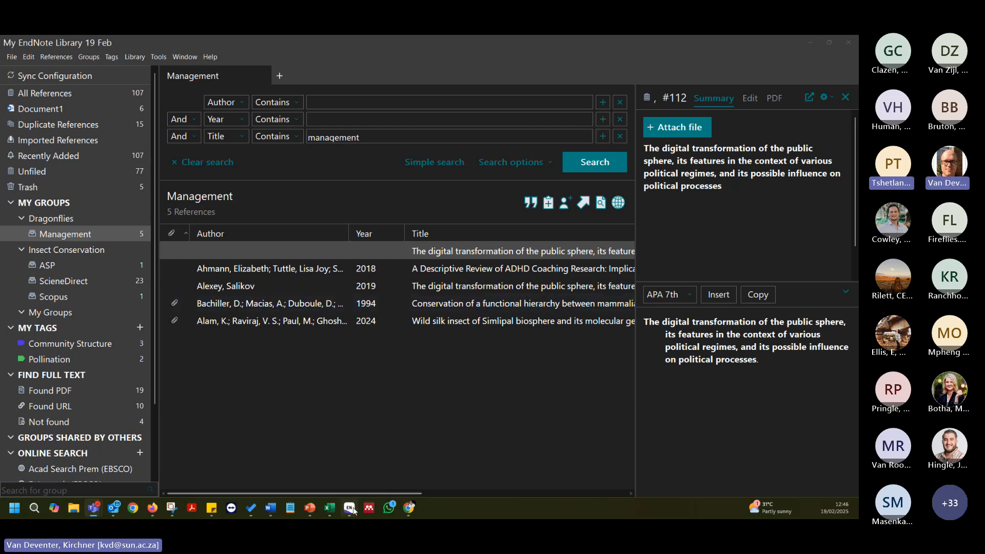
Switch to Word and examine the in-text citations in Document1, including the grouped citation after "different galleries".
{"action": "left_click", "coordinate": [271, 508]}
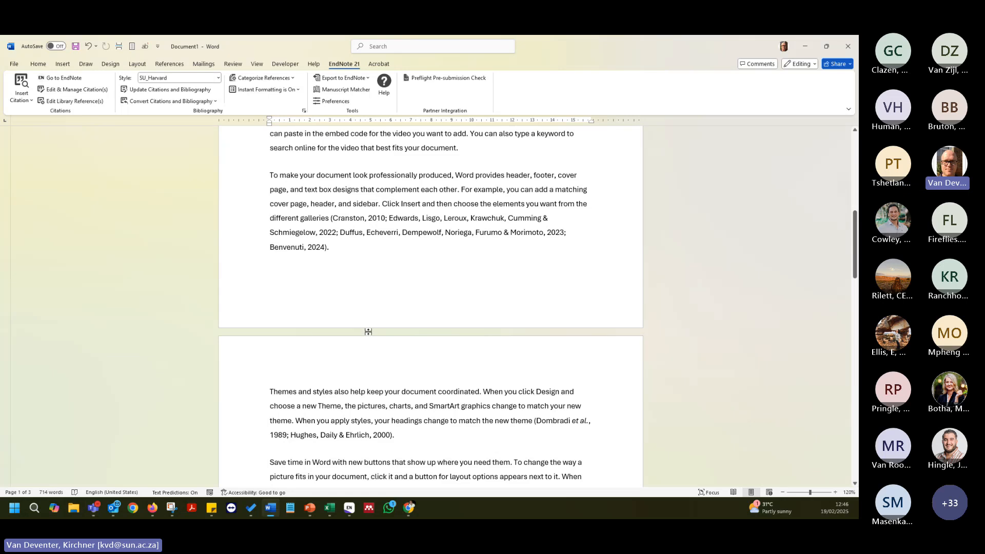
{"action": "scroll", "coordinate": [369, 332], "scroll_direction": "up", "scroll_amount": 5}
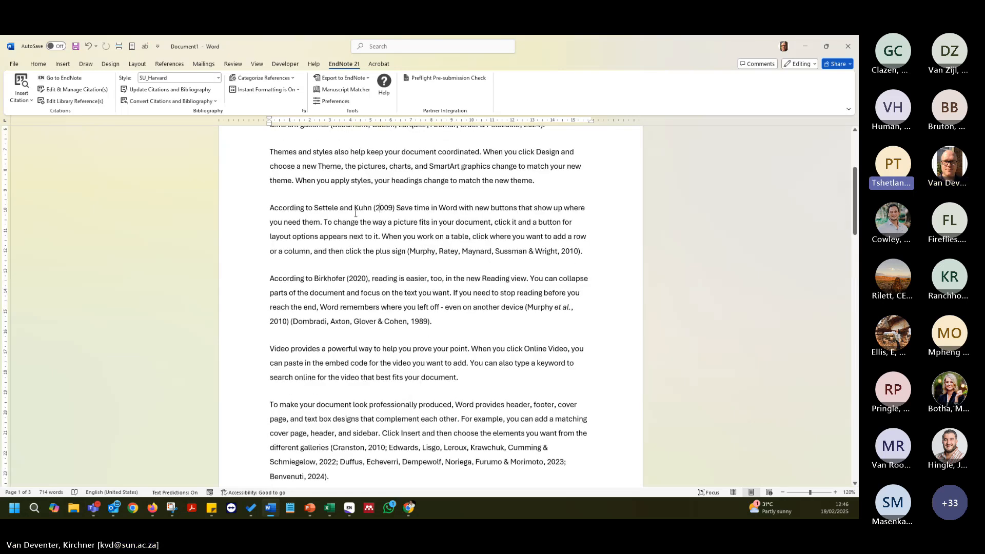
{"action": "left_click", "coordinate": [469, 251]}
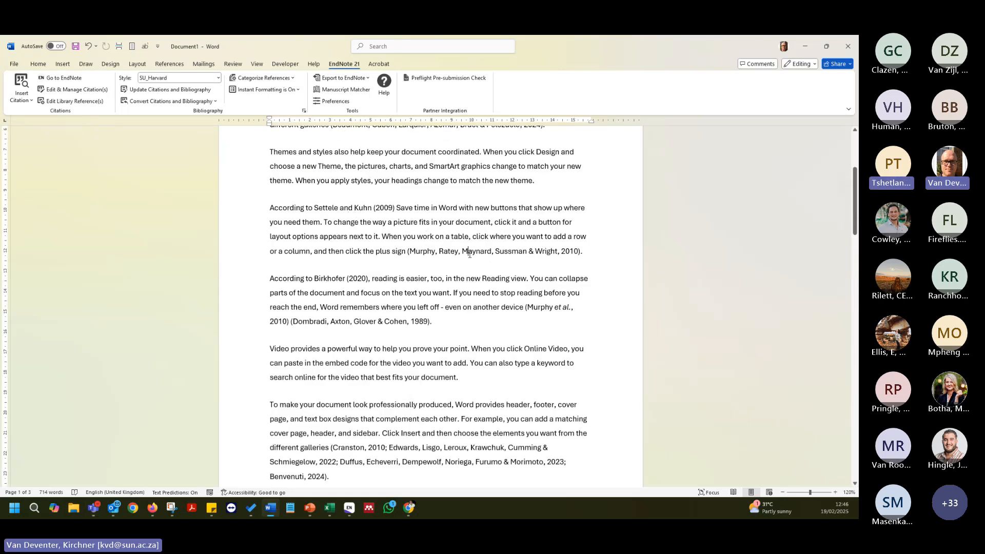
{"action": "scroll", "coordinate": [453, 319], "scroll_direction": "down", "scroll_amount": 10}
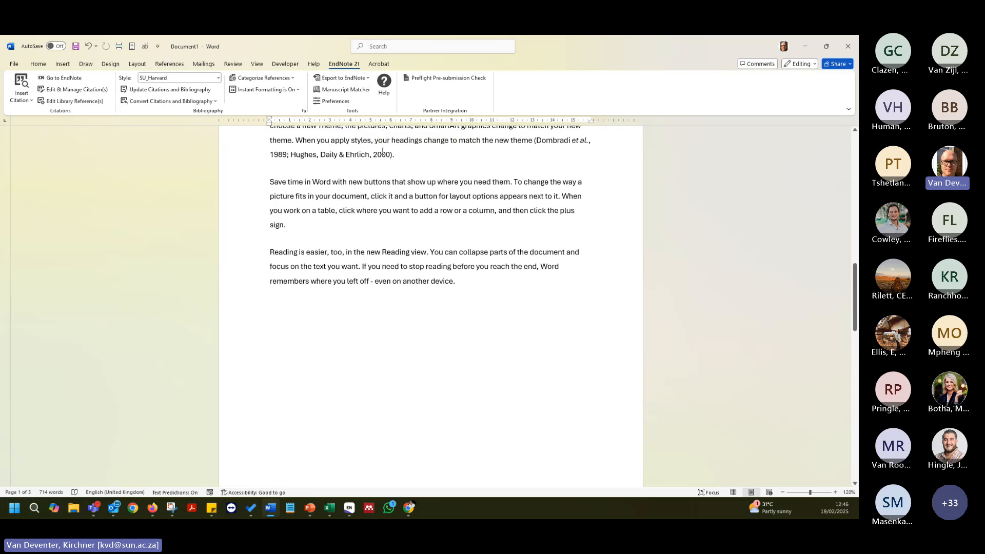
{"action": "left_click", "coordinate": [331, 154]}
{"action": "scroll", "coordinate": [418, 220], "scroll_direction": "up", "scroll_amount": 6}
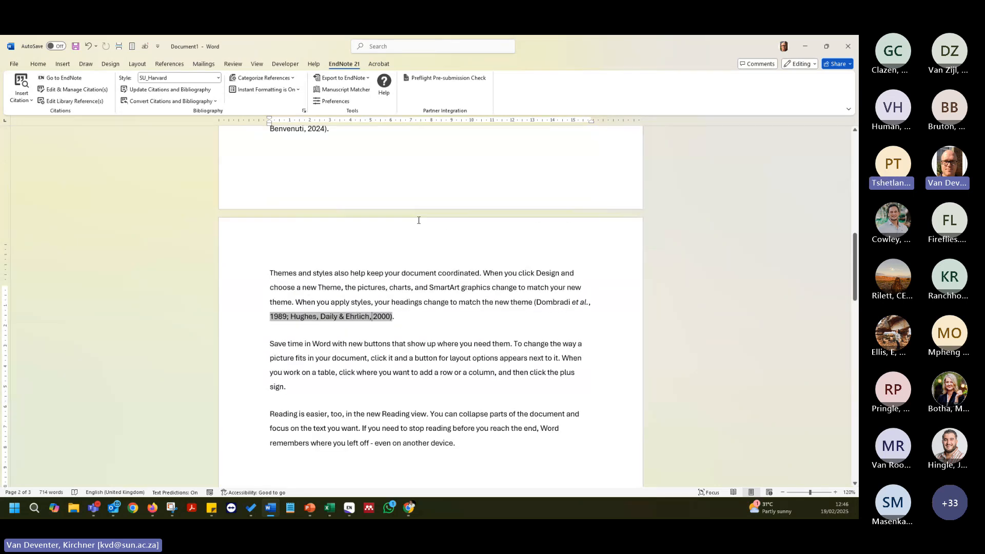
{"action": "left_click", "coordinate": [479, 250]}
Reformat the document's citations with the Fluid Phase Equilibria style, followed by MLA 9th, and inspect the grouped citation after "different galleries".
{"action": "left_click", "coordinate": [217, 77]}
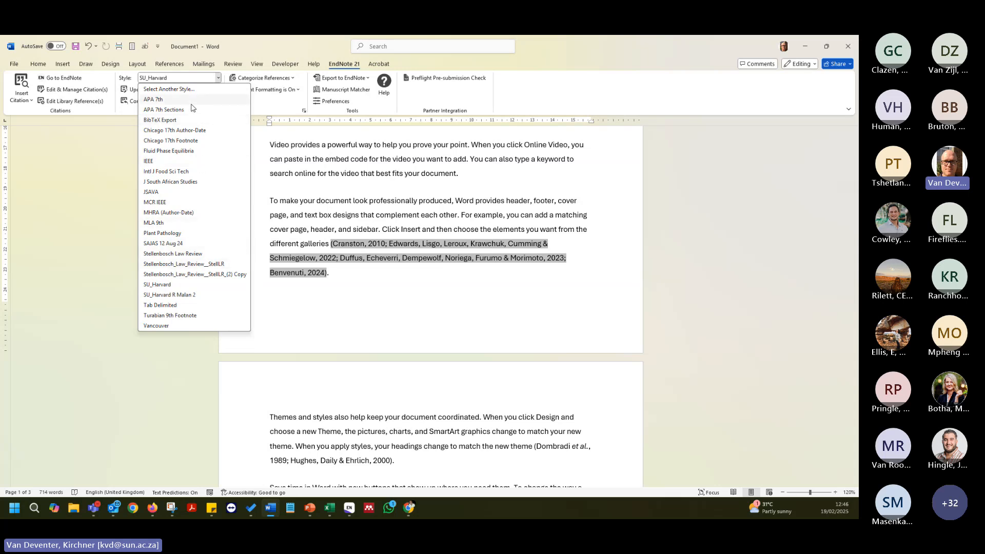
{"action": "left_click", "coordinate": [187, 150]}
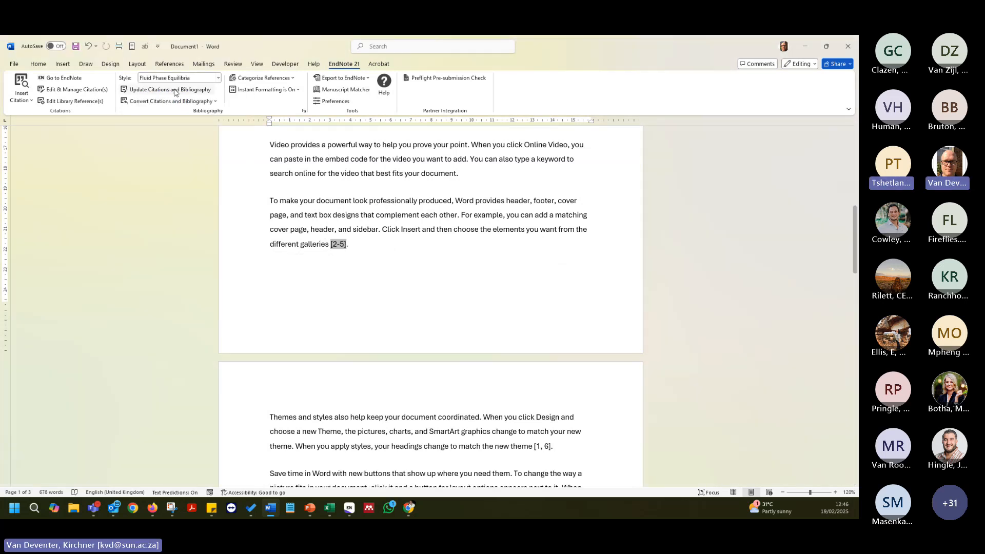
{"action": "left_click", "coordinate": [218, 78]}
{"action": "left_click", "coordinate": [185, 222]}
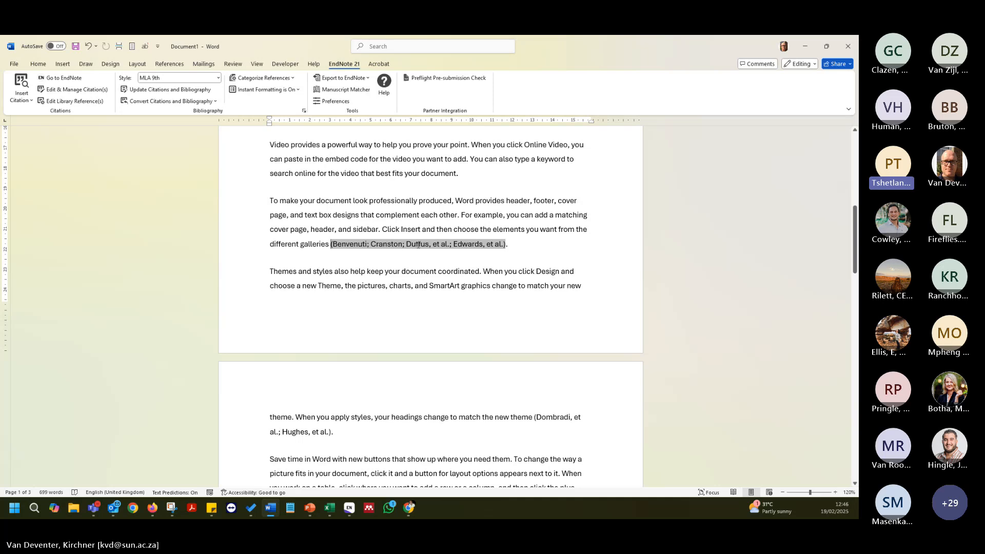
{"action": "left_click", "coordinate": [383, 222]}
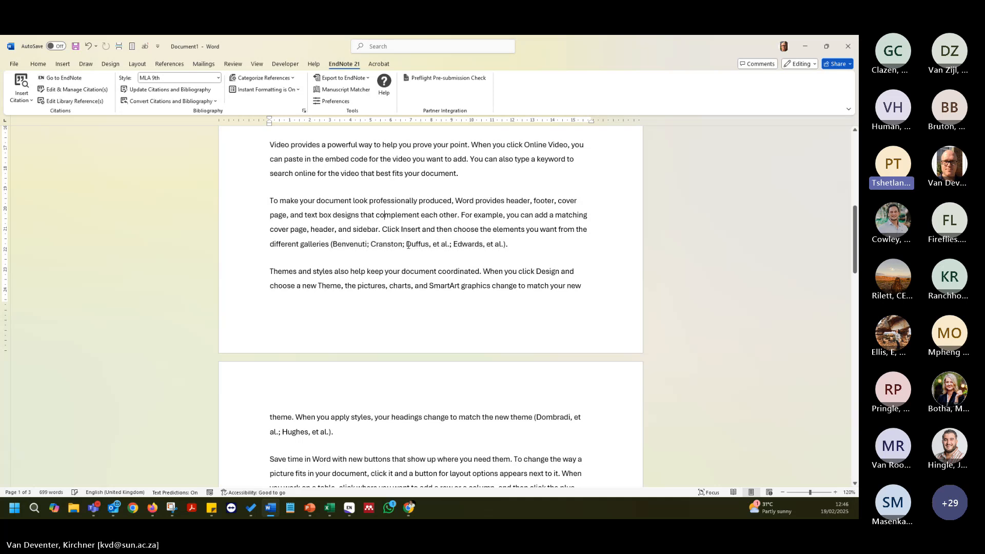
{"action": "left_click", "coordinate": [401, 246]}
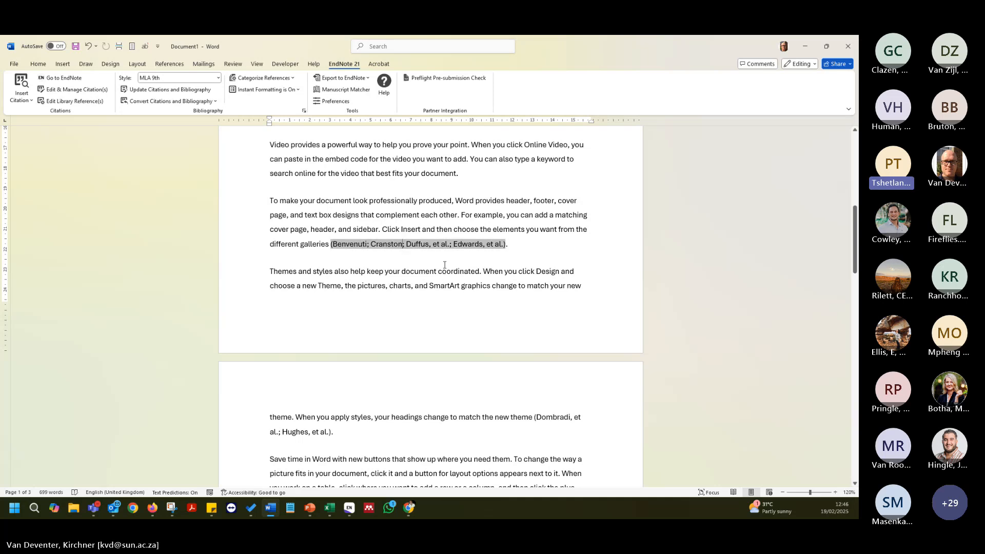
{"action": "left_click", "coordinate": [554, 257]}
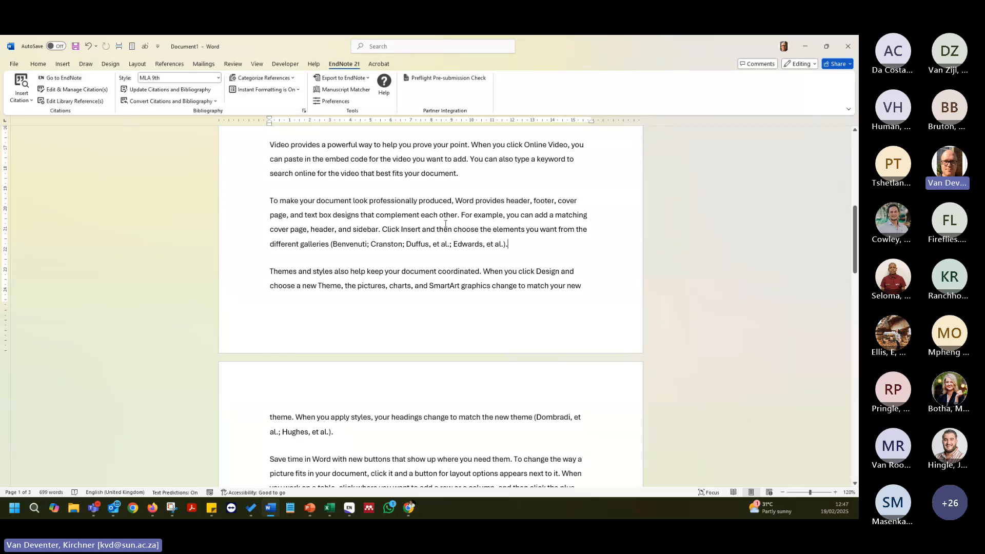
Delete the whole grouped citation after "different galleries" and check the bibliography at the document's end.
{"action": "left_click", "coordinate": [322, 245]}
{"action": "left_click", "coordinate": [344, 247]}
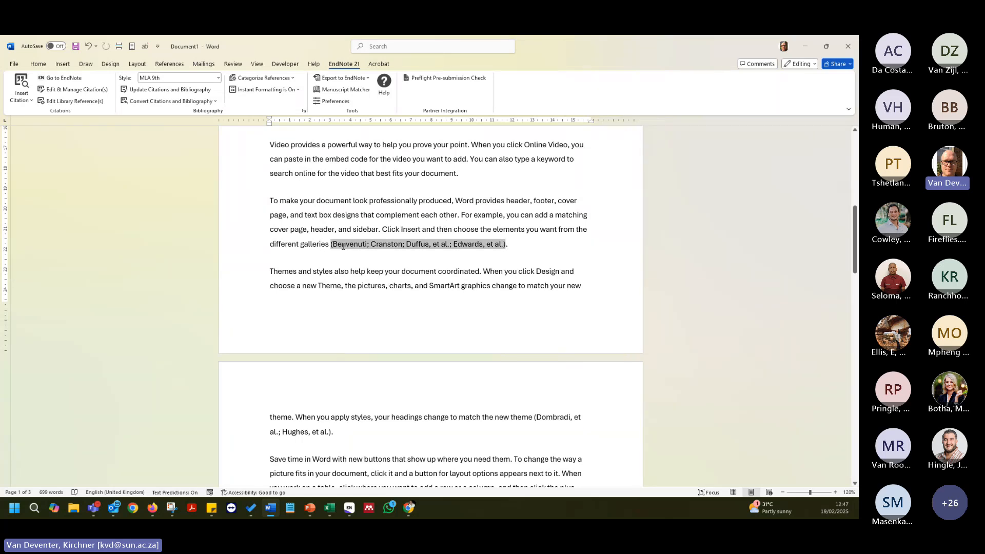
{"action": "left_click", "coordinate": [361, 272]}
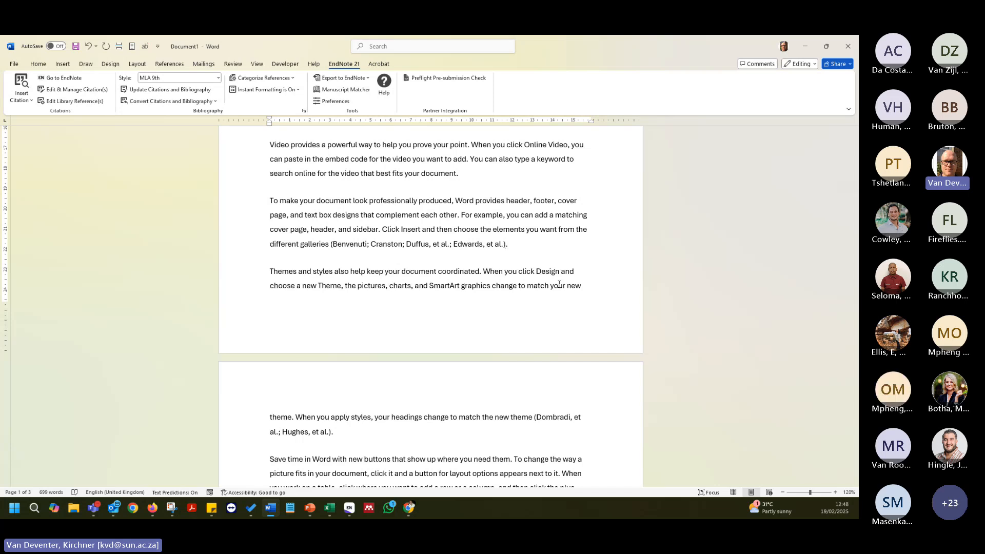
{"action": "key", "text": "BackSpace"}
{"action": "key", "text": "BackSpace"}
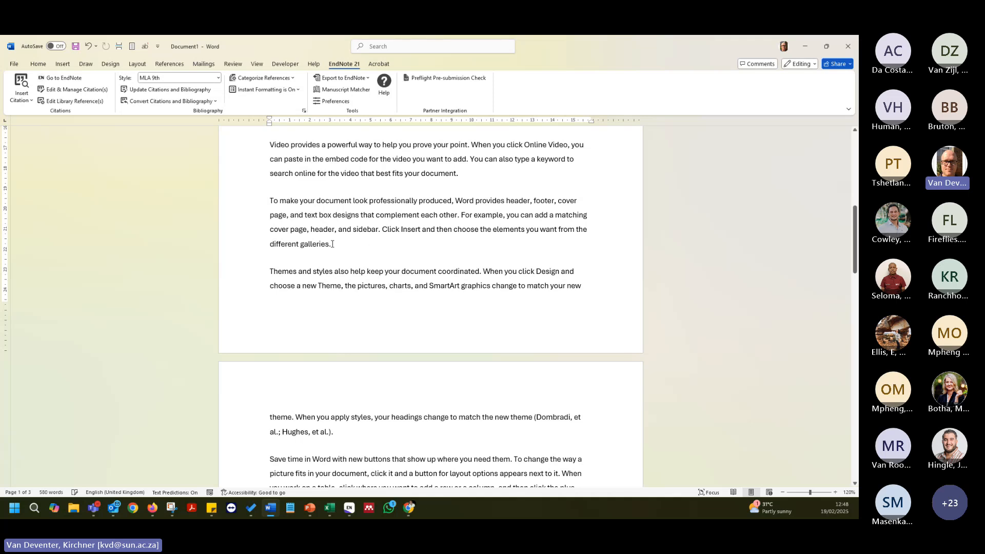
{"action": "scroll", "coordinate": [371, 248], "scroll_direction": "down", "scroll_amount": 15}
{"action": "scroll", "coordinate": [371, 205], "scroll_direction": "up", "scroll_amount": 8}
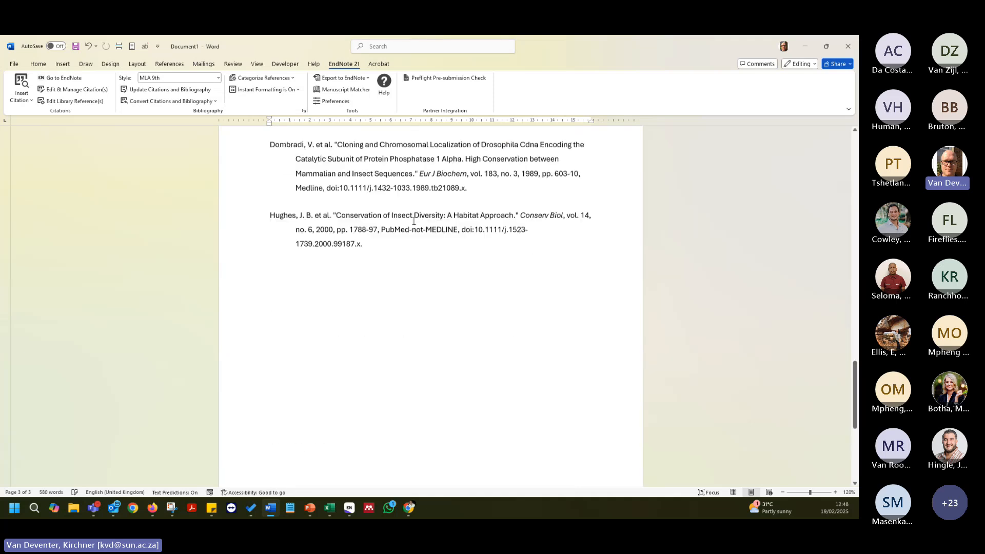
{"action": "scroll", "coordinate": [388, 238], "scroll_direction": "up", "scroll_amount": 10}
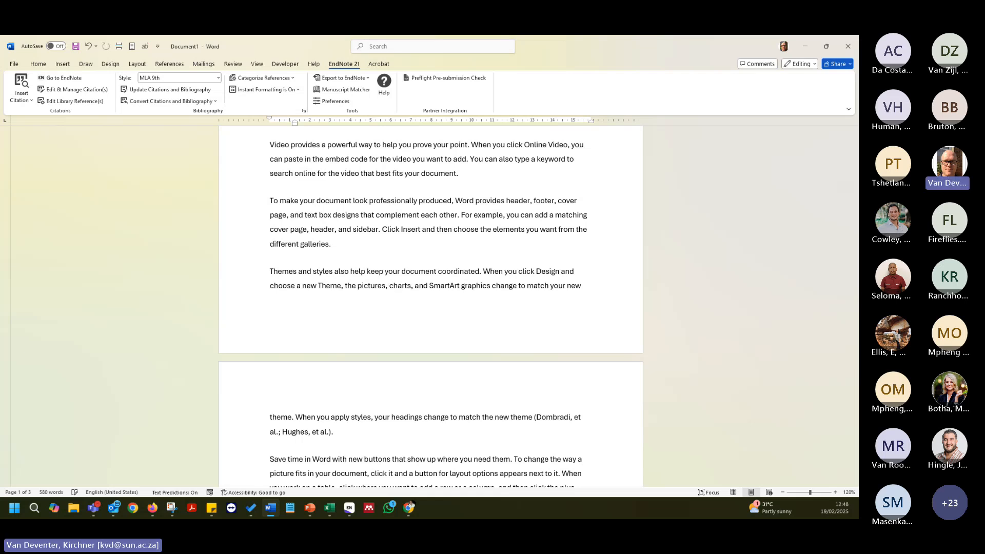
{"action": "key", "text": "alt+Tab"}
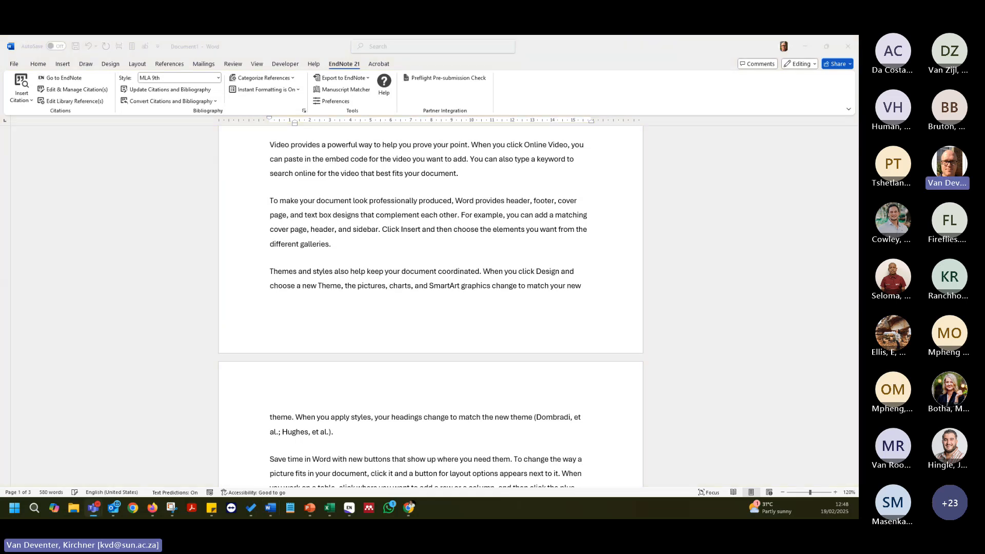